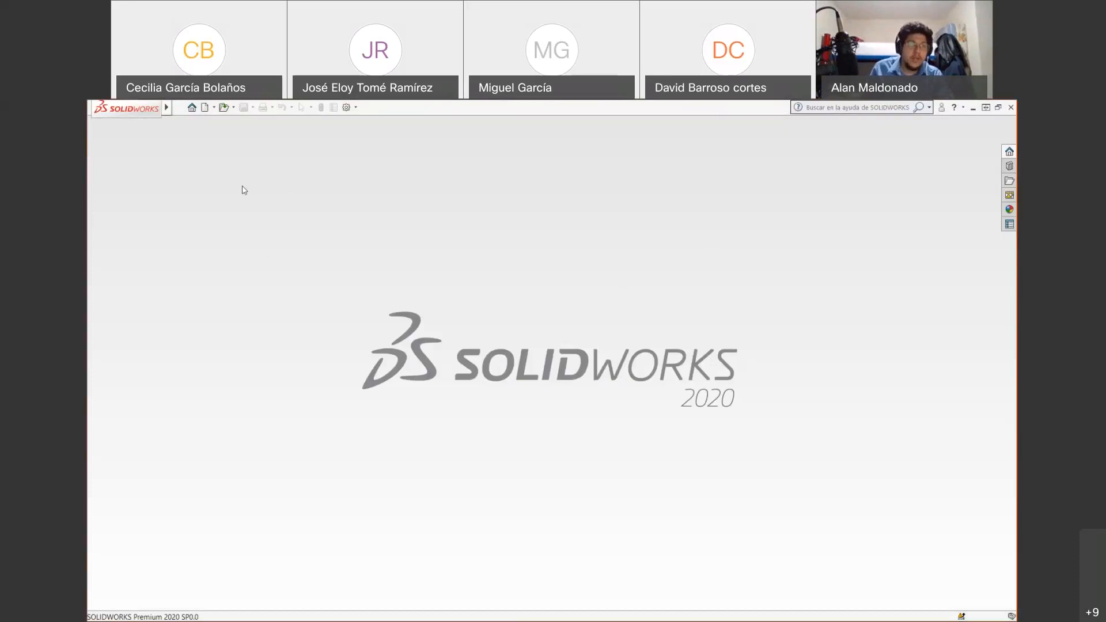
Open the part Base.SLDPRT from the Asistida folder
left_click(226, 107)
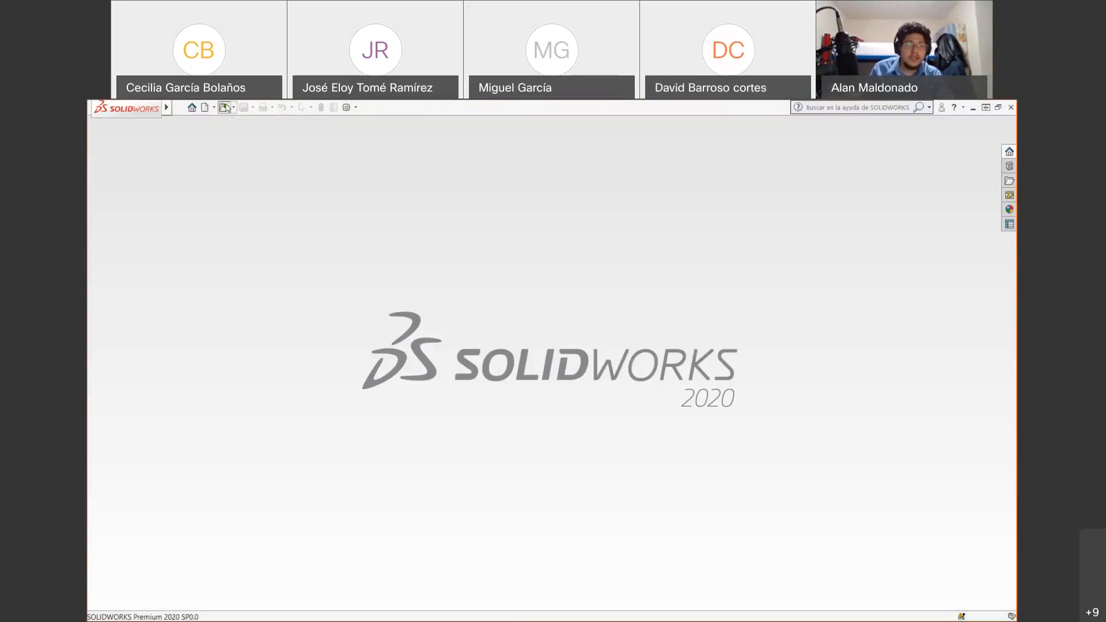
scroll(606, 313, "down", 4)
scroll(607, 313, "up", 1)
scroll(607, 313, "up", 1)
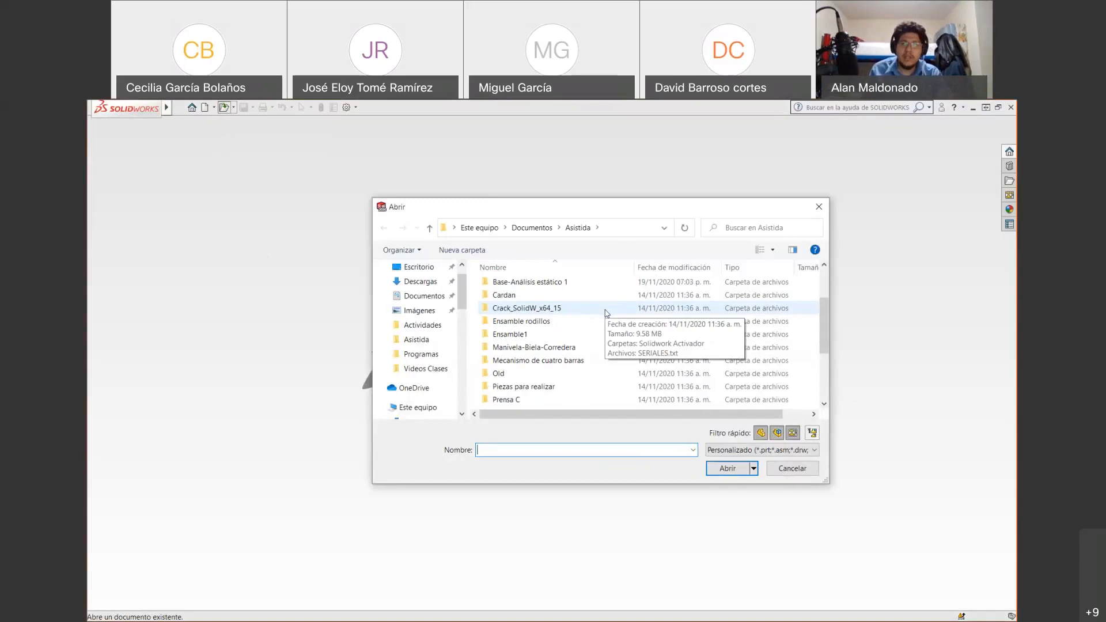
scroll(607, 313, "up", 2)
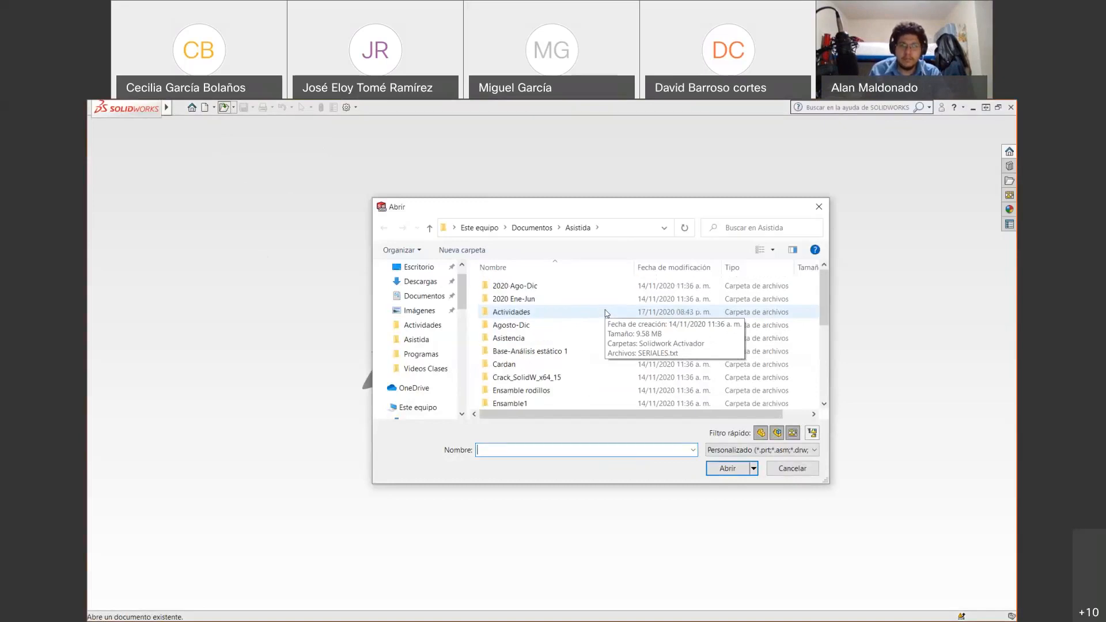
scroll(606, 313, "down", 1)
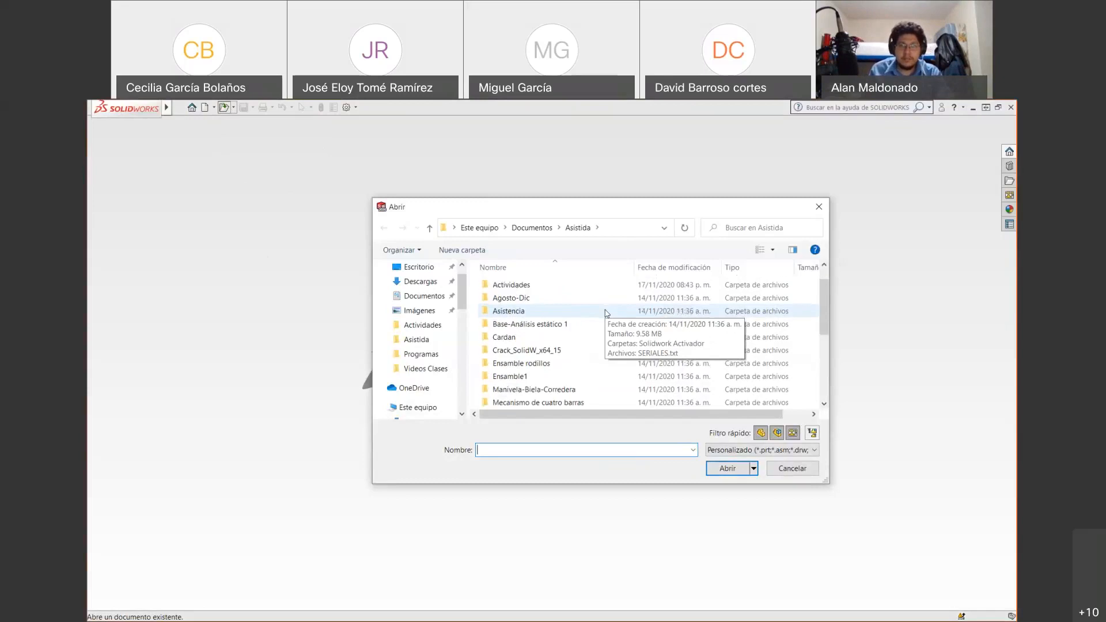
scroll(606, 313, "down", 4)
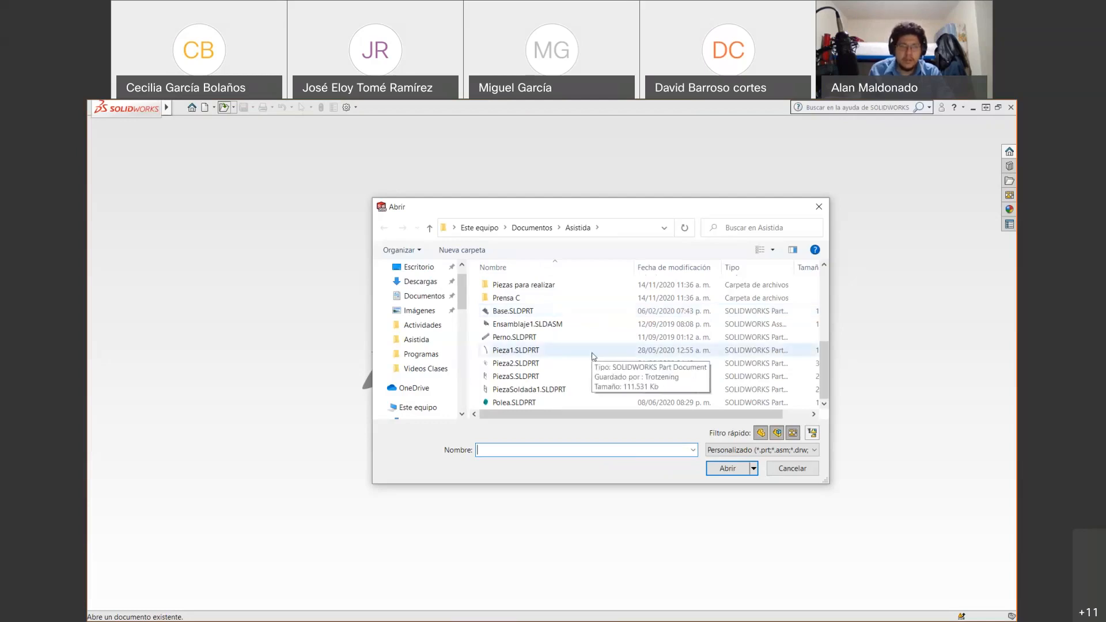
left_click(582, 311)
left_click(738, 471)
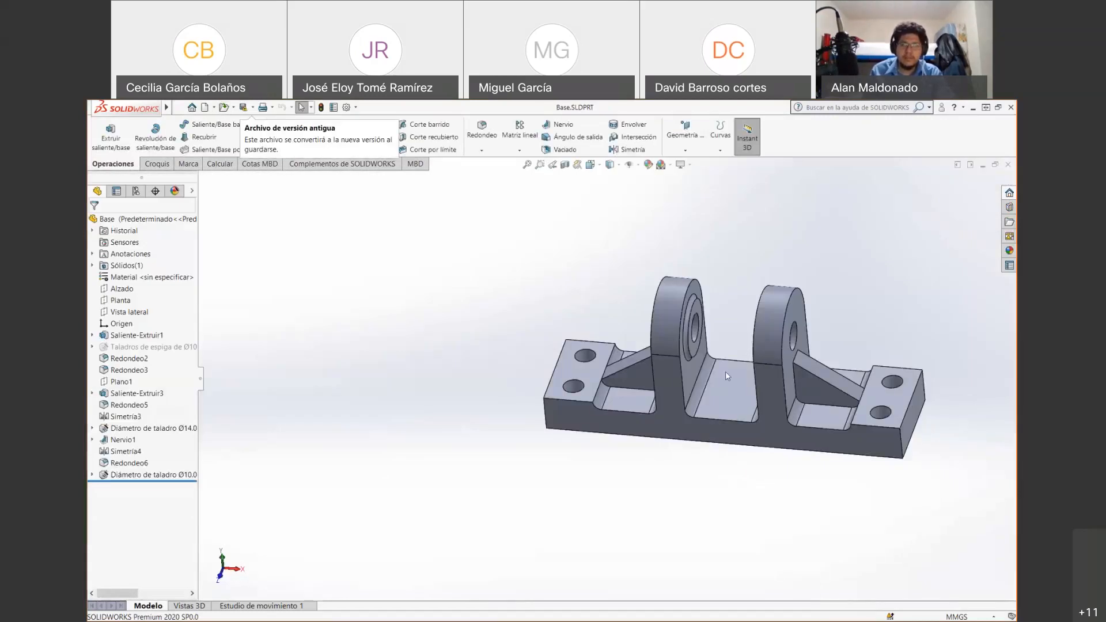
Load the SOLIDWORKS Simulation add-in with the SOLIDWORKS Simulation Premium option
middle_click_drag(725, 371, 749, 351)
middle_click_drag(486, 386, 726, 412)
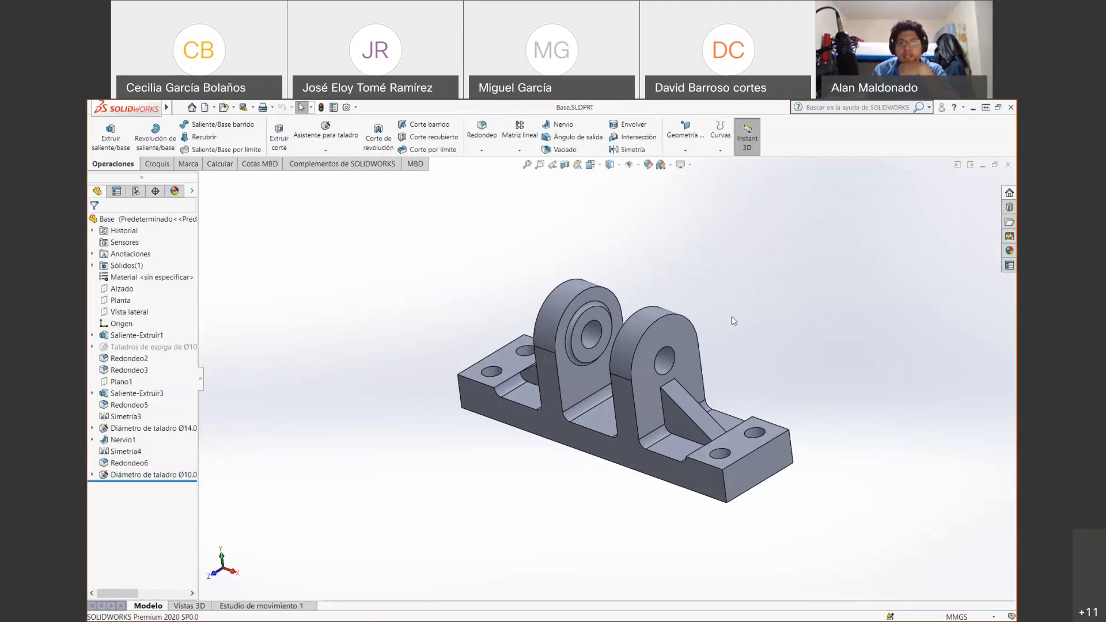
middle_click_drag(773, 328, 627, 282)
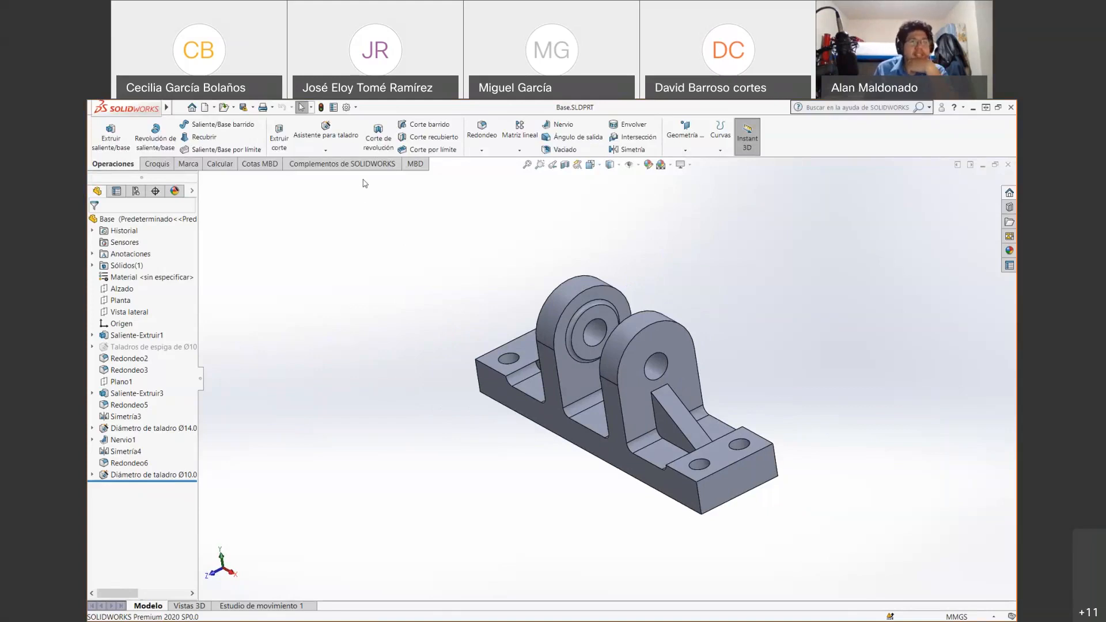
left_click(362, 165)
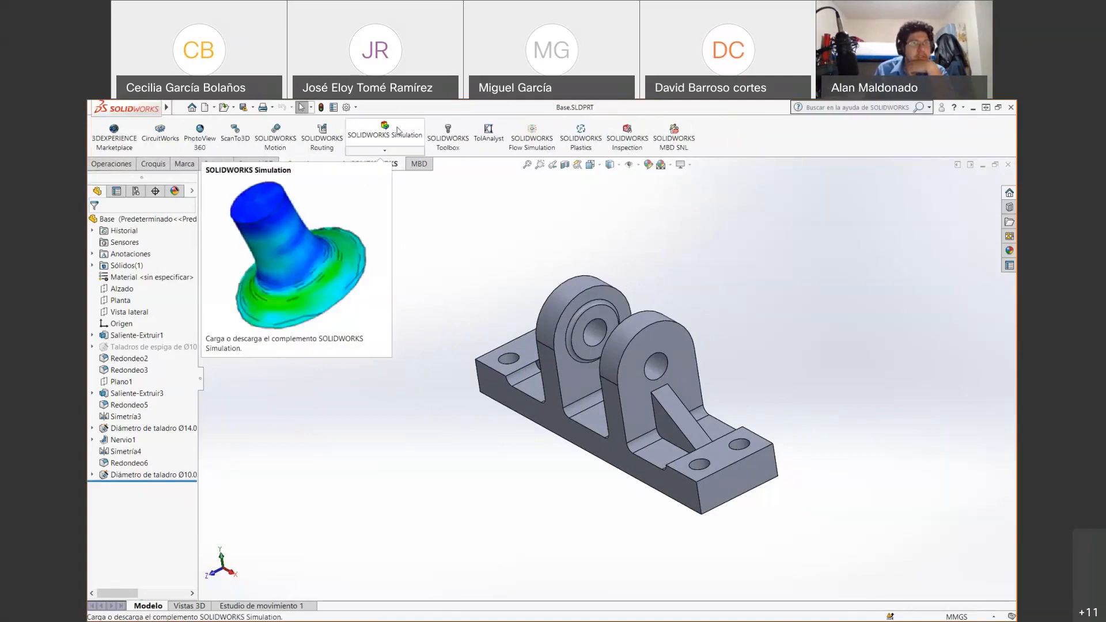
left_click(386, 150)
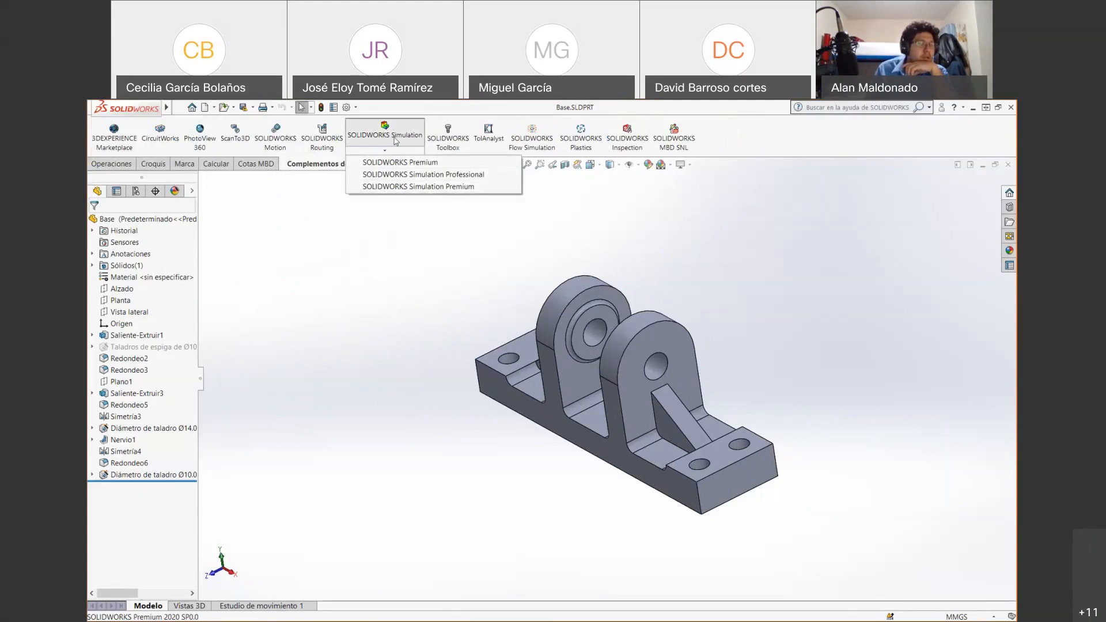
left_click(412, 175)
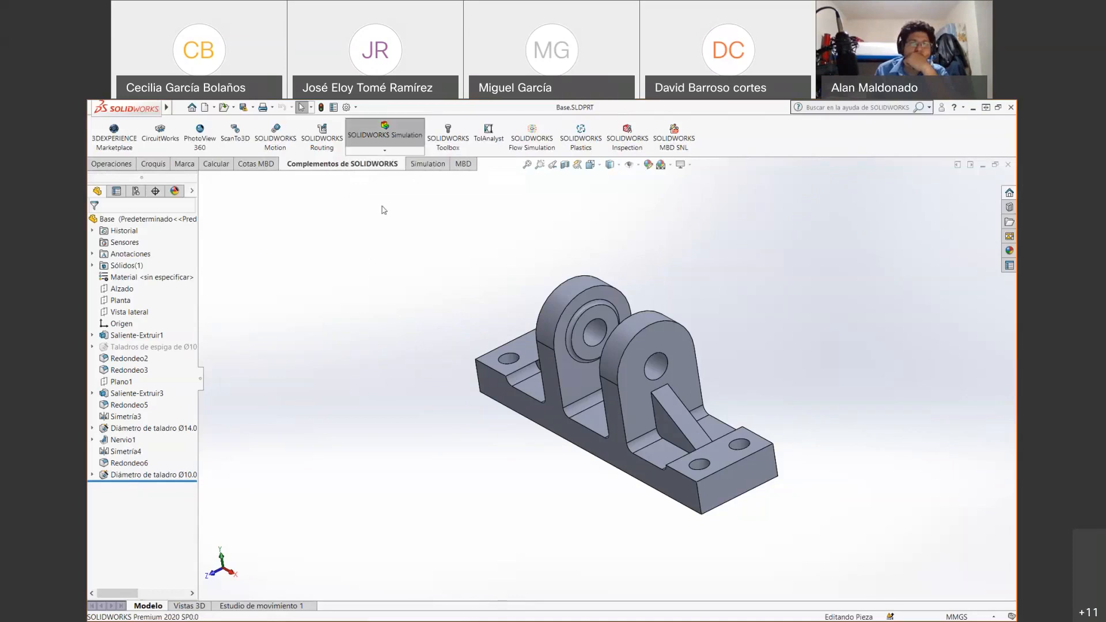
left_click(427, 165)
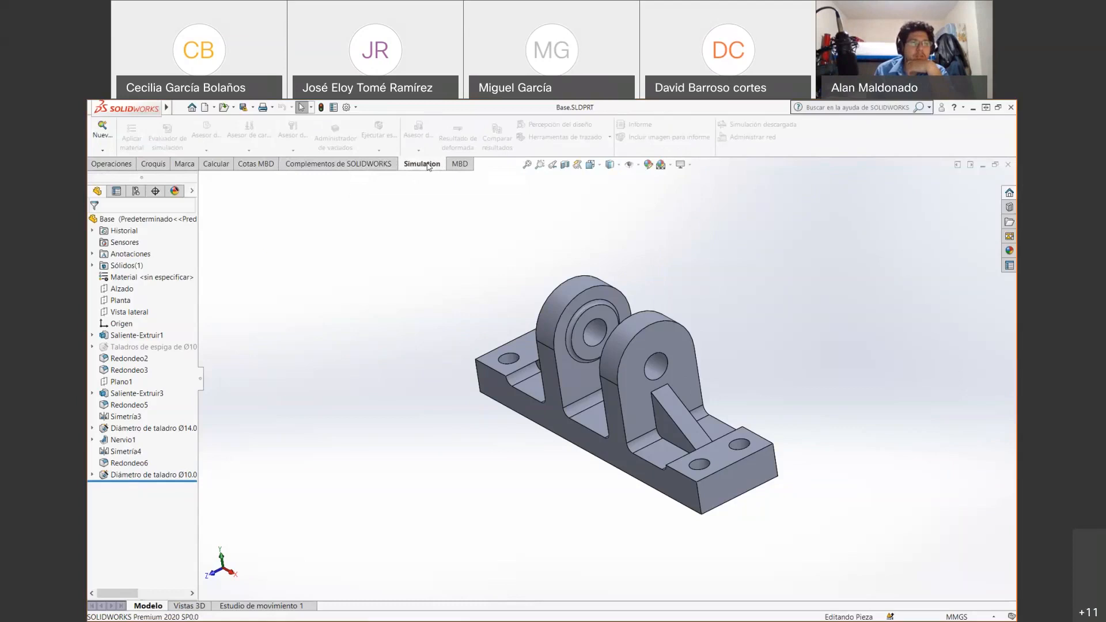
left_click(105, 141)
scroll(160, 417, "down", 2)
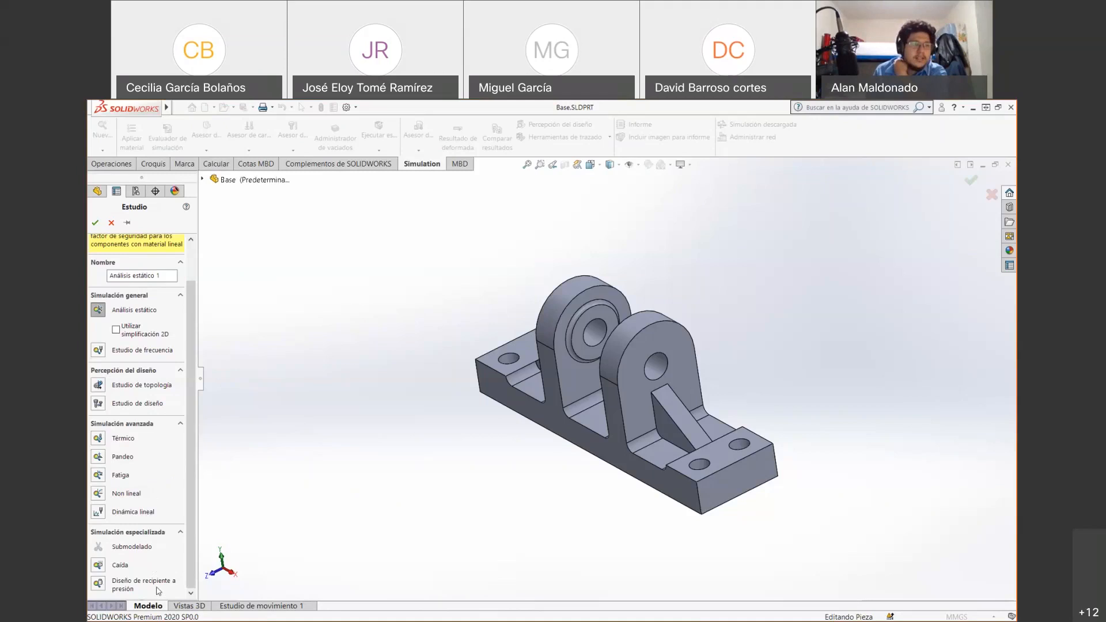
scroll(139, 380, "up", 2)
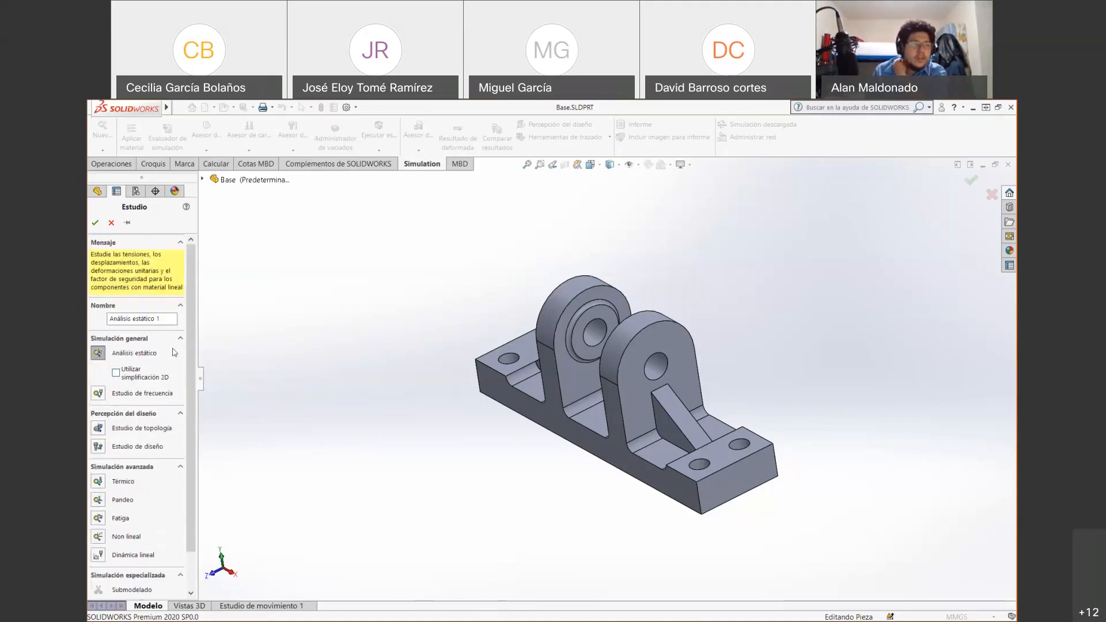
left_click(97, 353)
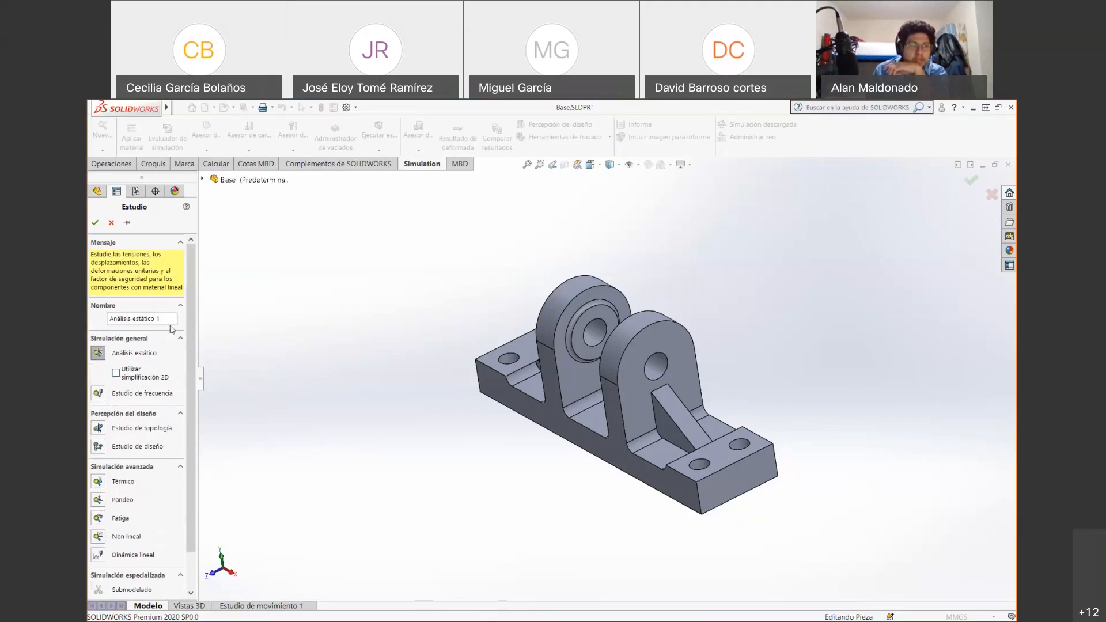
left_click(111, 223)
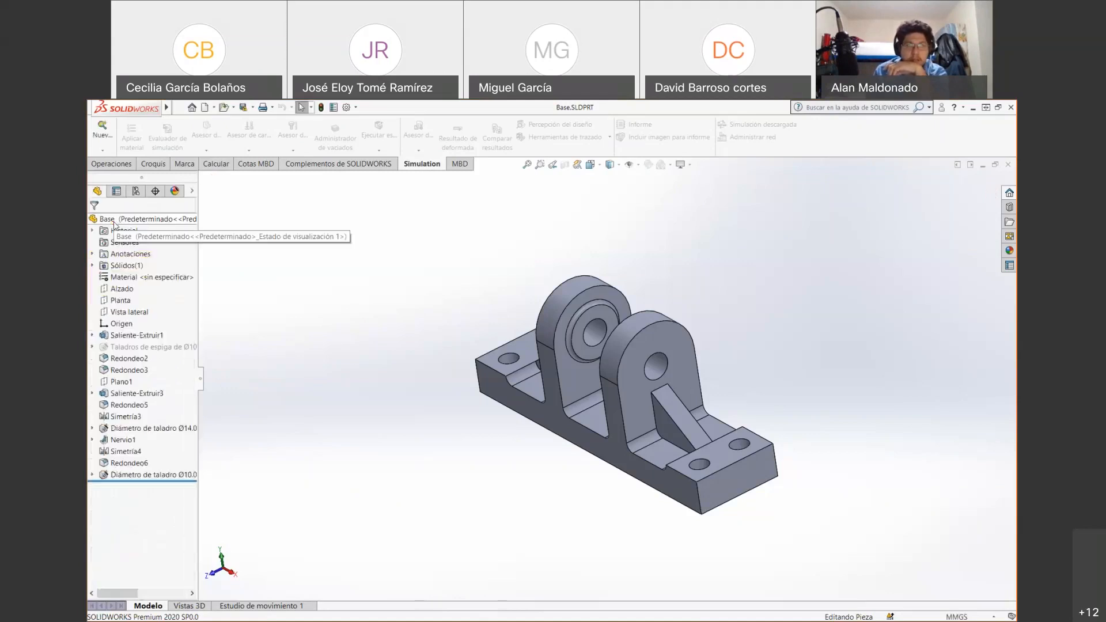
left_click(385, 164)
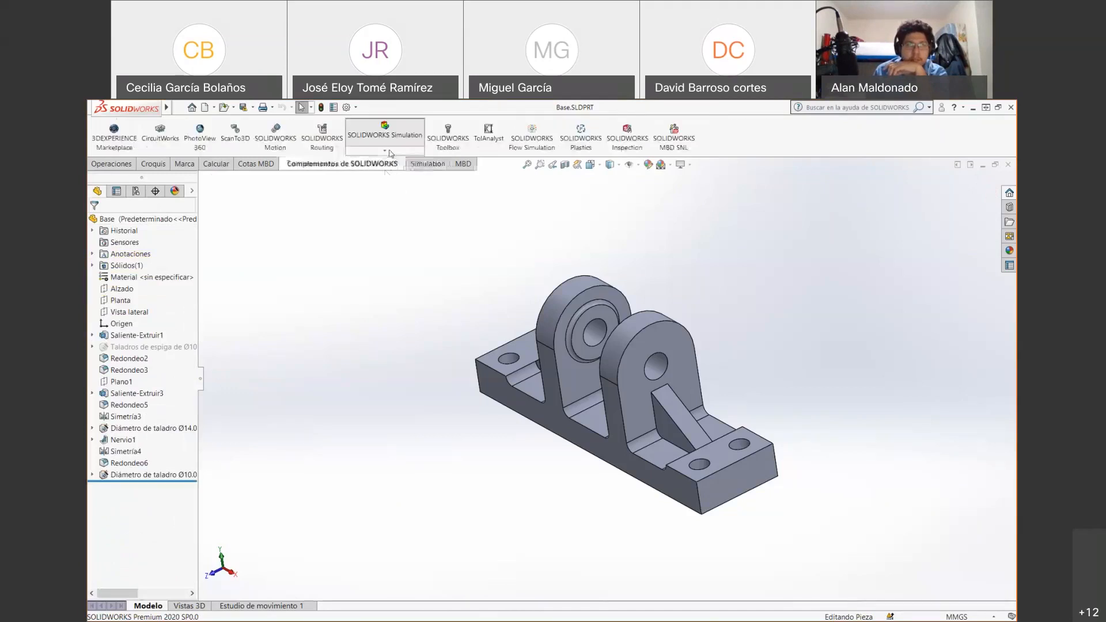
left_click(384, 150)
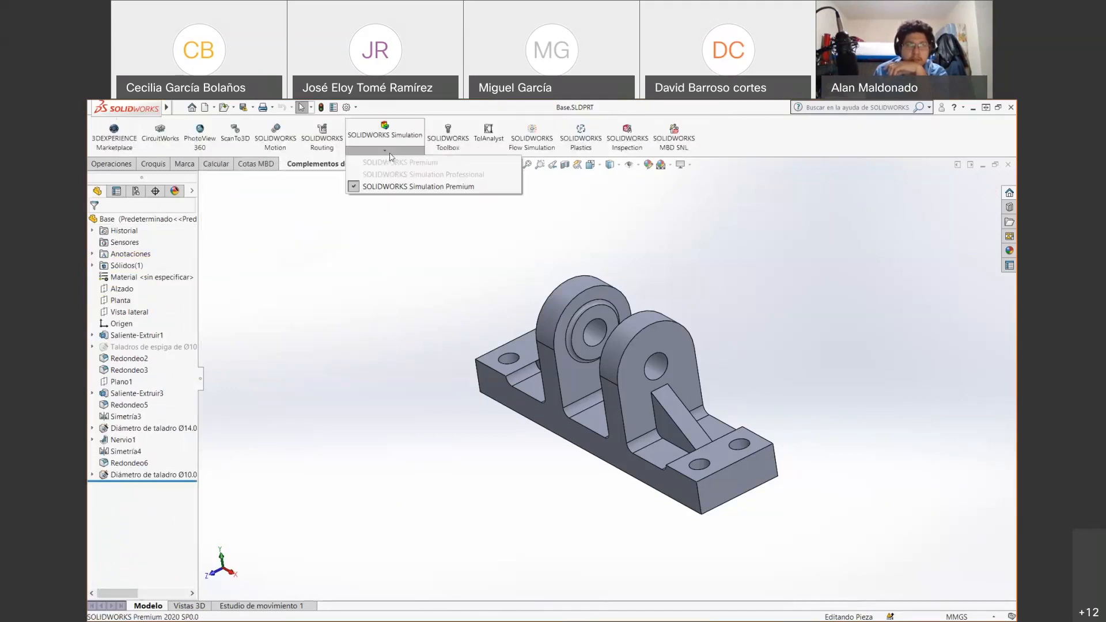
left_click(400, 188)
left_click(391, 139)
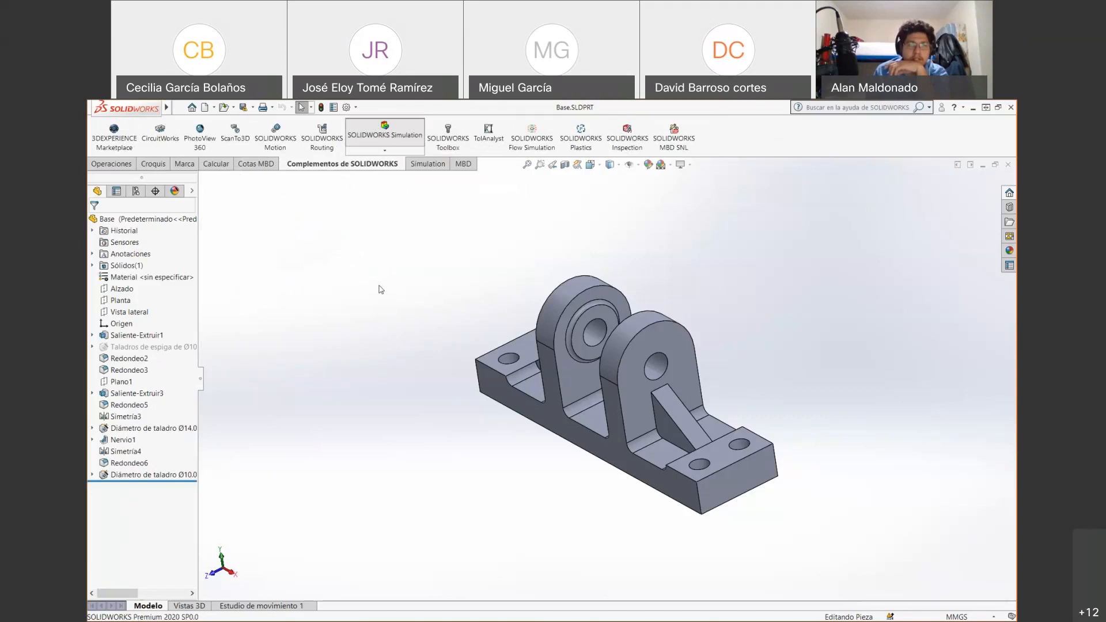
left_click(384, 150)
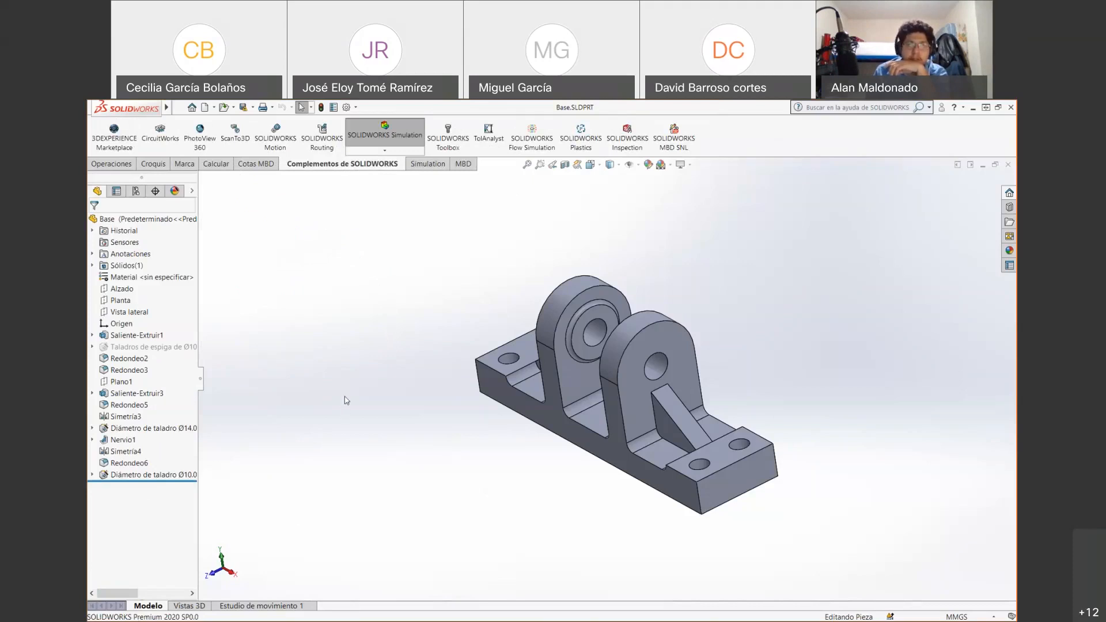
Start a new simulation study for the bracket and examine the available study types
left_click(435, 165)
left_click(106, 124)
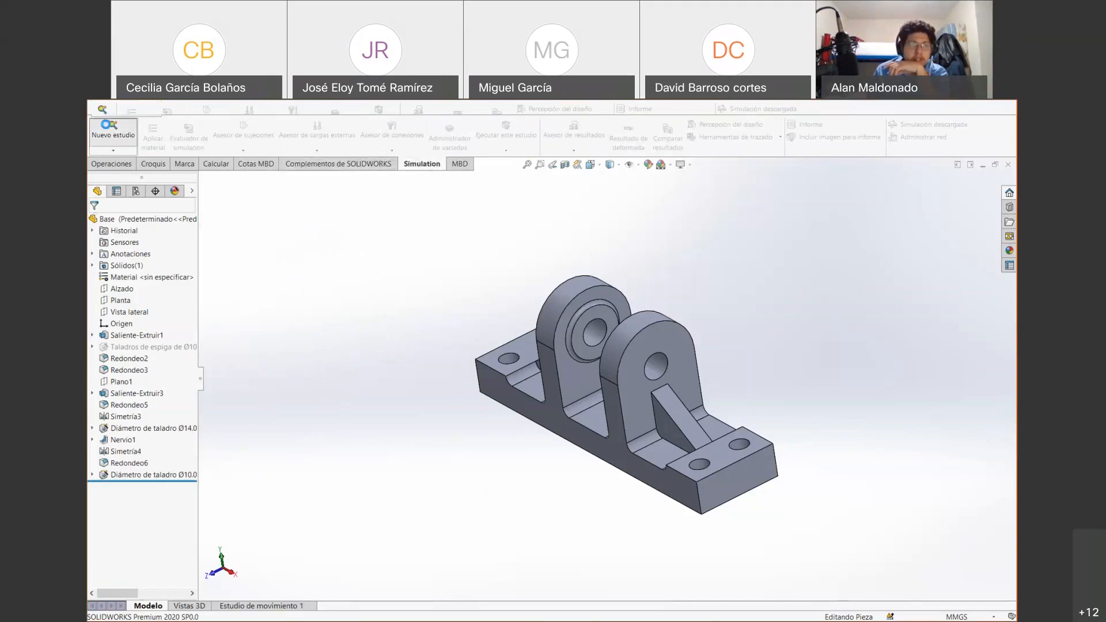
scroll(178, 424, "down", 2)
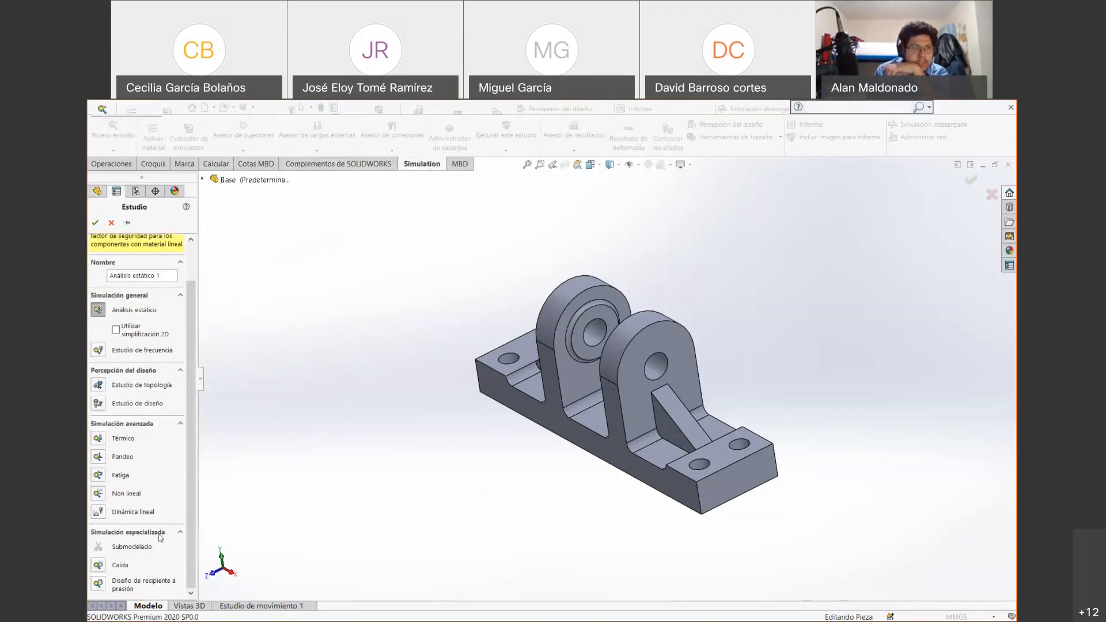
scroll(161, 538, "up", 2)
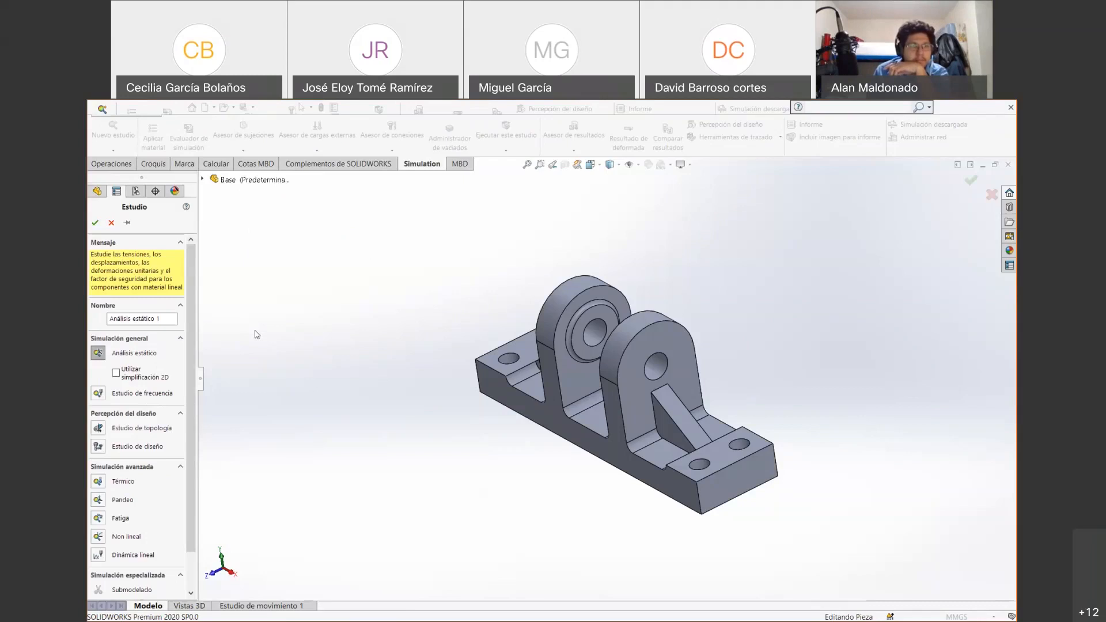
scroll(182, 336, "down", 2)
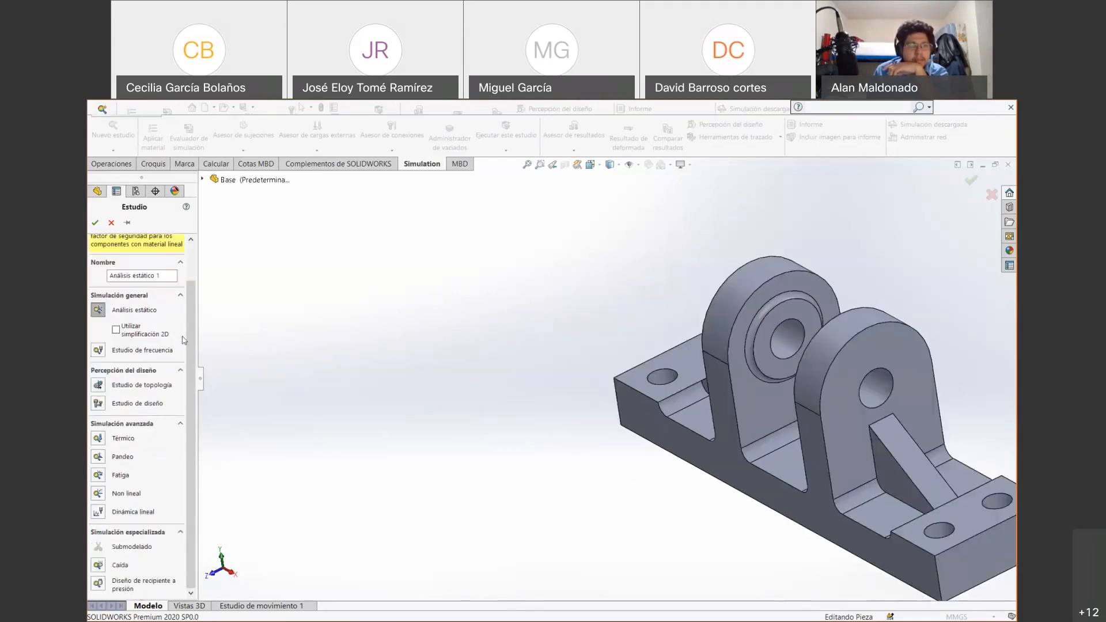
scroll(746, 395, "up", 1)
scroll(747, 395, "up", 2)
scroll(748, 396, "down", 2)
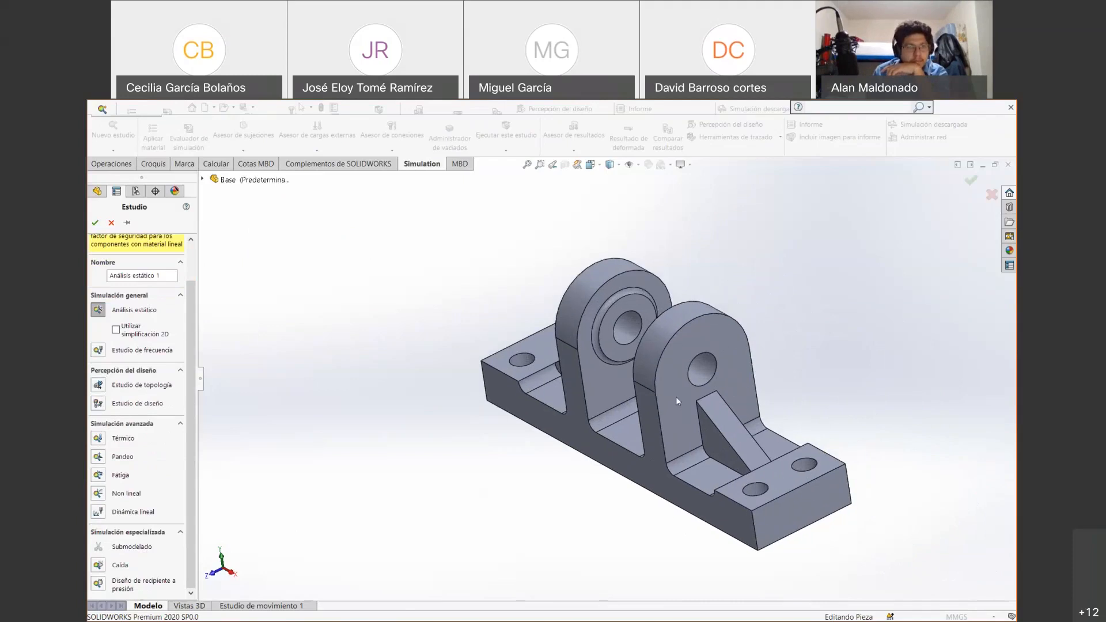
scroll(735, 417, "up", 1)
scroll(735, 418, "down", 1)
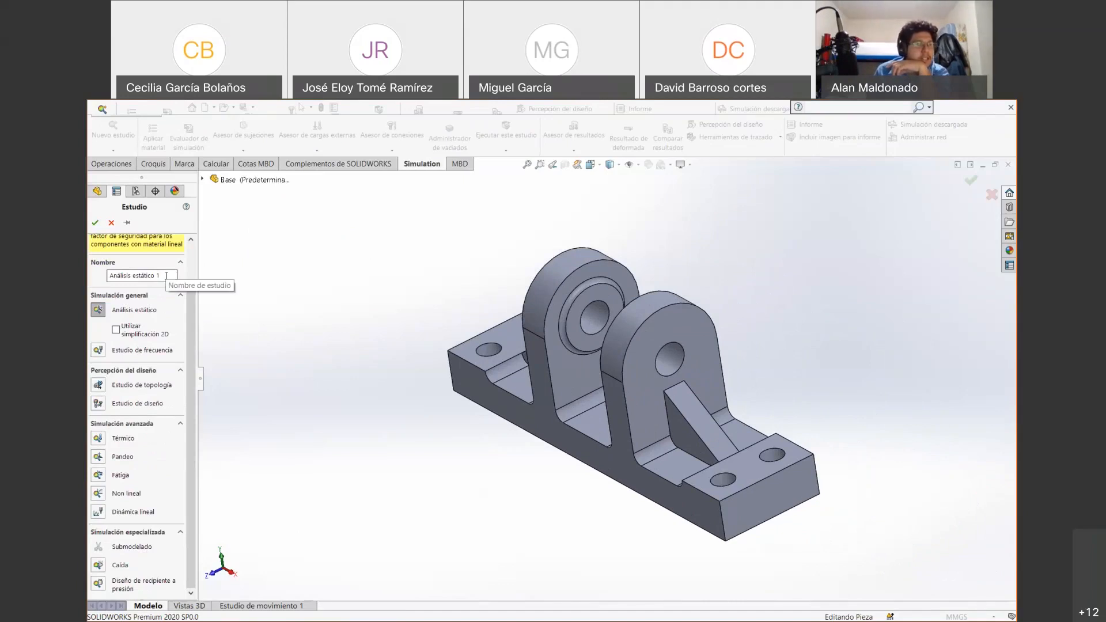
Review the design insight, advanced and specialized simulation types, and create the study as a static analysis (Análisis estático)
left_click(98, 314)
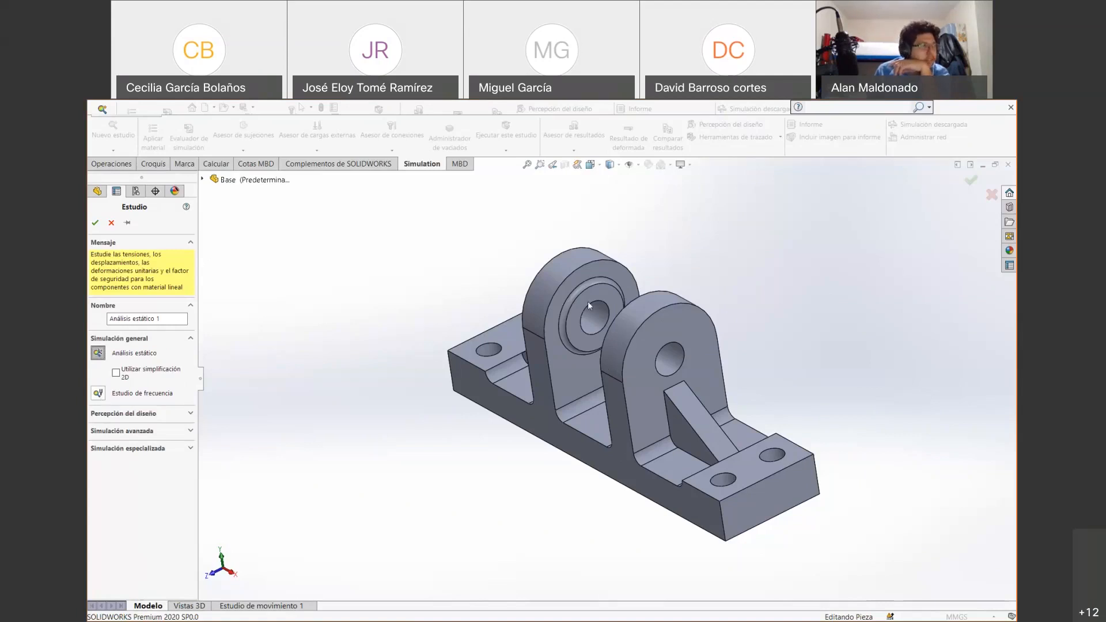
left_click(189, 415)
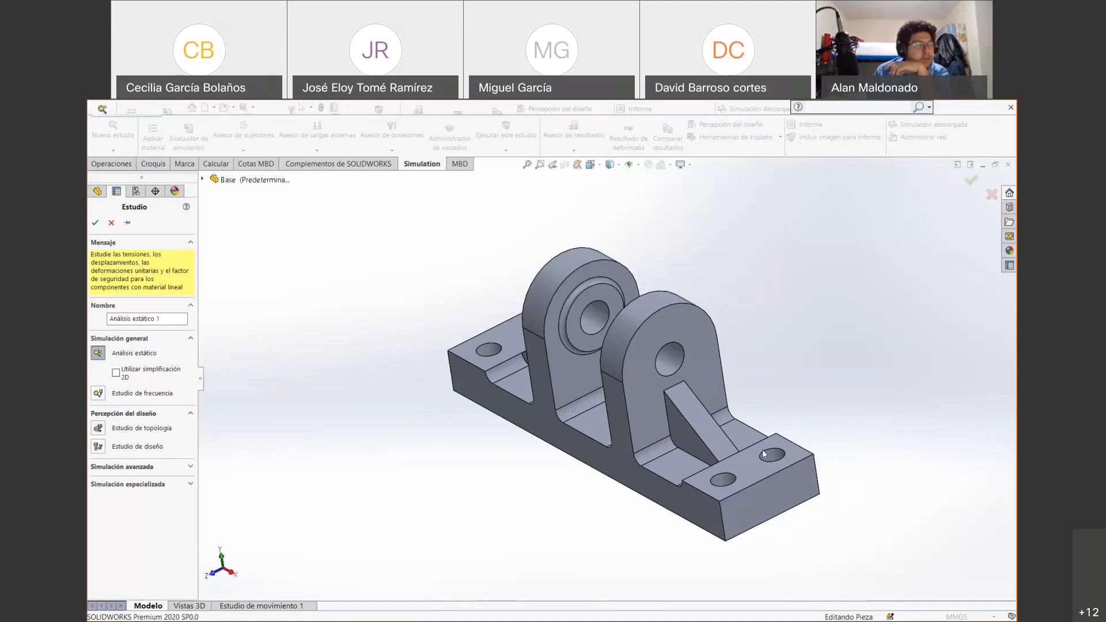
left_click(190, 467)
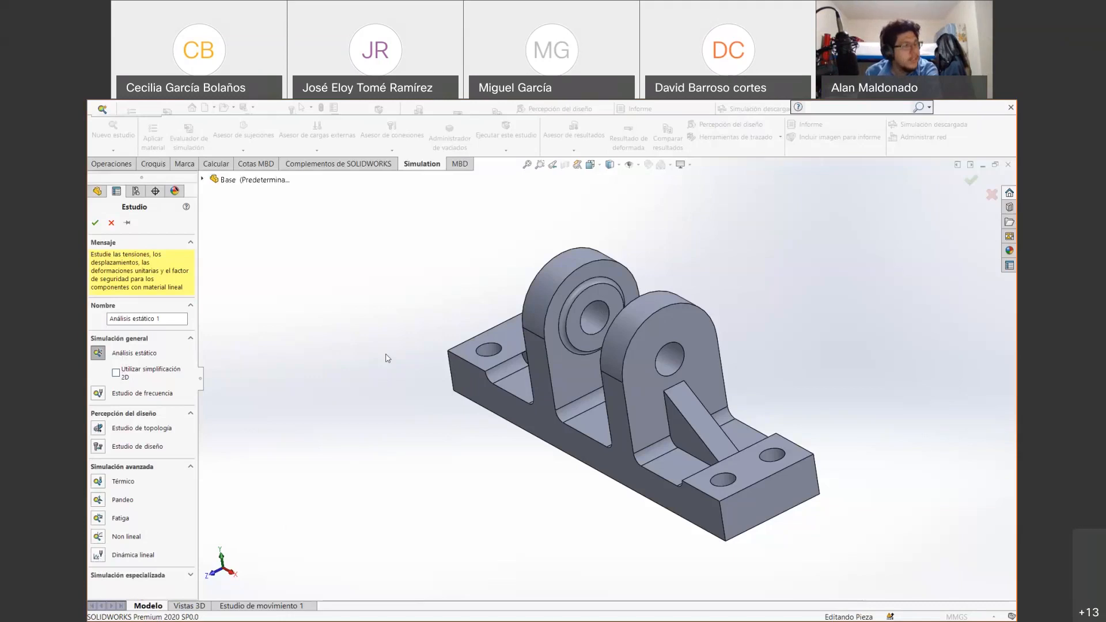
left_click(160, 578)
scroll(179, 478, "down", 2)
scroll(469, 444, "up", 2)
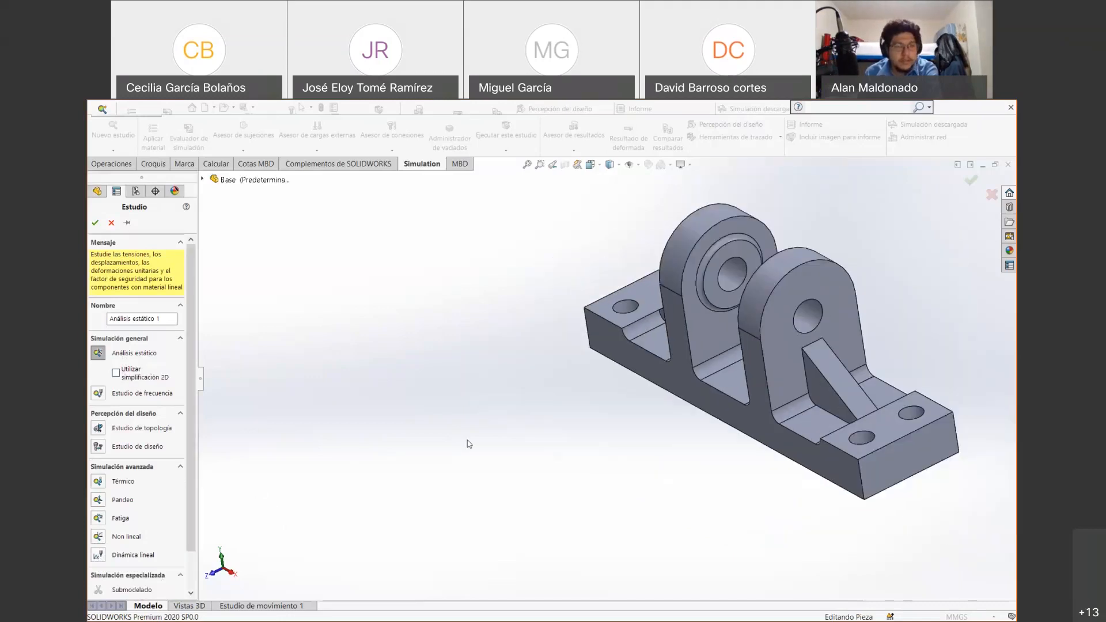
scroll(469, 445, "up", 3)
scroll(806, 363, "down", 2)
scroll(190, 381, "down", 1)
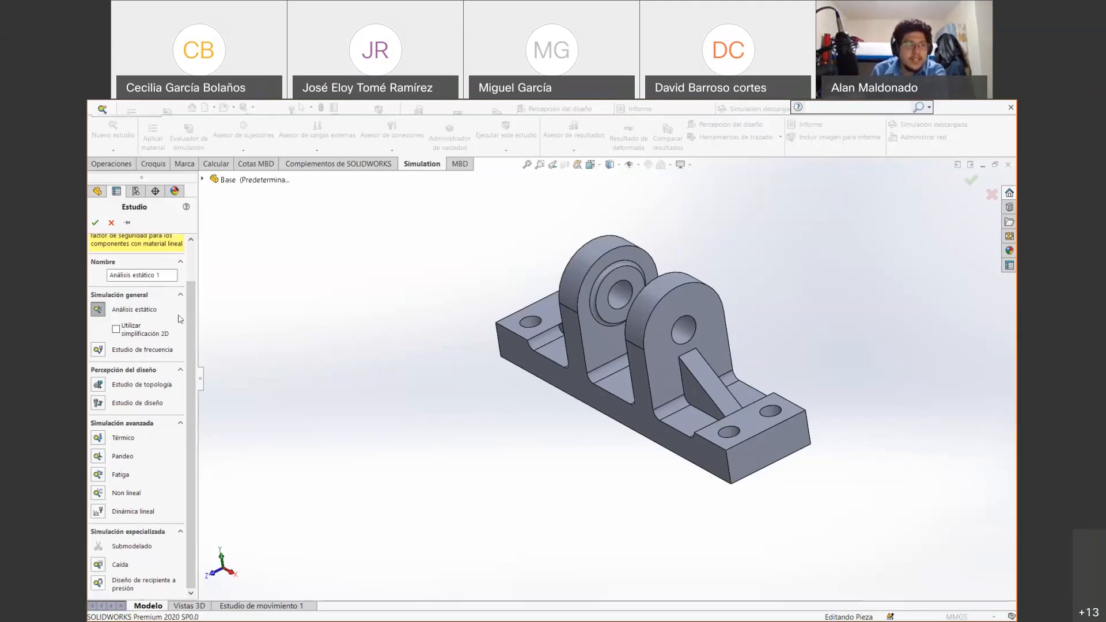
left_click(95, 222)
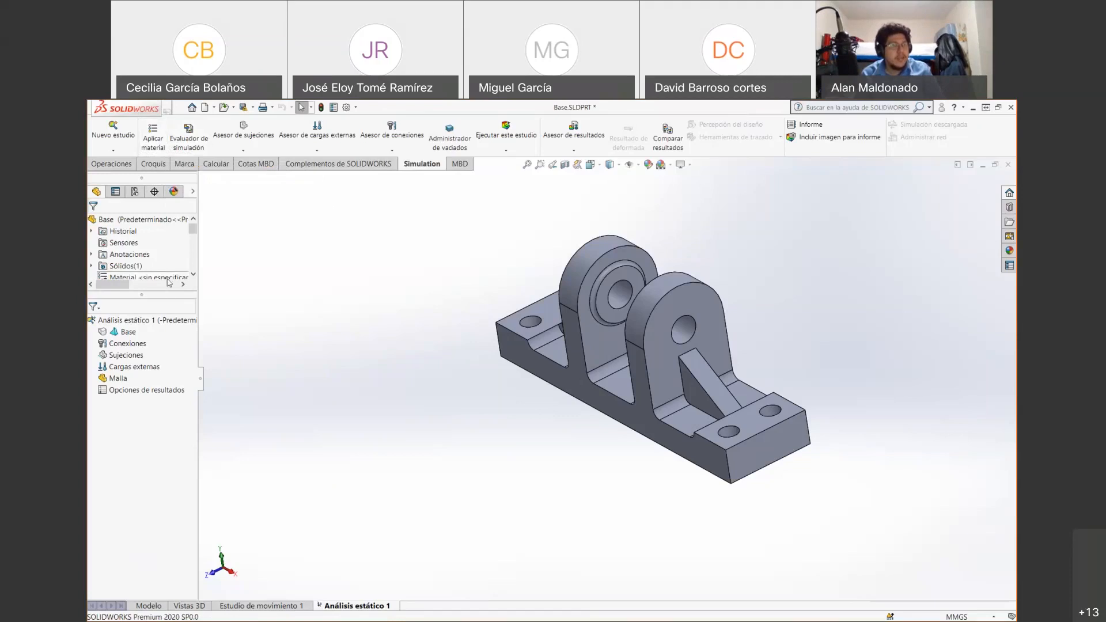
Assign the steel AISI 1020 to the Base part in the static study
left_click_drag(151, 295, 147, 369)
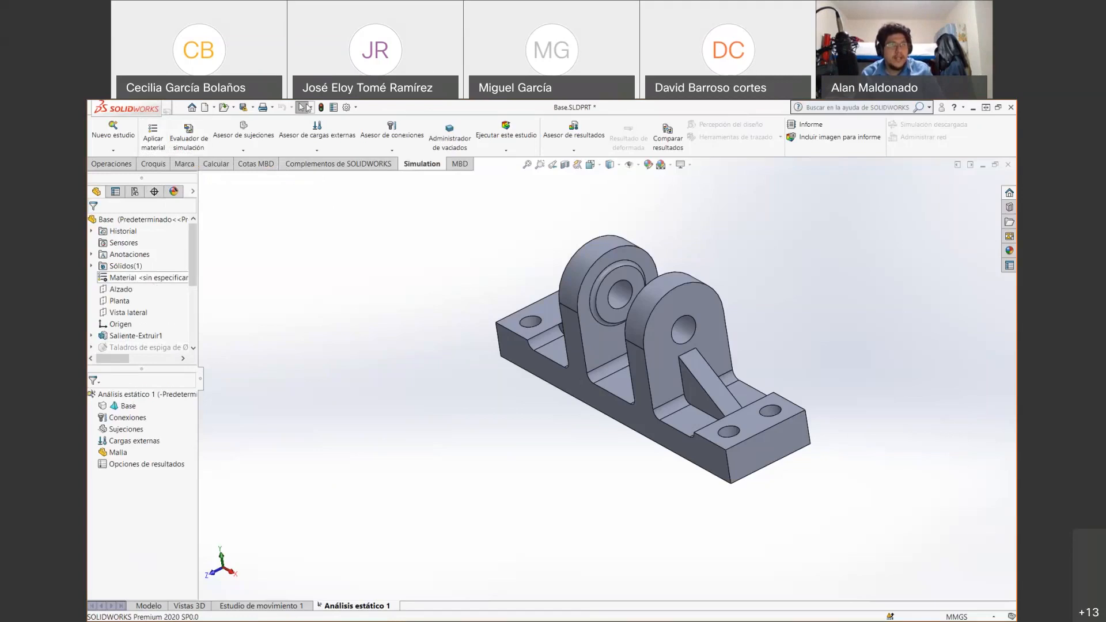
left_click(153, 135)
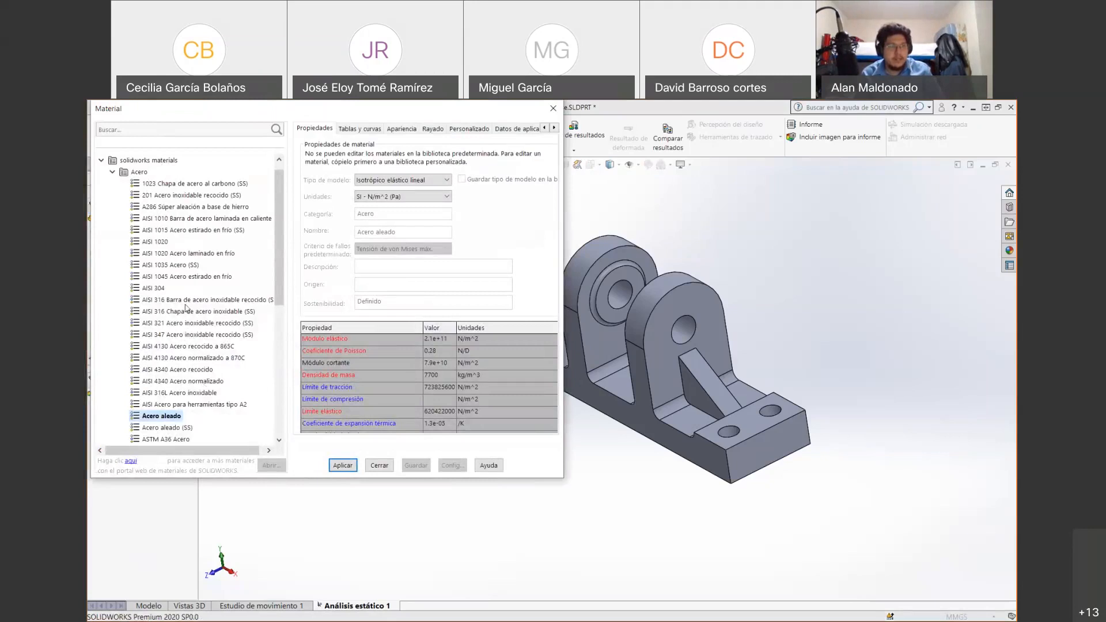
left_click(180, 242)
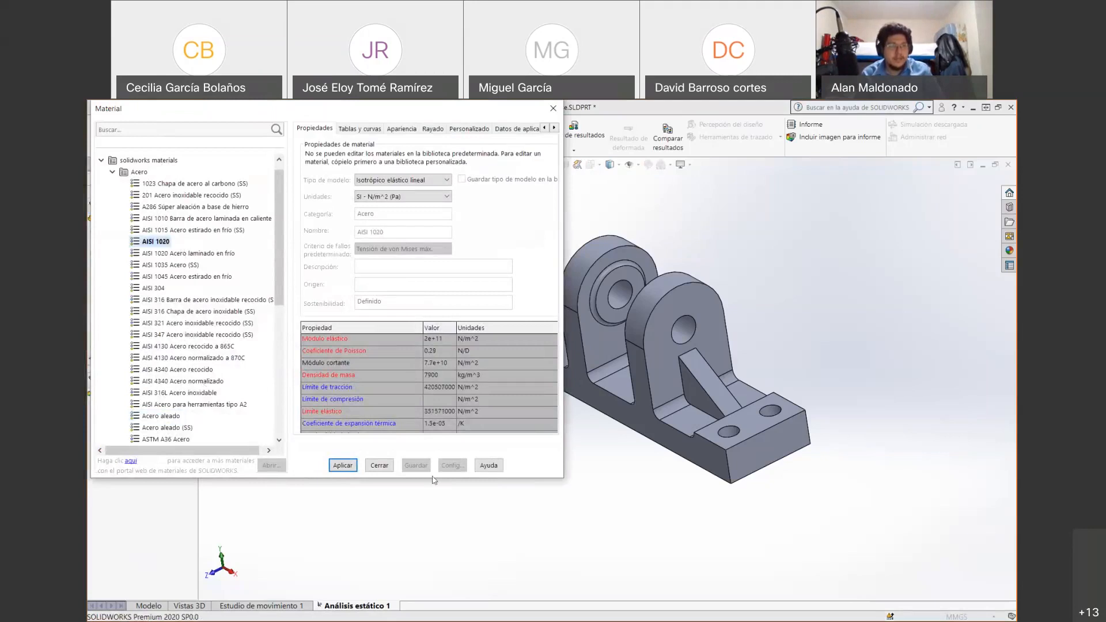
left_click(343, 466)
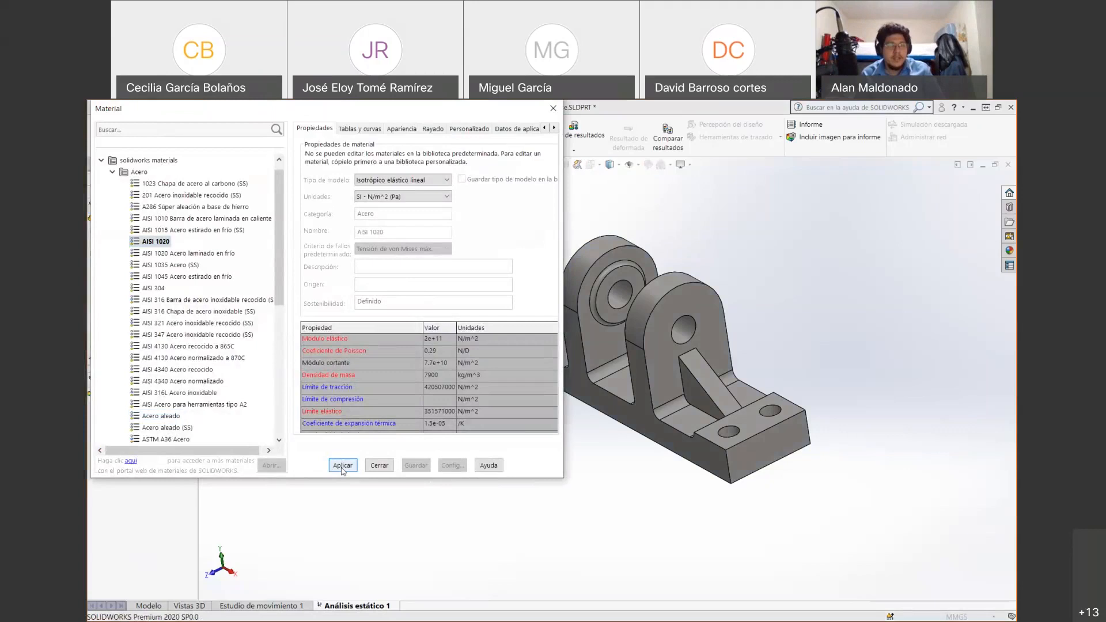
left_click(379, 466)
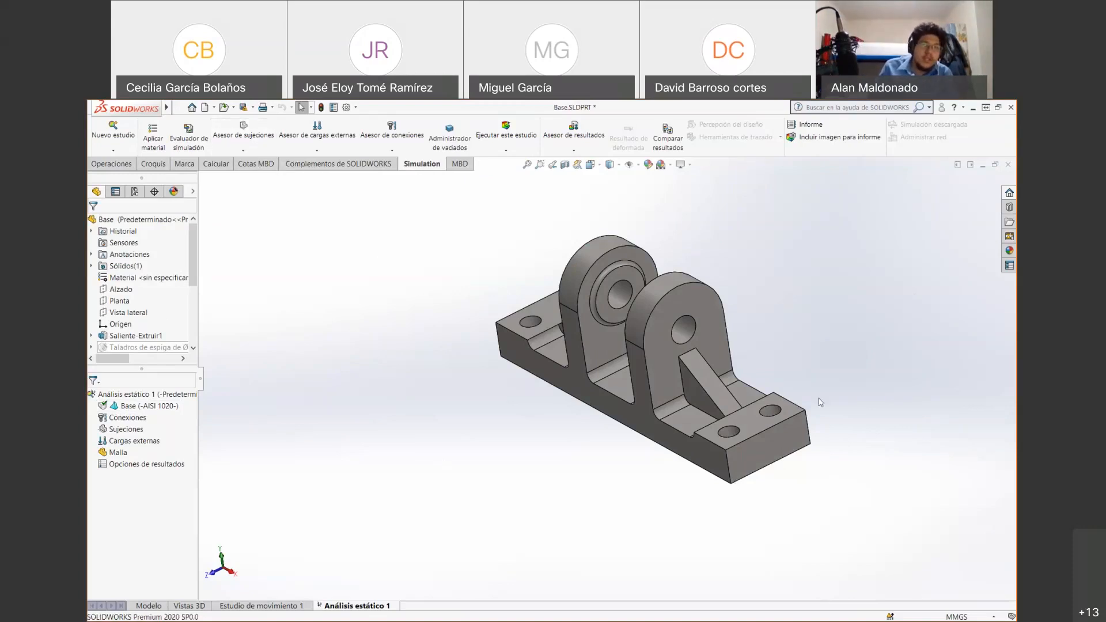
Examine the fixture types available for the study, from fixed geometry to advanced fixtures
left_click(229, 152)
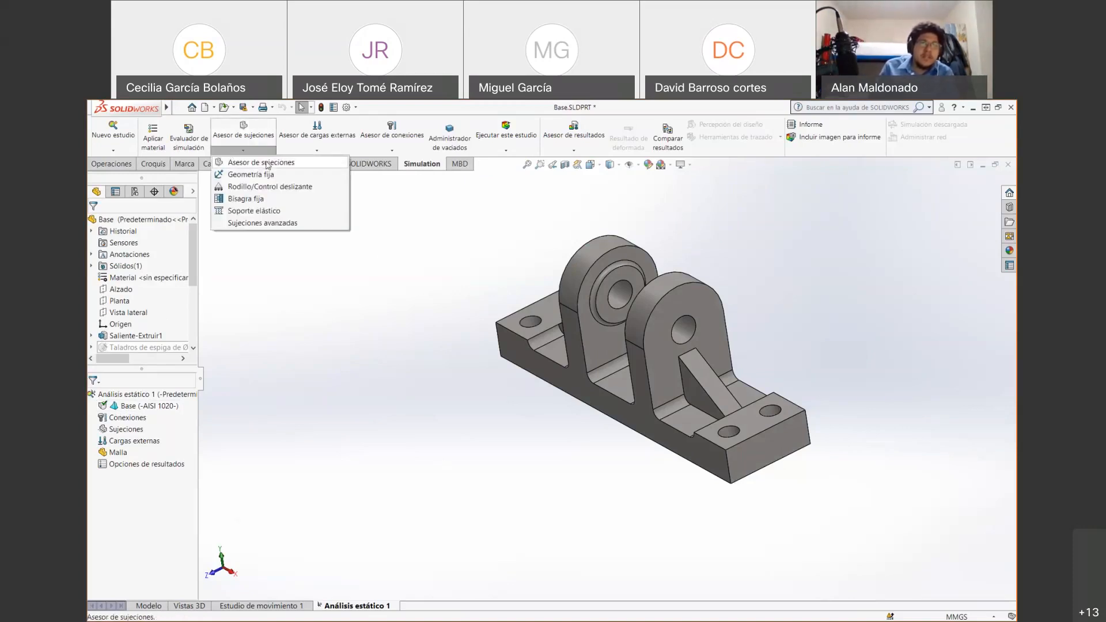
left_click(247, 405)
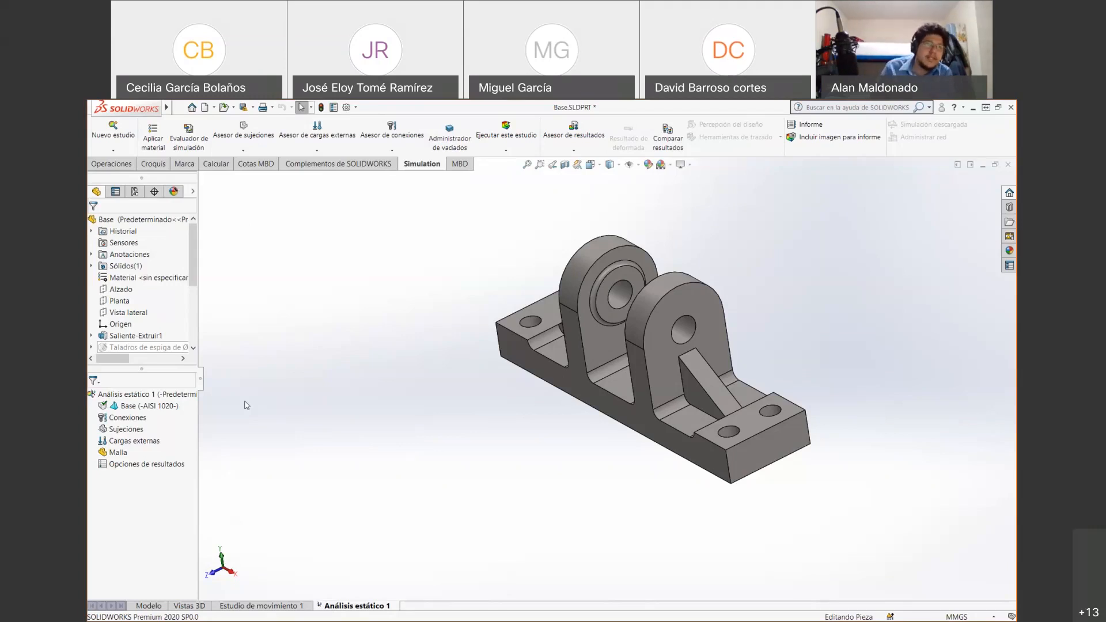
left_click(243, 155)
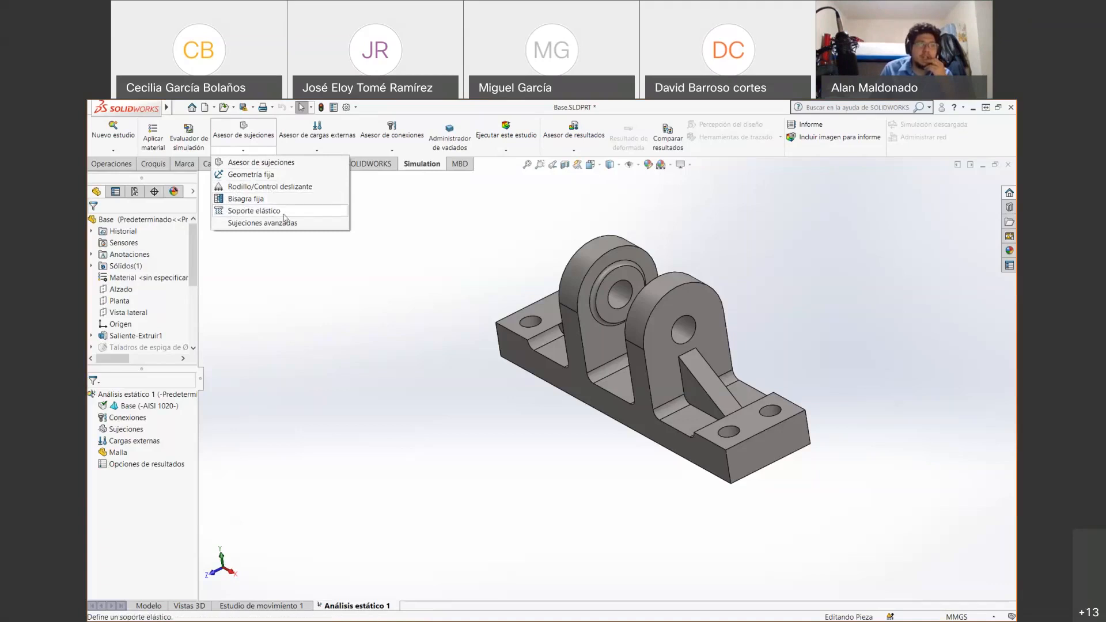
left_click(287, 321)
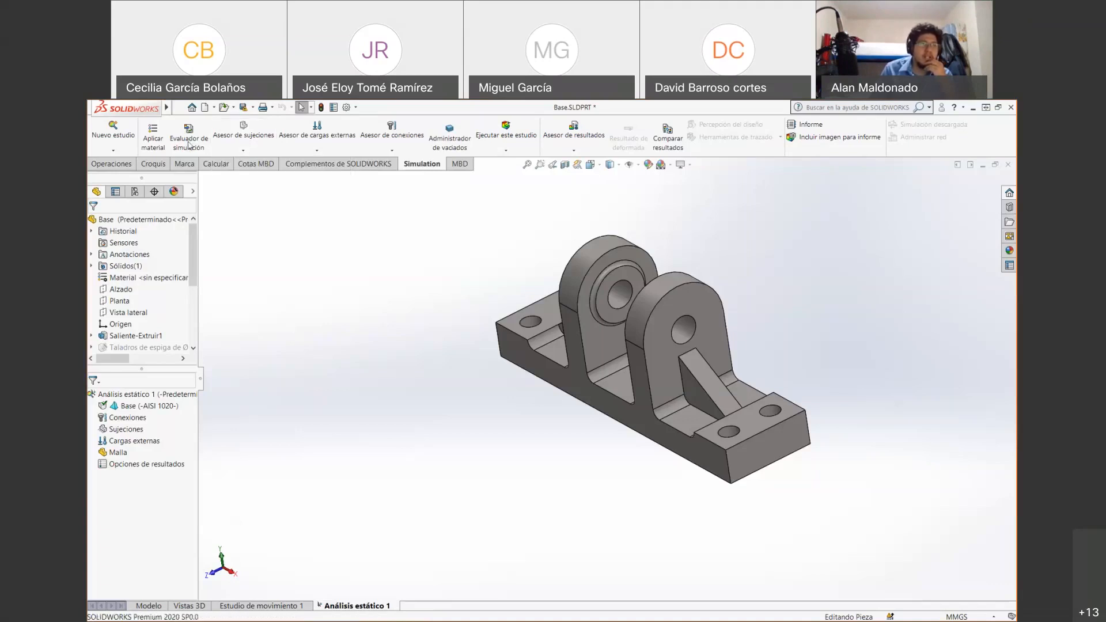
Start a fixed geometry (Geometría fija) fixture with the simulation advisor and apply it to the bracket's bottom face
left_click(243, 136)
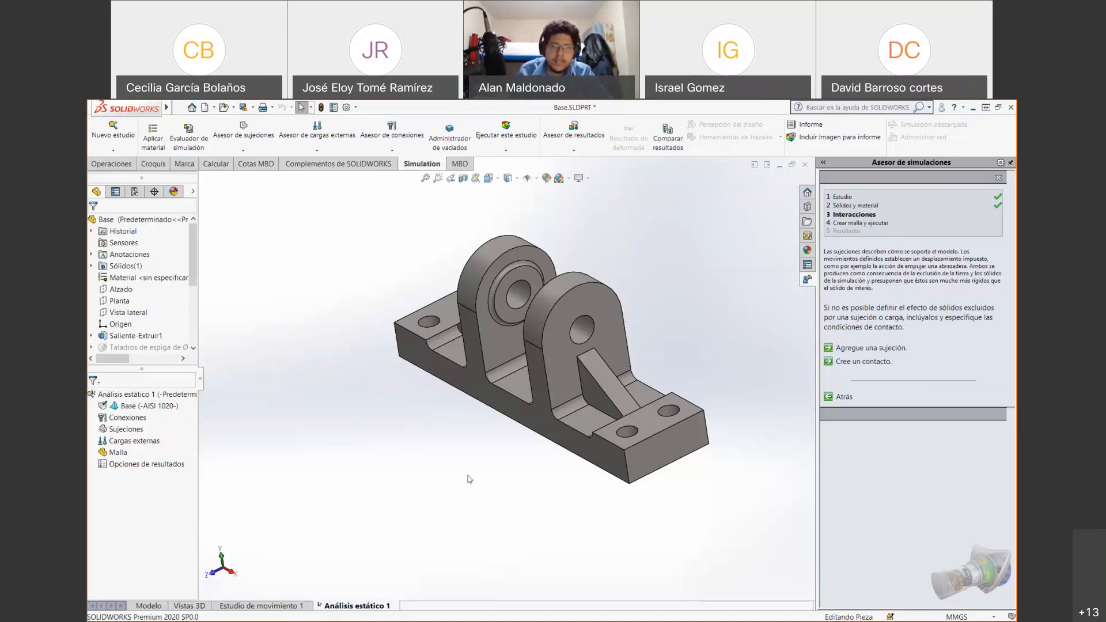
middle_click_drag(470, 479, 515, 465)
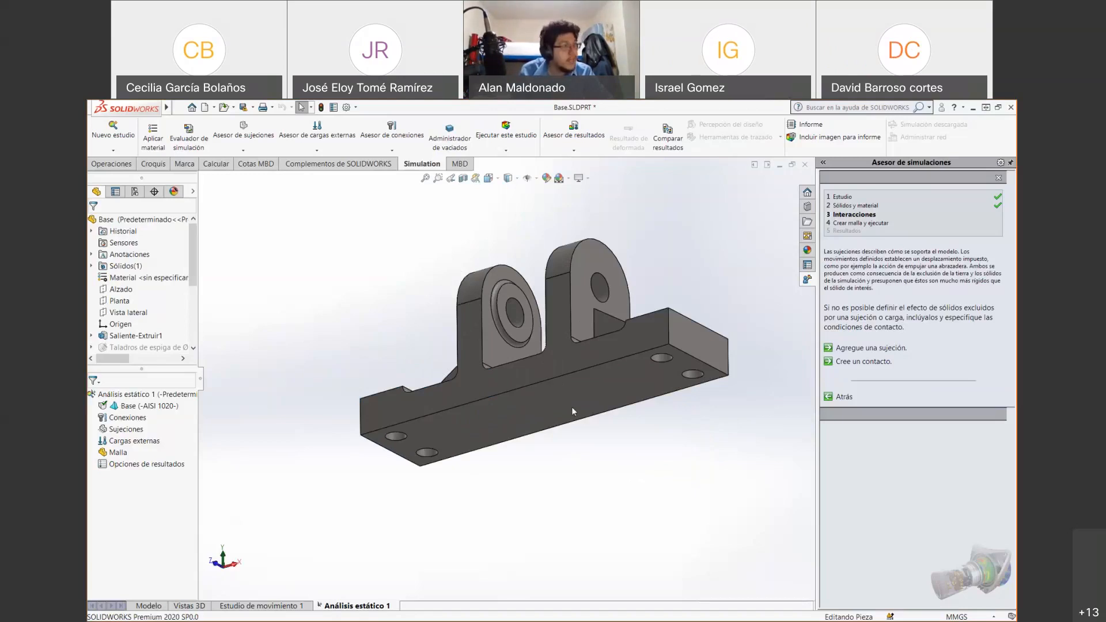
middle_click_drag(647, 255, 618, 432)
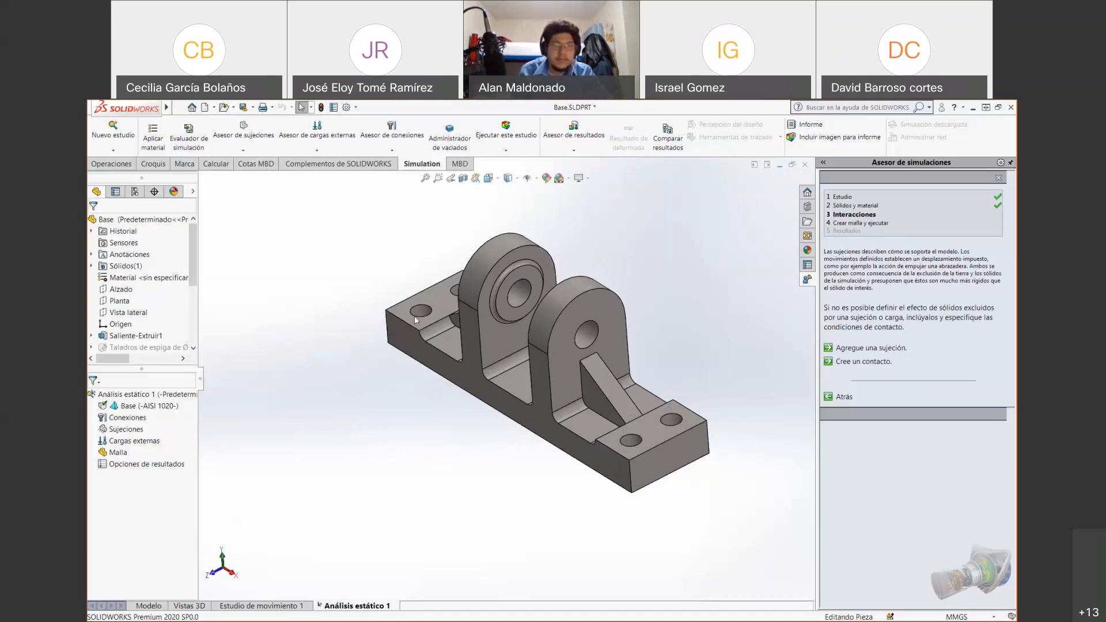
left_click(856, 350)
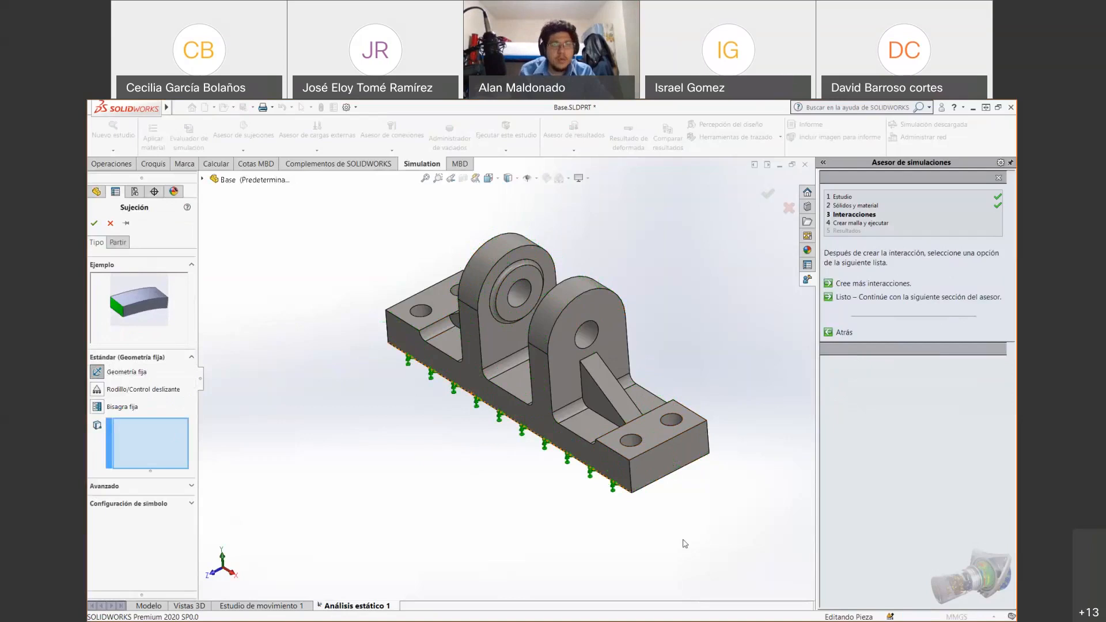
middle_click_drag(529, 485, 473, 299)
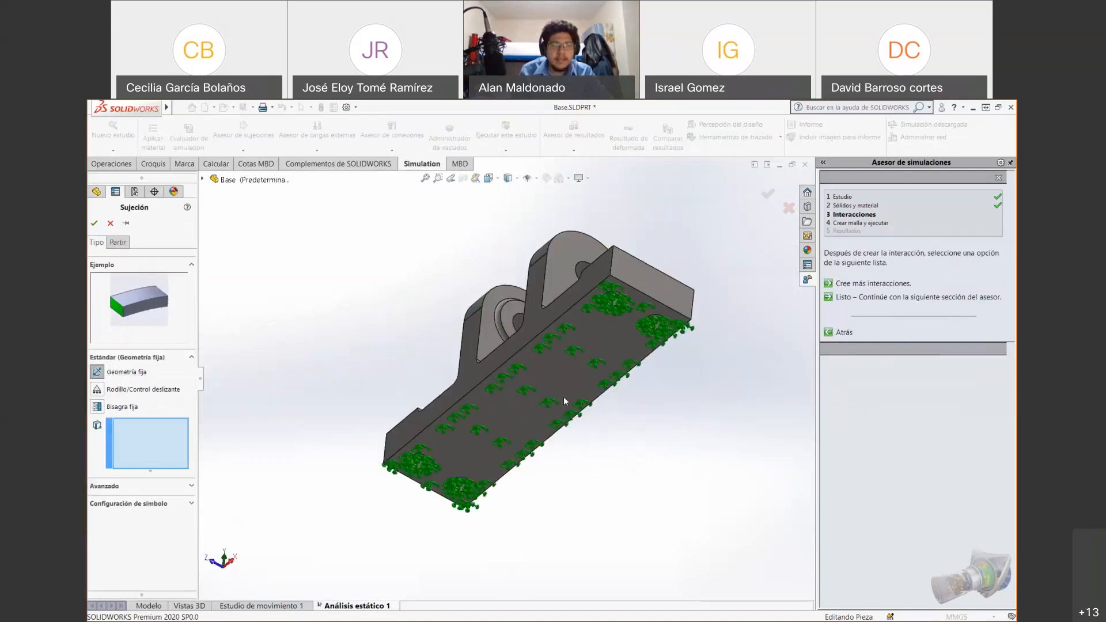
left_click(554, 361)
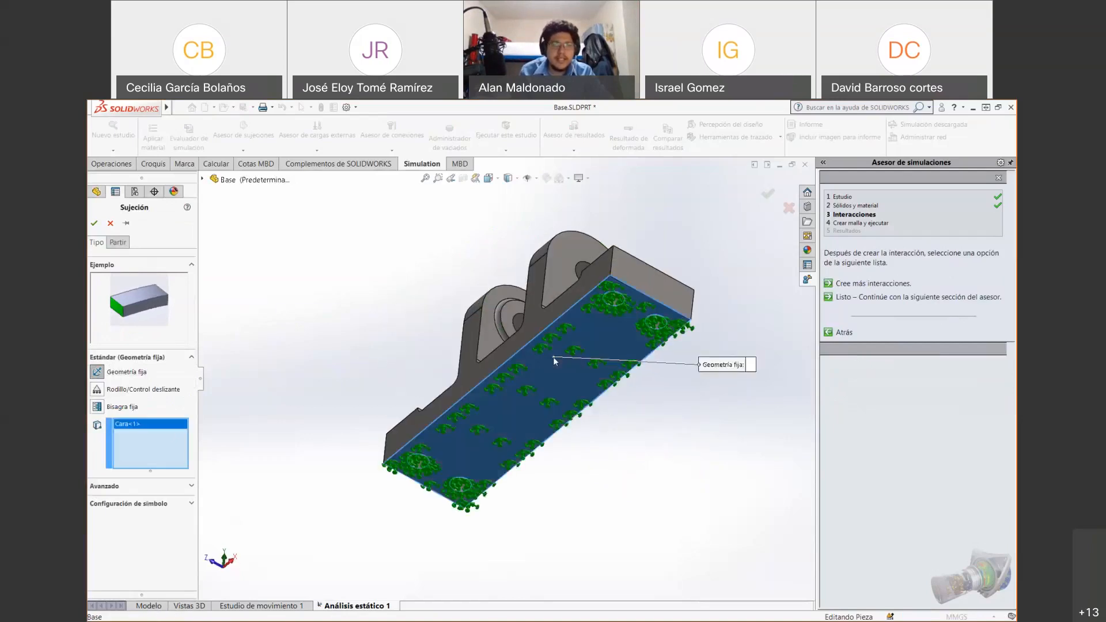
Review the fixture's symbol settings and advanced types, and return it to fixed geometry (Geometría fija)
middle_click_drag(554, 361, 656, 345)
left_click(192, 504)
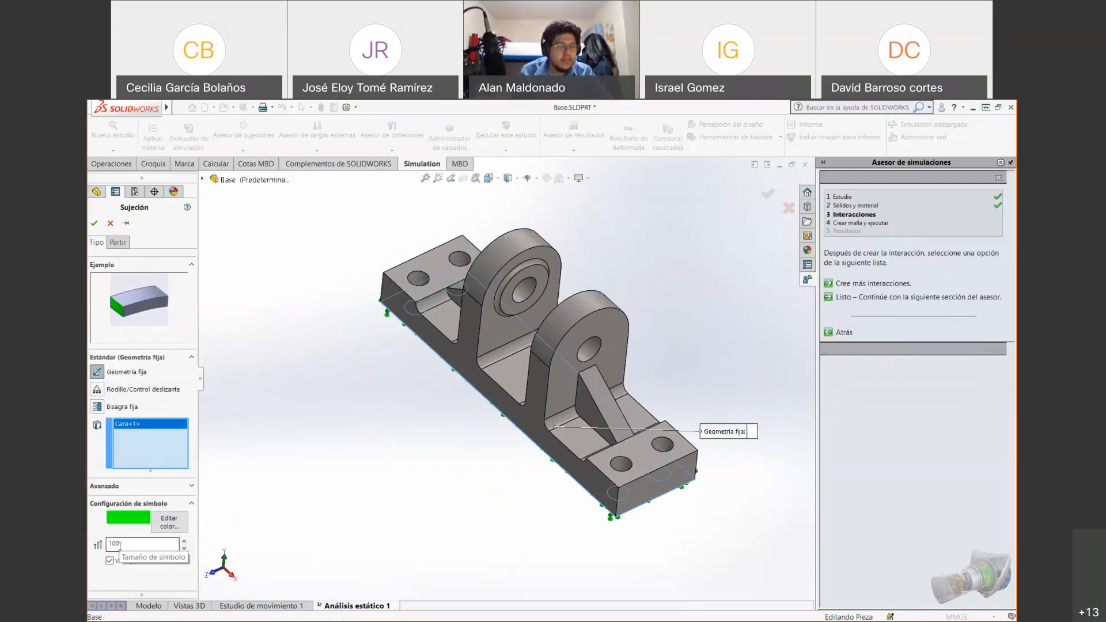
left_click(165, 485)
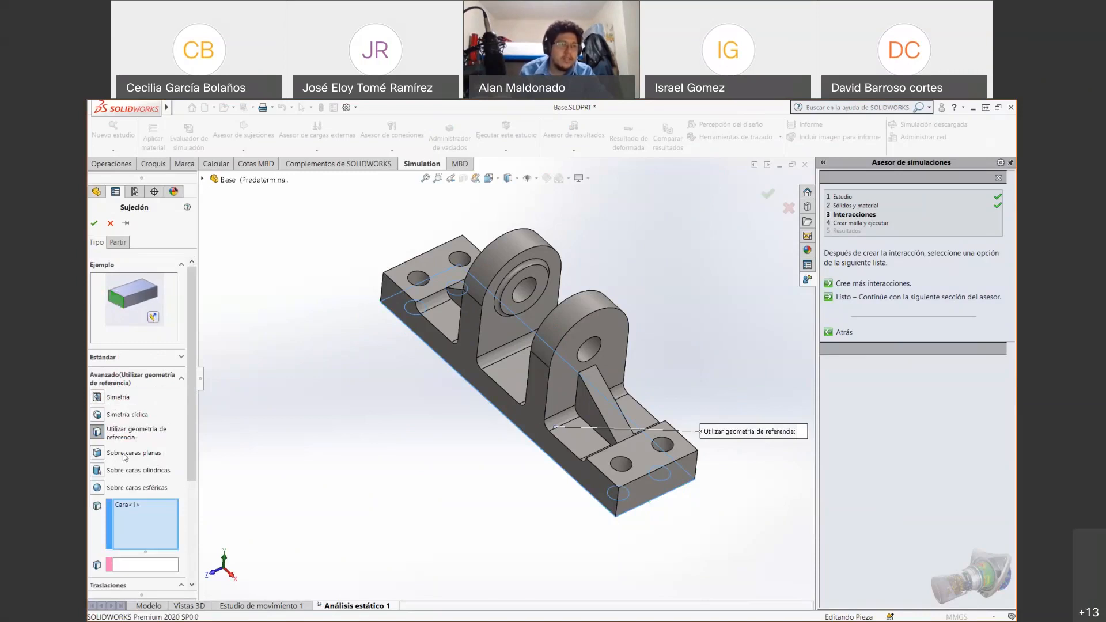
left_click(182, 381)
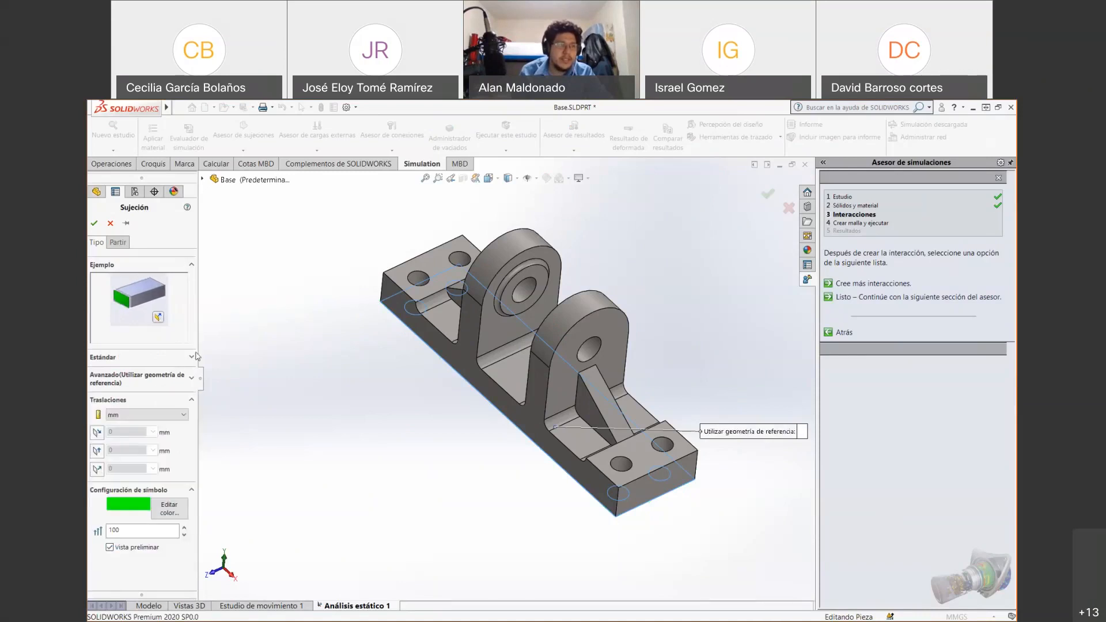
left_click(155, 374)
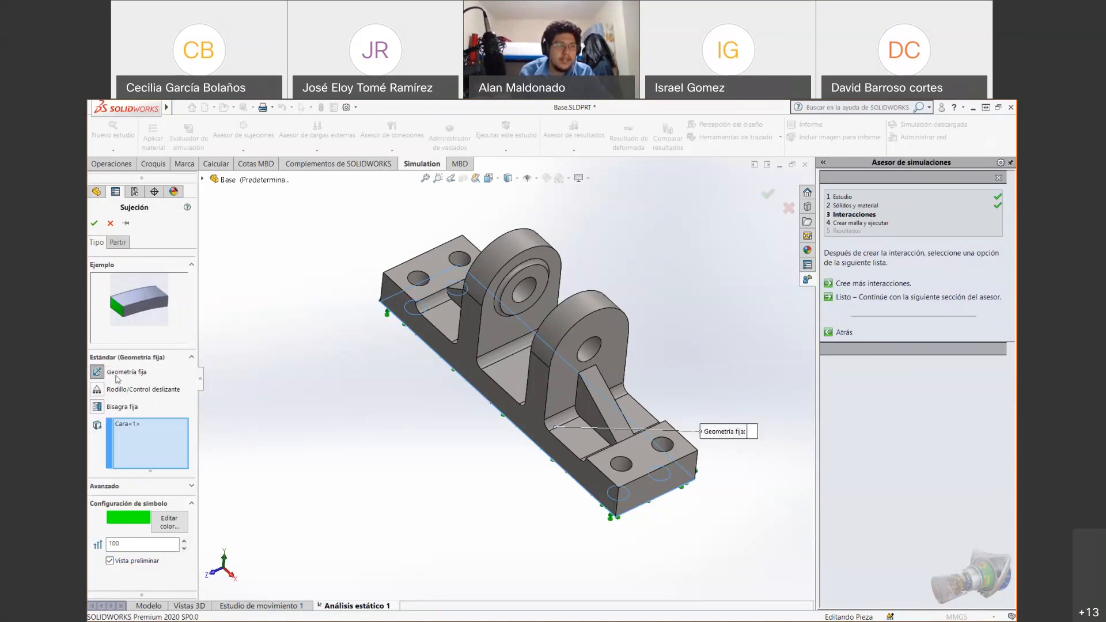
left_click(98, 375)
Inspect the fixture symbols around the holes on the bottom face and accept the fixed geometry fixture
middle_click_drag(476, 516, 628, 378)
scroll(686, 386, "up", 3)
scroll(365, 377, "down", 10)
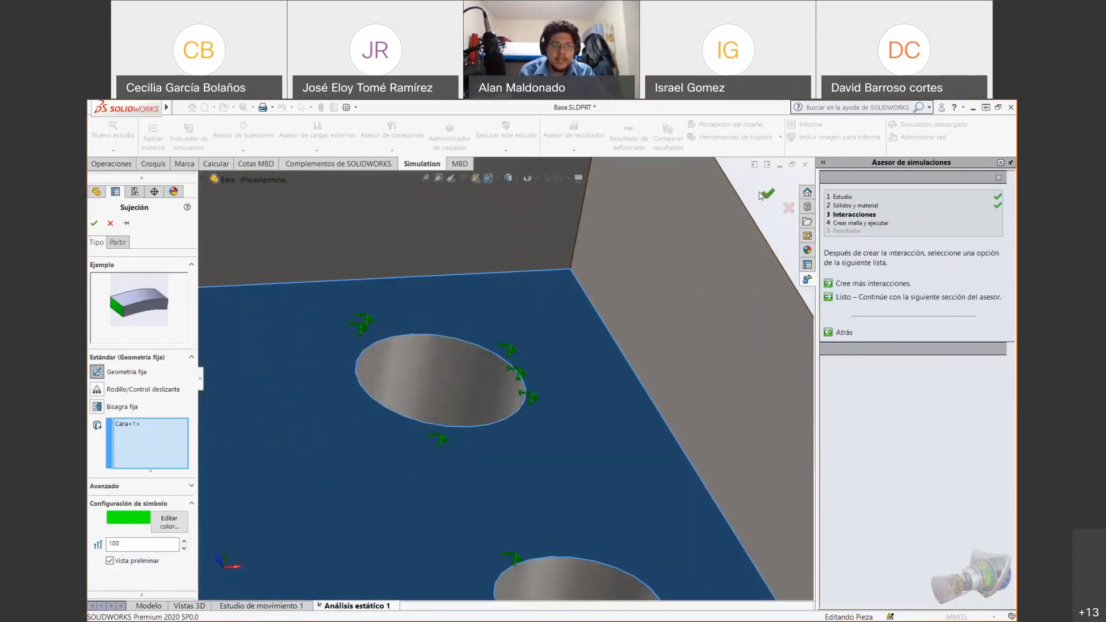
scroll(388, 326, "down", 3)
scroll(388, 326, "down", 4)
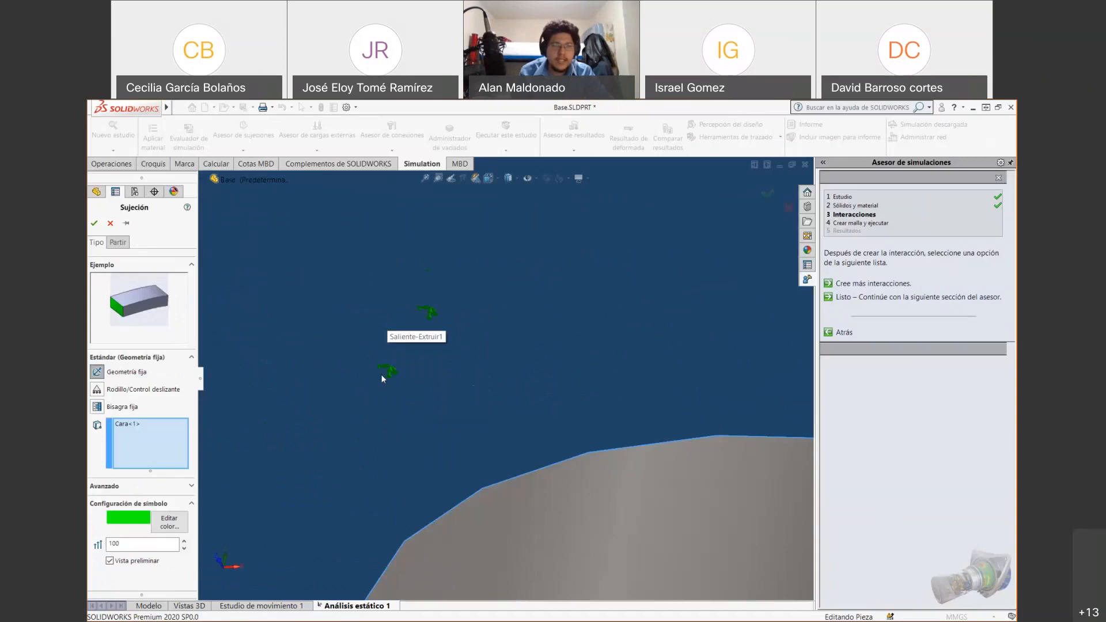
scroll(474, 378, "up", 2)
scroll(474, 378, "up", 10)
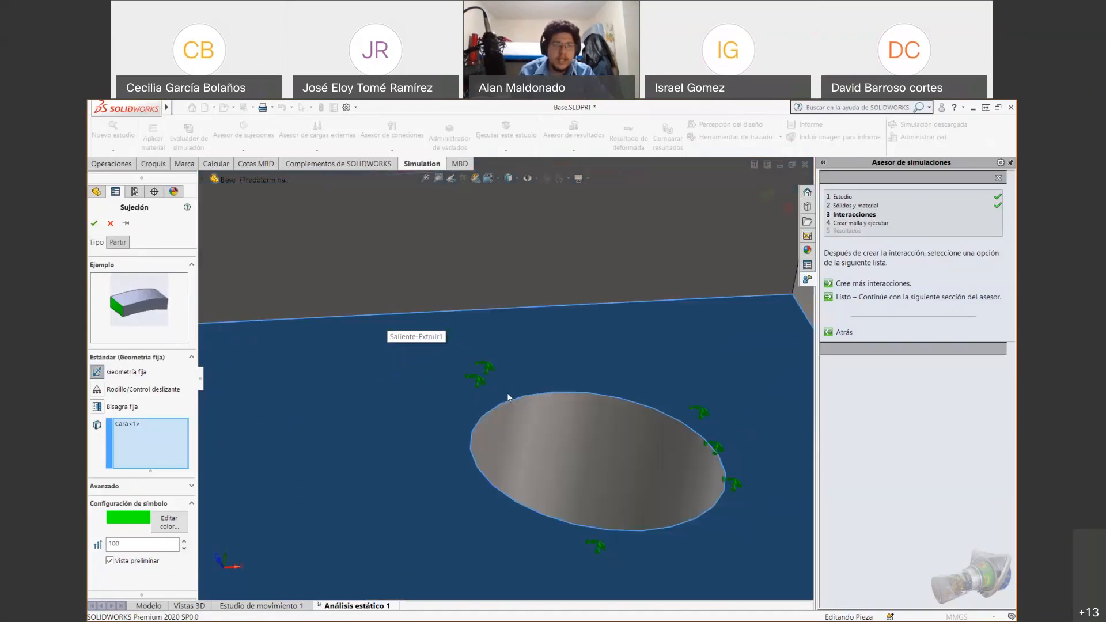
middle_click_drag(499, 240, 750, 430)
scroll(645, 502, "up", 3)
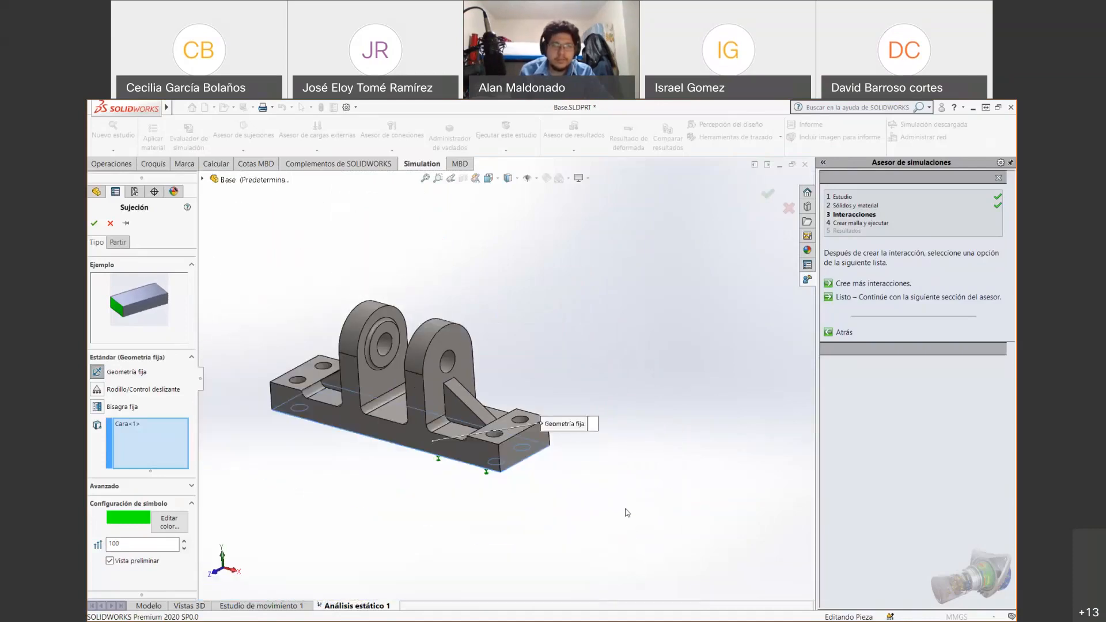
scroll(447, 500, "down", 2)
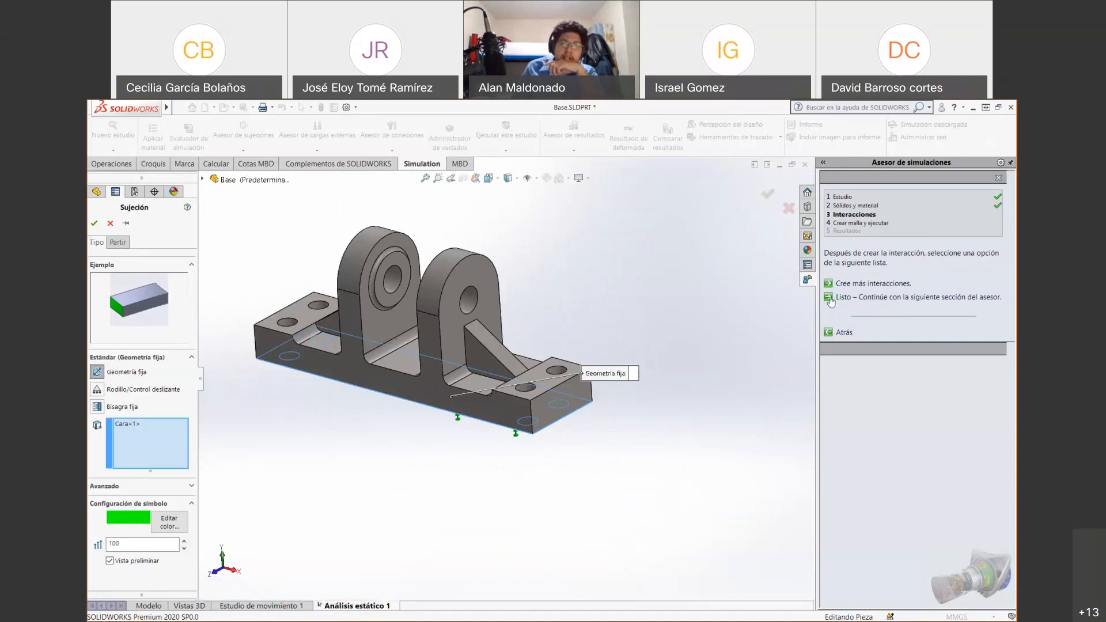
left_click(95, 223)
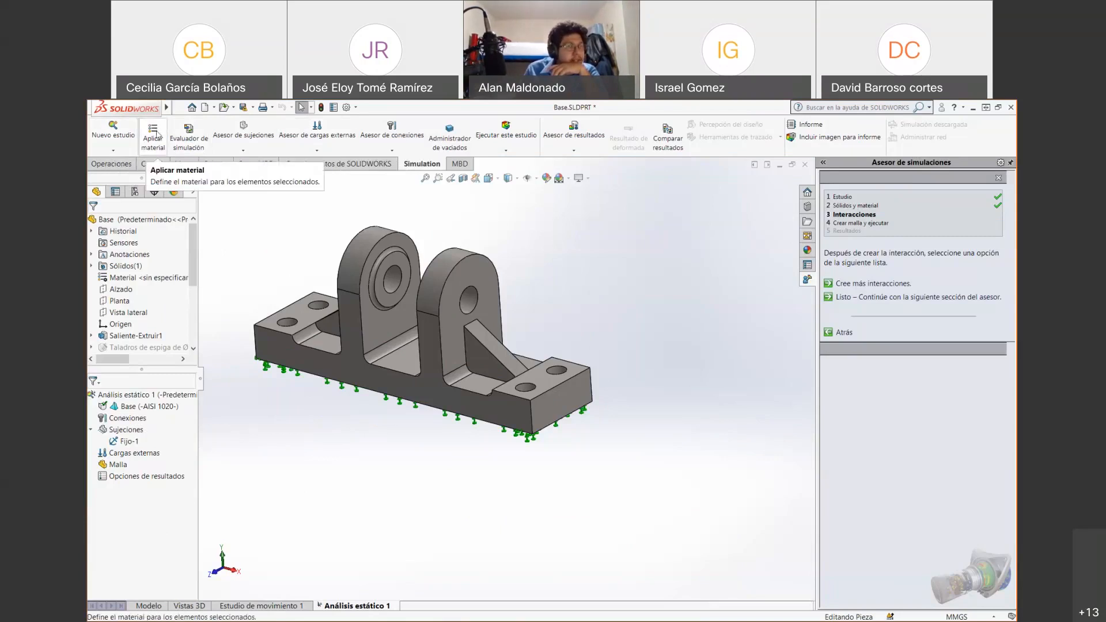
Examine the external load types and advisor guidance on loads, and open a new force load definition
left_click(215, 107)
left_click(215, 108)
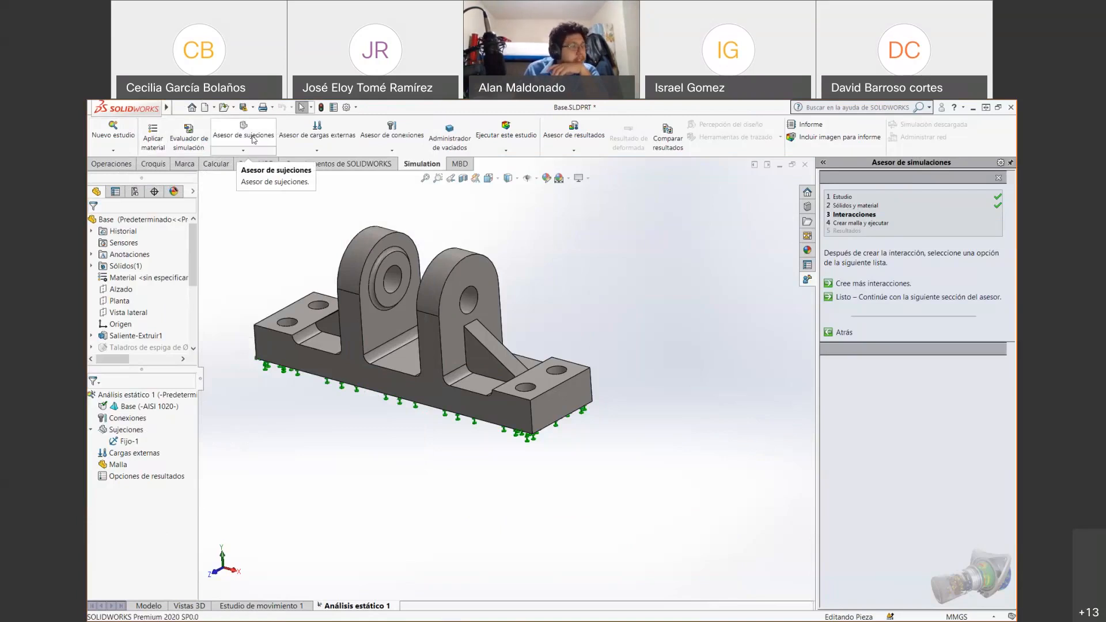
left_click(318, 151)
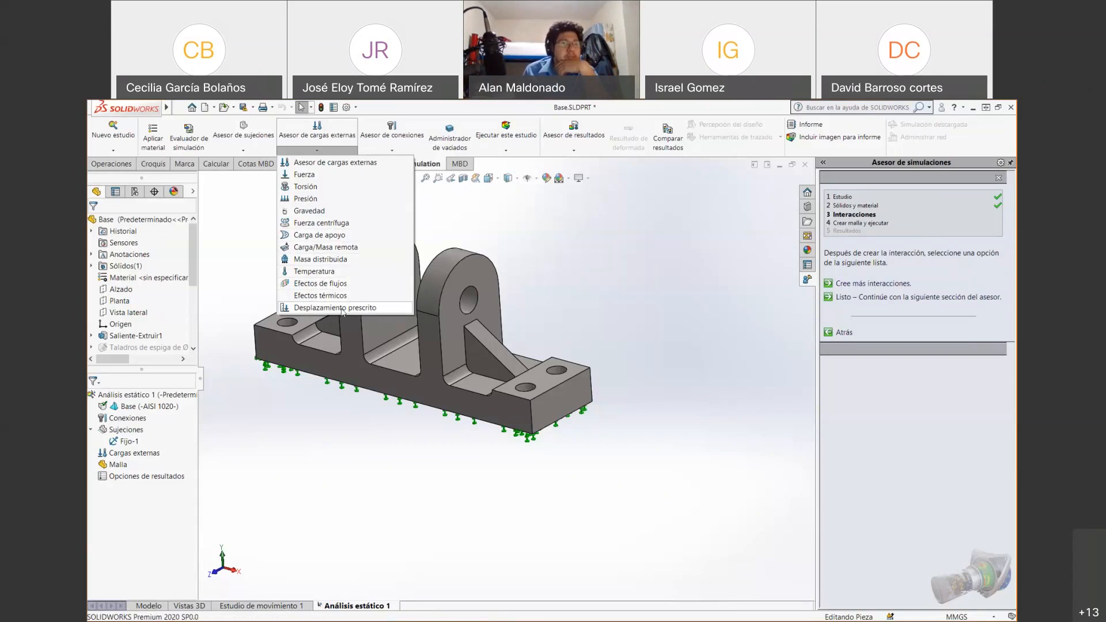
left_click(333, 136)
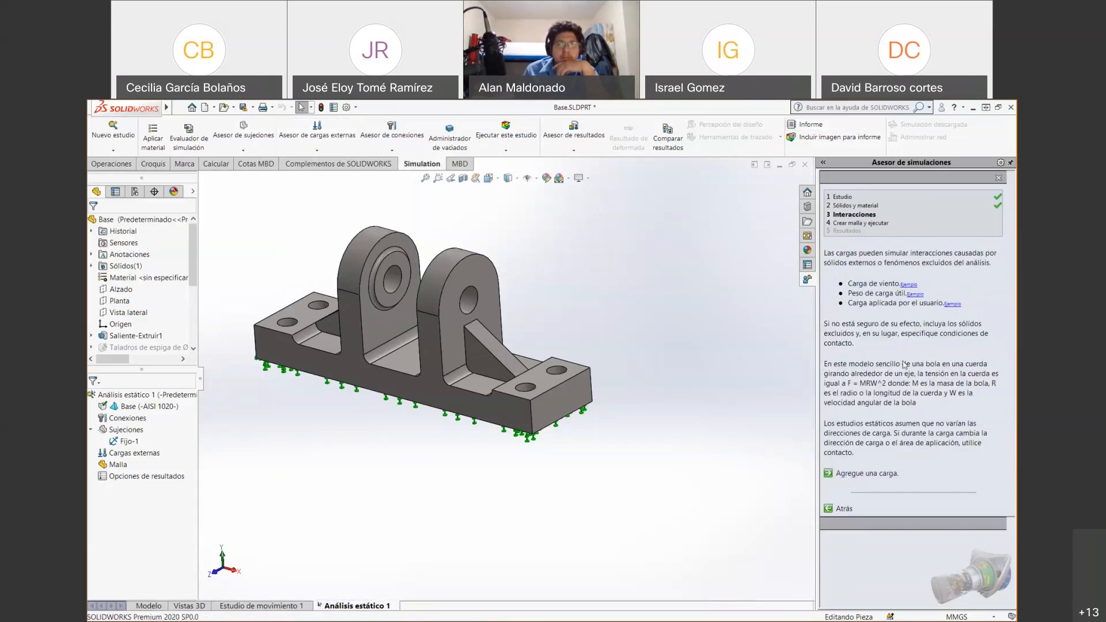
left_click(880, 473)
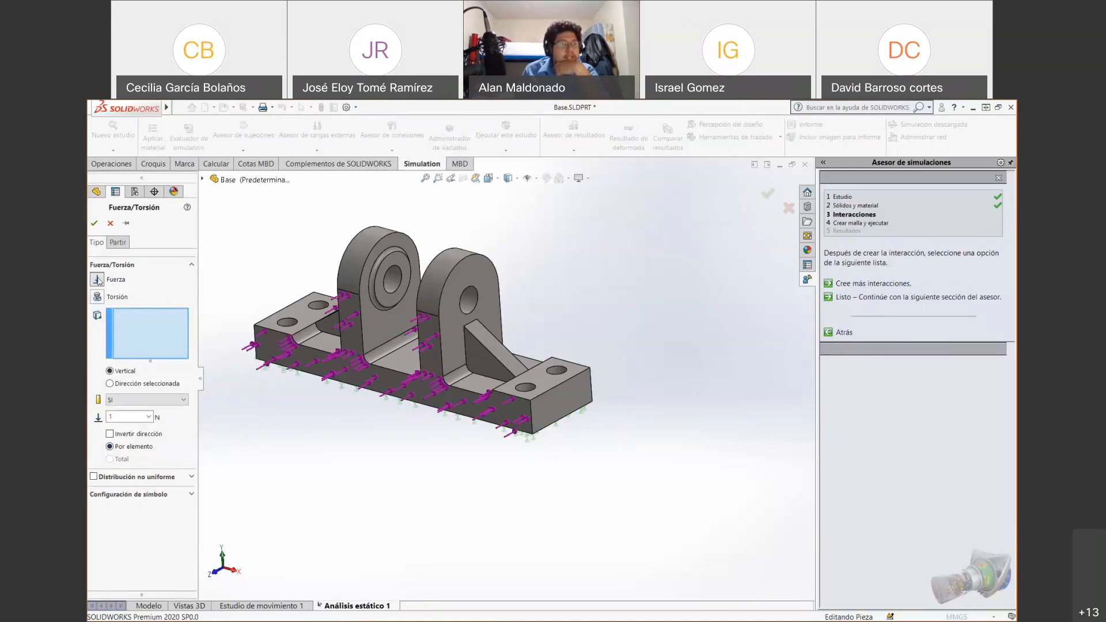
Try to split the rib's sloped face by intersection with the bracket's long side face within the force definition
left_click(117, 242)
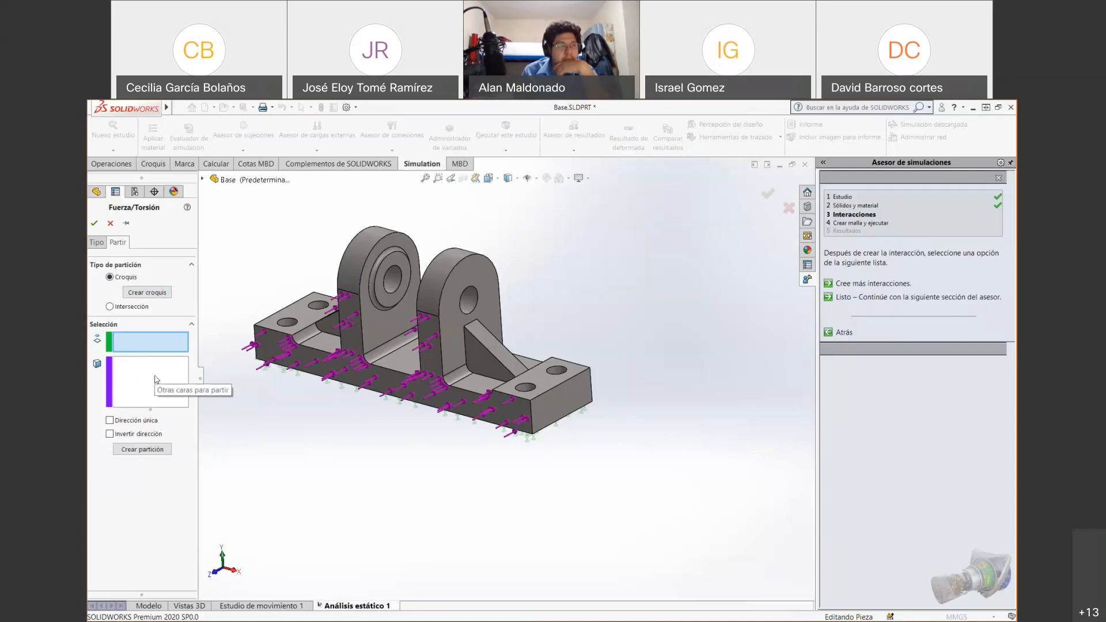
left_click(128, 308)
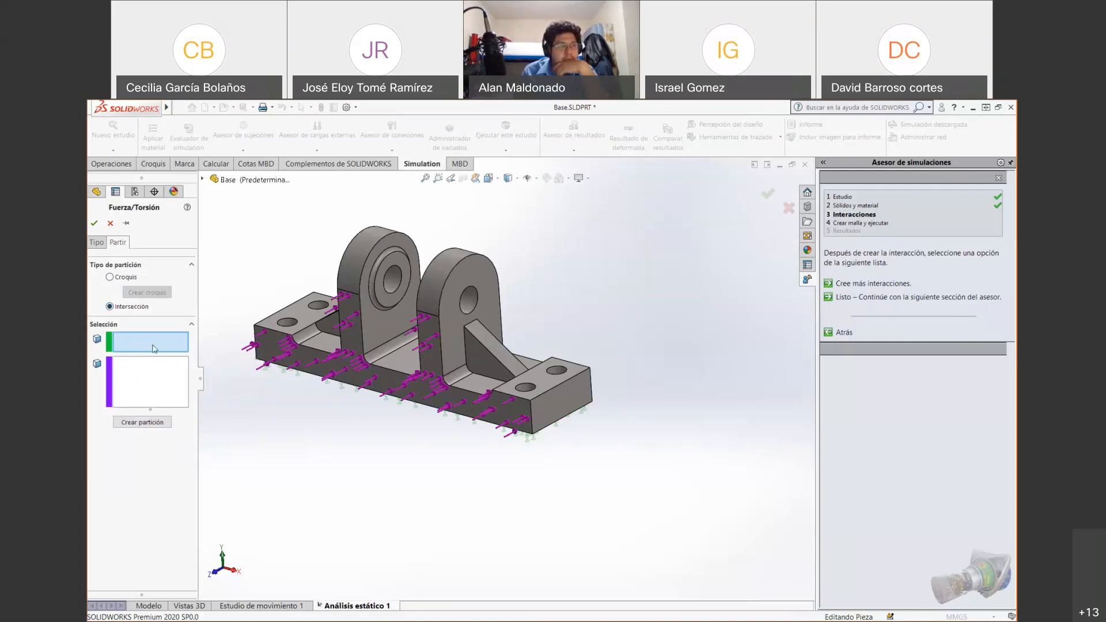
left_click(350, 311)
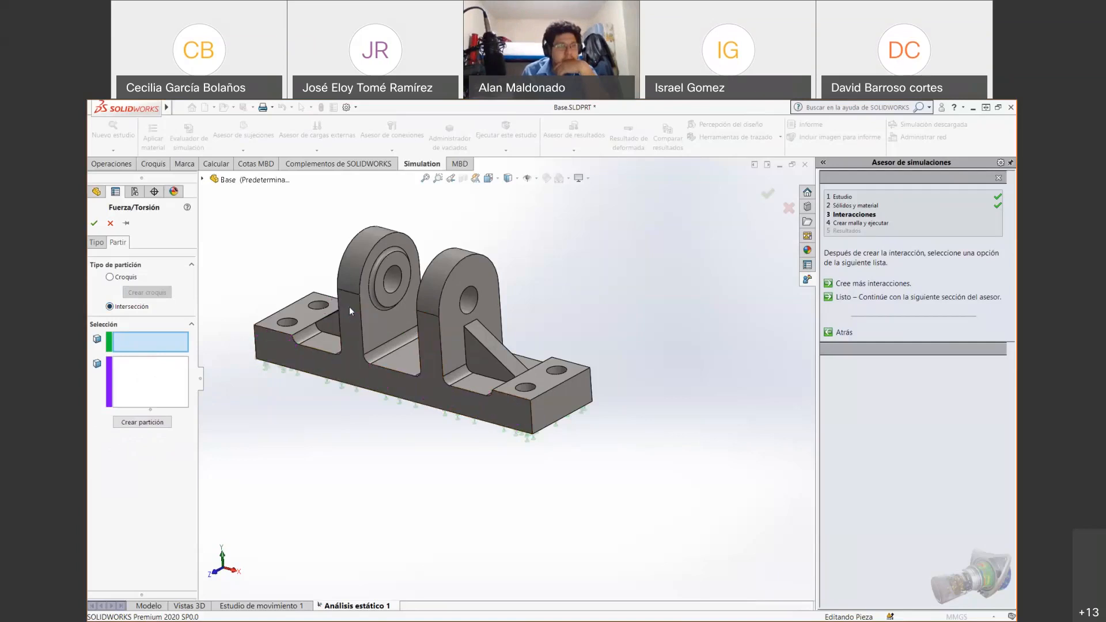
left_click(350, 311)
left_click(141, 382)
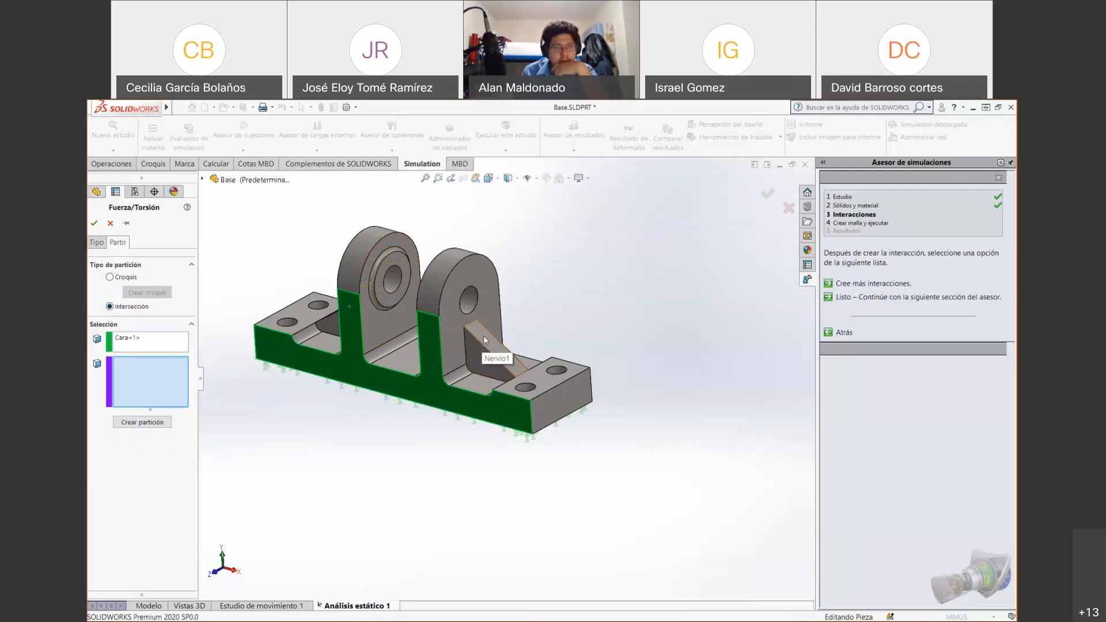
left_click(484, 340)
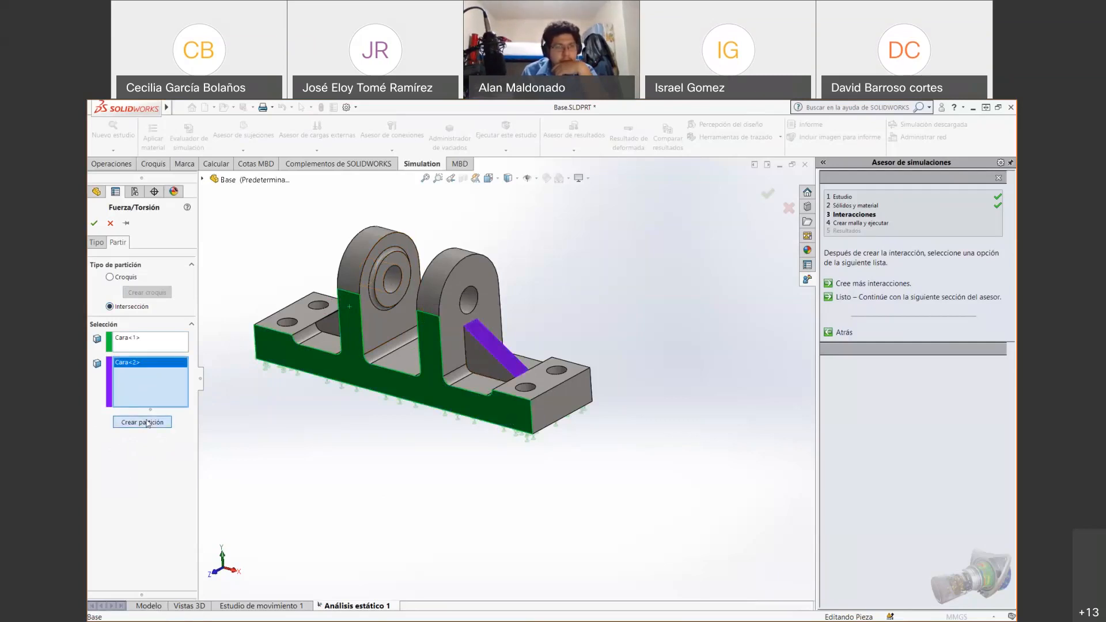
left_click(148, 423)
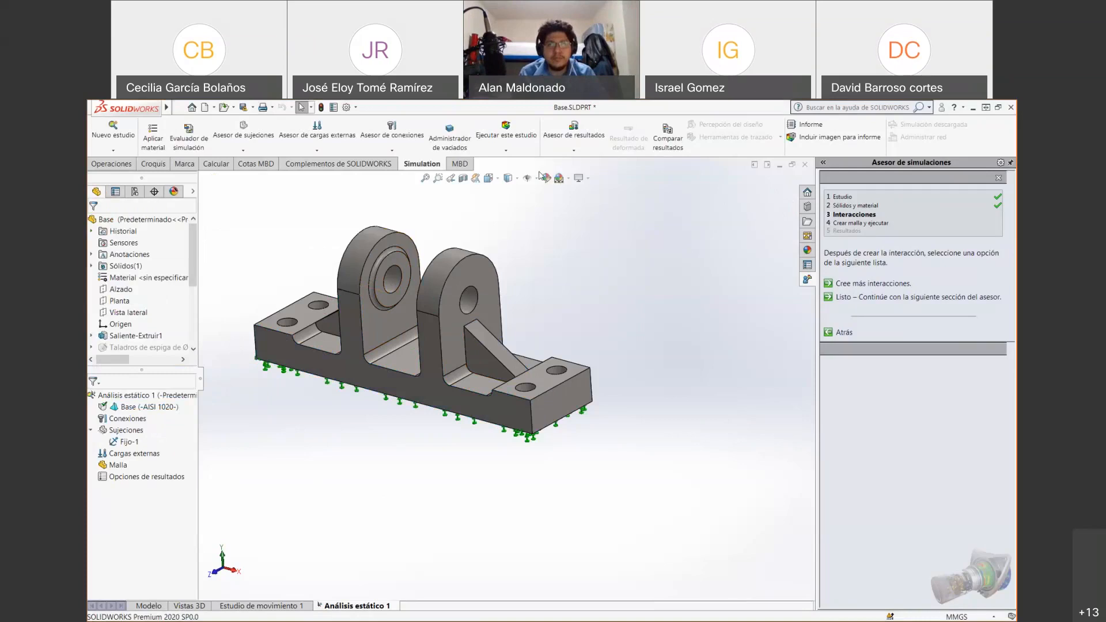
left_click(104, 166)
left_click(685, 135)
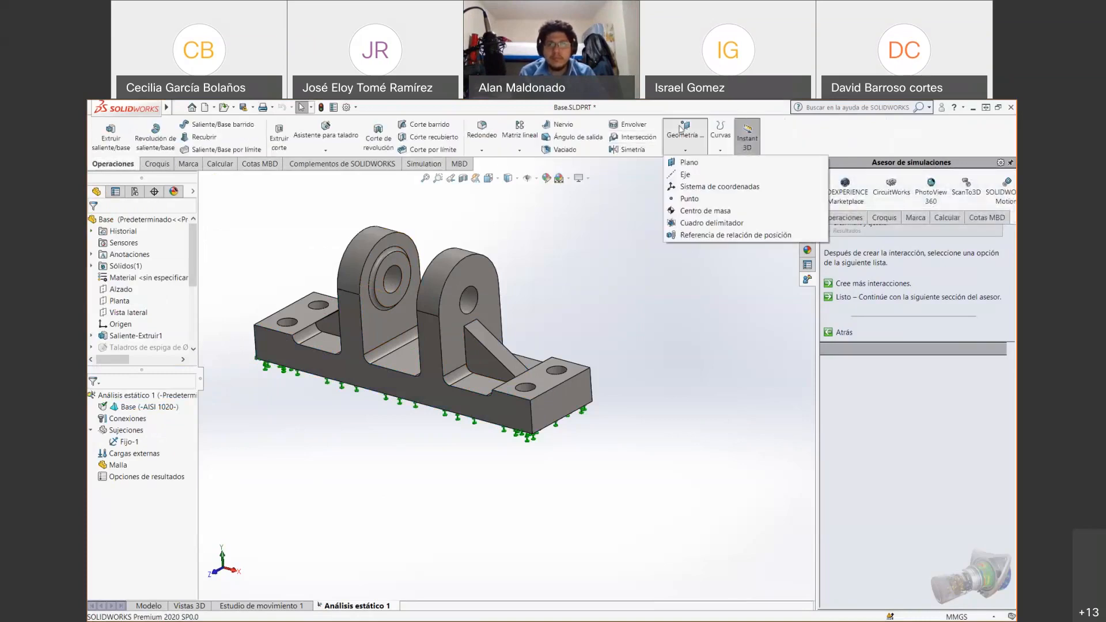
left_click(687, 163)
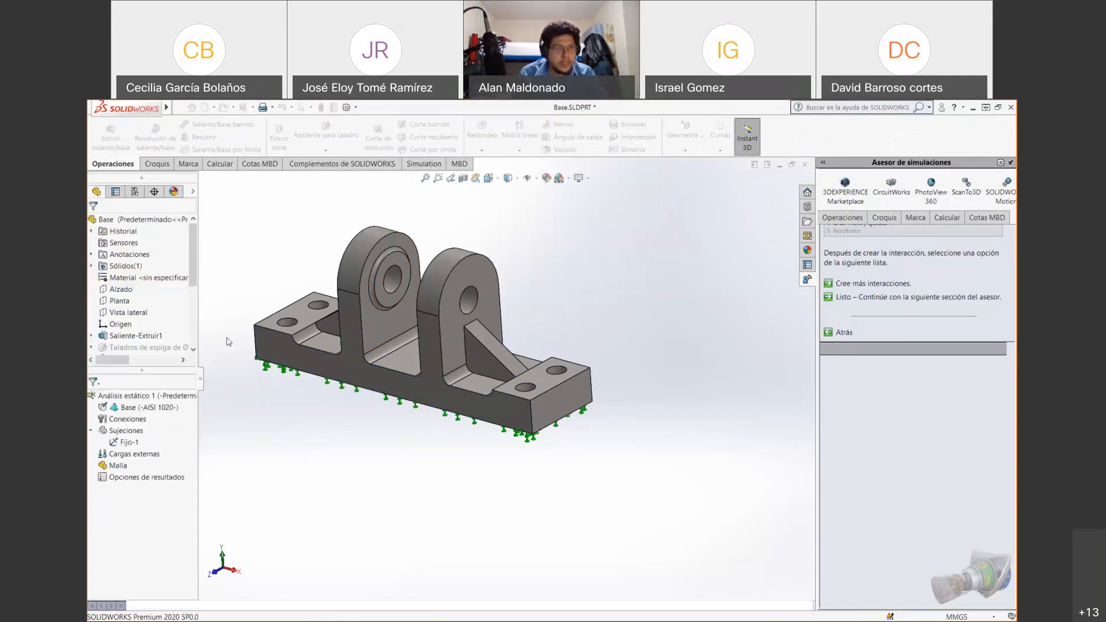
Select the Alzado plane and bring up the simulation advisor's guidance on external loads
scroll(147, 293, "down", 2)
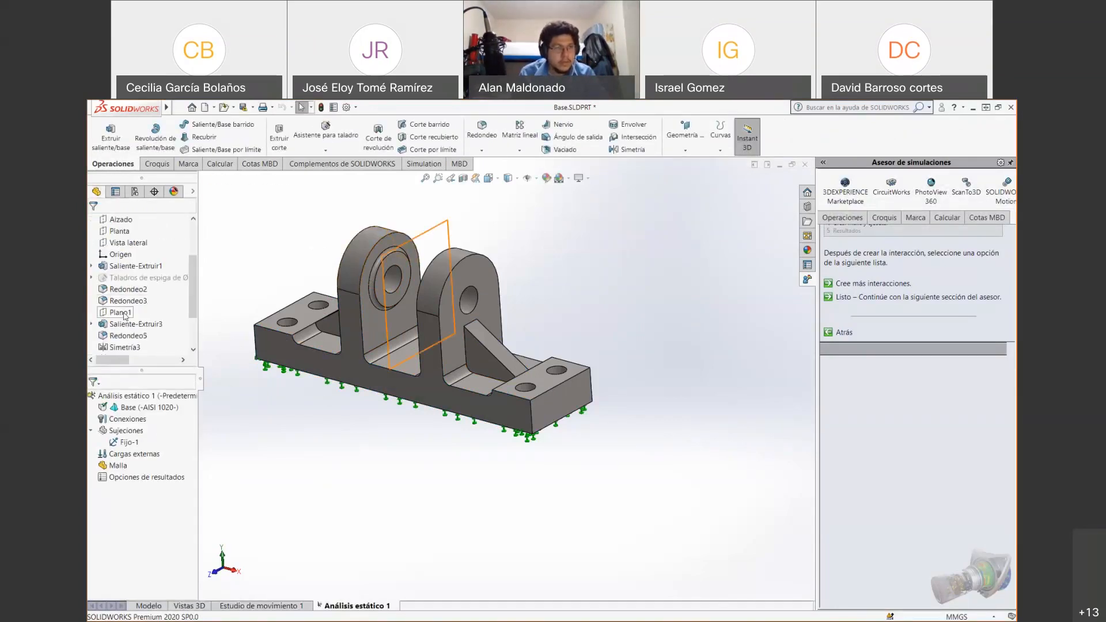
left_click(125, 220)
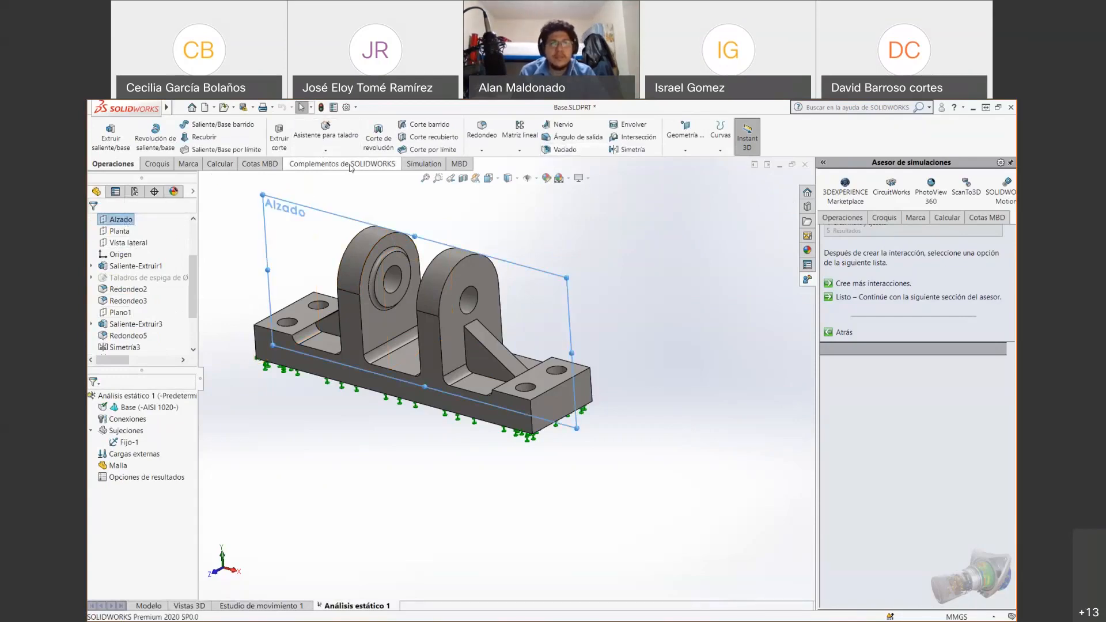
left_click(423, 164)
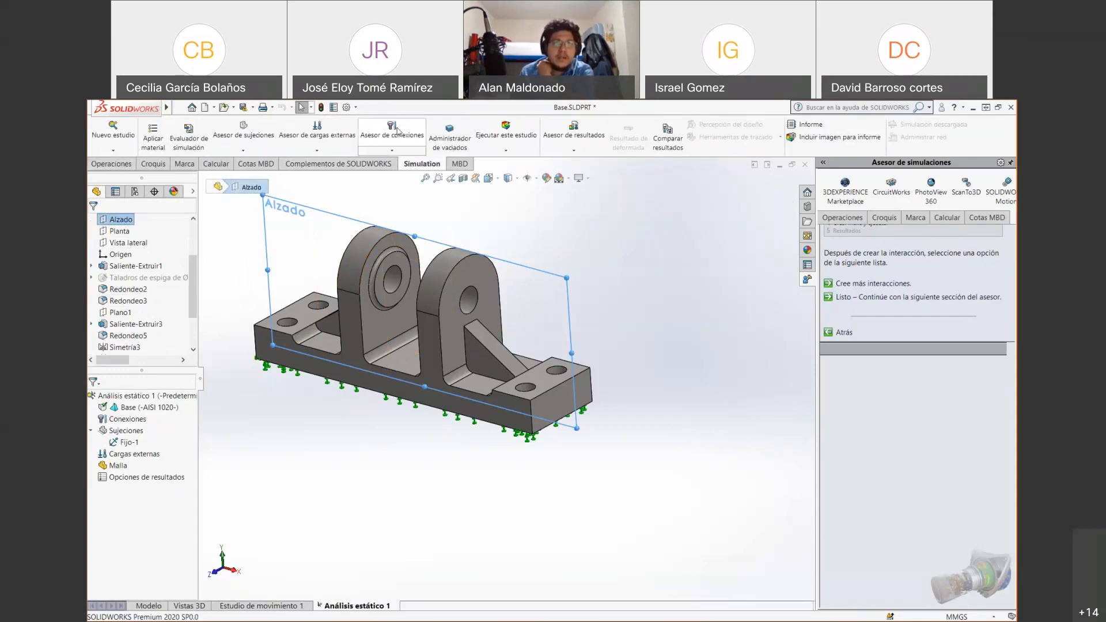
left_click(338, 130)
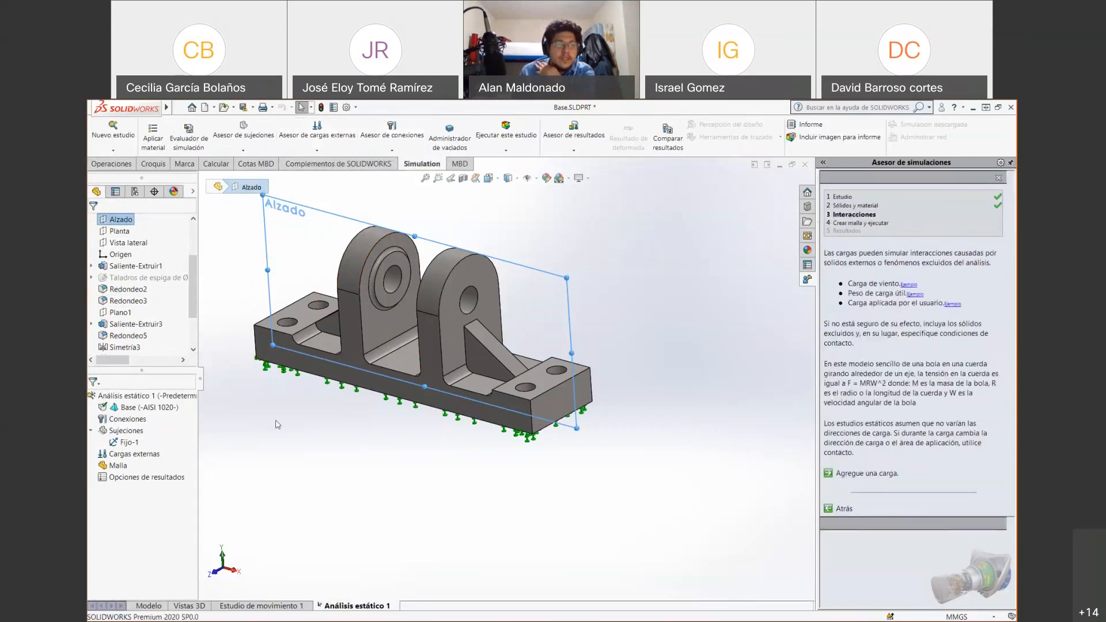
left_click_drag(190, 271, 193, 291)
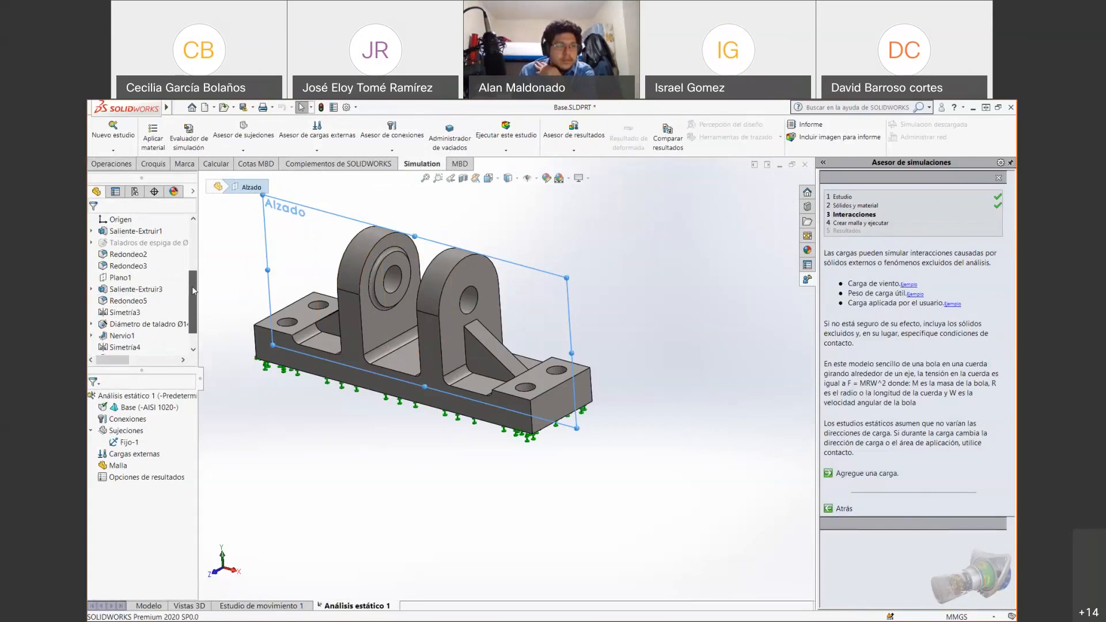
Start a new force load and try to use the Alzado plane for an intersection split
left_click(845, 473)
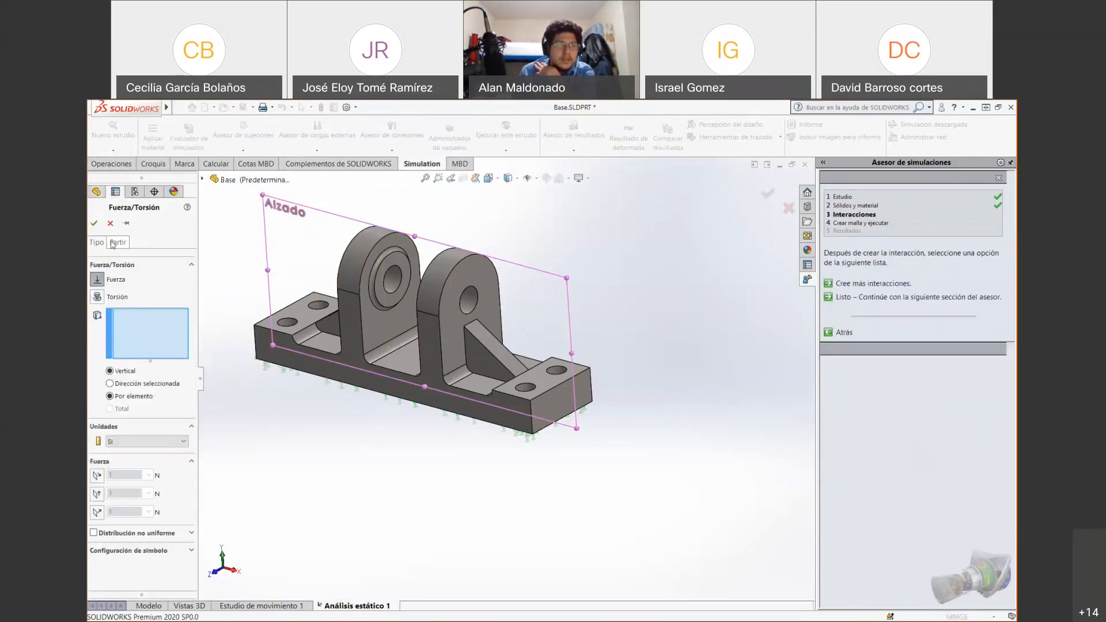
left_click(115, 243)
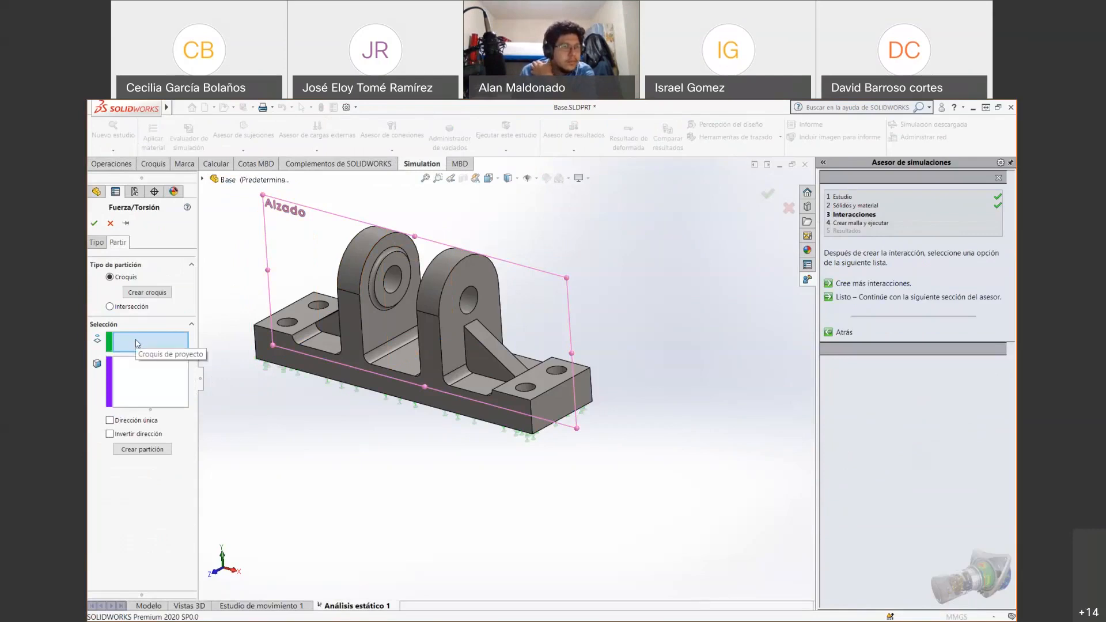
left_click(129, 308)
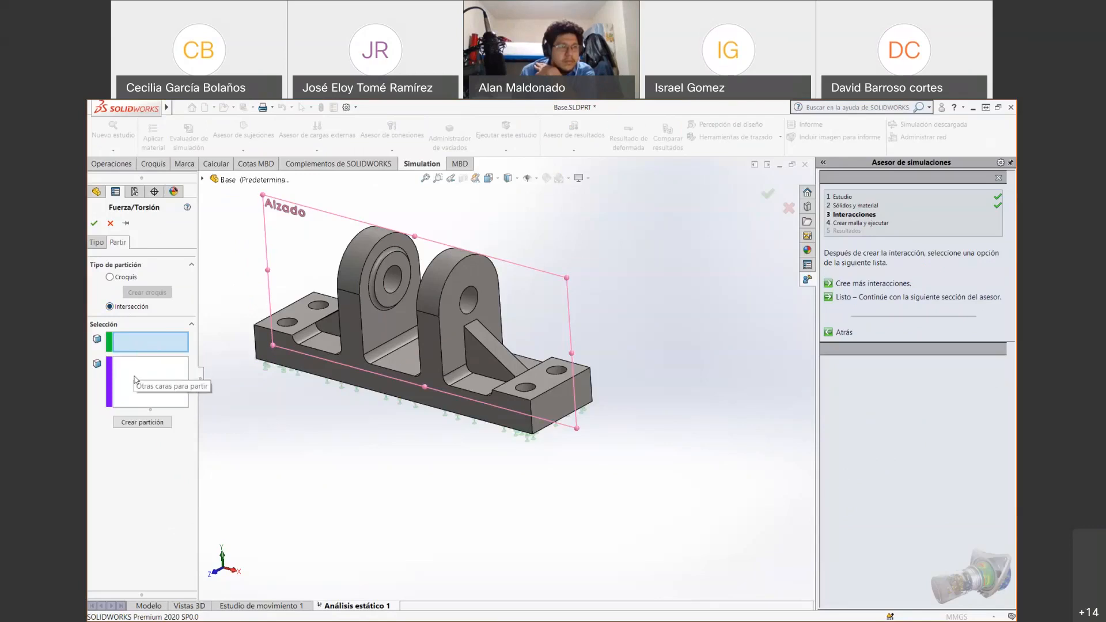
left_click(203, 179)
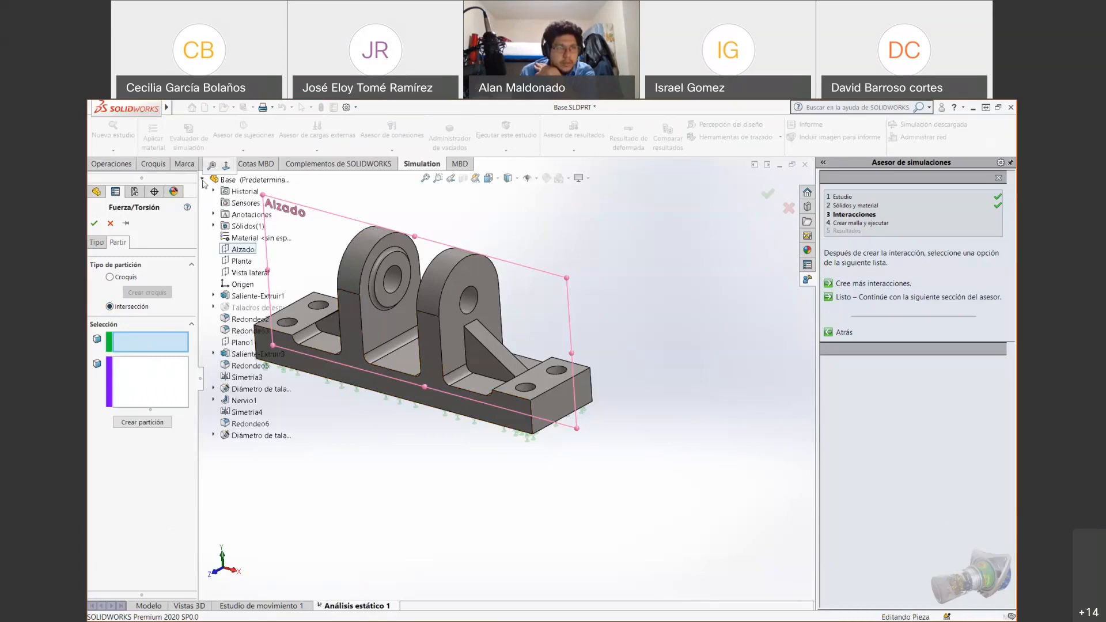
left_click(243, 251)
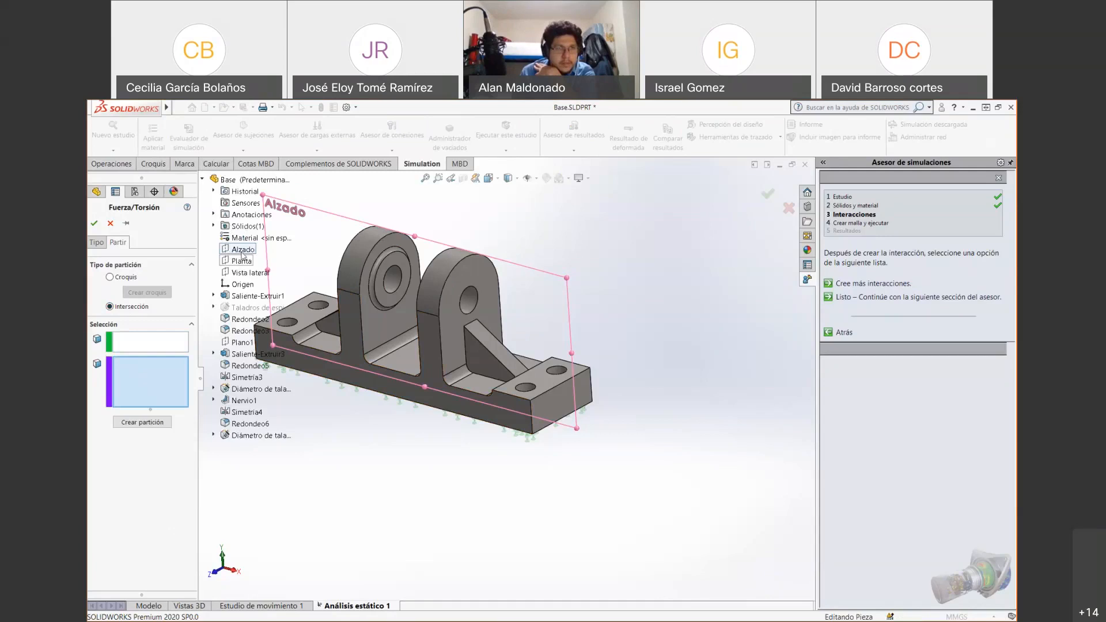
Try the bracket's bottom face as the intersecting face of the split, and cancel the force definition
left_click(149, 346)
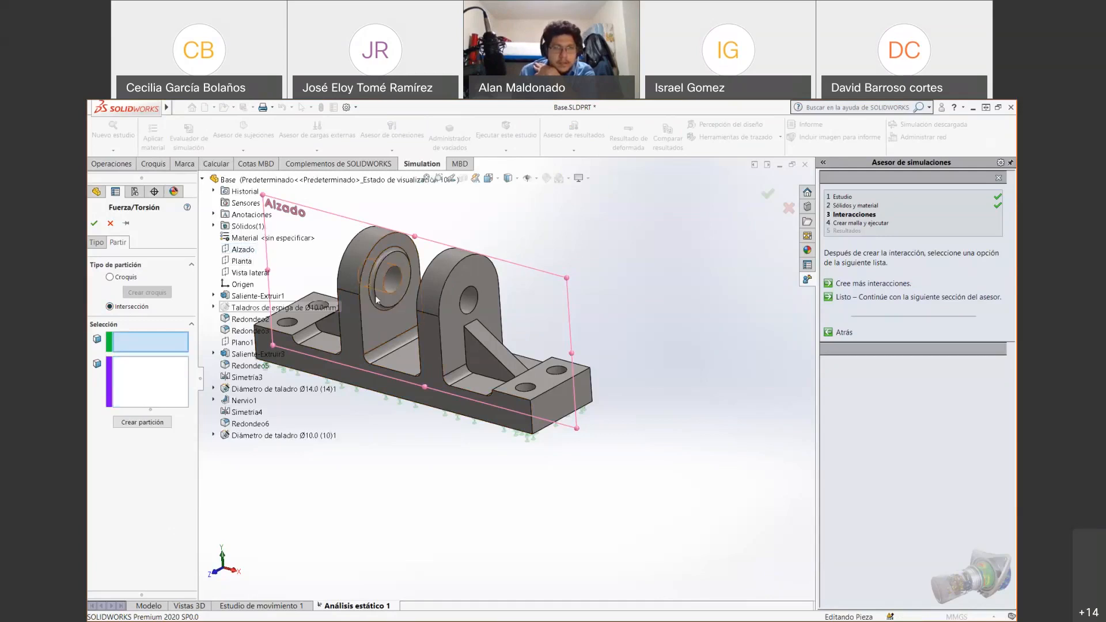
middle_click_drag(353, 340, 432, 409)
left_click(400, 367)
left_click(132, 374)
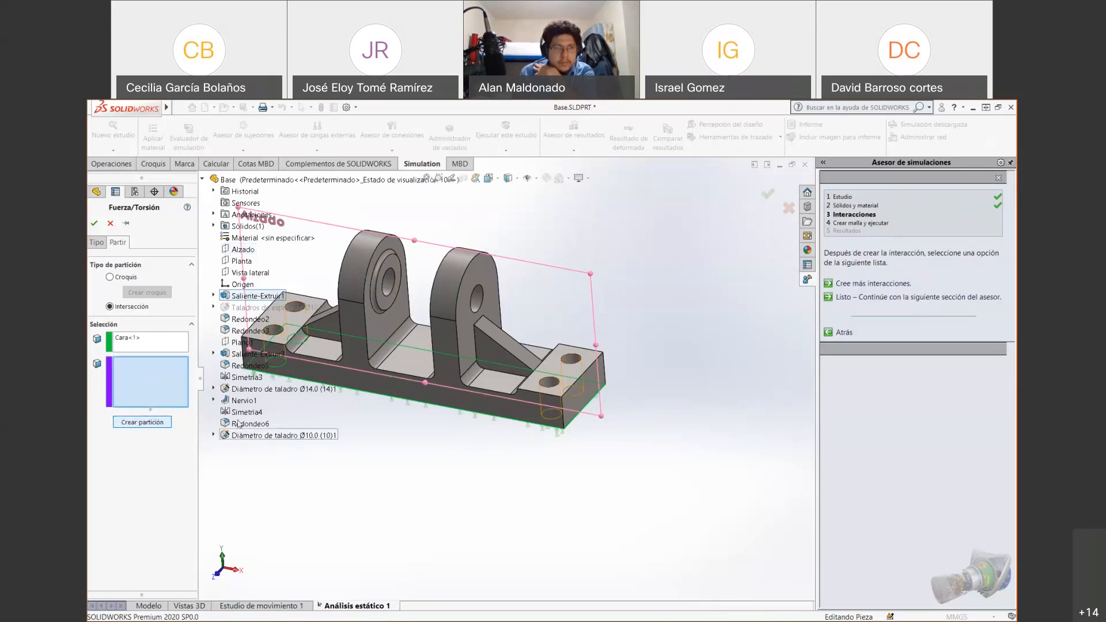
key("Escape")
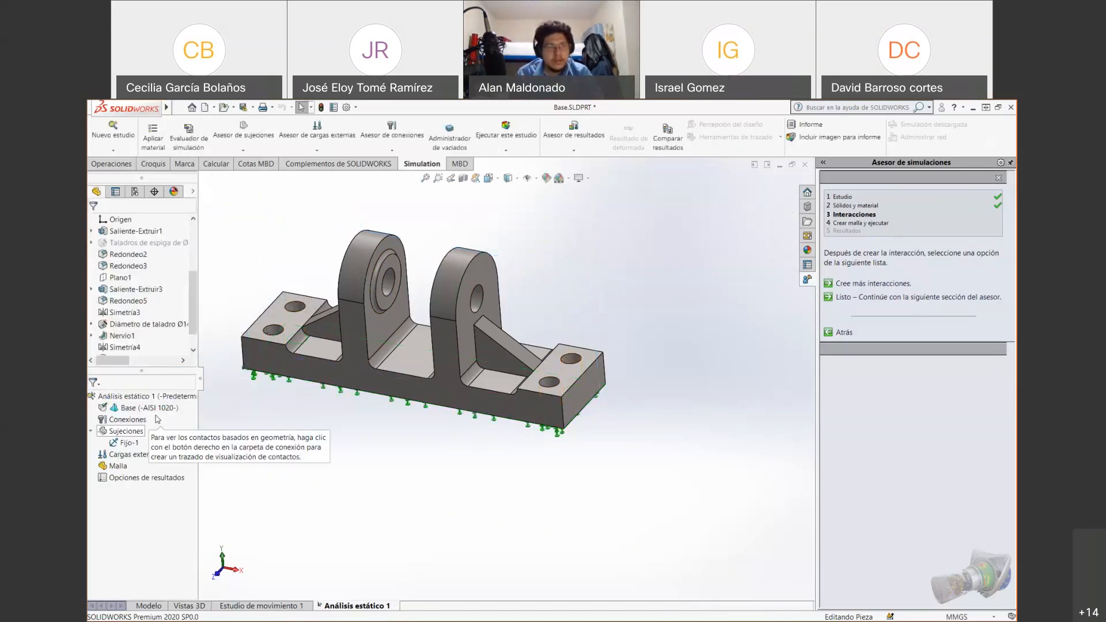
Start another force load and try to split the rib's triangular side face by intersection with the bracket's bottom face
left_click(330, 153)
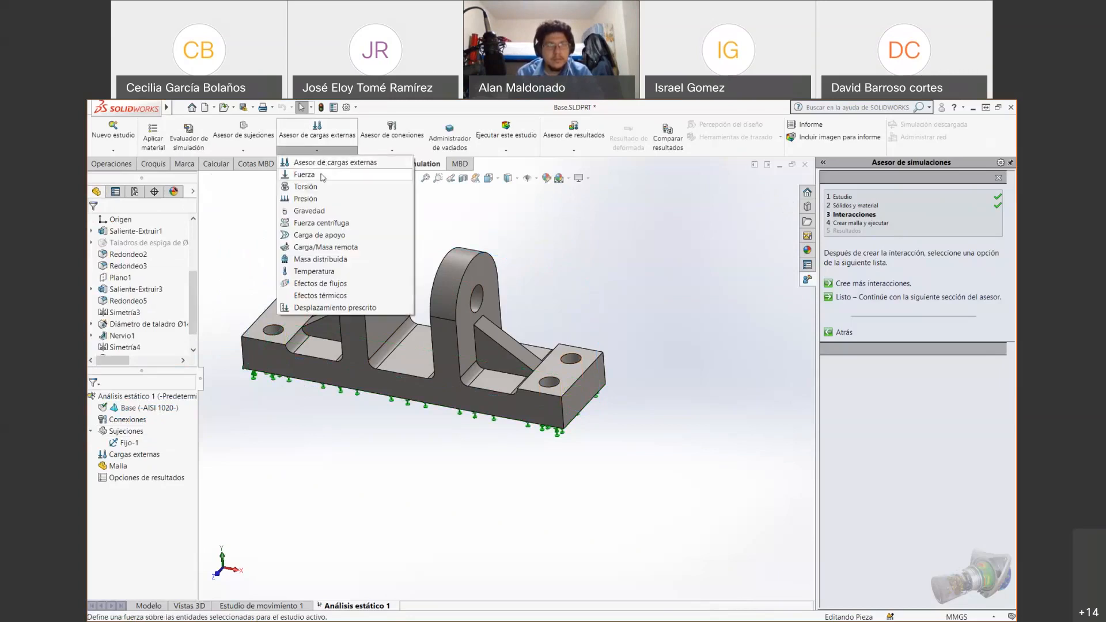
left_click(321, 175)
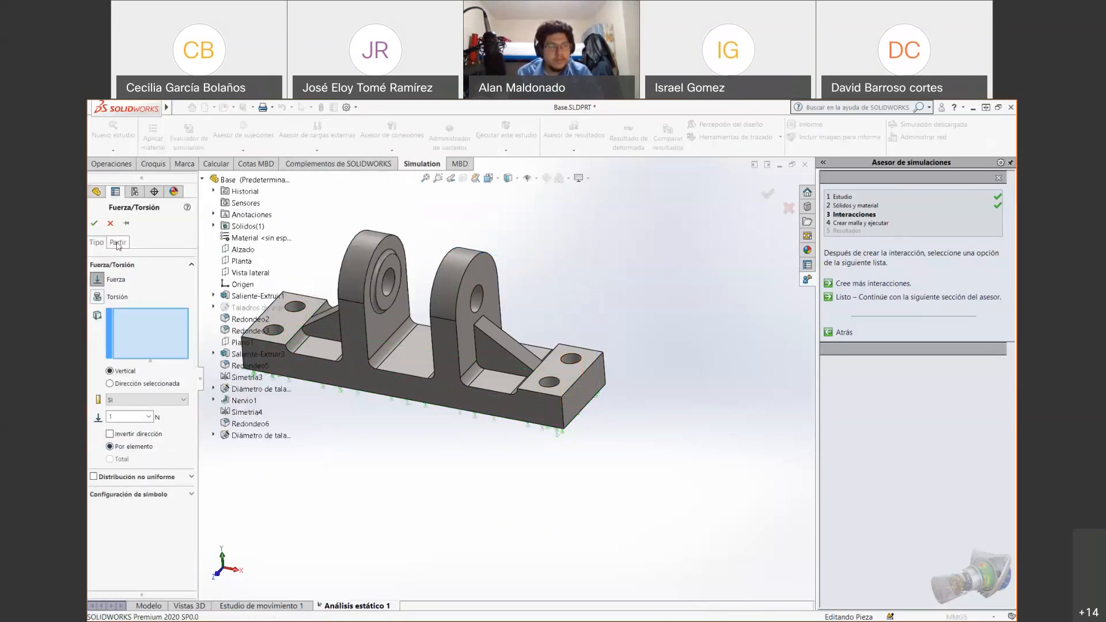
left_click(117, 243)
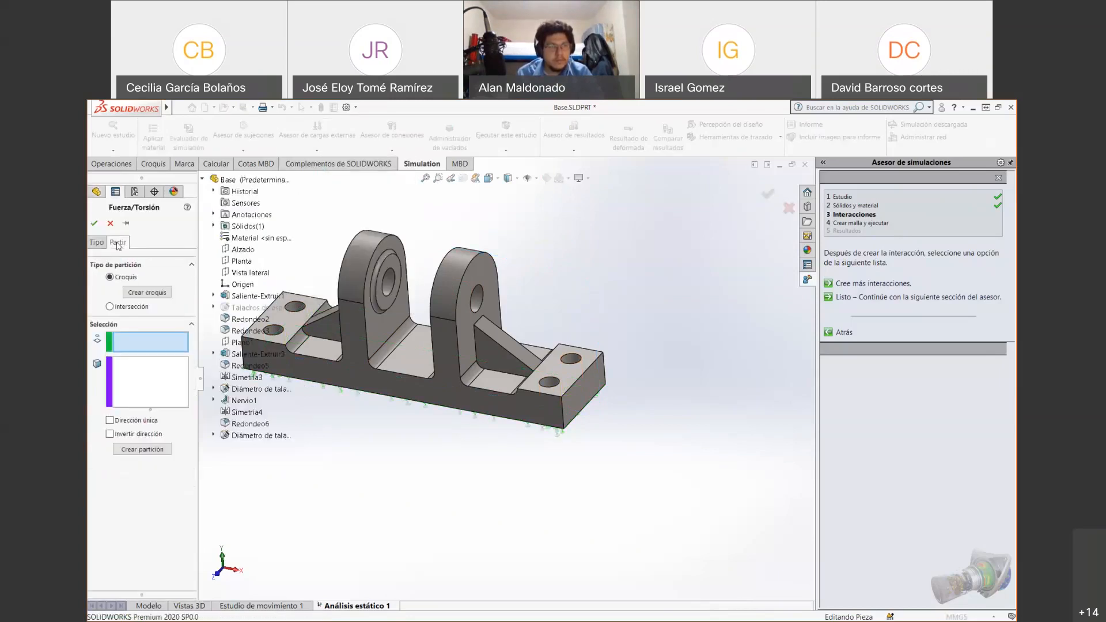
left_click(122, 306)
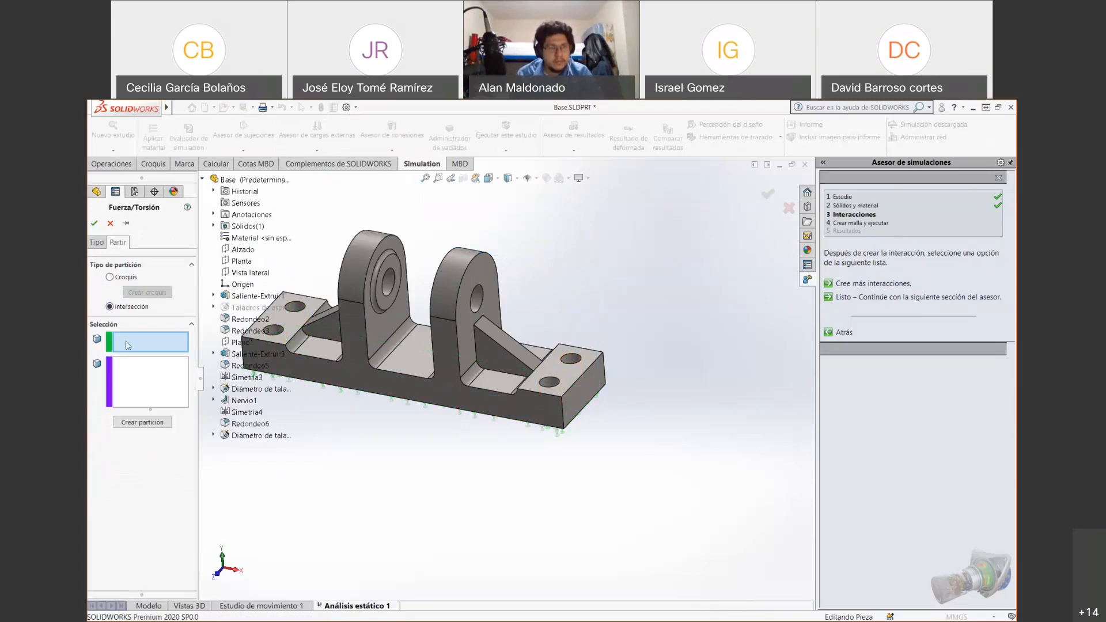
middle_click_drag(396, 425, 380, 349)
left_click(420, 386)
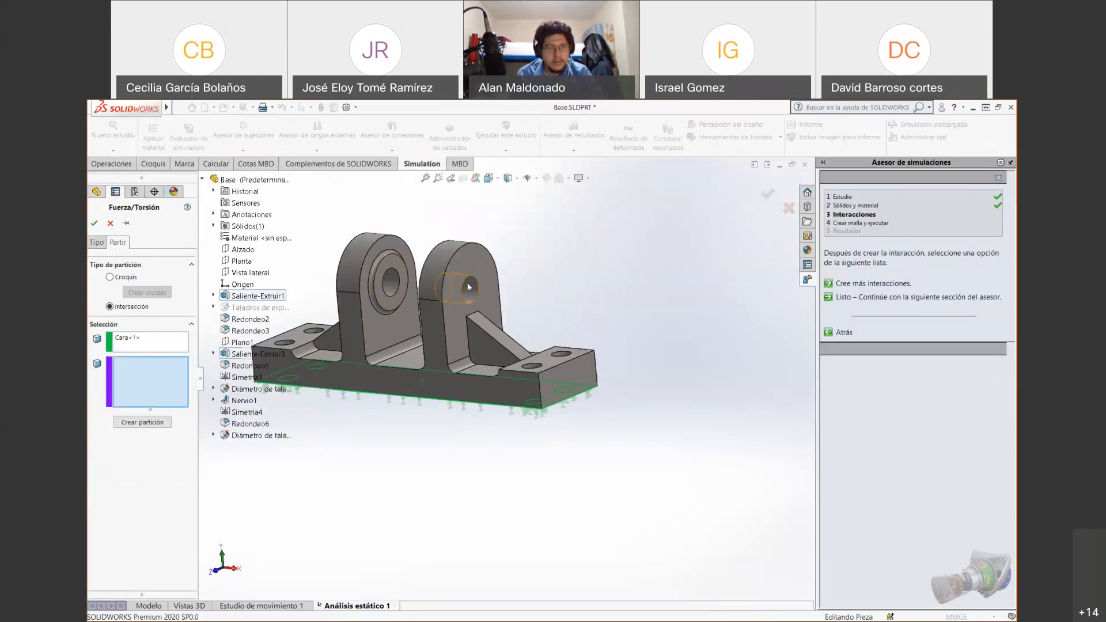
left_click(486, 356)
left_click(147, 423)
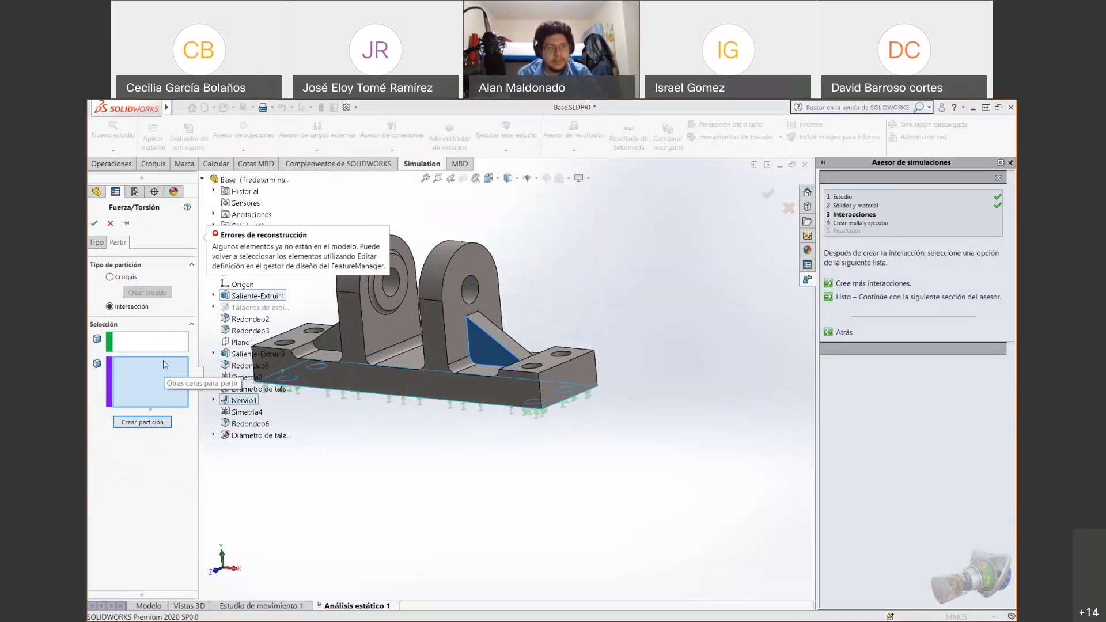
Select the bottom face as a face to split and accept the force definition
middle_click_drag(425, 455, 407, 393)
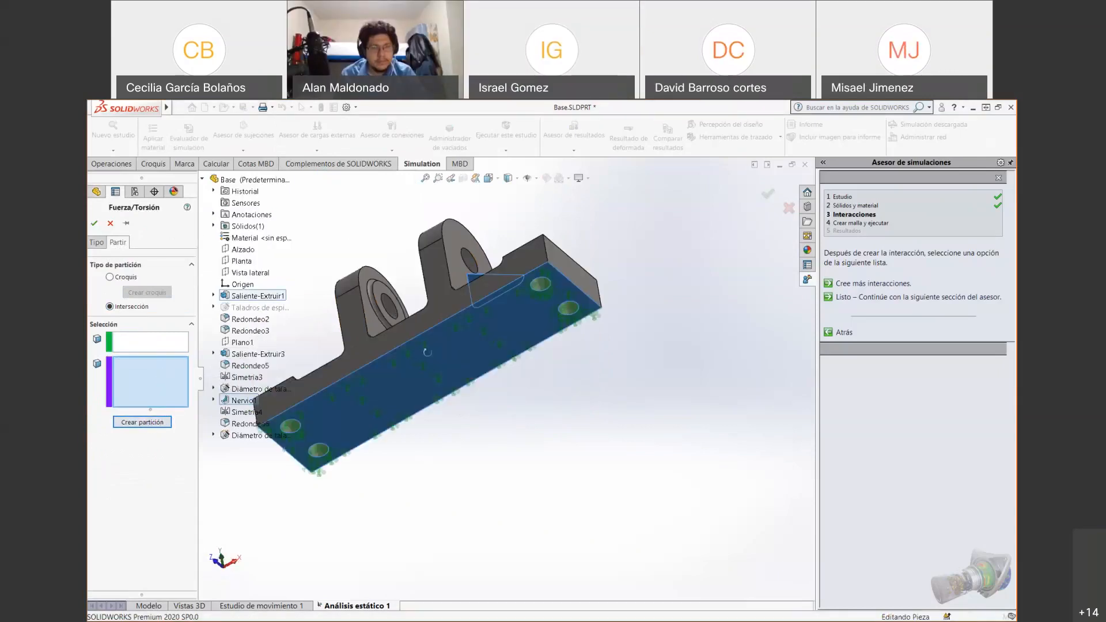
left_click(407, 393)
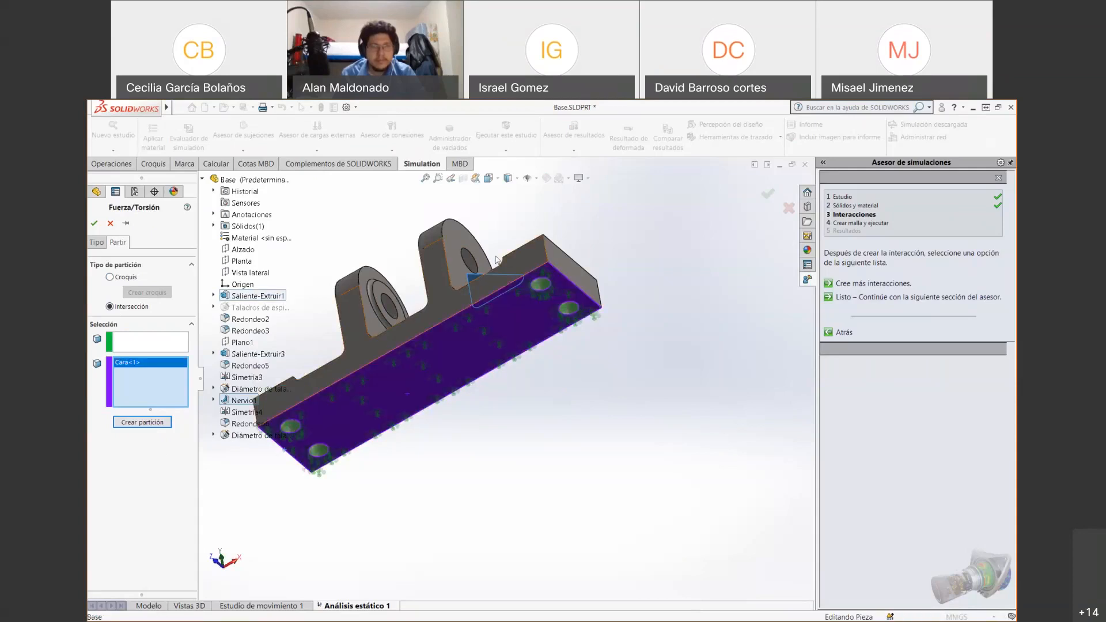
middle_click_drag(407, 393, 521, 323)
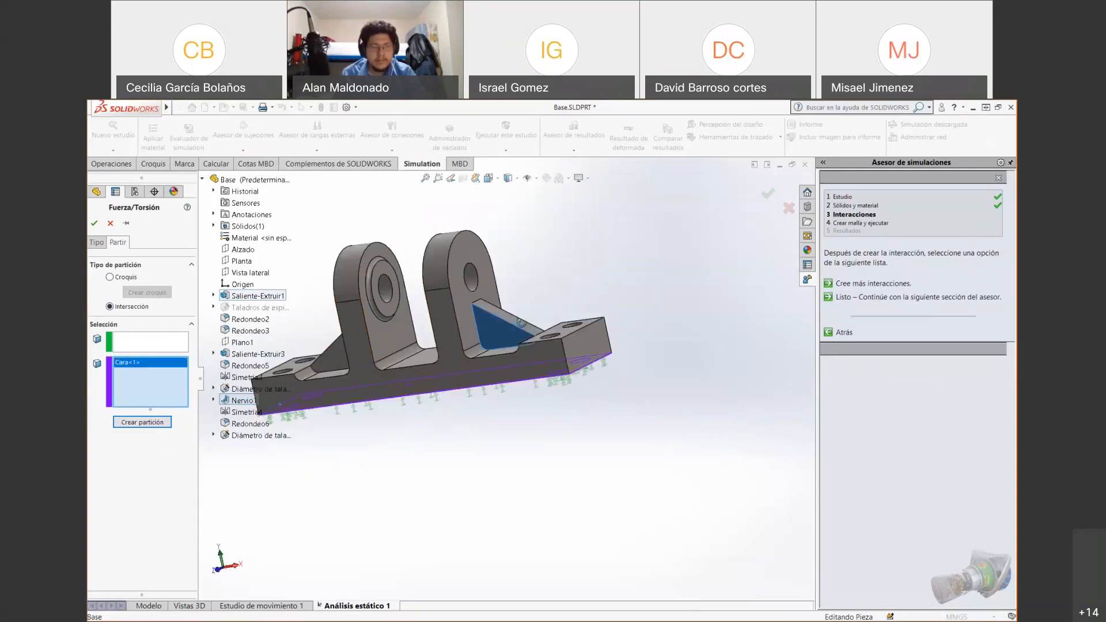
left_click(95, 223)
Delete the force load Fuerza-1 from the study's external loads
middle_click_drag(435, 467, 442, 495)
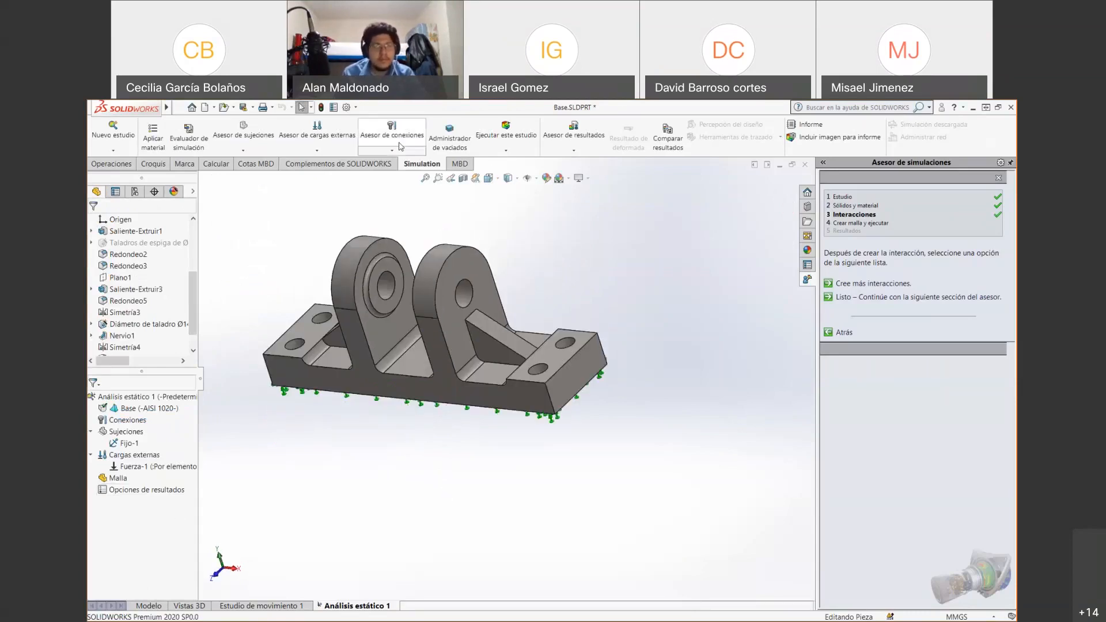
left_click(339, 151)
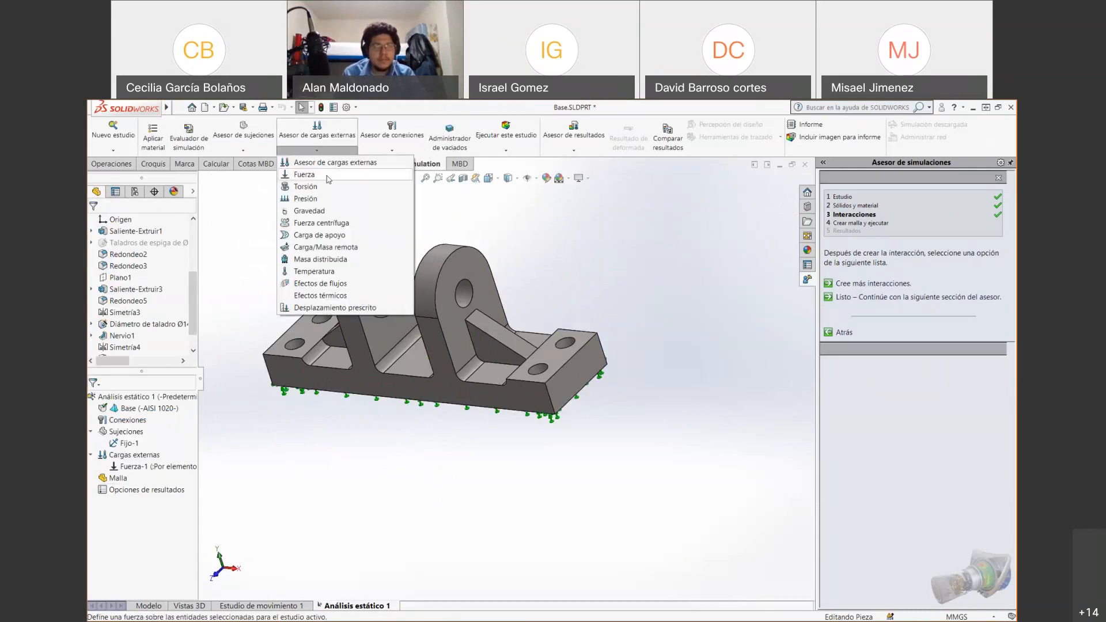
left_click(326, 179)
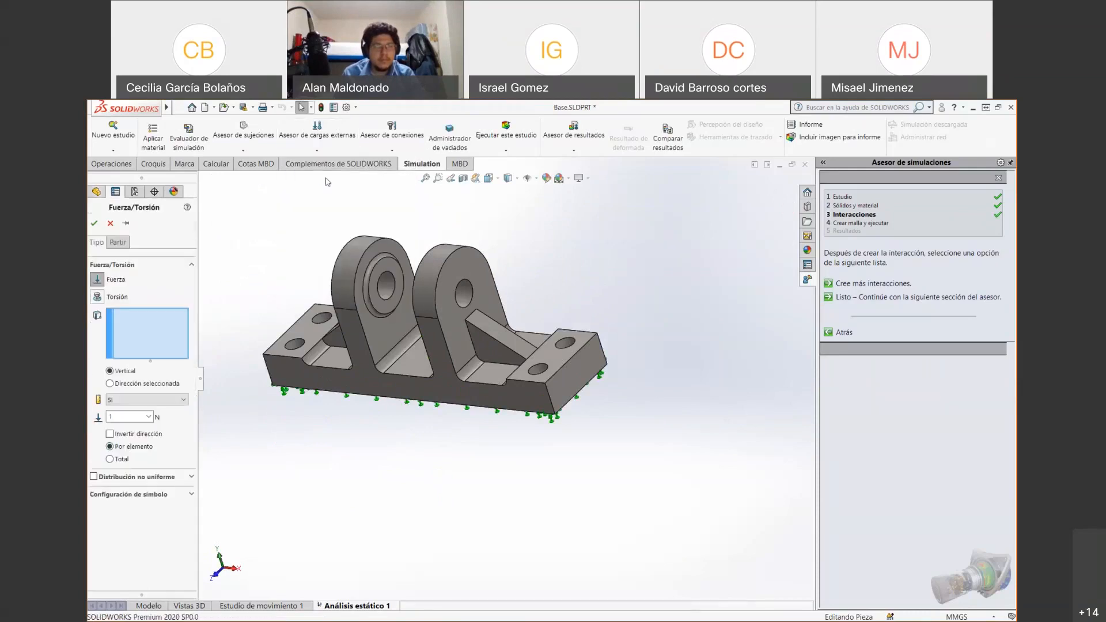
right_click(128, 467)
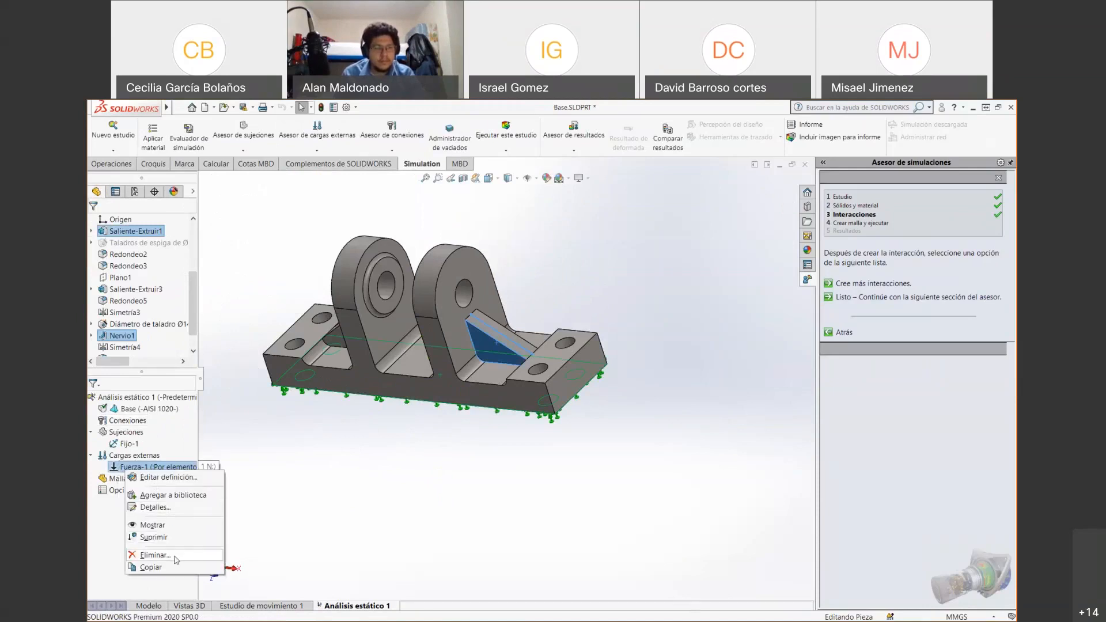
left_click(153, 555)
left_click(604, 345)
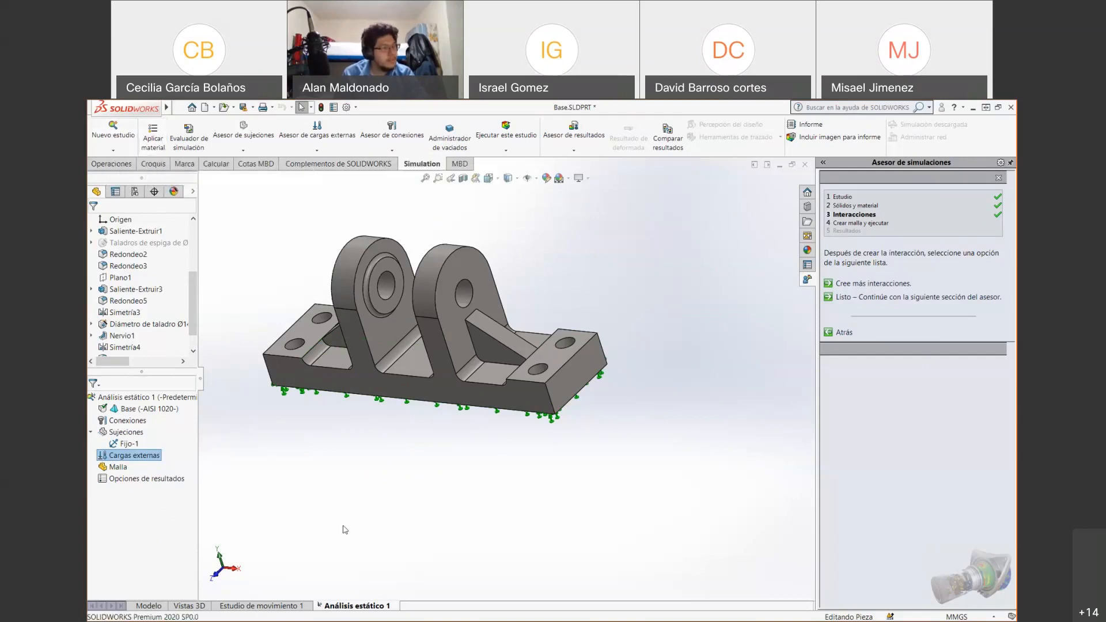
Add another force load through the external loads advisor and bring up its face-splitting options
middle_click_drag(367, 495, 369, 461)
left_click(317, 150)
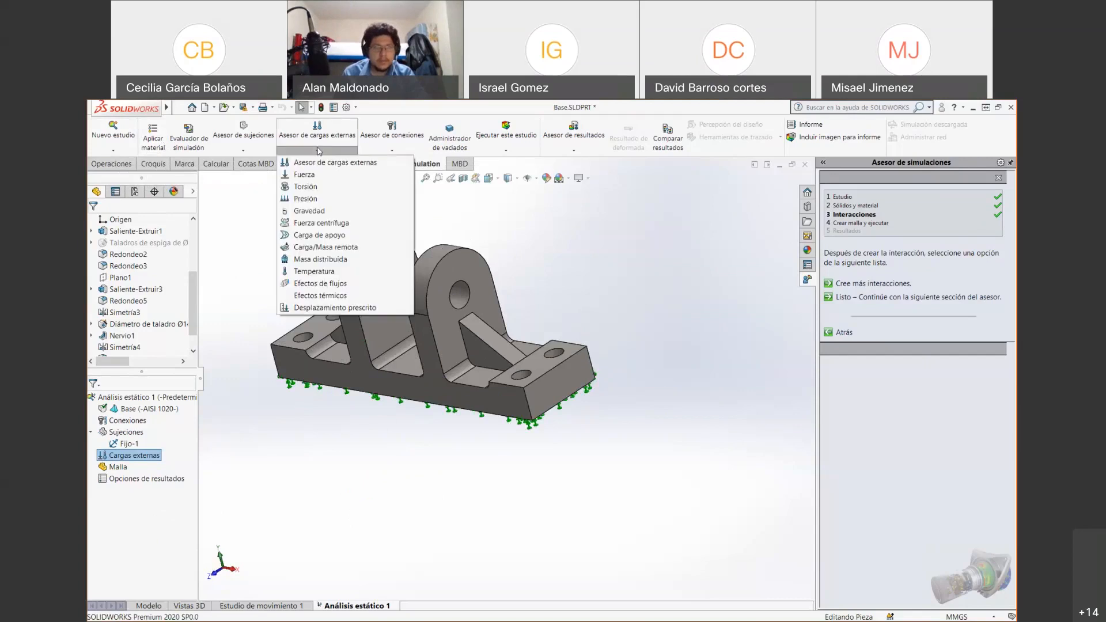
left_click(317, 163)
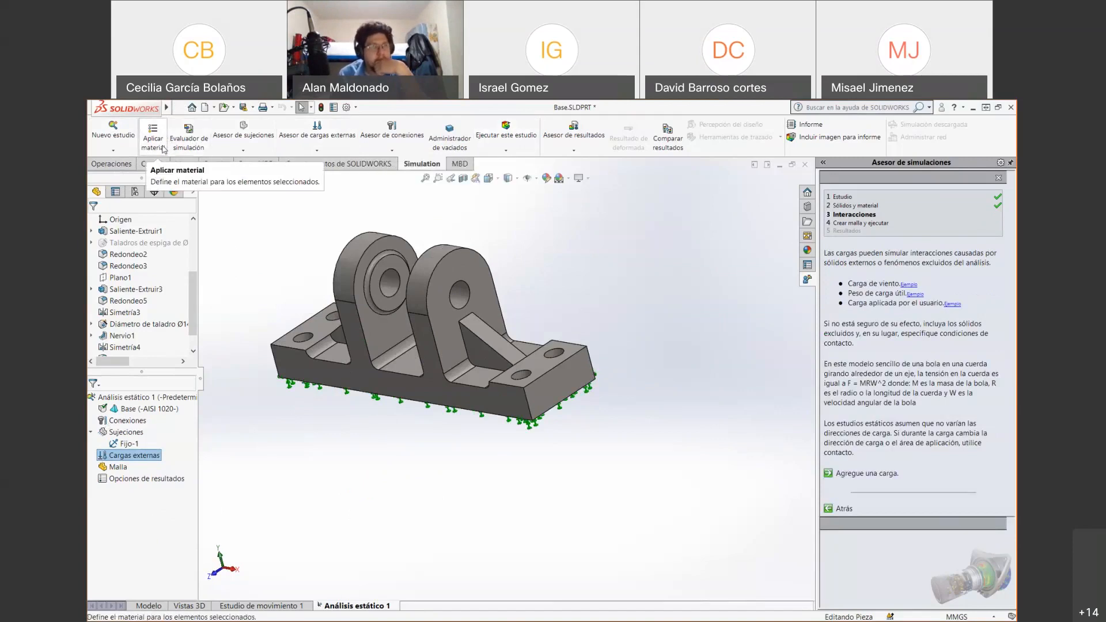
left_click(333, 151)
left_click(333, 151)
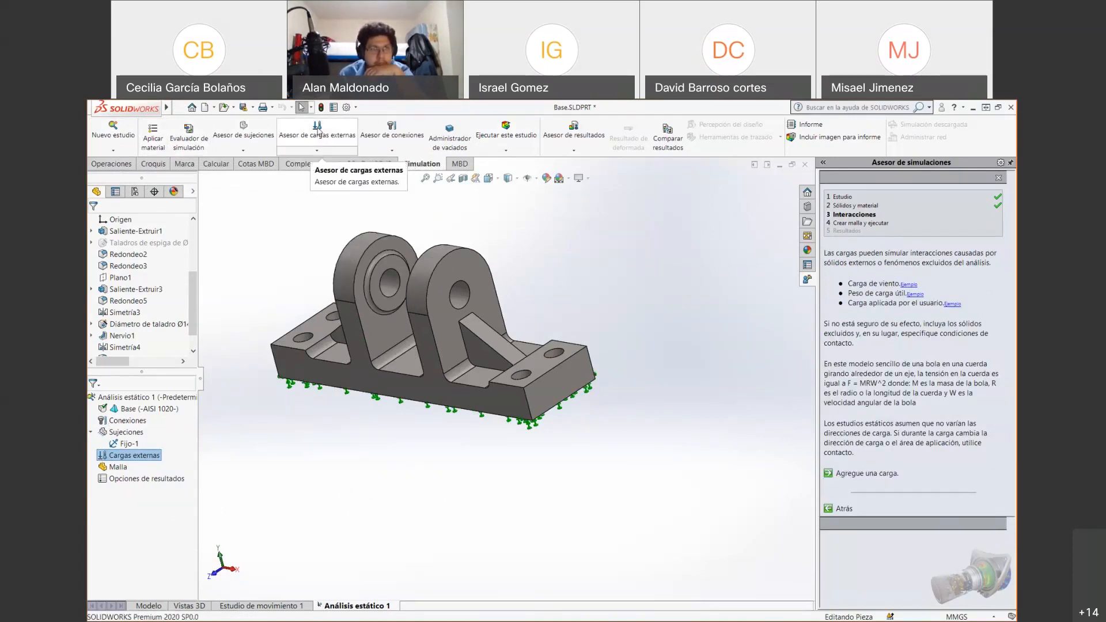
left_click(857, 475)
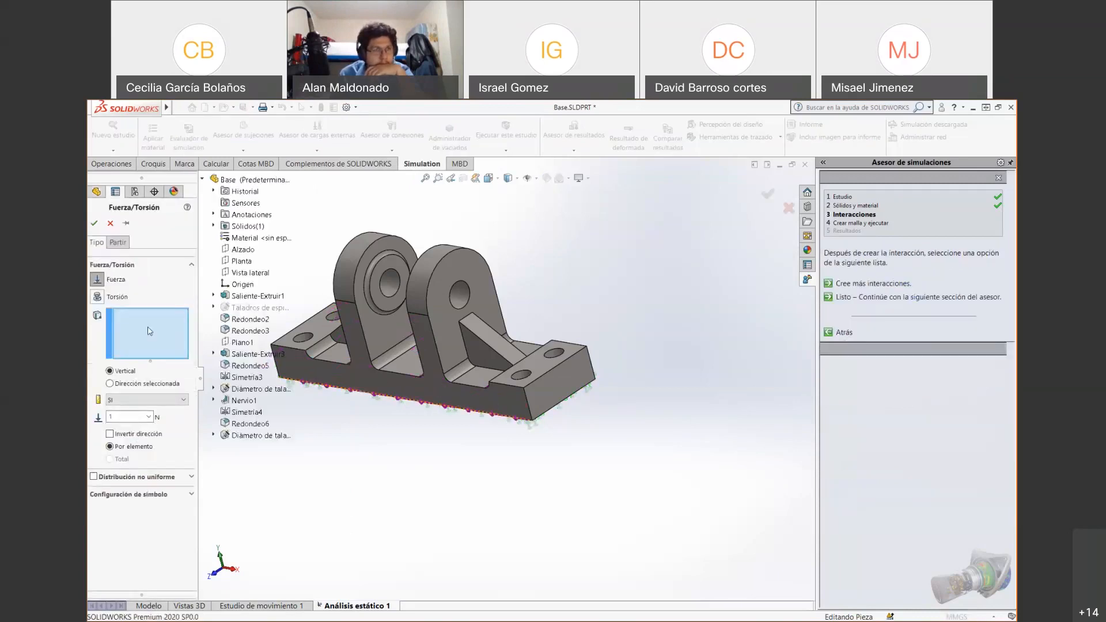
left_click(118, 242)
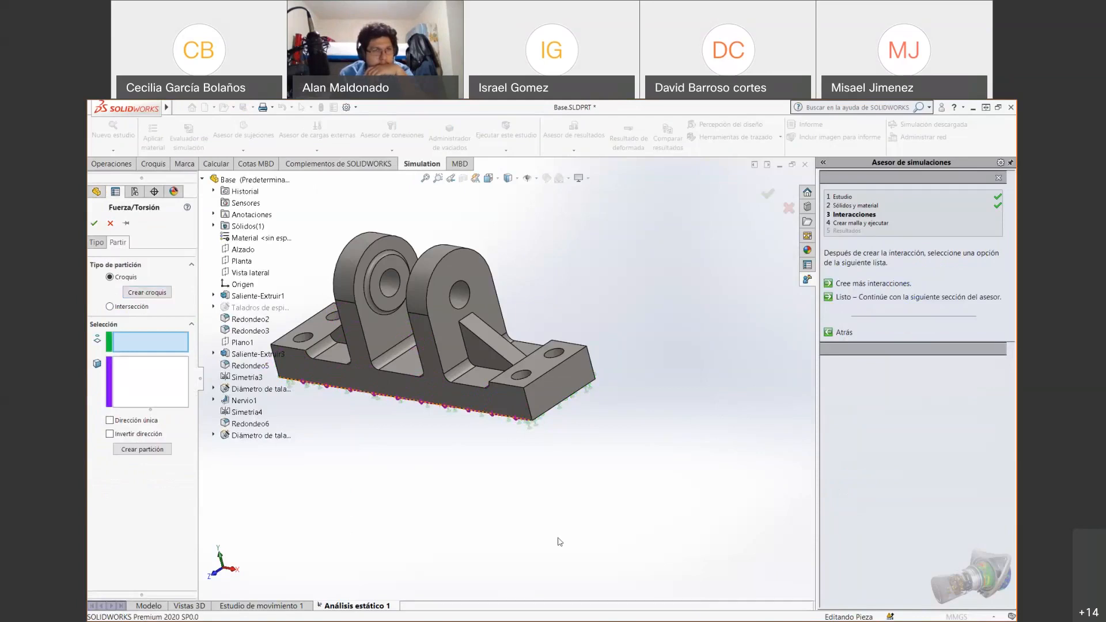
middle_click_drag(559, 542, 473, 337)
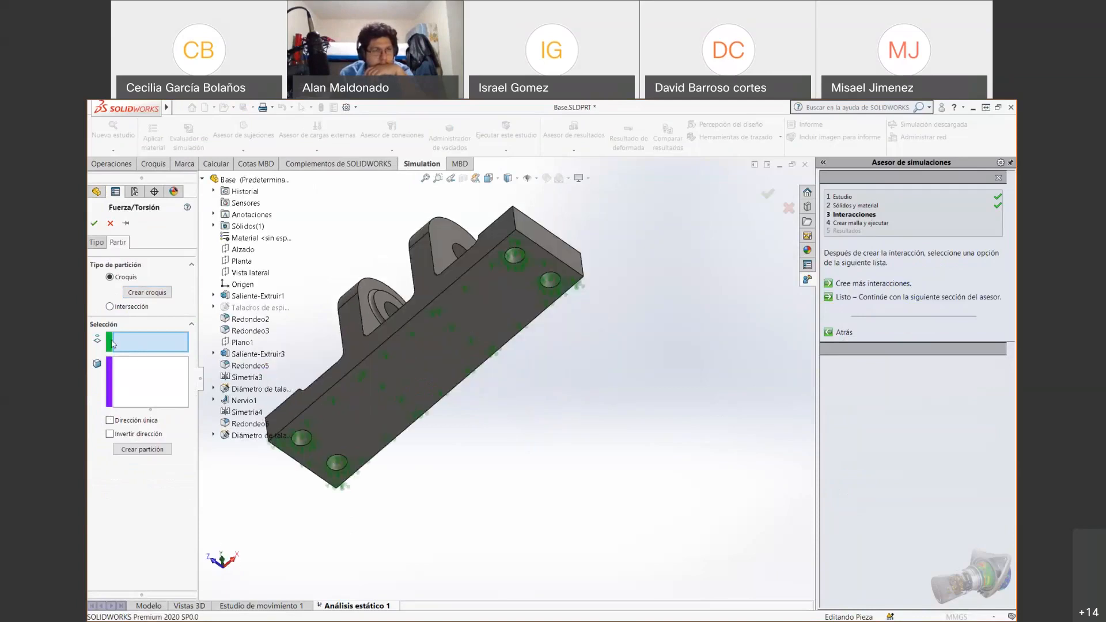
middle_click_drag(521, 294, 418, 375)
middle_click_drag(417, 373, 492, 379)
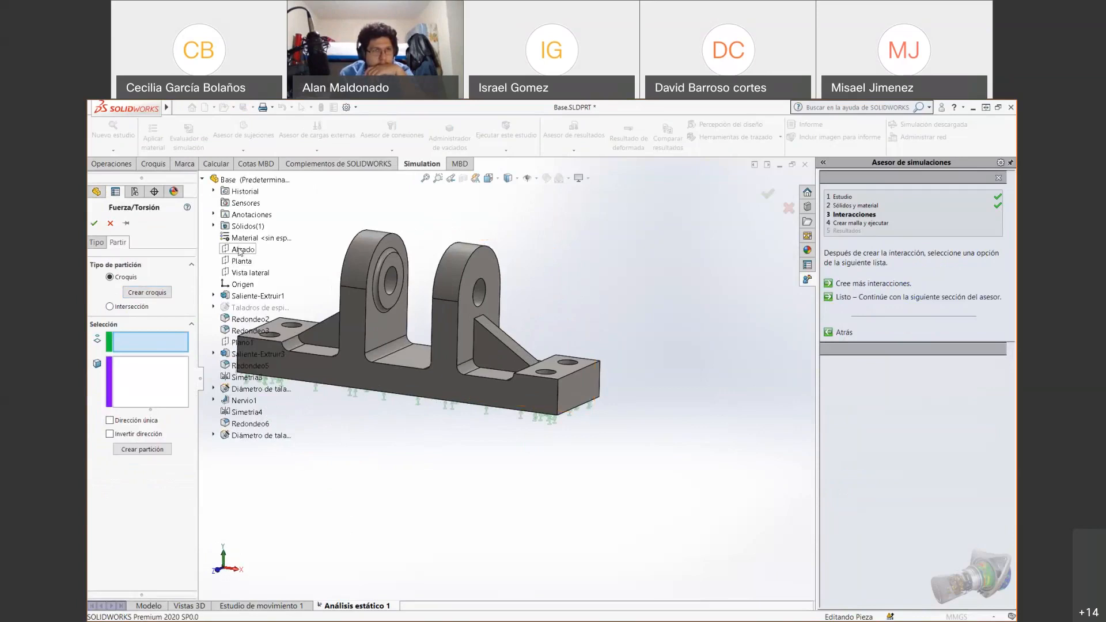
Create a split sketch on the Alzado plane with a corner rectangle about 58 mm tall spanning both upright lugs
left_click(147, 292)
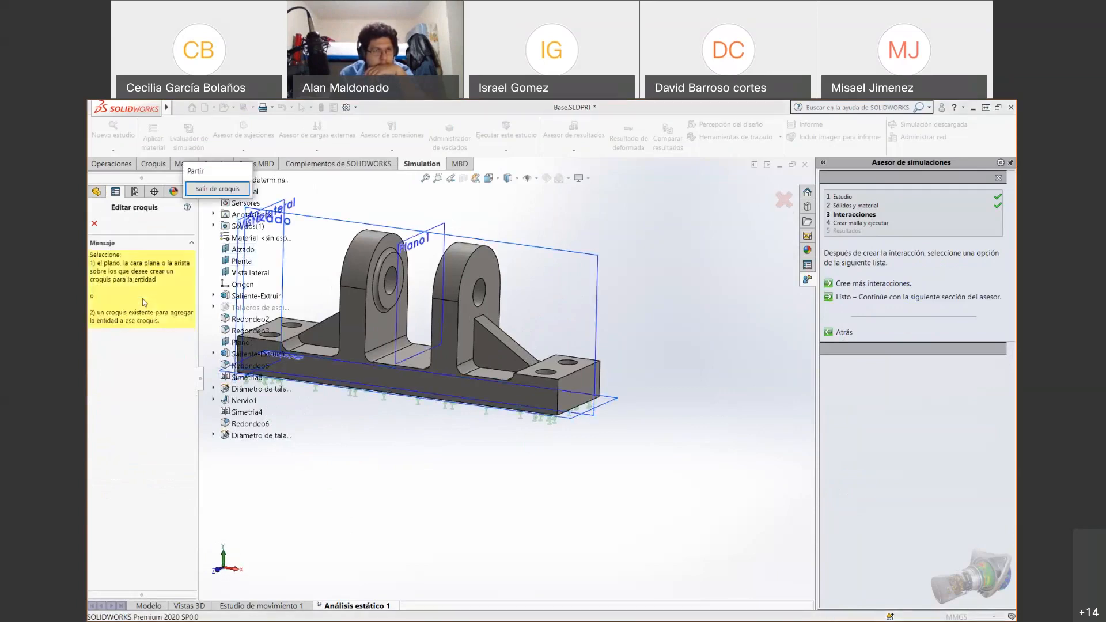
left_click(376, 225)
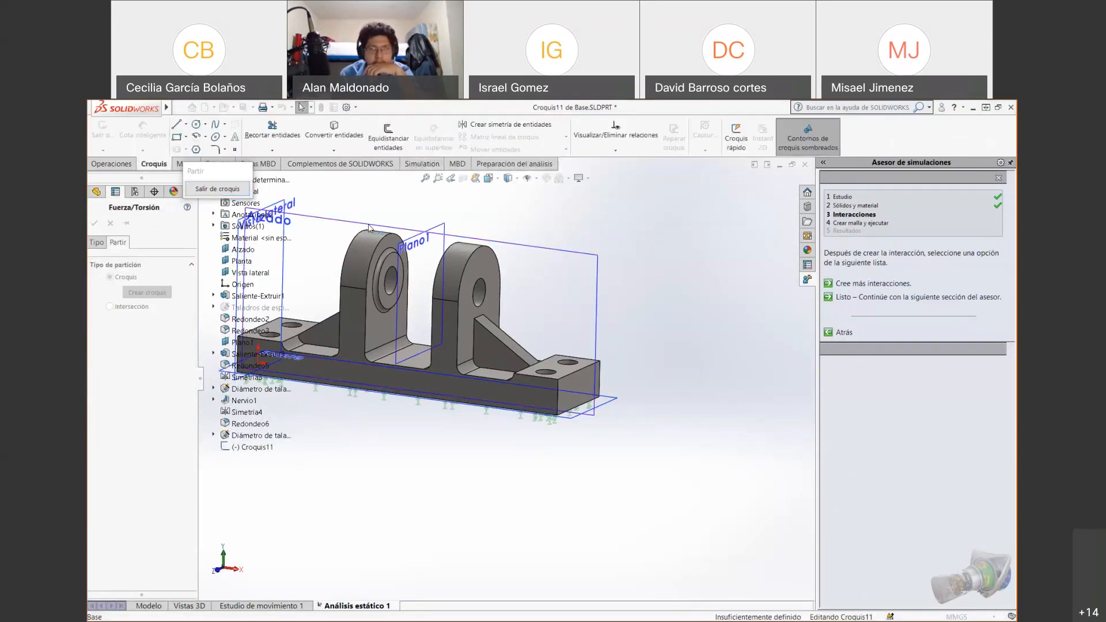
left_click(178, 138)
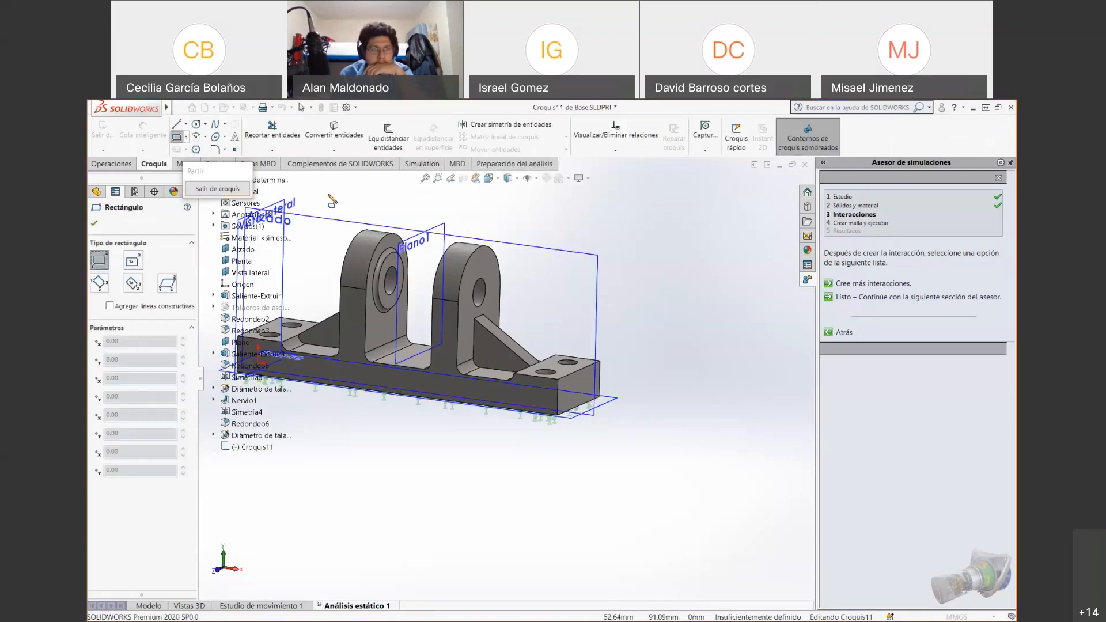
left_click(552, 340)
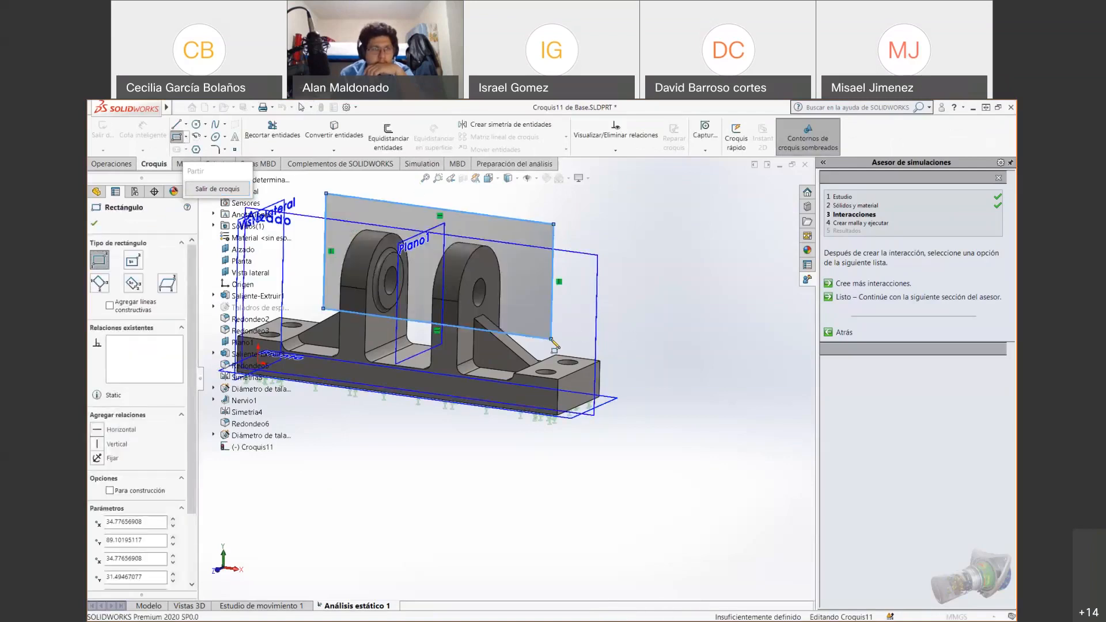
left_click(95, 224)
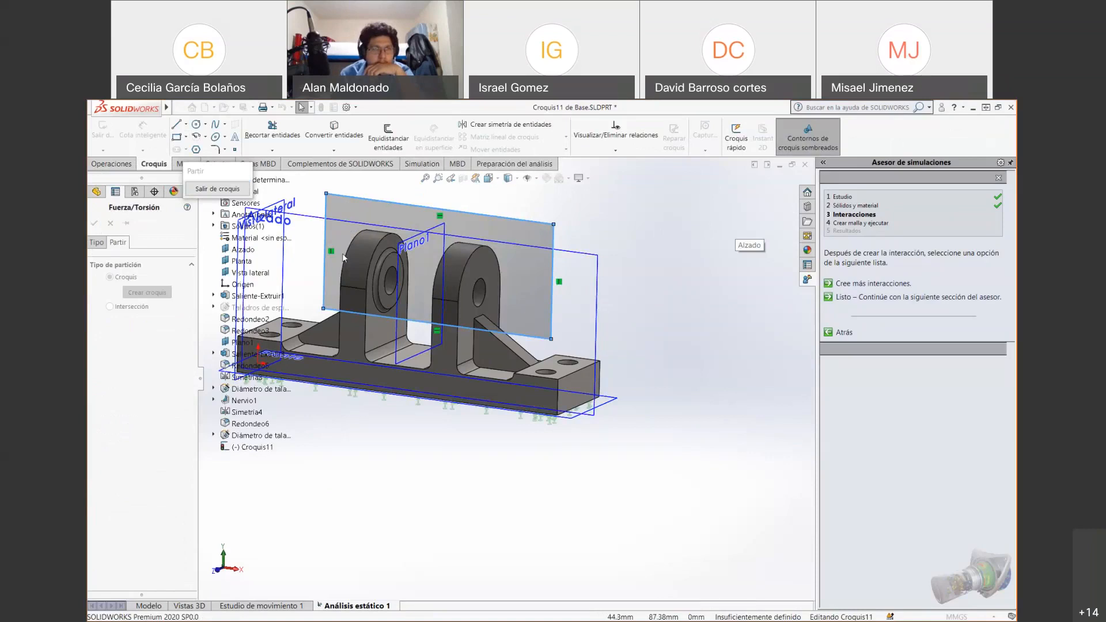
scroll(342, 258, "up", 1)
middle_click_drag(469, 291, 460, 294)
left_click(217, 190)
Try to split the rounded top face of the lug beside the visible rib using the rectangle sketch
mouse_move(504, 273)
middle_mouse_down()
mouse_move(493, 299)
mouse_move(490, 288)
middle_mouse_up()
left_click(142, 381)
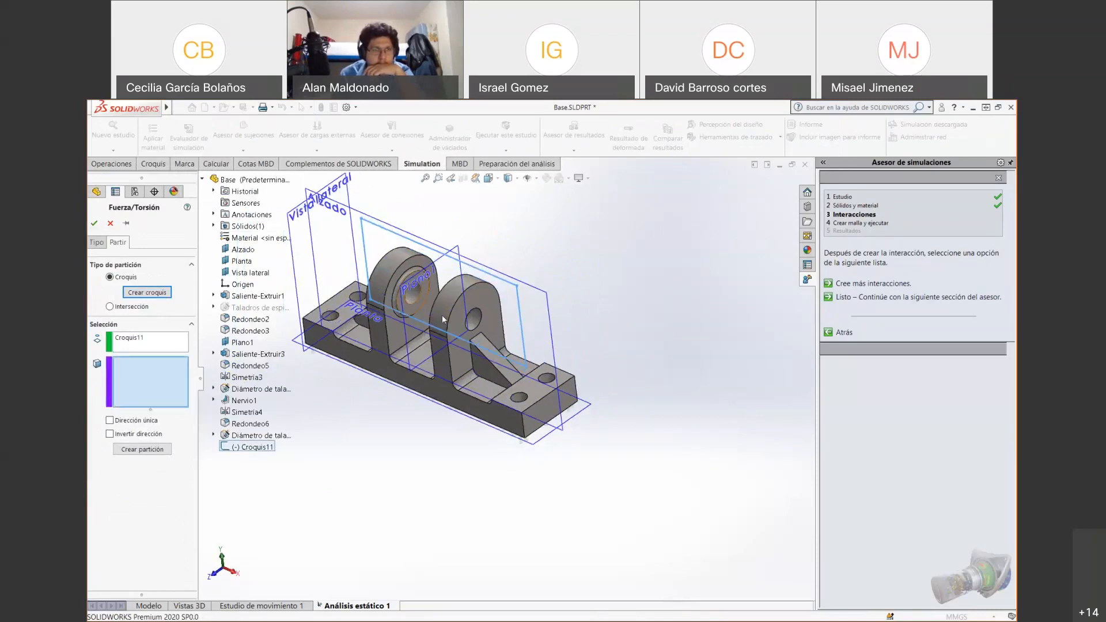
left_click(137, 452)
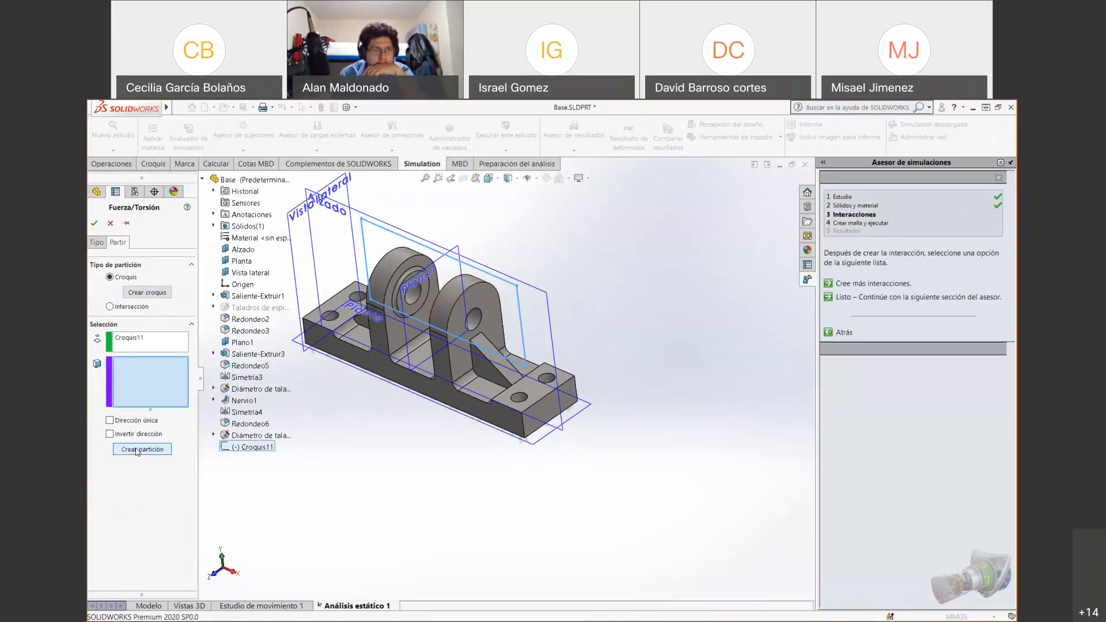
left_click(142, 349)
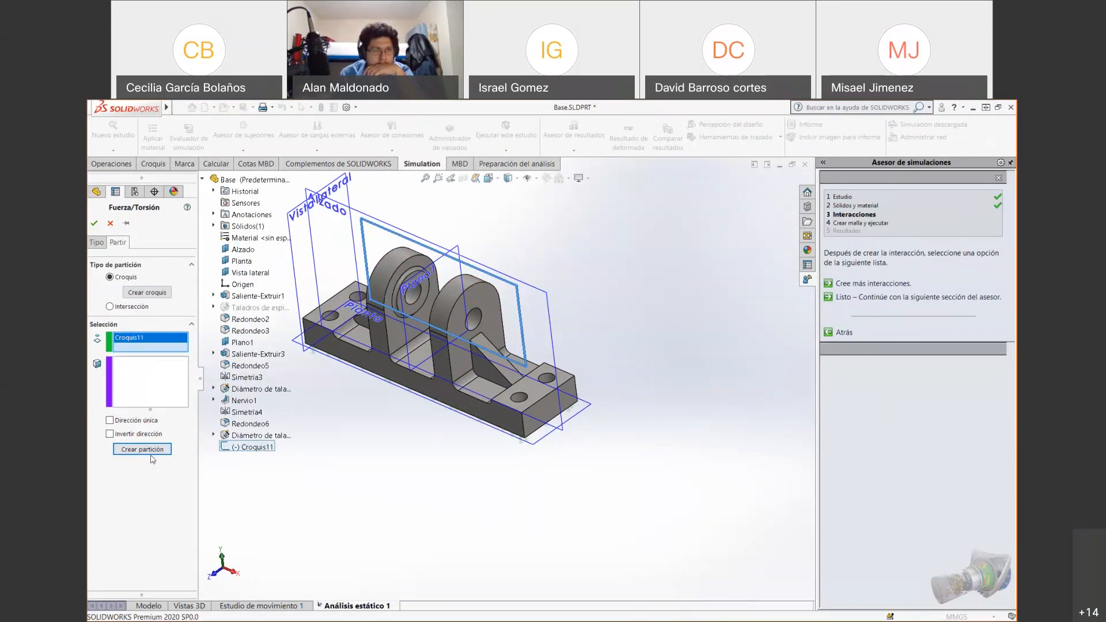
left_click(137, 387)
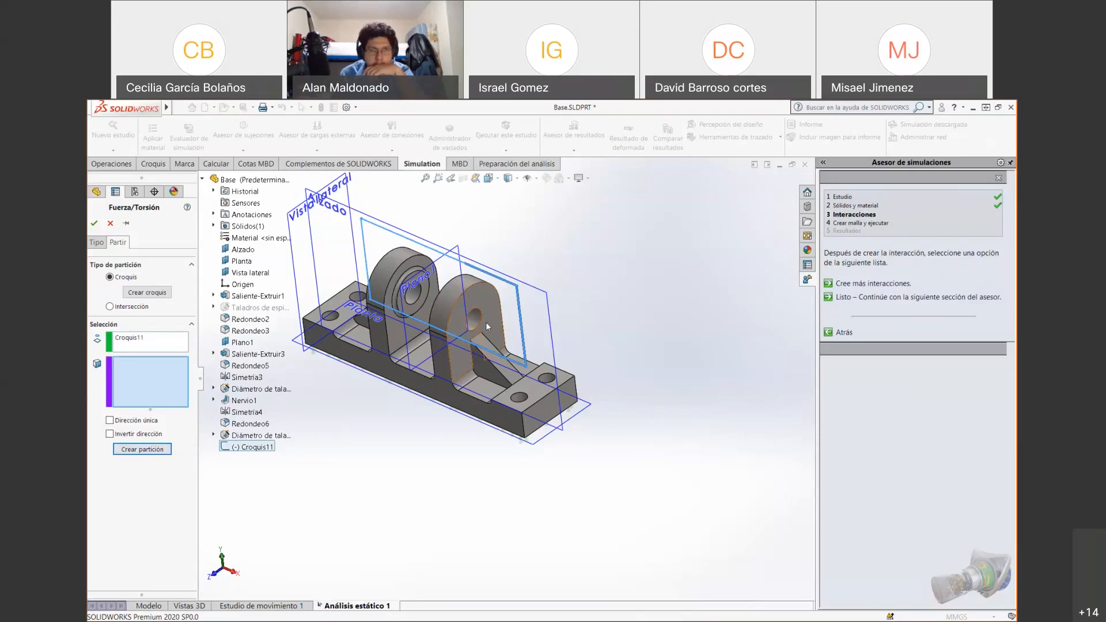
left_click(443, 302)
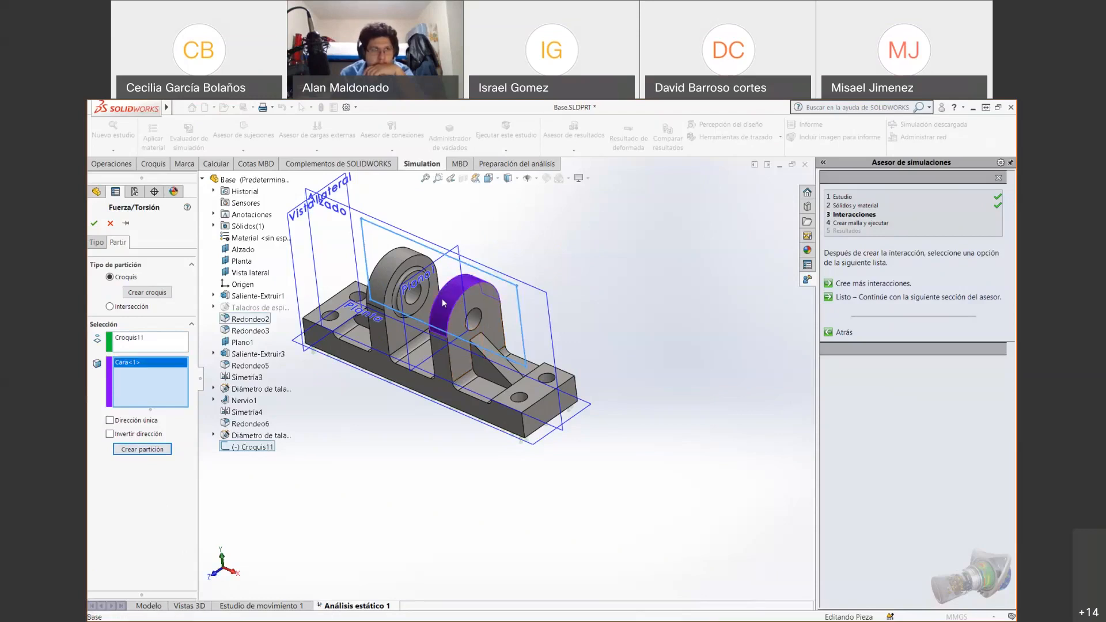
left_click(142, 450)
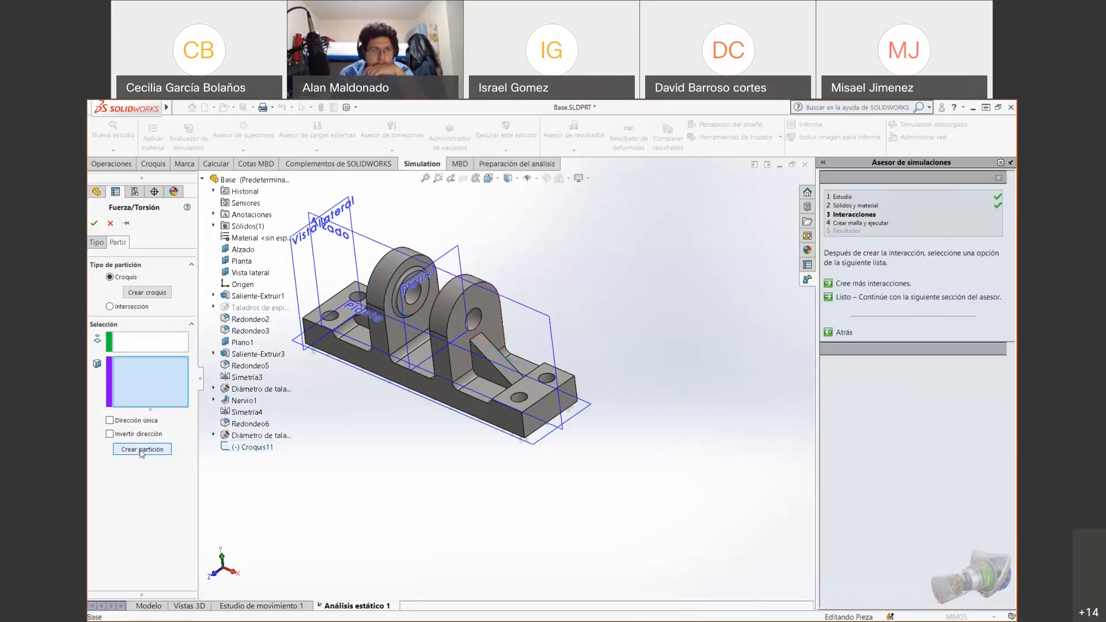
Try to split the bracket's long front face by intersection with the lug's rounded top face
left_click(133, 338)
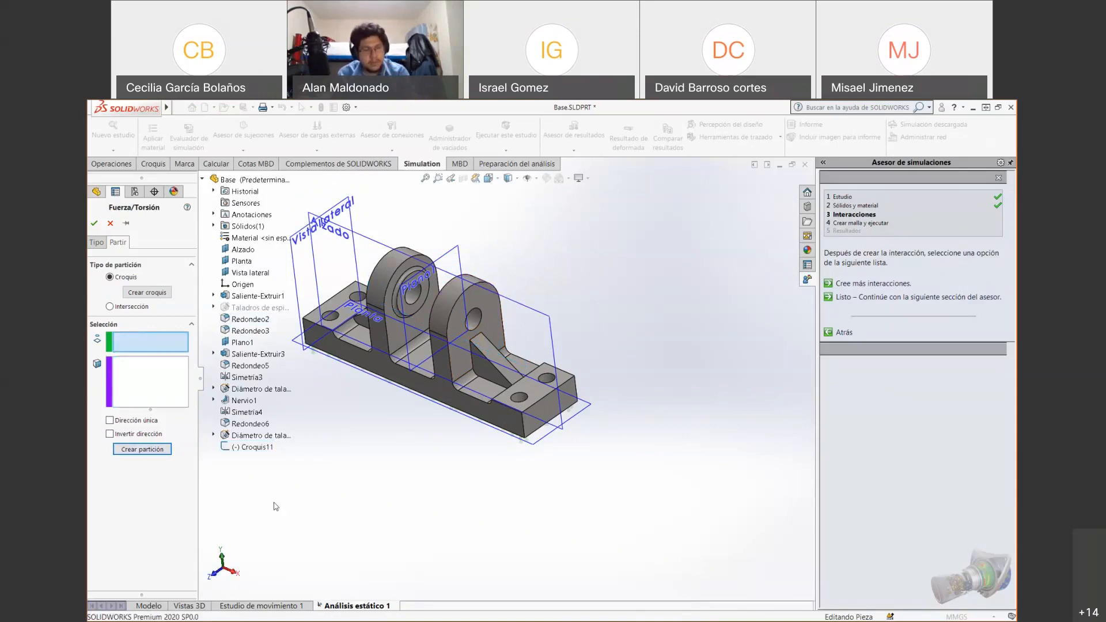
left_click(127, 308)
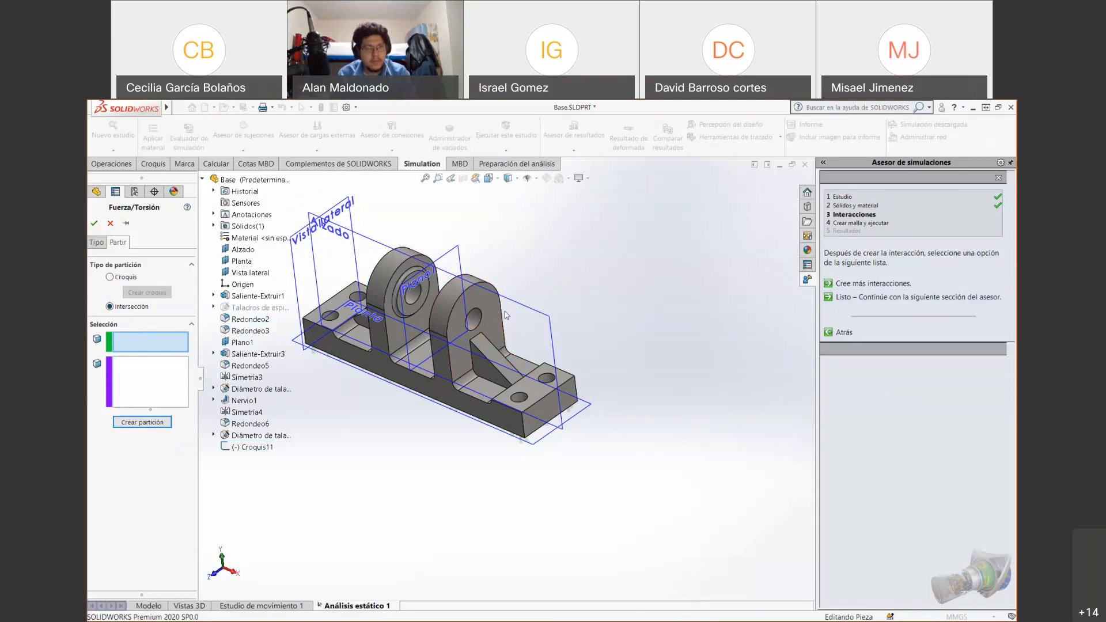
left_click(443, 362)
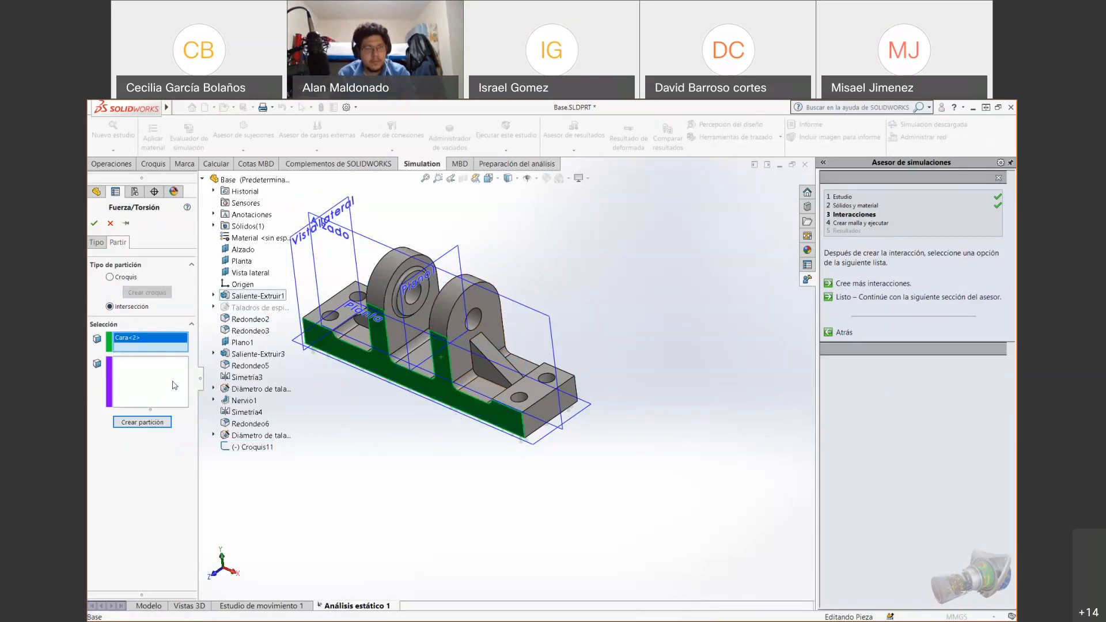
left_click(446, 300)
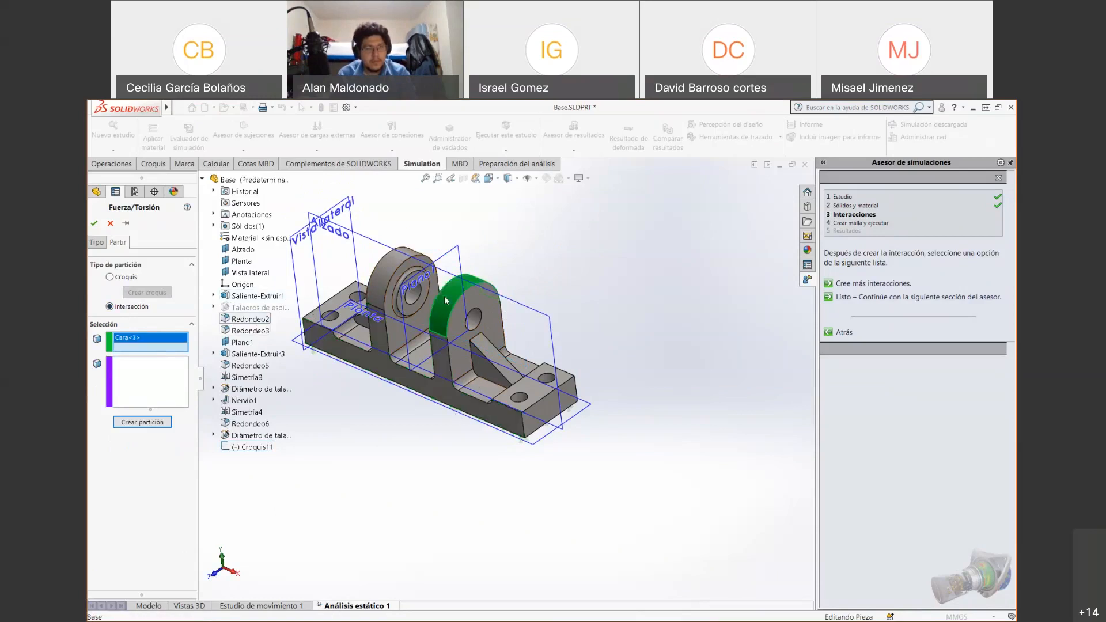
left_click(162, 373)
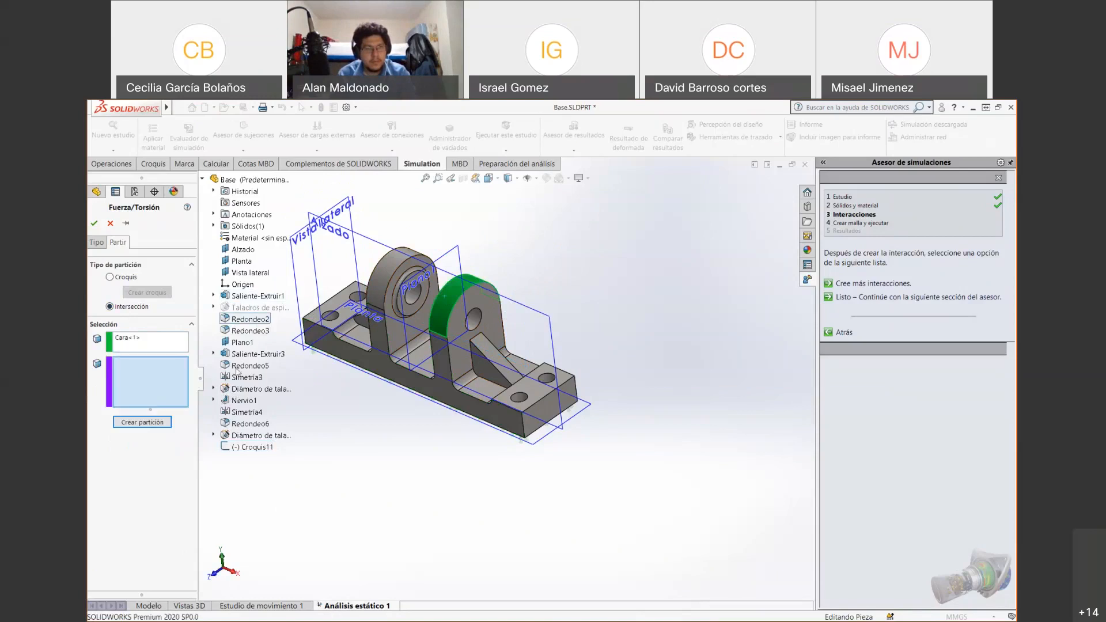
left_click(441, 378)
left_click(165, 424)
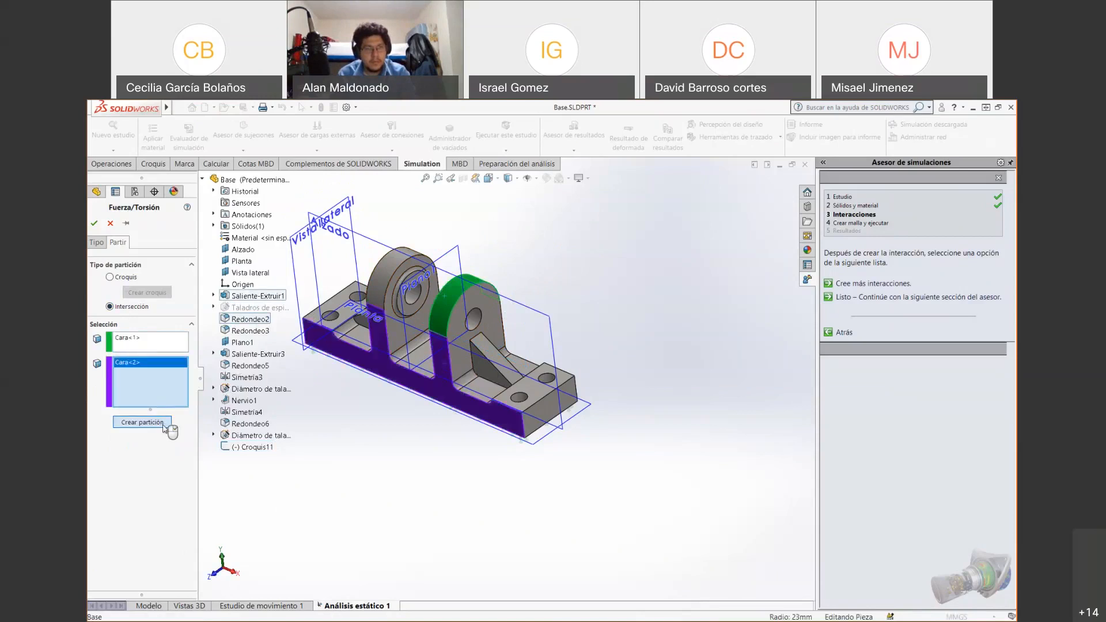
middle_click_drag(592, 311, 603, 287)
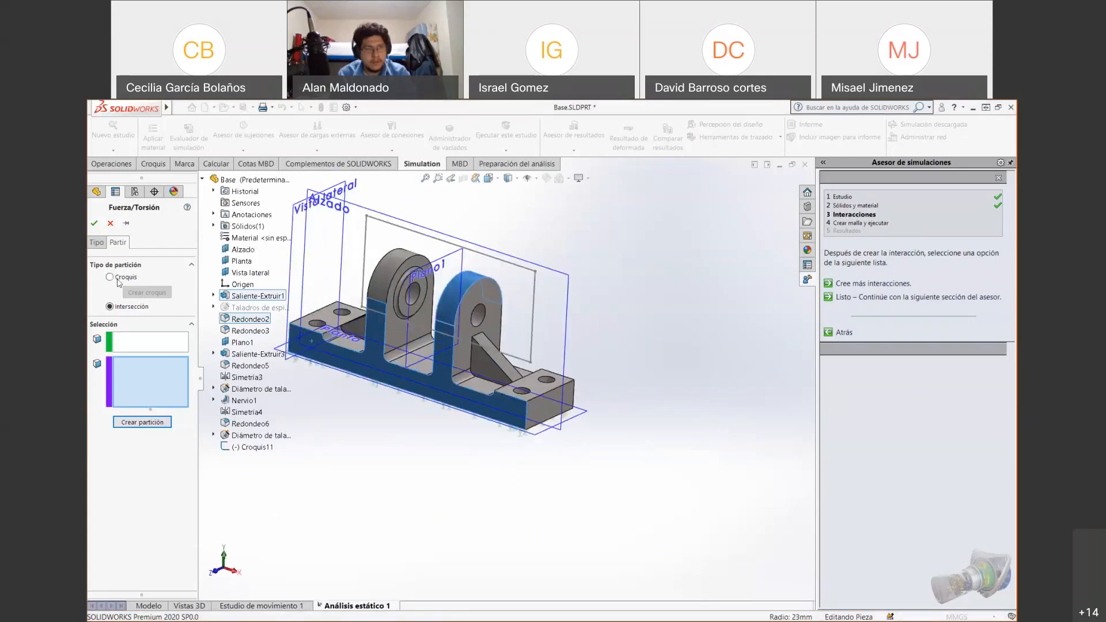
Try to split the rib's sloped face with the rectangle sketch, and cancel the force definition
left_click(110, 278)
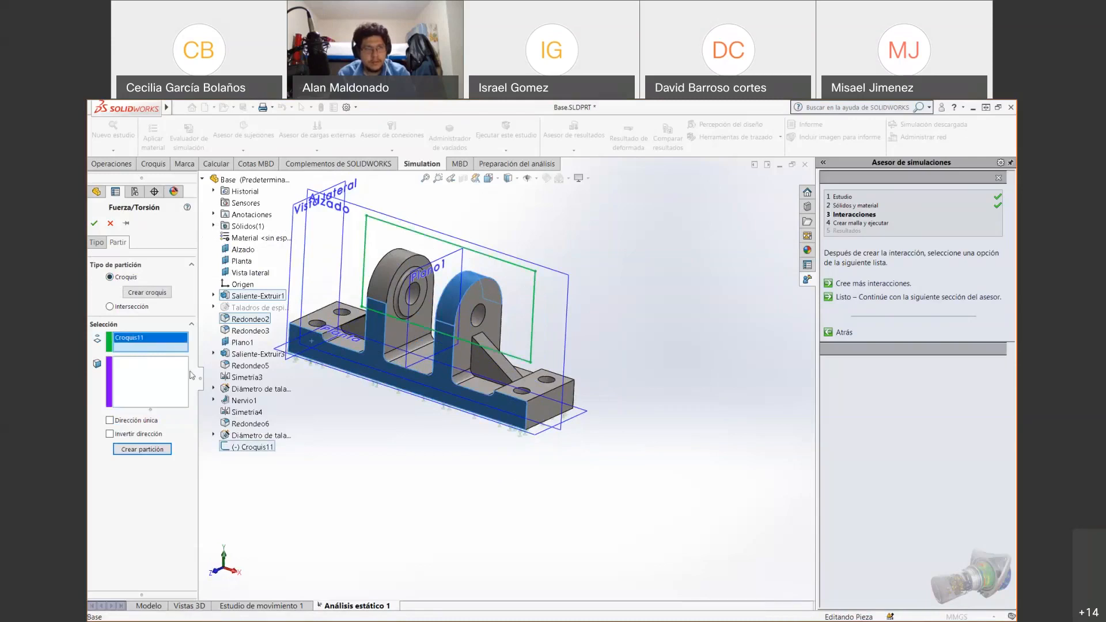
left_click(490, 258)
middle_click_drag(505, 292, 500, 316)
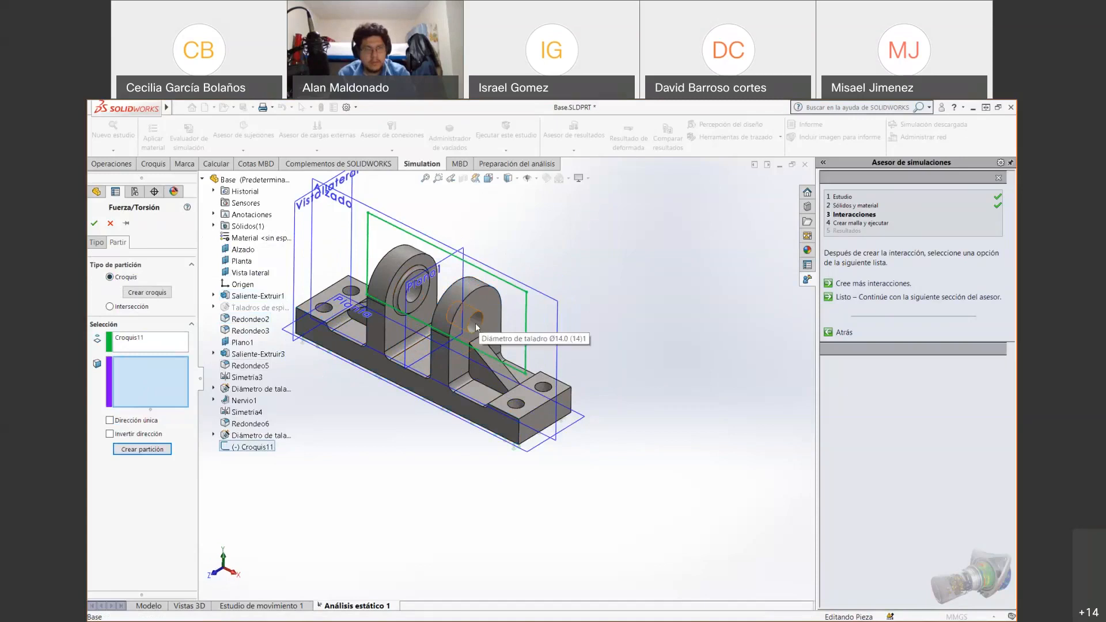
left_click(500, 371)
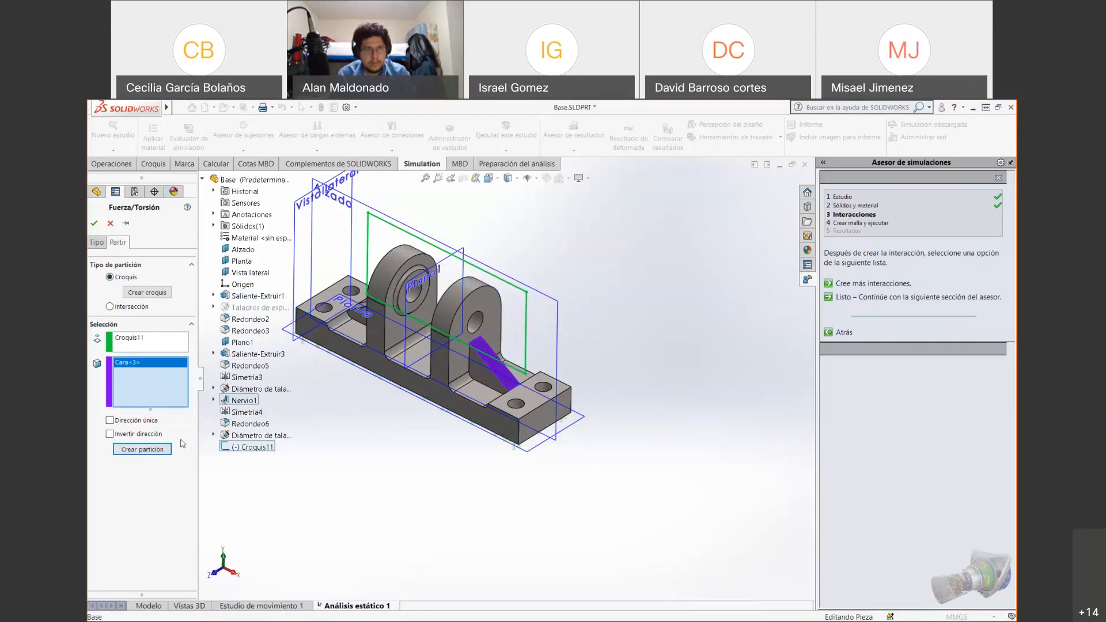
left_click(143, 450)
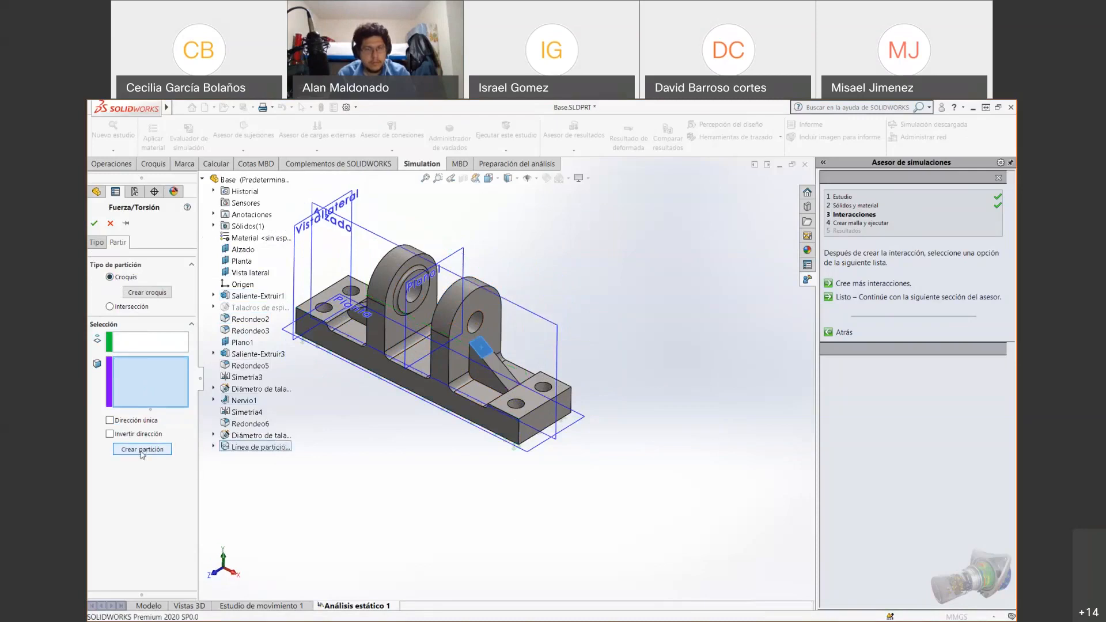
middle_click_drag(427, 348, 409, 398)
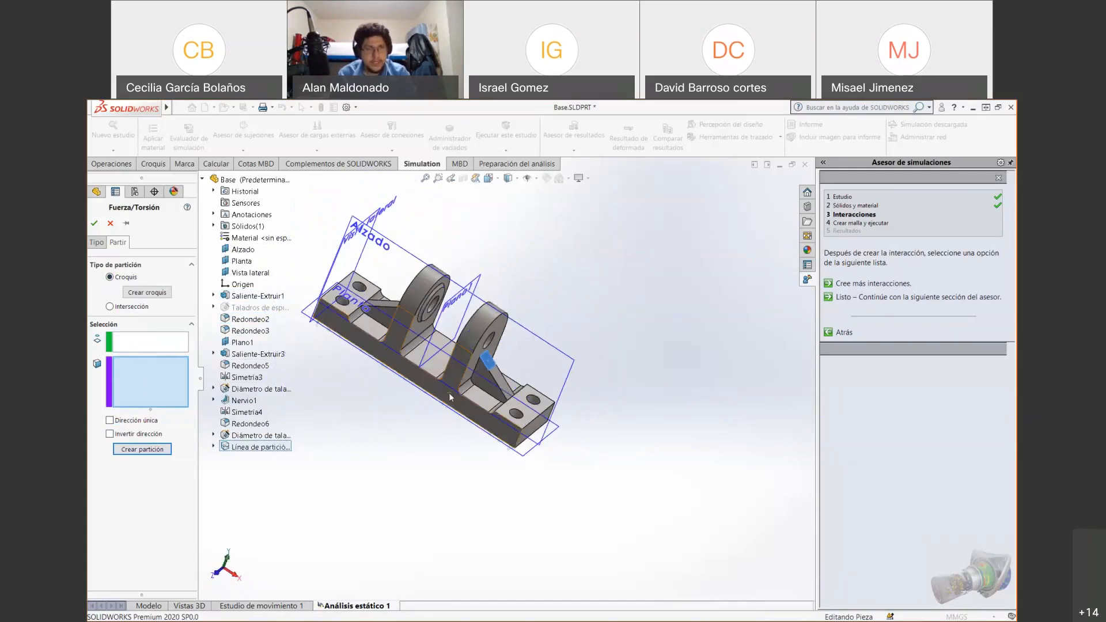
left_click(111, 224)
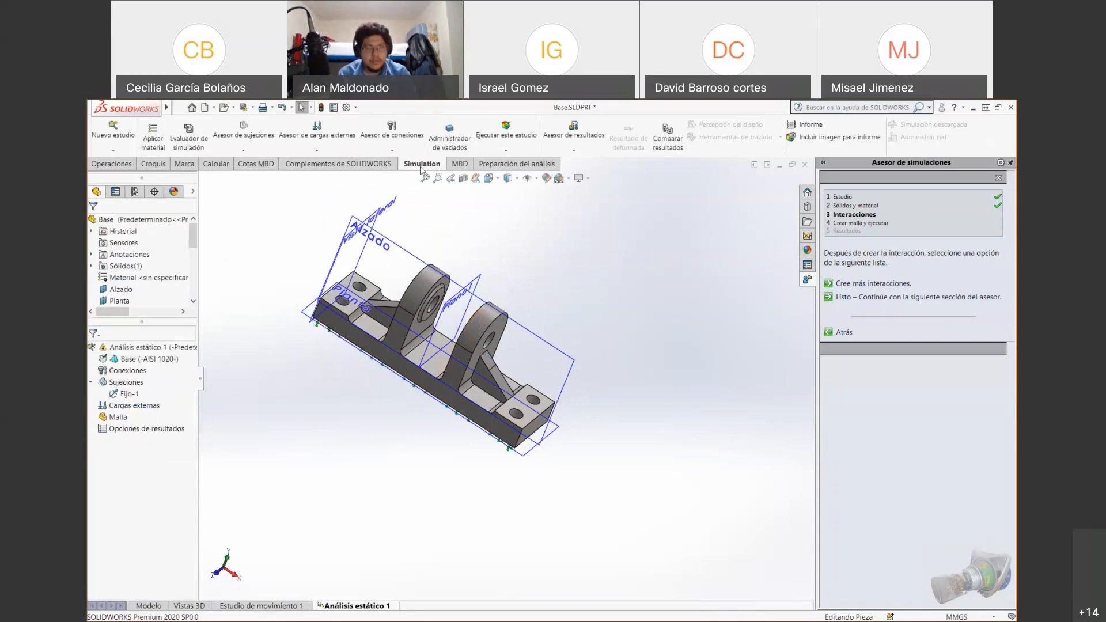
Delete the rectangle sketch Croquis11 from the part
middle_click_drag(522, 365, 521, 346)
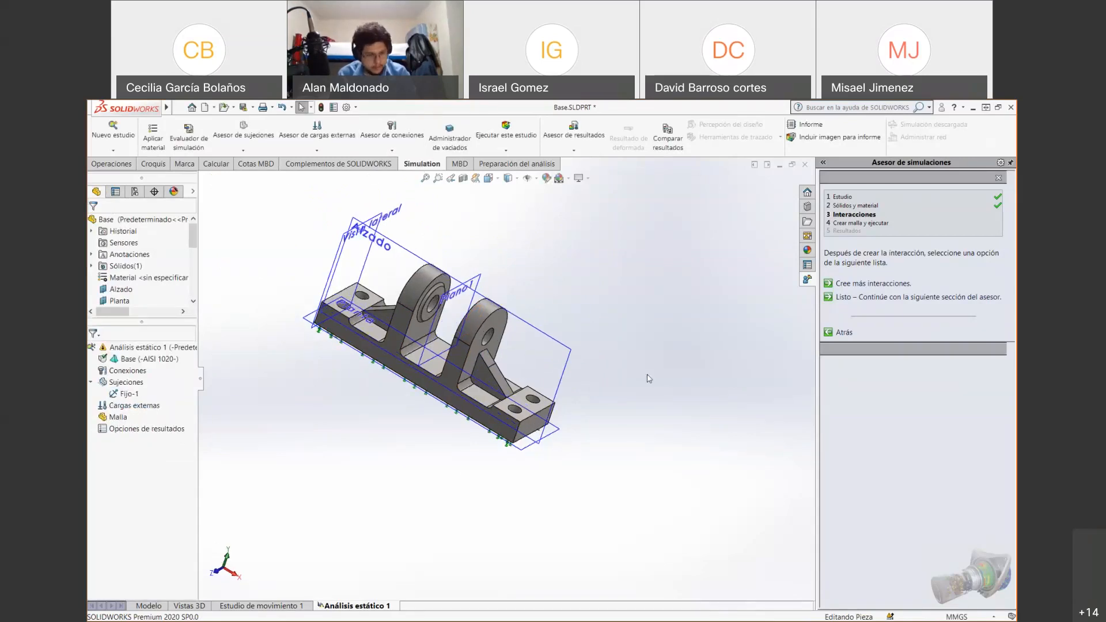
key("ctrl+7")
middle_click_drag(397, 374, 577, 306)
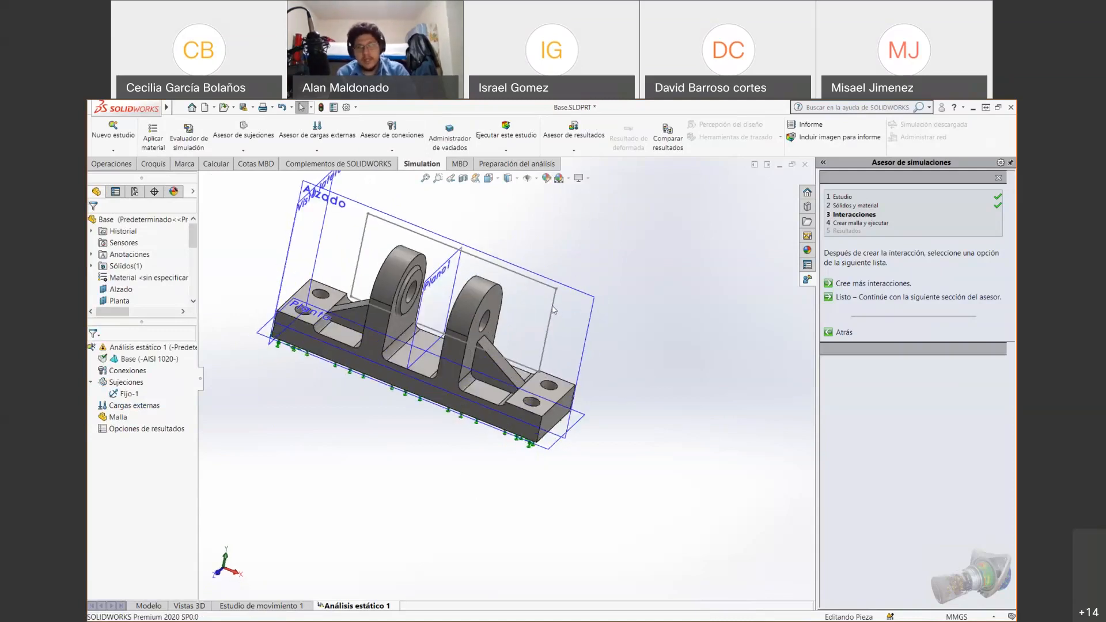
left_click(553, 310)
key("Delete")
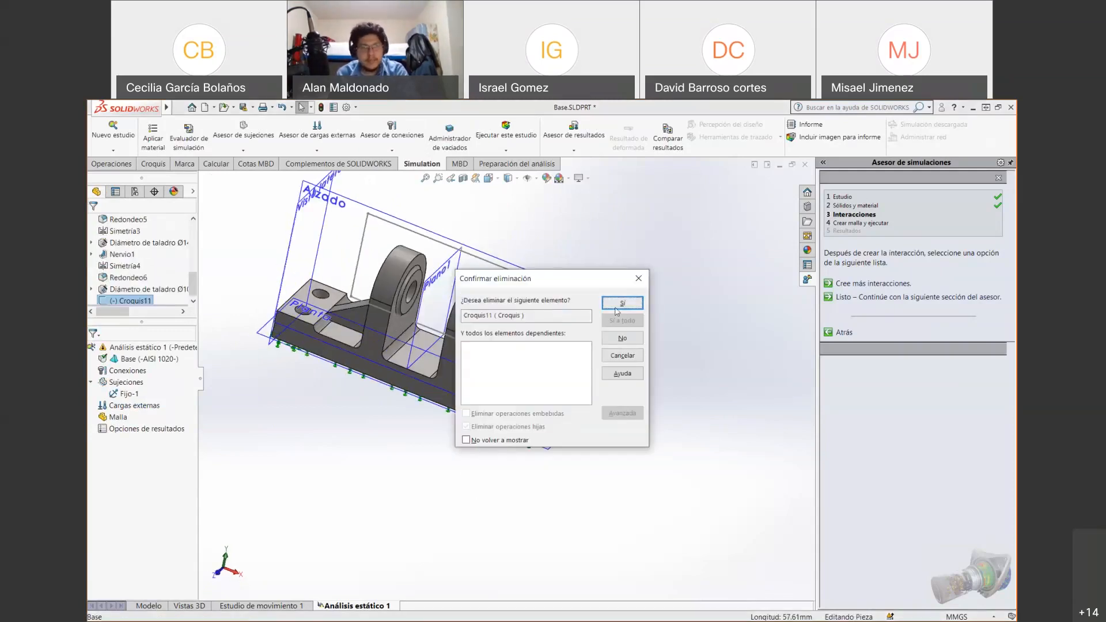
key("Return")
middle_click_drag(521, 338, 465, 279)
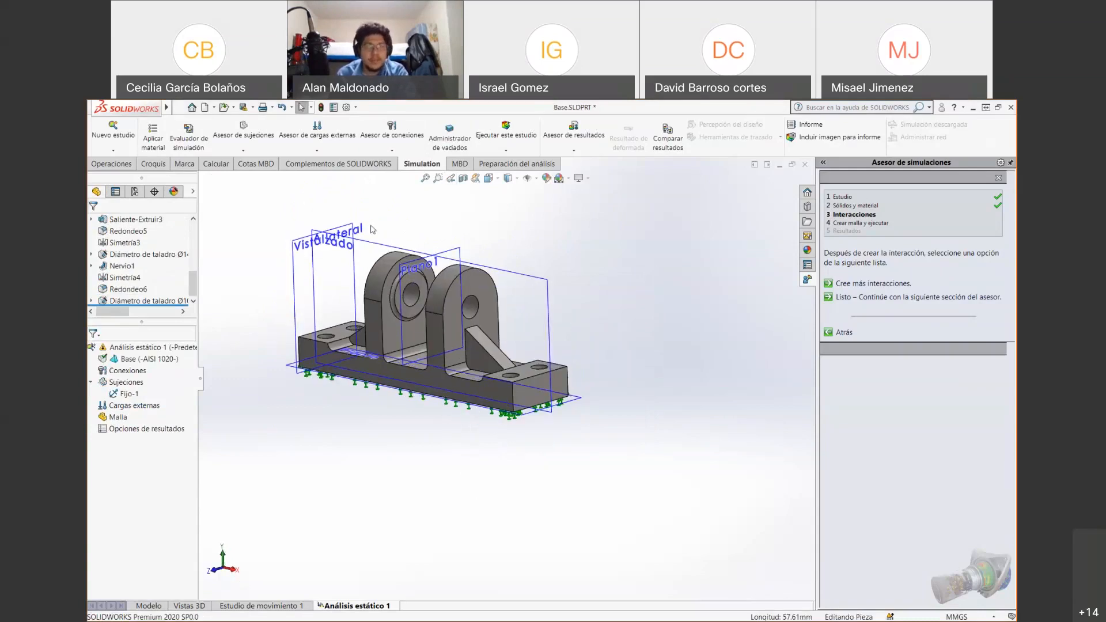
left_click(314, 127)
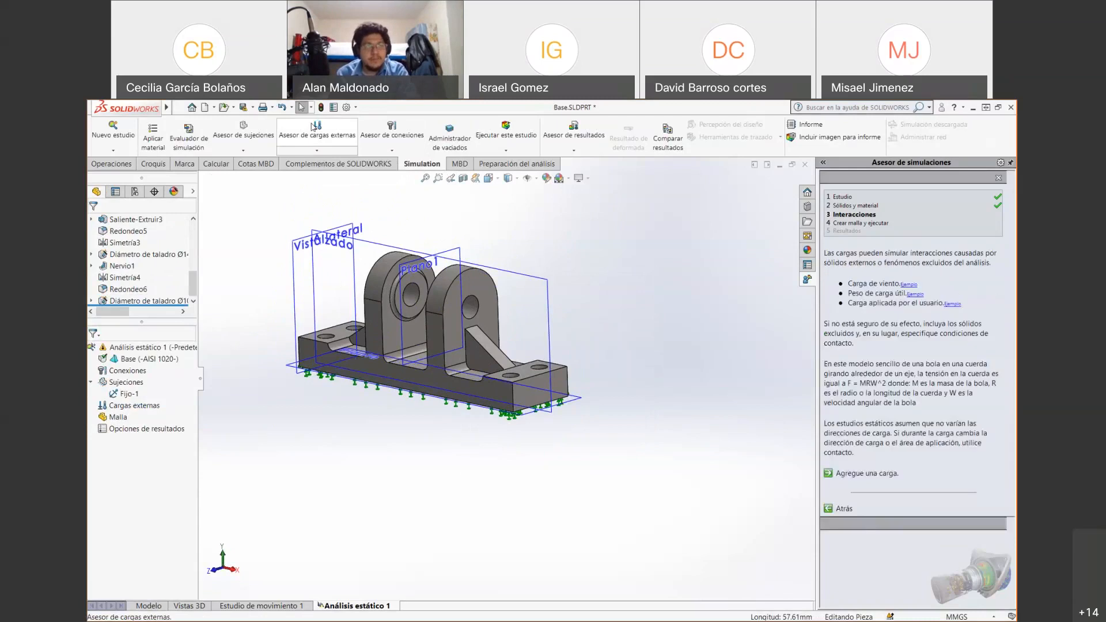
left_click(855, 474)
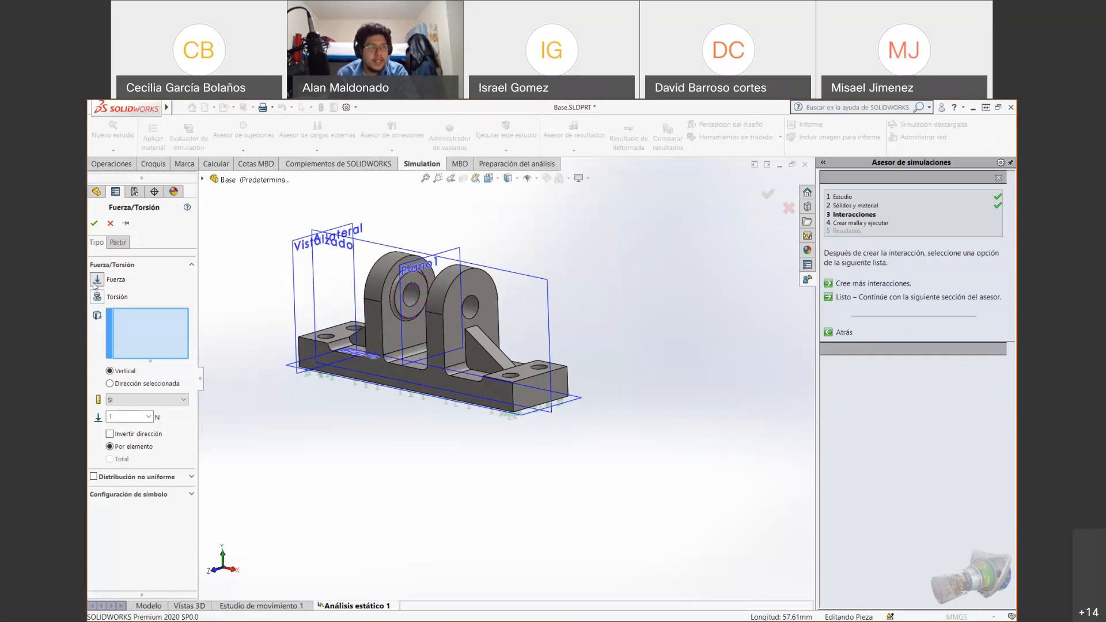
scroll(422, 284, "up", 2)
scroll(423, 284, "down", 2)
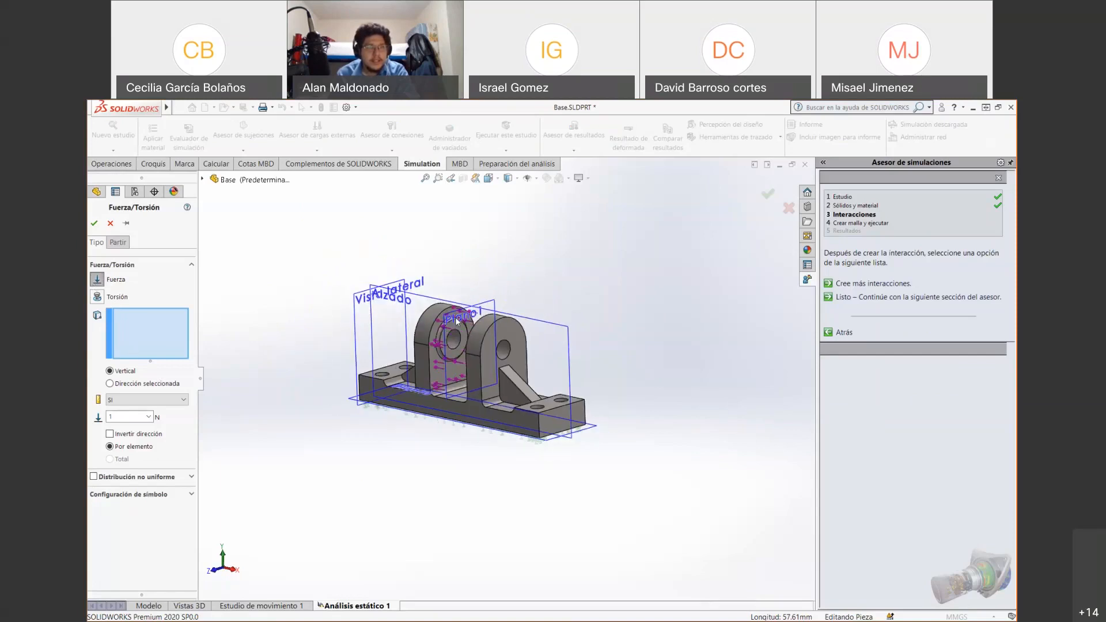
scroll(455, 317, "down", 5)
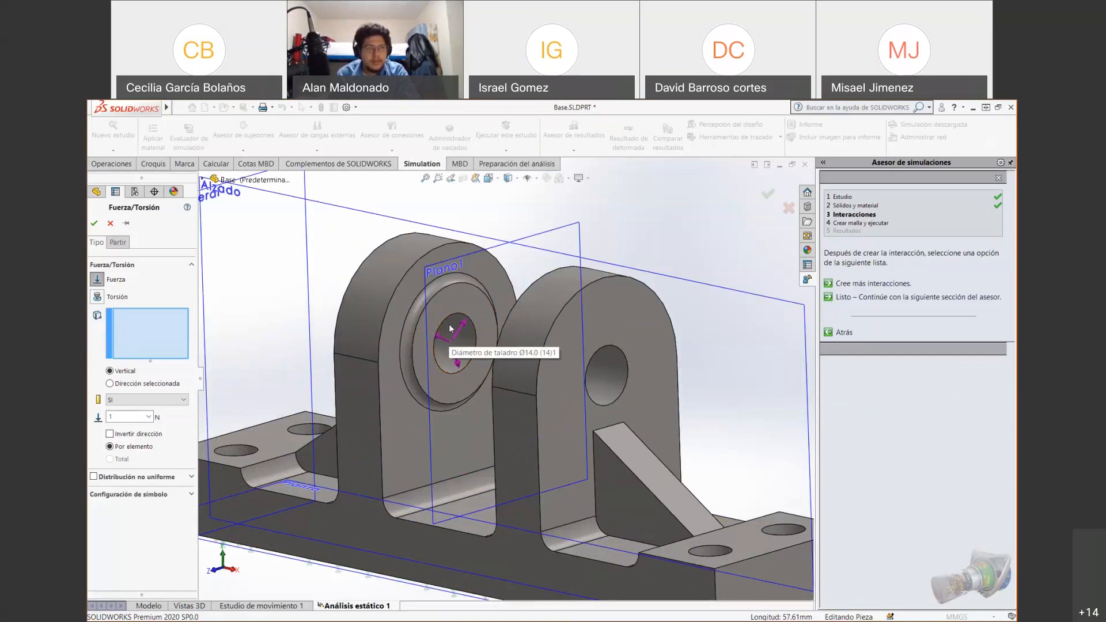
left_click(451, 329)
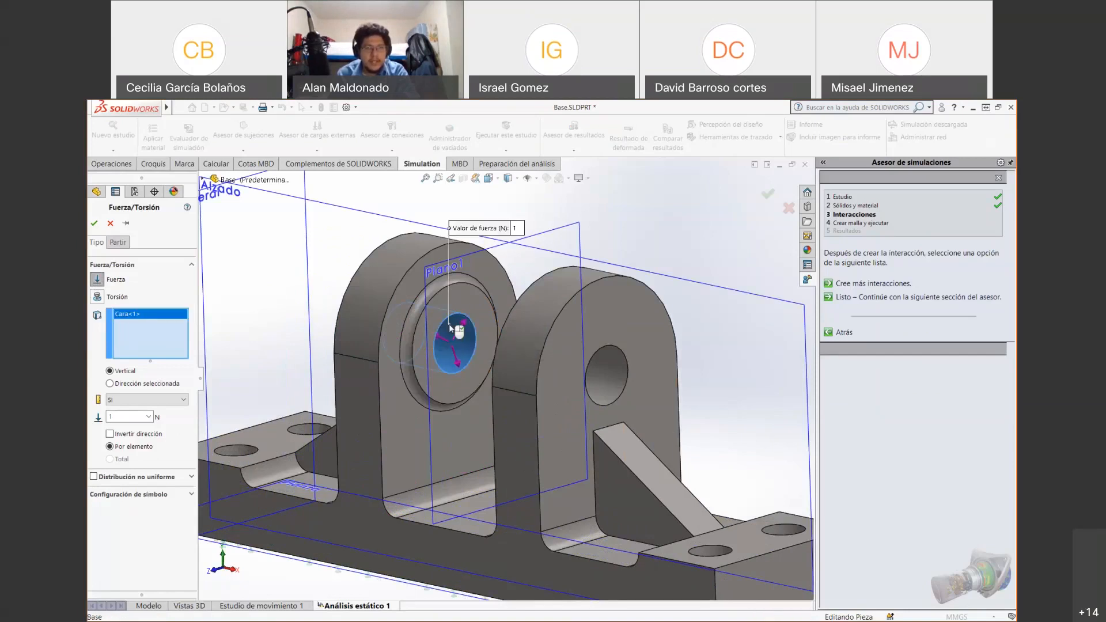
left_click(609, 368)
mouse_move(626, 378)
middle_mouse_down()
mouse_move(579, 371)
mouse_move(612, 371)
middle_mouse_up()
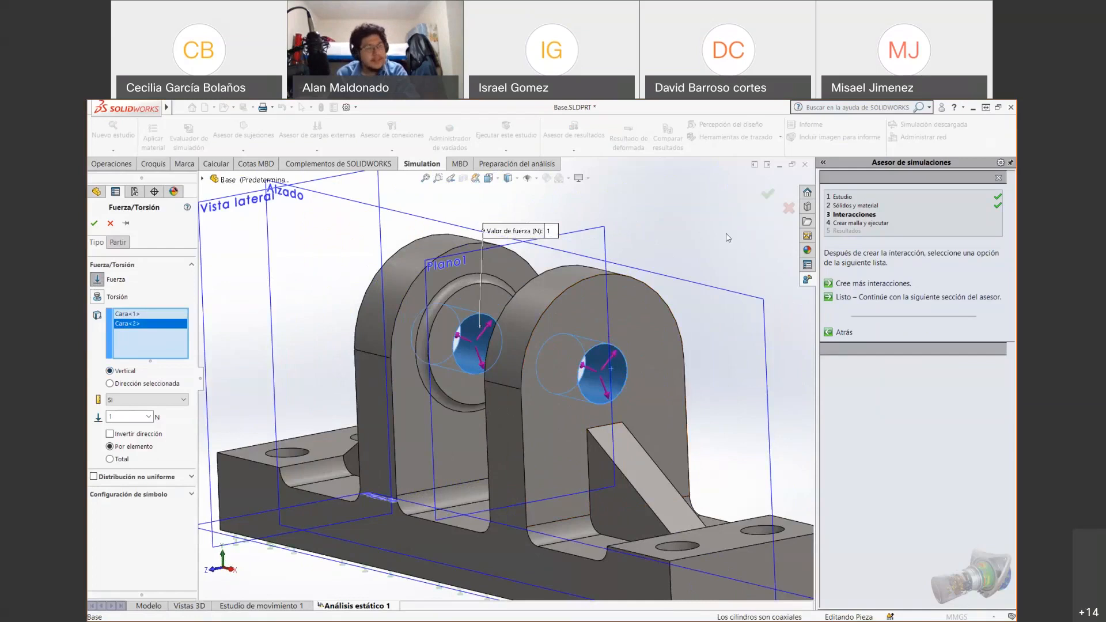
left_click(109, 384)
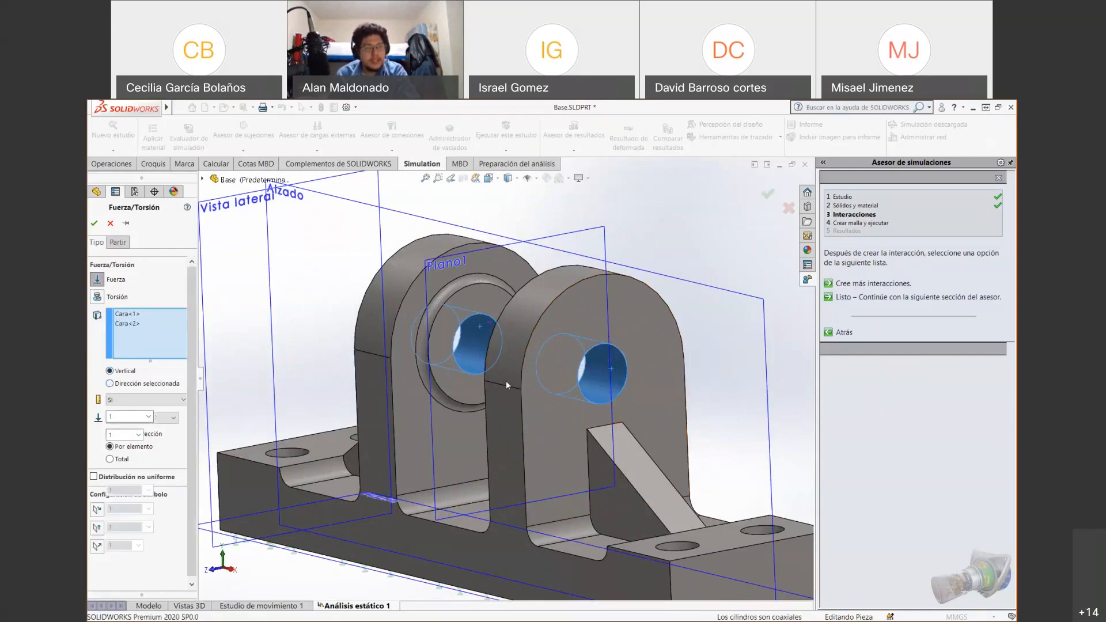
scroll(506, 380, "up", 6)
scroll(317, 460, "down", 3)
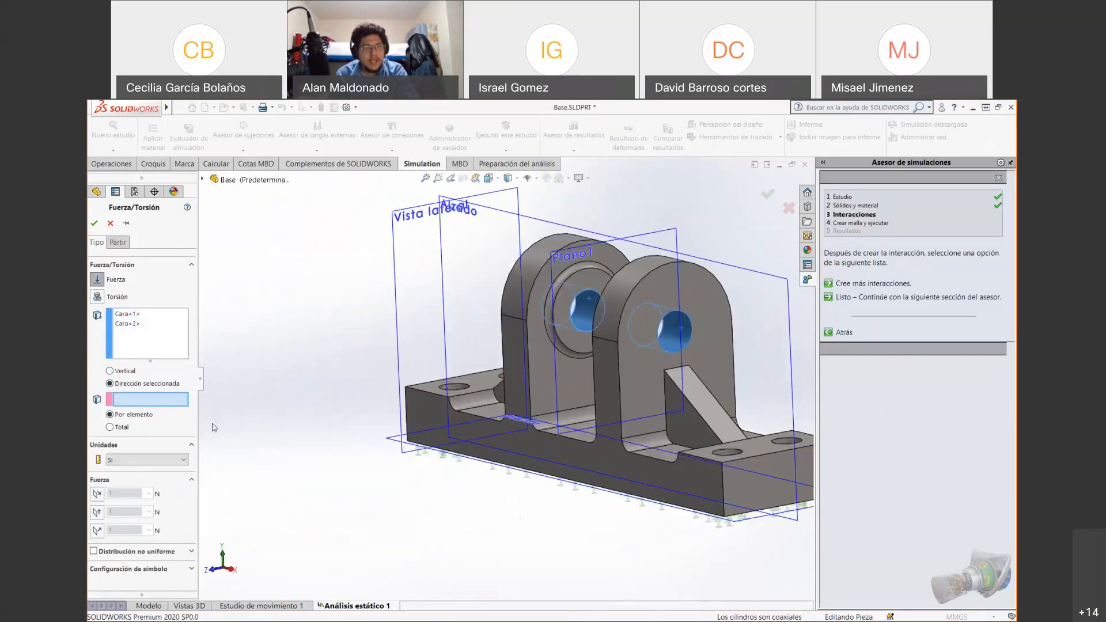
scroll(567, 411, "up", 3)
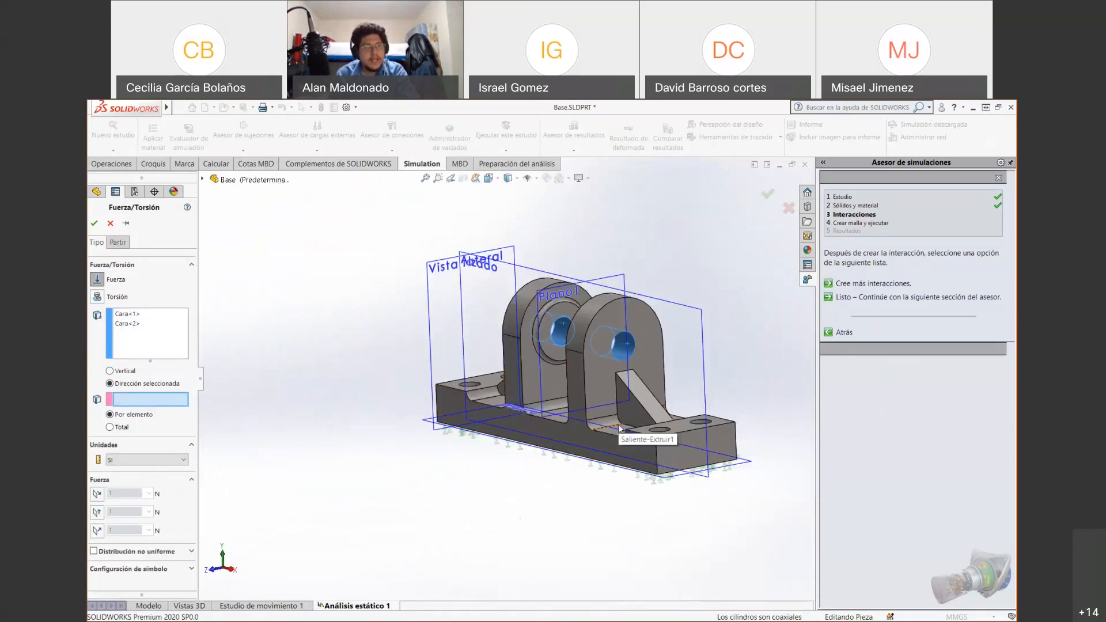
scroll(599, 414, "down", 4)
middle_click_drag(366, 337, 391, 316)
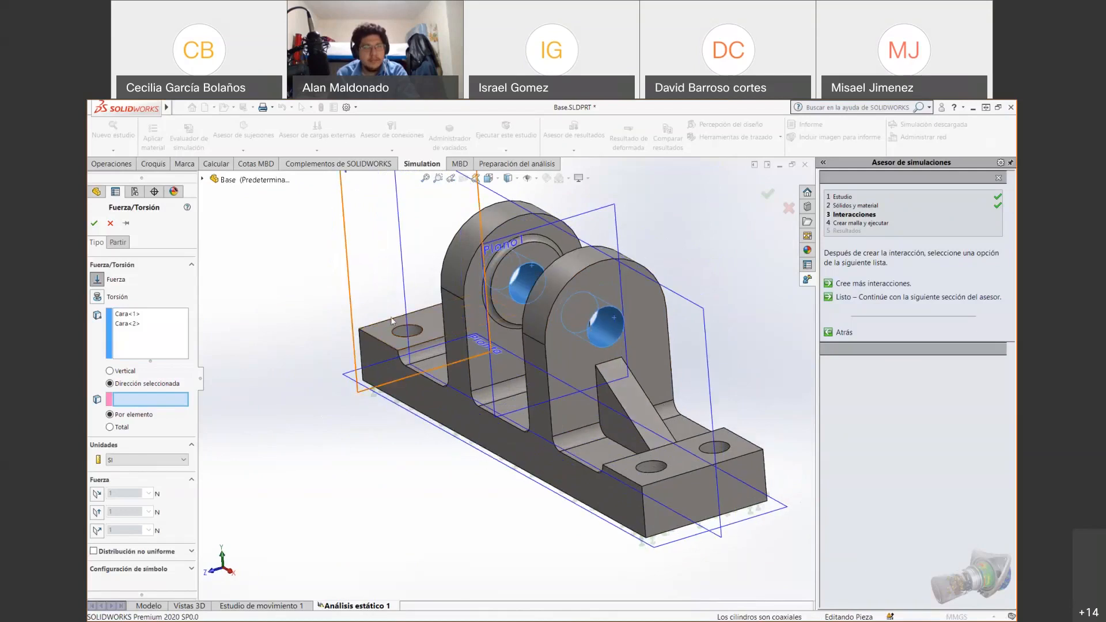
left_click(382, 321)
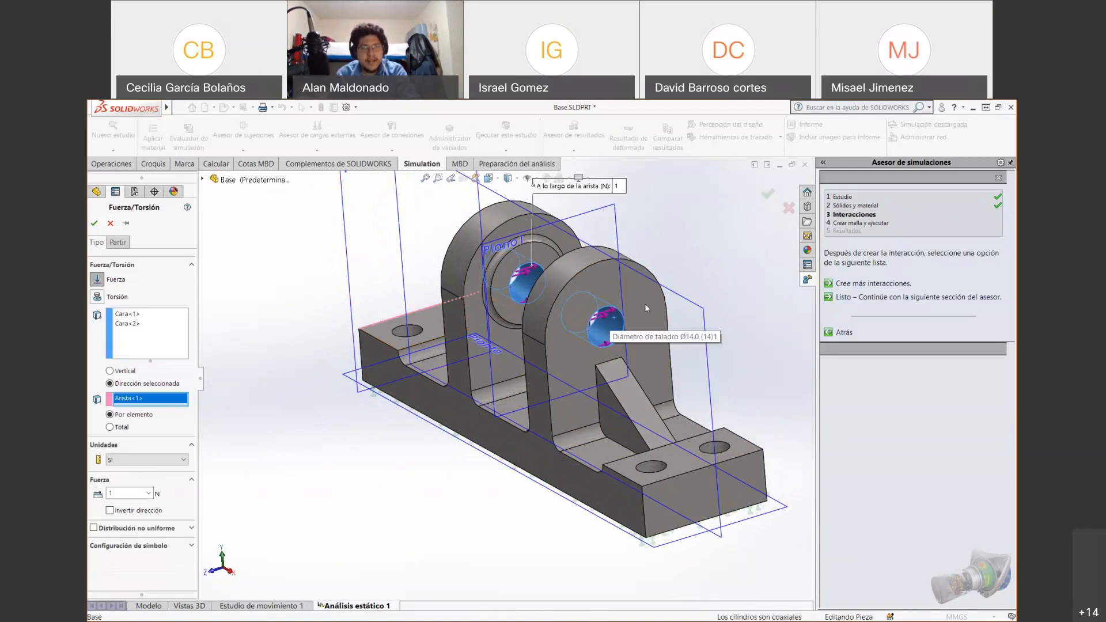
left_click(203, 179)
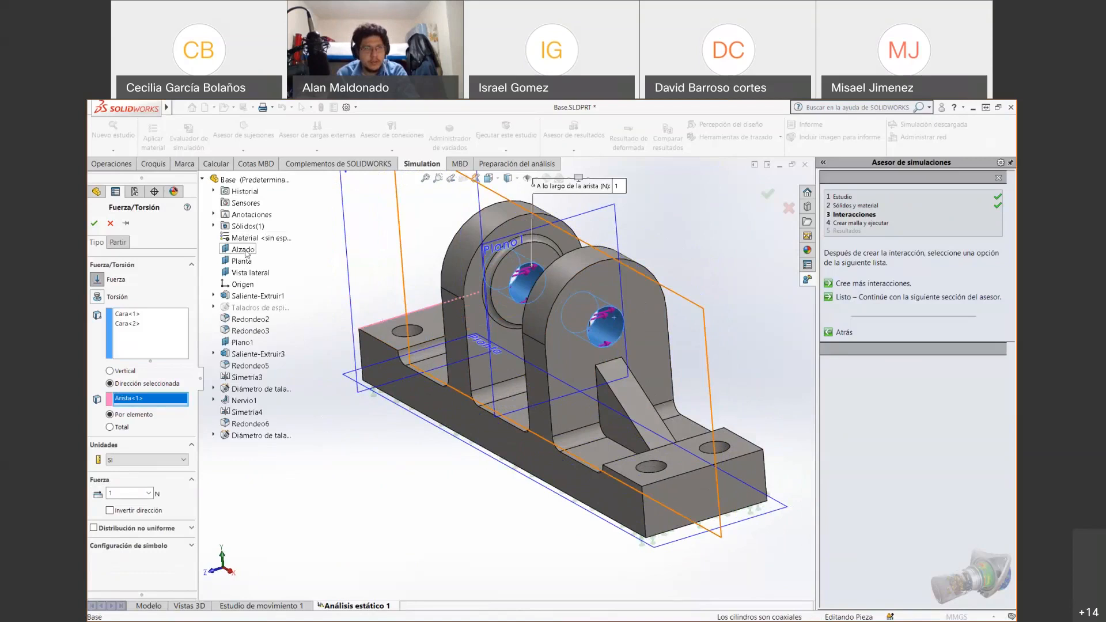
right_click(244, 251)
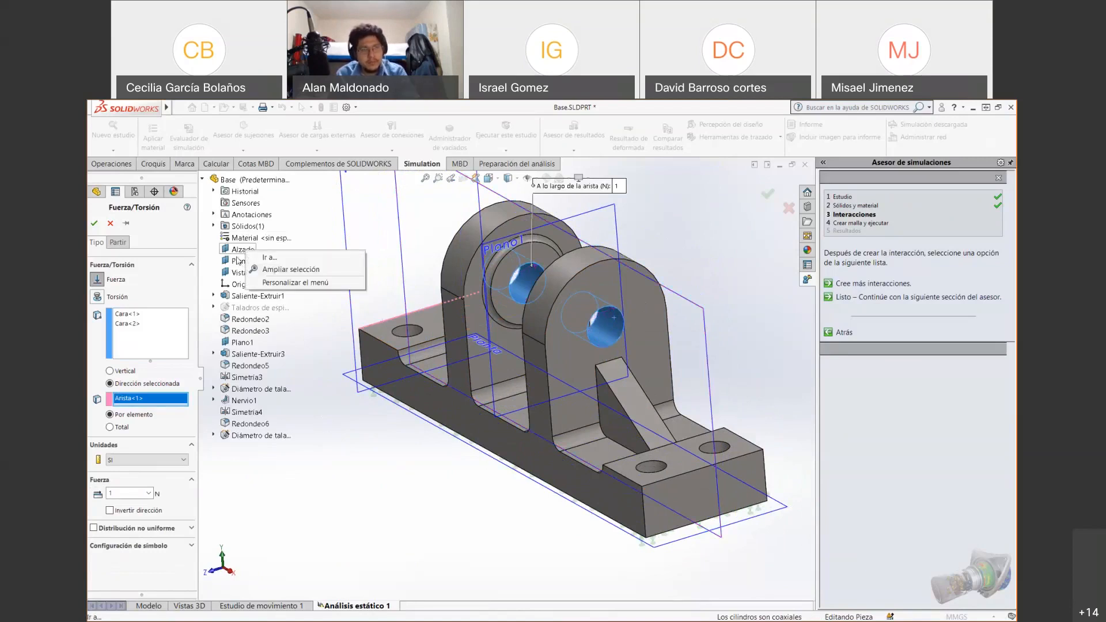
key("Escape")
key("Escape")
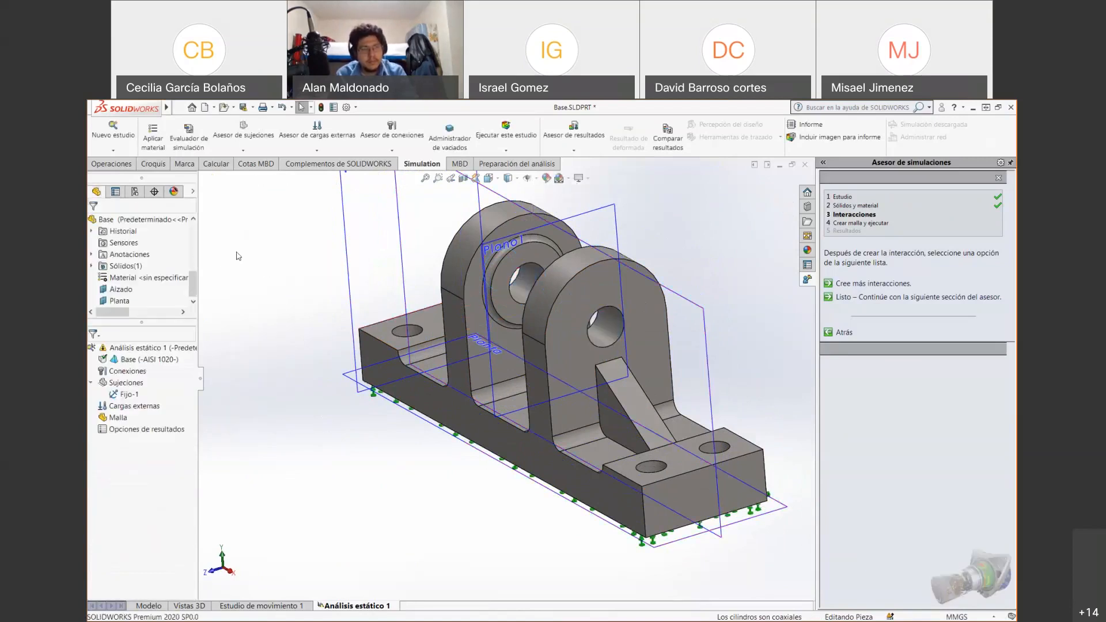
Hide the three reference planes Alzado, Planta and Vista lateral
scroll(186, 282, "down", 5)
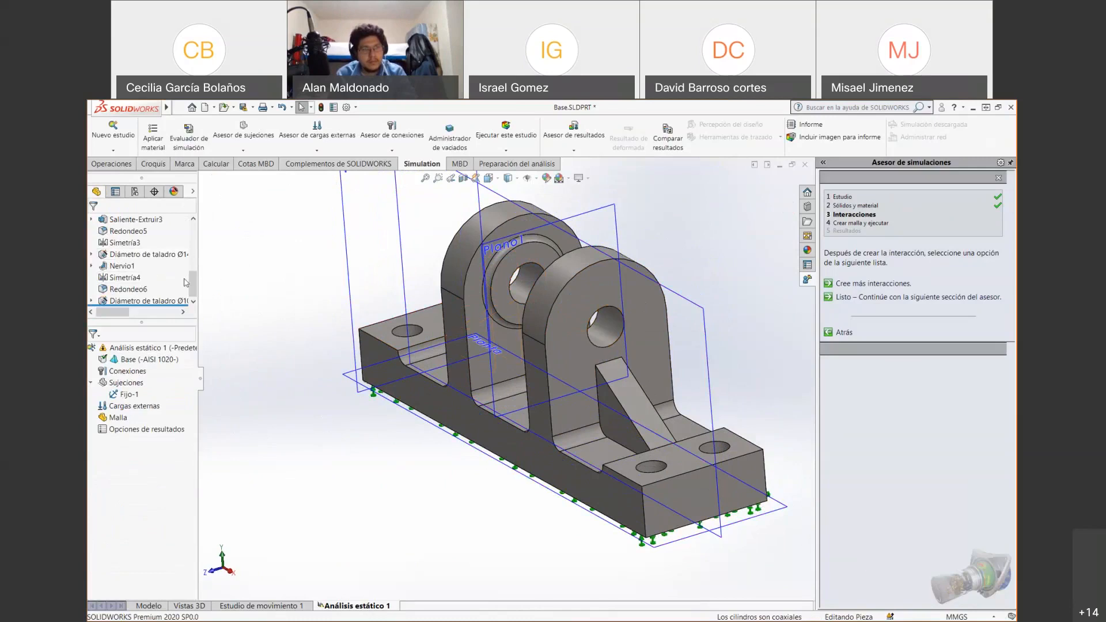
scroll(186, 282, "up", 4)
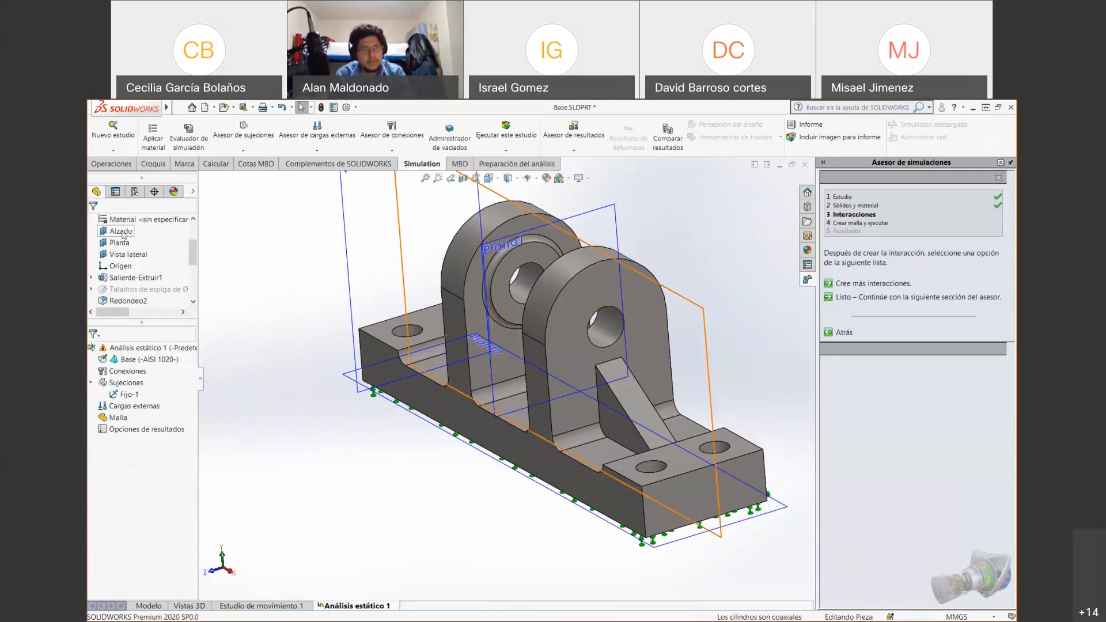
left_click(123, 233)
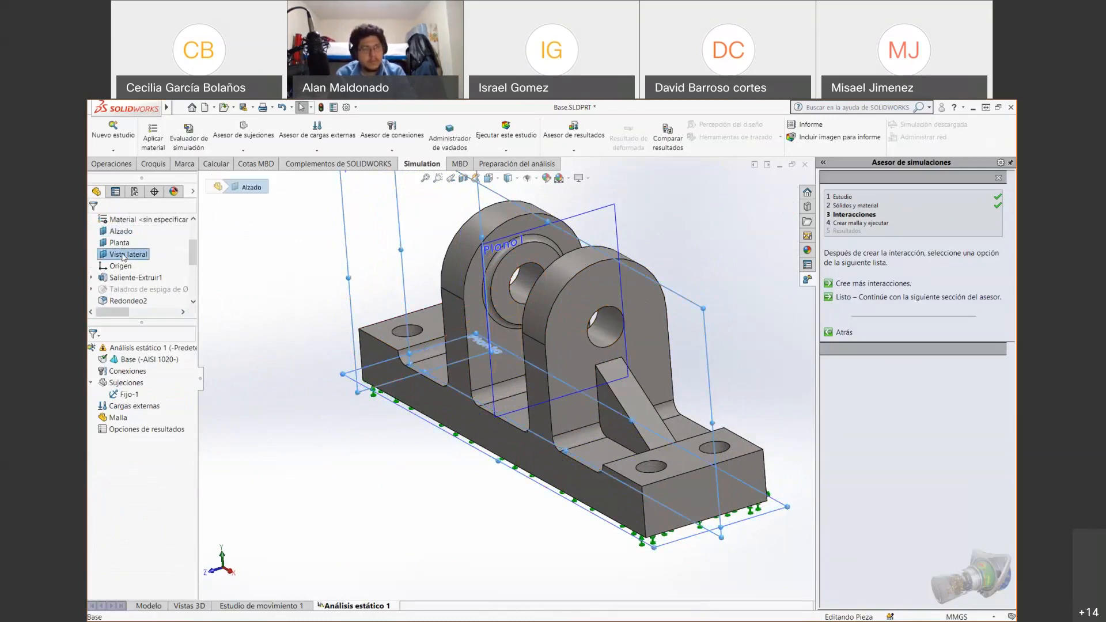
left_click(122, 255, "shift")
right_click(123, 255)
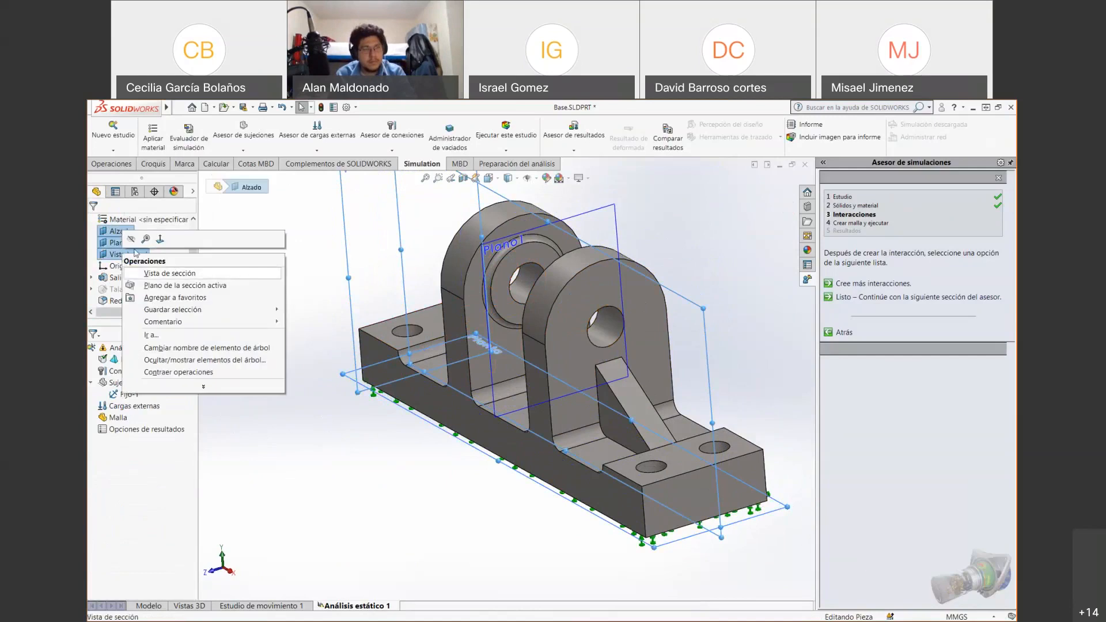
left_click(131, 240)
Hide the reference plane Plano1 between the two lugs
left_click_drag(193, 253, 193, 287)
scroll(115, 268, "up", 5)
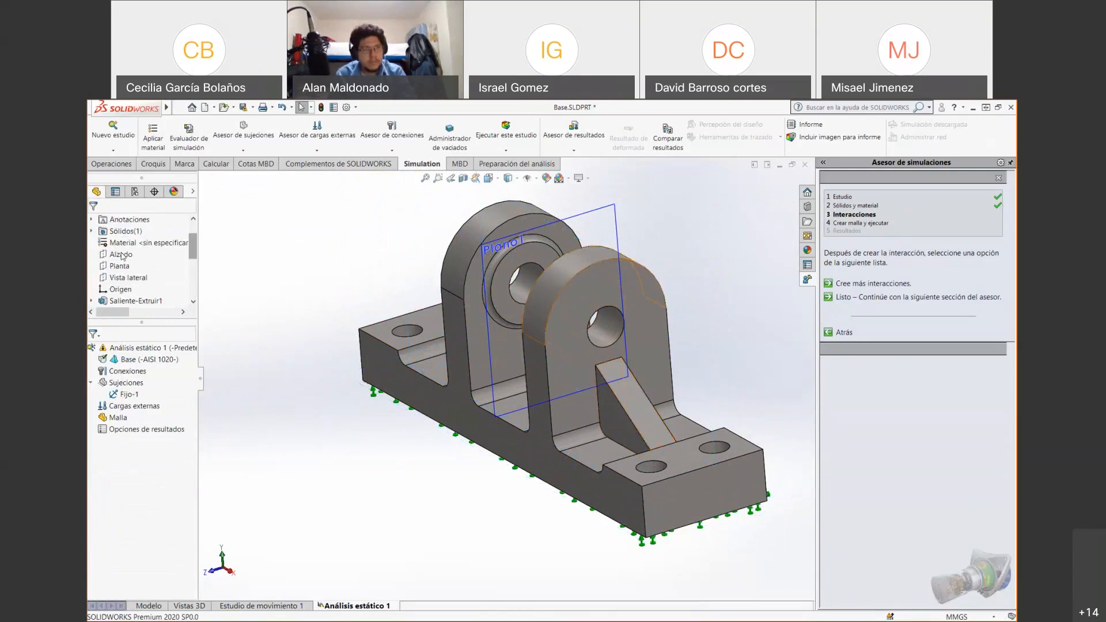
scroll(122, 258, "down", 3)
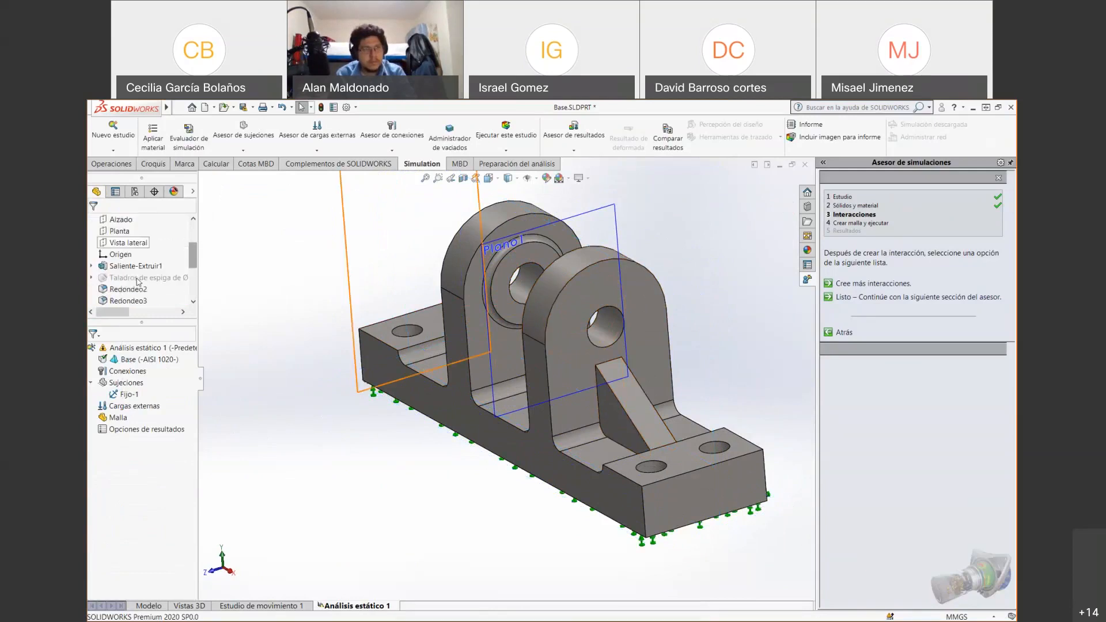
scroll(138, 282, "down", 5)
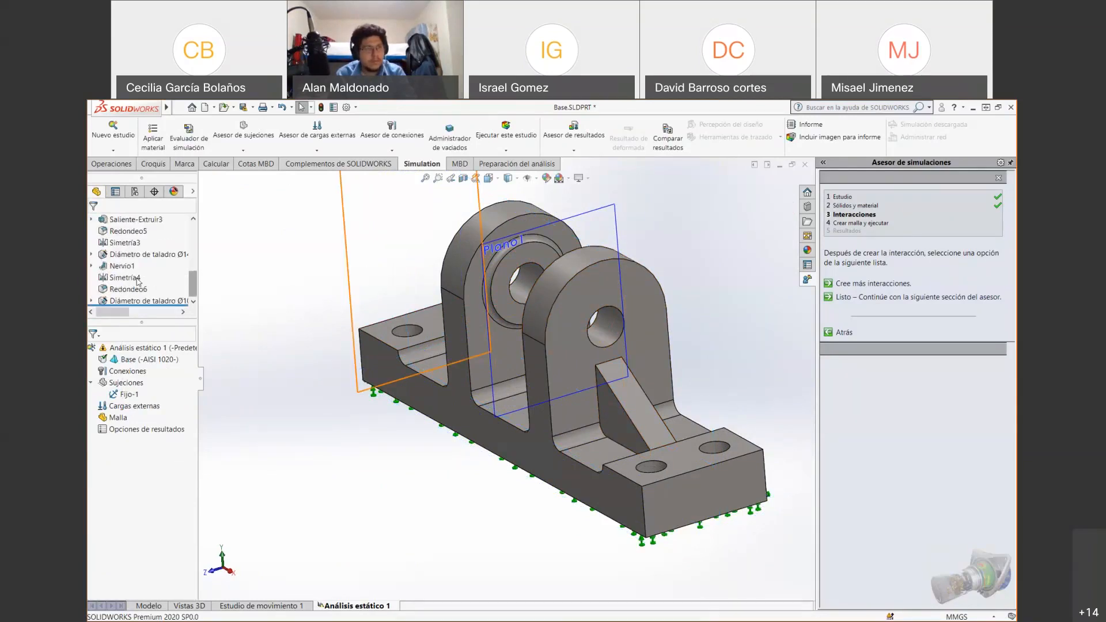
left_click_drag(137, 322, 137, 366)
left_click(596, 216)
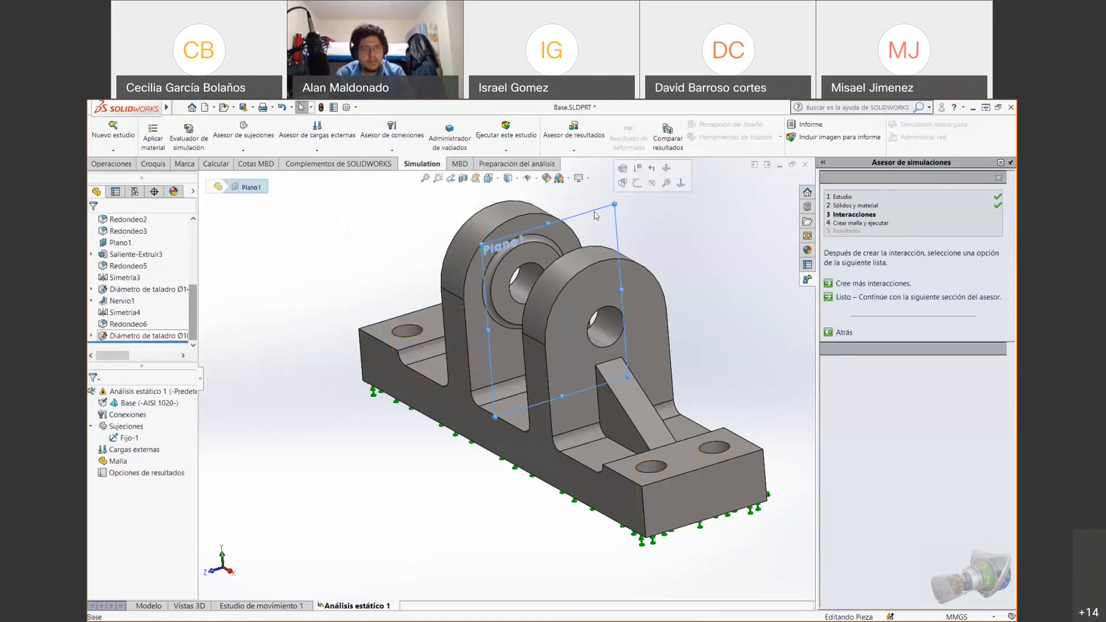
right_click(596, 216)
left_click(634, 198)
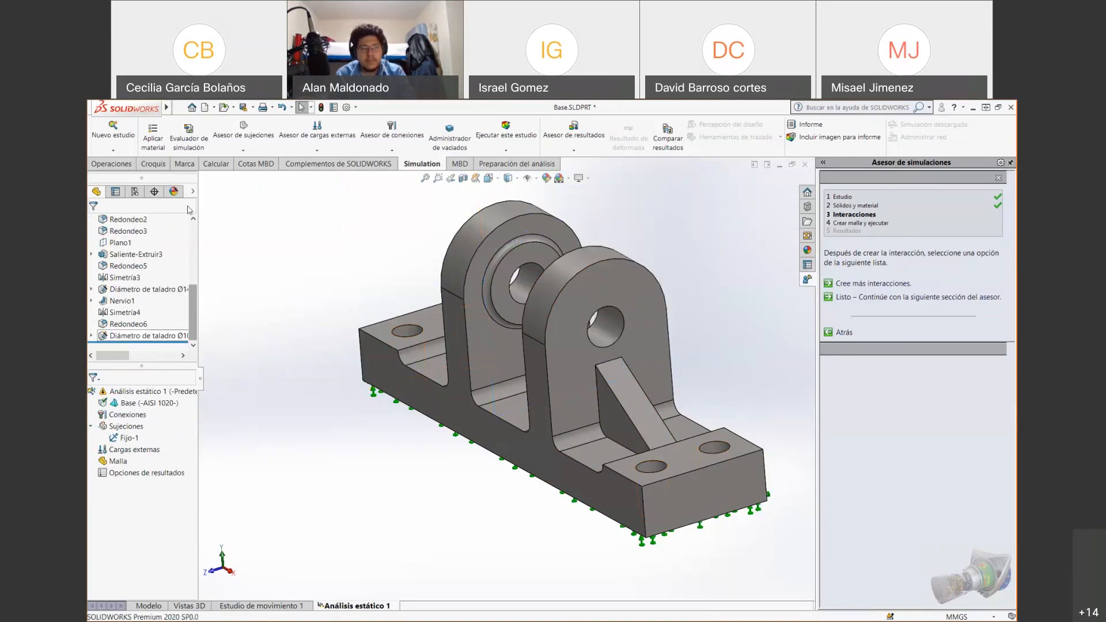
Start a new external force load on the cylindrical faces of both lug holes
left_click(330, 130)
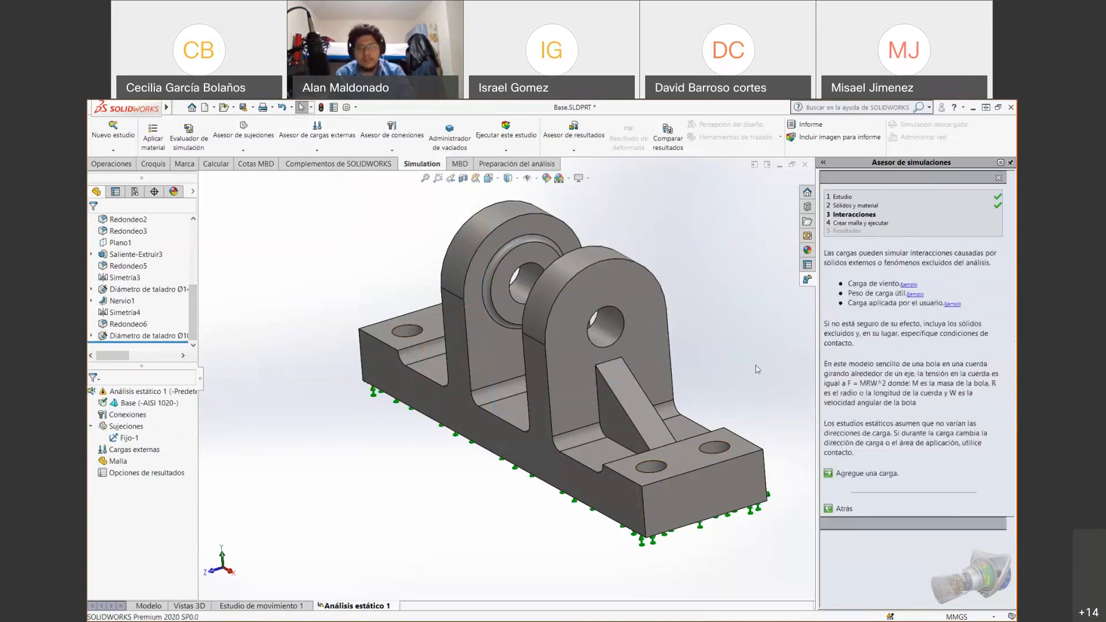
left_click(882, 473)
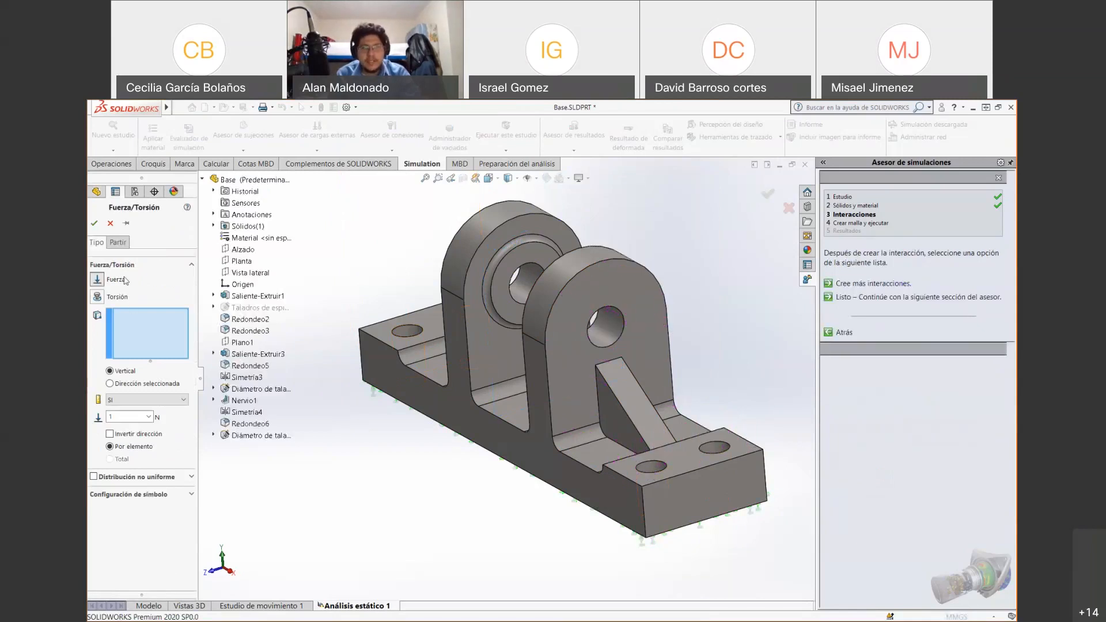
left_click(616, 331)
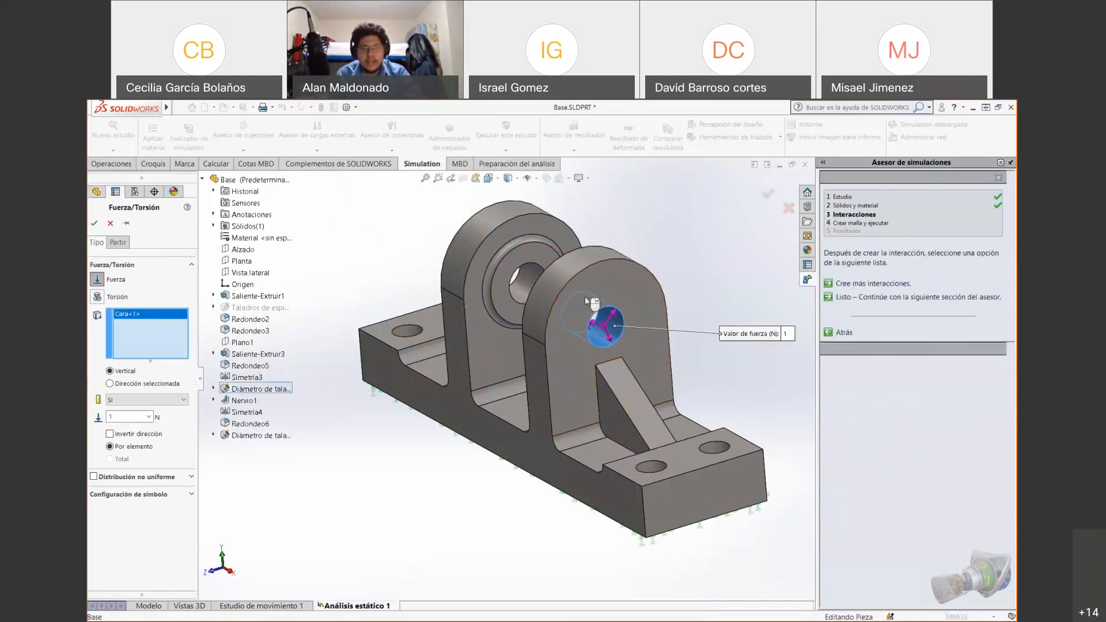
left_click(533, 285)
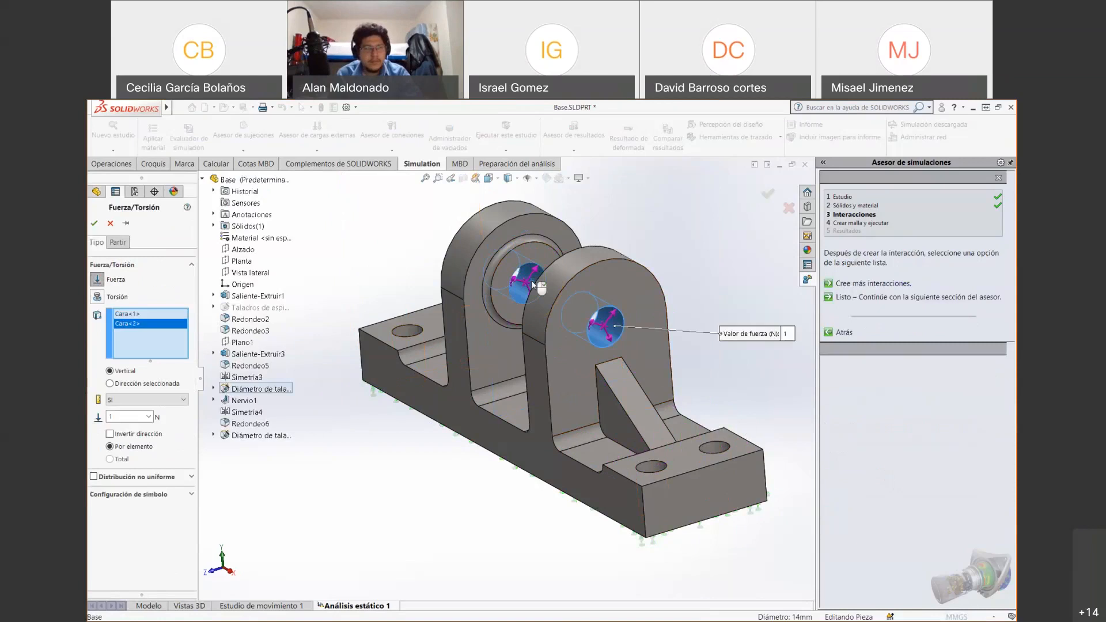
Direct the force along the short upper edge at the base's far end and reverse its direction
left_click(114, 385)
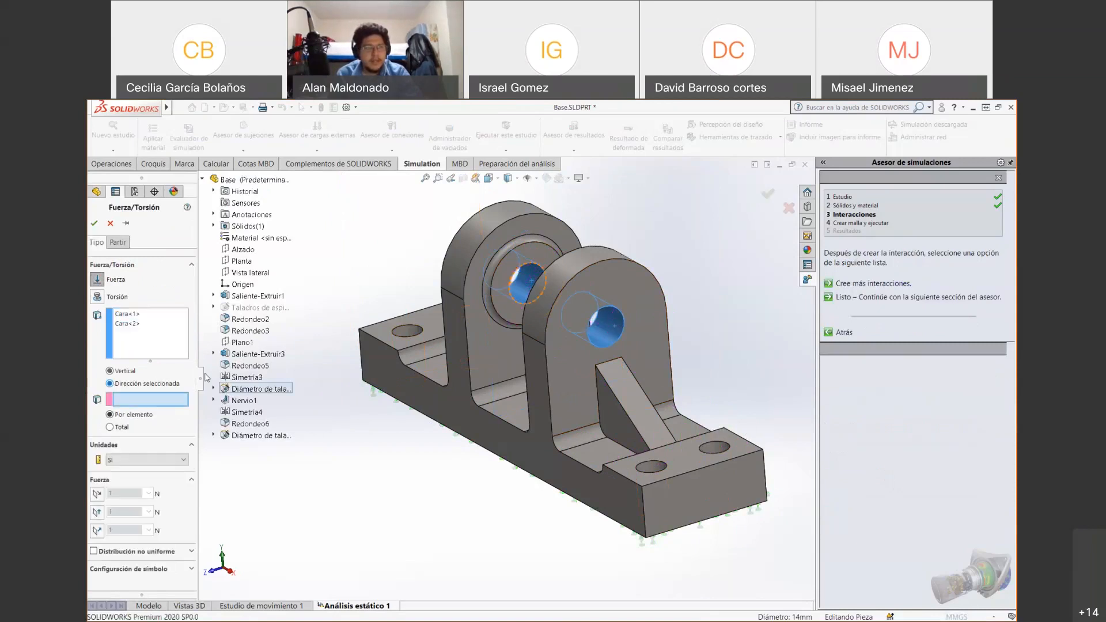
left_click(397, 319)
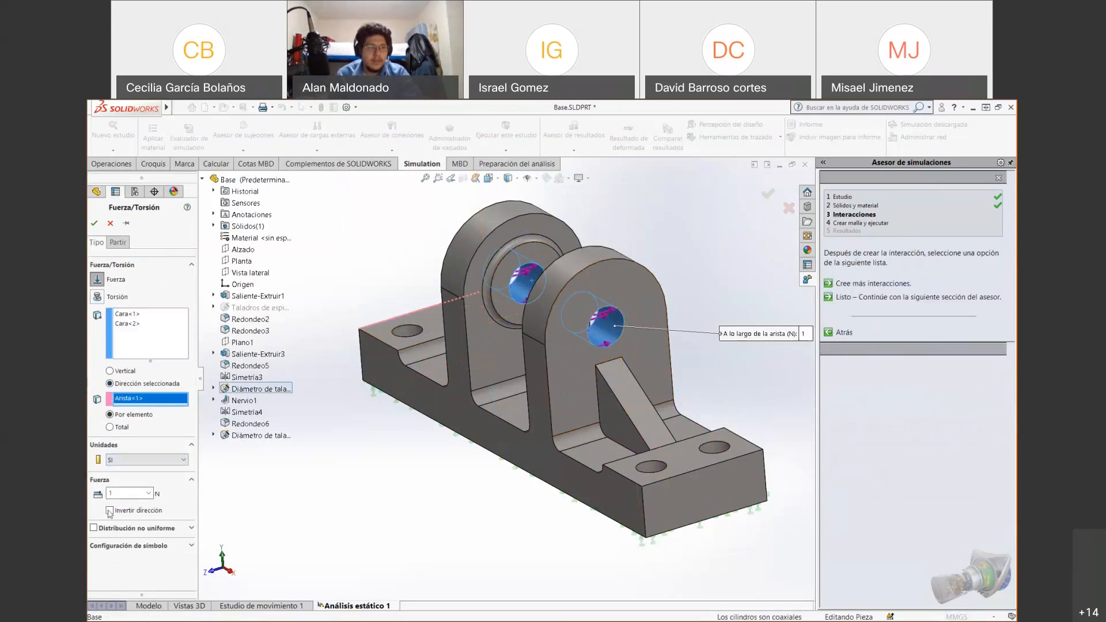
left_click(131, 503)
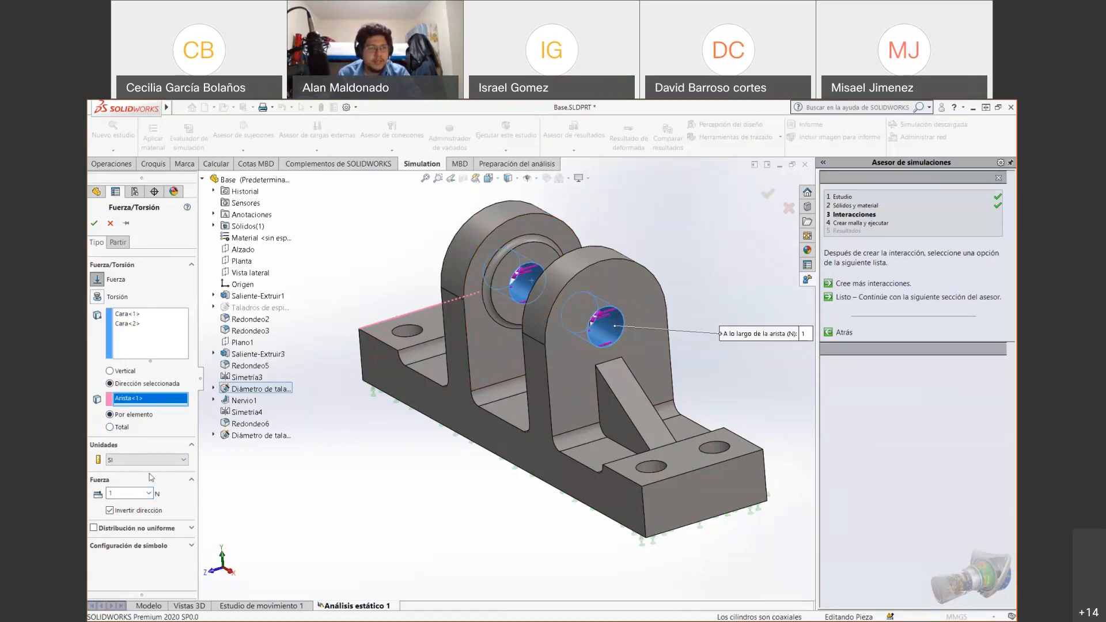
left_click(181, 546)
scroll(193, 489, "down", 1)
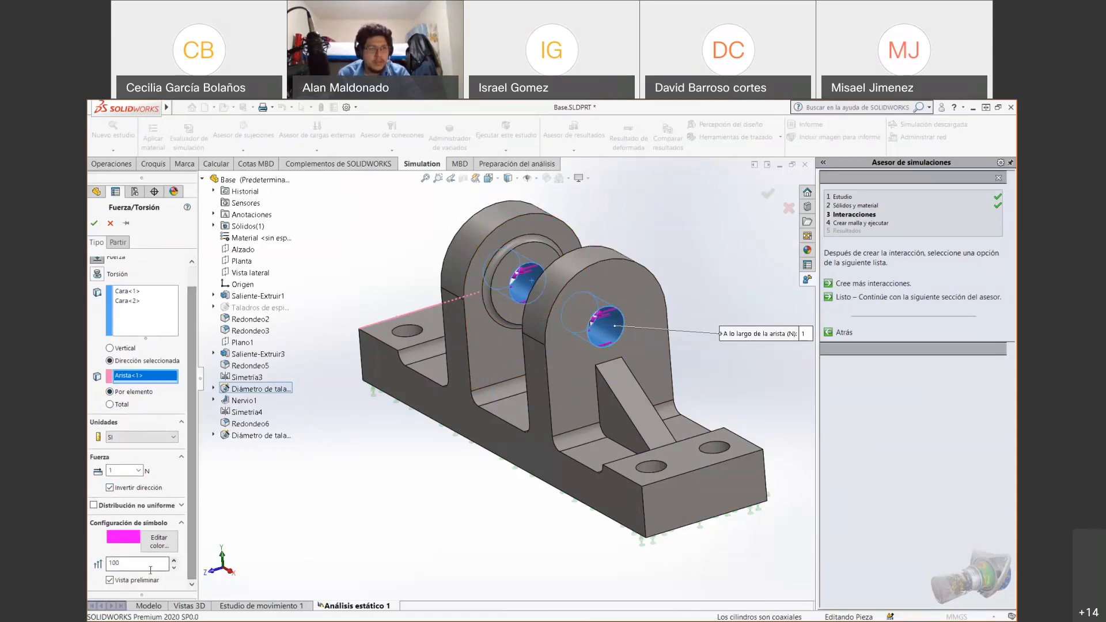
left_click(181, 523)
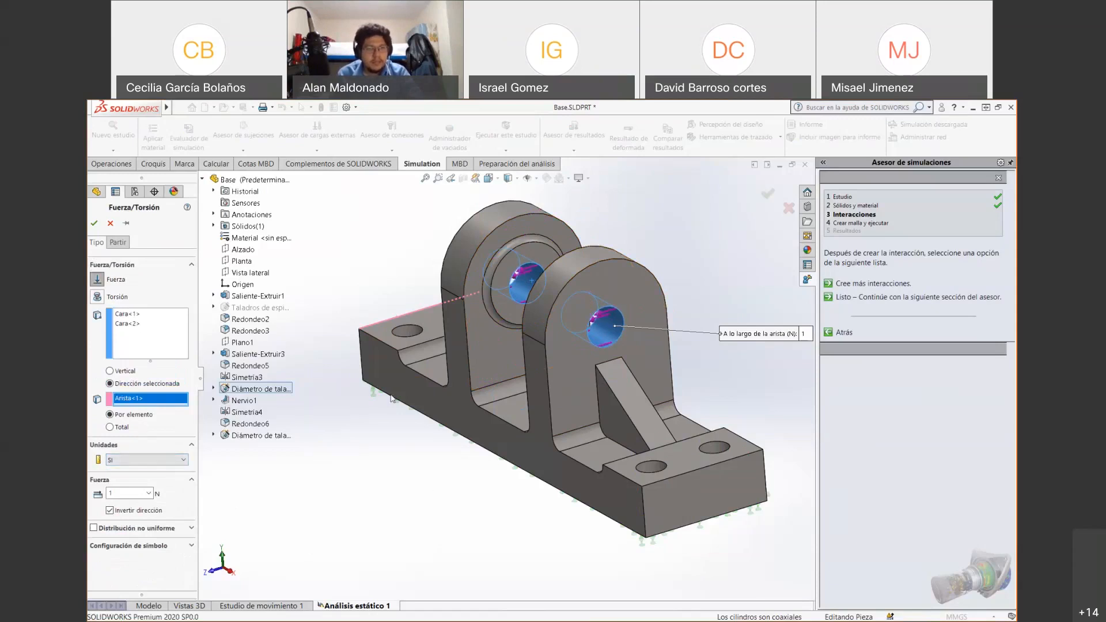
Apply the force as a total over both hole faces and set its value to 2500 N
left_click(110, 428)
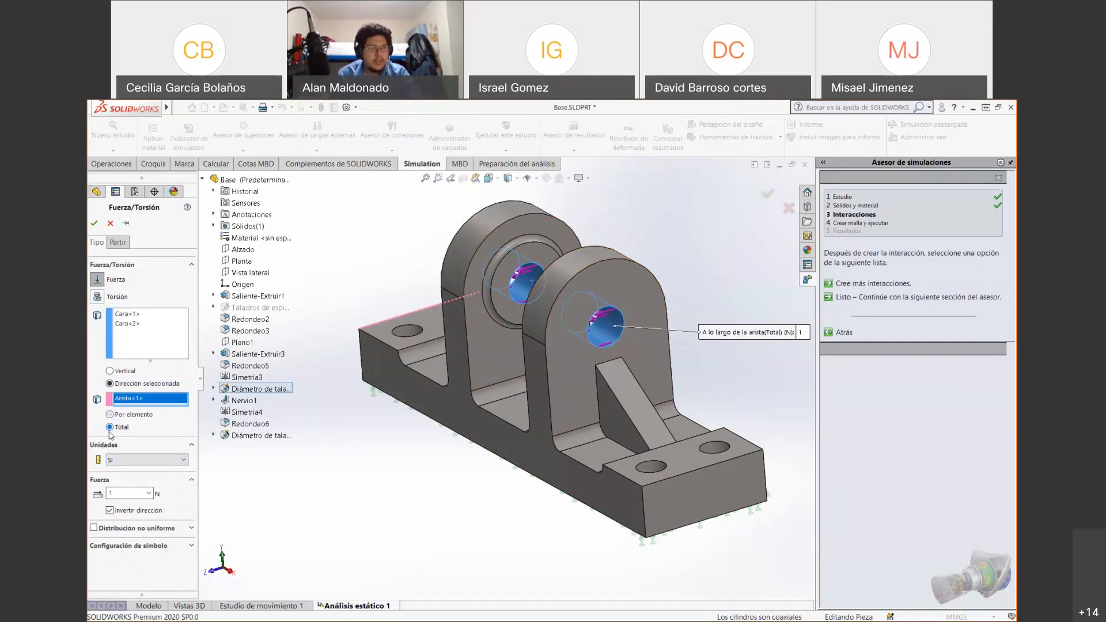
double_click(136, 489)
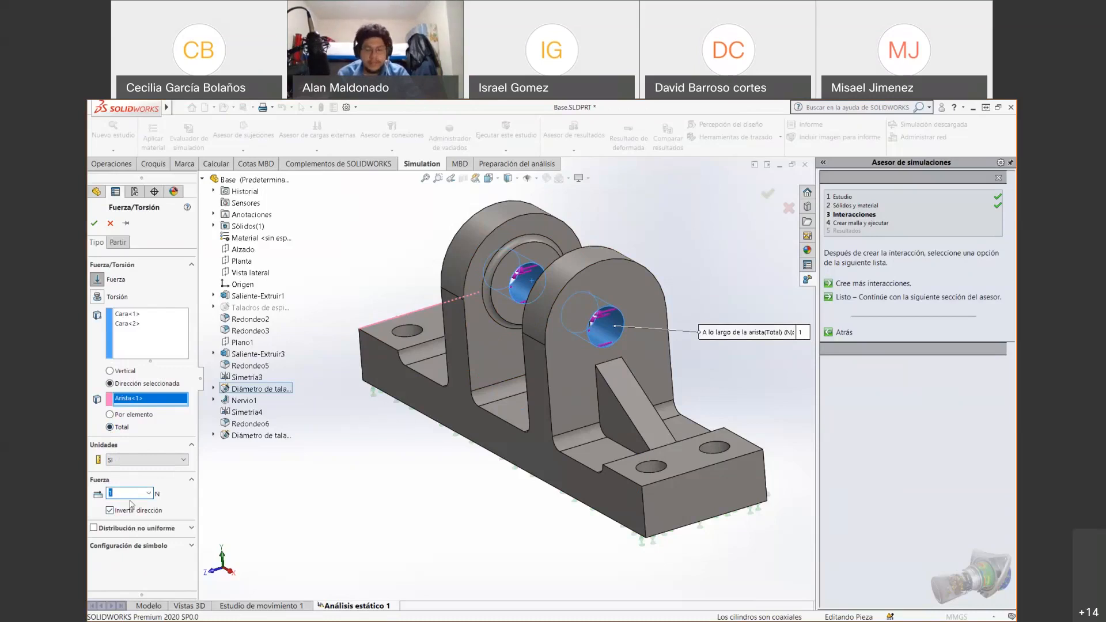
type("2500")
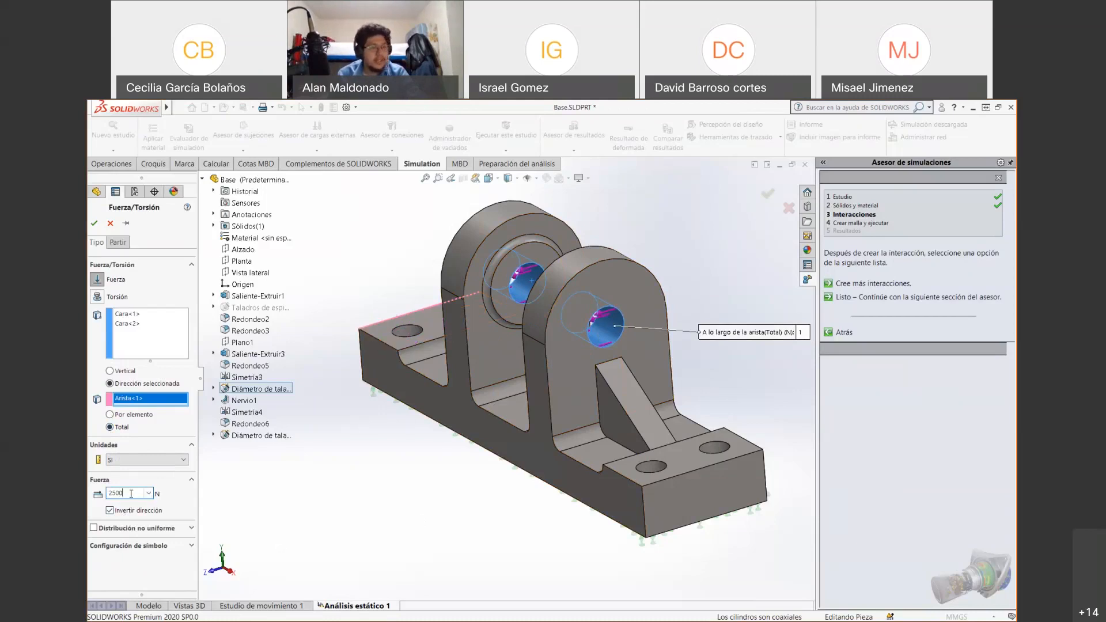
Check the non-uniform distribution options without enabling them and accept the force load on both lug holes
left_click(193, 529)
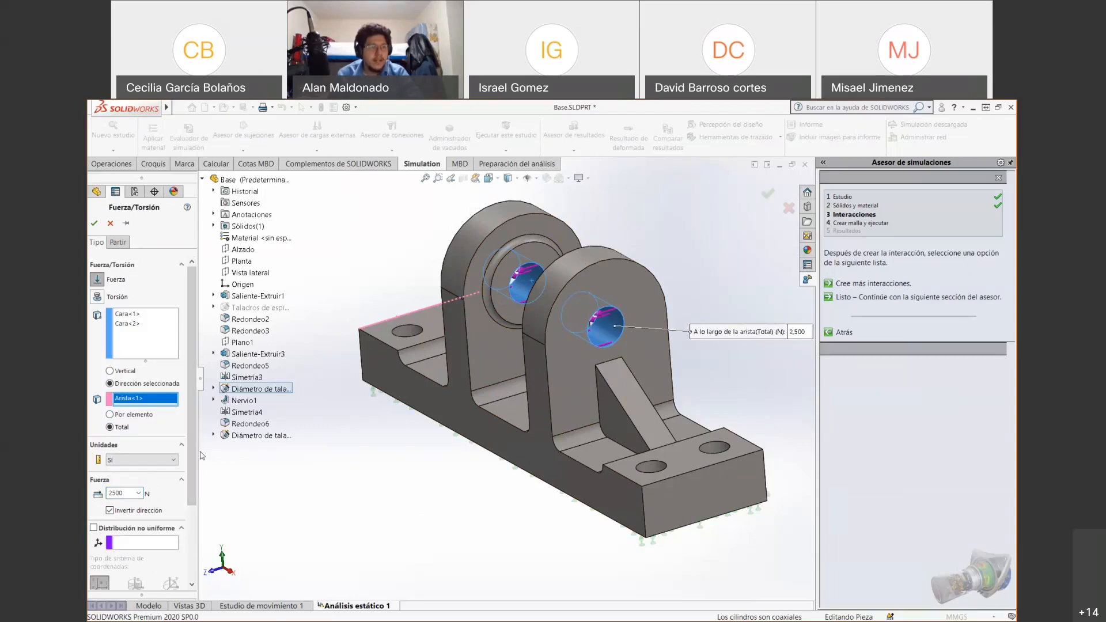
scroll(138, 556, "down", 2)
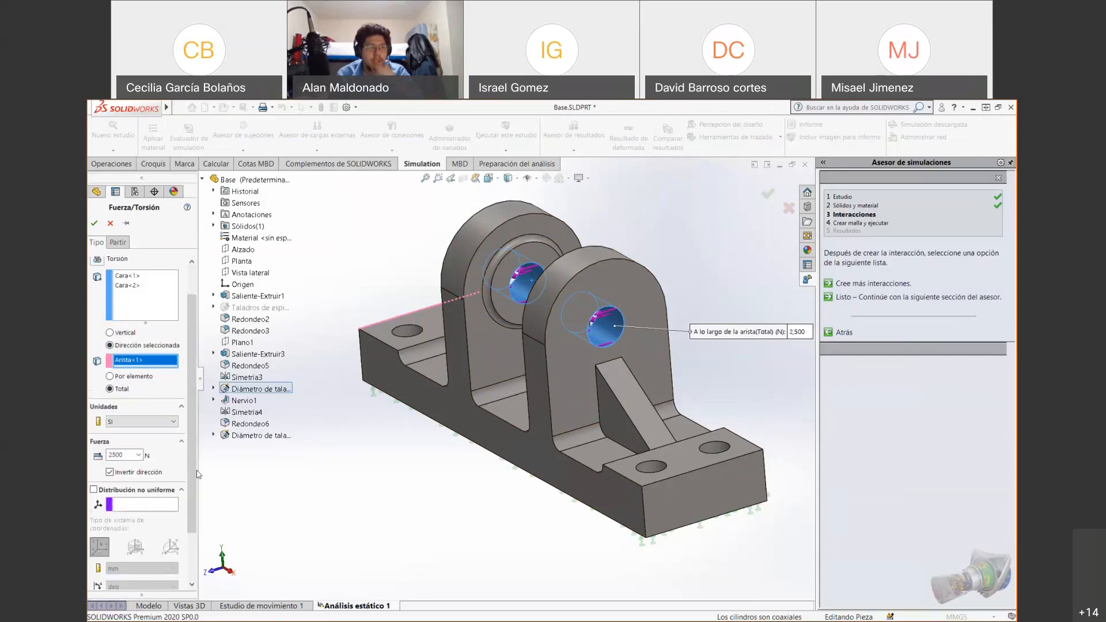
scroll(144, 533, "down", 3)
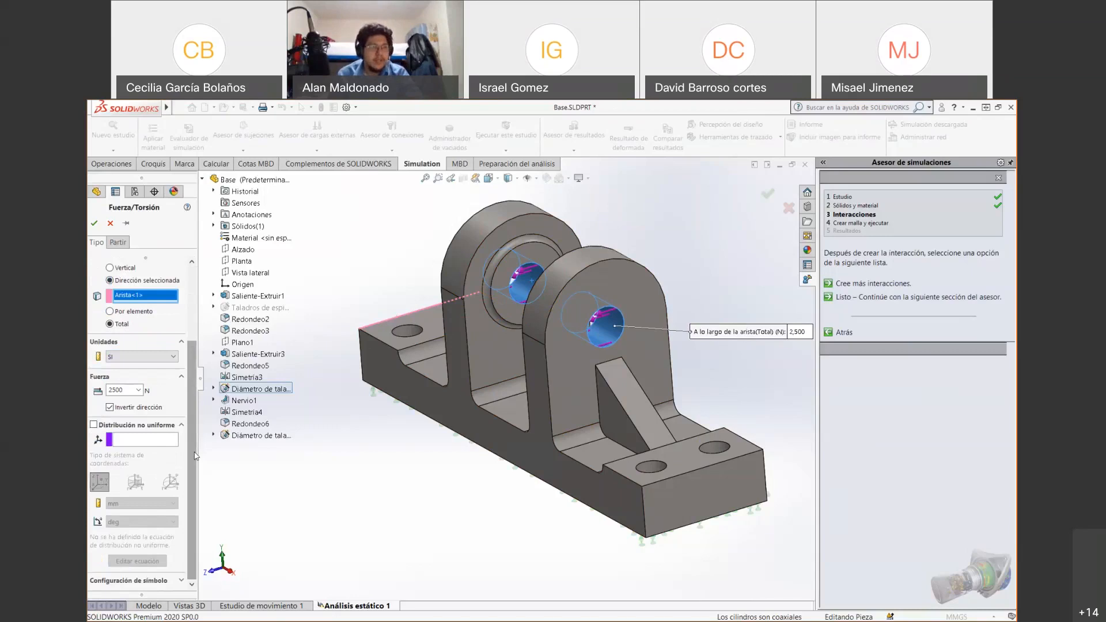
left_click(182, 425)
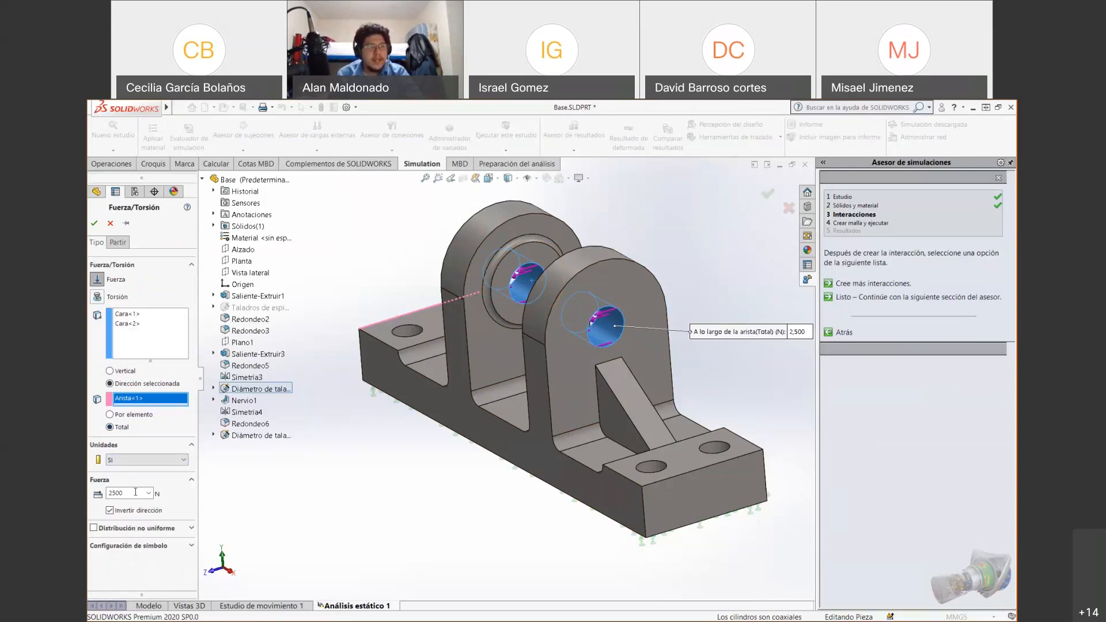
left_click(94, 225)
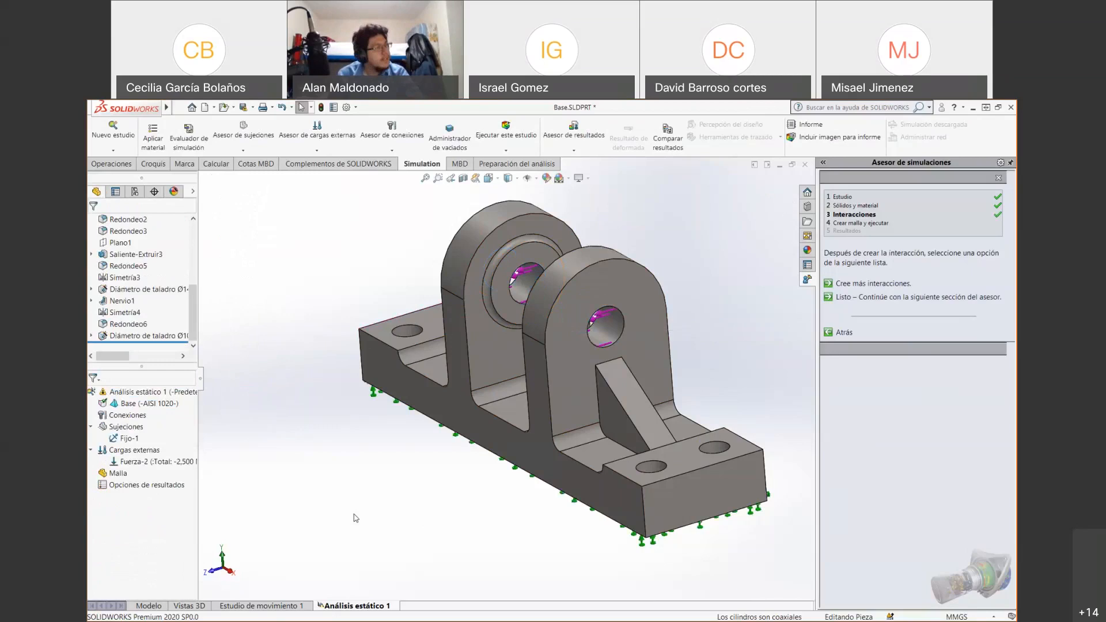
left_click(154, 465)
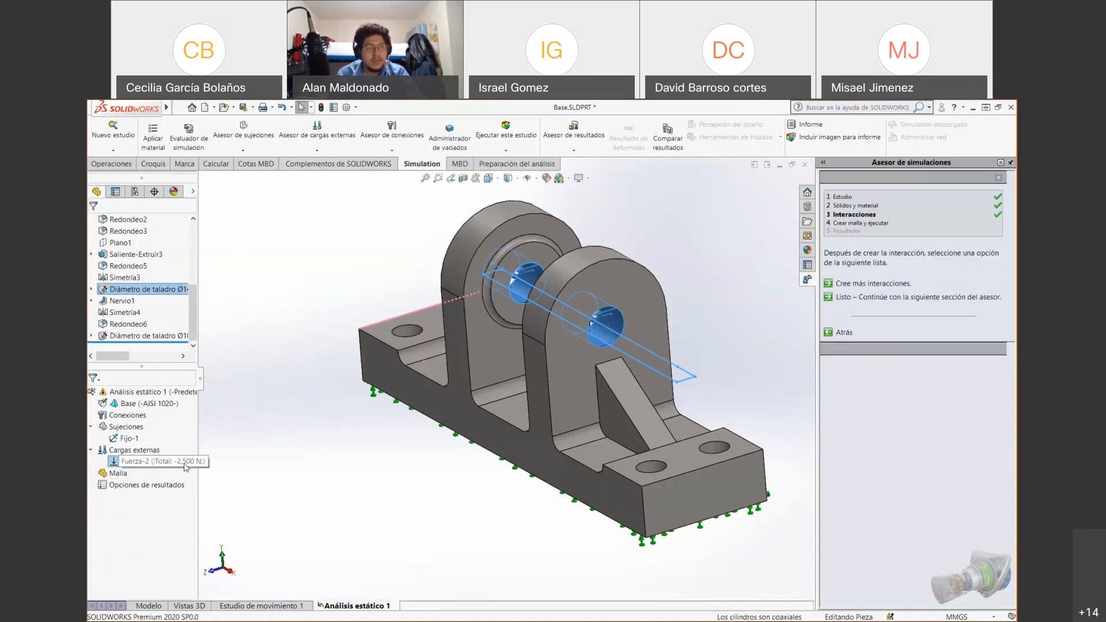
left_click(300, 491)
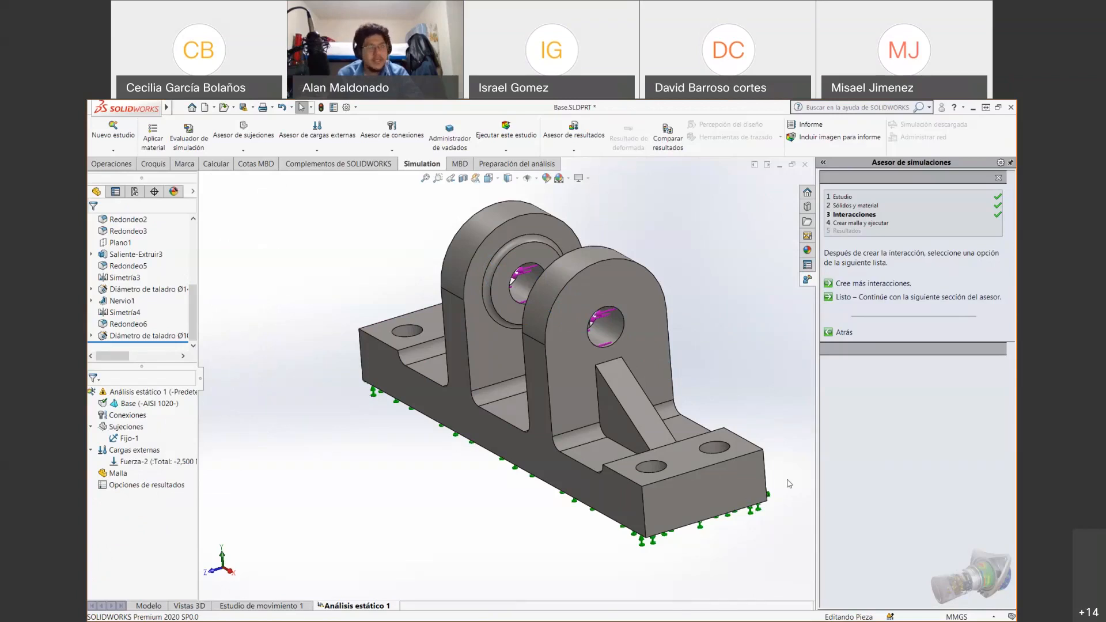
scroll(783, 410, "down", 3)
scroll(493, 344, "up", 4)
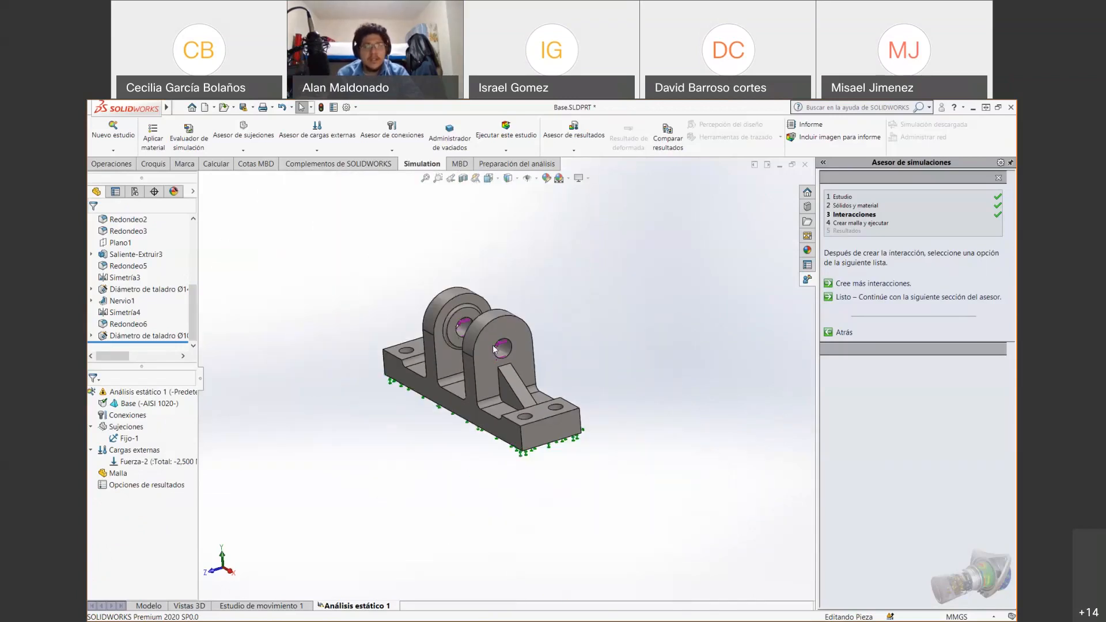
scroll(479, 338, "down", 2)
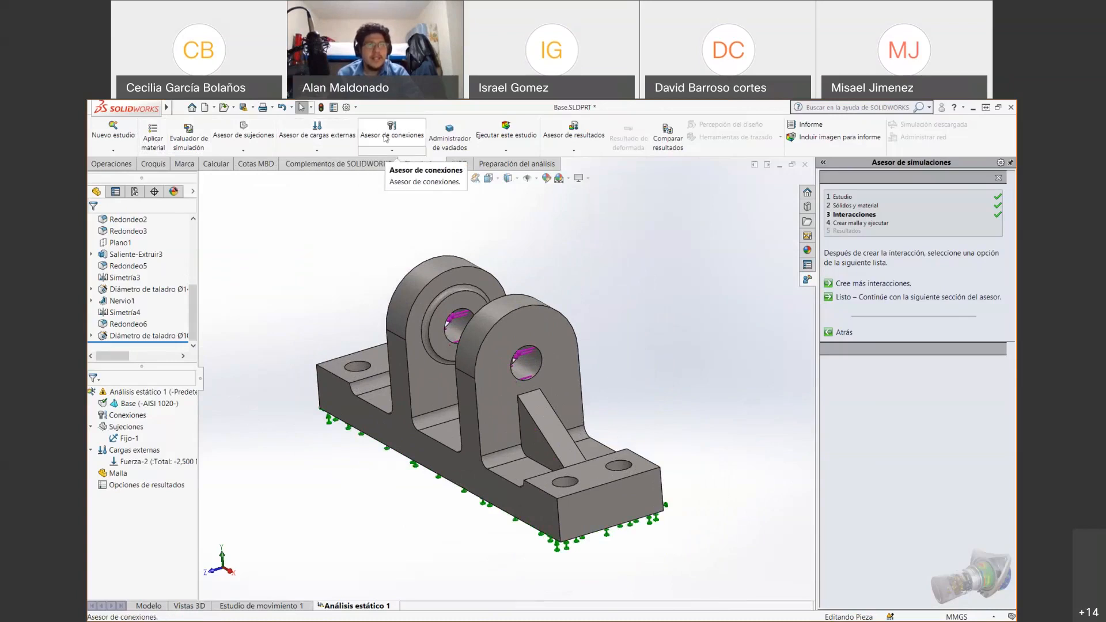
left_click(399, 151)
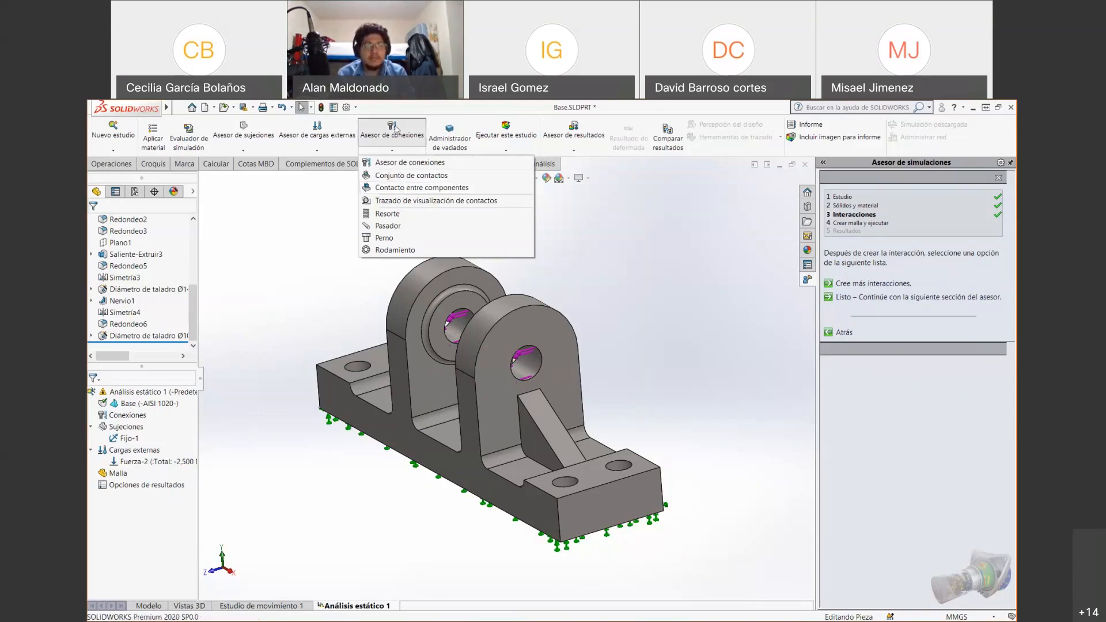
left_click(613, 226)
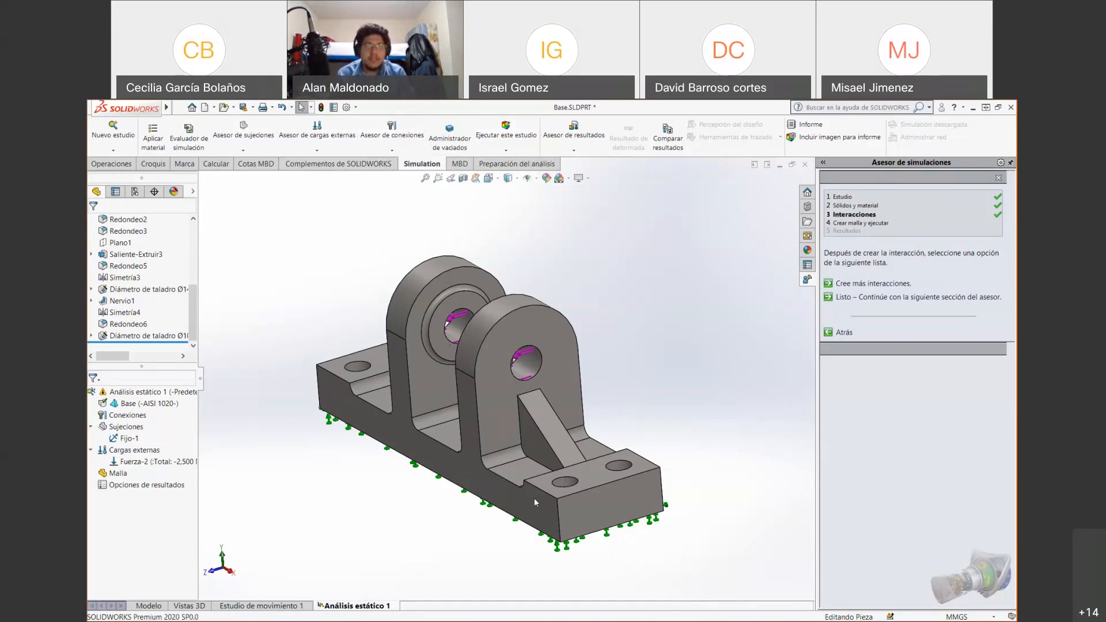
left_click(115, 474)
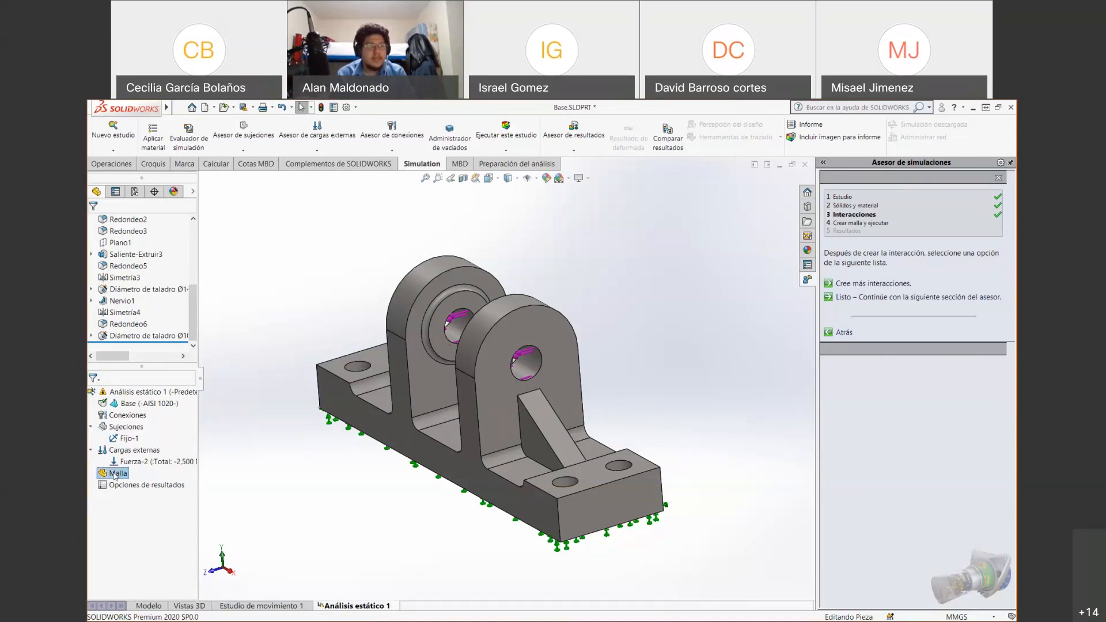
right_click(115, 476)
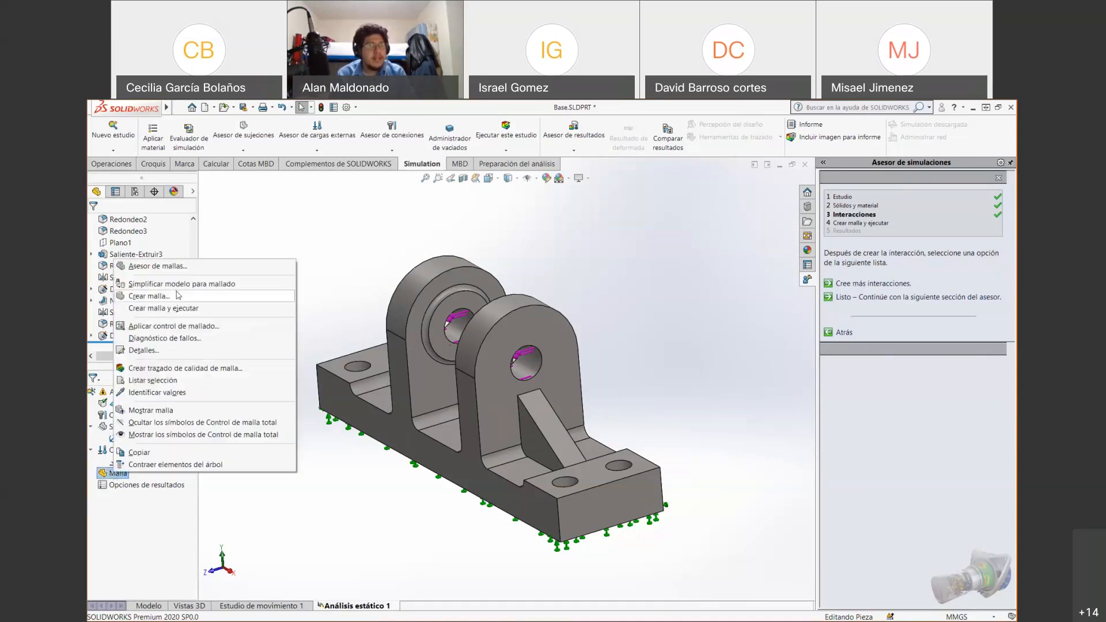
left_click(663, 259)
left_click(670, 260)
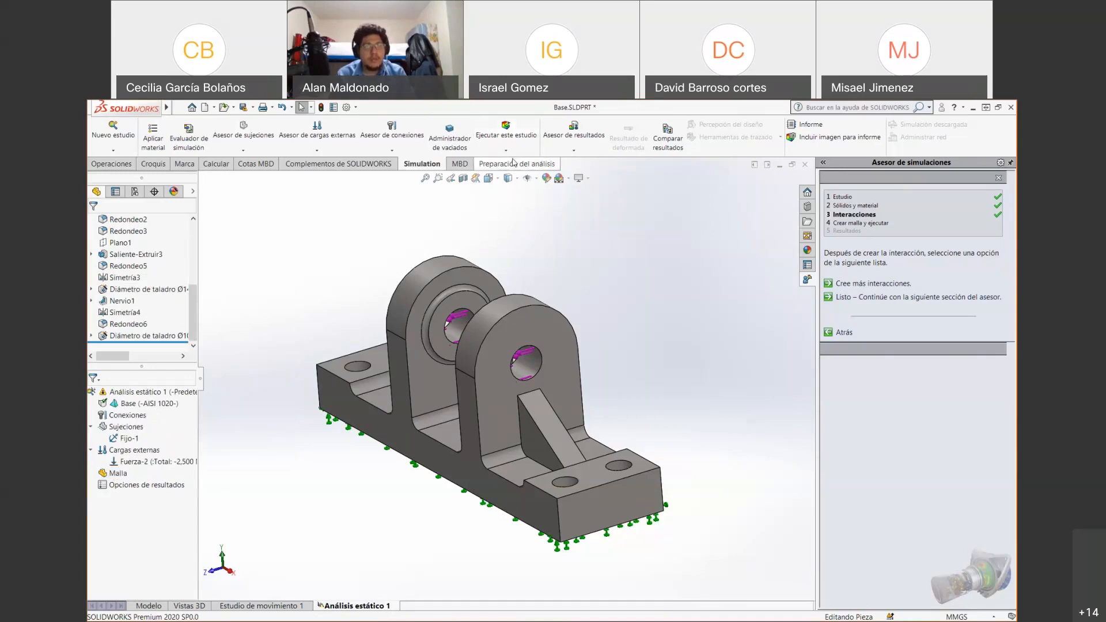
Create the bracket's solid mesh with the density midway between coarse and fine, and inspect it around the lug holes
left_click(506, 150)
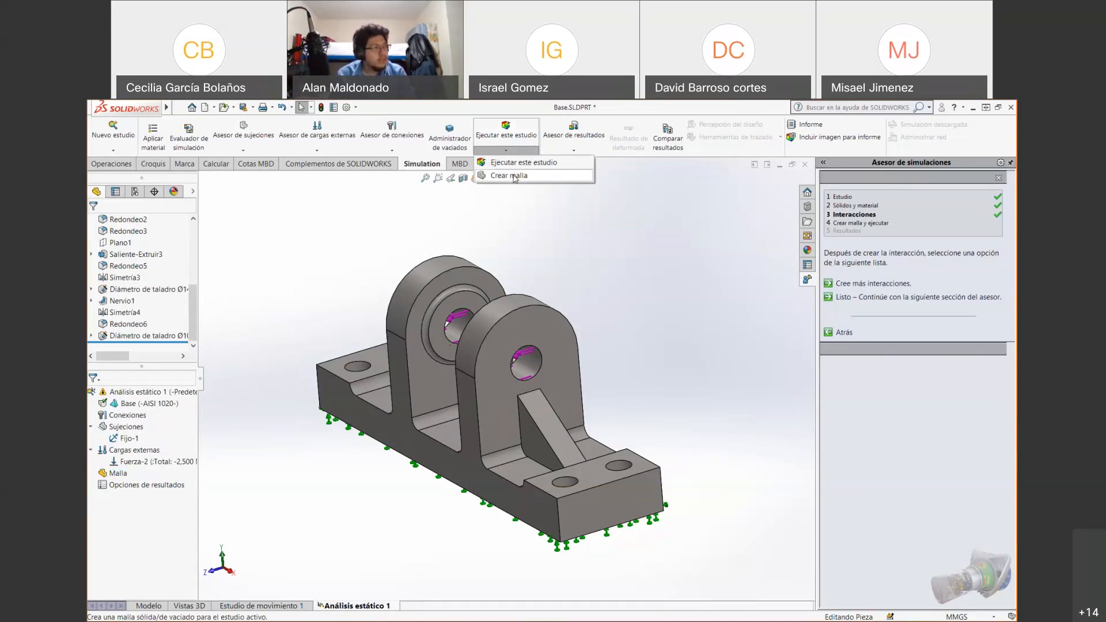
left_click(514, 176)
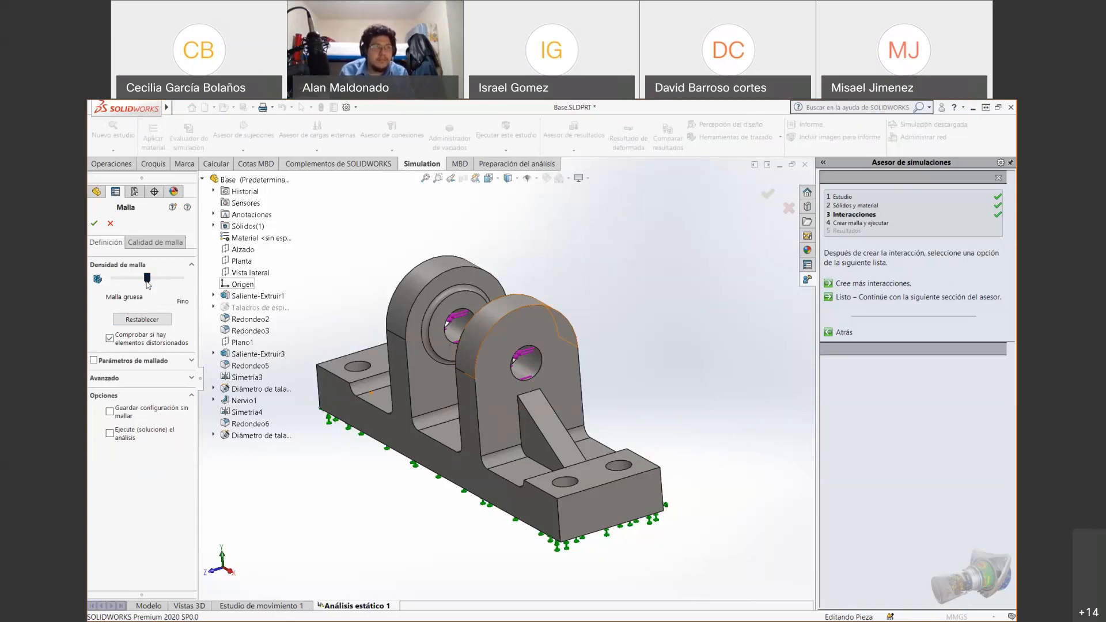
left_click(94, 224)
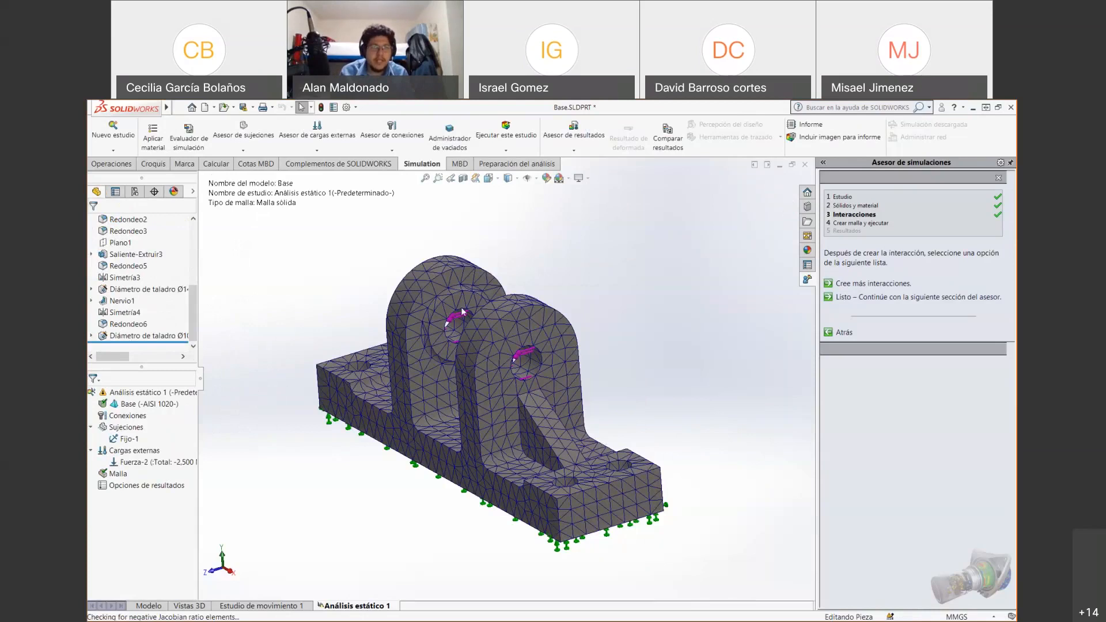
scroll(448, 306, "up", 1)
scroll(447, 306, "down", 4)
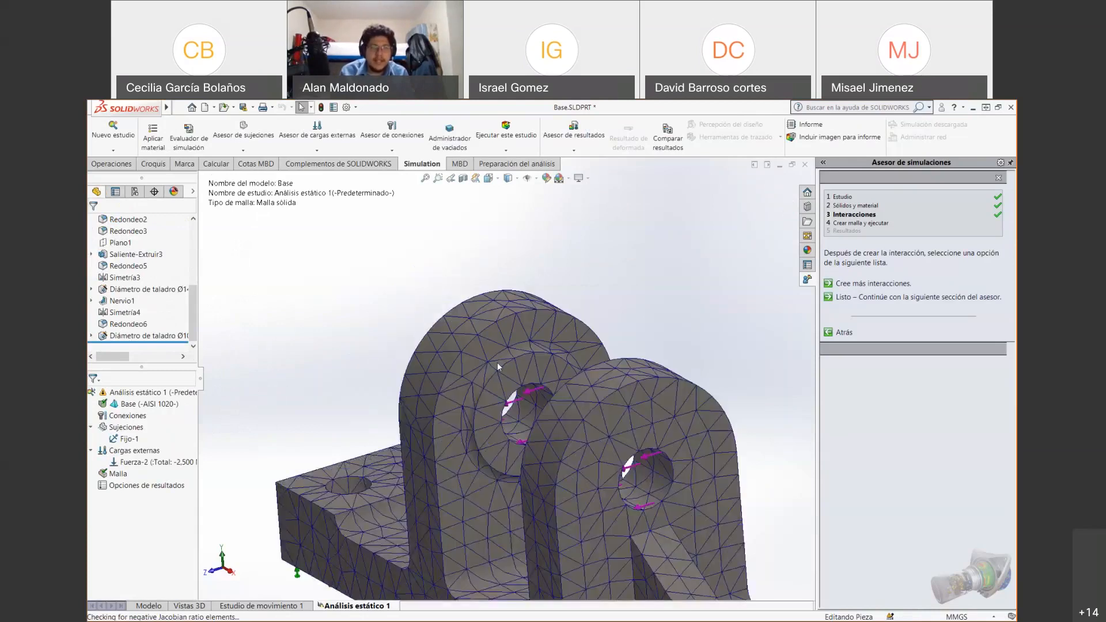
scroll(496, 362, "down", 3)
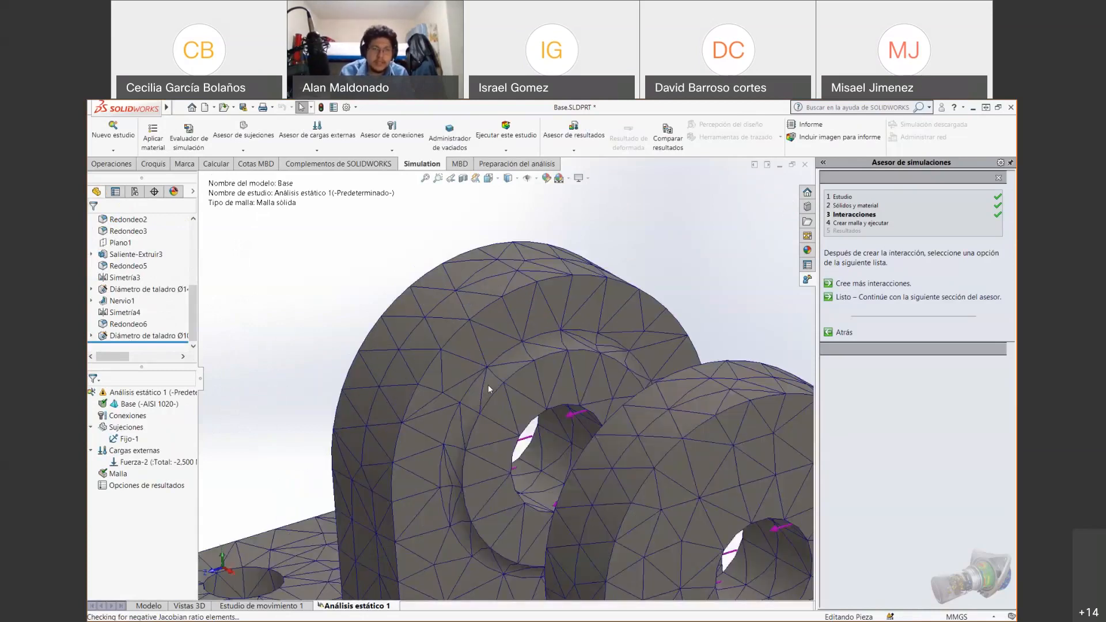
scroll(554, 501, "up", 8)
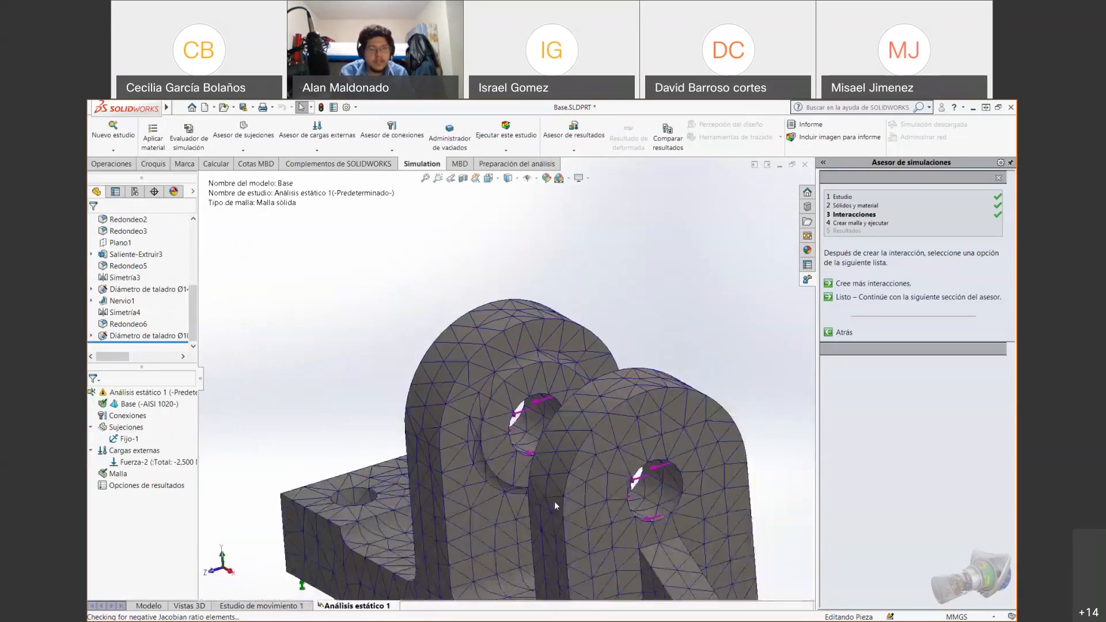
scroll(563, 514, "down", 3)
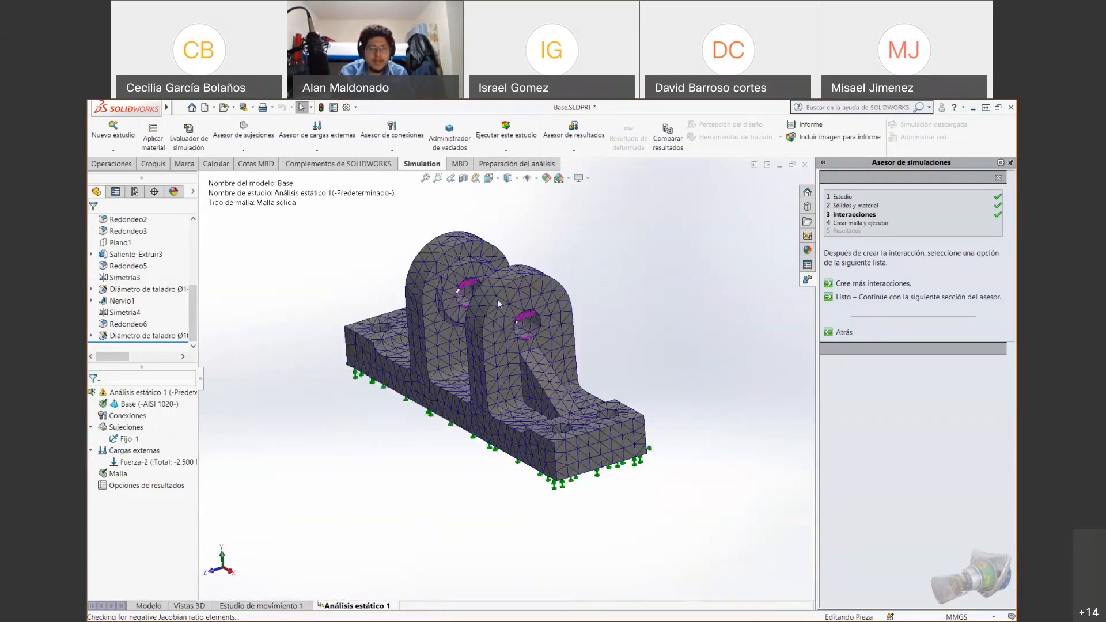
scroll(499, 304, "down", 2)
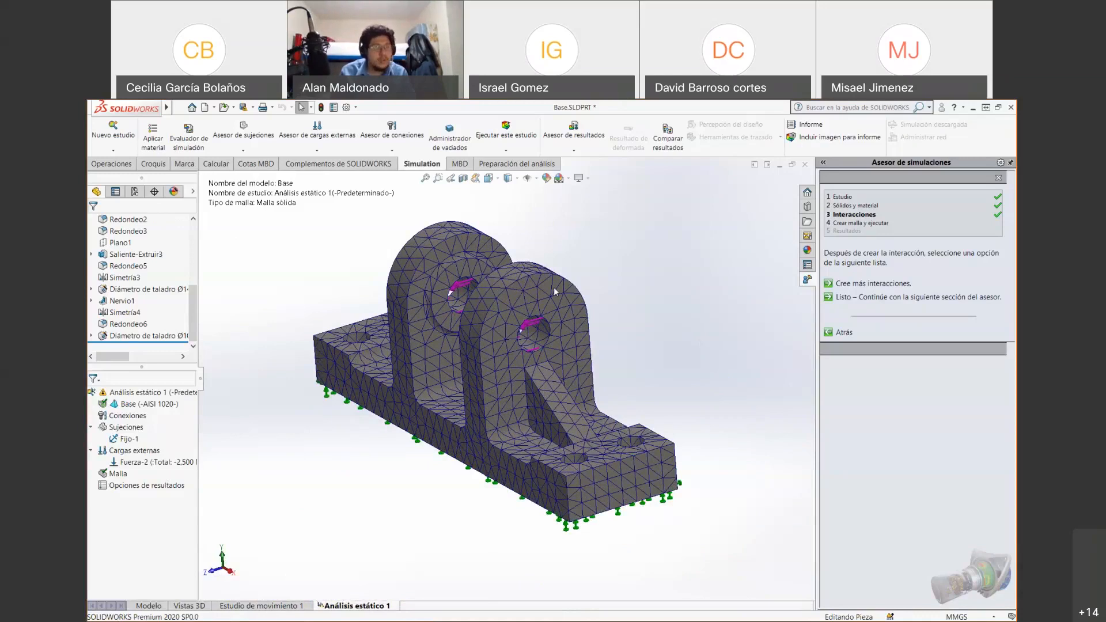
Run the static study and play the deformation animation to check the bracket's deformed shape, stopping it when done
left_click(502, 139)
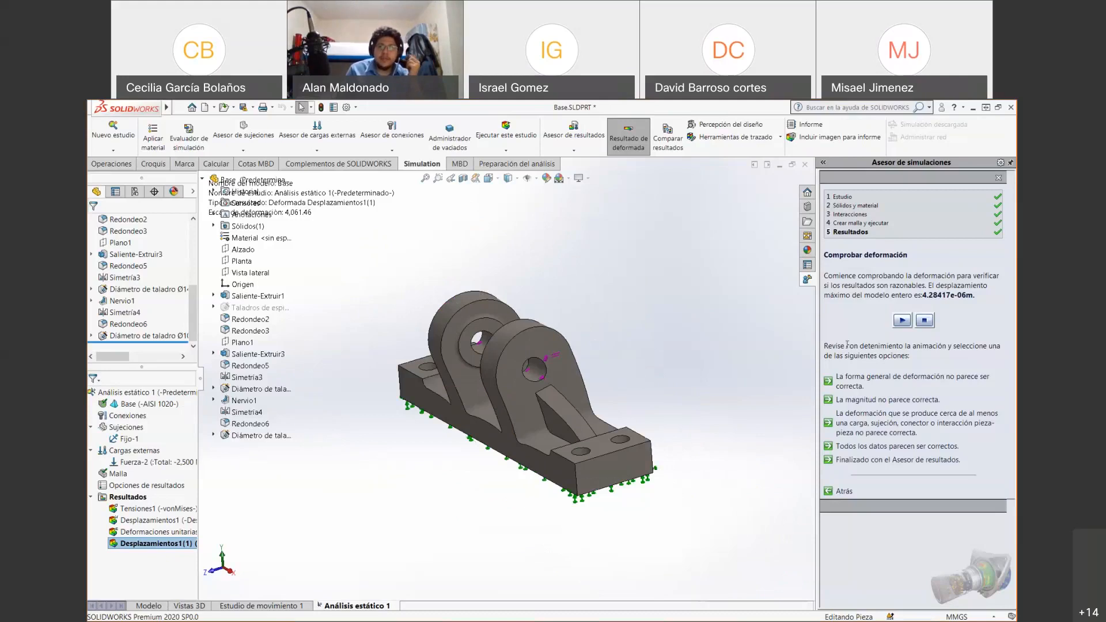
left_click(902, 320)
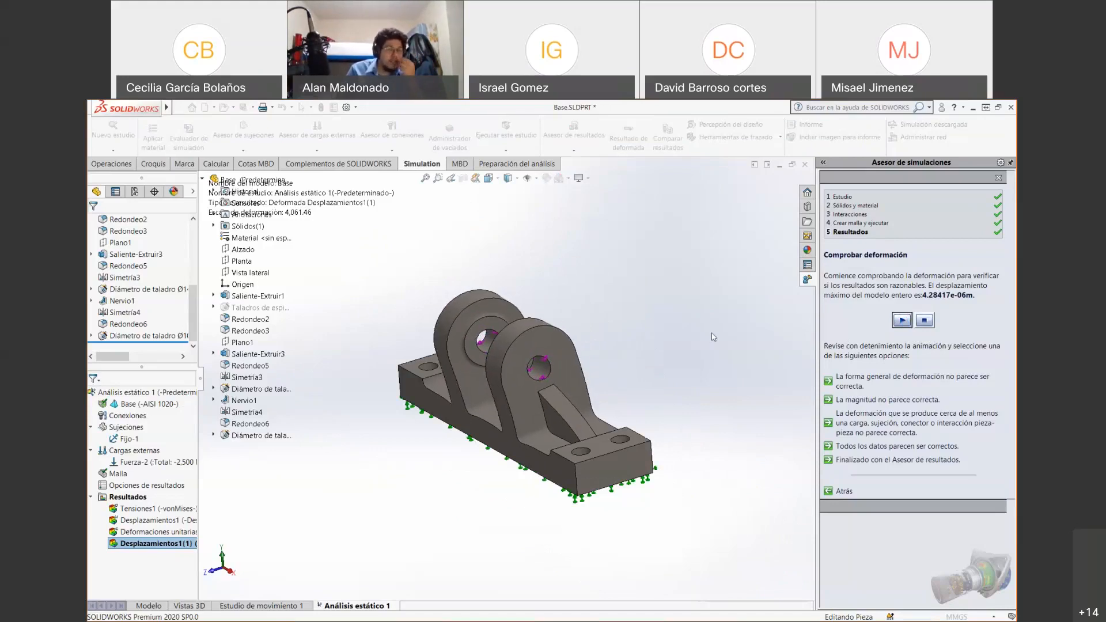
left_click(926, 321)
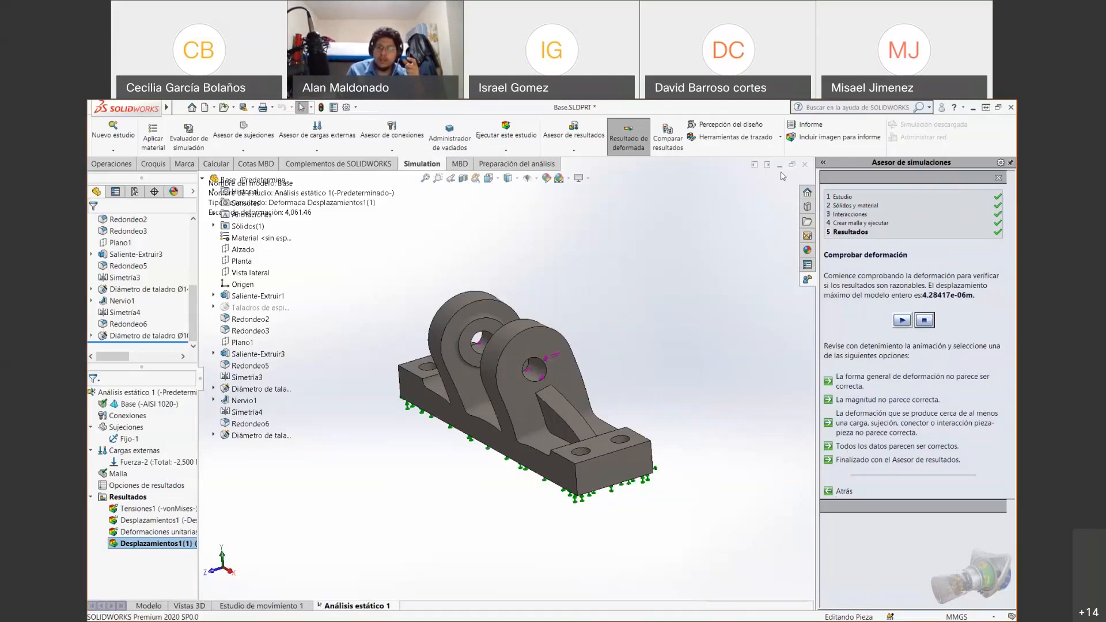
Collapse the simulation advisor and switch the displacement result to the bracket's undeformed shape
left_click(1009, 163)
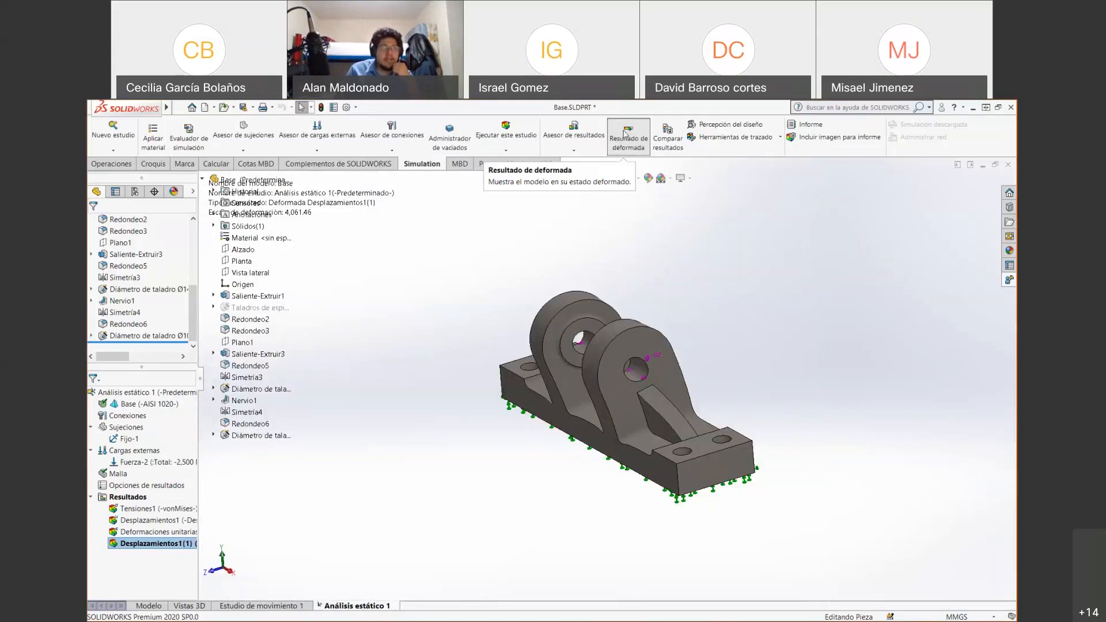
left_click(626, 134)
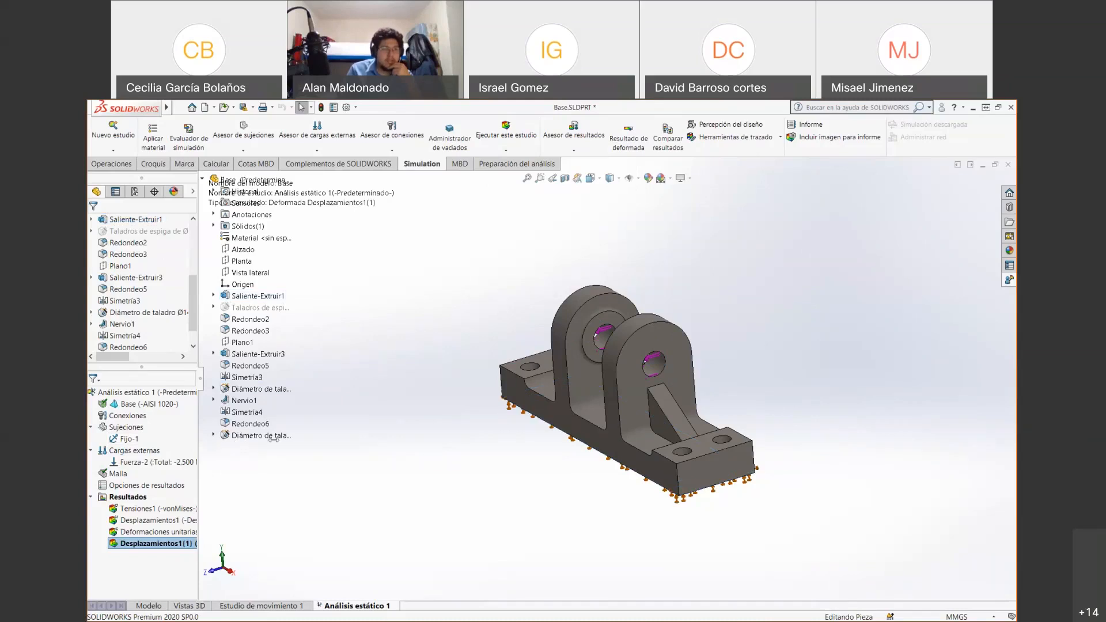
left_click(181, 510)
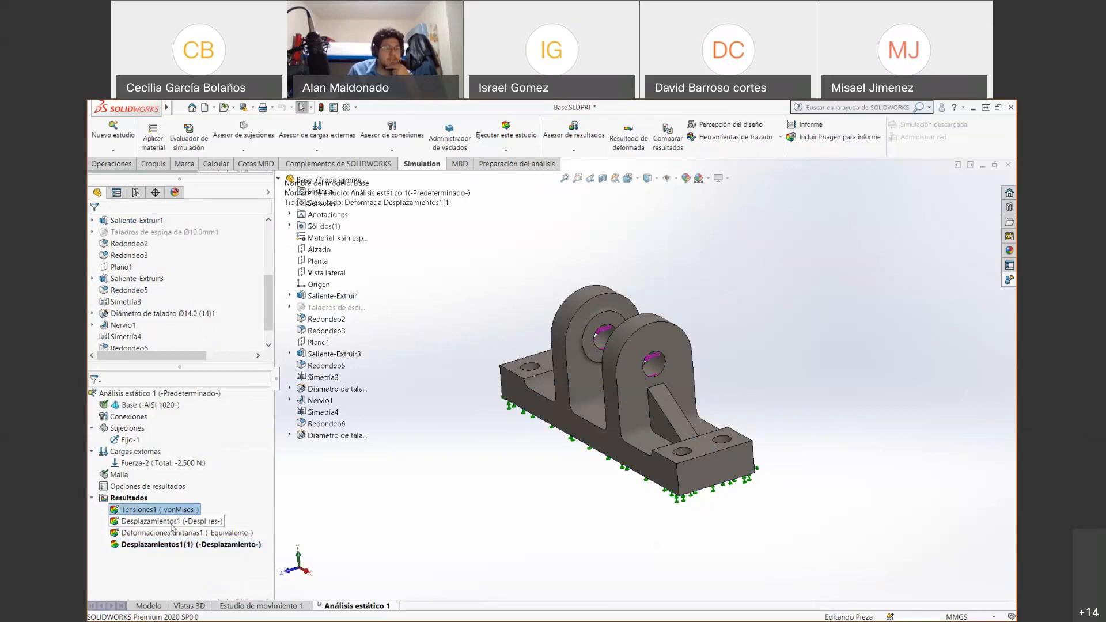
left_click(171, 524)
left_click(175, 535)
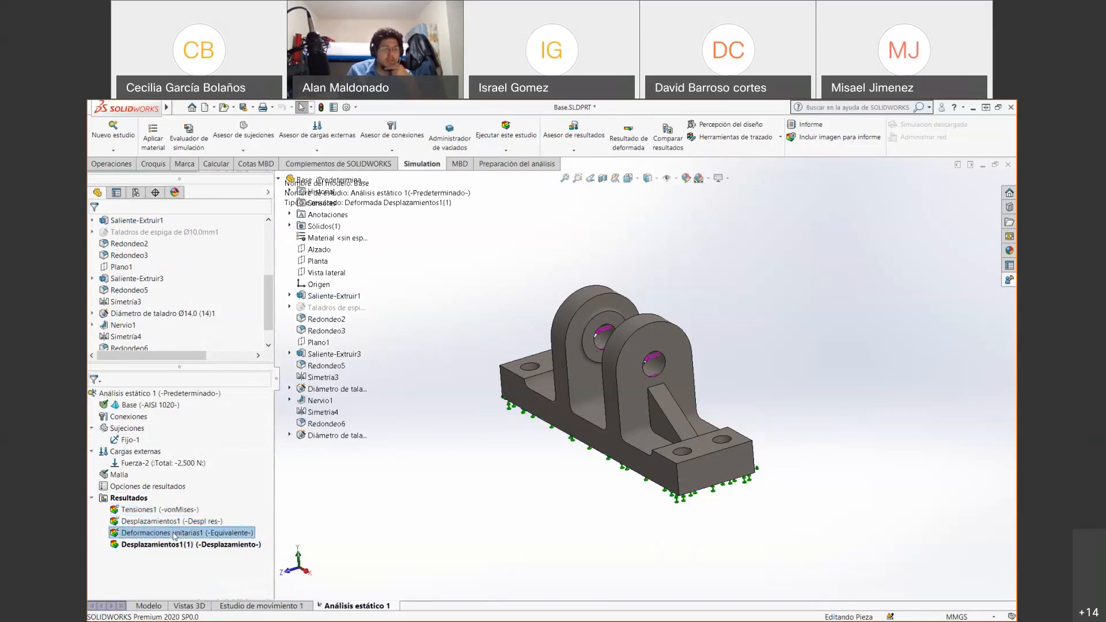
left_click(168, 545)
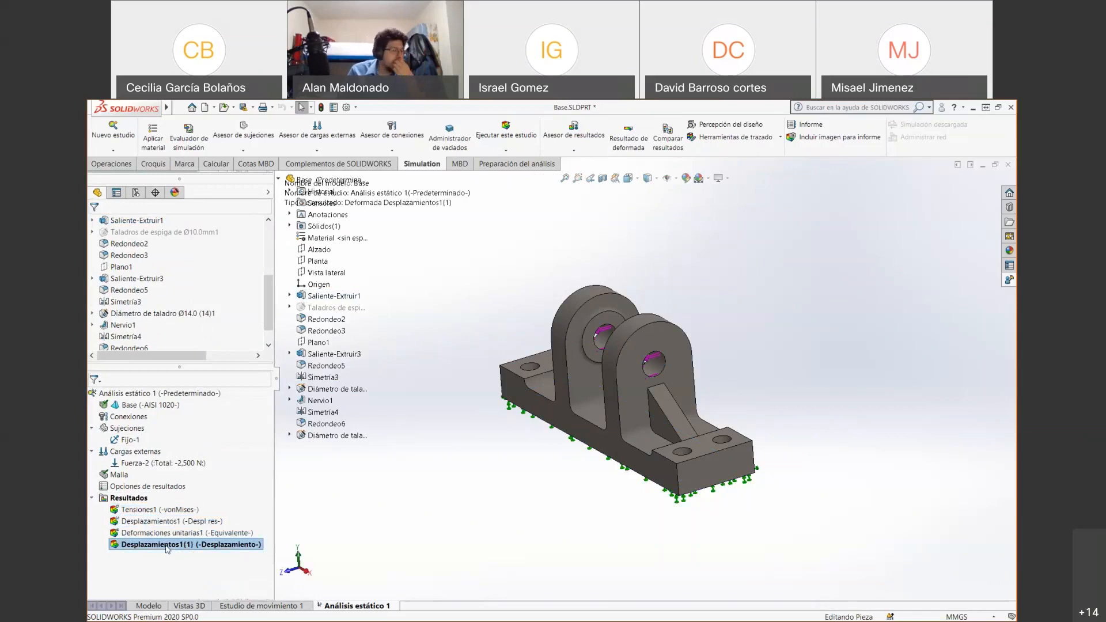
Show the von Mises stress plot Tensiones1 on the undeformed bracket
left_click(160, 511)
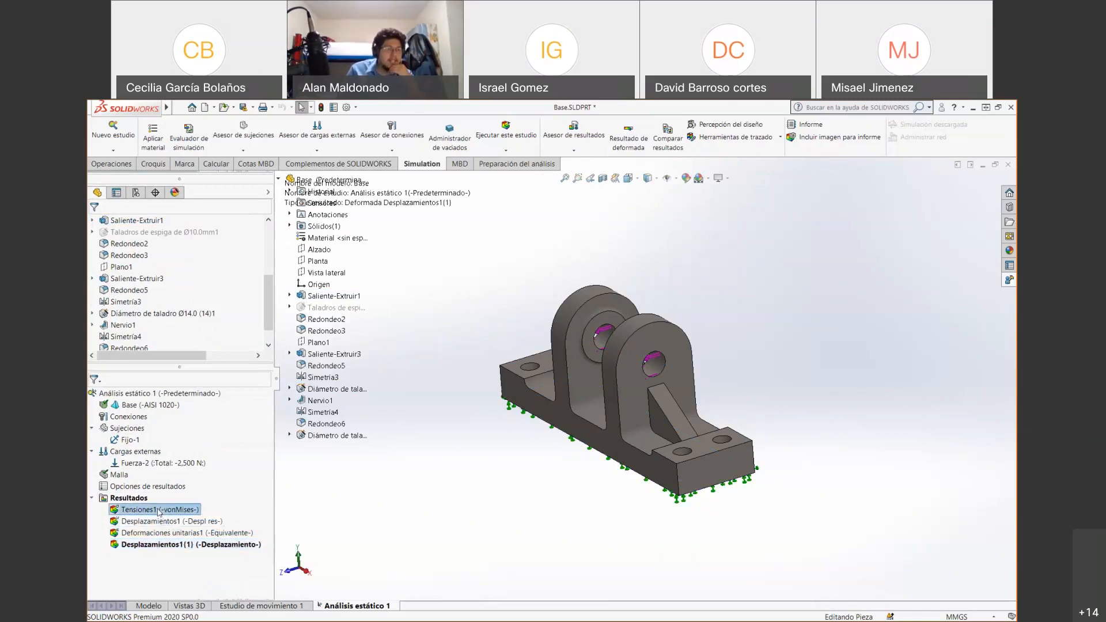
right_click(159, 512)
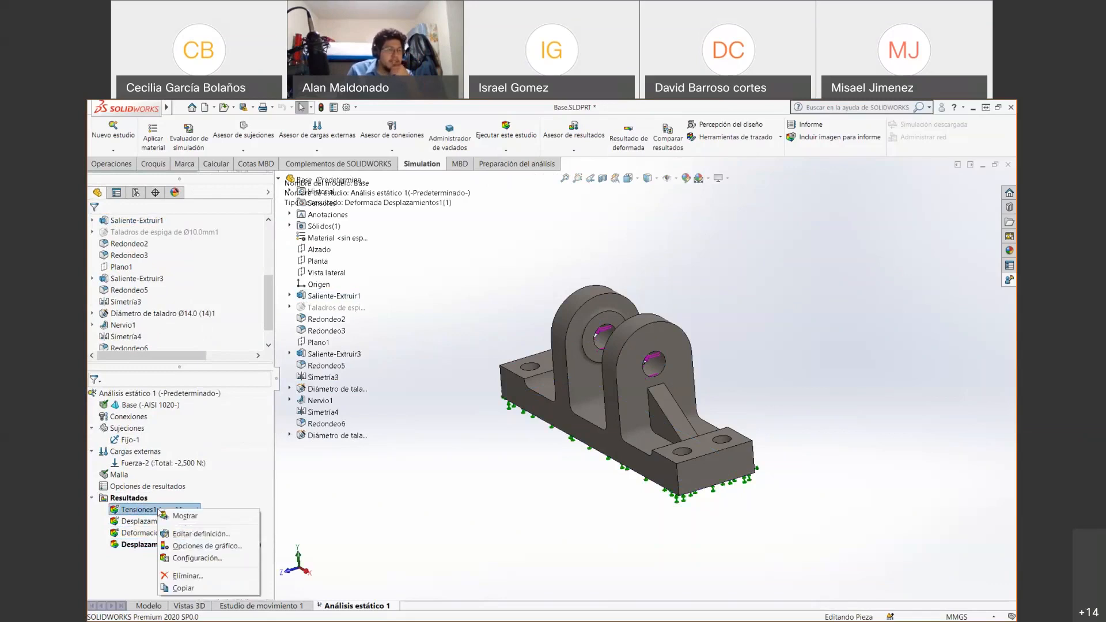
left_click(175, 516)
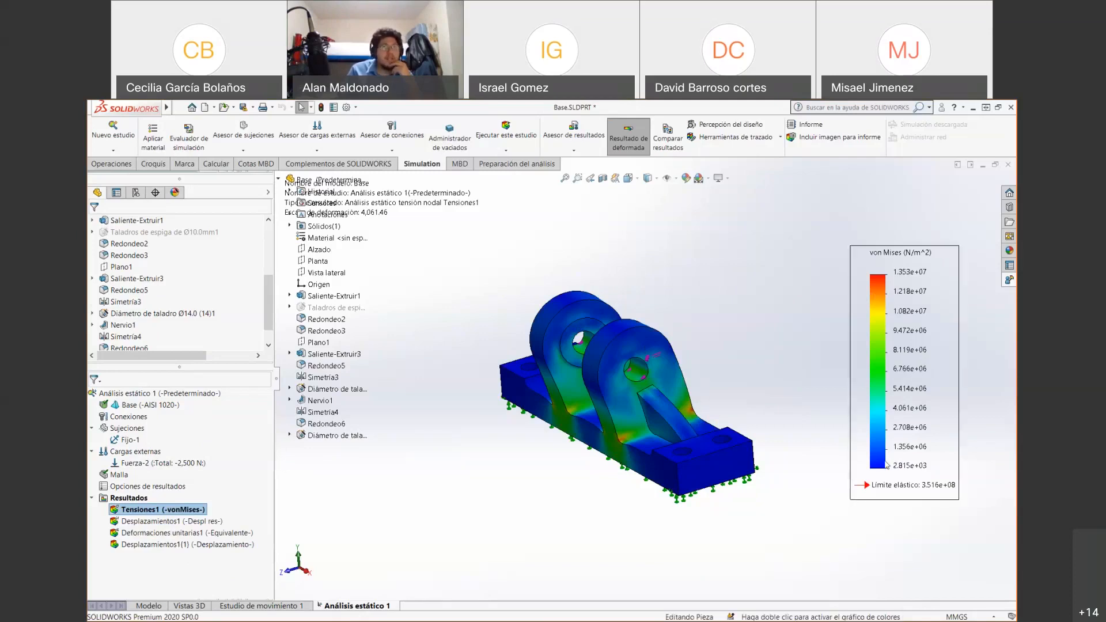
left_click(624, 138)
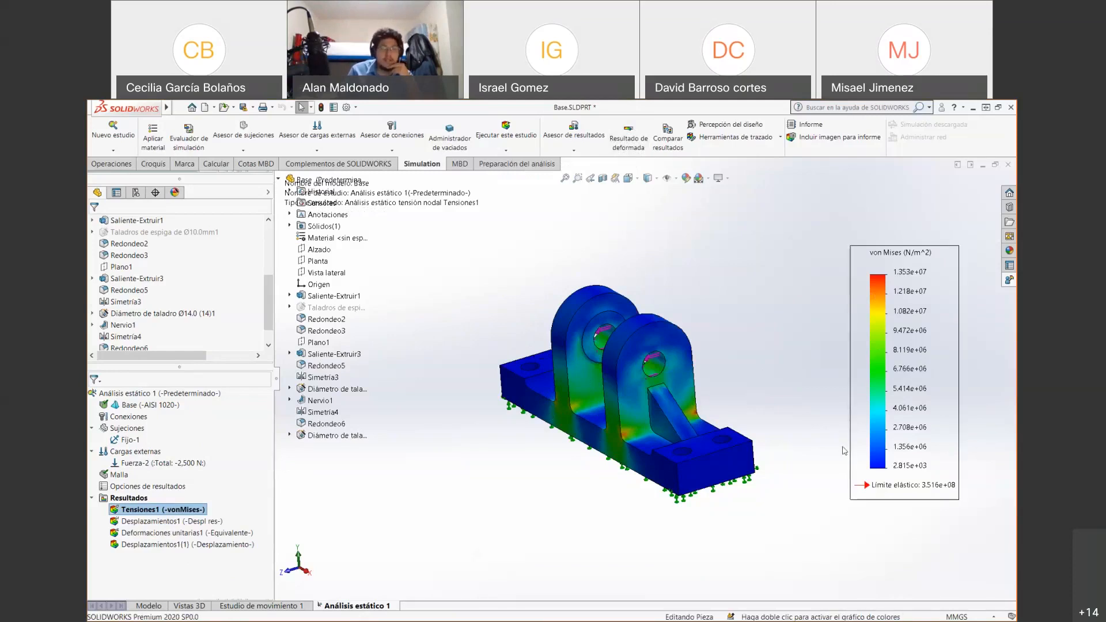
scroll(707, 392, "down", 5)
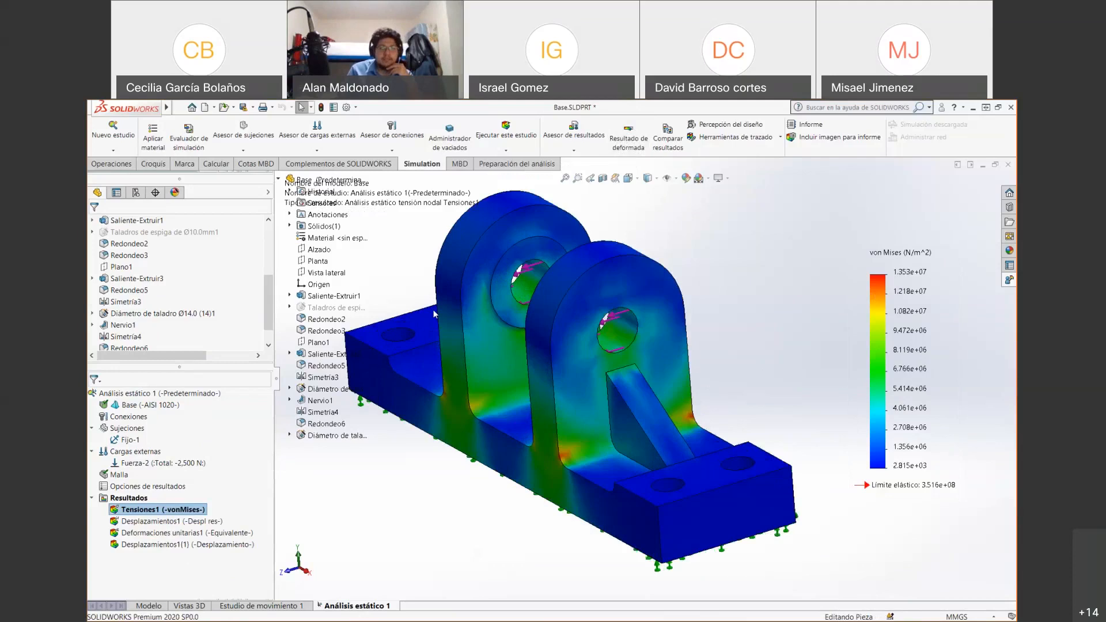
Examine the von Mises stress distribution around the lug base fillets, the rib and the lug holes from several angles
scroll(434, 314, "down", 2)
scroll(661, 376, "up", 3)
scroll(817, 426, "down", 2)
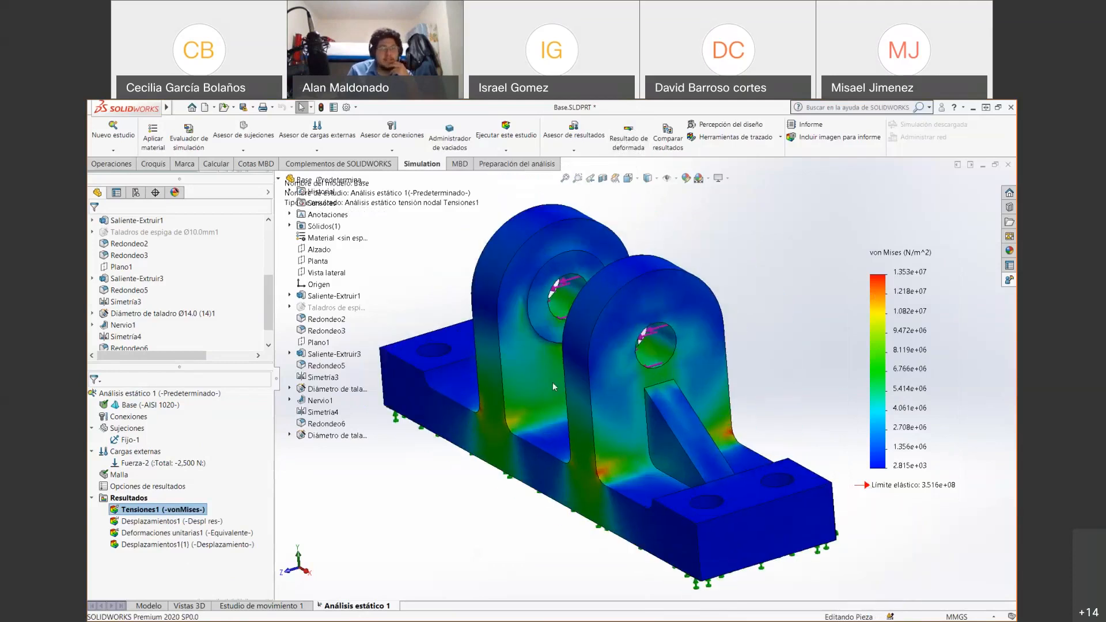
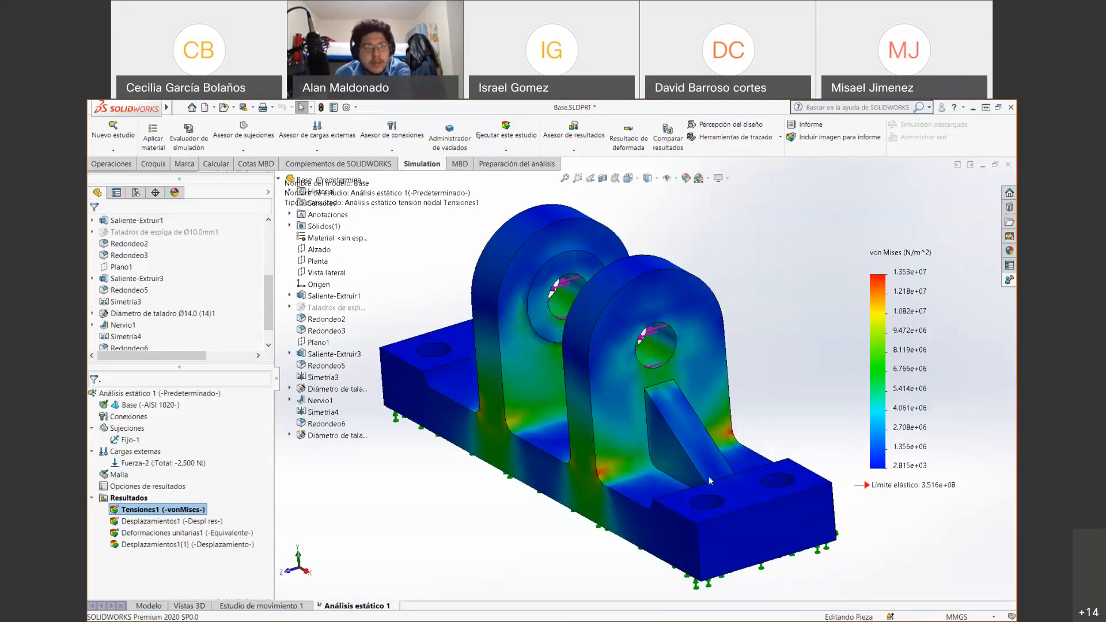
scroll(620, 466, "up", 2)
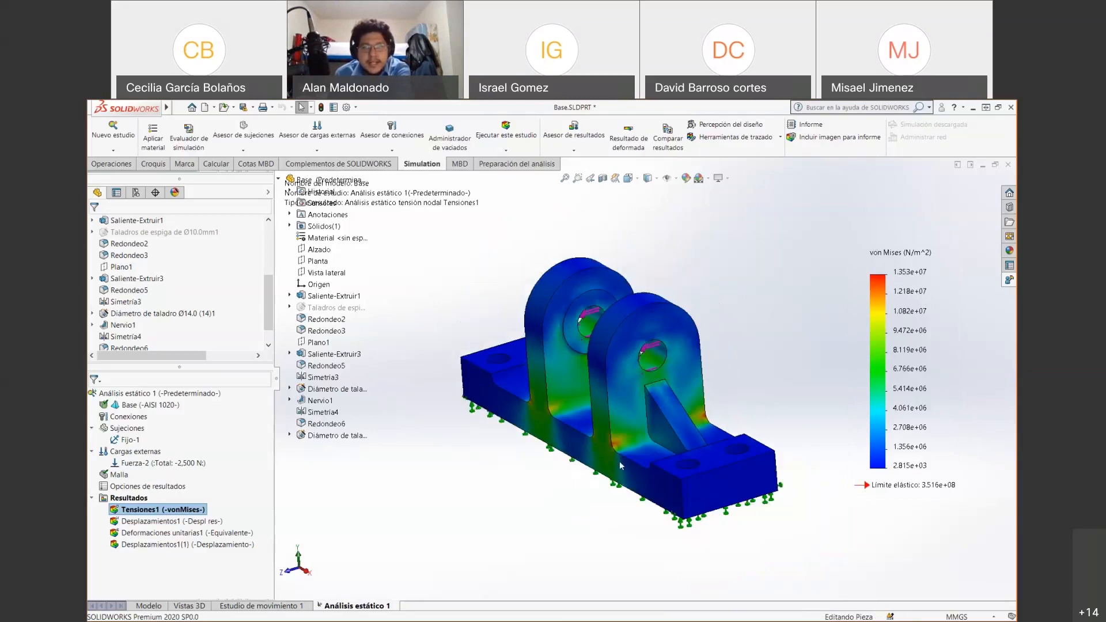
scroll(620, 461, "down", 6)
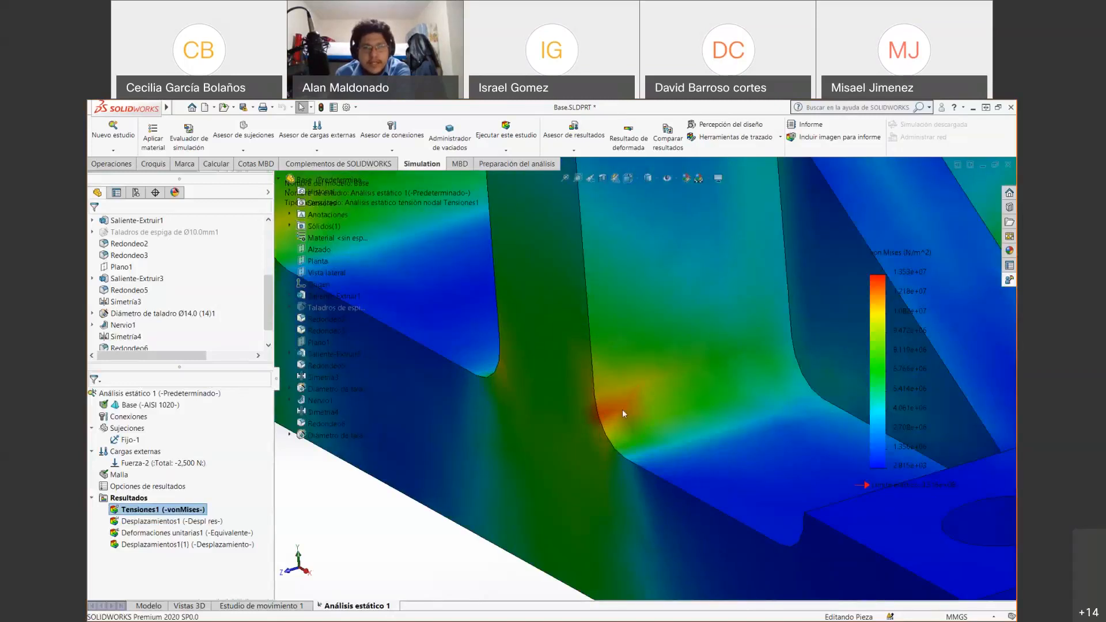
scroll(622, 413, "up", 6)
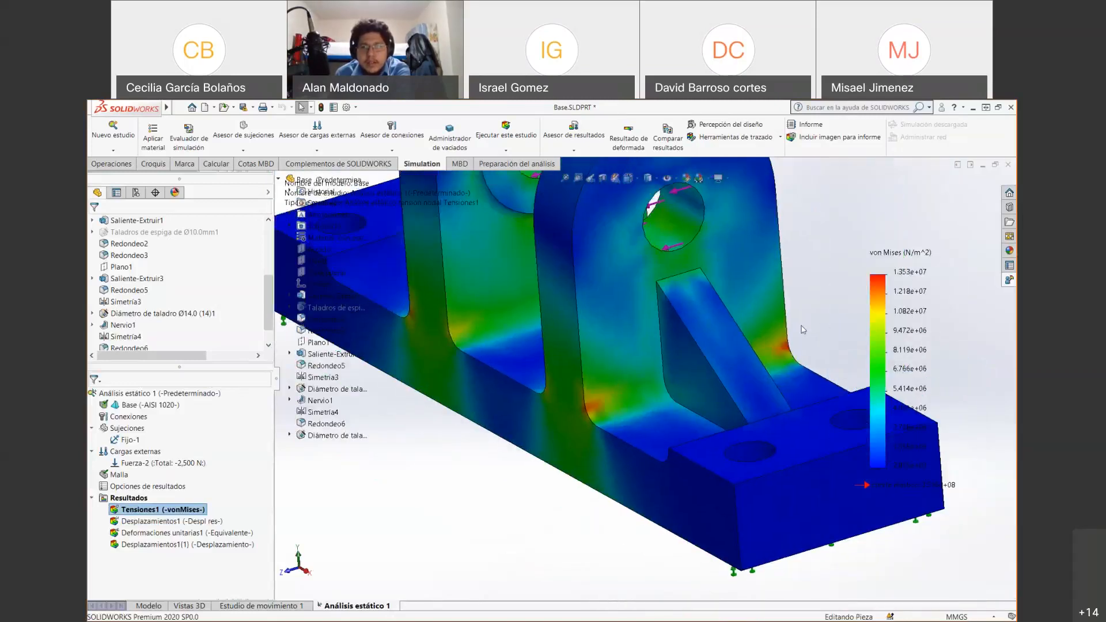
scroll(801, 326, "down", 2)
scroll(463, 251, "up", 2)
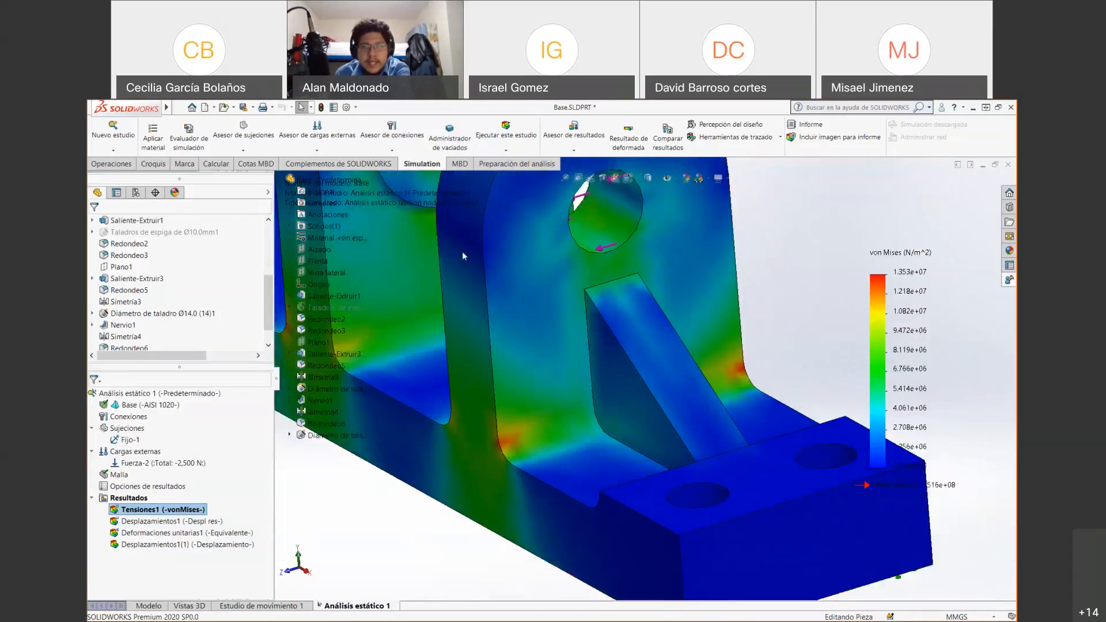
scroll(454, 272, "up", 2)
scroll(506, 243, "down", 2)
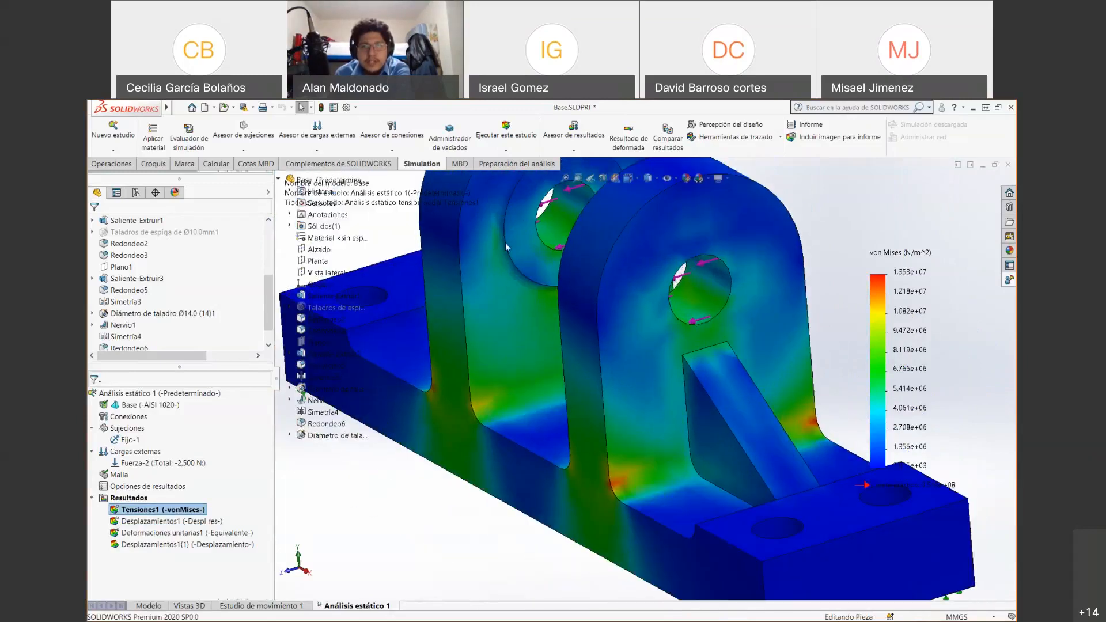
scroll(506, 252, "down", 2)
scroll(506, 252, "up", 3)
middle_click_drag(575, 248, 597, 253)
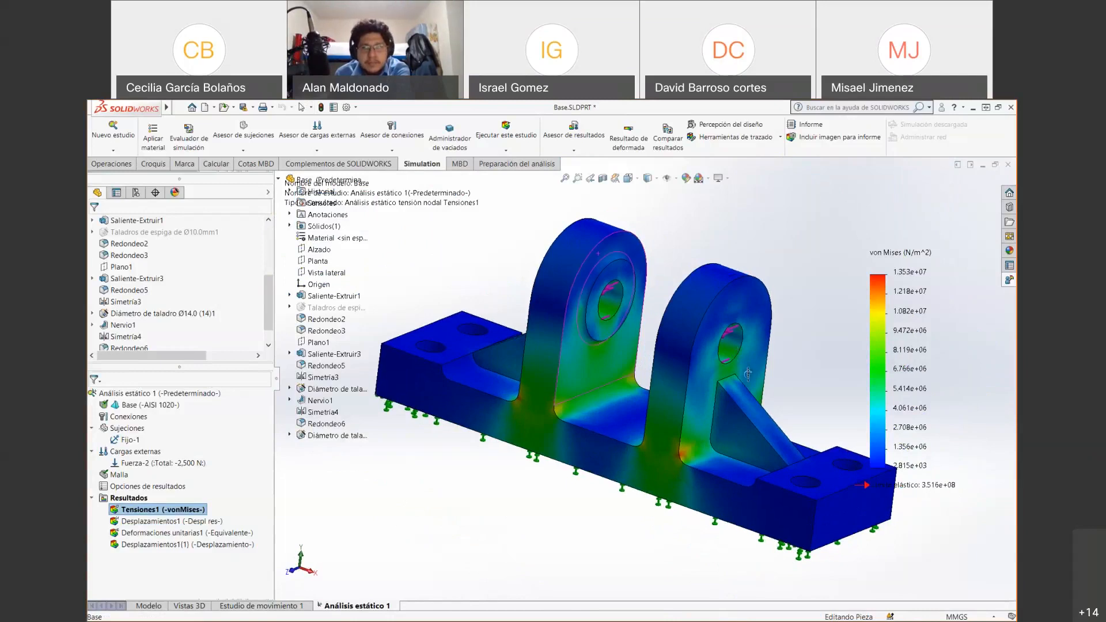
middle_click_drag(748, 374, 605, 341)
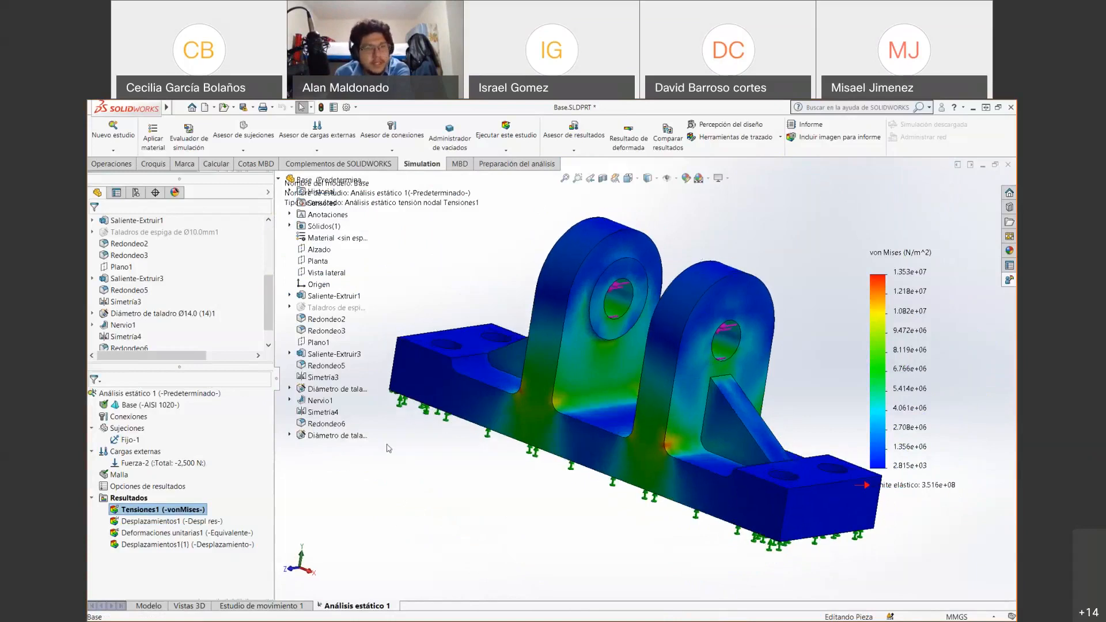
Show the displacement plot Desplazamientos1 and examine it on the bracket's lugs and fixed underside
right_click(182, 523)
left_click(196, 529)
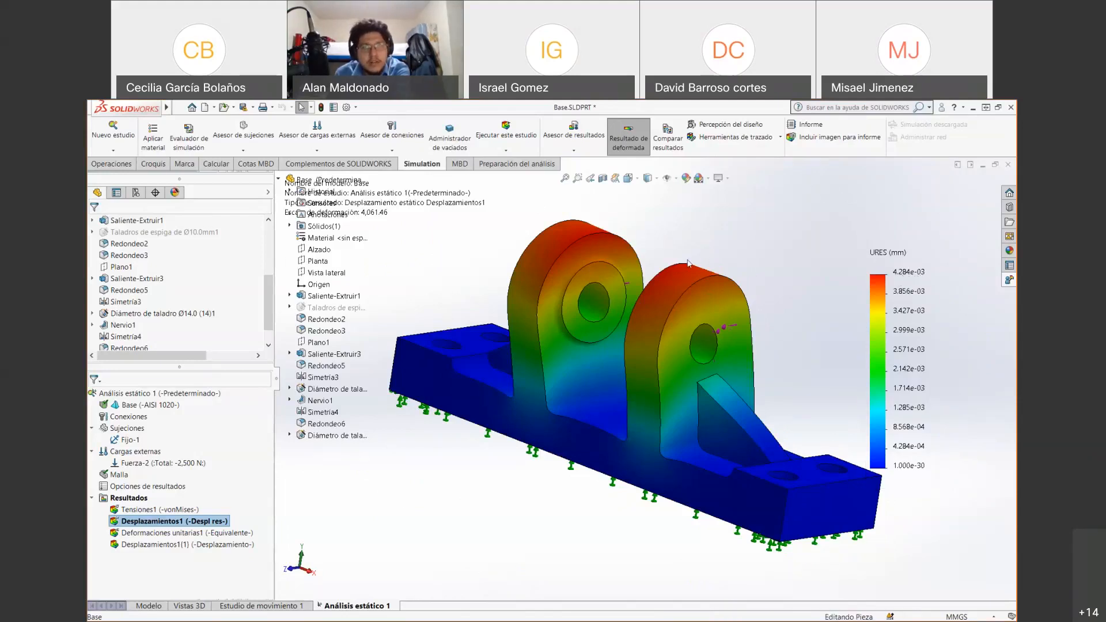
middle_click_drag(843, 434, 826, 416)
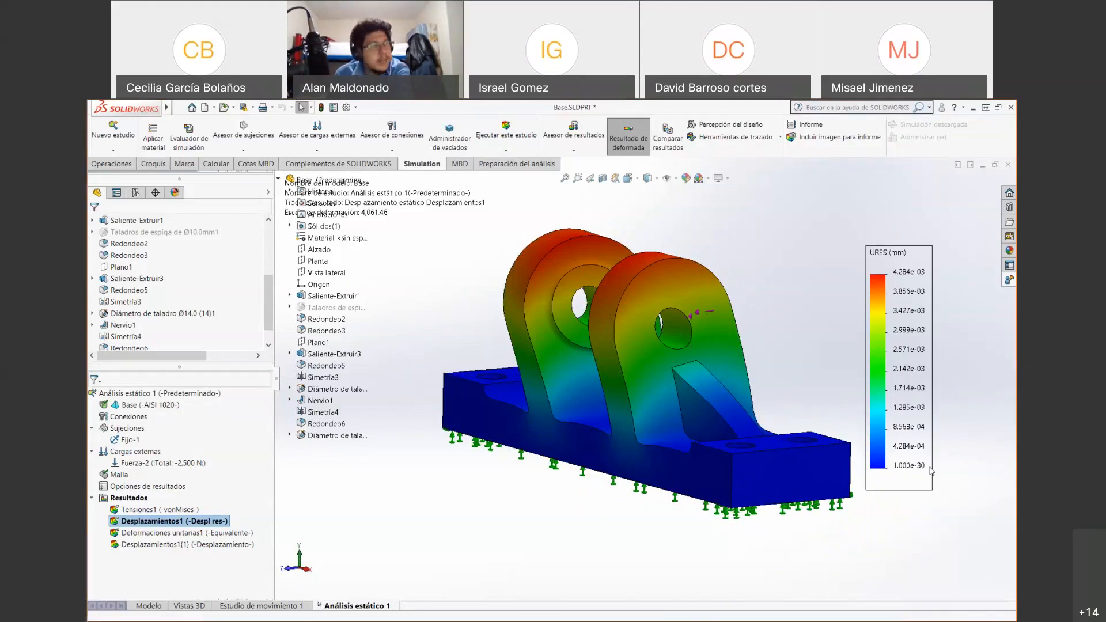
middle_click_drag(715, 446, 693, 405)
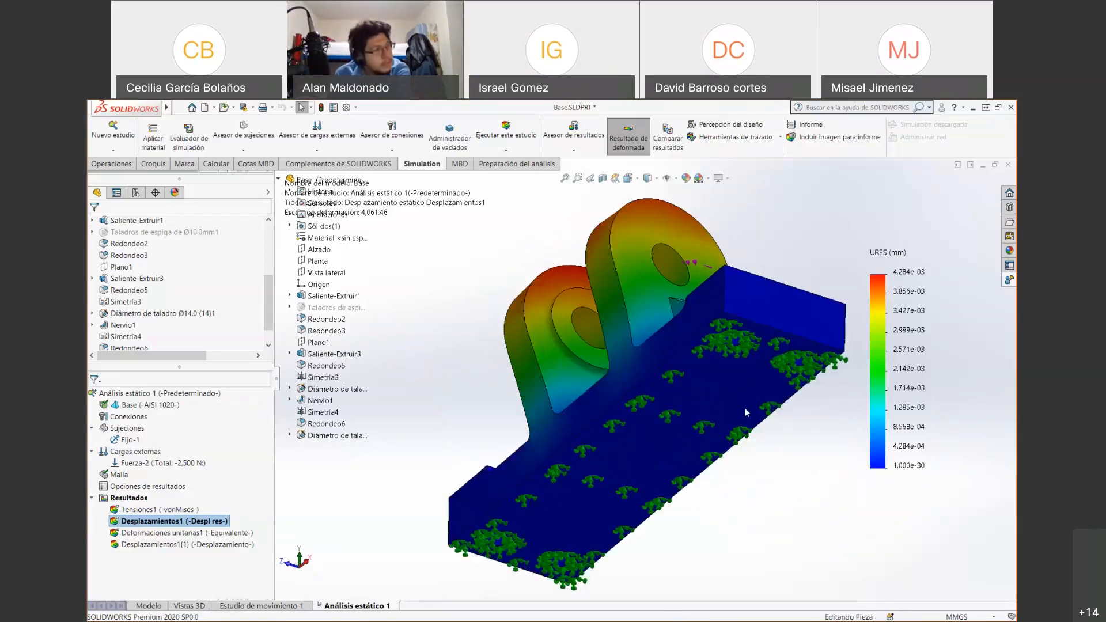
middle_click_drag(745, 388, 766, 410)
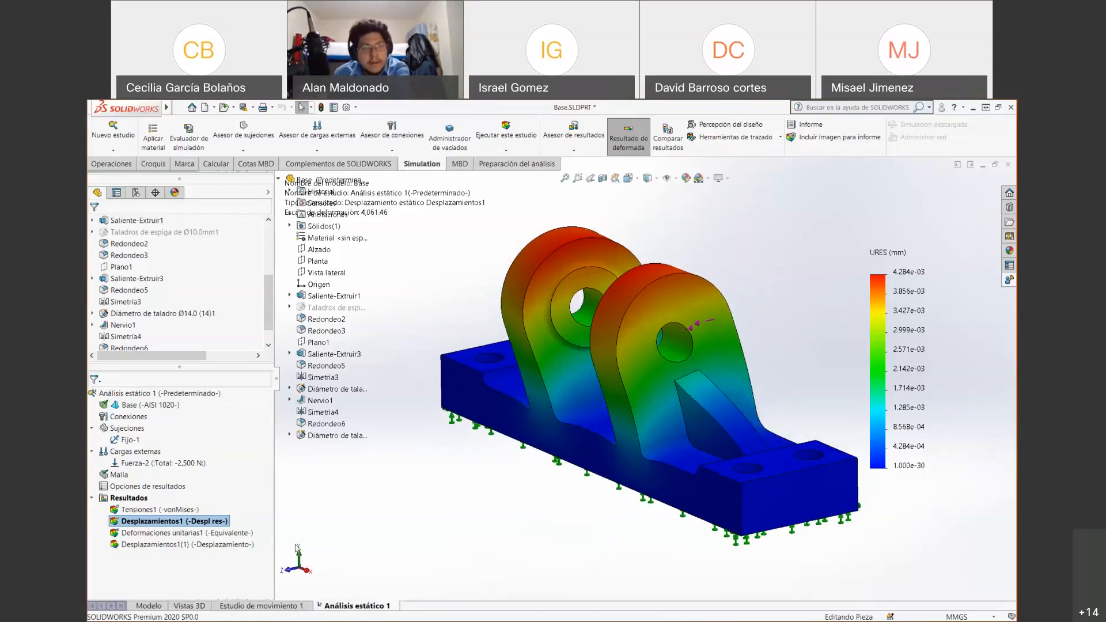
Show the equivalent strain plot Deformaciones unitarias1
left_click(194, 533)
right_click(193, 535)
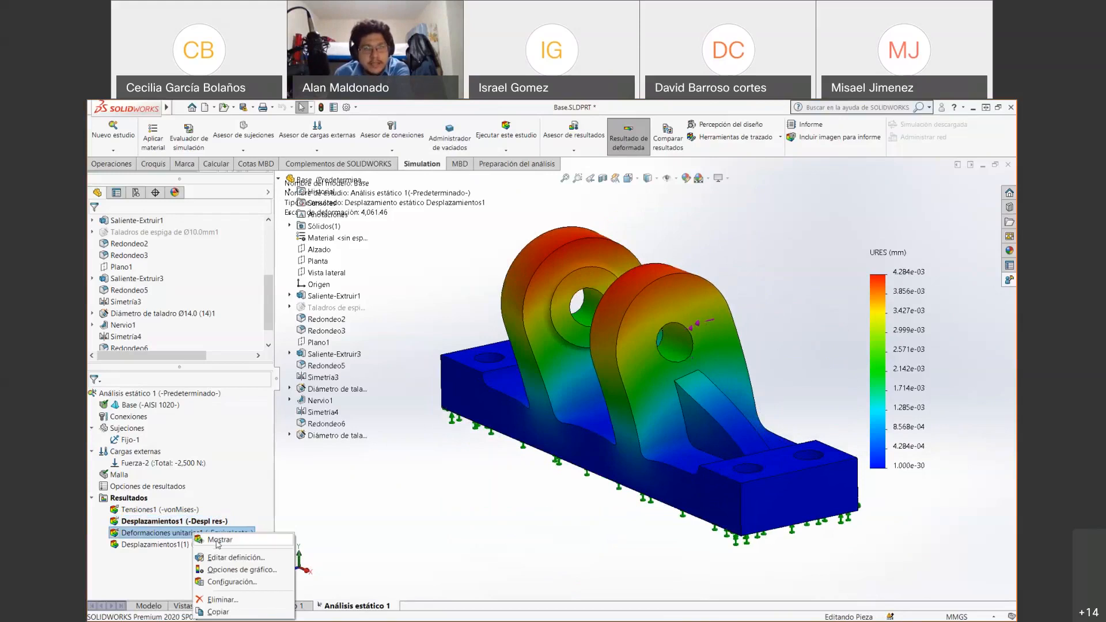
left_click(216, 540)
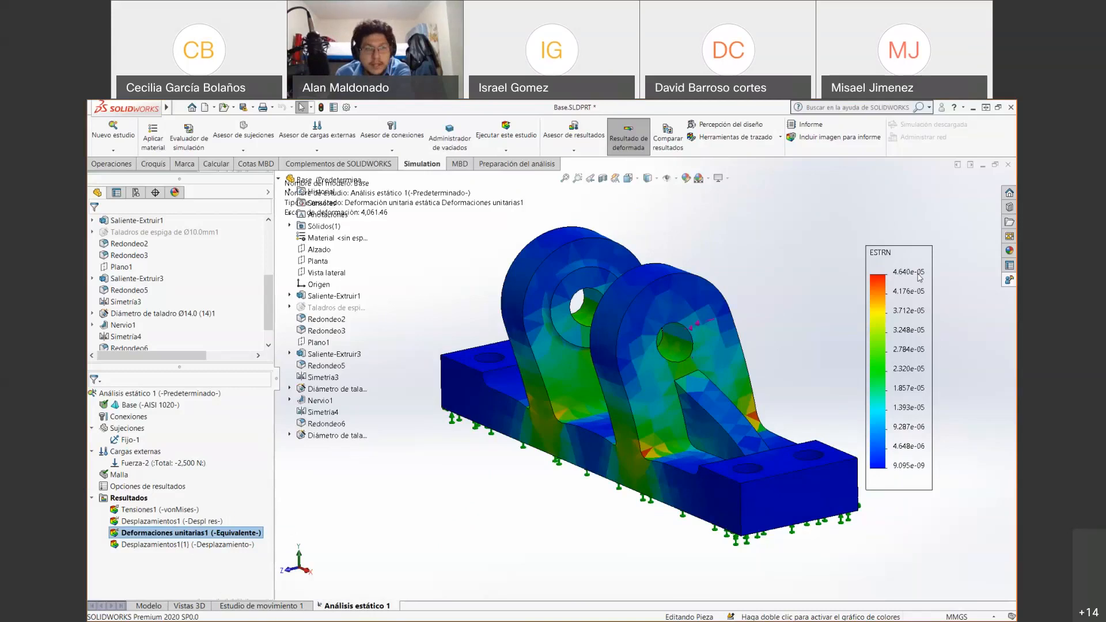
Show the Desplazamientos1(1) plot and switch it to the bracket's deformed shape
left_click(167, 548)
right_click(168, 548)
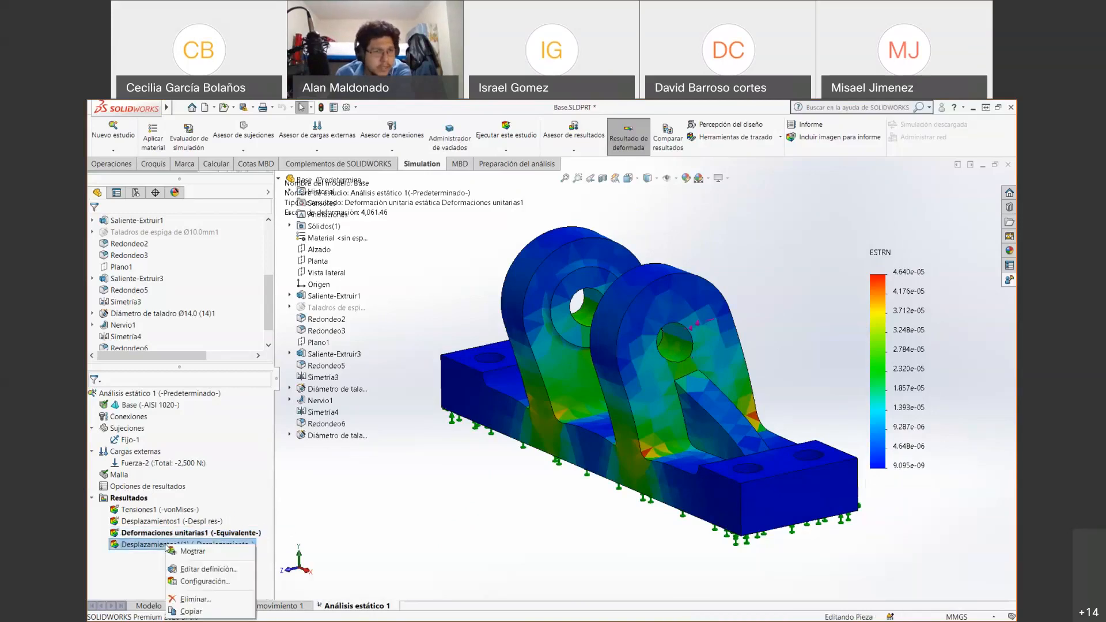
left_click(178, 554)
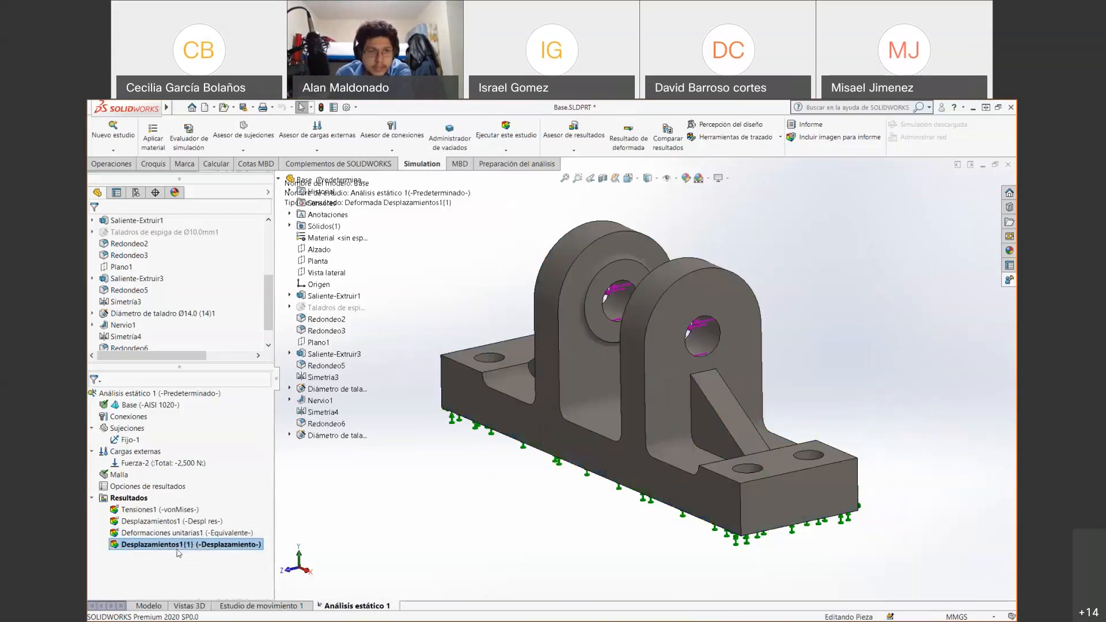
right_click(178, 553)
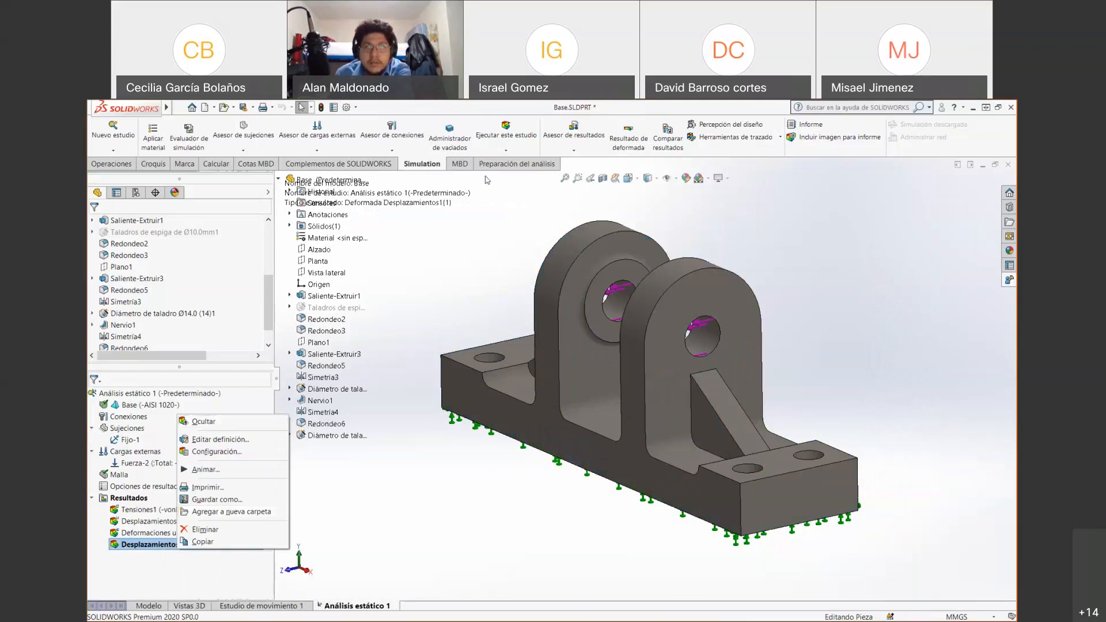
left_click(629, 134)
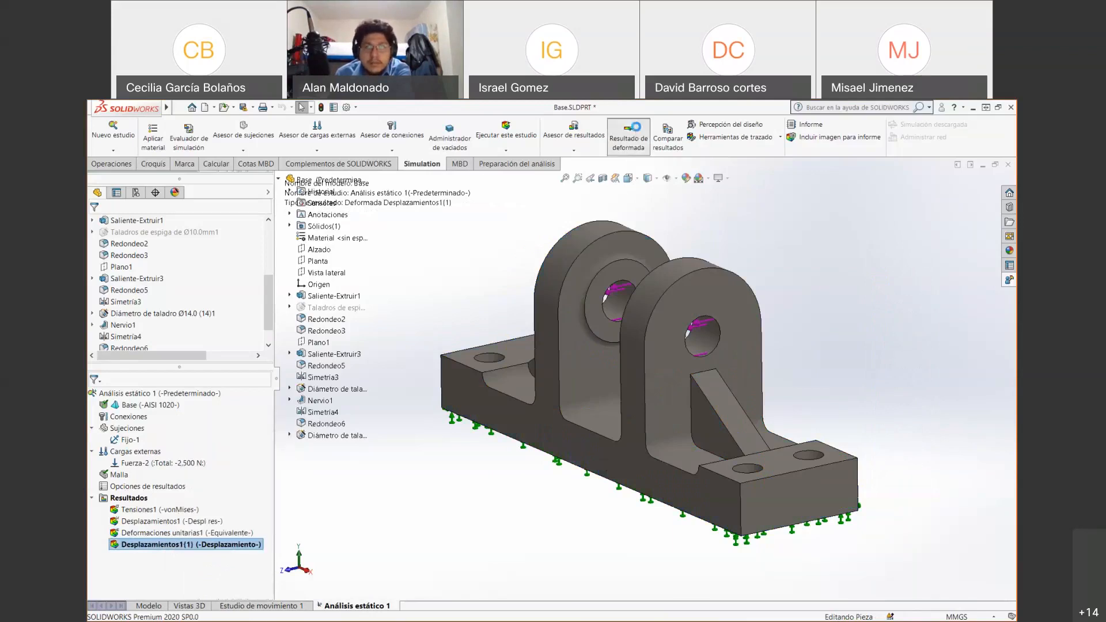
Return to the von Mises stress plot Tensiones1
right_click(143, 544)
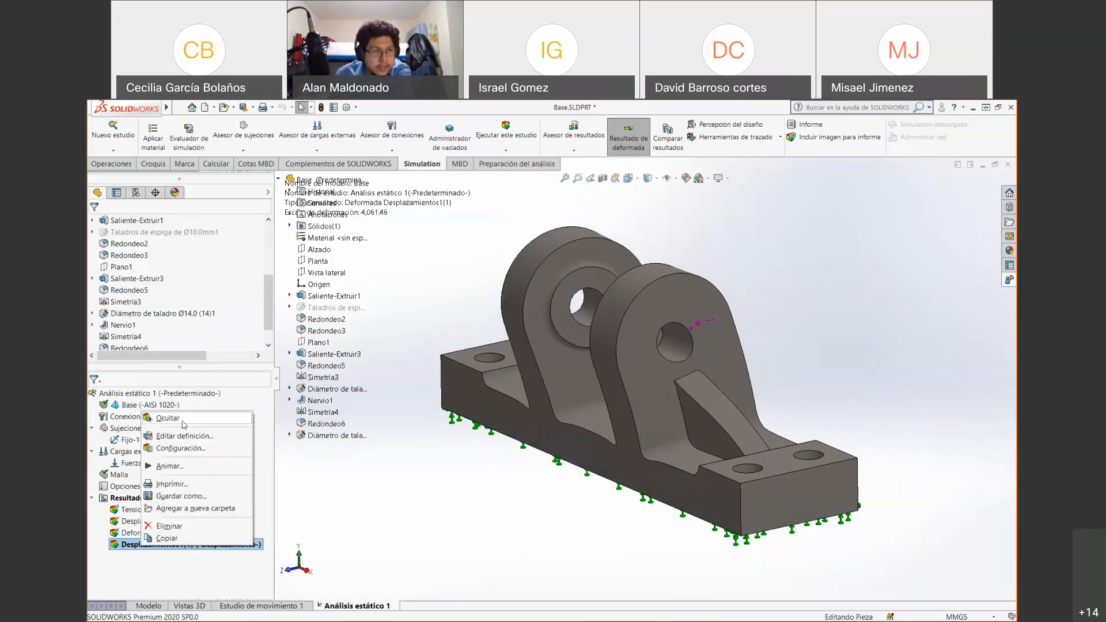
left_click(144, 521)
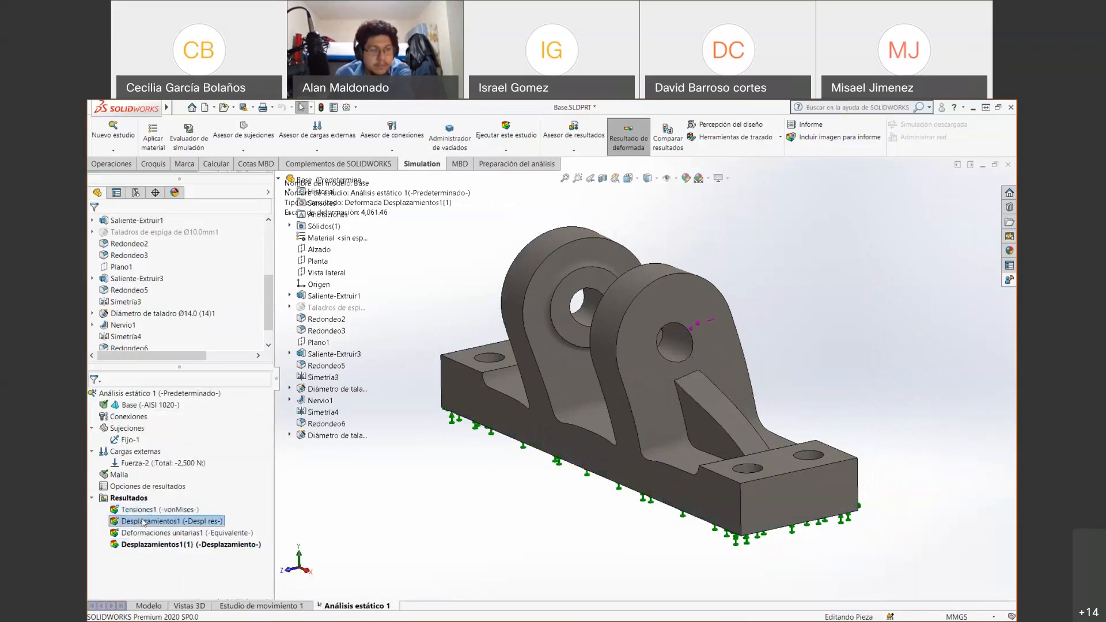
right_click(144, 521)
left_click(139, 509)
right_click(139, 511)
left_click(144, 517)
Check the study's result options and accept them with stresses and strains kept in the saved quantities
right_click(145, 490)
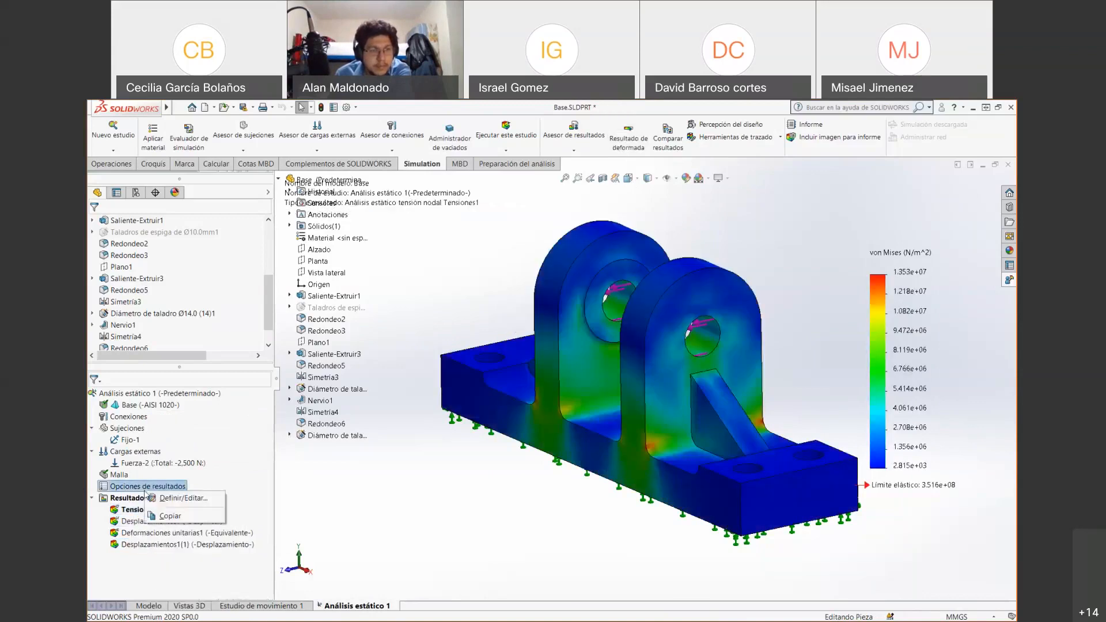
left_click(184, 498)
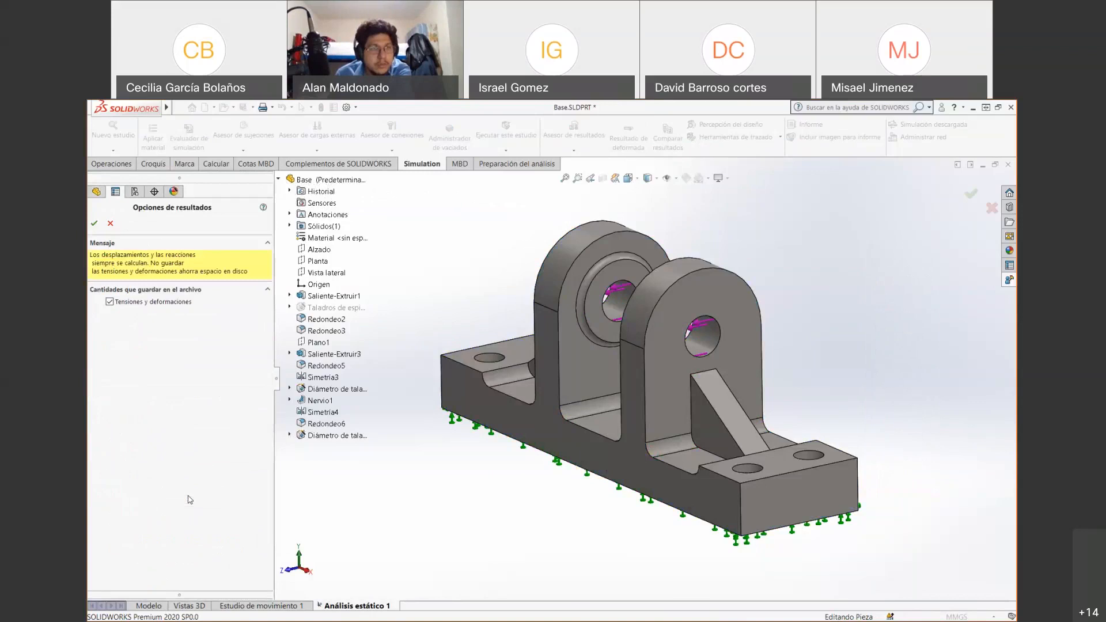
left_click(100, 227)
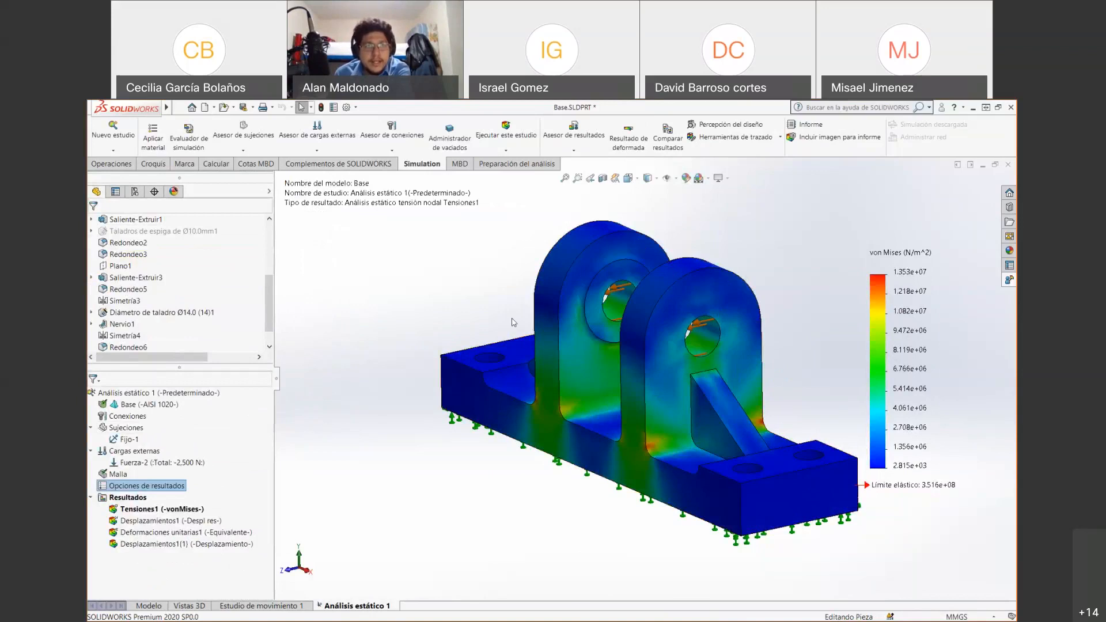
Show the displacement plot Desplazamientos1 on the deformed bracket and open its definition
right_click(167, 521)
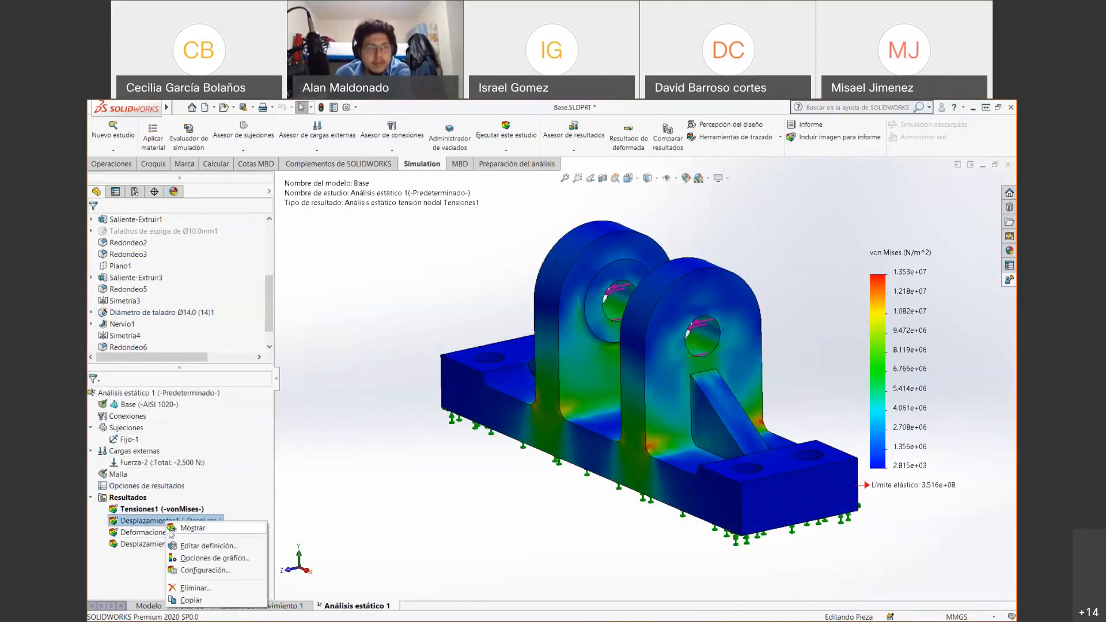
left_click(178, 527)
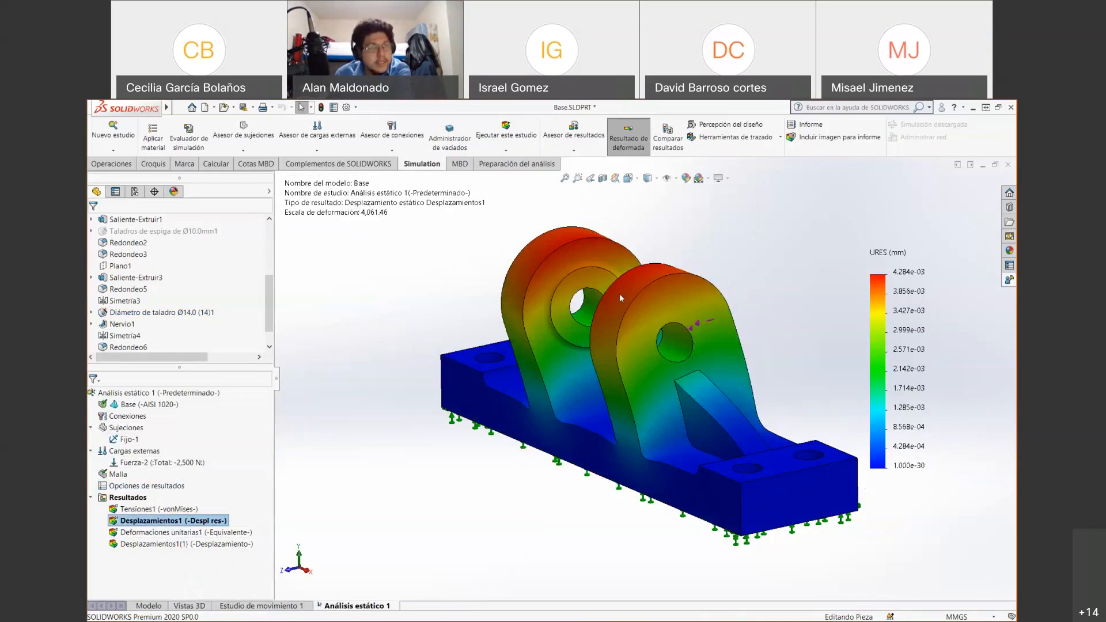
right_click(380, 214)
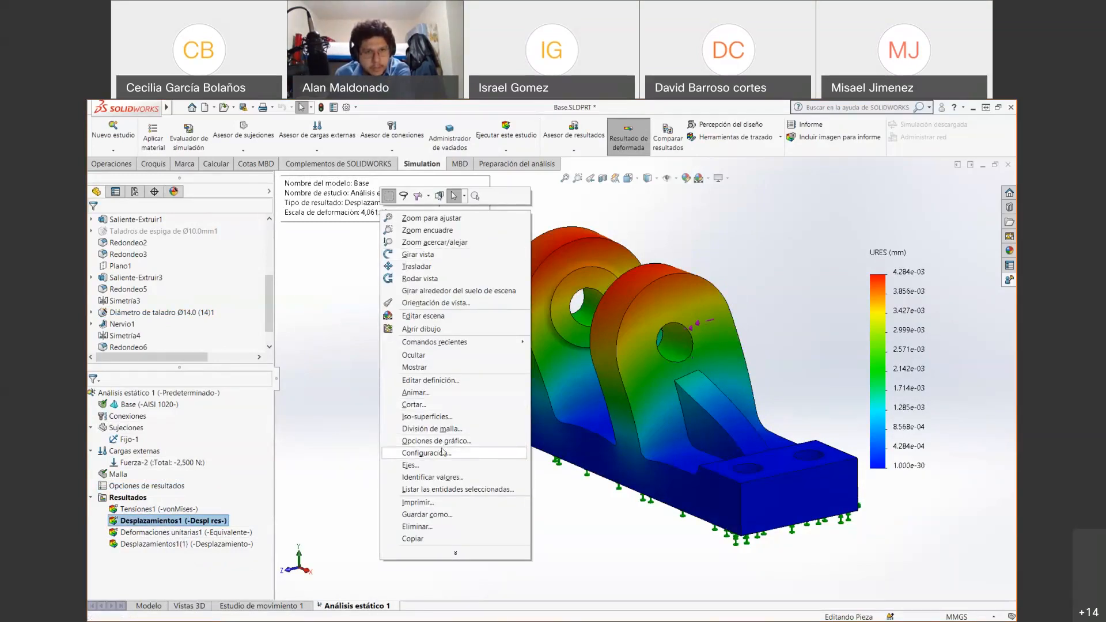
left_click(450, 381)
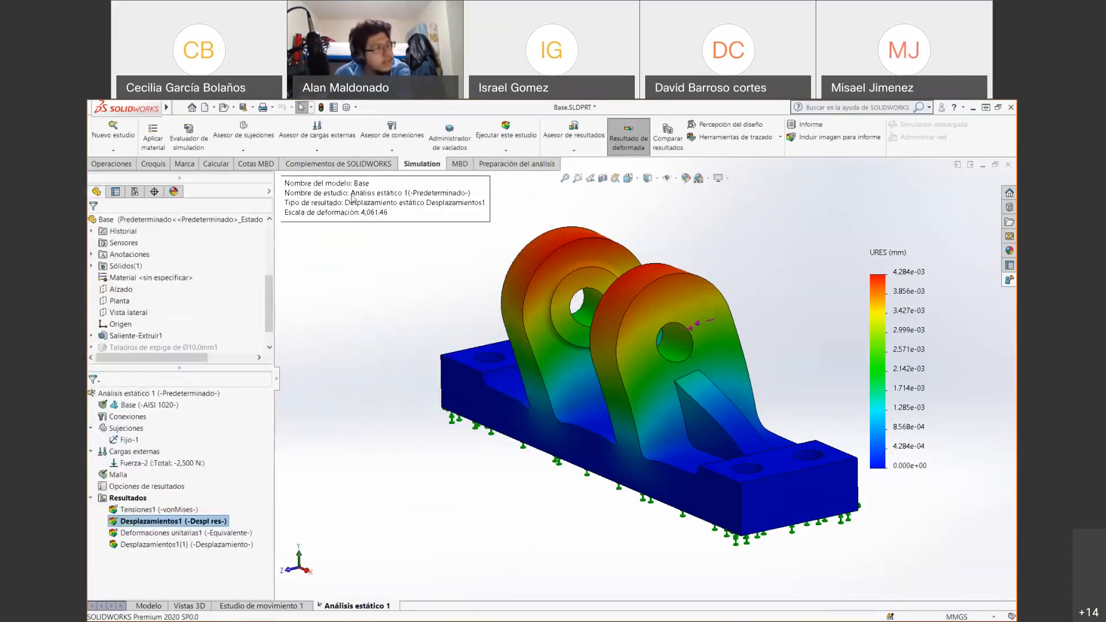
right_click(185, 523)
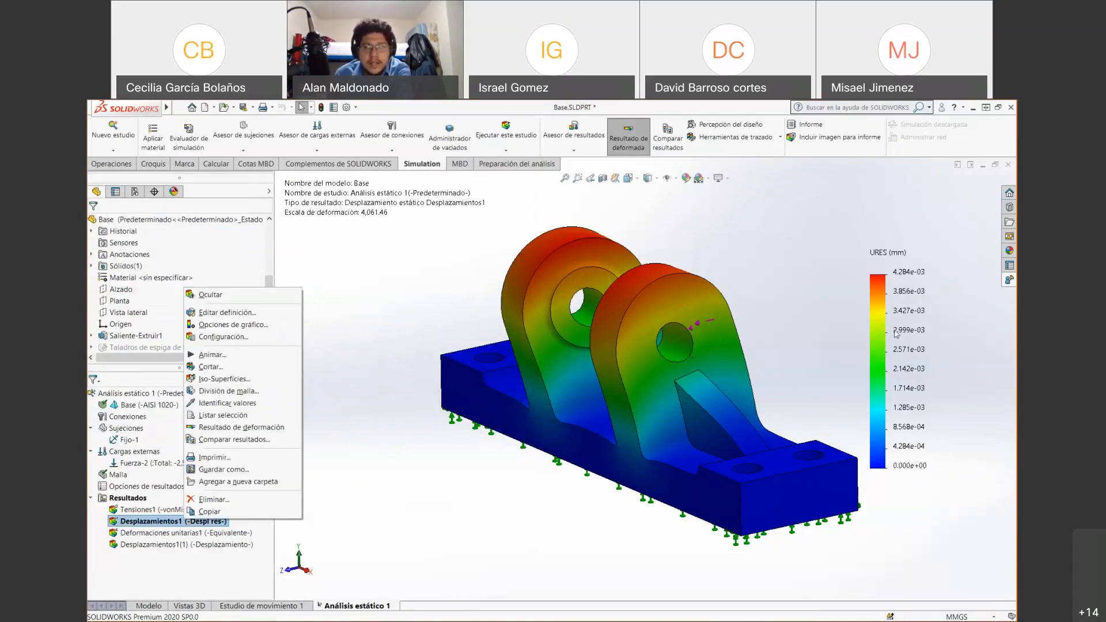
right_click(880, 343)
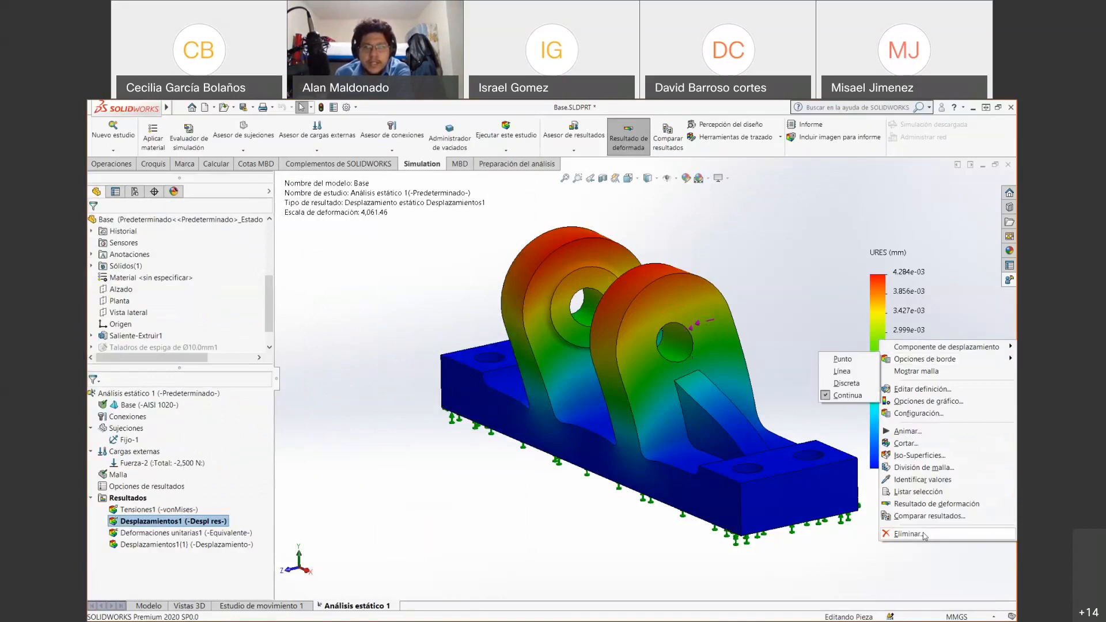
left_click(472, 533)
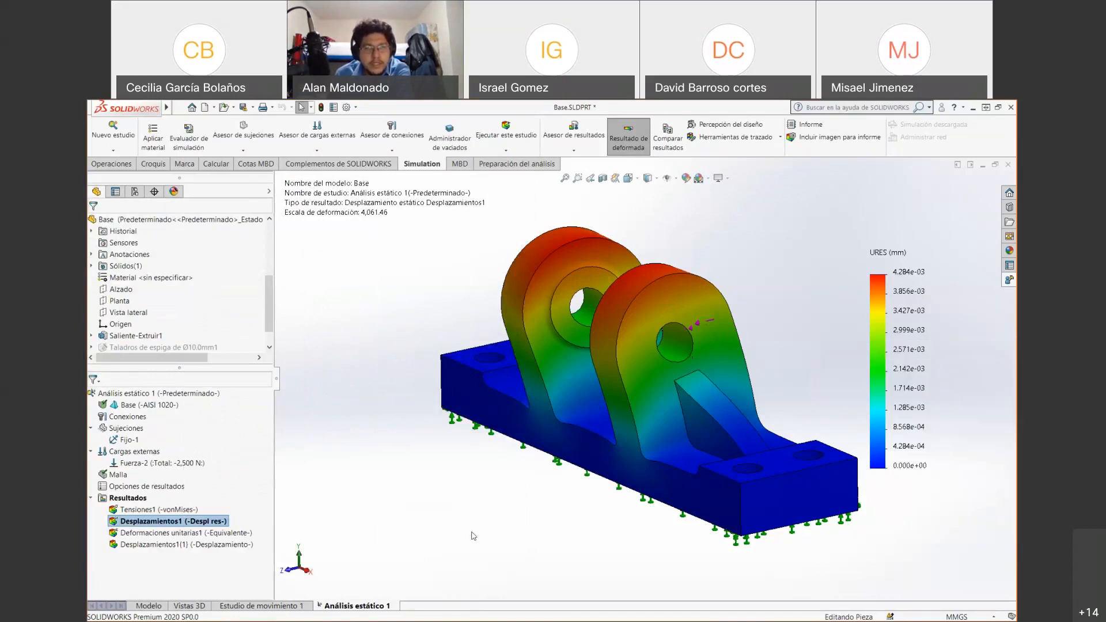
left_click(686, 306)
right_click(685, 305)
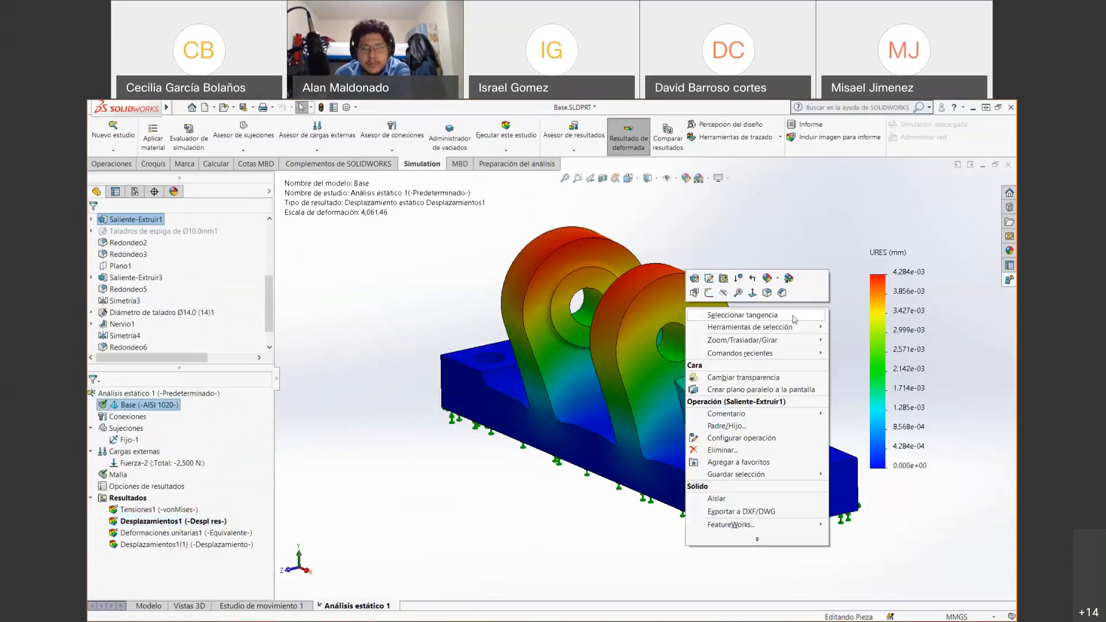
left_click(767, 542)
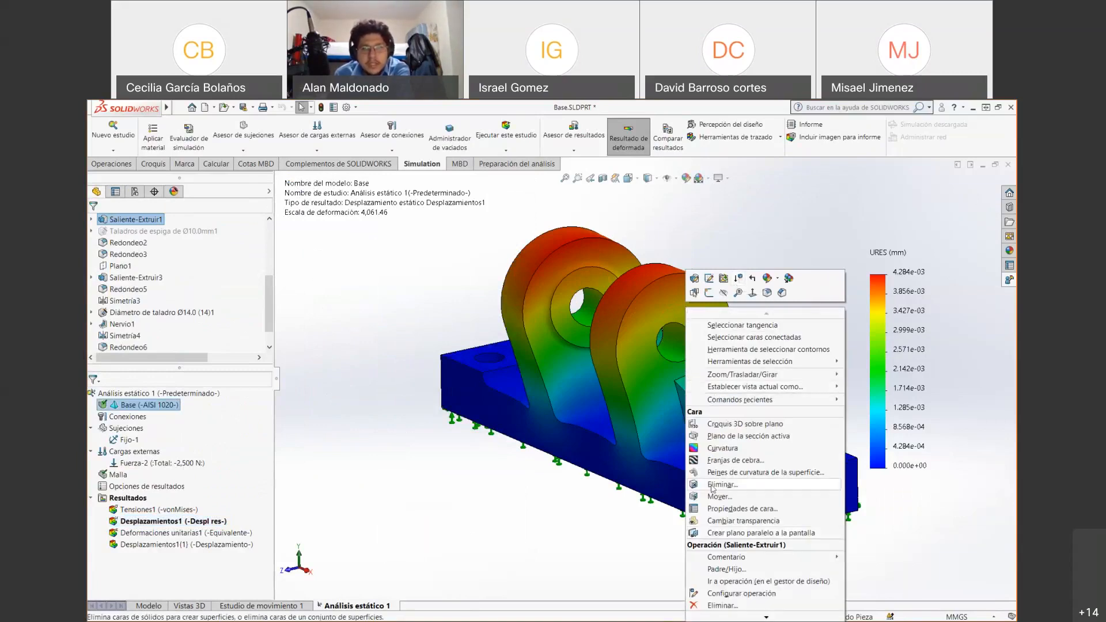
left_click(222, 543)
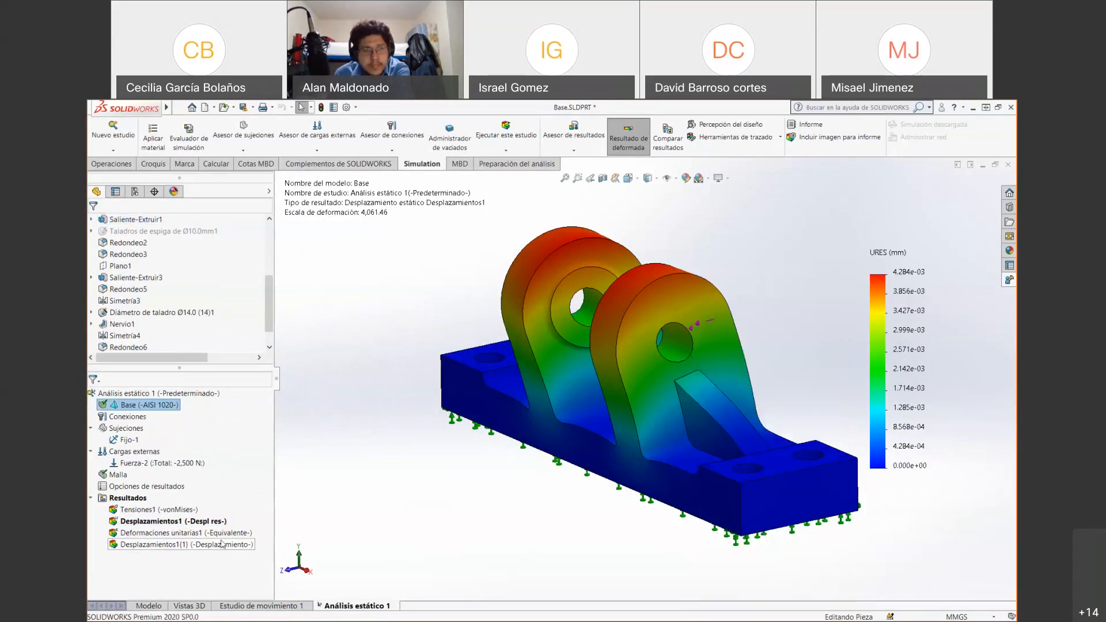
Show the von Mises stress plot Tensiones1 and switch its deformed shape on and back off
left_click(158, 511)
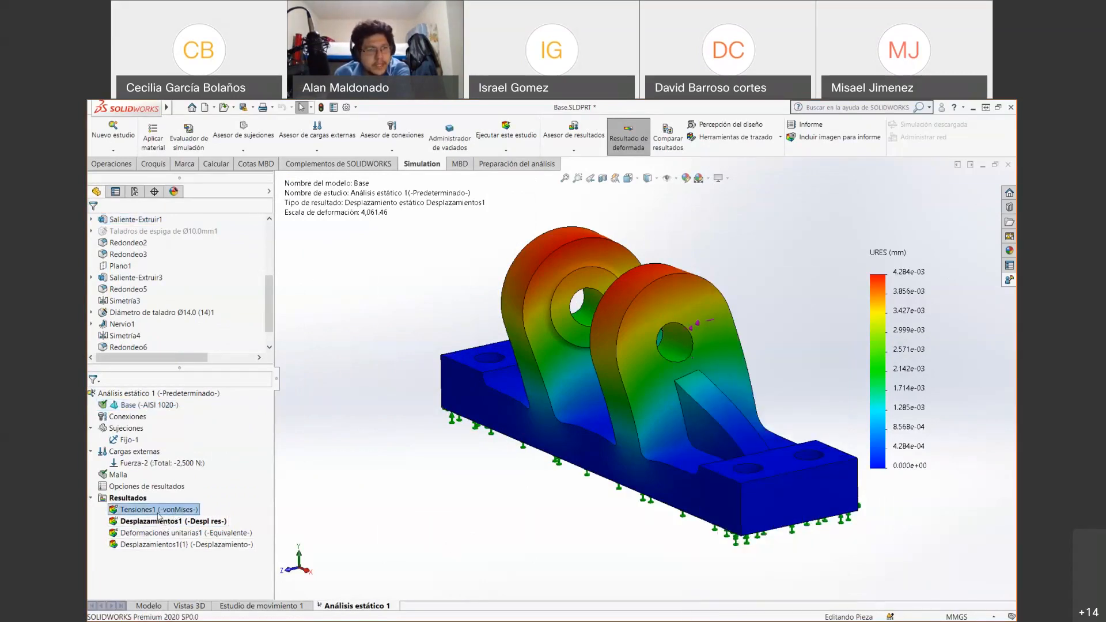
right_click(159, 513)
left_click(181, 519)
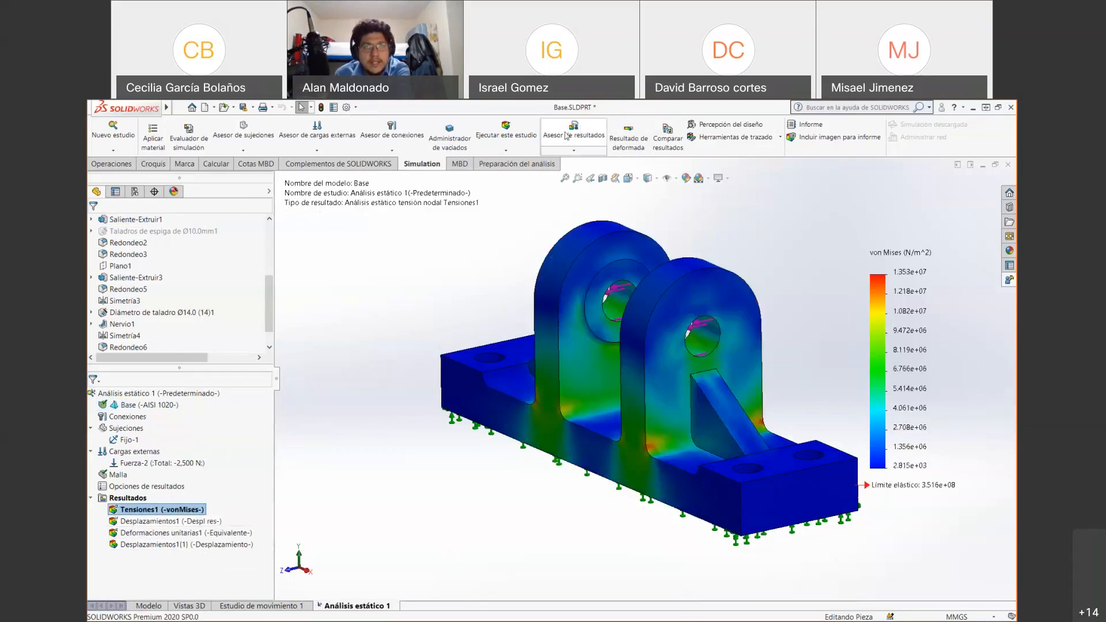
left_click(628, 138)
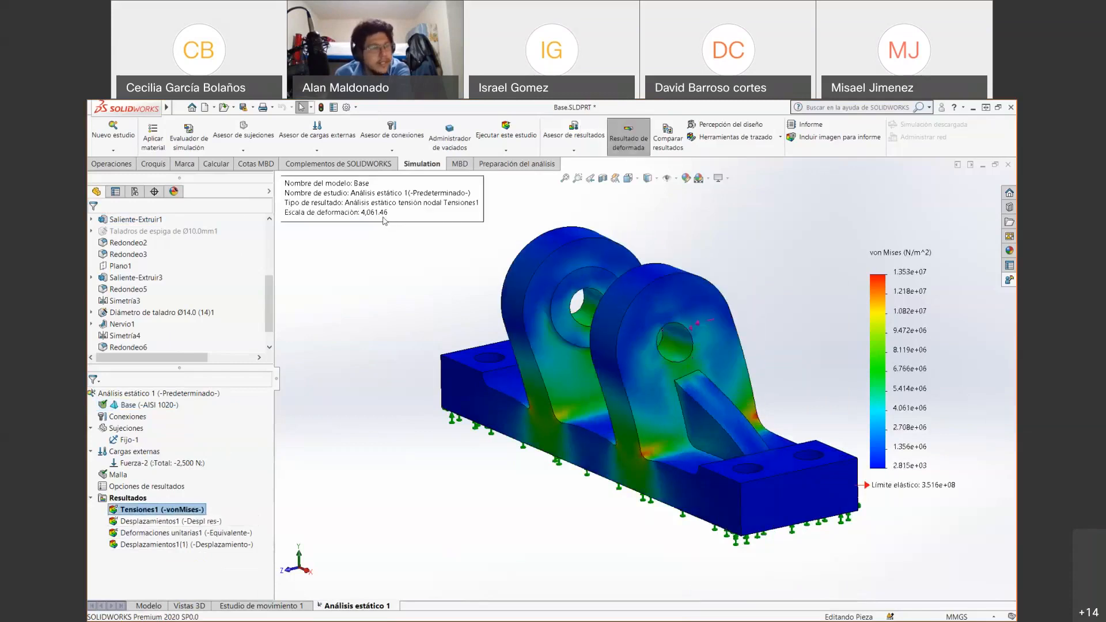
left_click(646, 145)
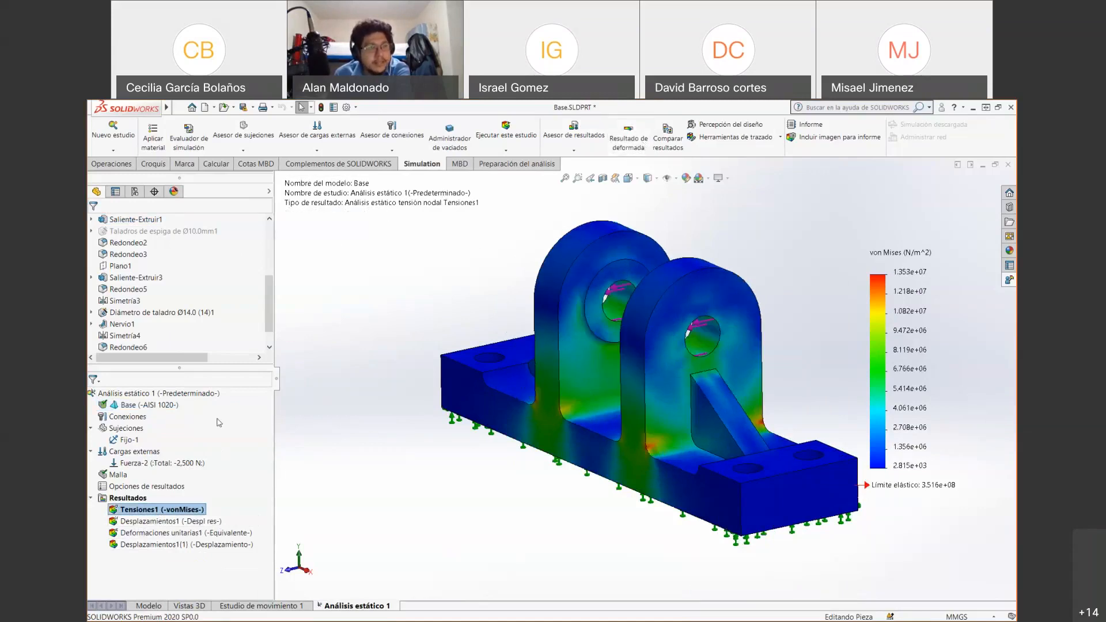
Open the Tensiones1 plot definition and review the available stress components, keeping VON: Tensión de von Mises
right_click(122, 513)
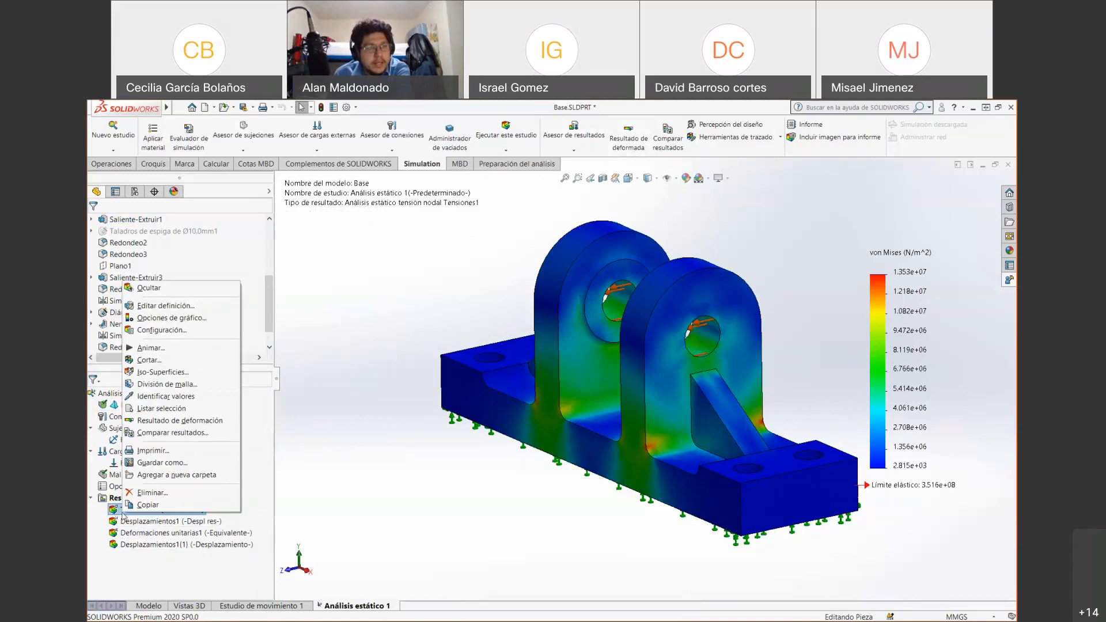
left_click(162, 307)
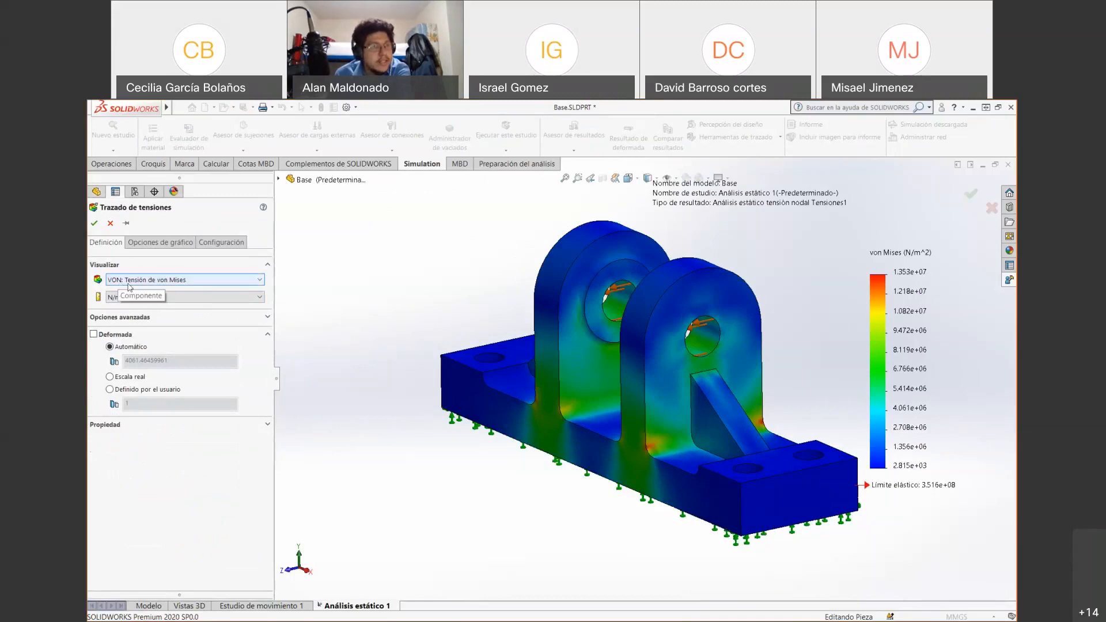
left_click(240, 281)
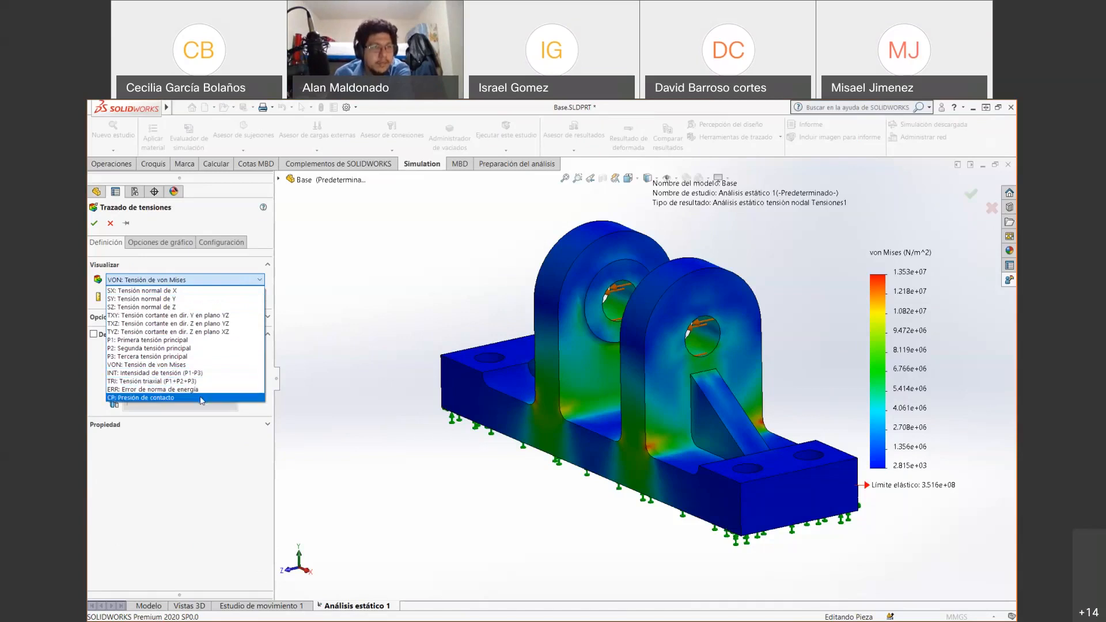
left_click(209, 279)
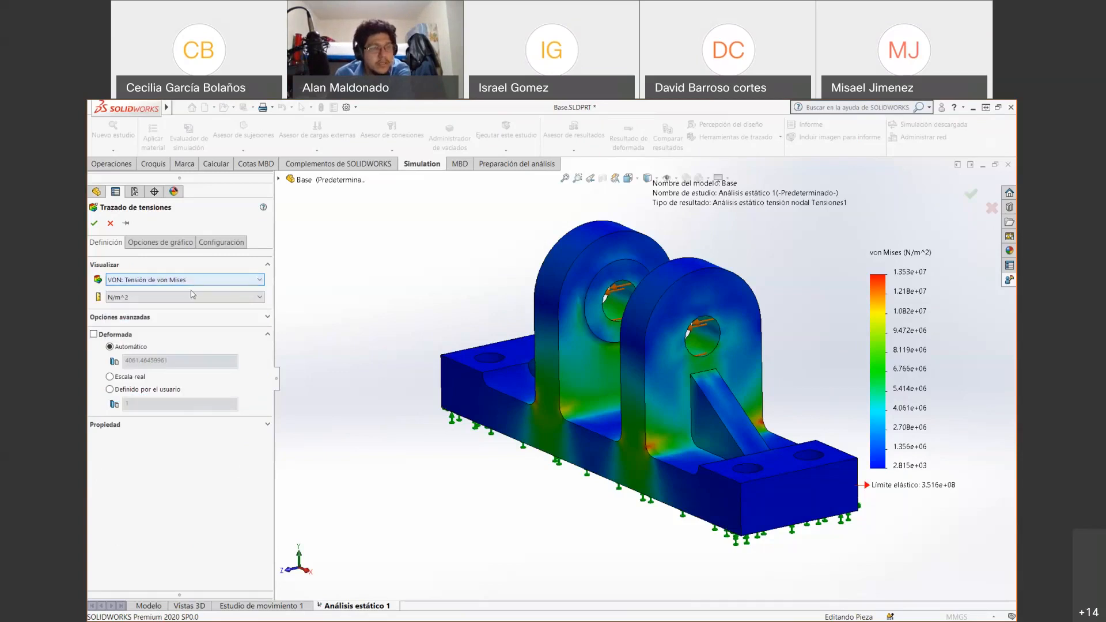
Enable the deformed shape for Tensiones1 at real scale (Escala real), accept it and toggle the deformed result to compare
left_click(94, 335)
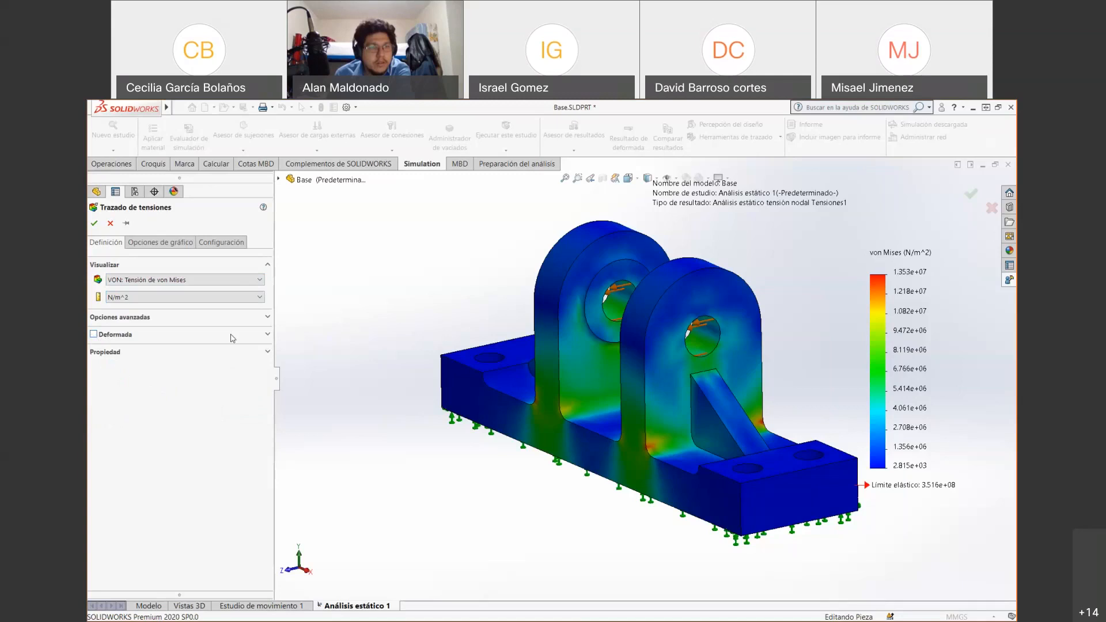
left_click(267, 336)
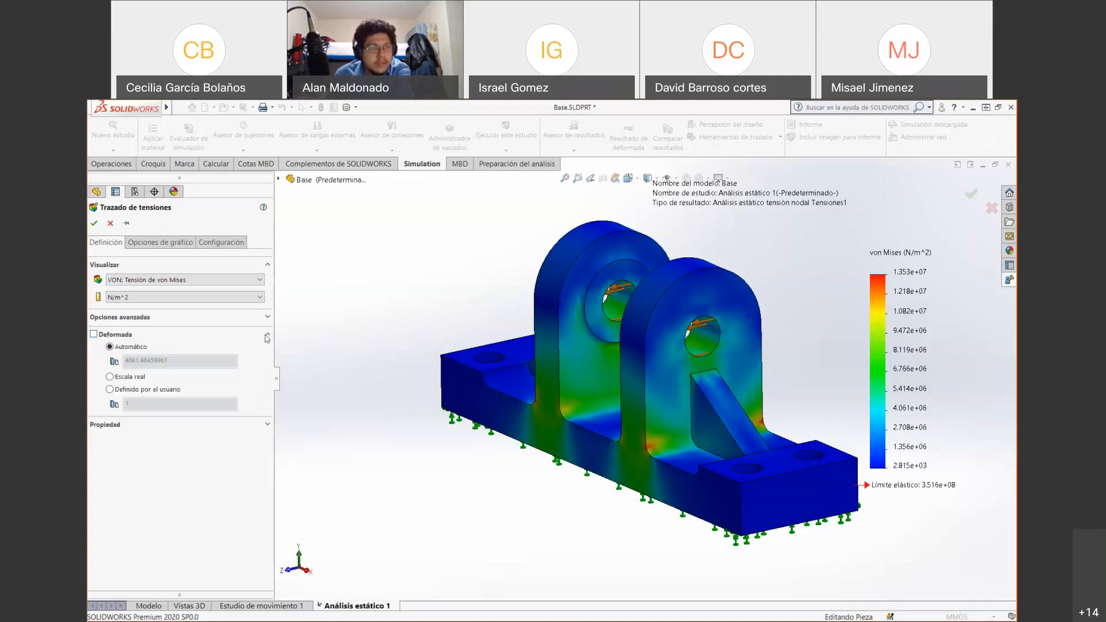
left_click(94, 335)
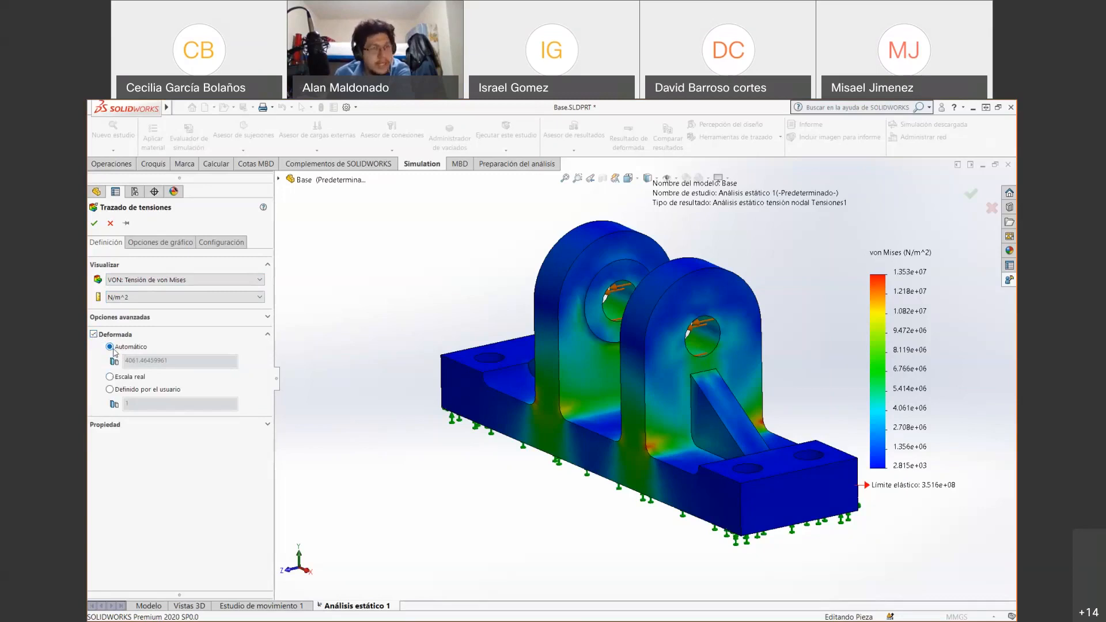
left_click(114, 390)
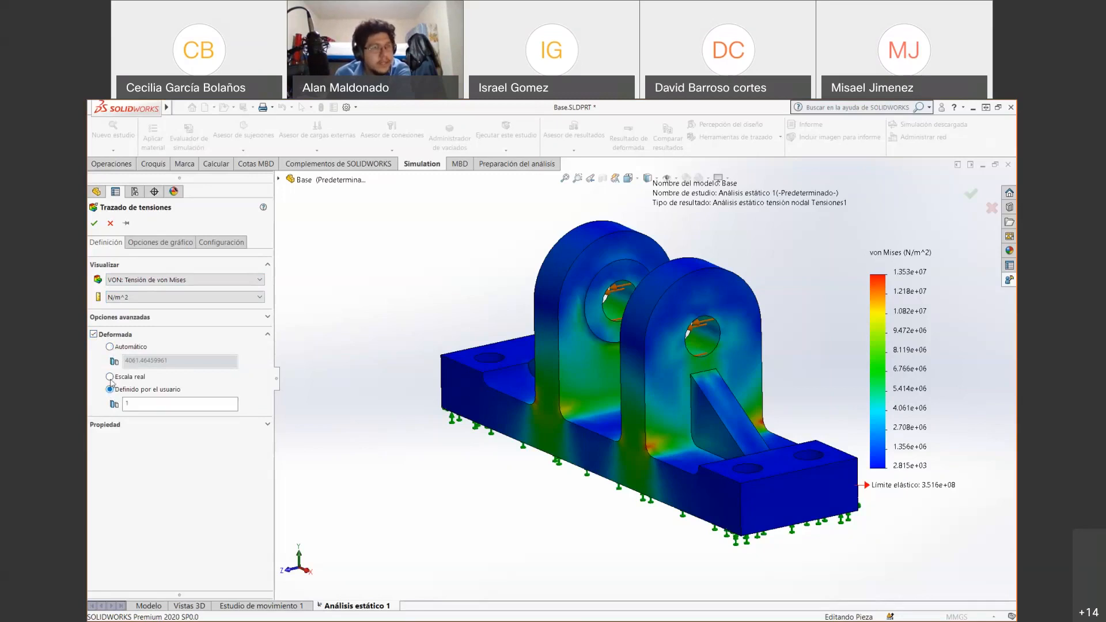
left_click(110, 378)
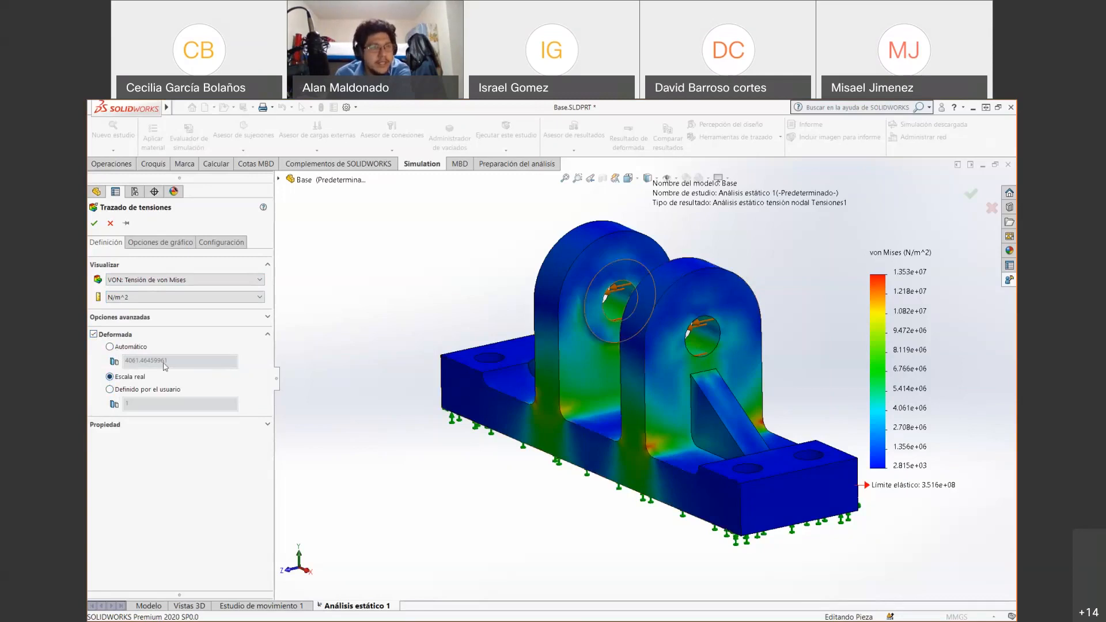
left_click(94, 223)
scroll(94, 230, "down", 3)
left_click(631, 139)
left_click(638, 142)
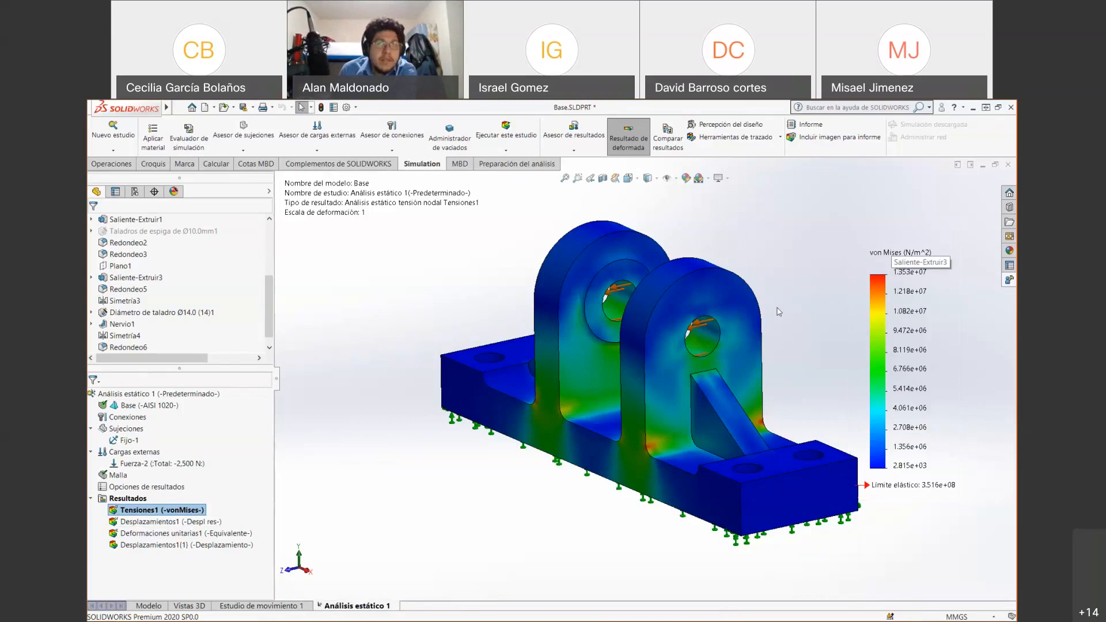
Give the Tensiones1 plot a user-defined deformation scale factor of 1000
right_click(139, 510)
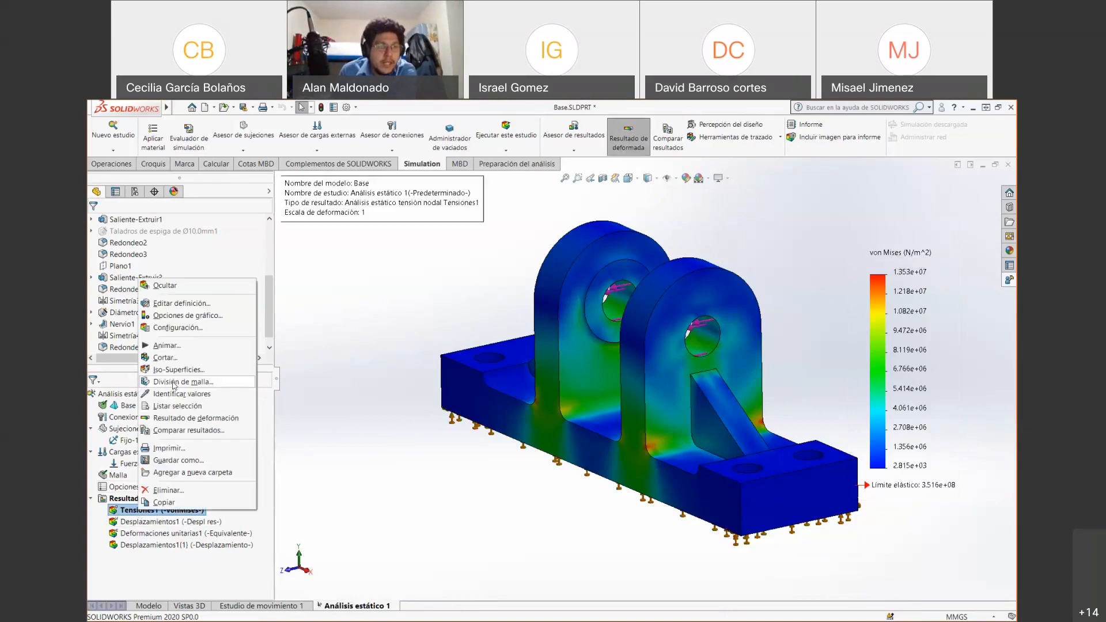
left_click(193, 306)
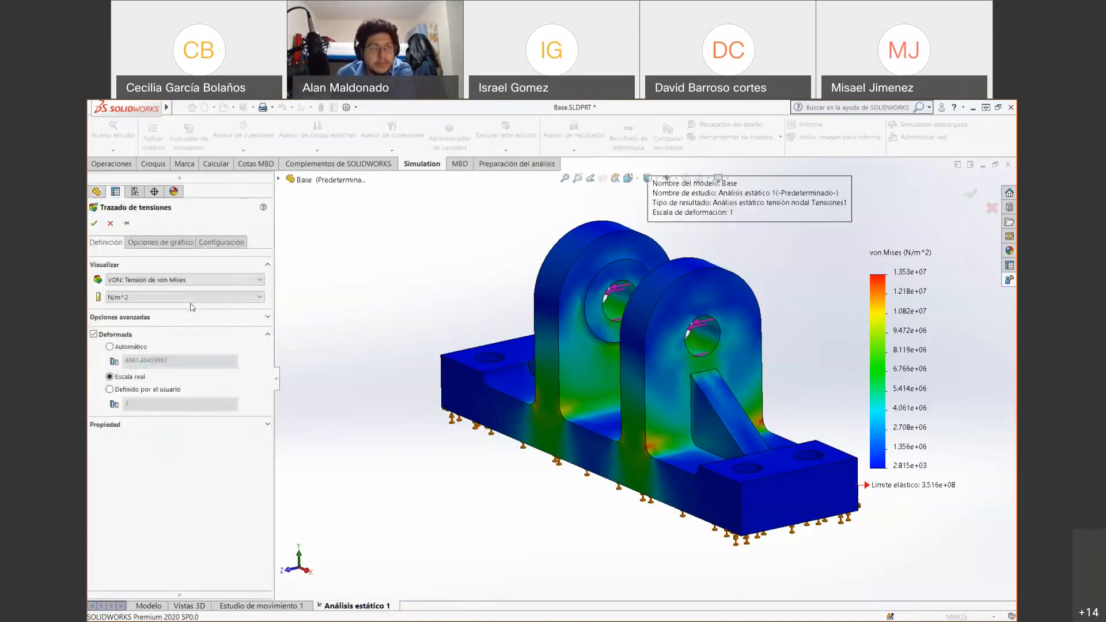
left_click(115, 389)
double_click(136, 405)
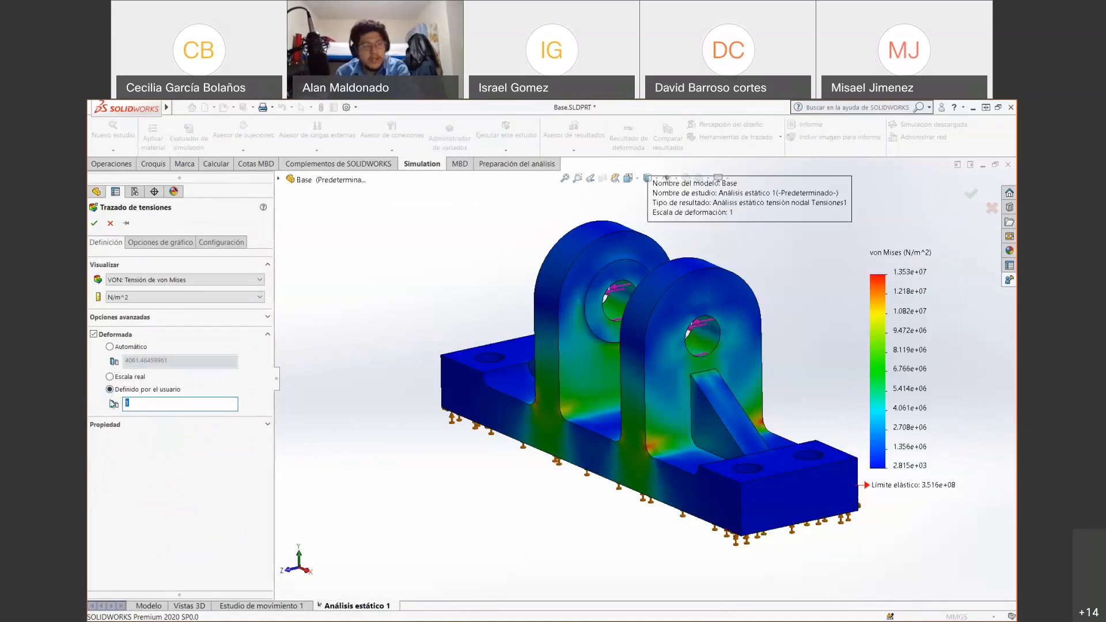
type("10")
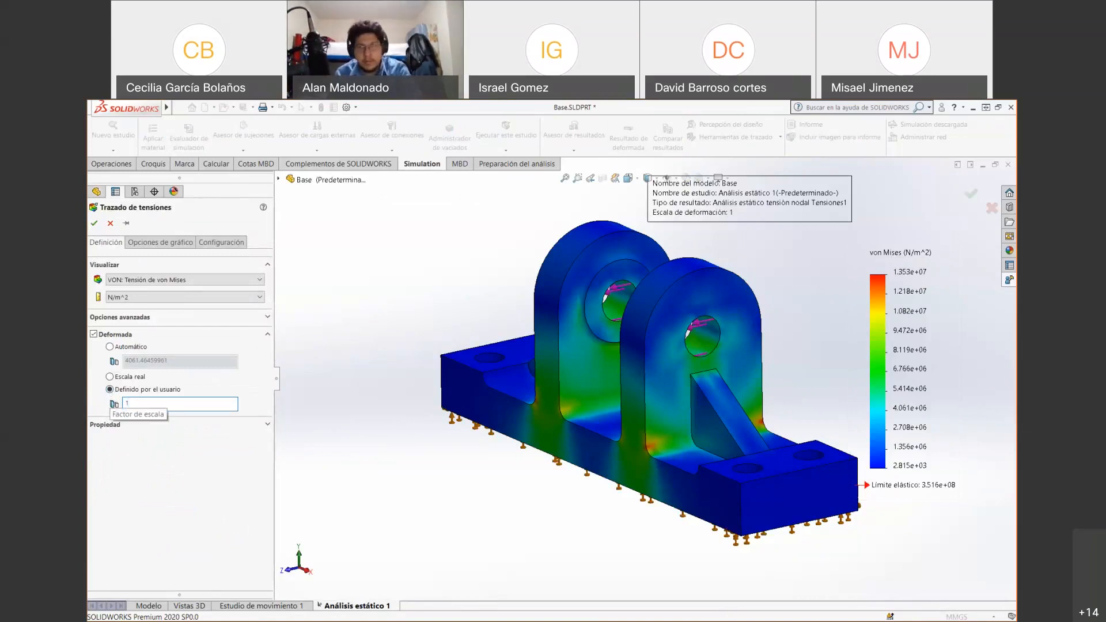
type("00")
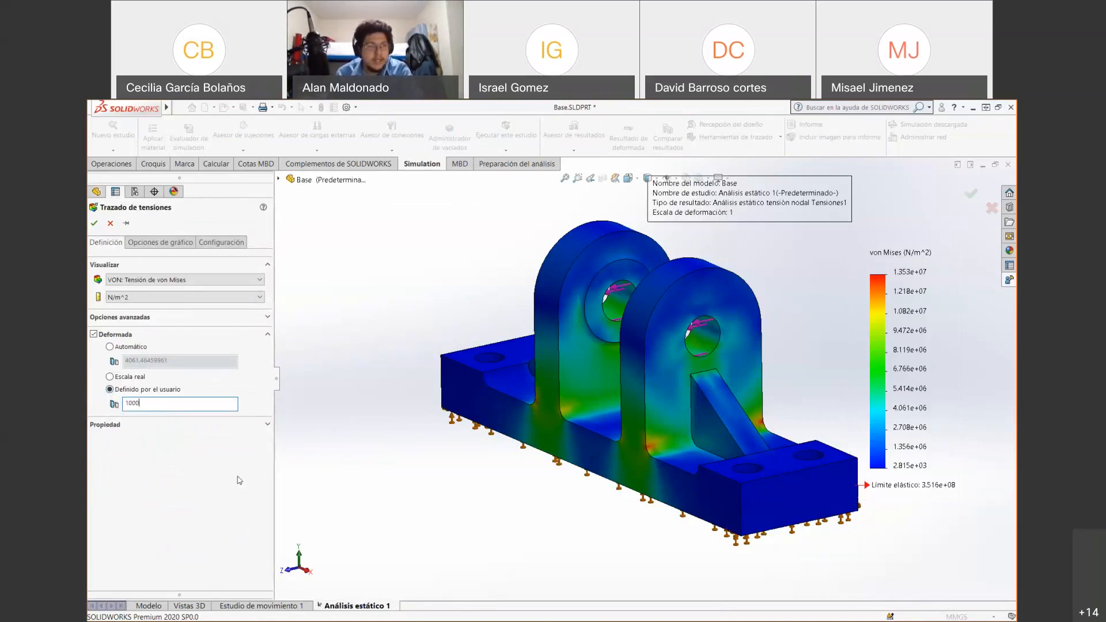
left_click(96, 223)
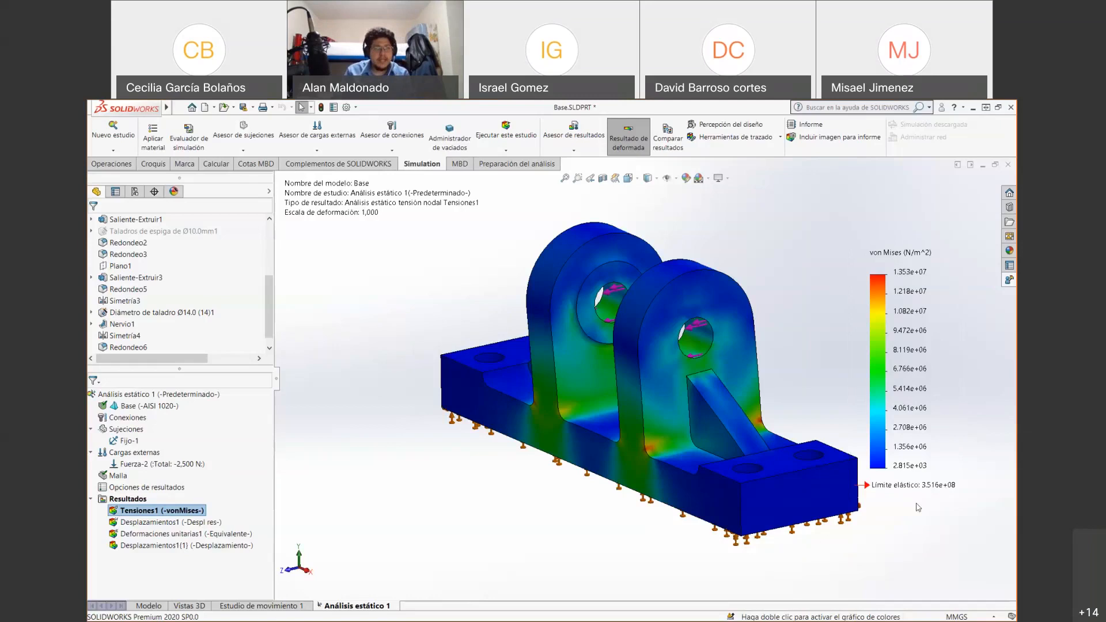
In the Tensiones1 plot definition, disable the deformed shape and review the advanced options and plot properties
right_click(154, 513)
left_click(199, 307)
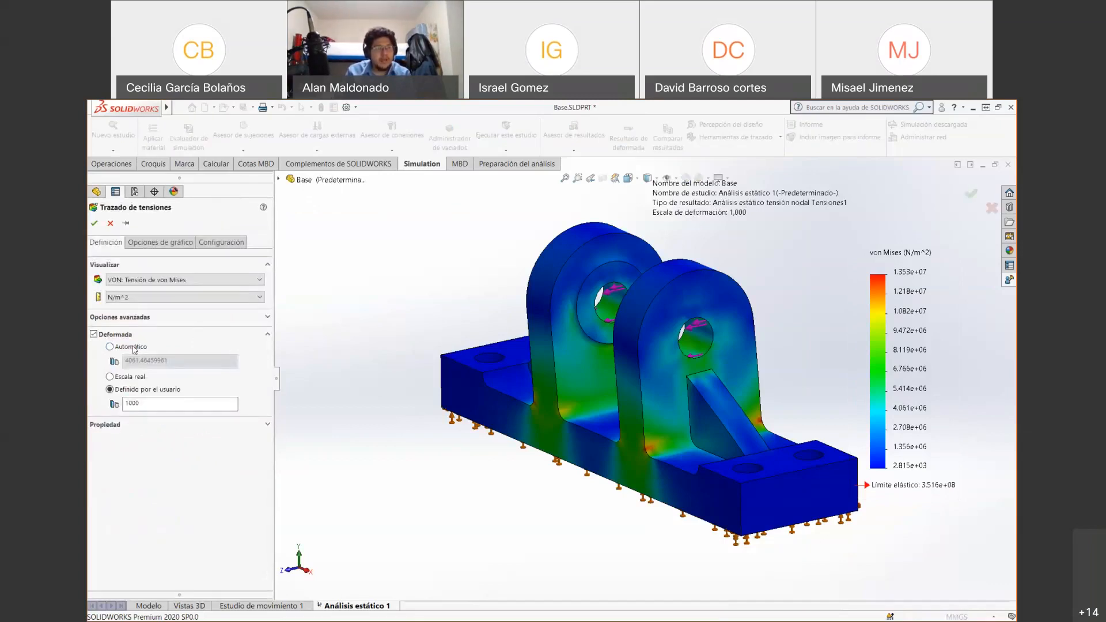
left_click(94, 335)
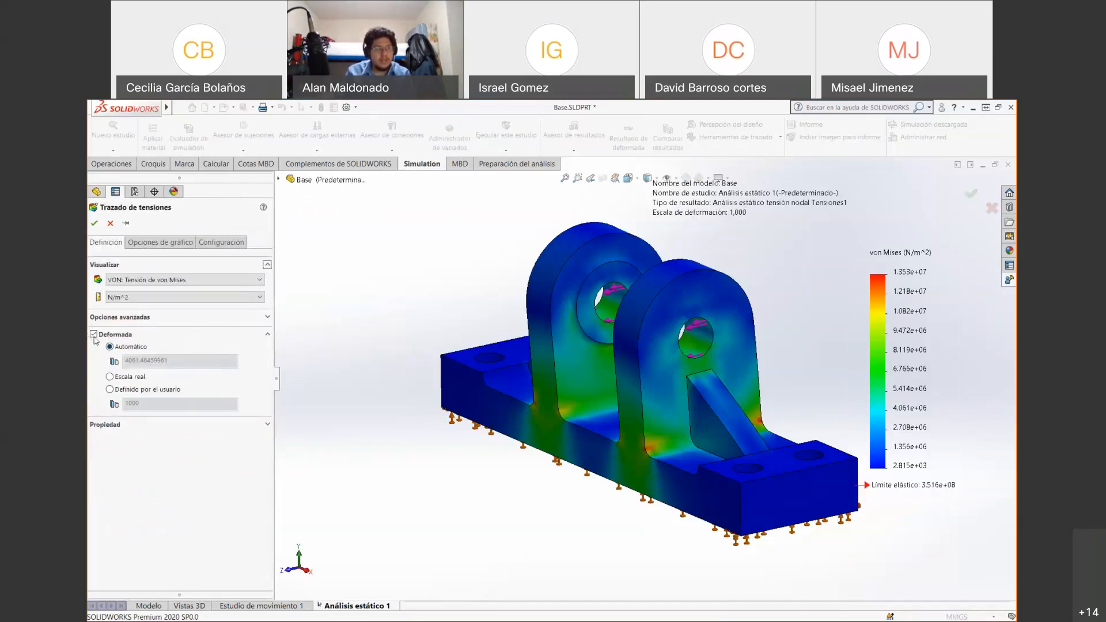
left_click(162, 321)
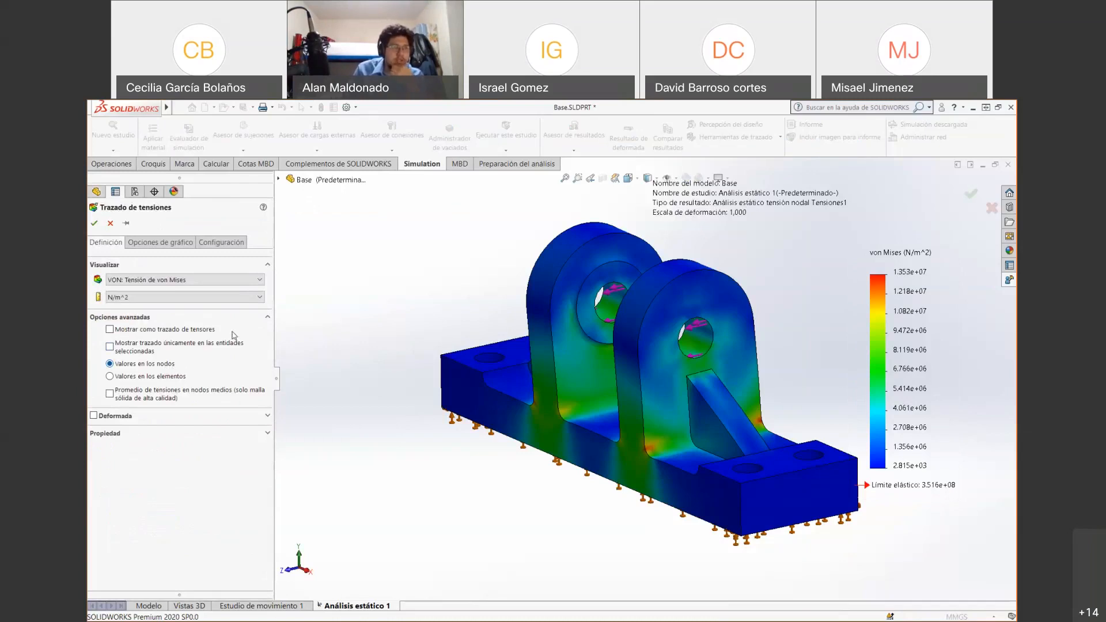
left_click(260, 320)
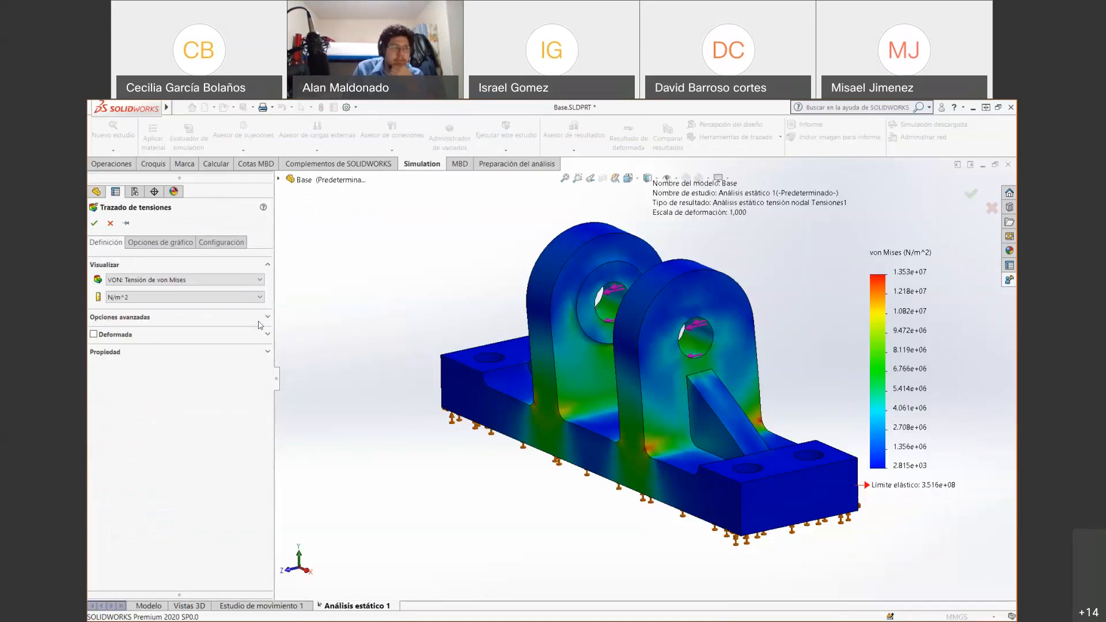
left_click(252, 355)
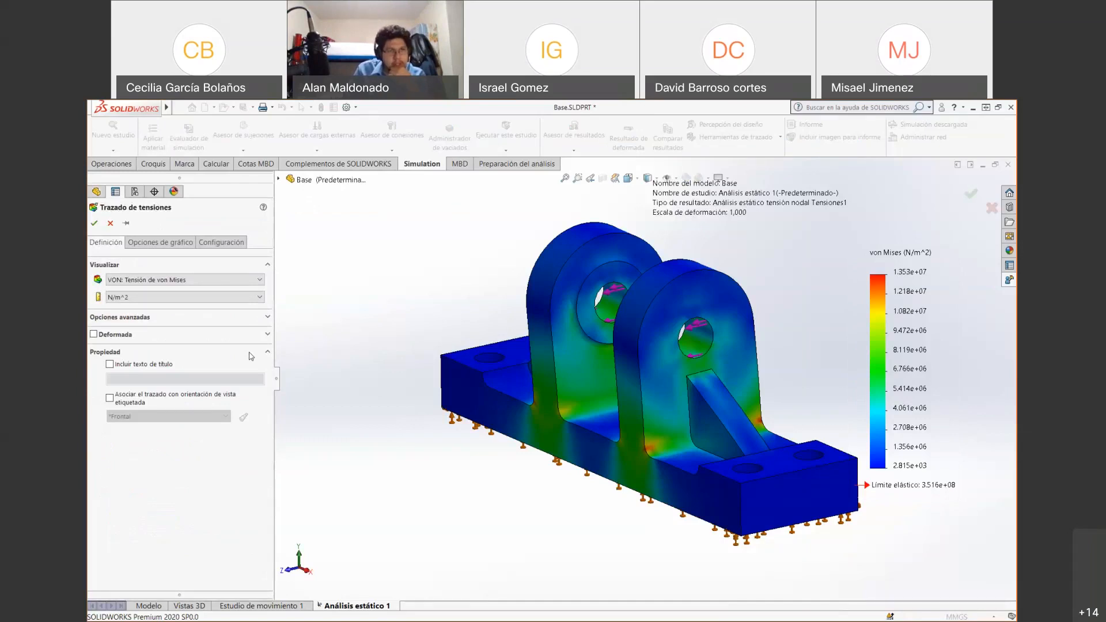
left_click(251, 355)
Try out the Tensiones1 display options for plot details, minimum annotation, maximum annotation and legend, restoring each one
left_click(160, 242)
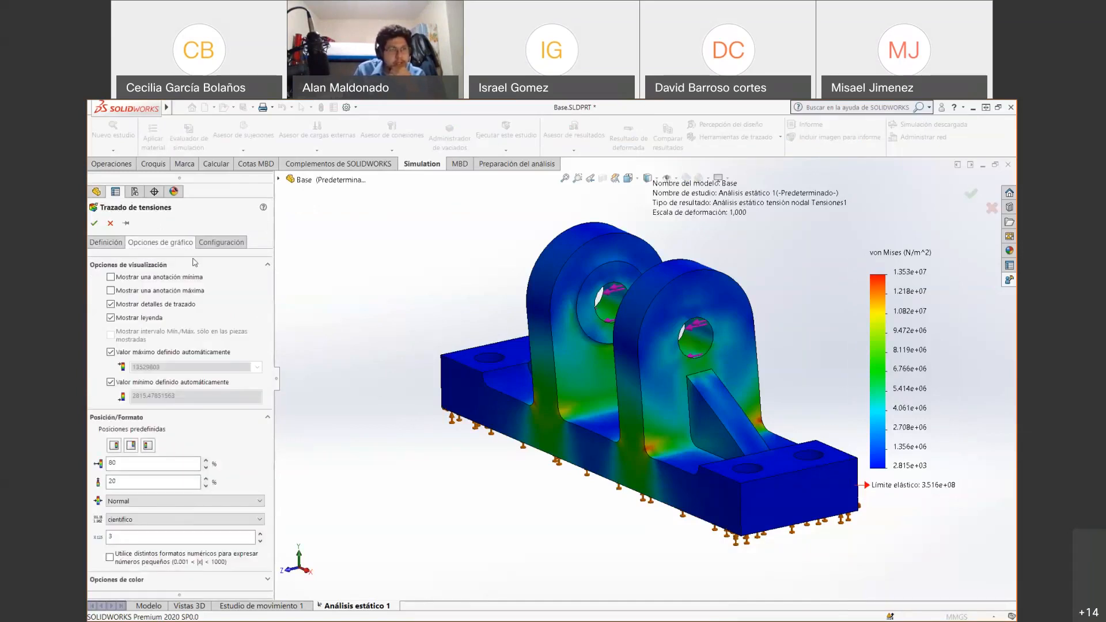
left_click(243, 304)
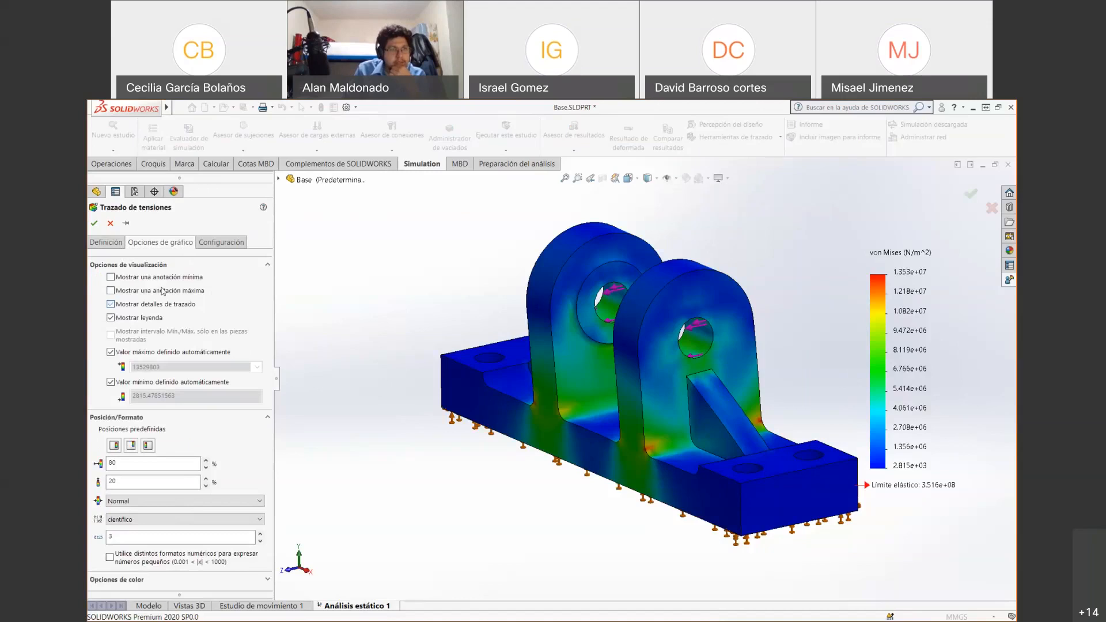
left_click(110, 277)
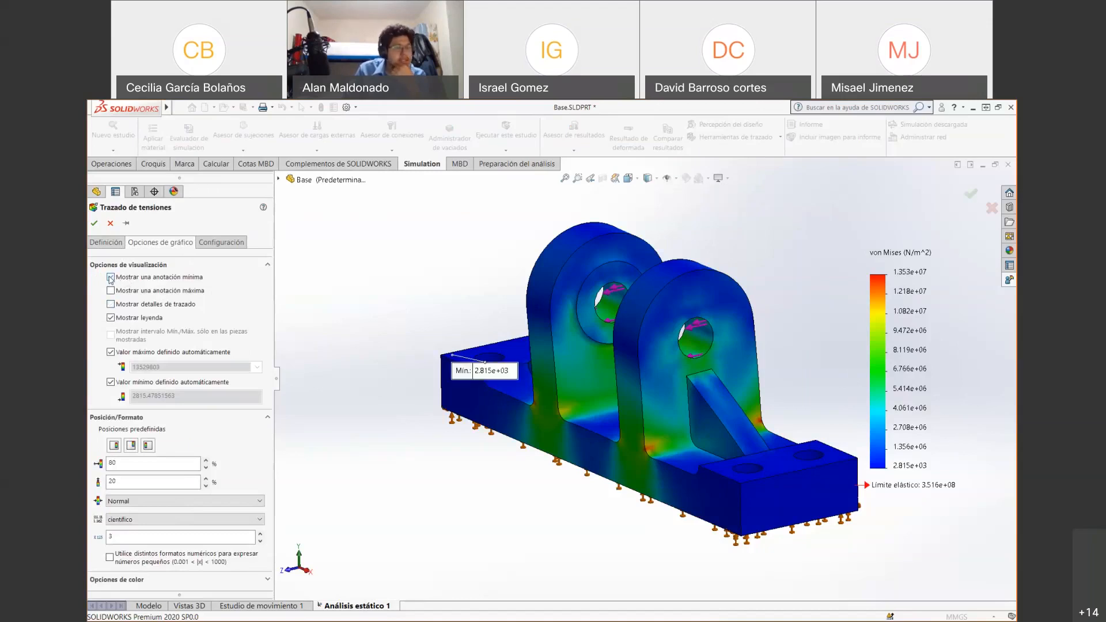
left_click(111, 277)
left_click(111, 291)
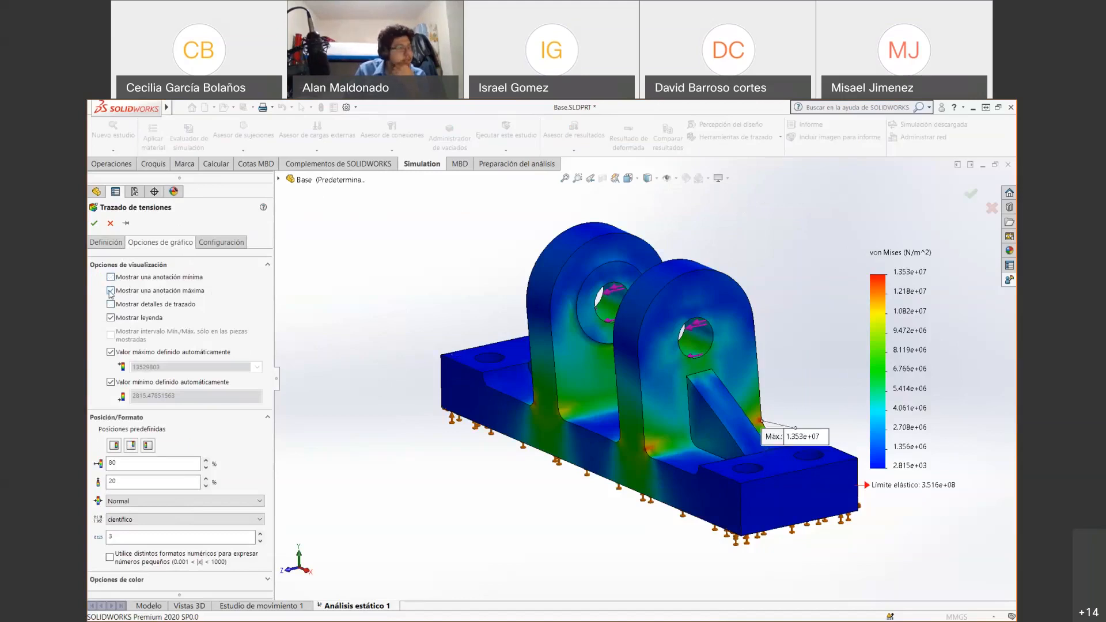
left_click(111, 291)
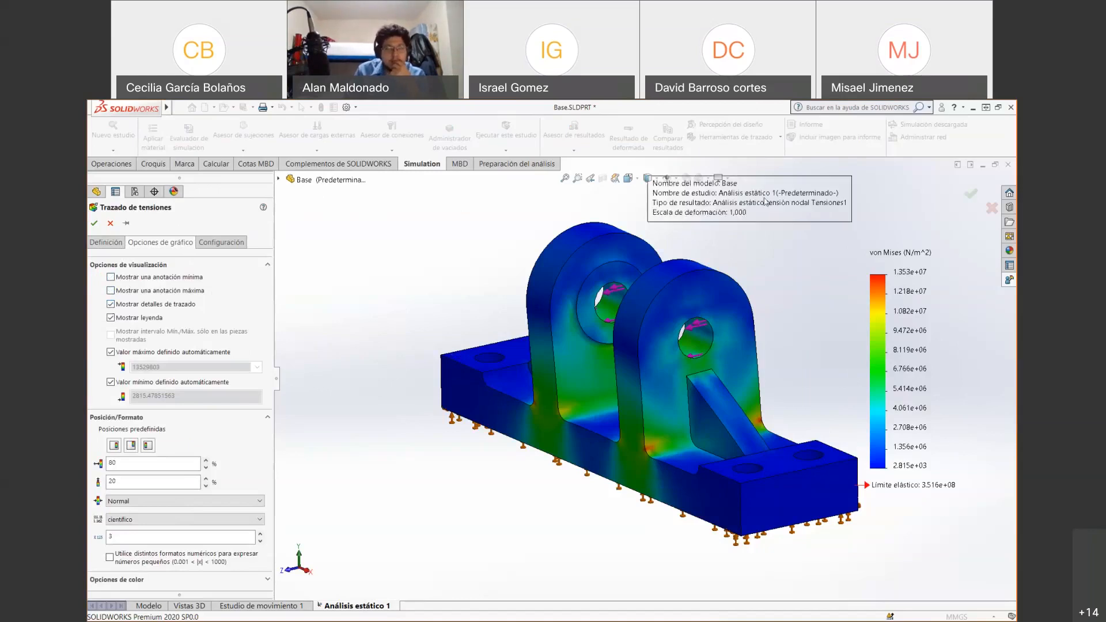
left_click(111, 318)
left_click(111, 318)
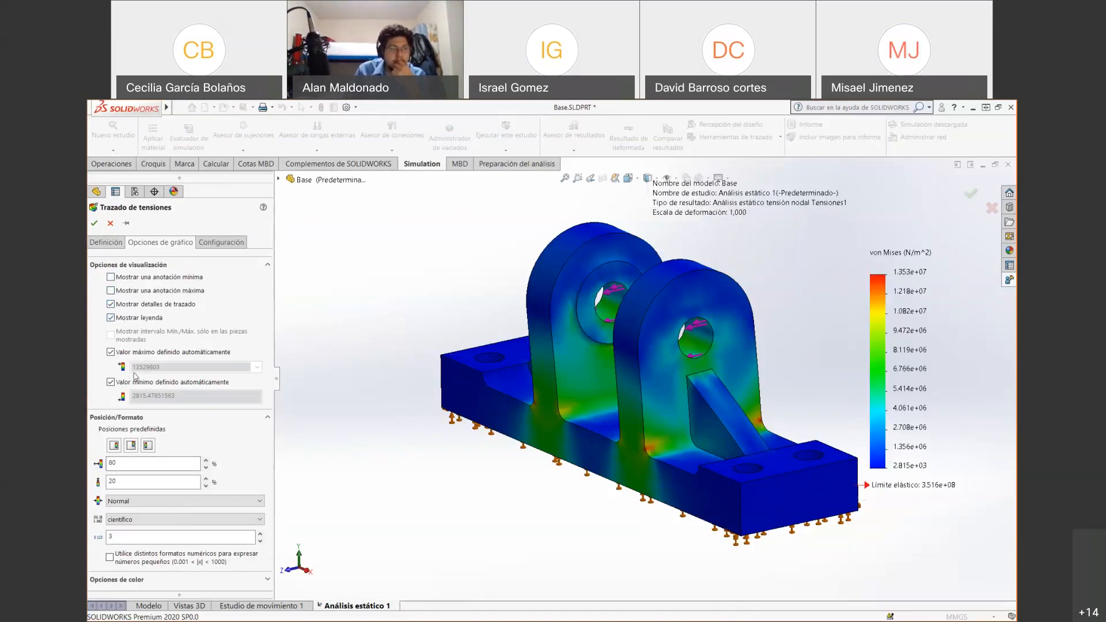
Try manual maximum and minimum limits for the stress legend and restore both to automatic values
left_click(111, 352)
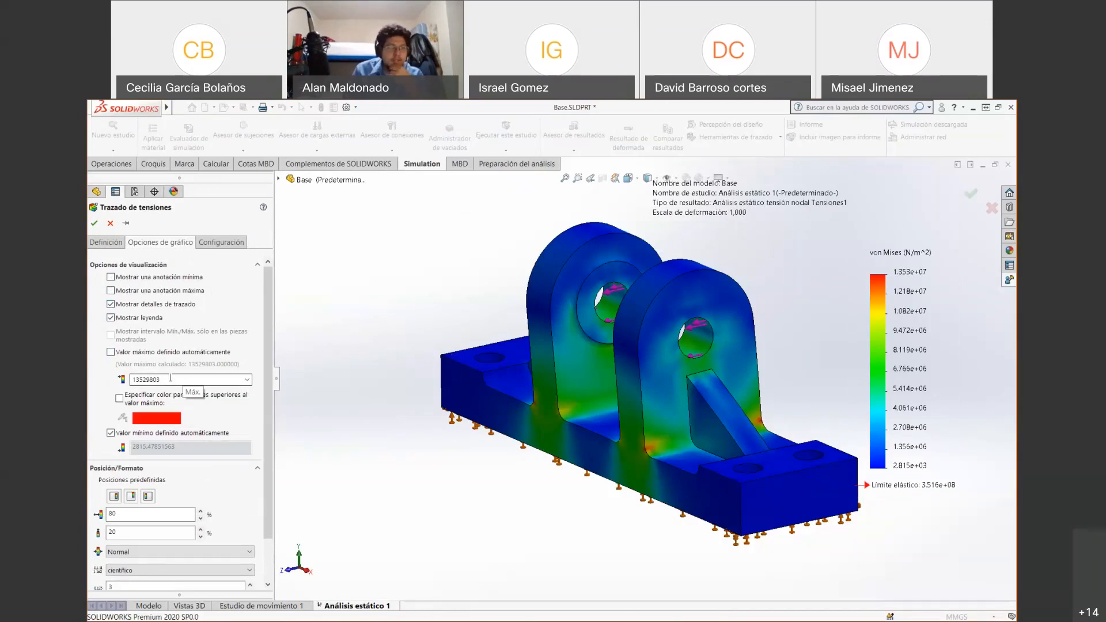
left_click(110, 353)
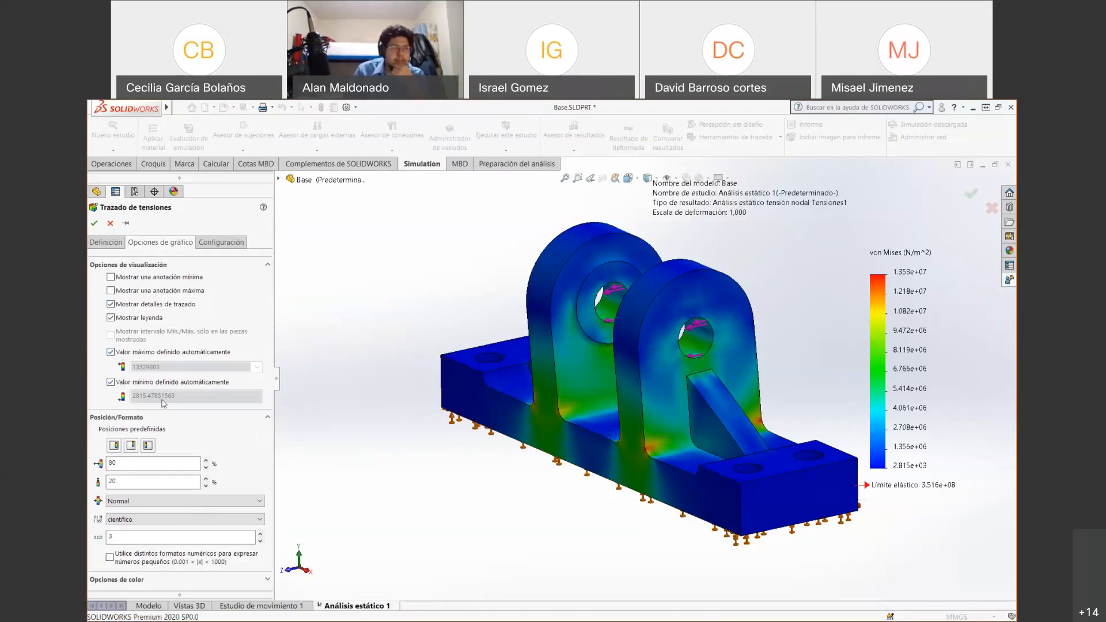
left_click(130, 383)
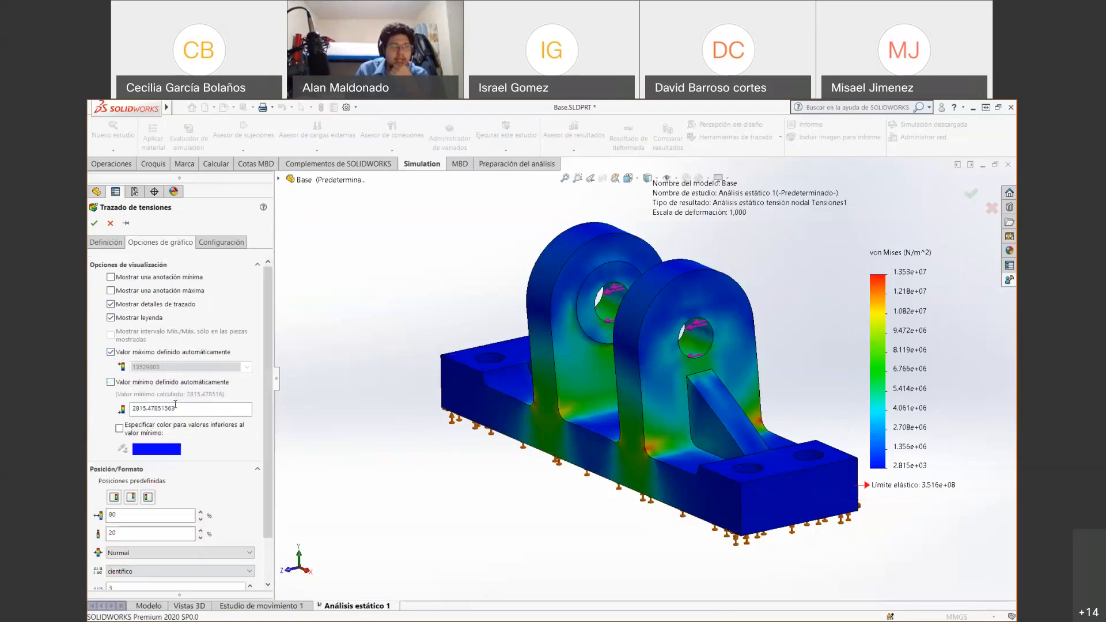
left_click(110, 383)
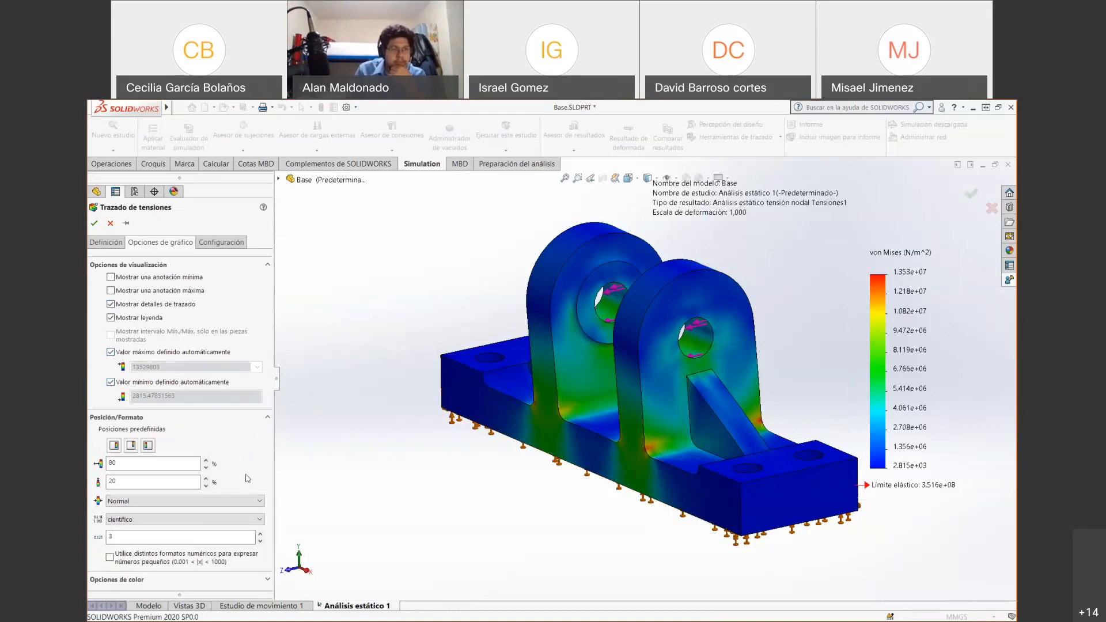
Review the legend's number formats and try the Arco iris colour scheme on the Tensiones1 plot
left_click(261, 520)
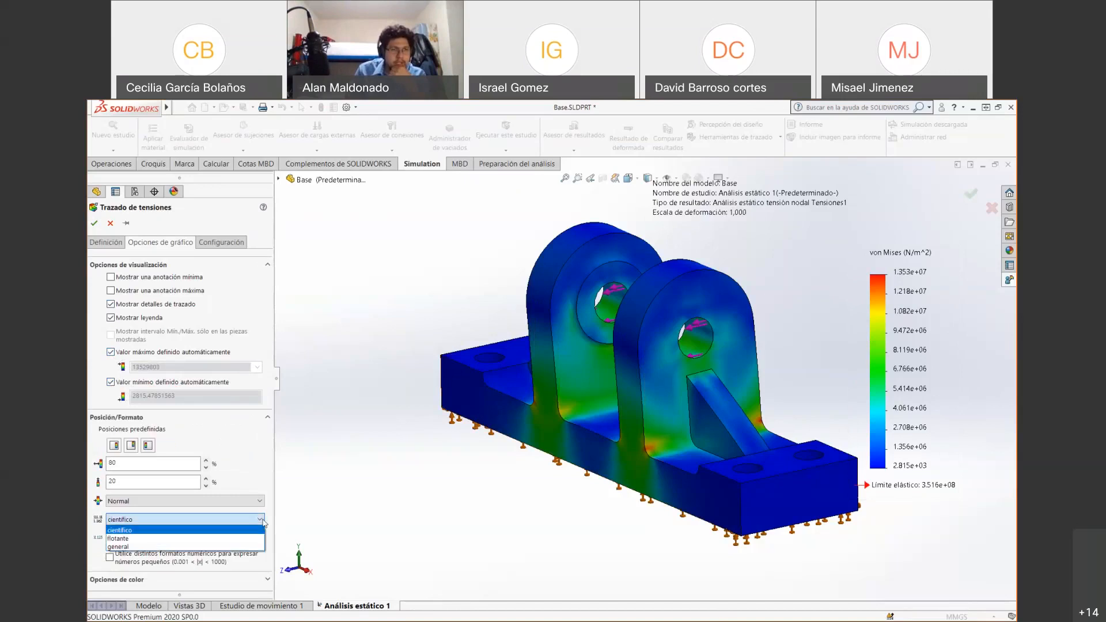
left_click(262, 521)
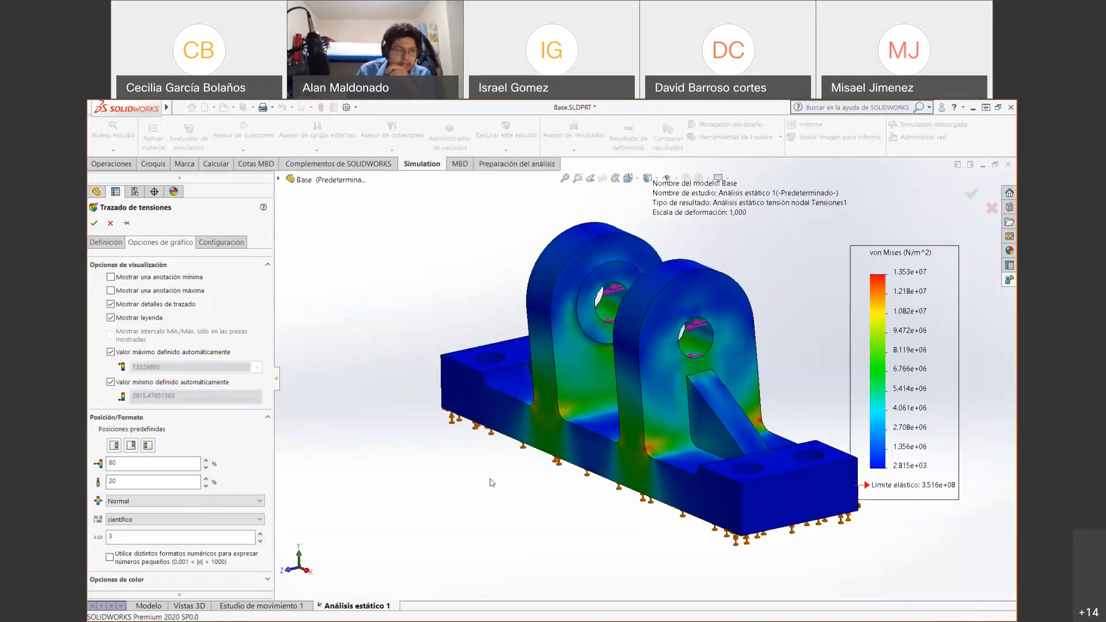
left_click(259, 580)
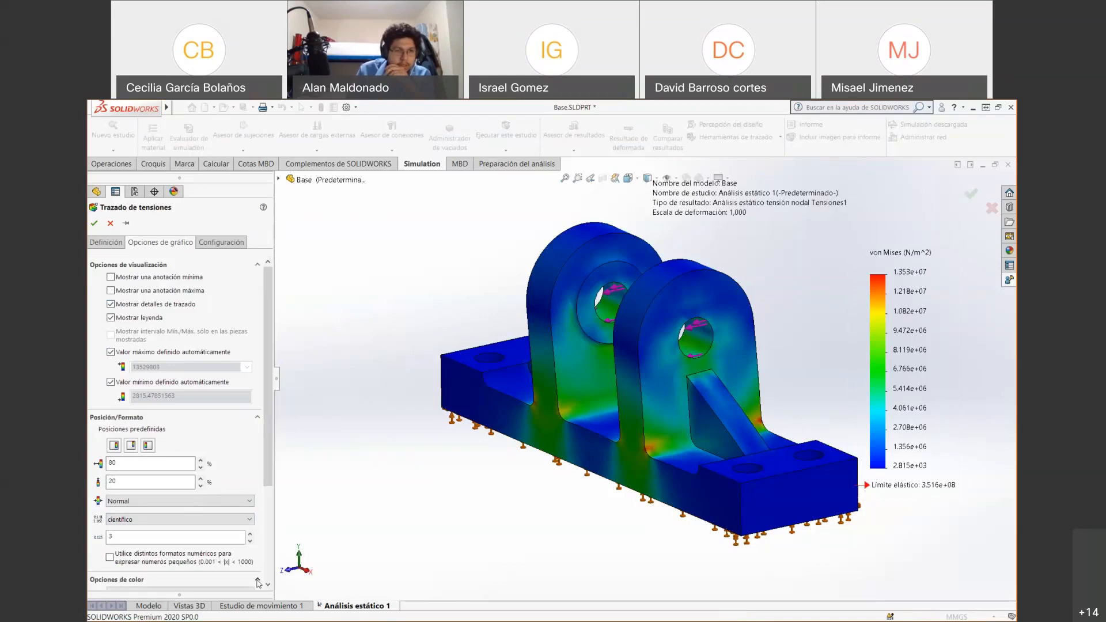
scroll(231, 507, "down", 5)
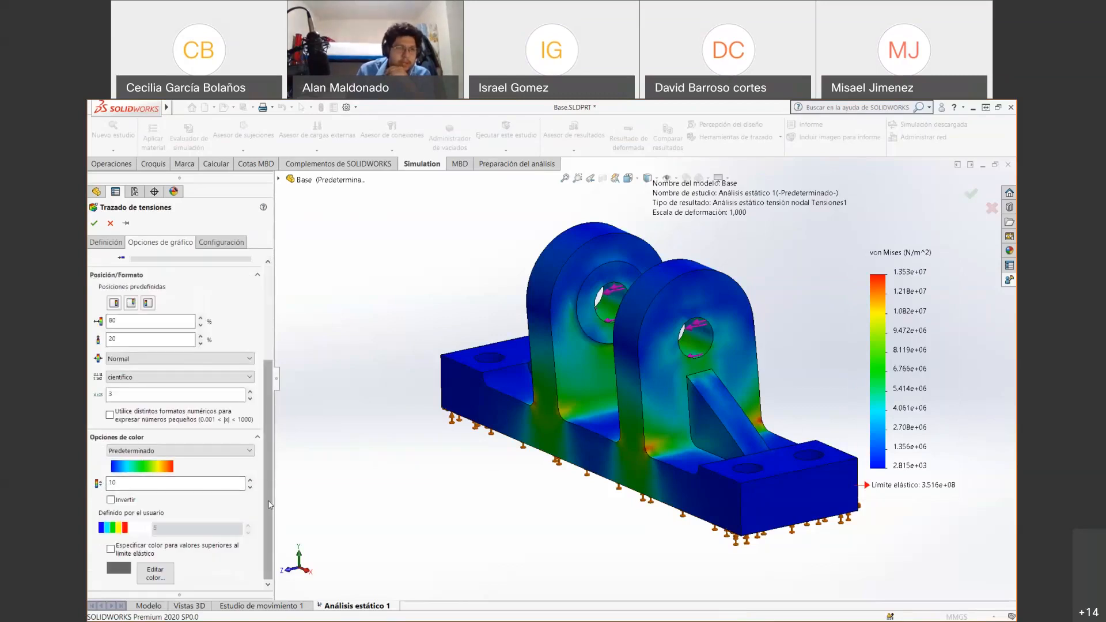
left_click(229, 453)
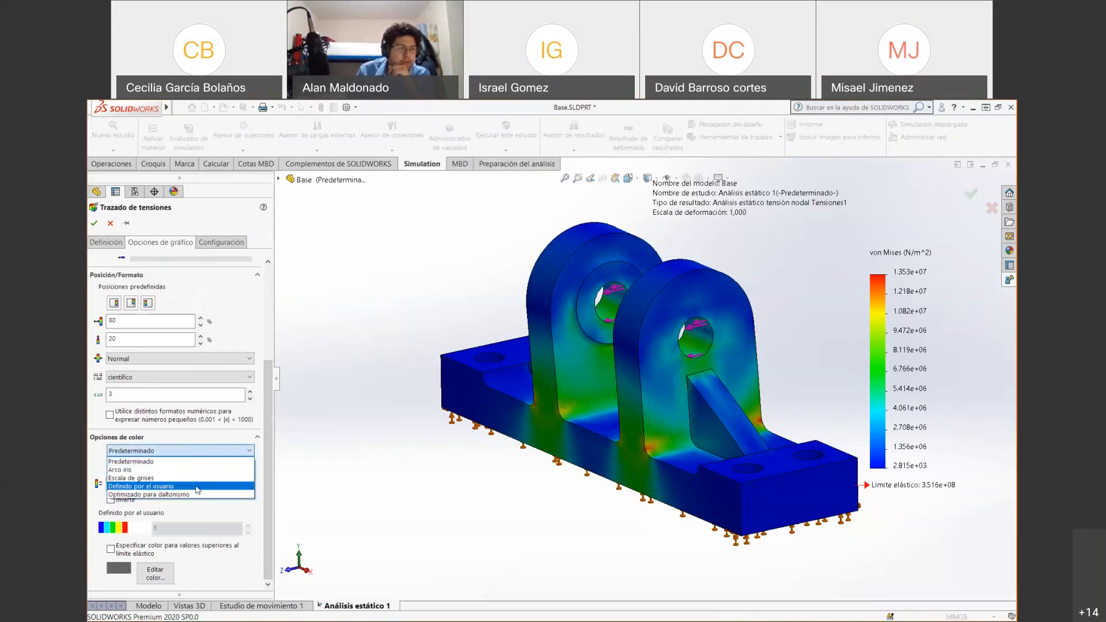
left_click(204, 469)
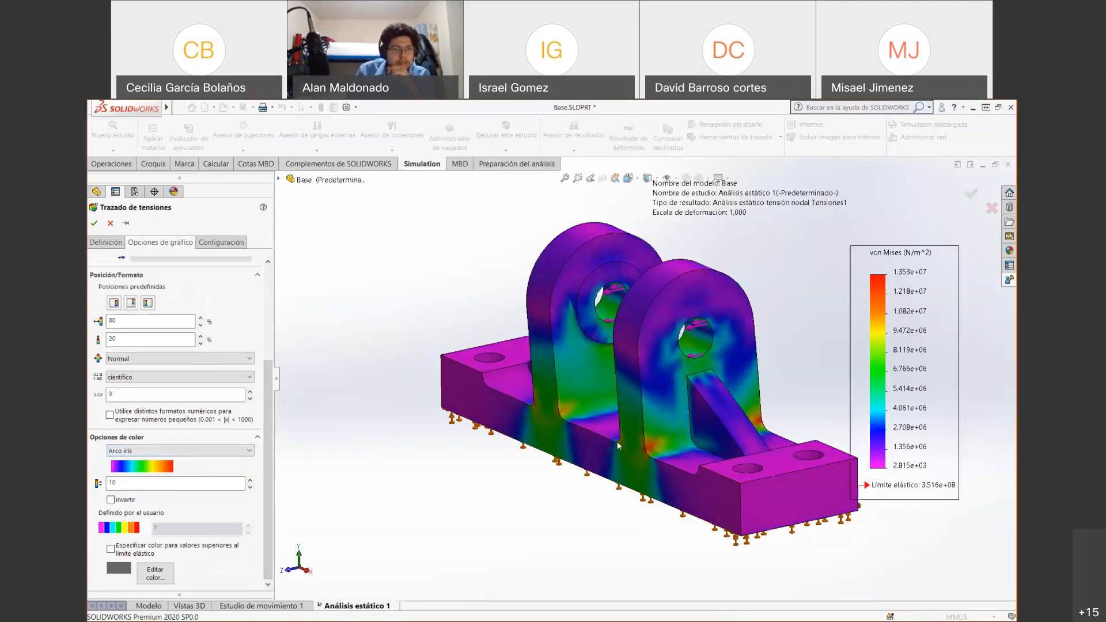
left_click(242, 448)
left_click(144, 459)
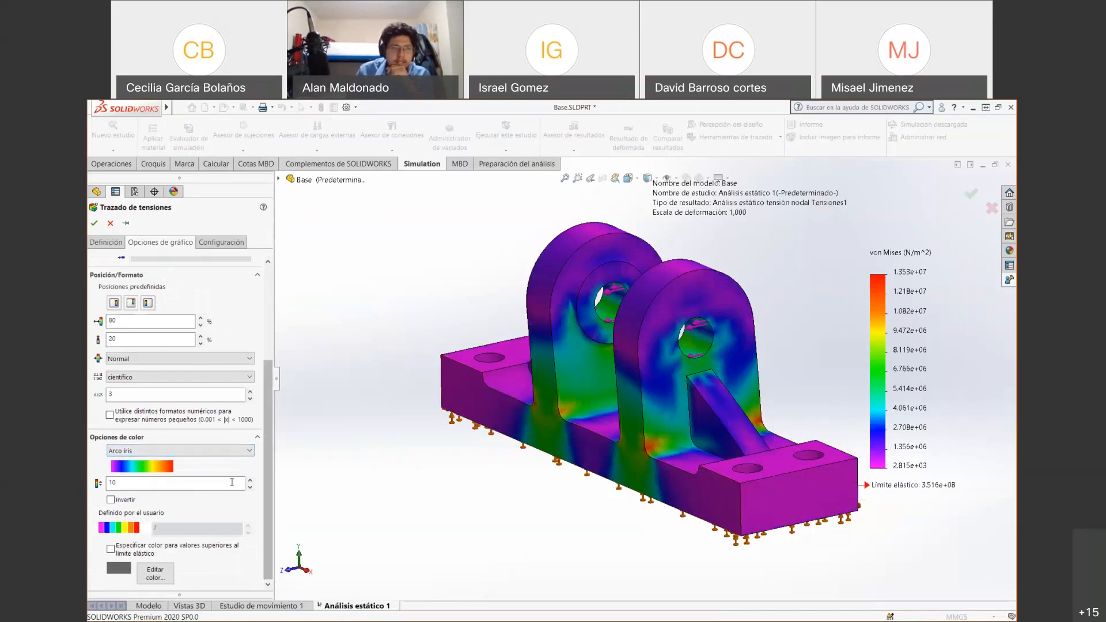
Try the user-defined colour scheme on the Tensiones1 plot with between 3 and 9 colours and restore the Predeterminado scheme
left_click(216, 452)
left_click(173, 486)
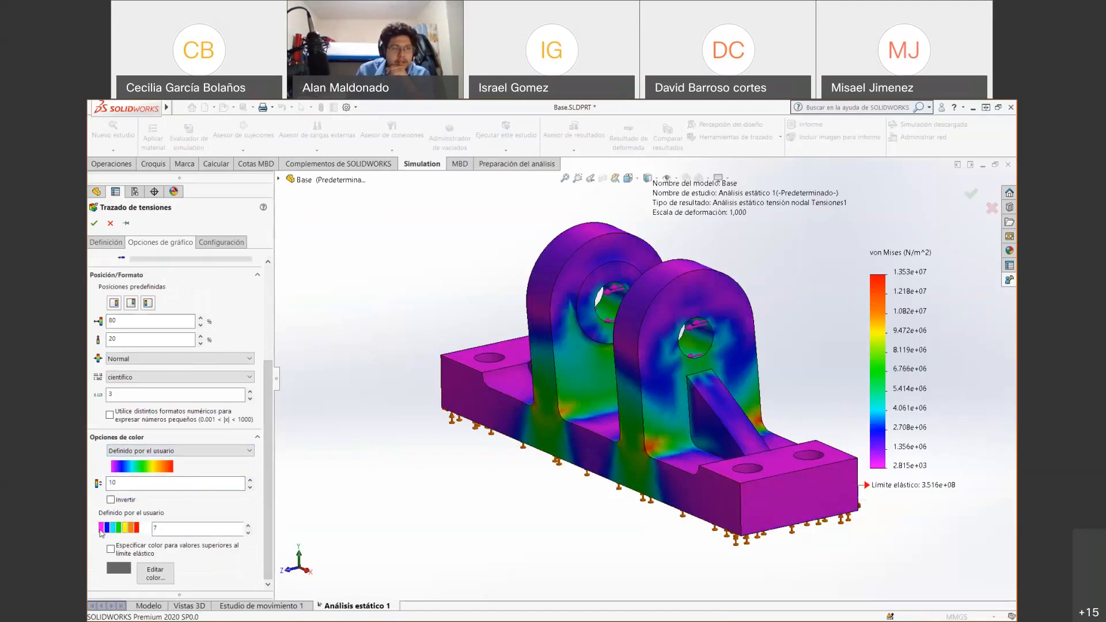
left_click(248, 534)
left_click(249, 534)
left_click(248, 534)
left_click(248, 534)
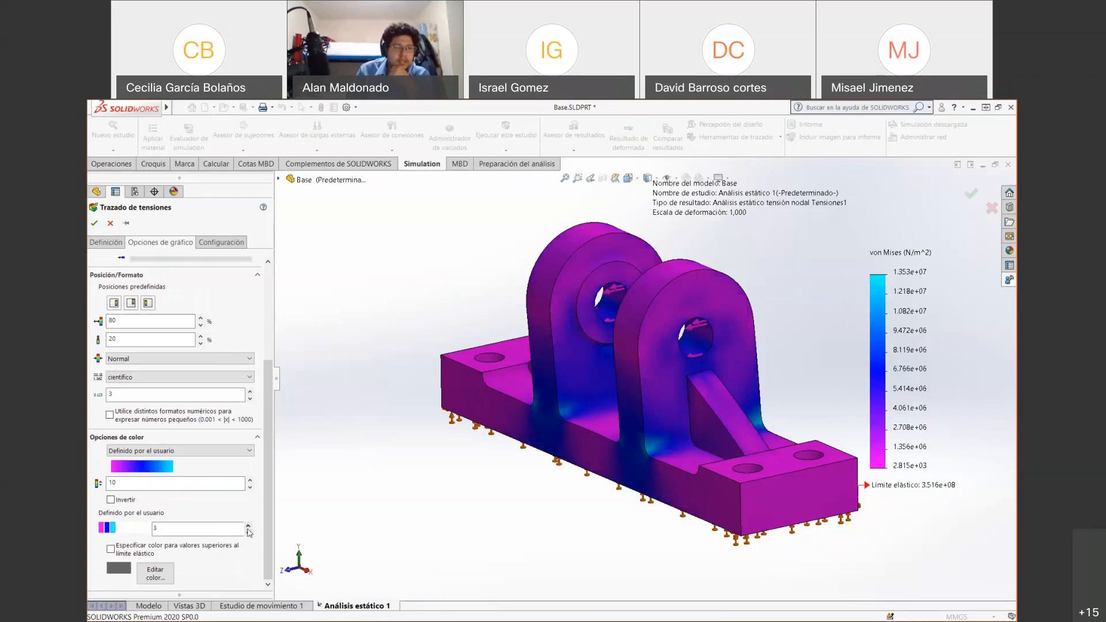
left_click(249, 526)
left_click(248, 526)
left_click(248, 526)
left_click(248, 526)
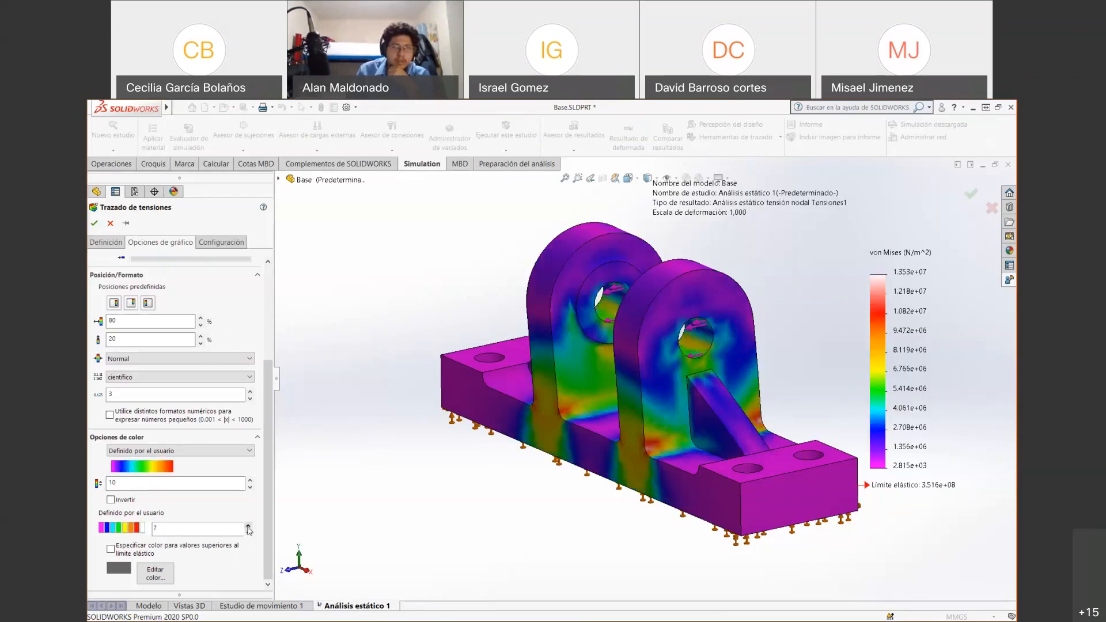
left_click(248, 526)
left_click(248, 527)
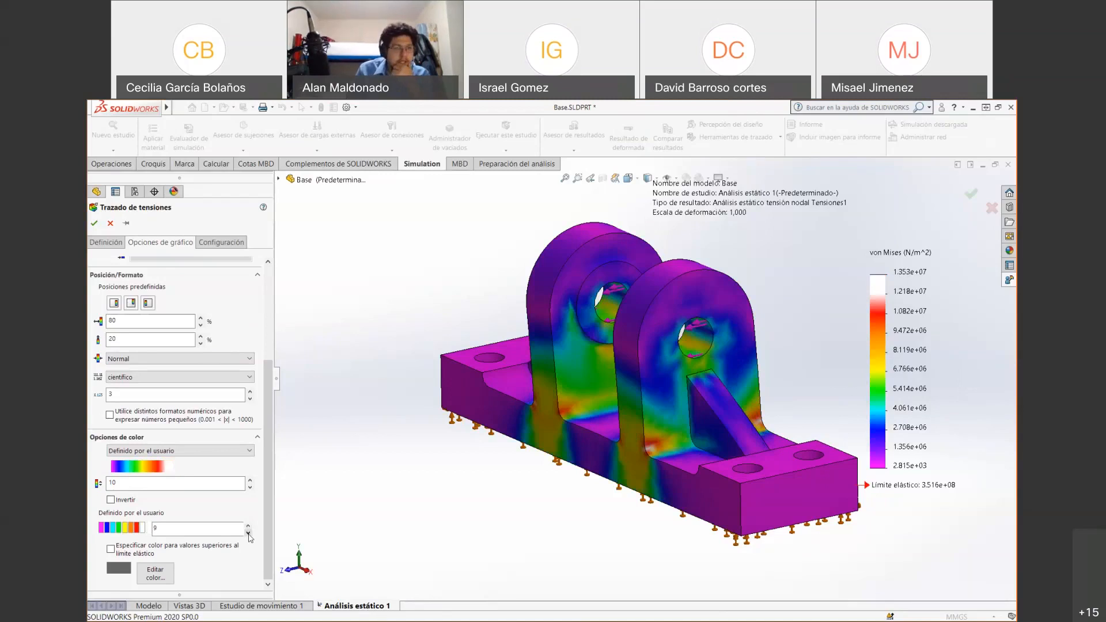
left_click(248, 533)
left_click(249, 533)
left_click(249, 533)
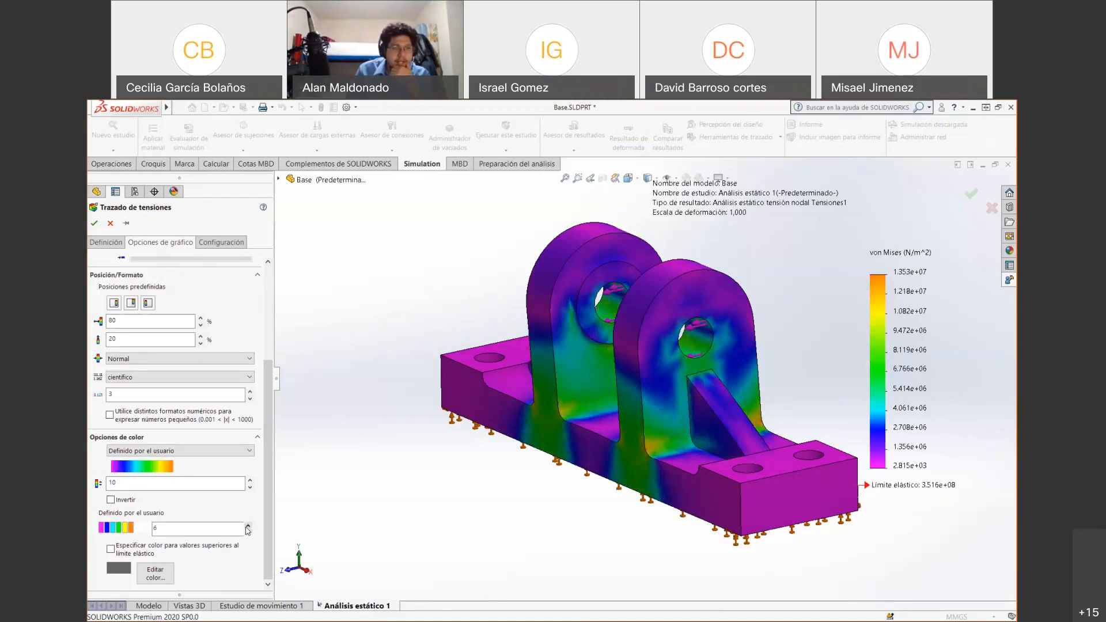
left_click(249, 527)
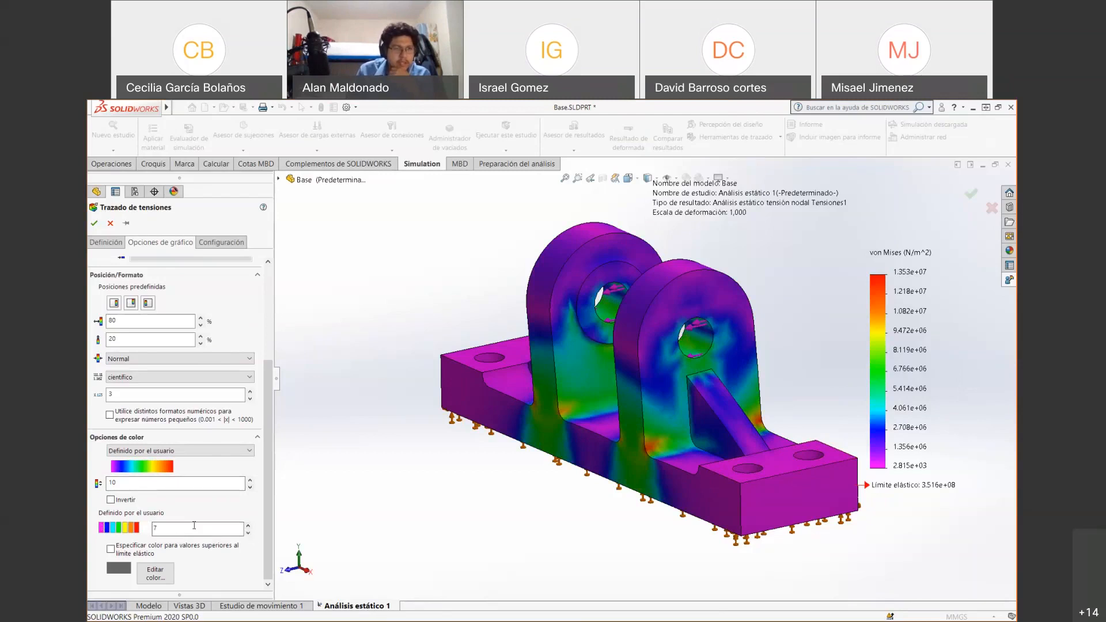
left_click(252, 453)
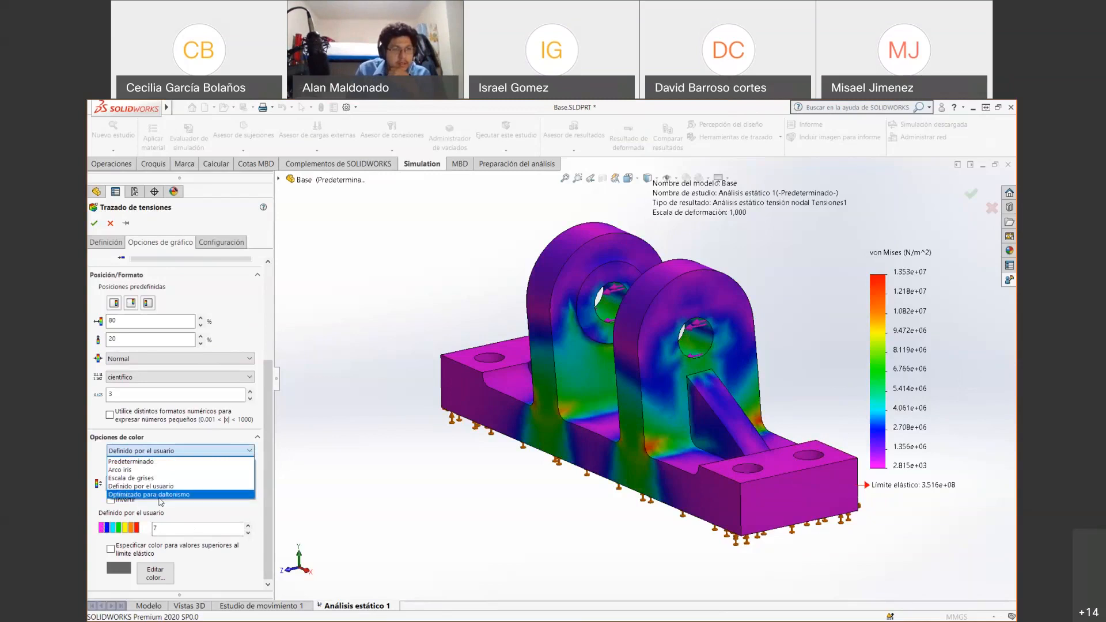
left_click(133, 462)
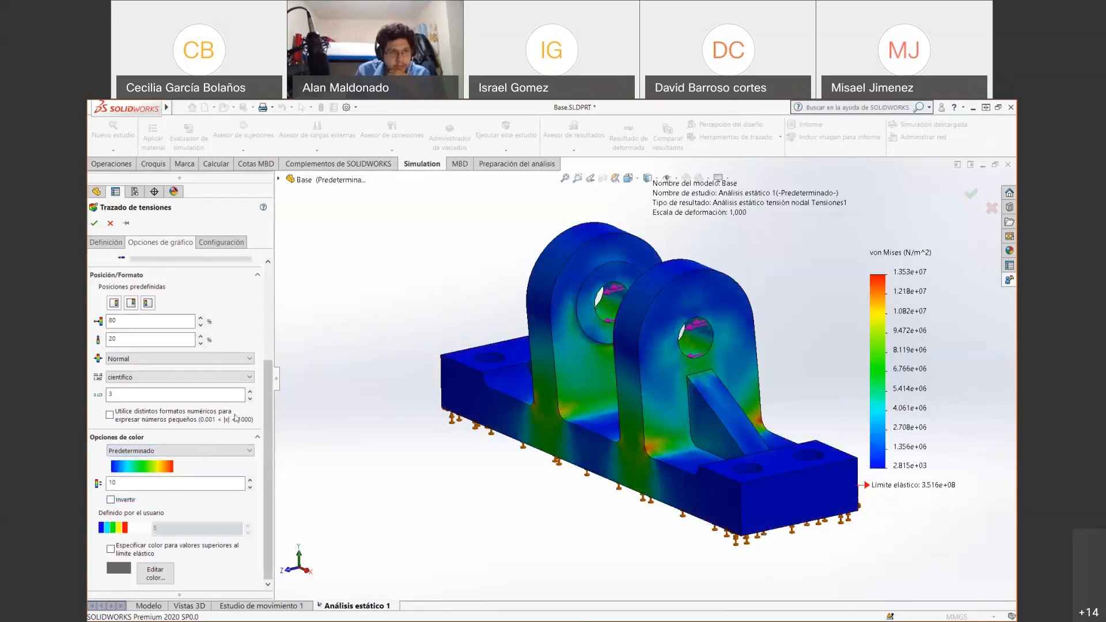
left_click(258, 439)
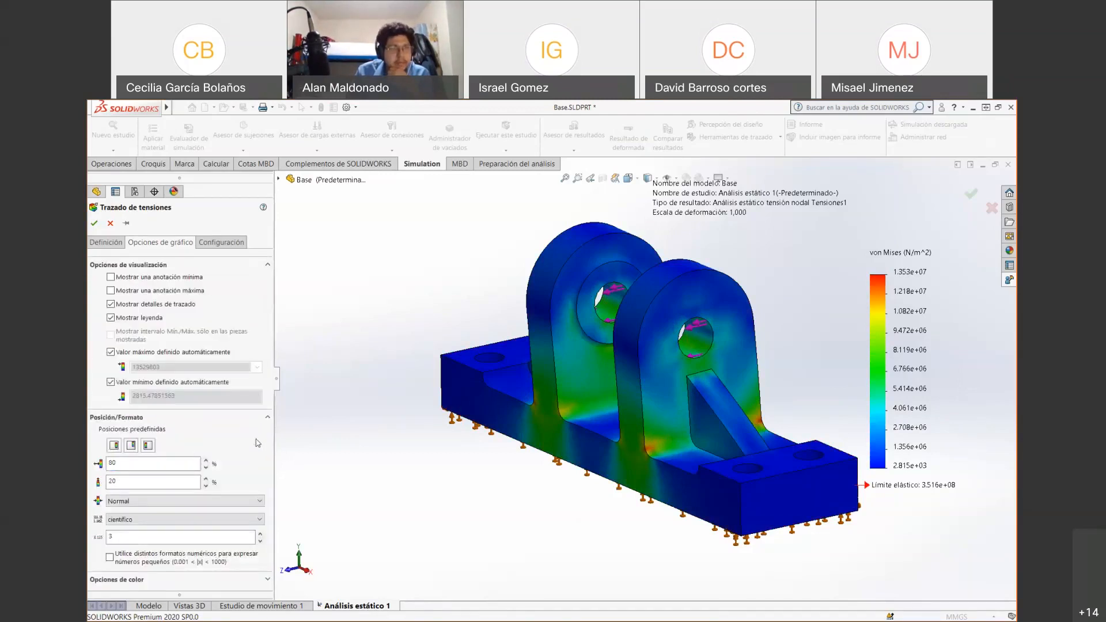
Review the Tensiones1 plot's edge and contour options and close its definition without applying changes
left_click(232, 245)
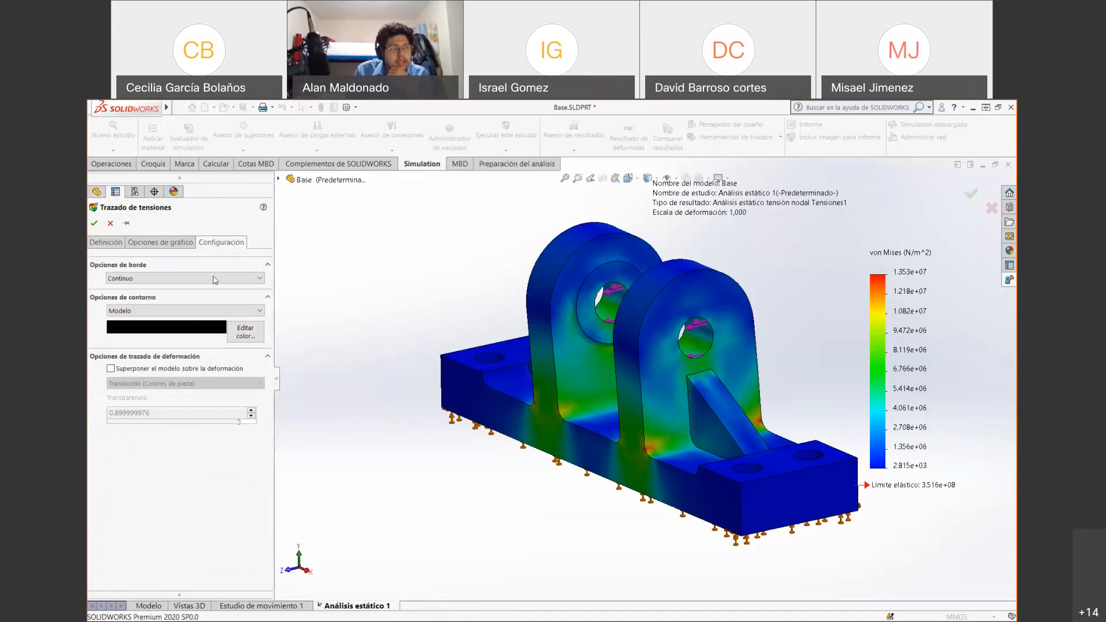
left_click(213, 280)
left_click(213, 280)
left_click(212, 311)
left_click(212, 316)
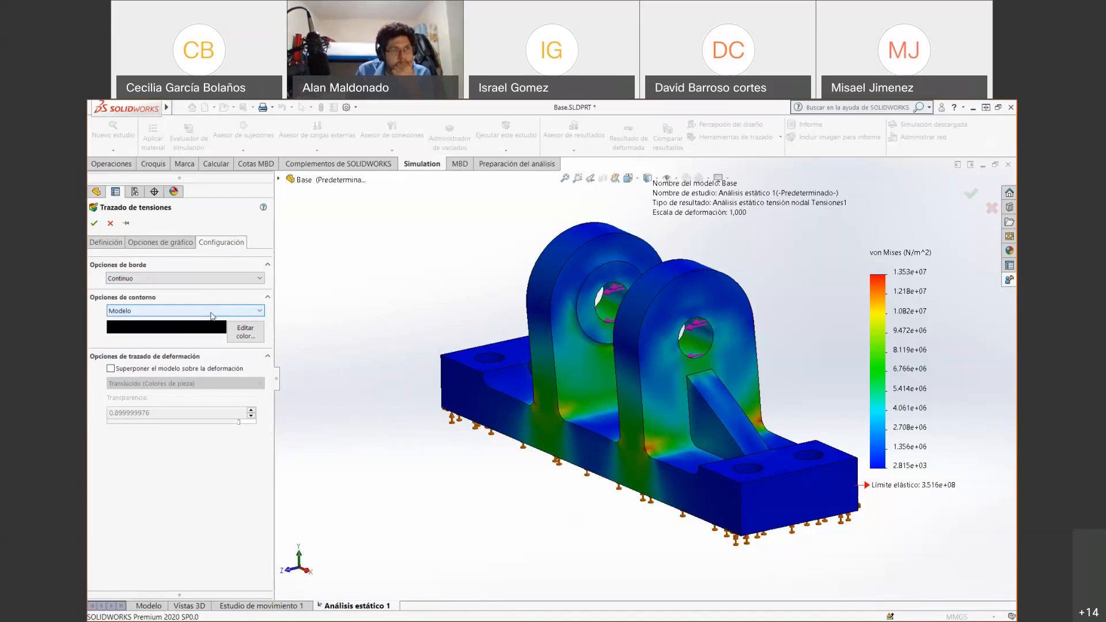
left_click(117, 242)
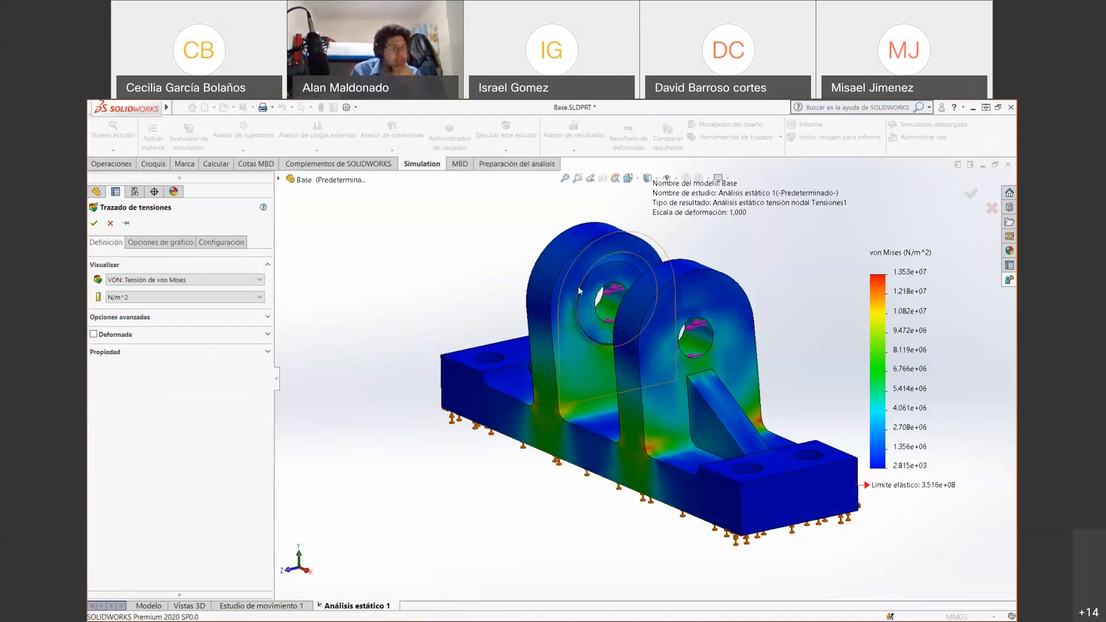
left_click(110, 224)
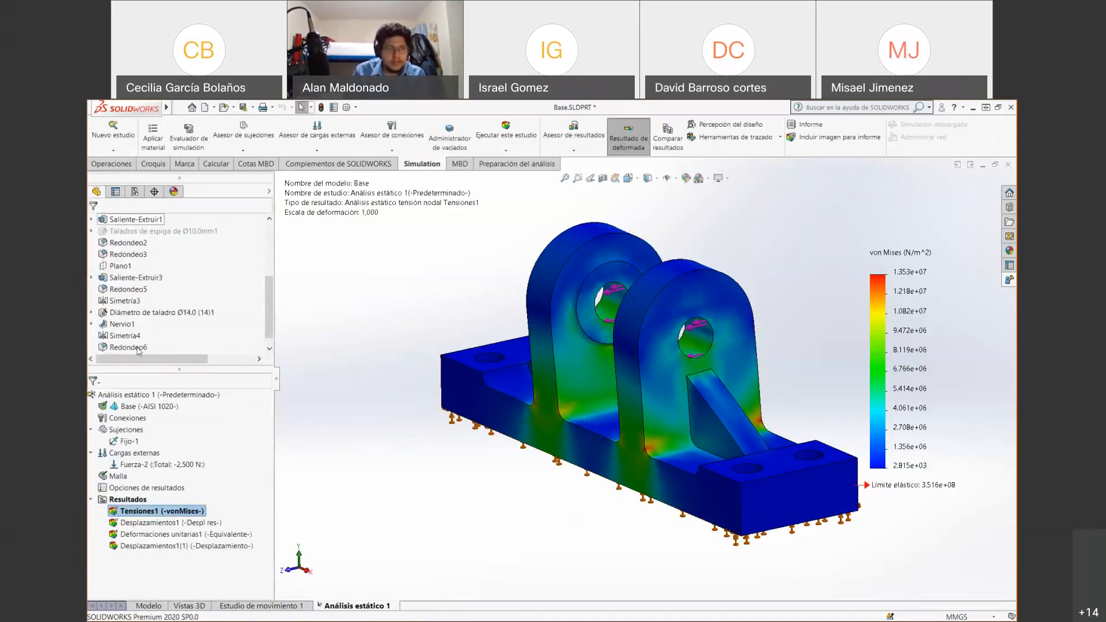
Start a safety factor plot for all bodies with the Automático criterion and an upper limit of 1
right_click(132, 500)
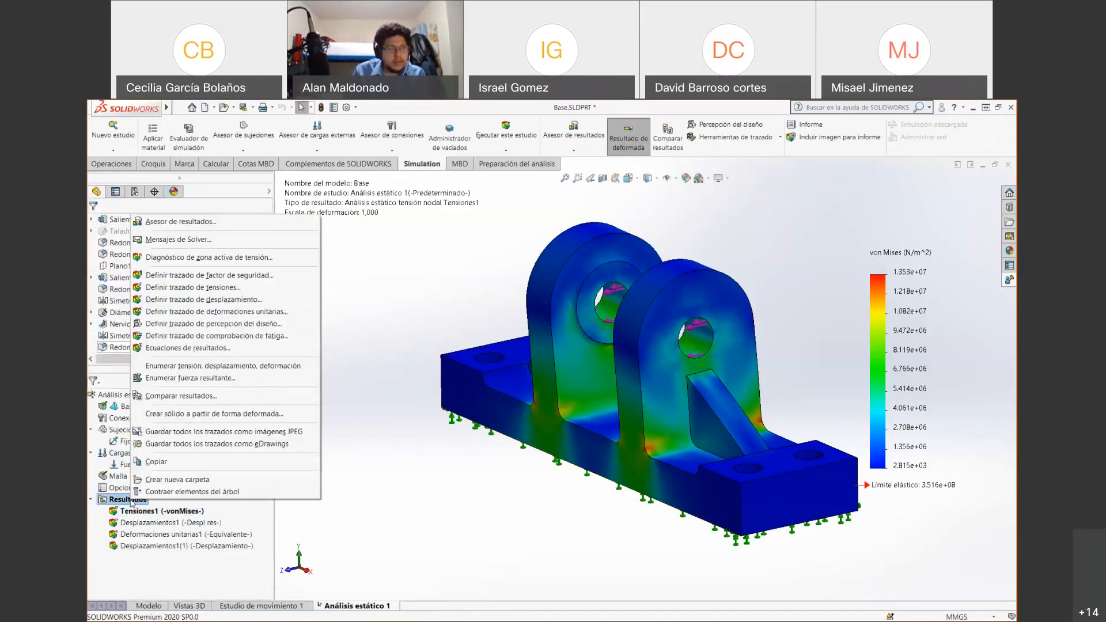
left_click(217, 276)
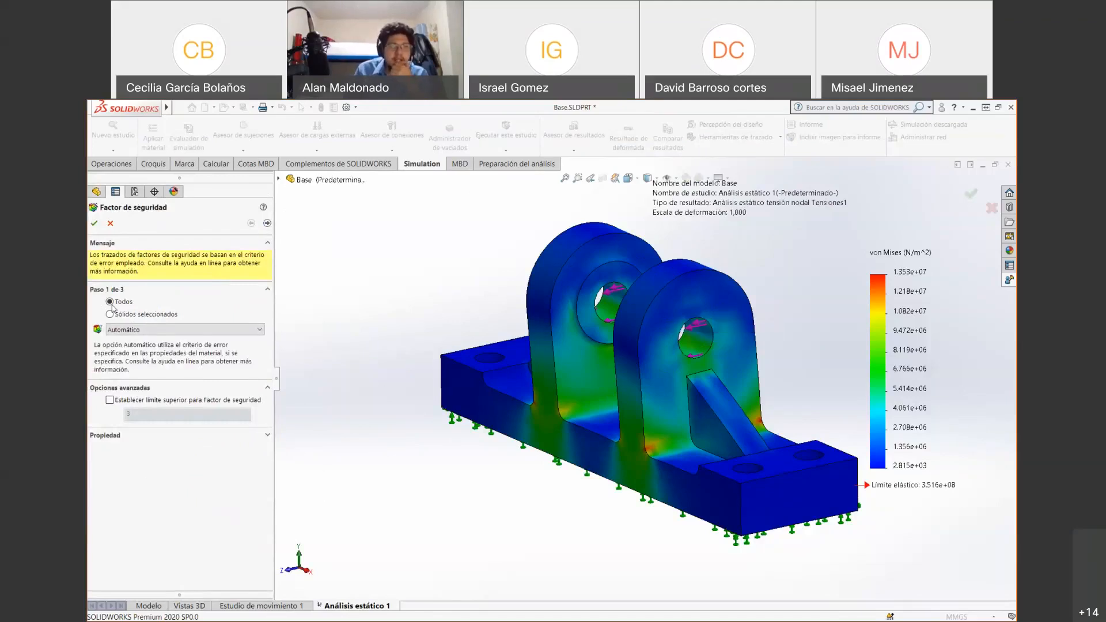
left_click(249, 330)
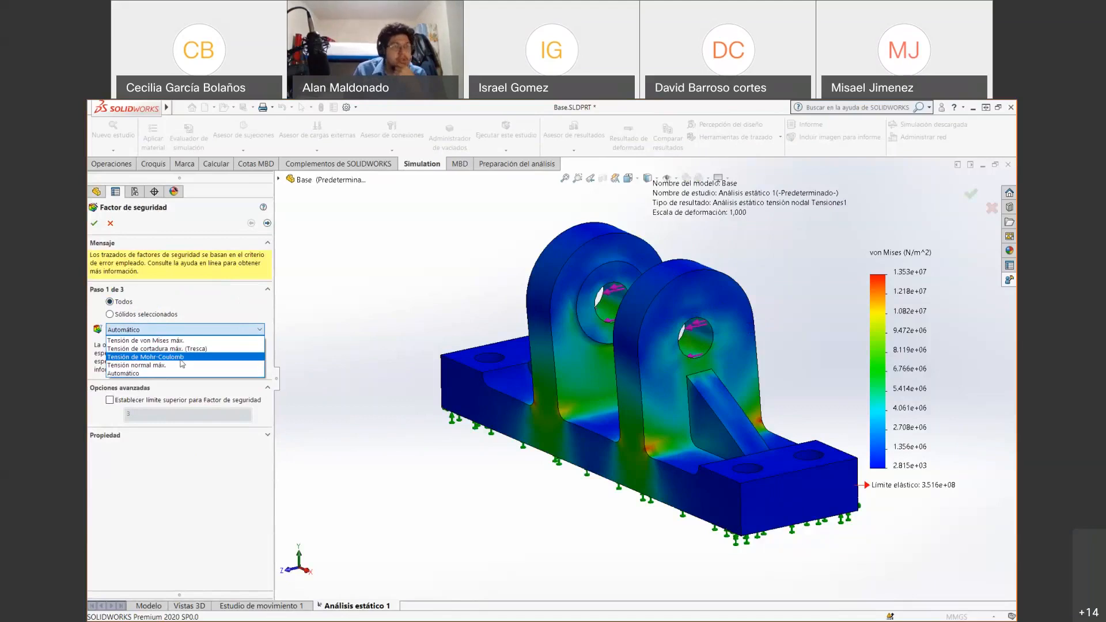
left_click(140, 374)
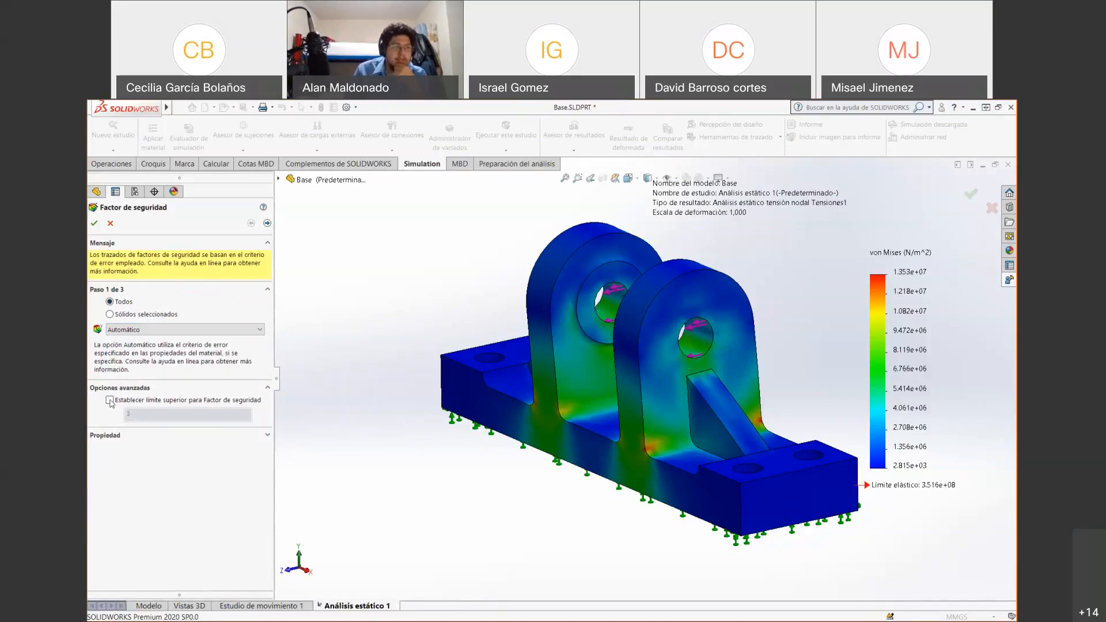
left_click(110, 400)
type("1")
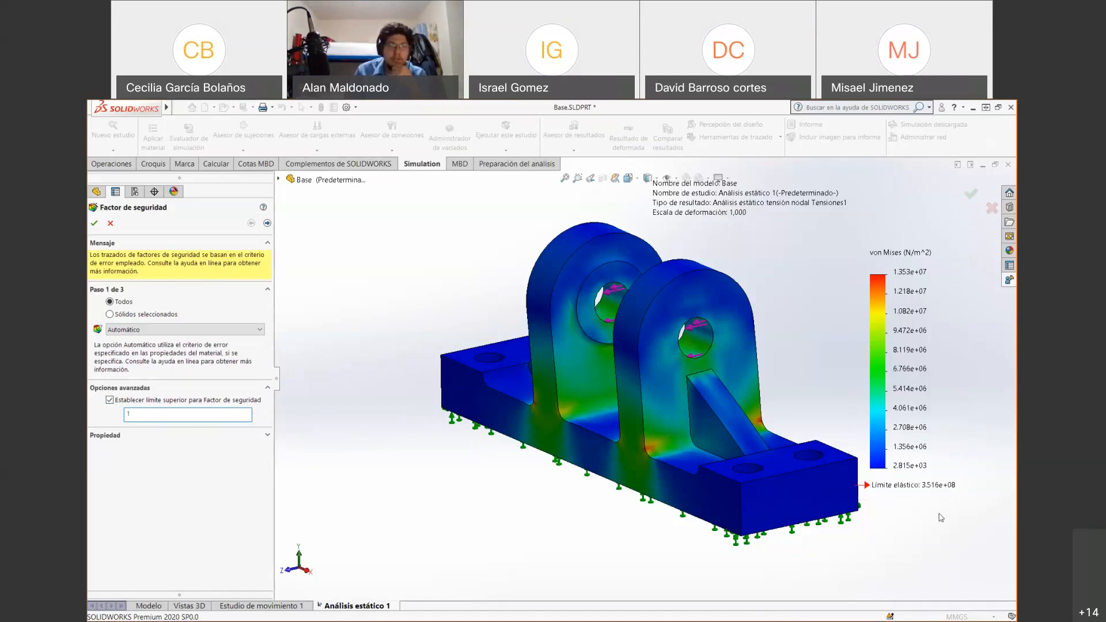
left_click(267, 436)
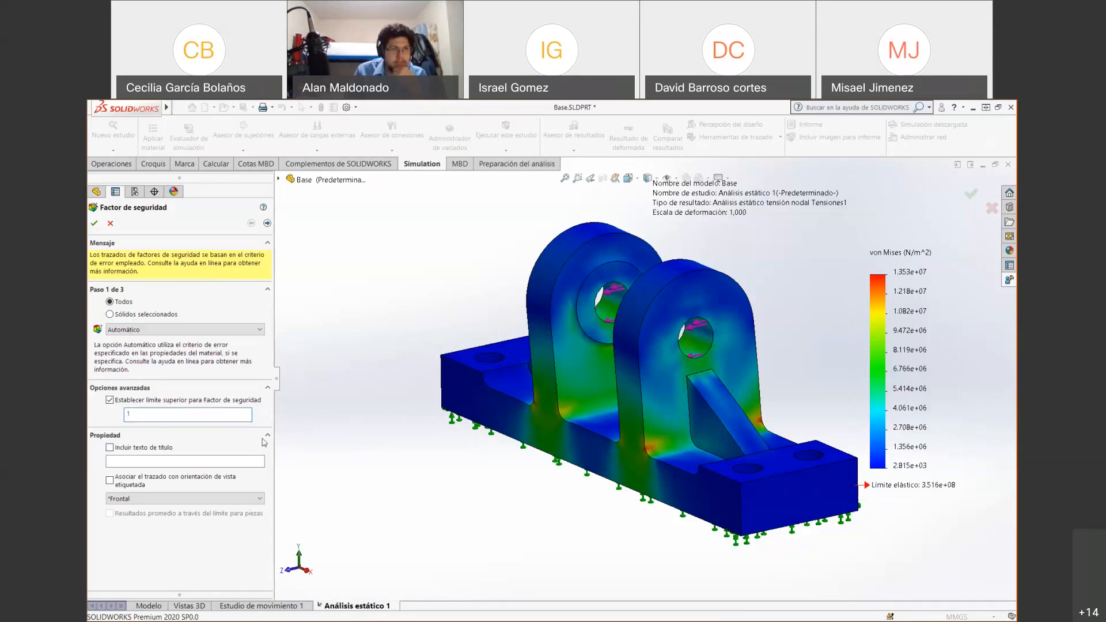
left_click(267, 435)
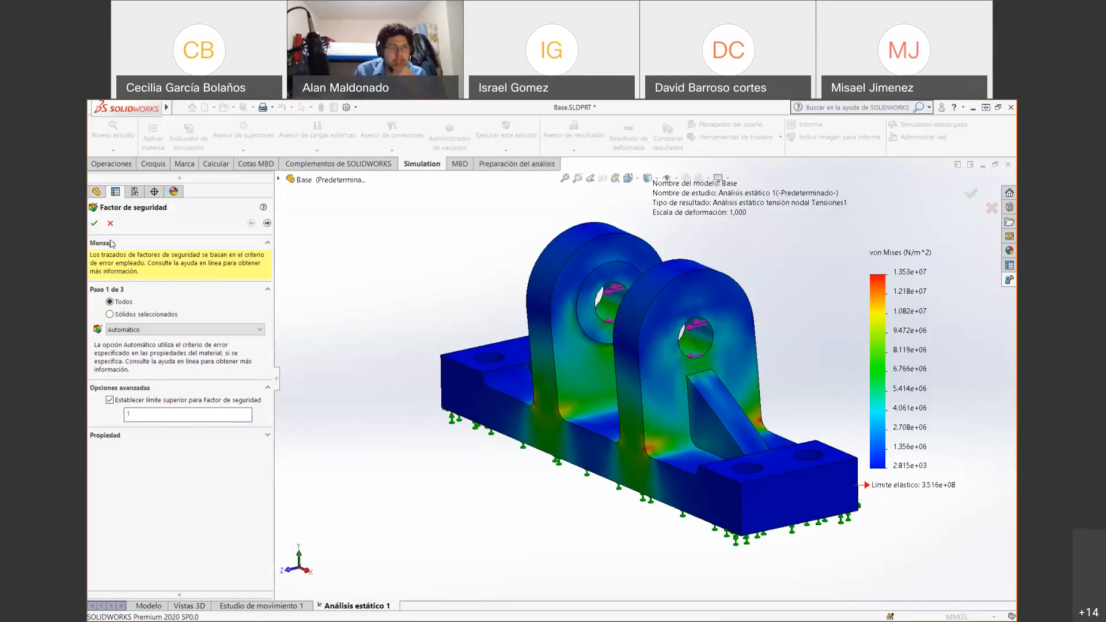
Finish the safety factor plot as a safety factor distribution, keeping the multiplication factor at 1
left_click(267, 224)
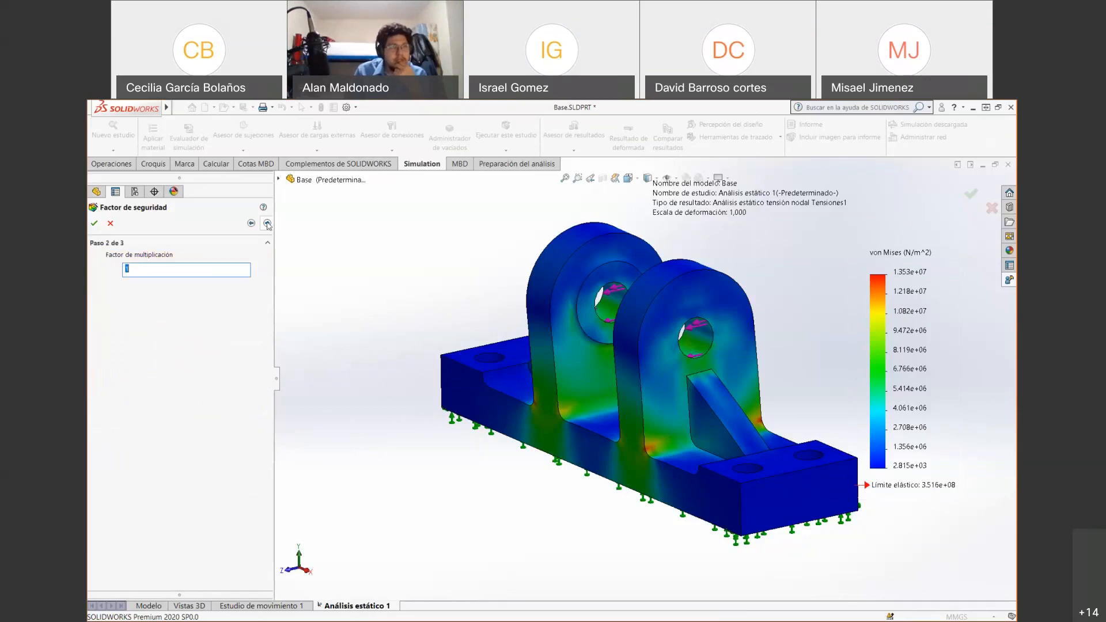
left_click(267, 224)
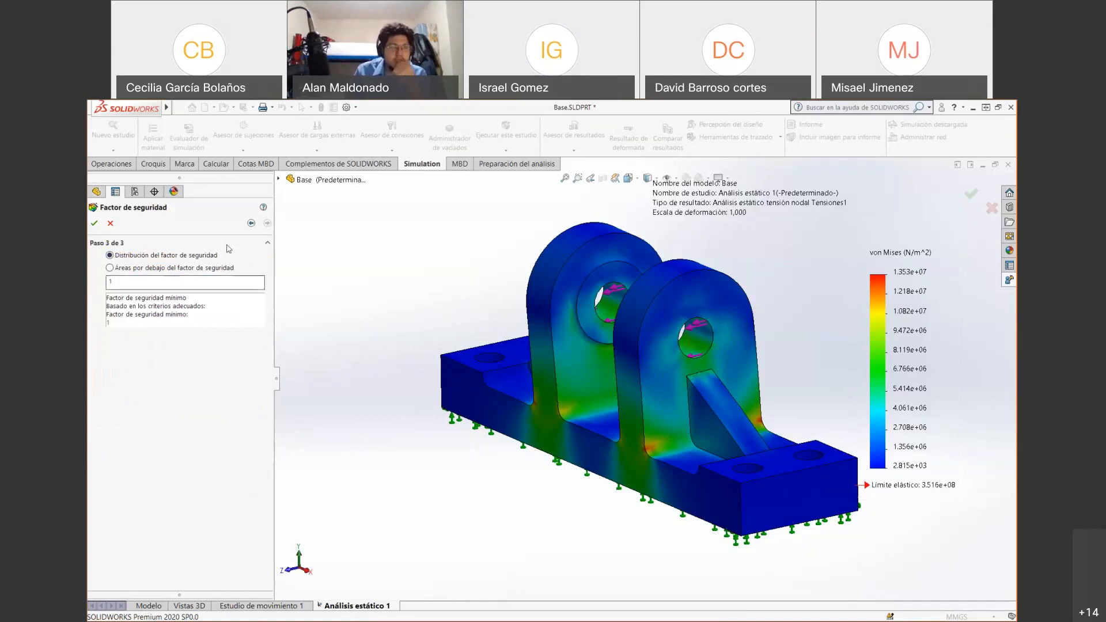
left_click(95, 224)
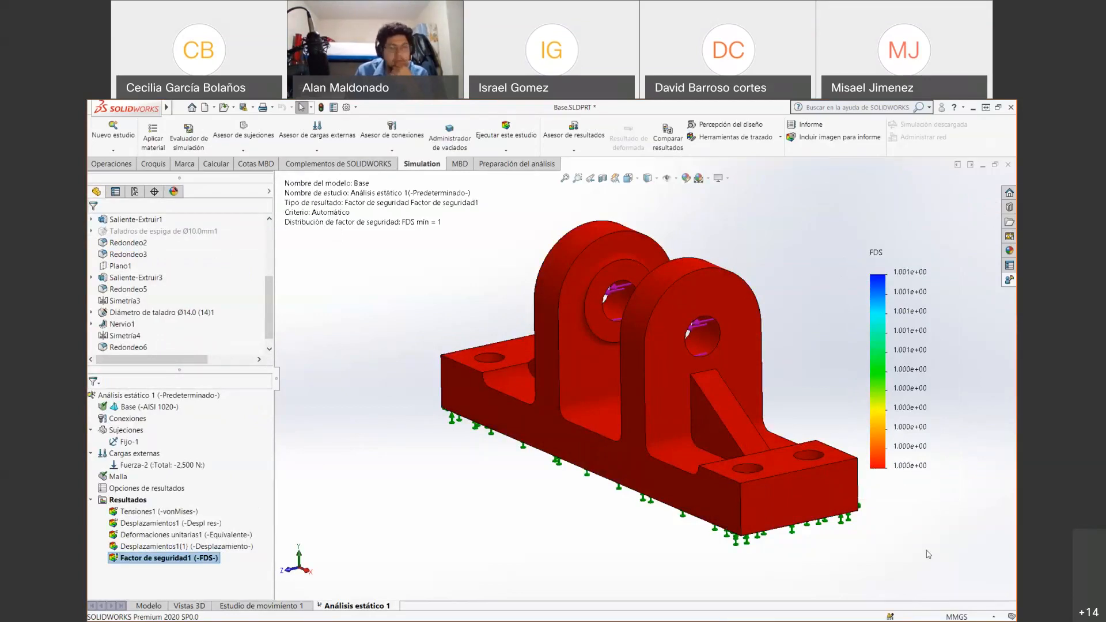
Set the total force of the Fuerza-2 load on the two lug hole faces to 8000 N
left_click(158, 465)
right_click(158, 465)
left_click(181, 471)
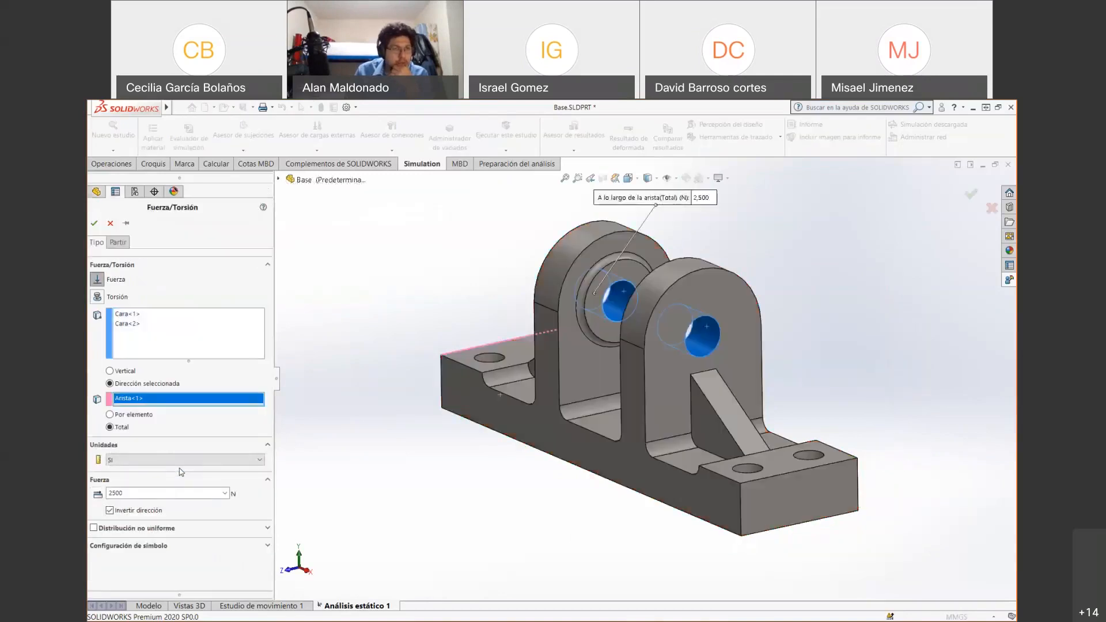
double_click(117, 493)
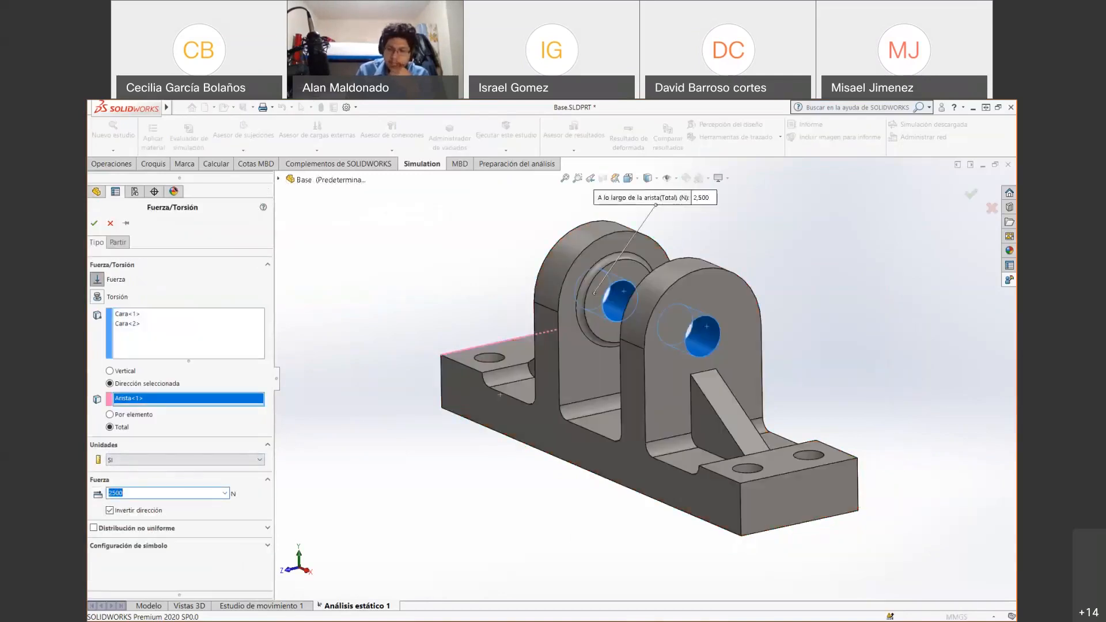
type("8000")
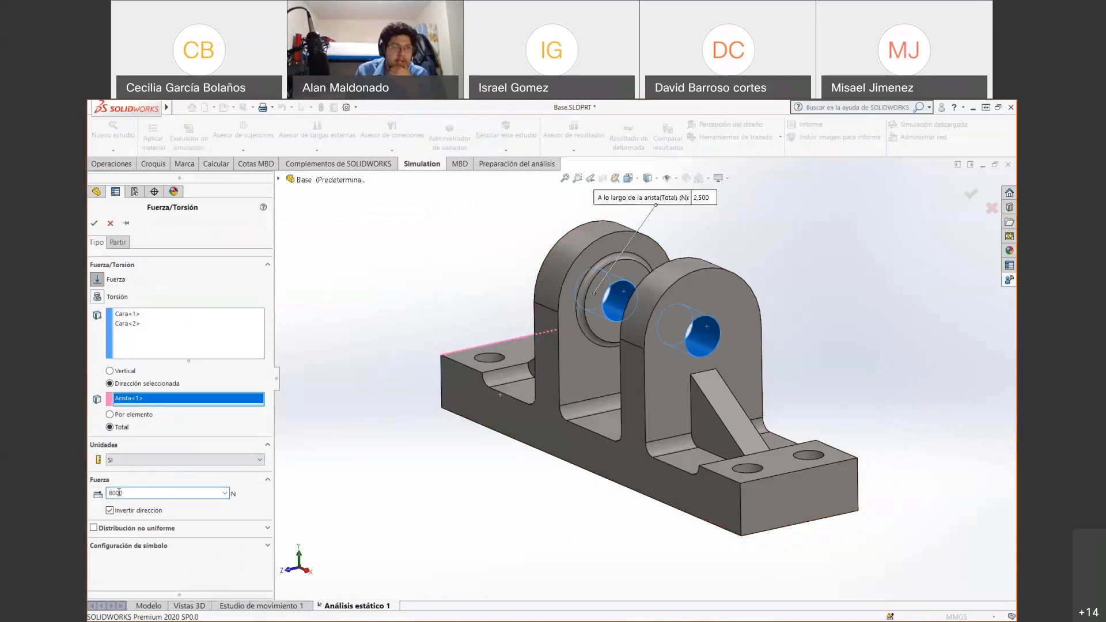
left_click(94, 223)
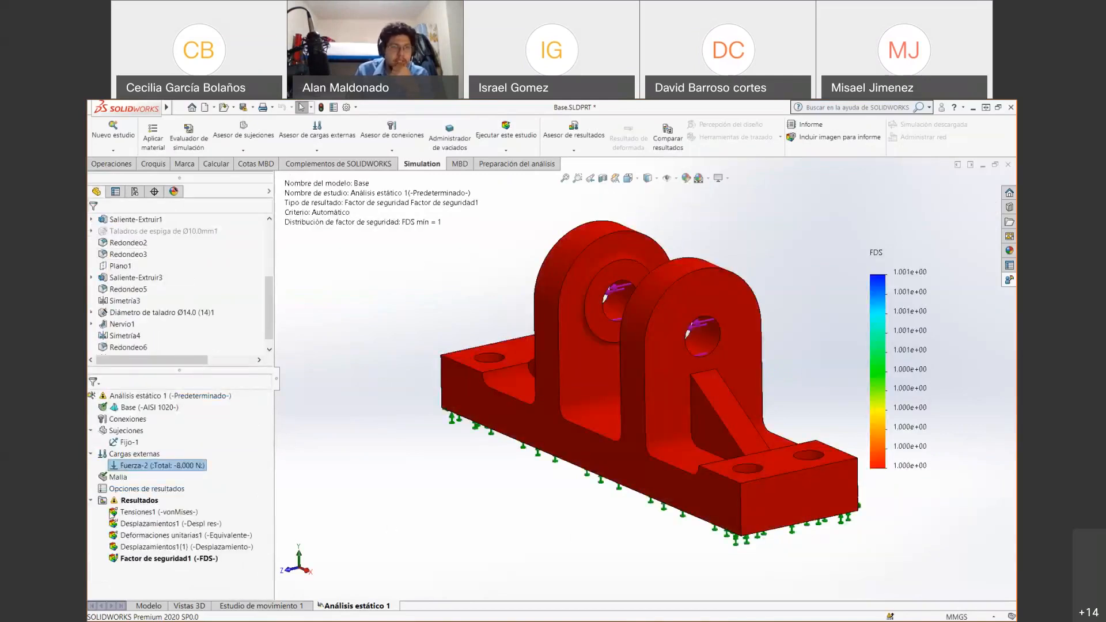
Run the static study with the 8000 N load and display the Tensiones1 von Mises stress plot
right_click(135, 505)
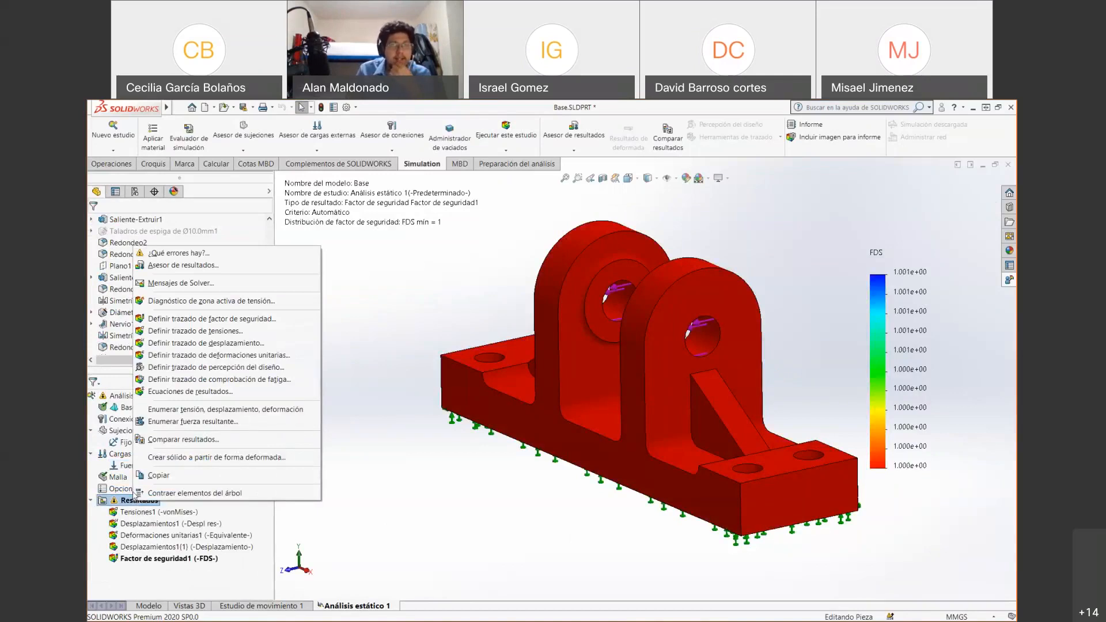
left_click(372, 516)
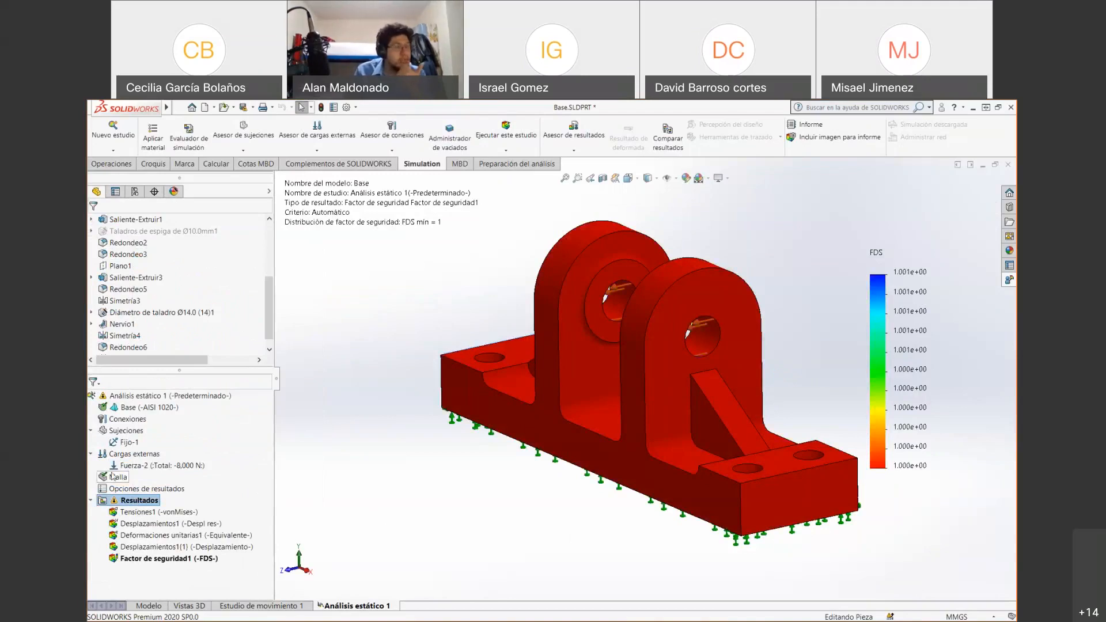
left_click(518, 127)
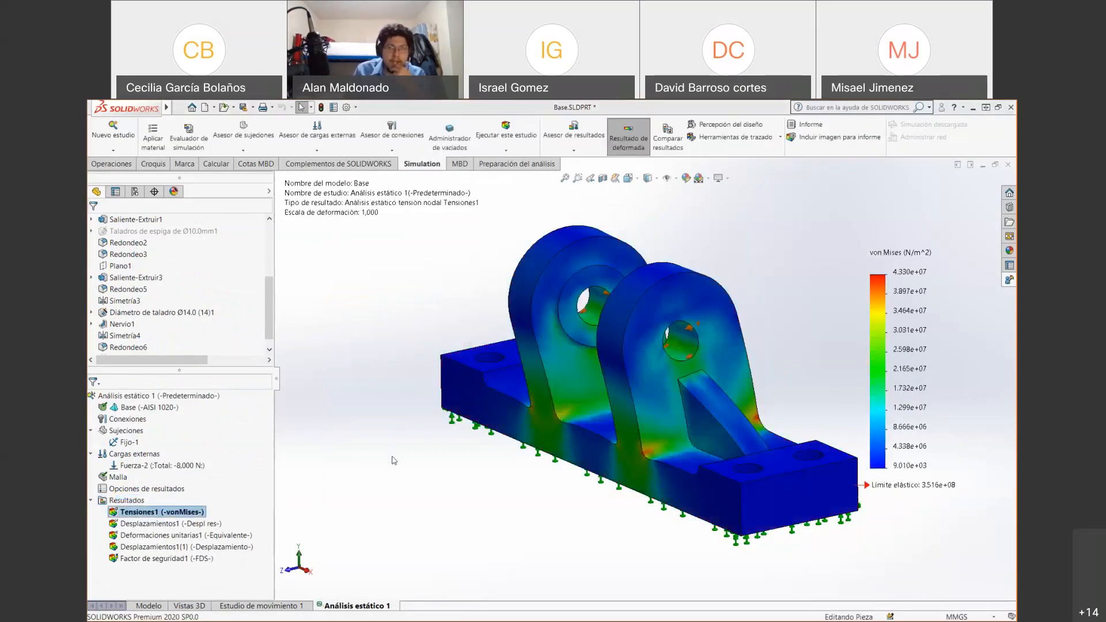
left_click(164, 560)
right_click(152, 514)
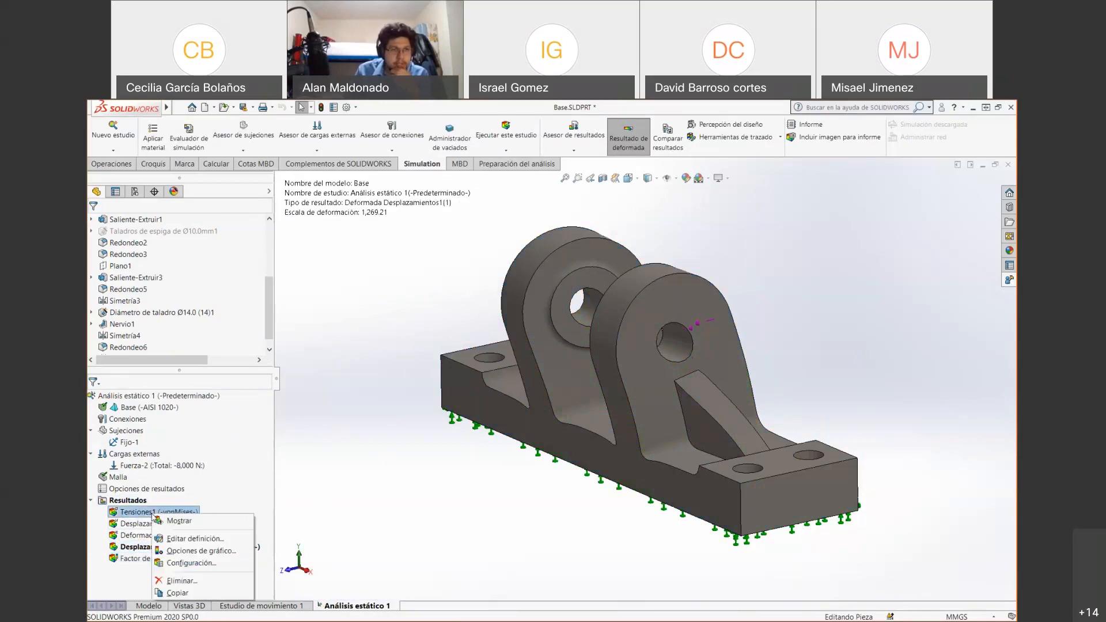
left_click(169, 522)
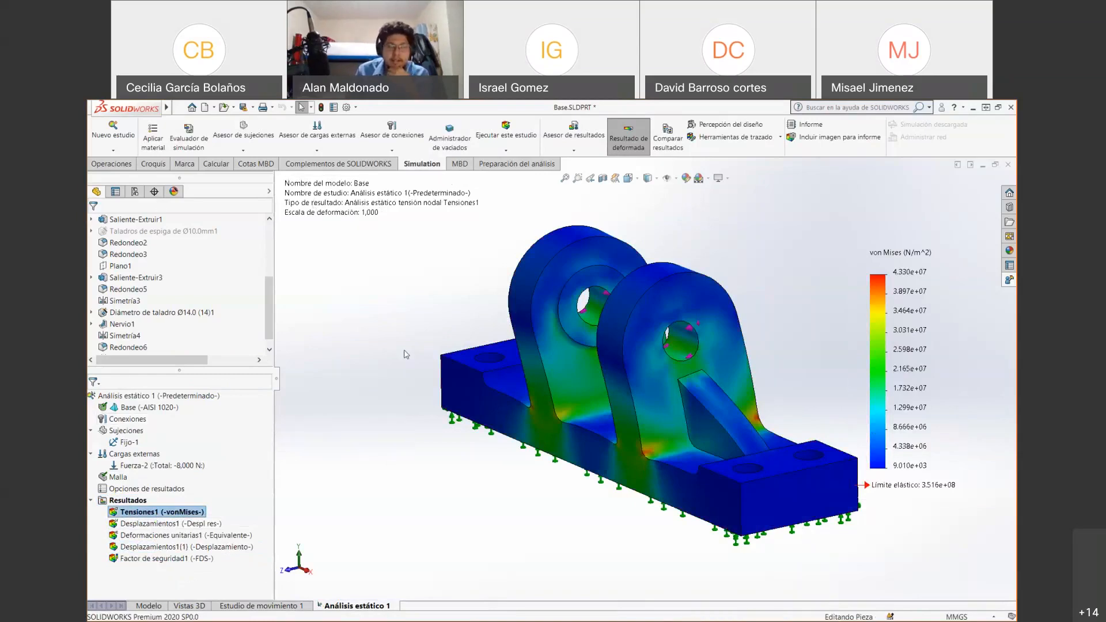
Set the total force of the Fuerza-2 load on the two lug hole faces to 20000 N
right_click(137, 464)
left_click(189, 474)
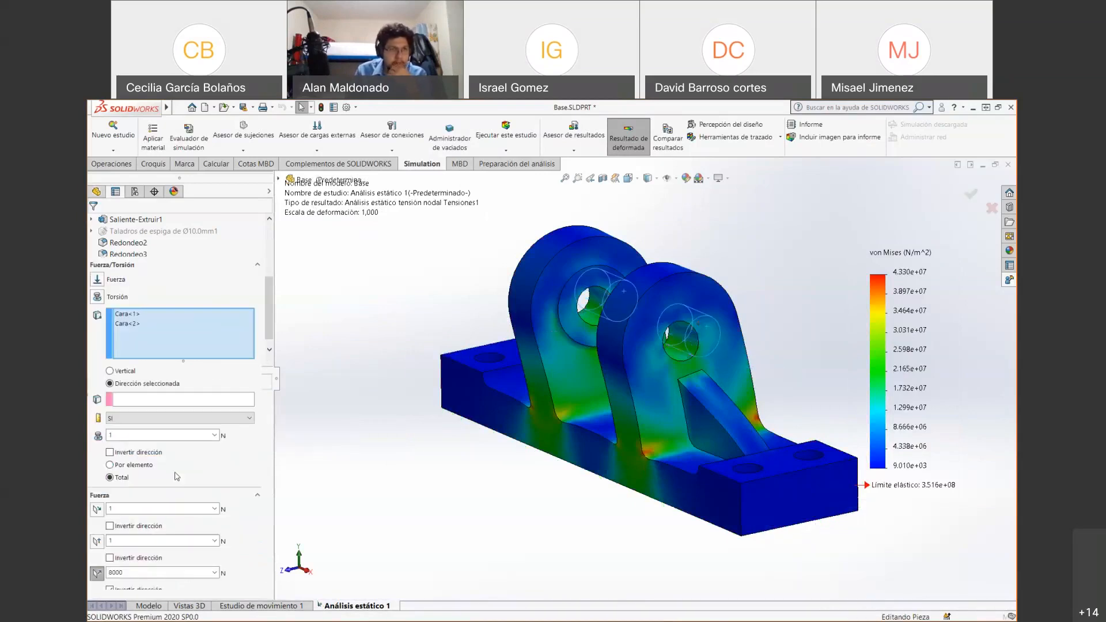
double_click(117, 493)
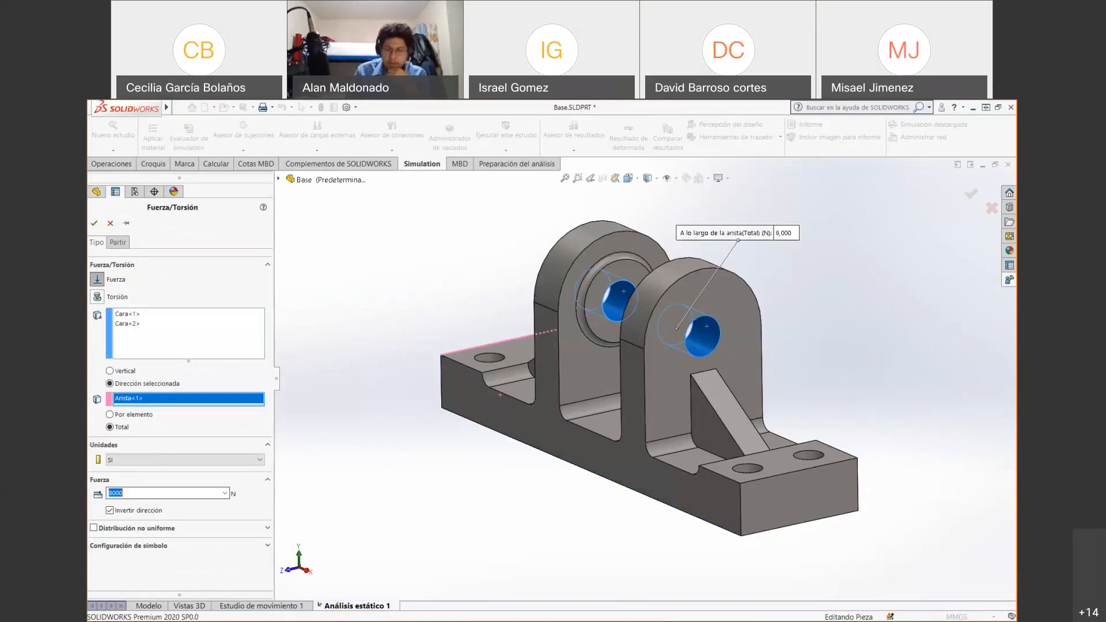
type("20000")
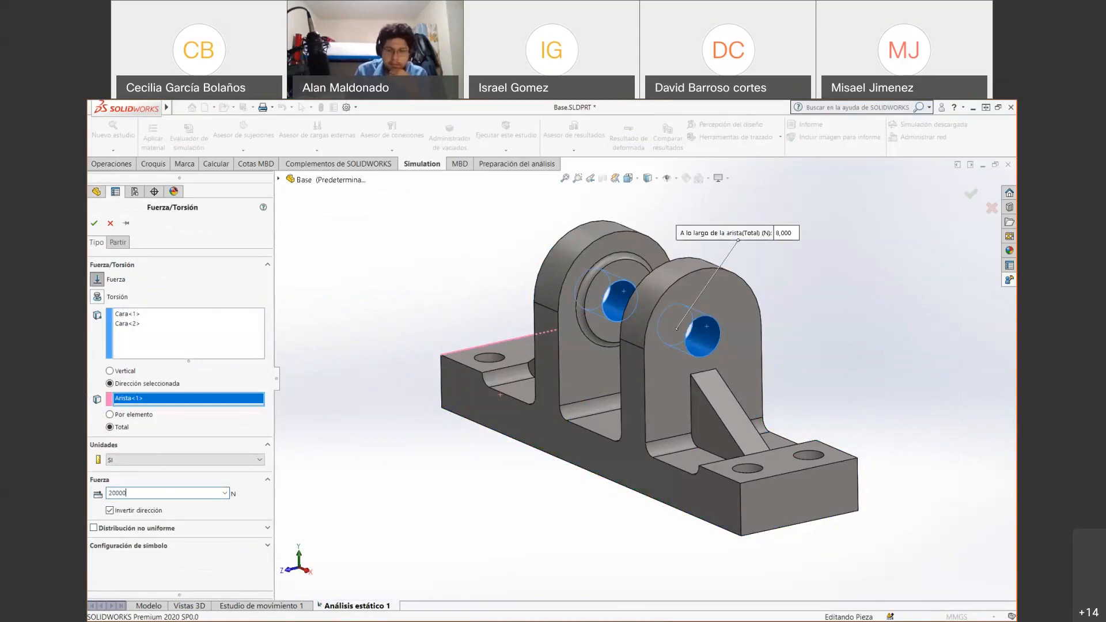
left_click(94, 226)
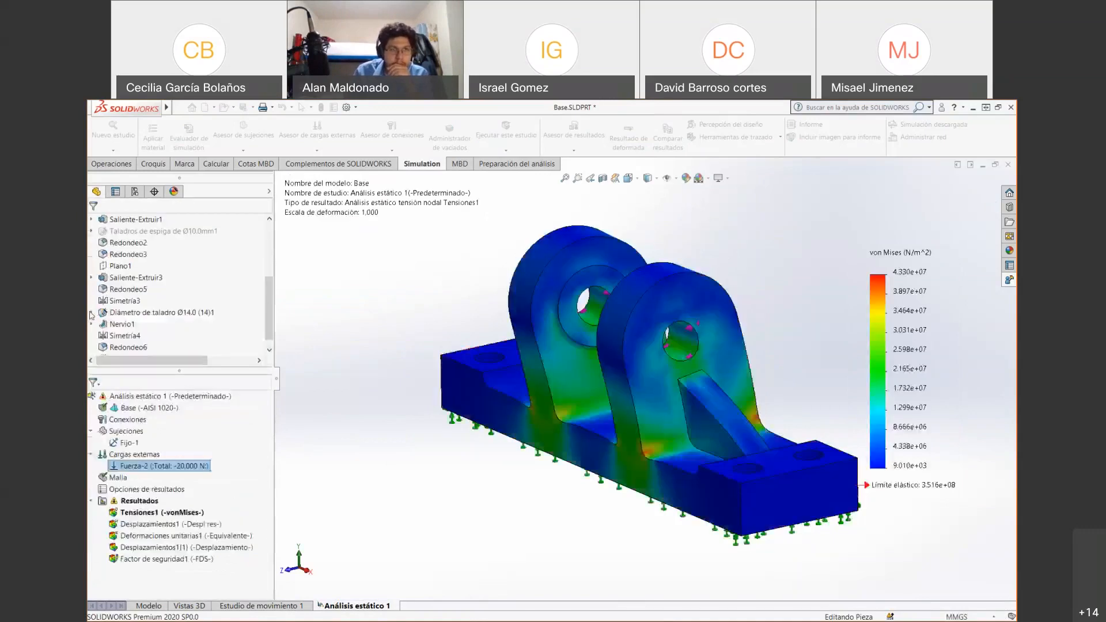
Rerun the static study with the 20000 N load and show the Tensiones1 stress plot
left_click(505, 133)
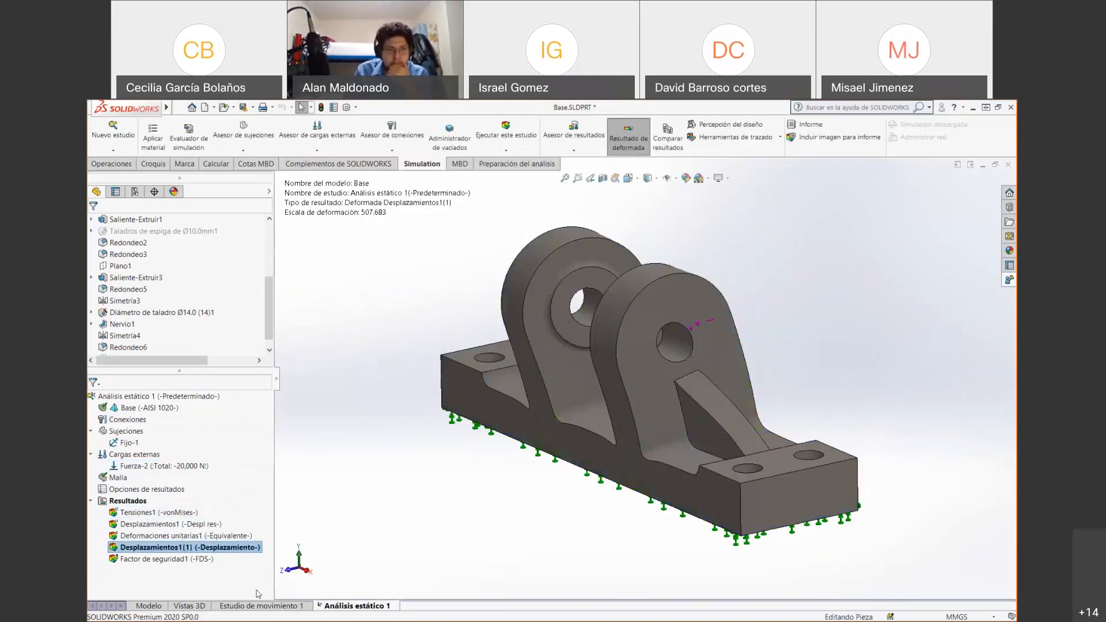
right_click(152, 515)
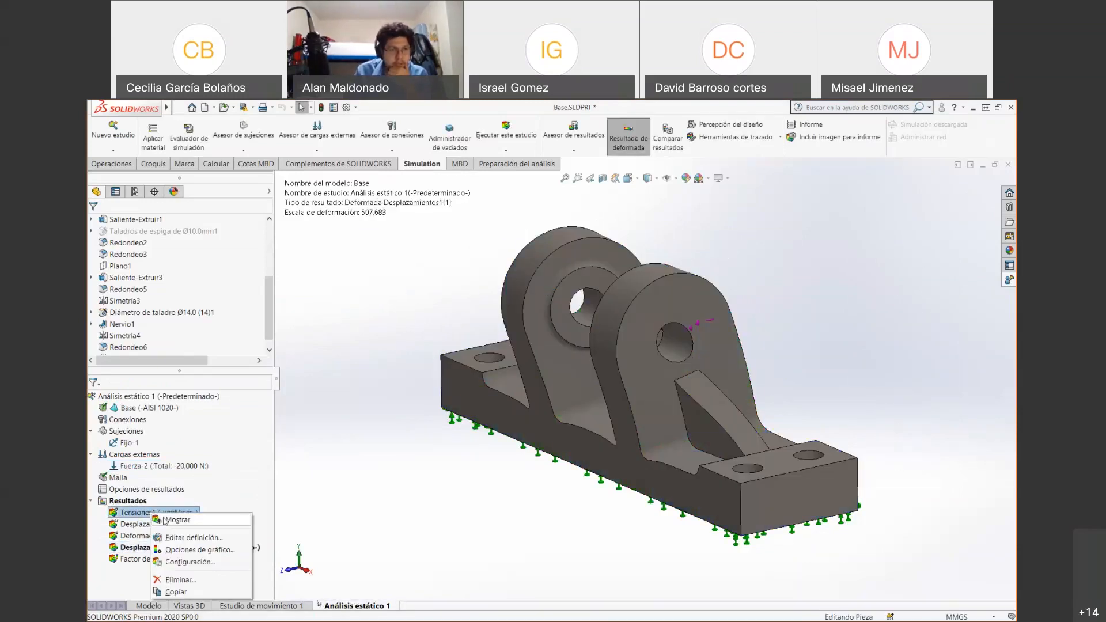
left_click(166, 520)
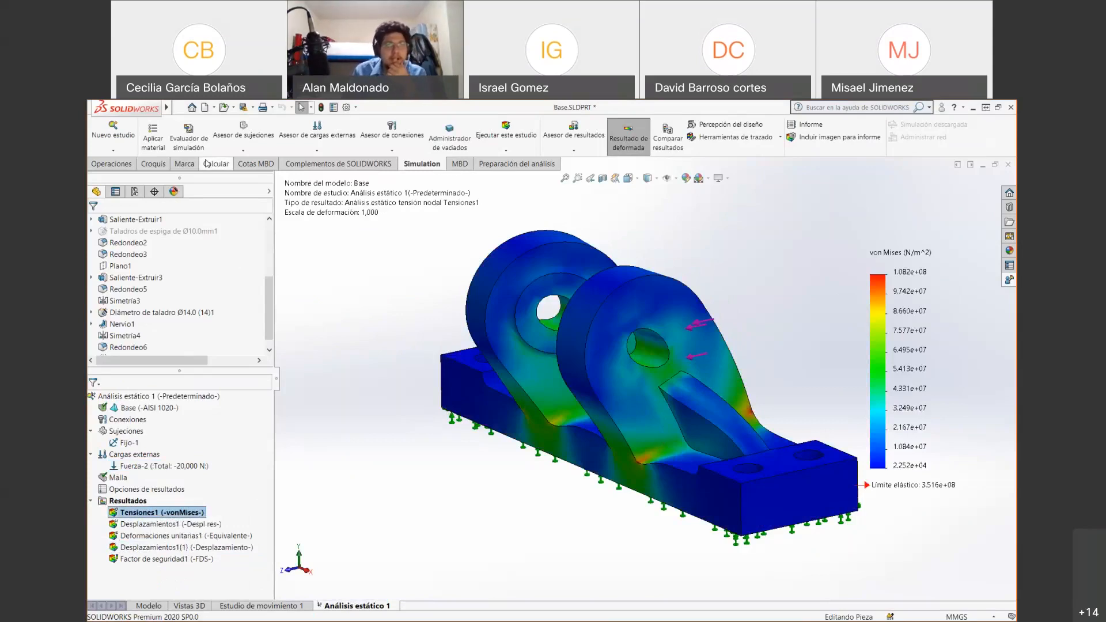
Apply the aluminium alloy 6061-T6 (SS) from Aleaciones de aluminio as the Base part's study material
left_click(152, 134)
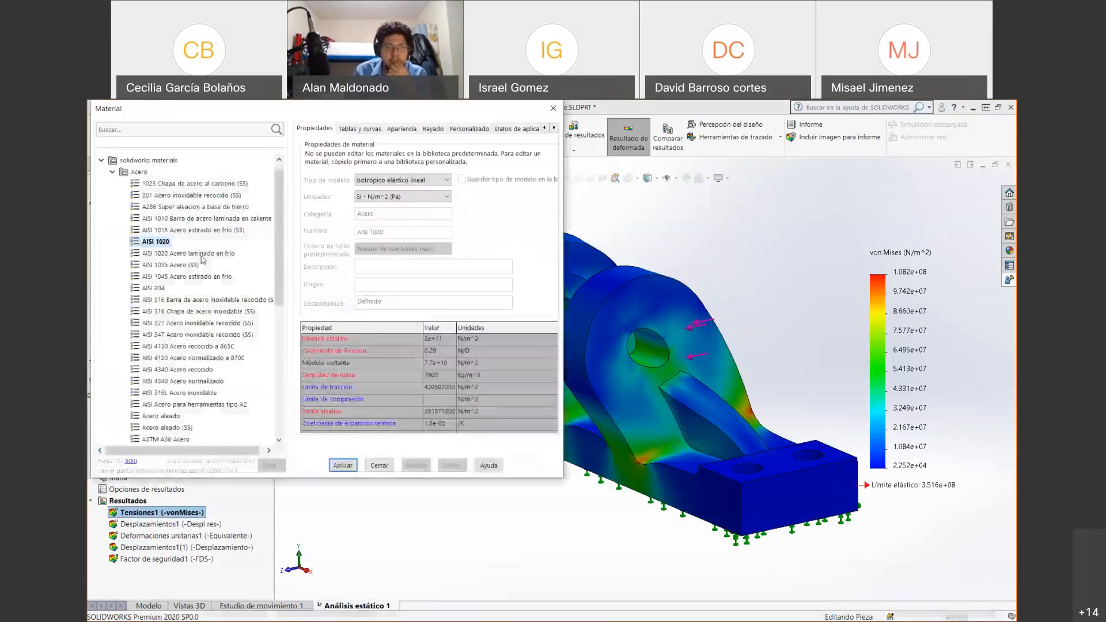
left_click(113, 173)
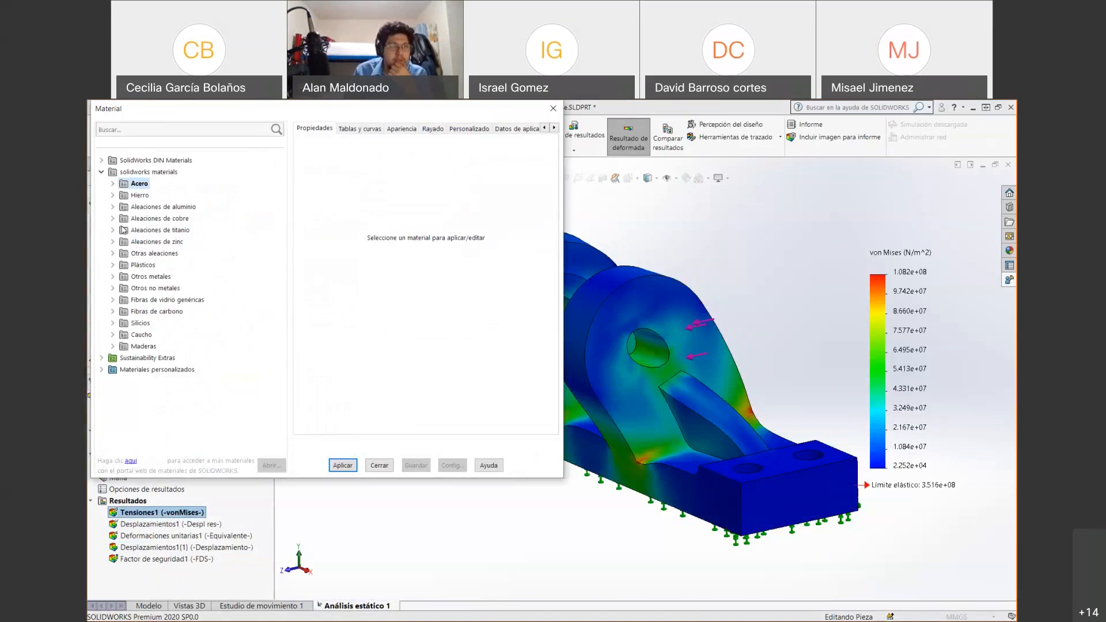
double_click(120, 207)
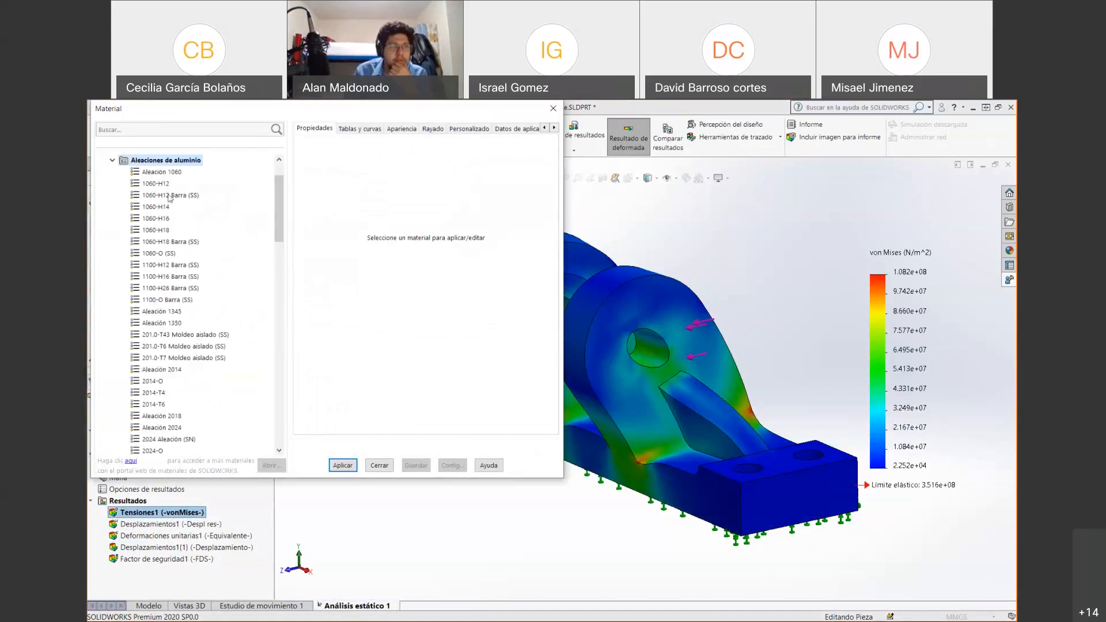
scroll(166, 408, "down", 1)
scroll(166, 408, "down", 12)
scroll(166, 408, "down", 3)
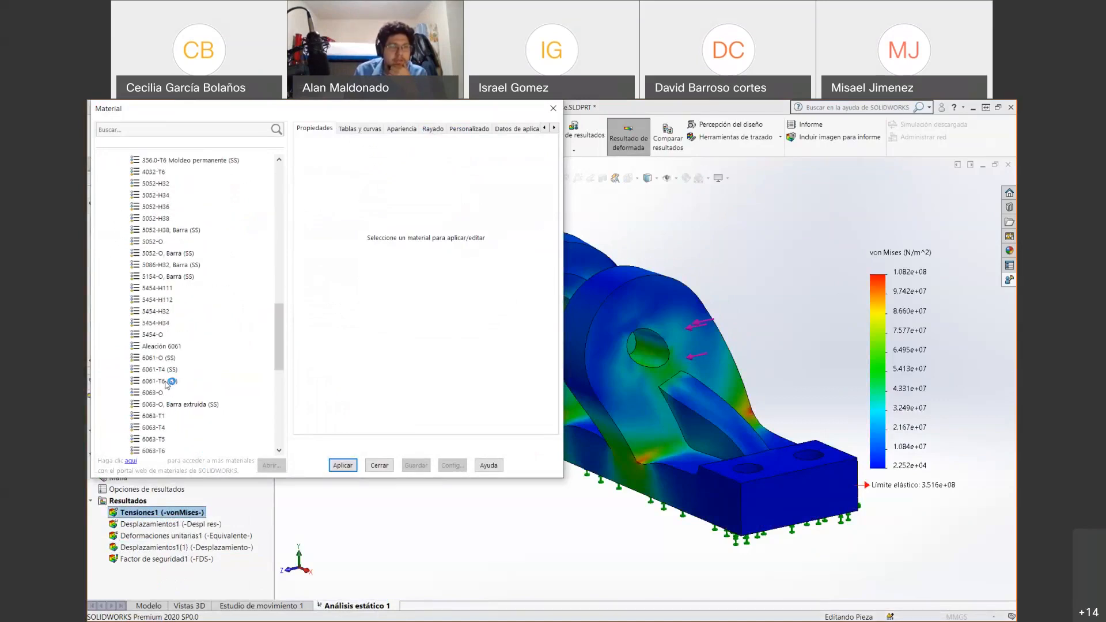
left_click(167, 381)
left_click(343, 465)
left_click(379, 466)
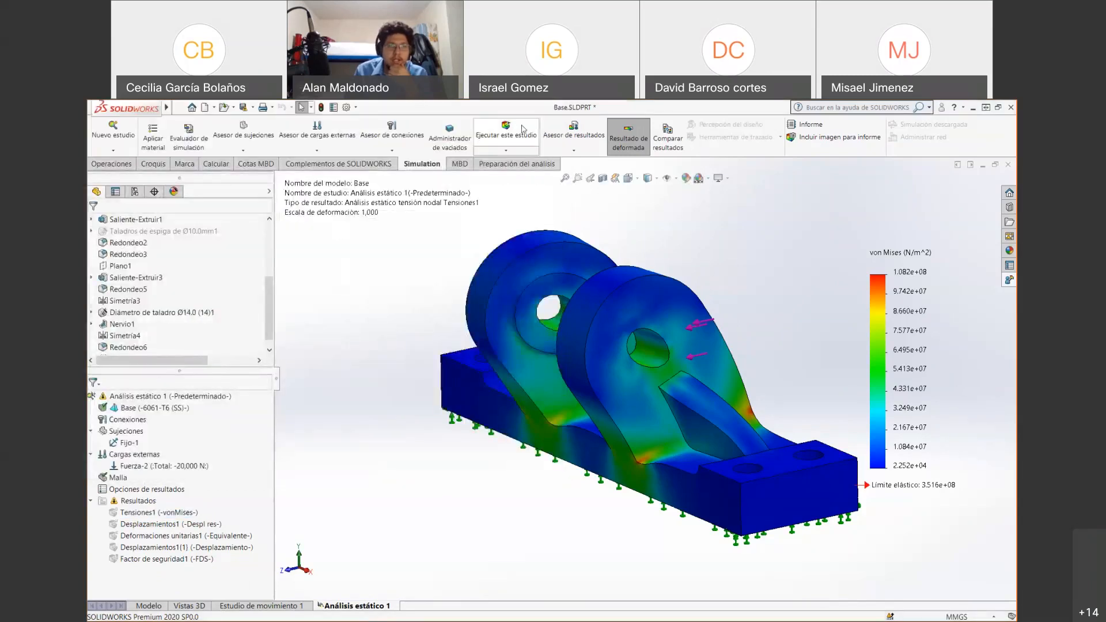
Run the study with the 6061-T6 (SS) material and display the Tensiones1 von Mises plot
left_click(523, 129)
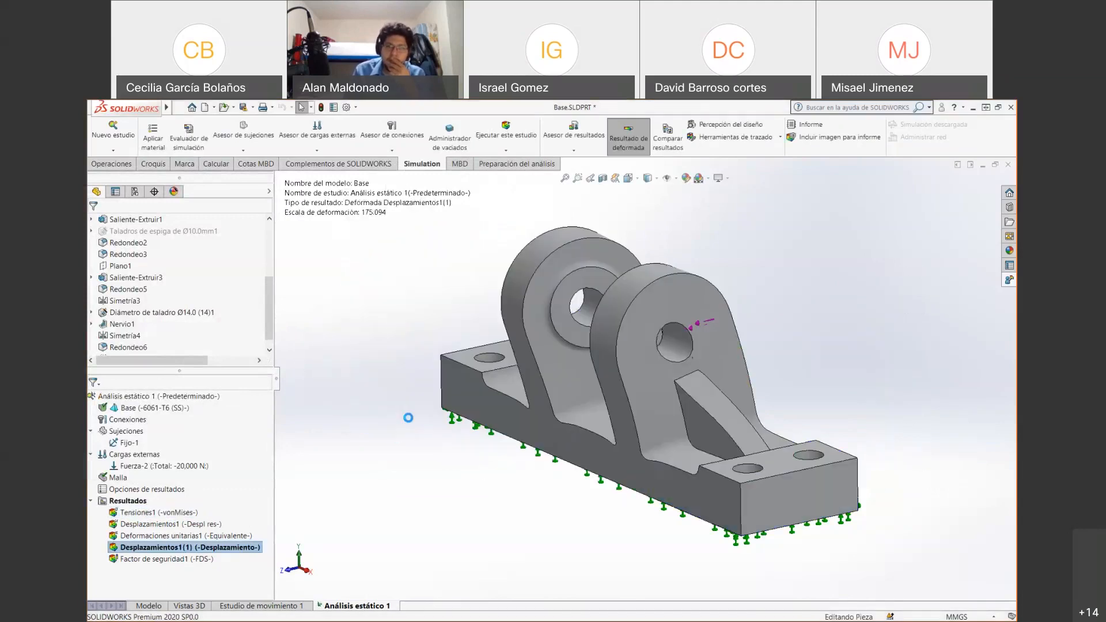
right_click(155, 515)
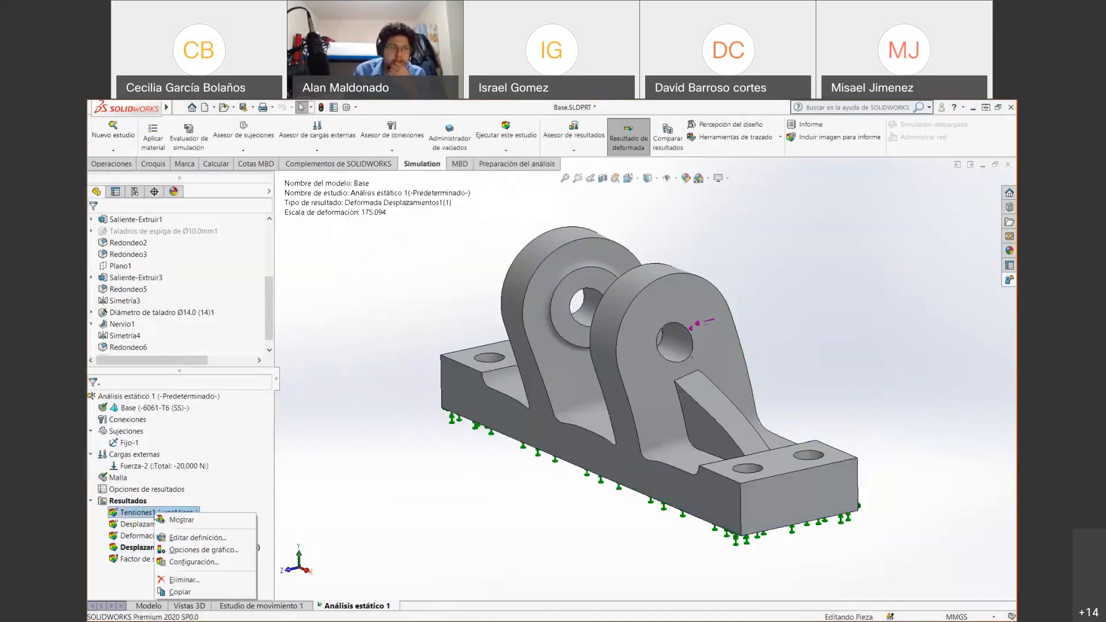
left_click(169, 522)
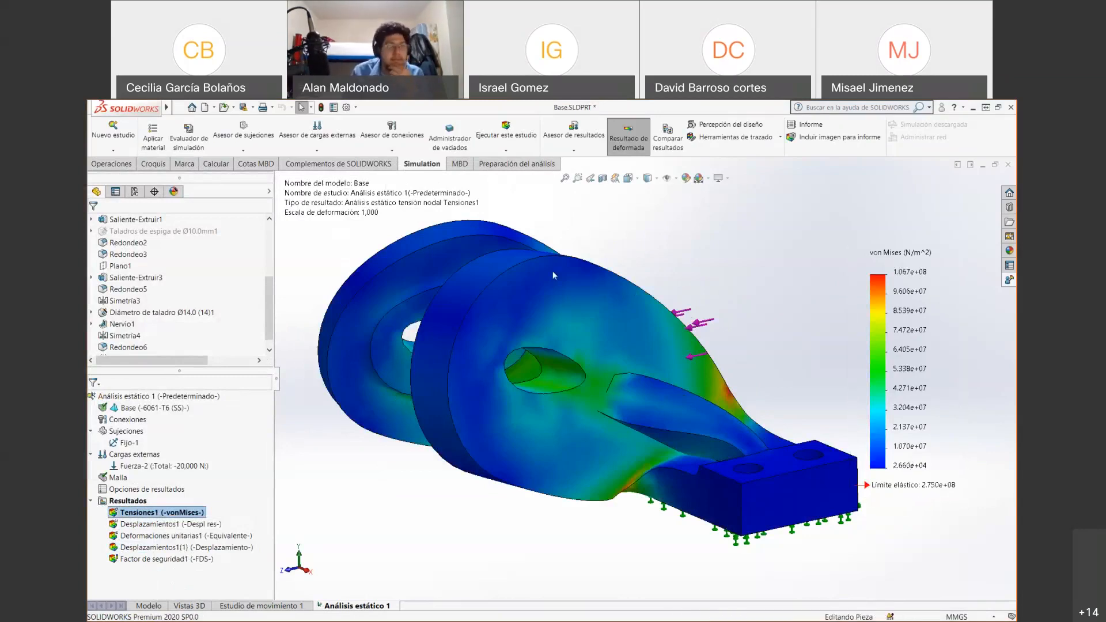
left_click(141, 466)
right_click(138, 468)
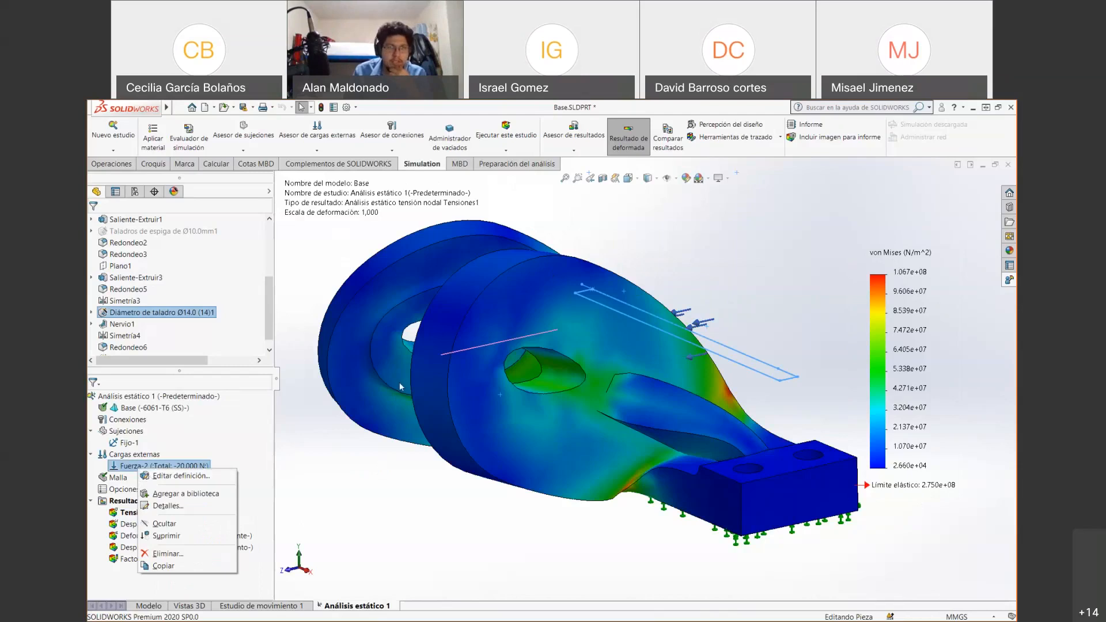
left_click(409, 482)
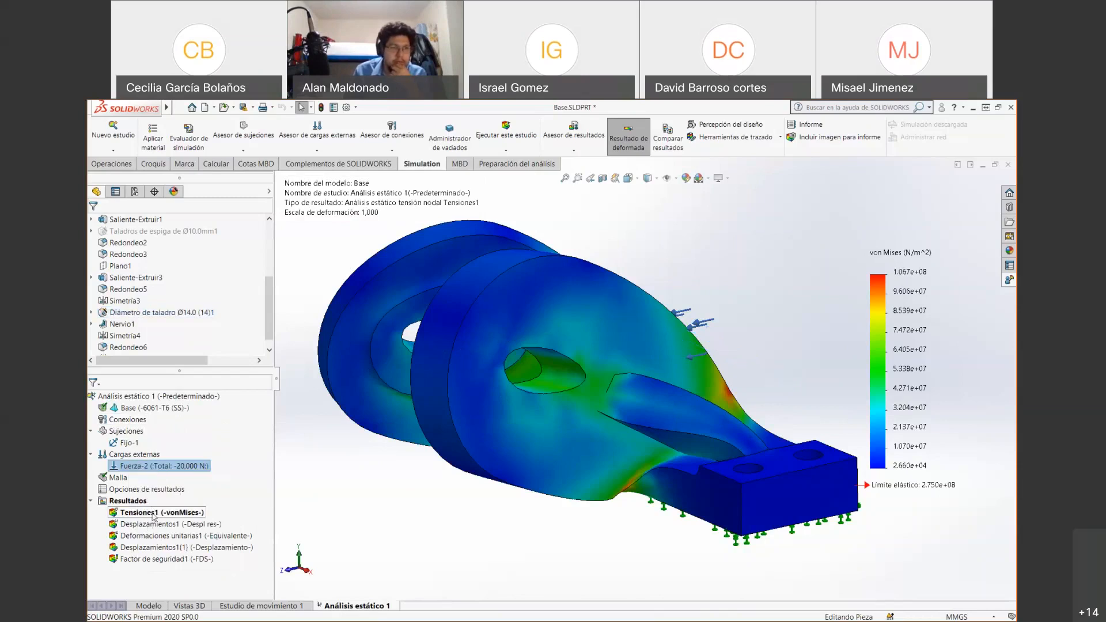
Set the deformed shape scale of the Tensiones1 plot to Automático
right_click(154, 514)
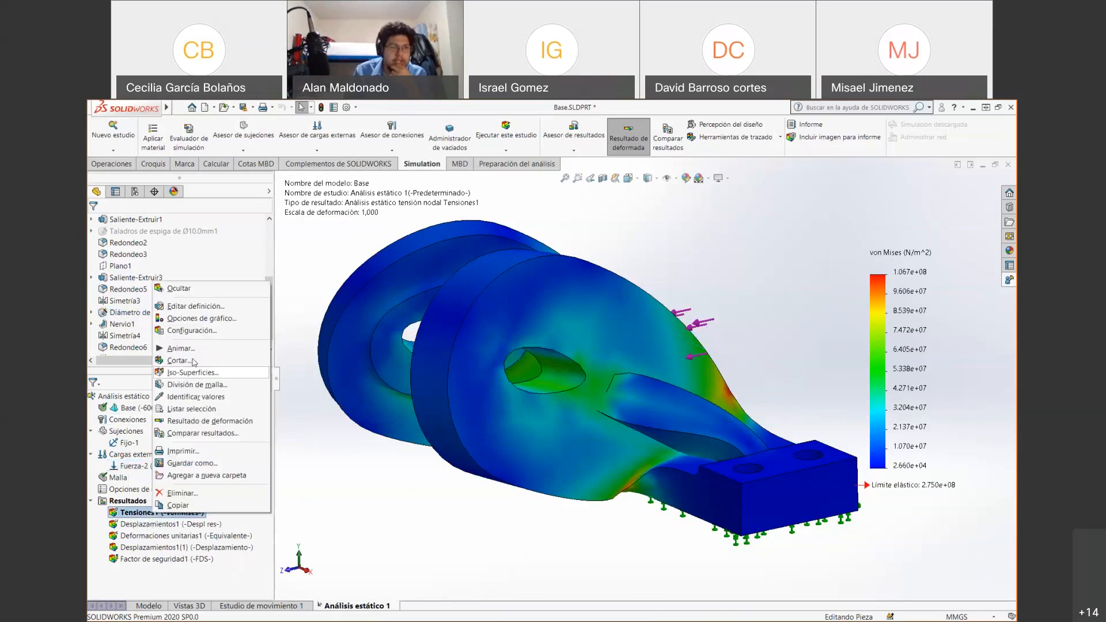
left_click(198, 306)
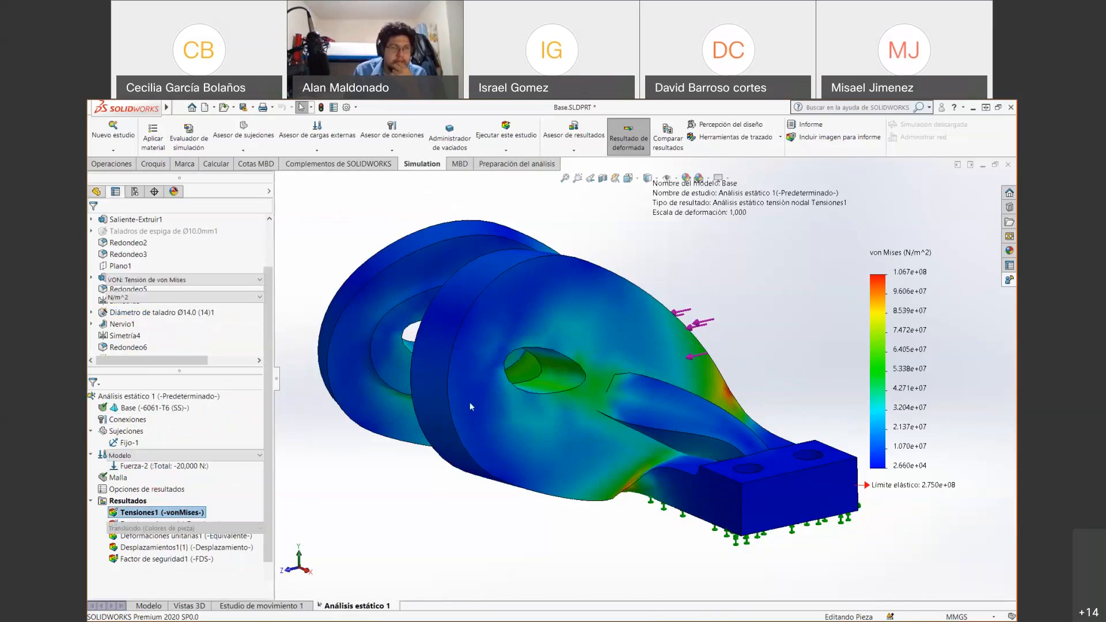
left_click(139, 348)
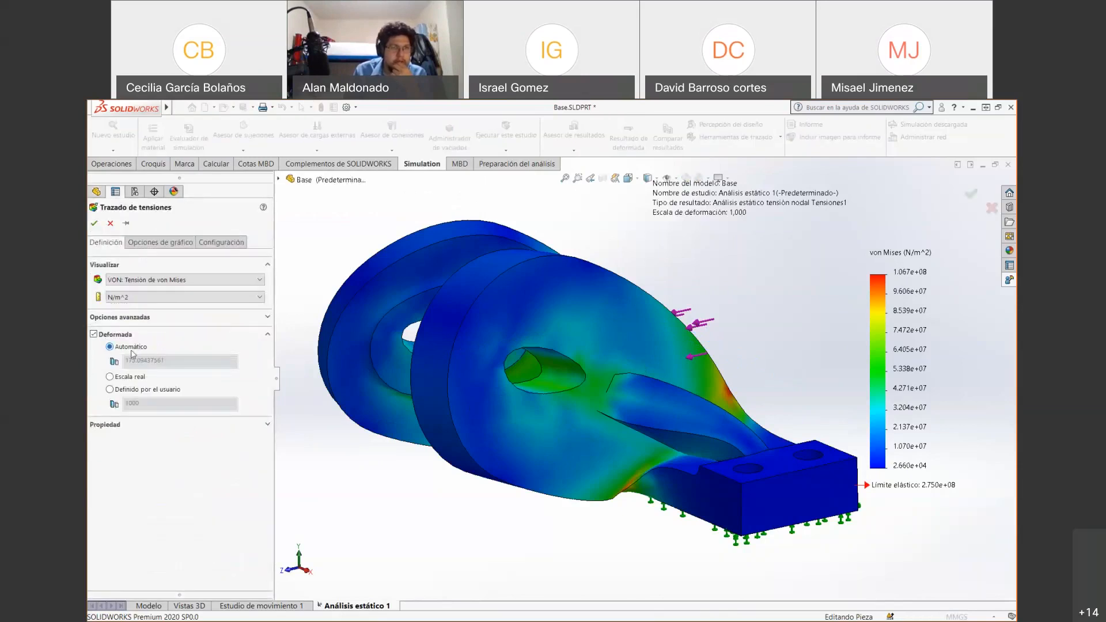
left_click(94, 223)
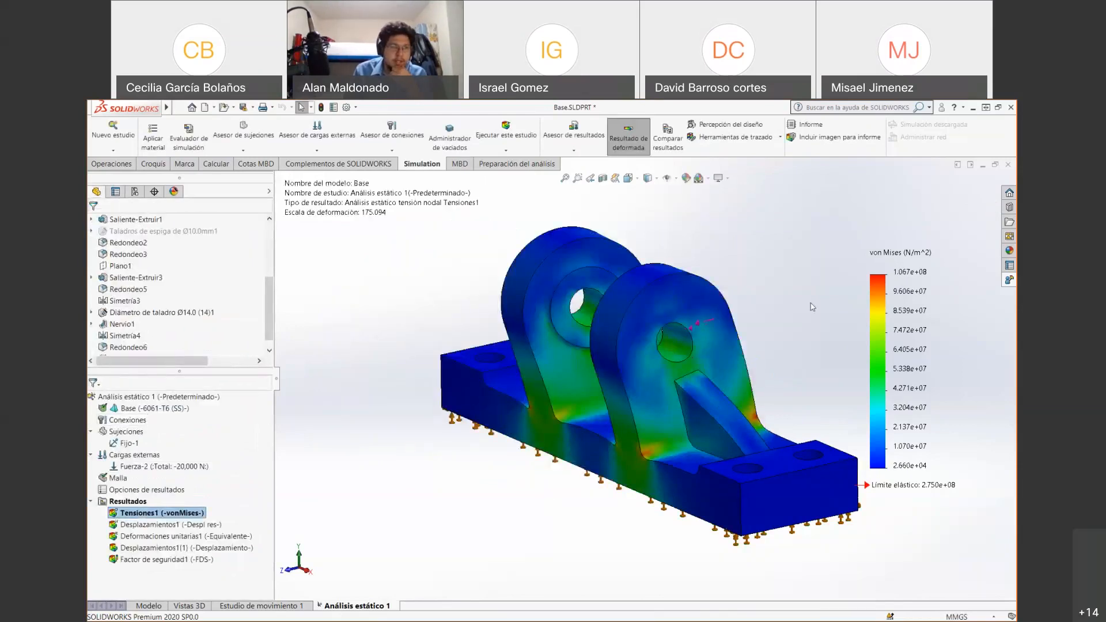
Show the Desplazamientos1 resultant displacement plot, and return to the Tensiones1 stress plot
left_click(180, 548)
right_click(178, 525)
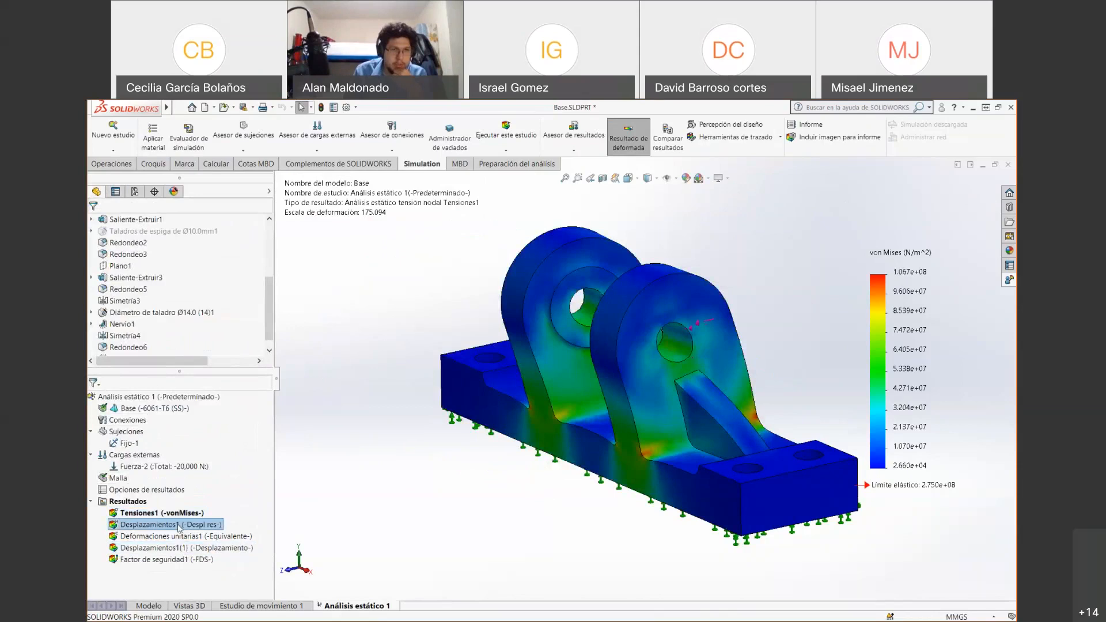
left_click(191, 532)
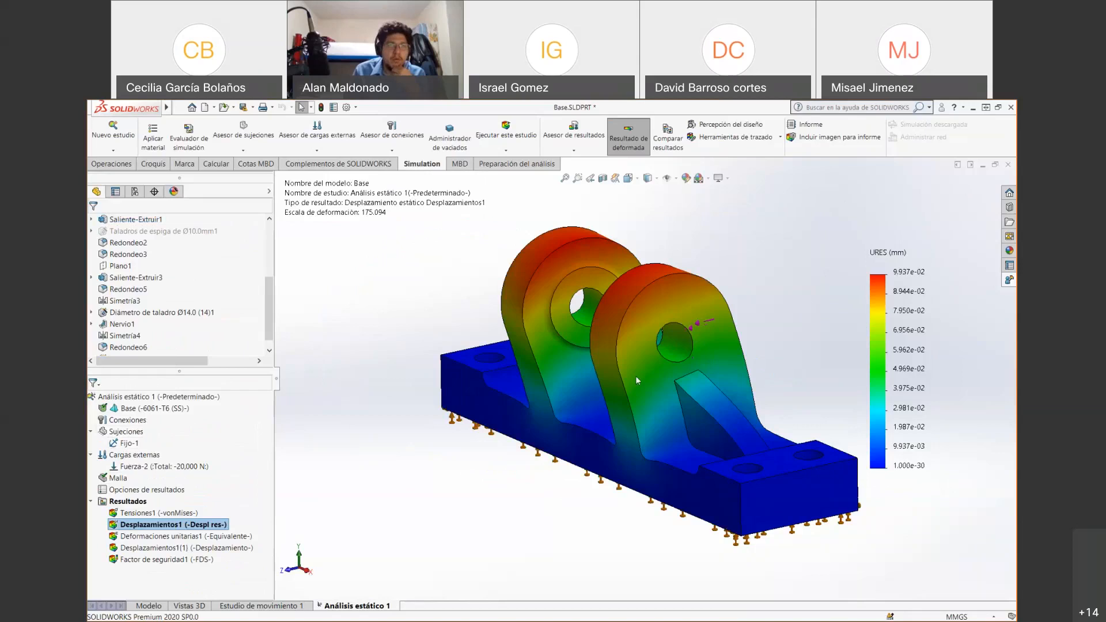
left_click(136, 513)
right_click(136, 515)
left_click(161, 520)
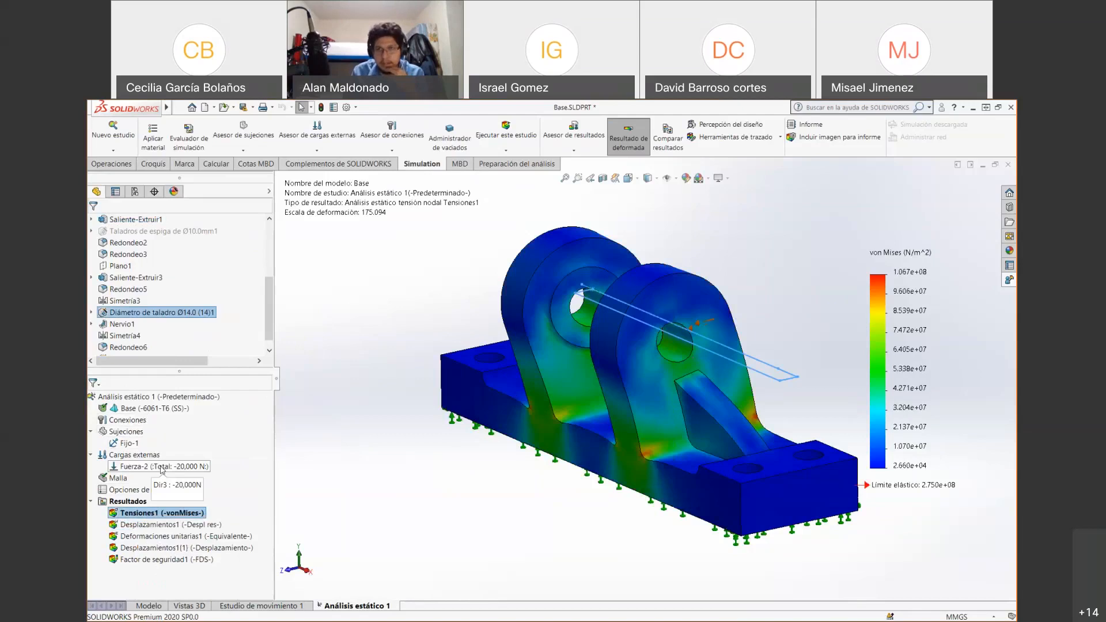
Set the total force of the Fuerza-2 load on the two lug hole faces to 40000 N
right_click(161, 468)
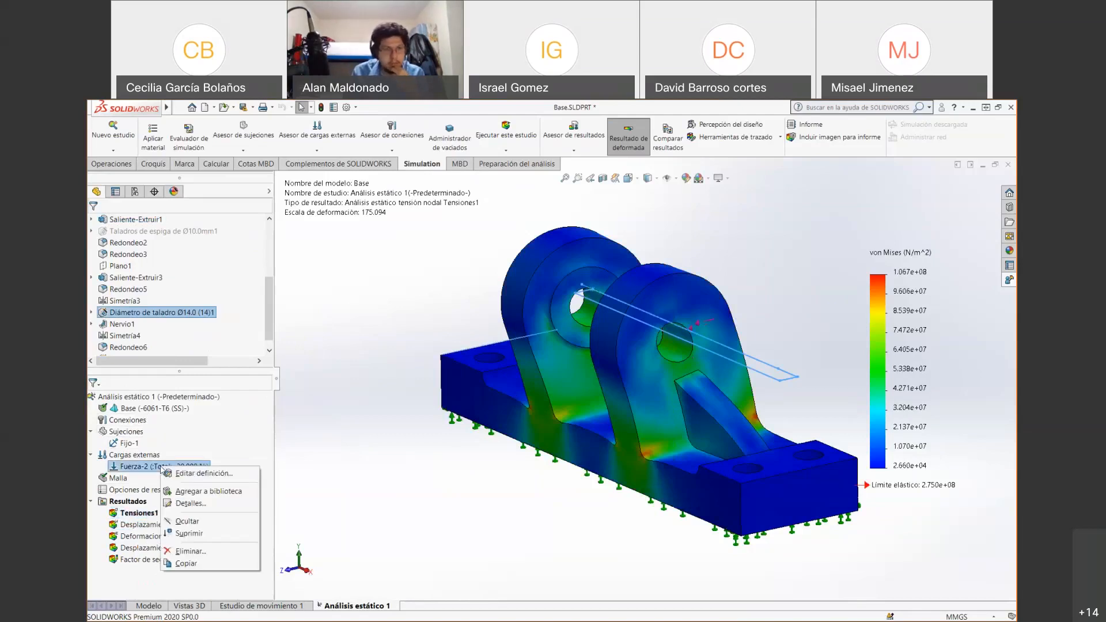
left_click(182, 476)
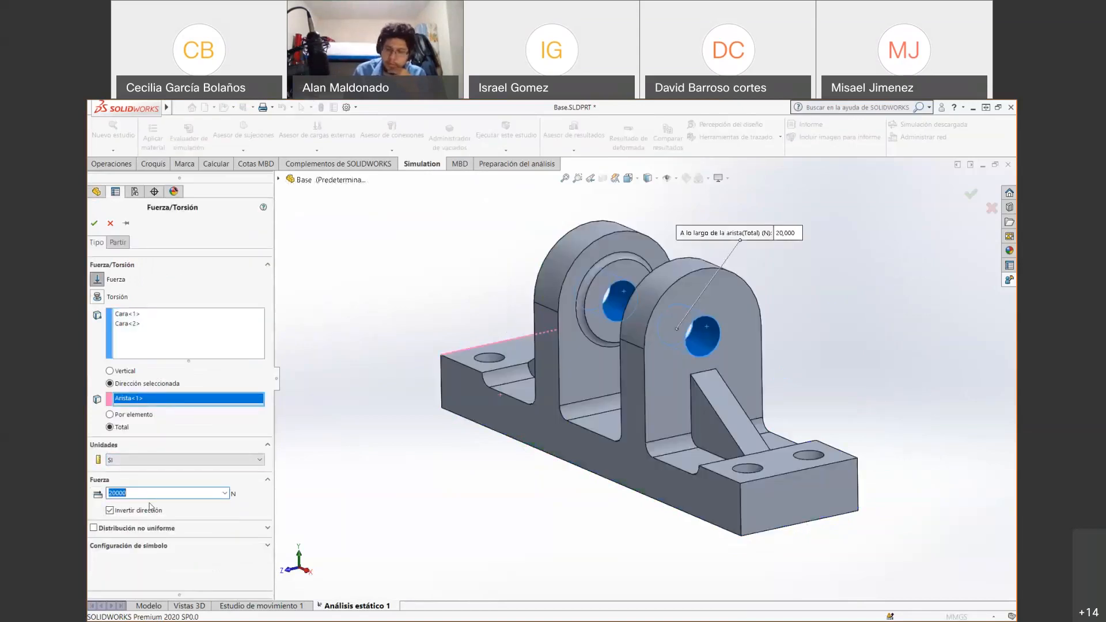
type("40000")
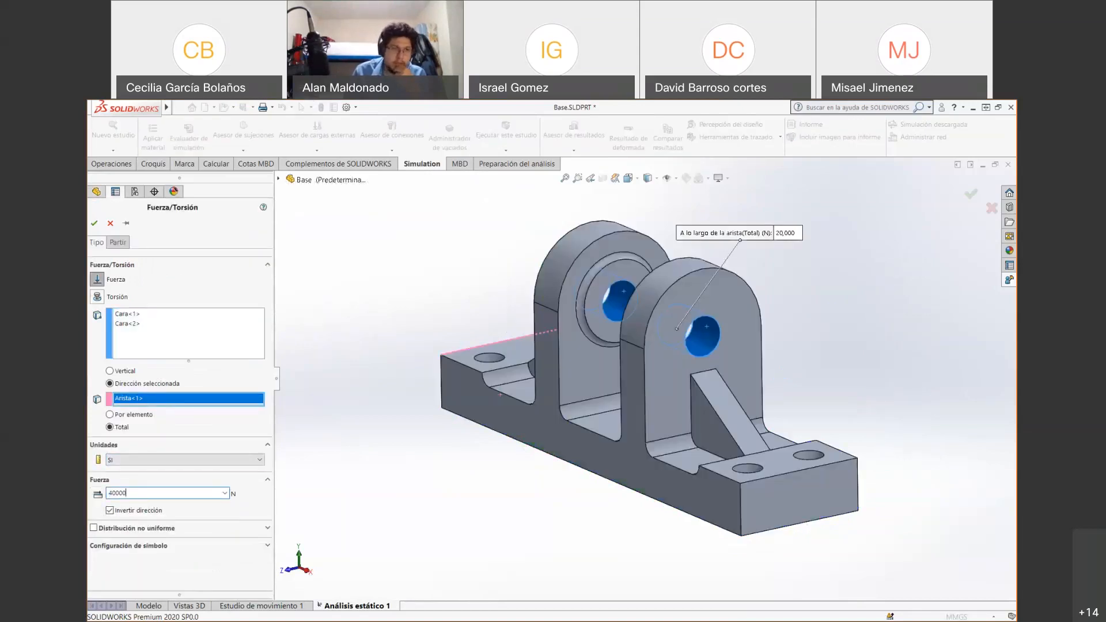
left_click(94, 224)
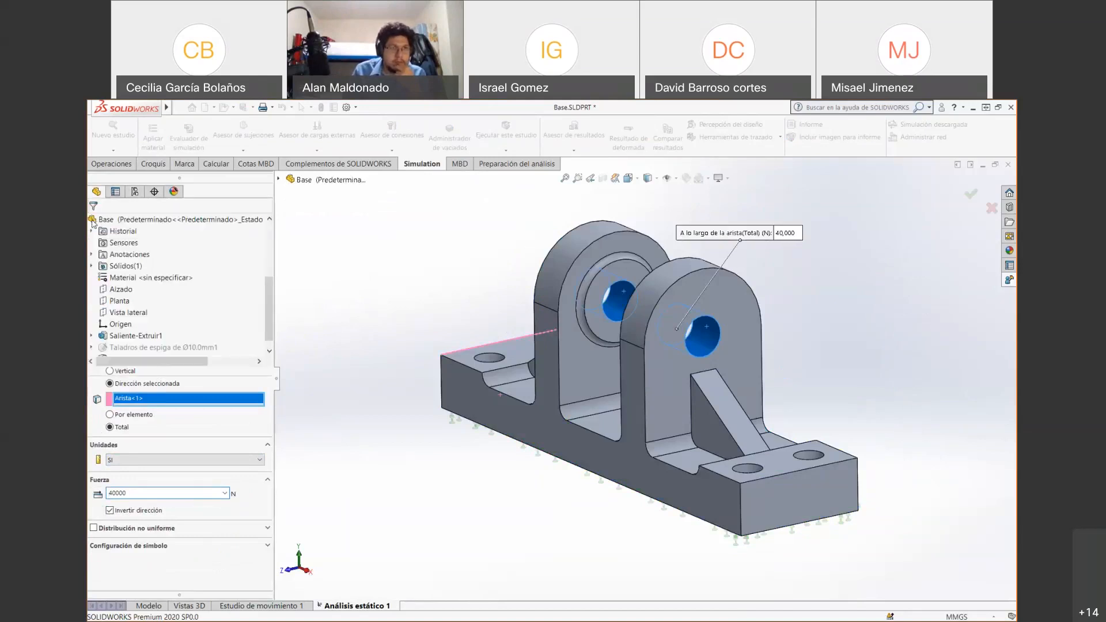
Rerun the static study with the 40000 N load and show the Tensiones1 stress plot
left_click(503, 135)
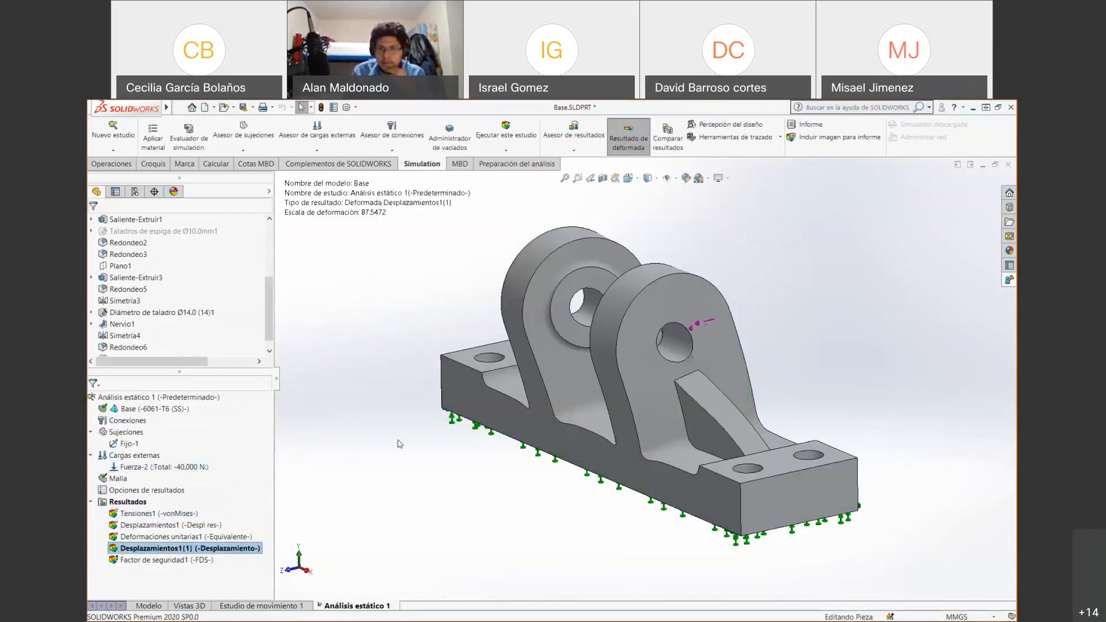
right_click(189, 514)
left_click(193, 521)
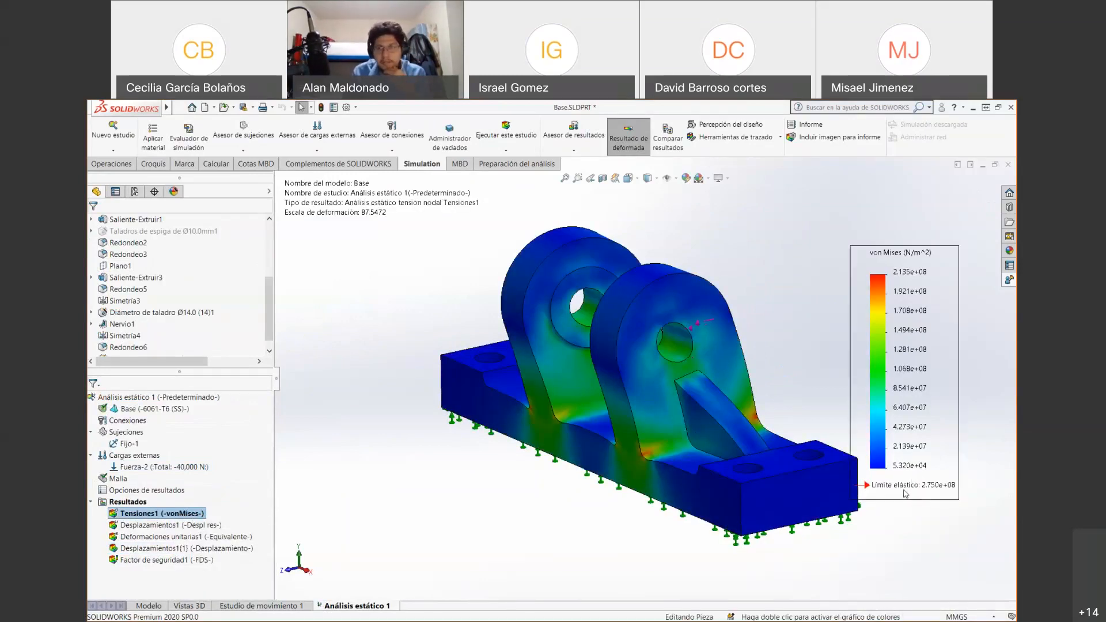
Set the total force of the Fuerza-2 load on the two lug hole faces to 80000 N
right_click(170, 473)
left_click(185, 480)
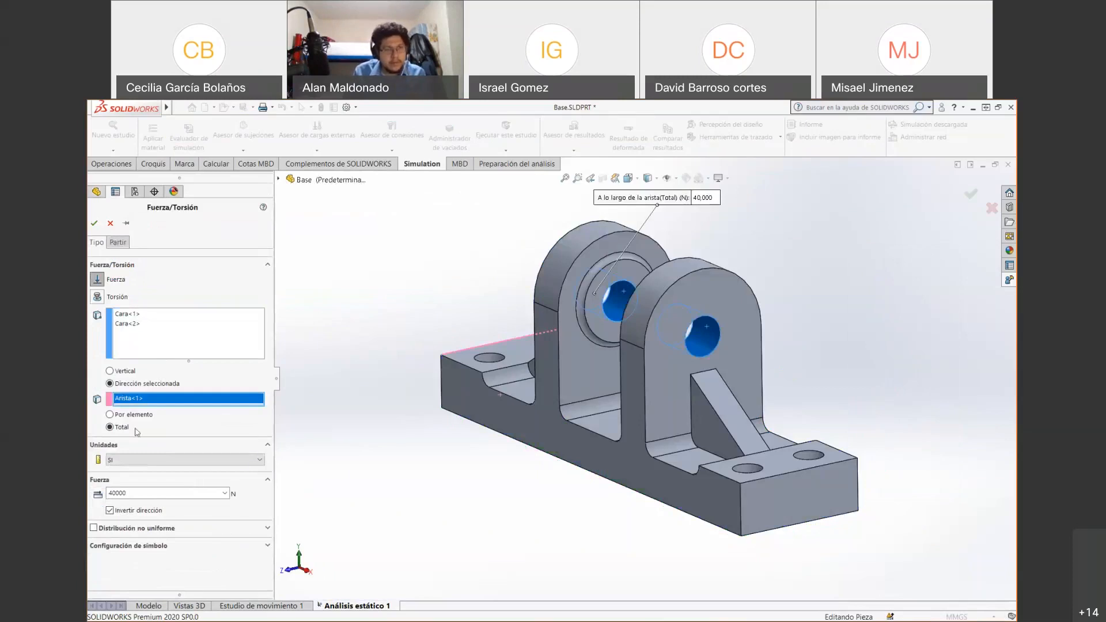
double_click(117, 493)
type("80000")
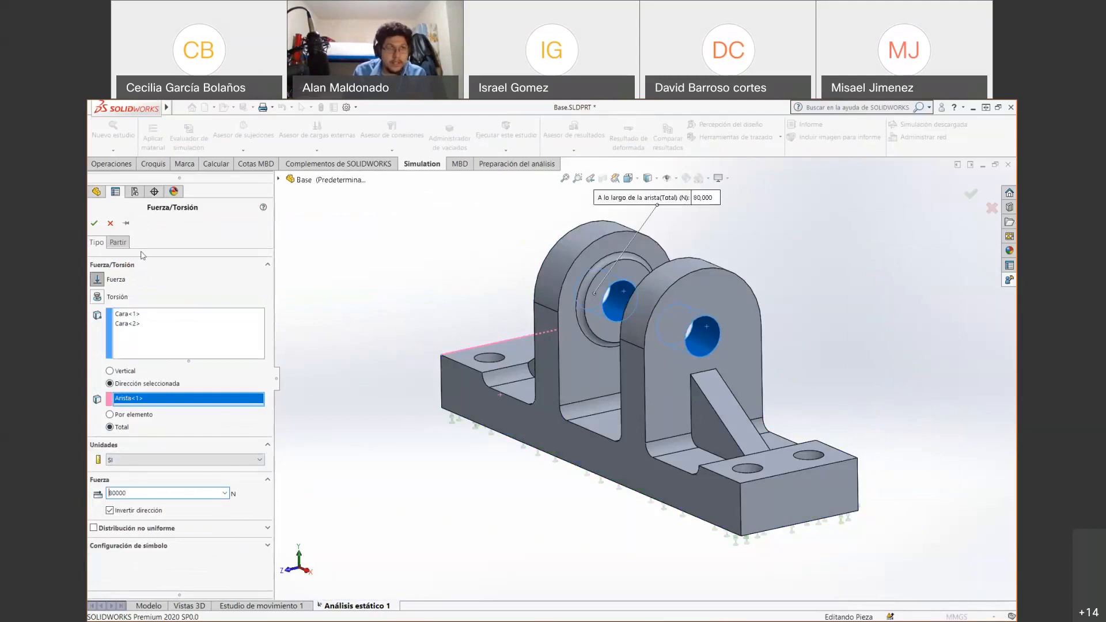
left_click(95, 224)
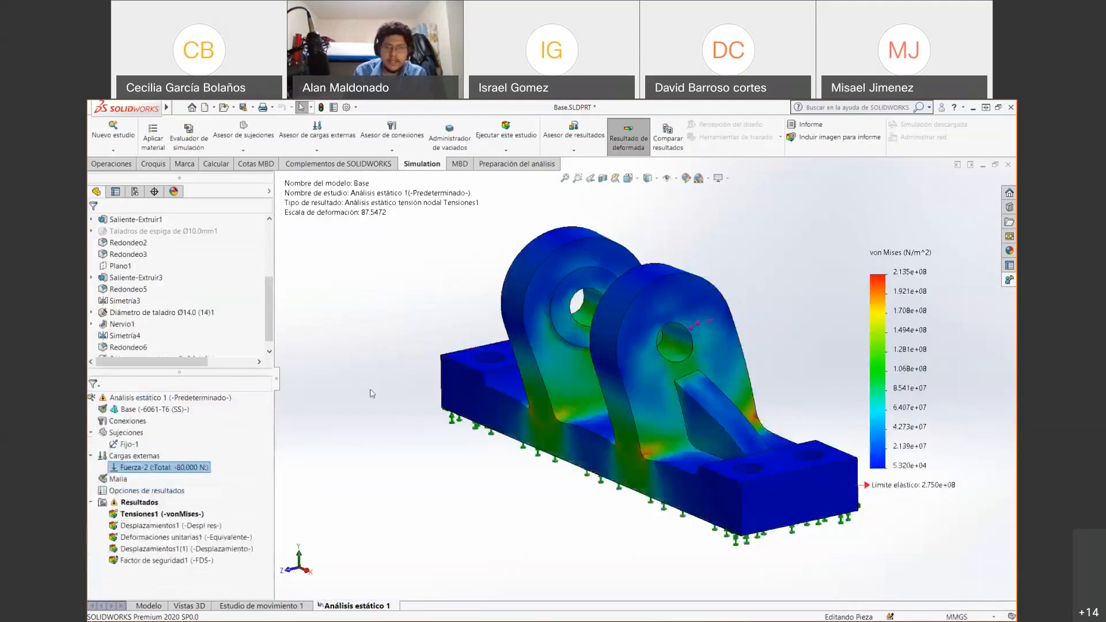
Rerun the static study with the 80000 N load, show the Tensiones1 stress plot and examine the stresses at the lug base fillets
left_click(516, 130)
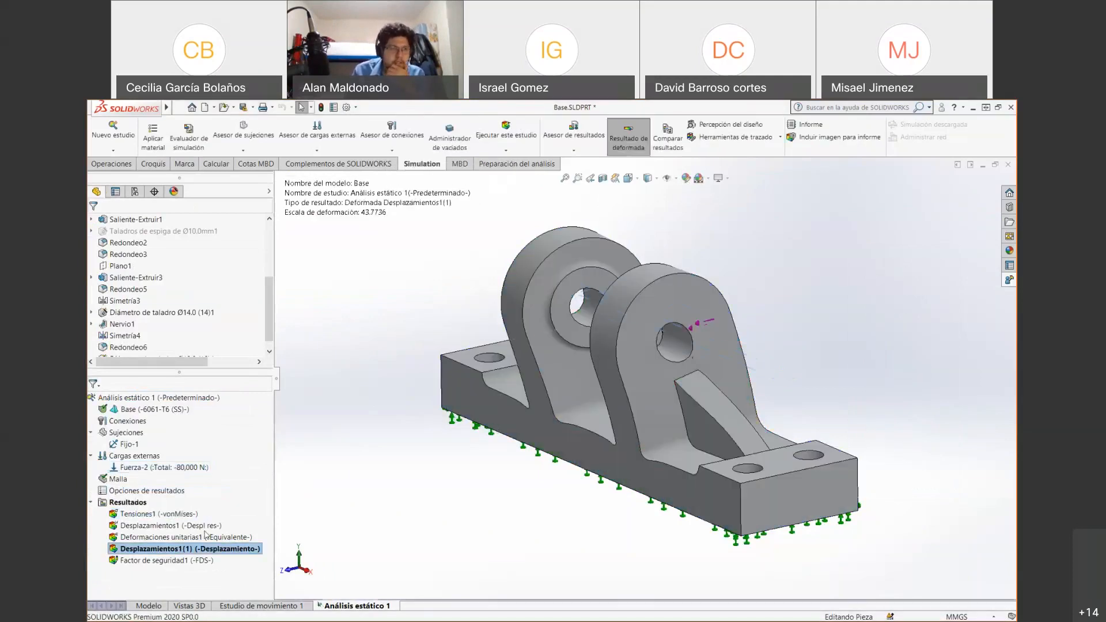
right_click(149, 516)
left_click(191, 526)
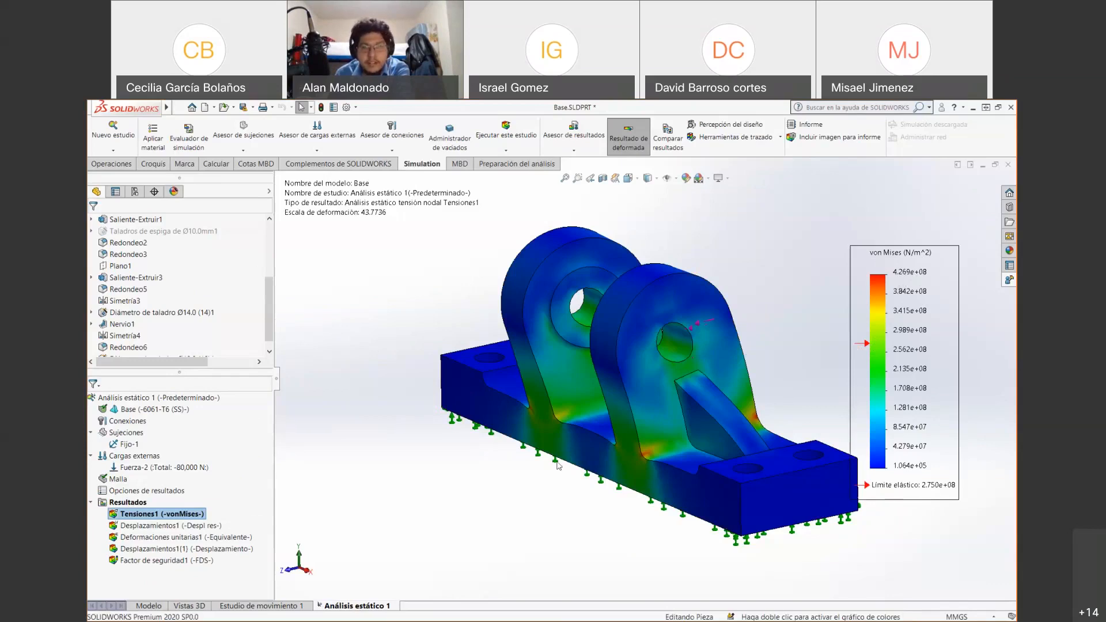
scroll(653, 450, "down", 5)
scroll(652, 449, "down", 3)
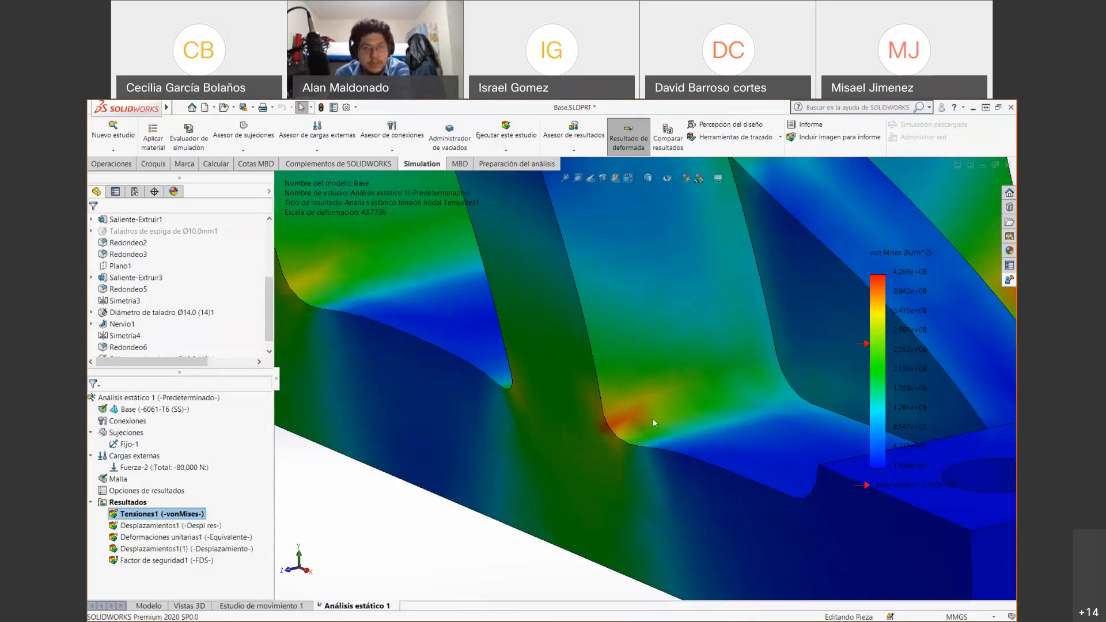
scroll(620, 413, "up", 6)
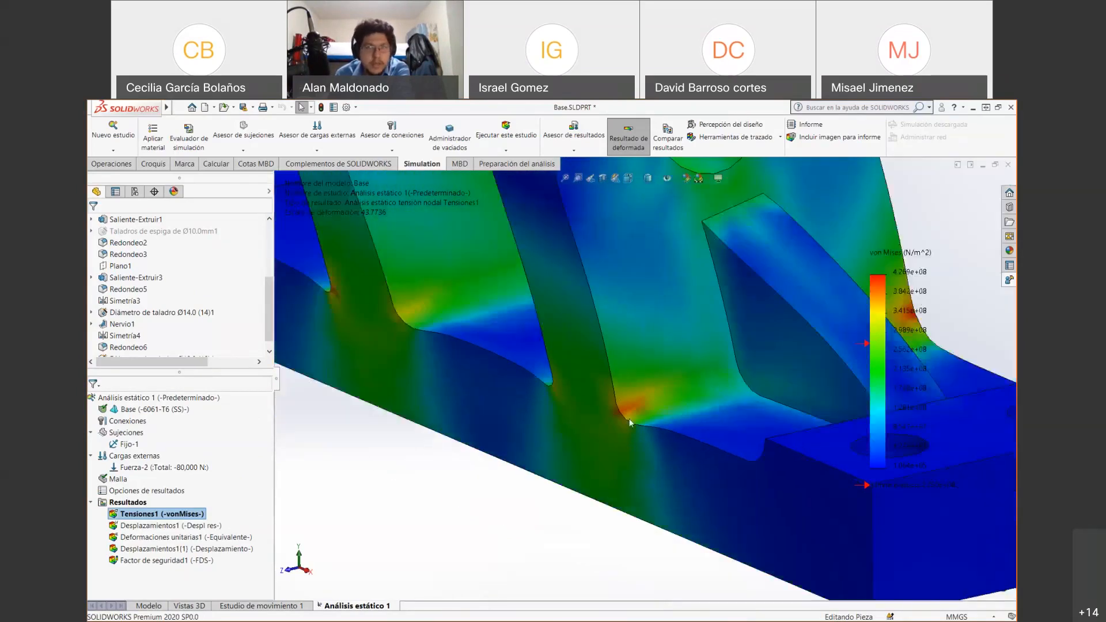
scroll(605, 410, "up", 2)
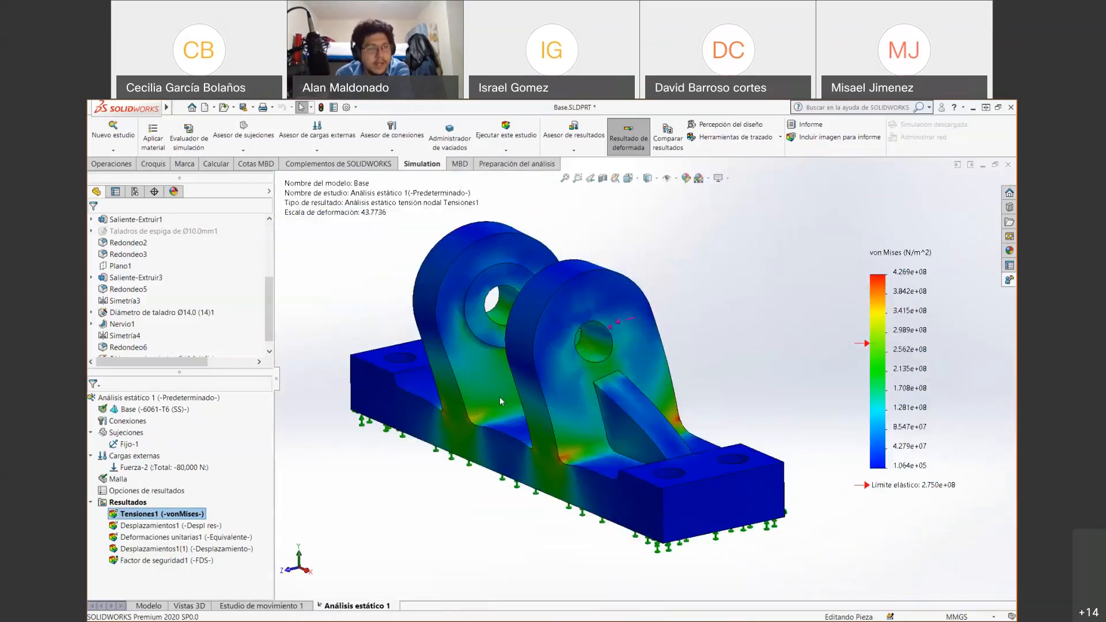
right_click(150, 515)
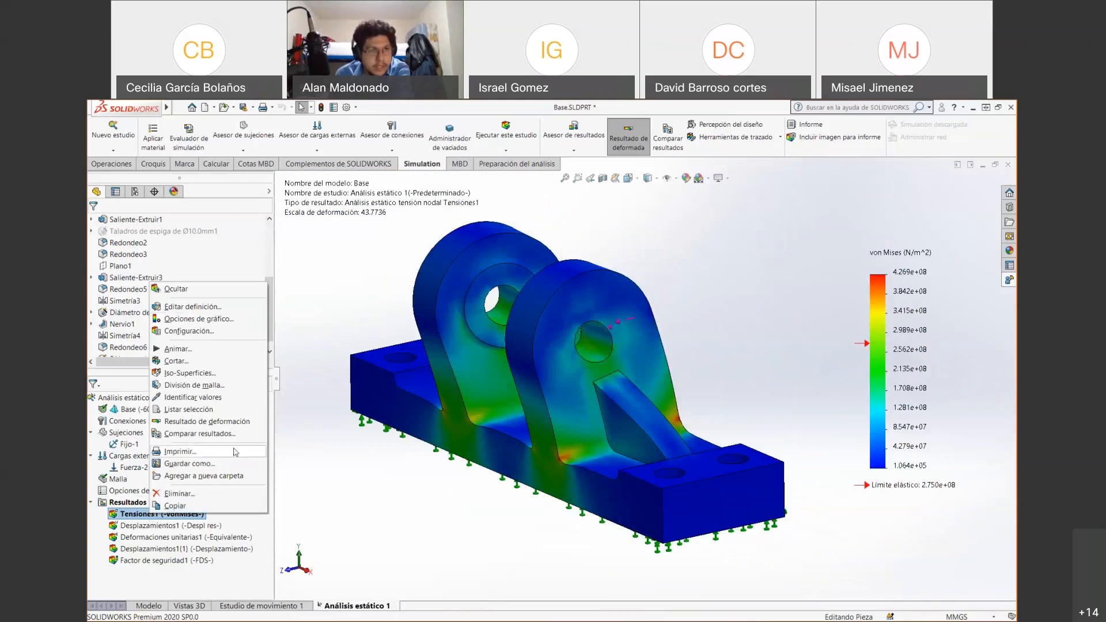
left_click(209, 306)
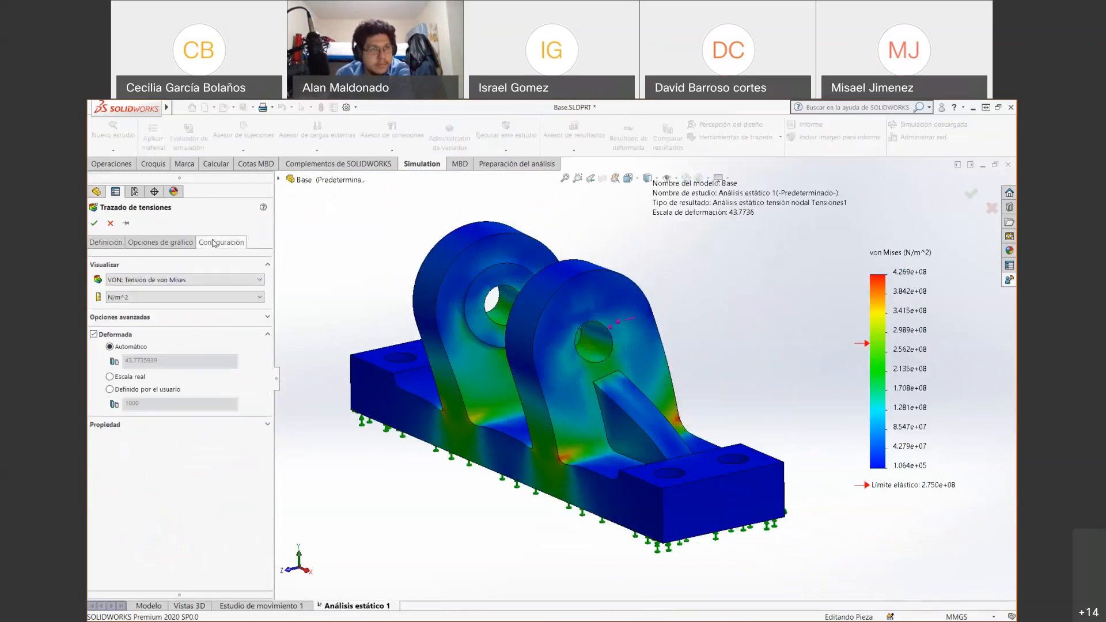
left_click(213, 243)
left_click(209, 279)
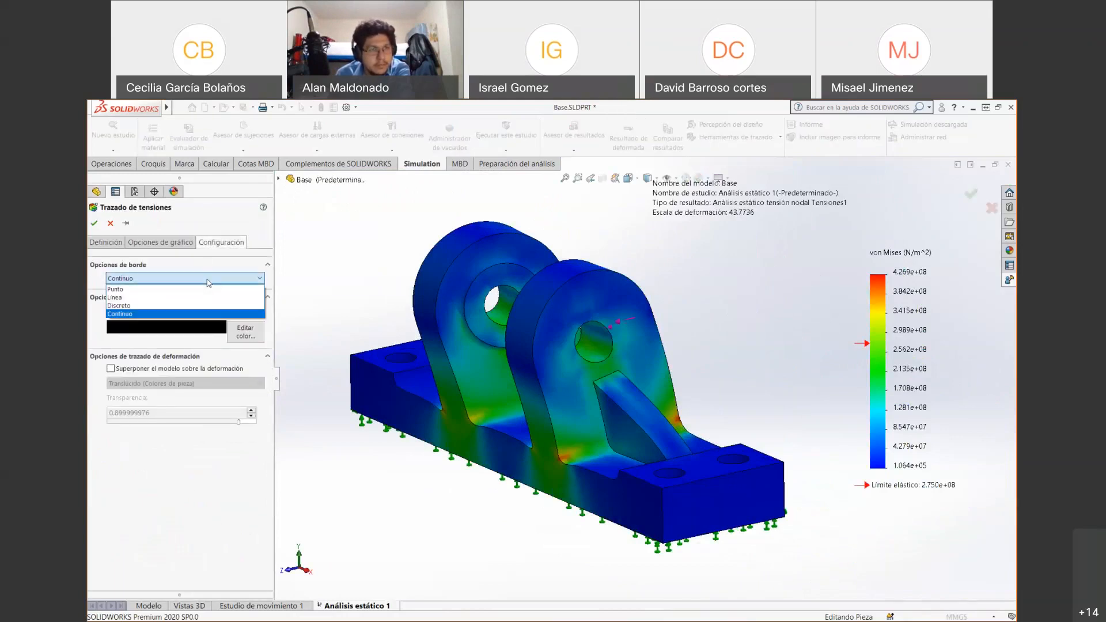
left_click(208, 283)
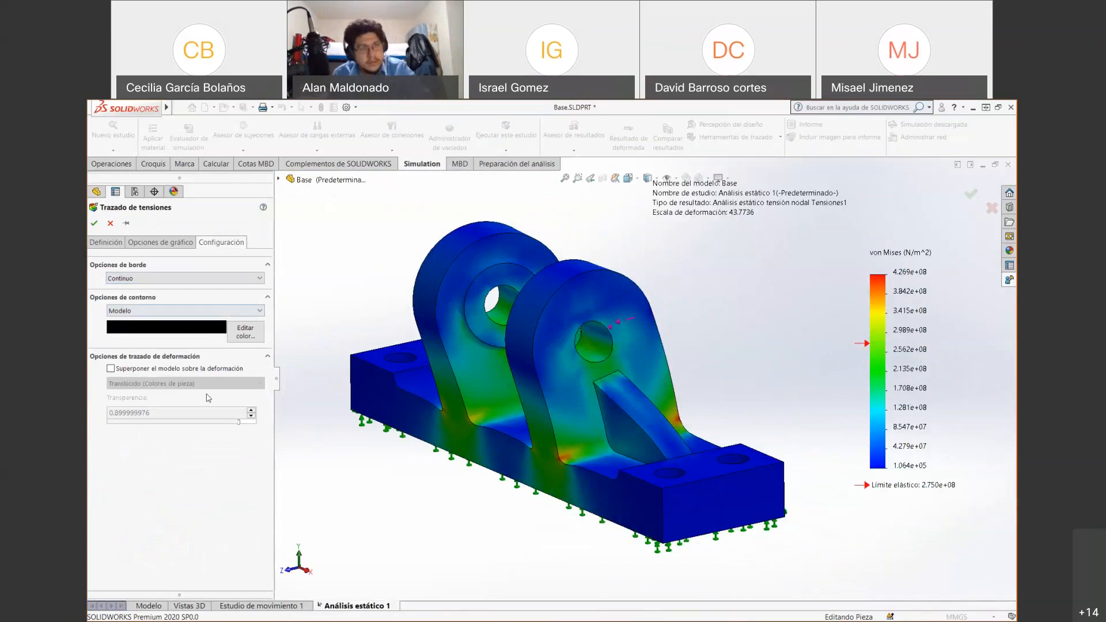
key("Escape")
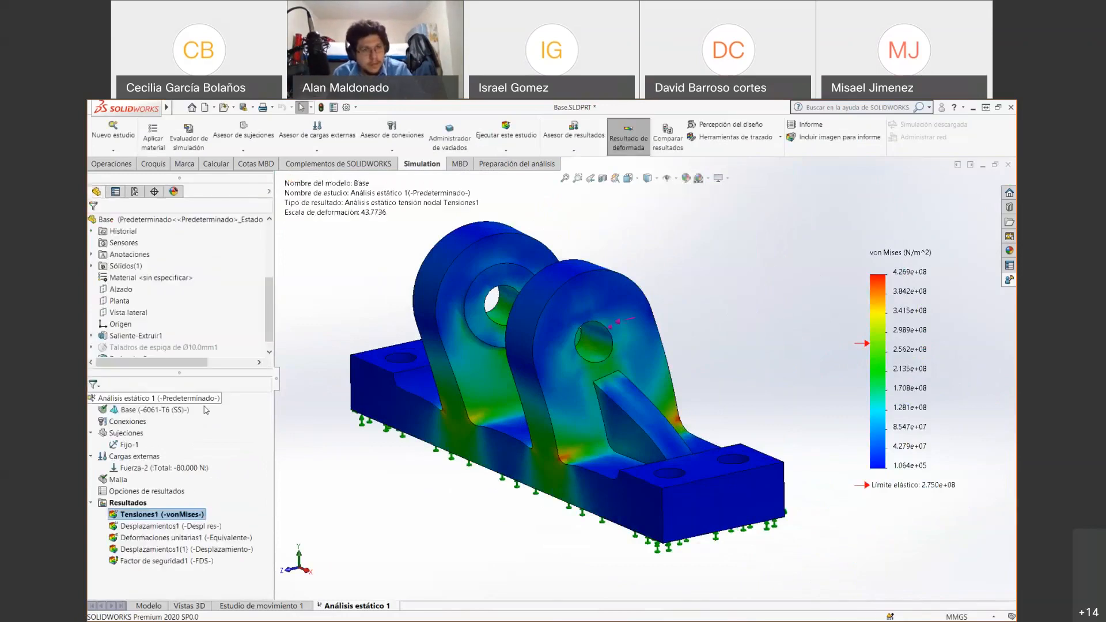
Show the Factor de seguridad1 plot and set its upper safety factor limit to 3
right_click(154, 560)
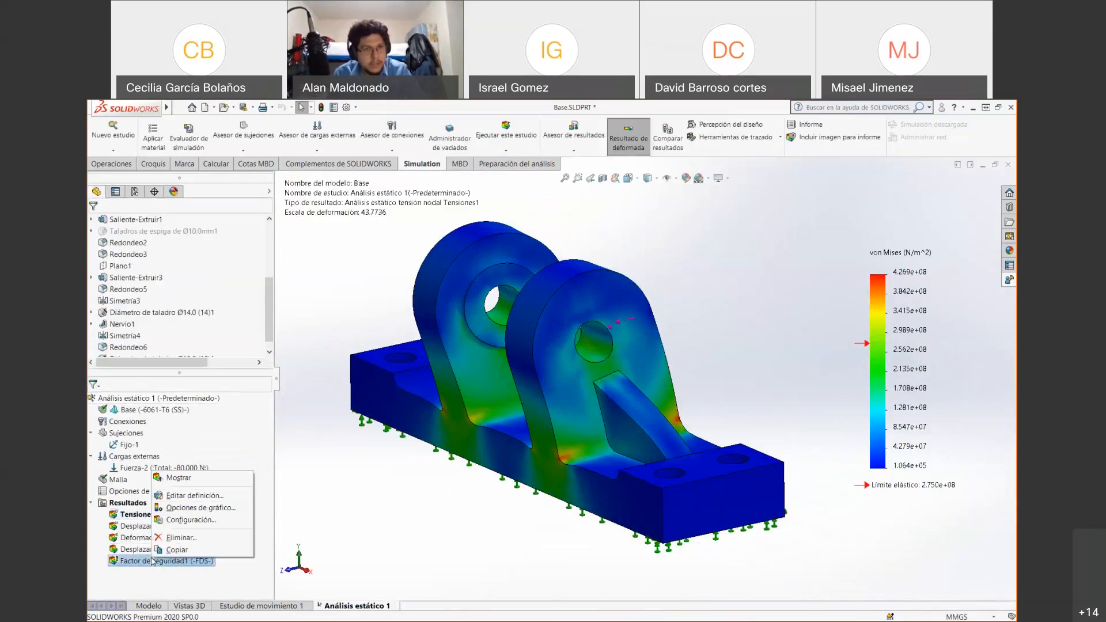
left_click(172, 481)
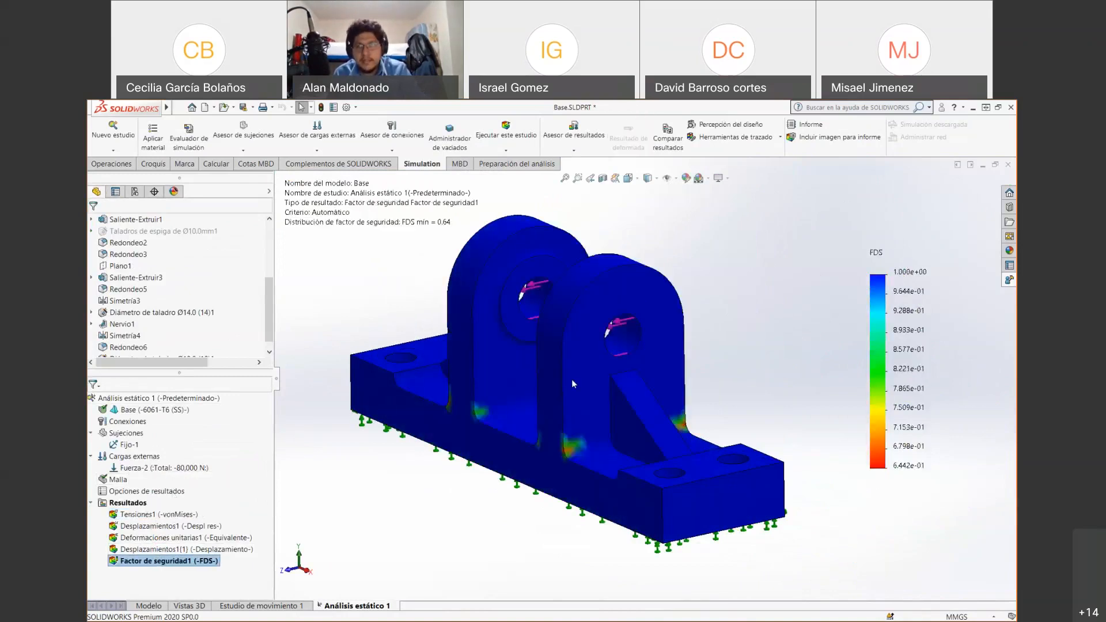
right_click(139, 563)
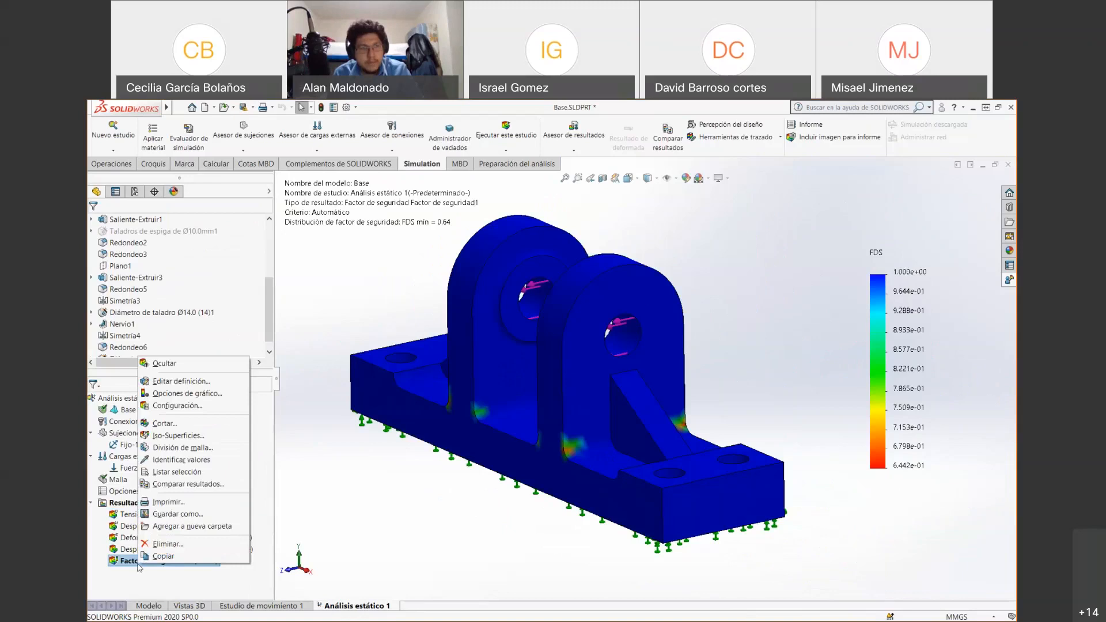
left_click(168, 382)
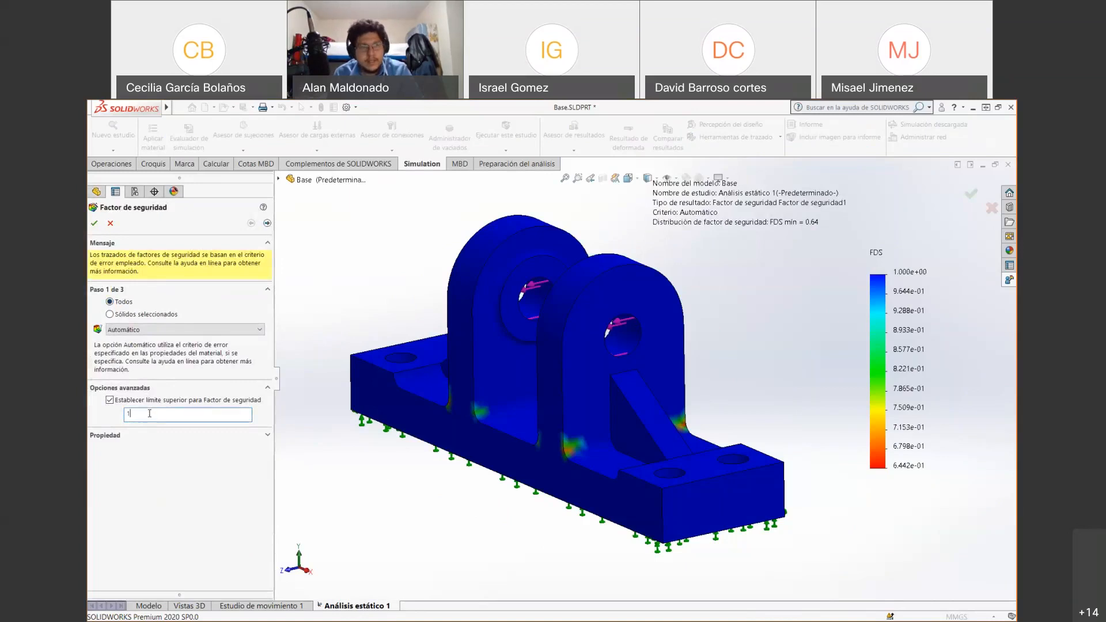
double_click(126, 413)
type("3")
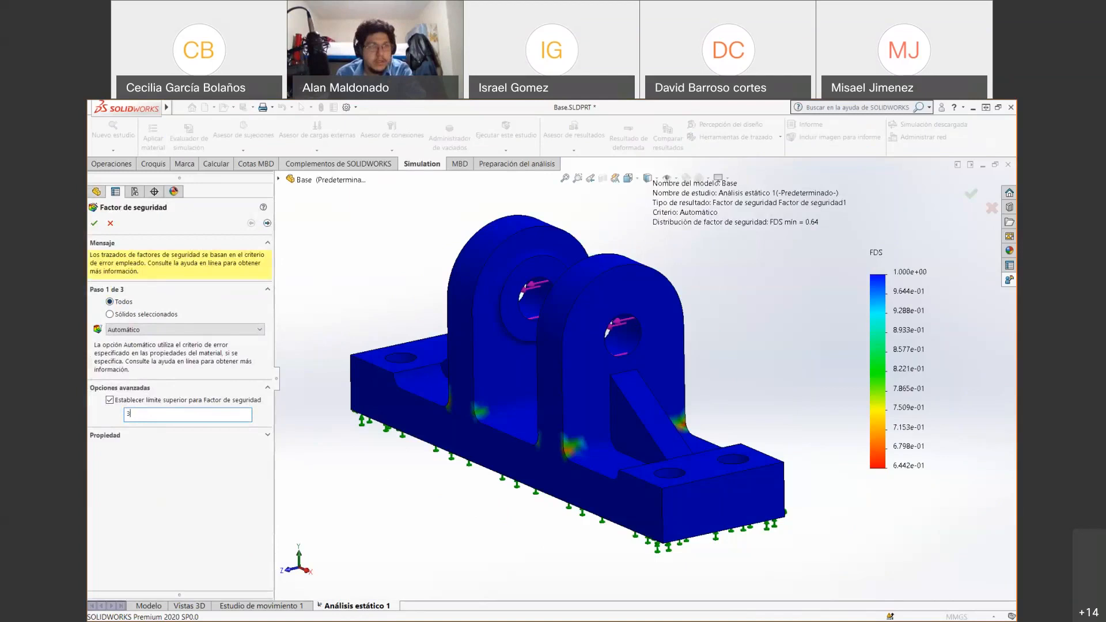
left_click(94, 223)
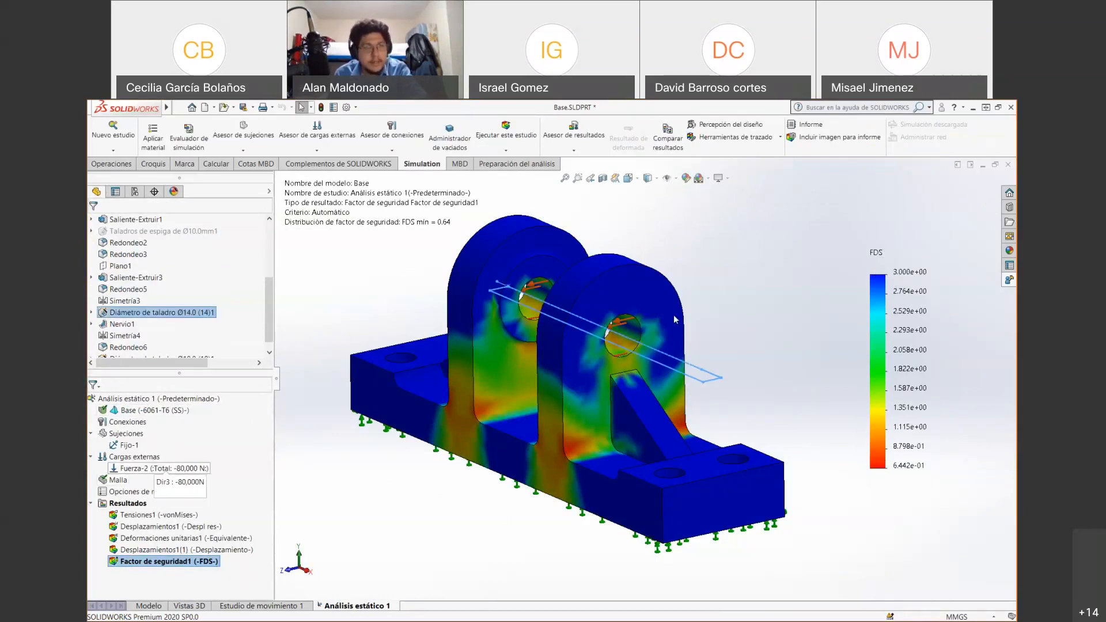
Assign AISI 1020 from the Acero materials to the Base part in place of 6061-T6 (SS)
left_click(159, 132)
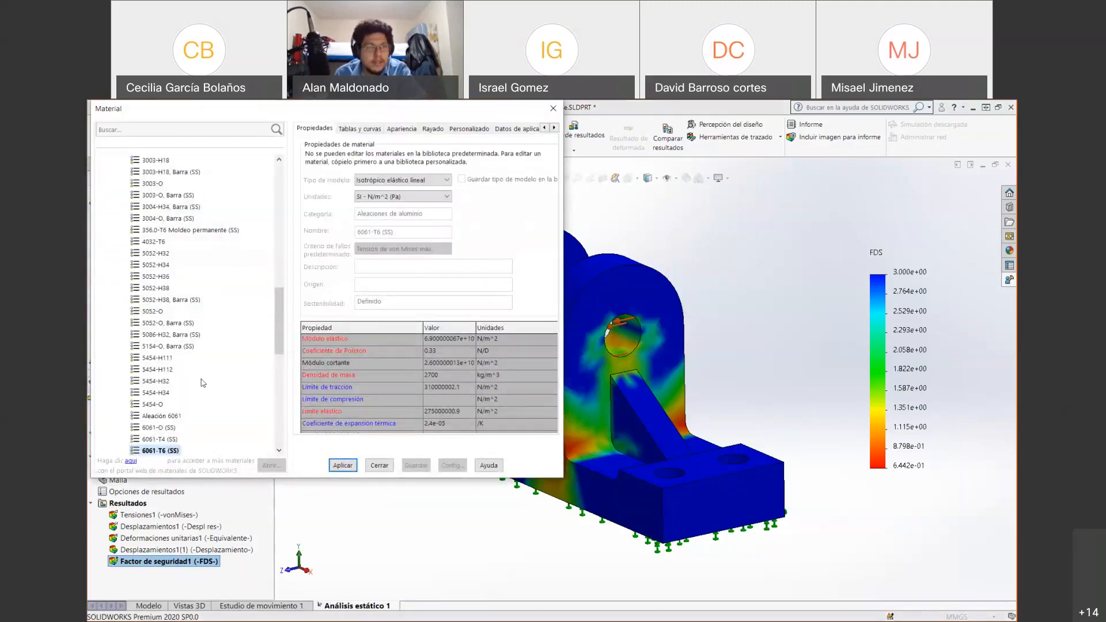
scroll(166, 310, "up", 15)
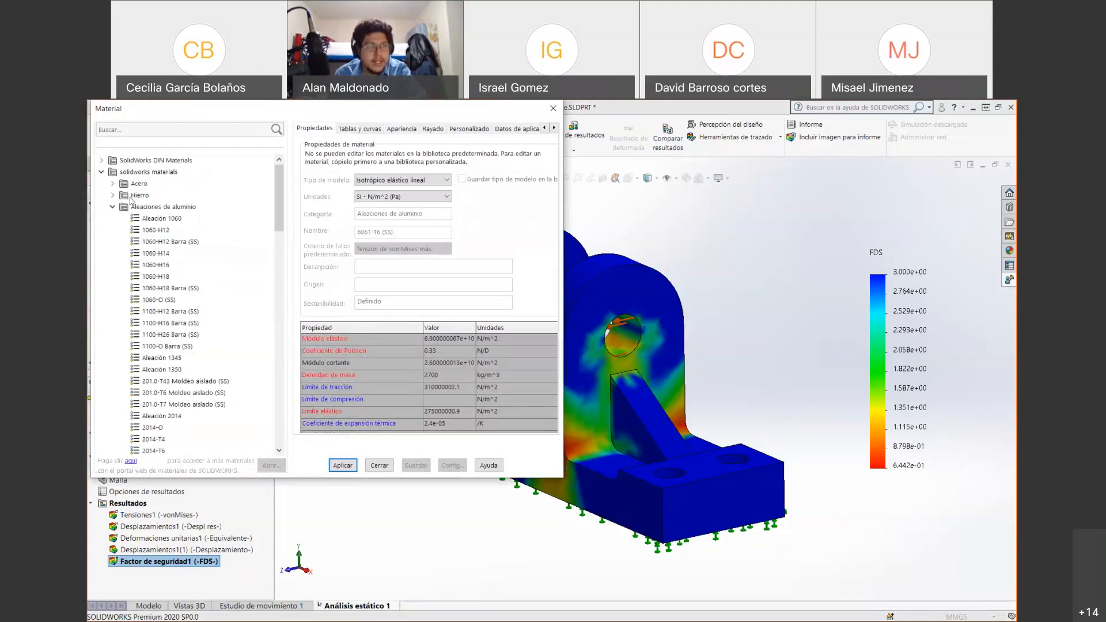
left_click(113, 207)
left_click(116, 185)
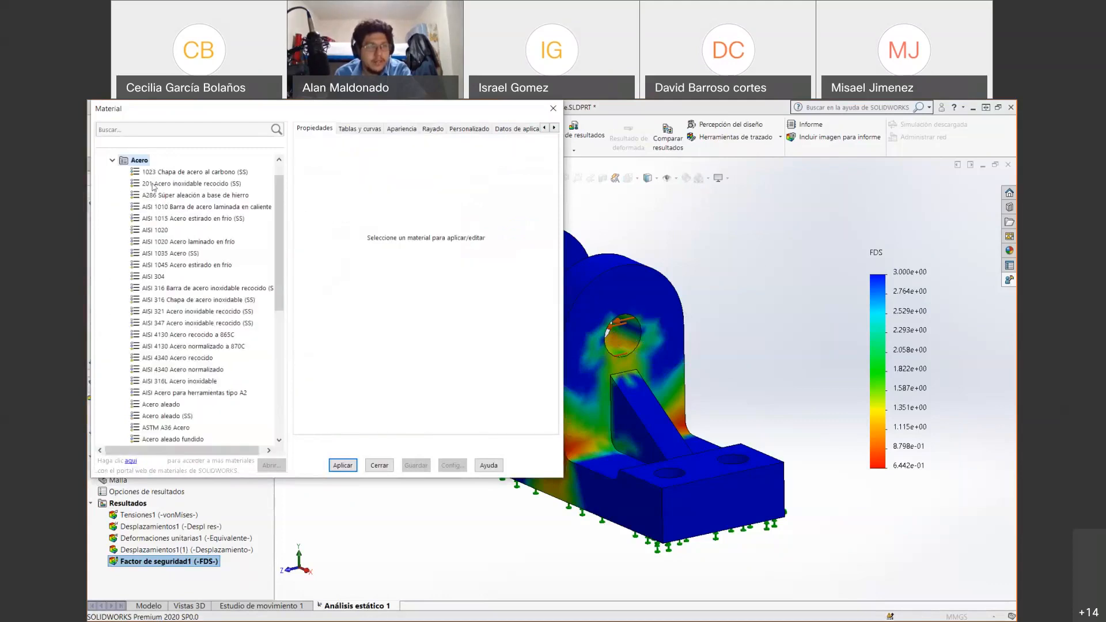
scroll(196, 311, "down", 3)
scroll(192, 338, "up", 1)
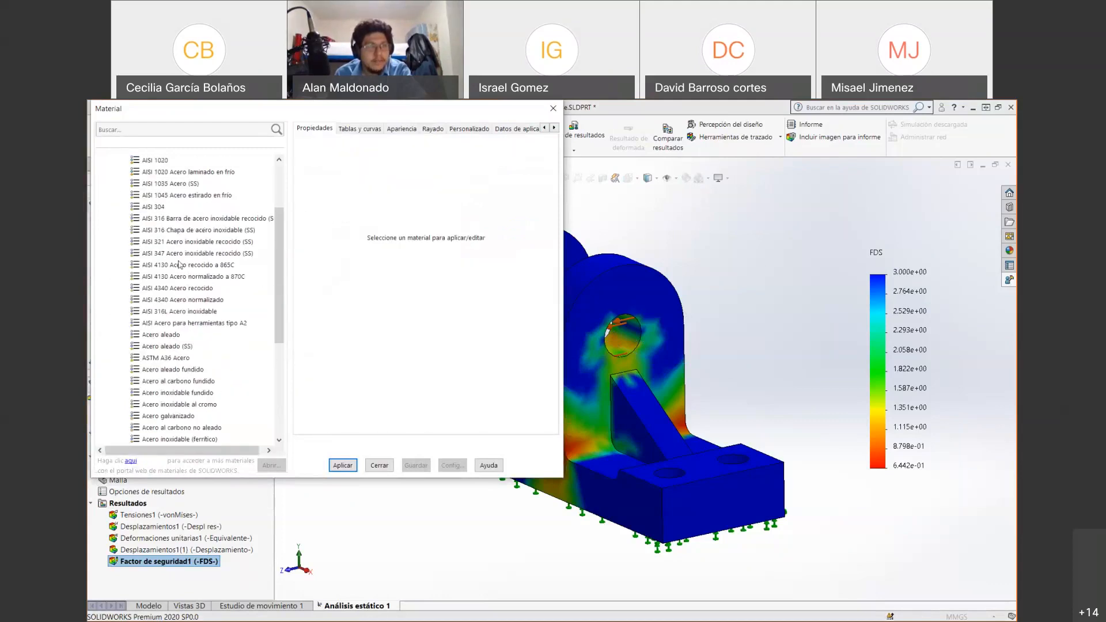
left_click(171, 162)
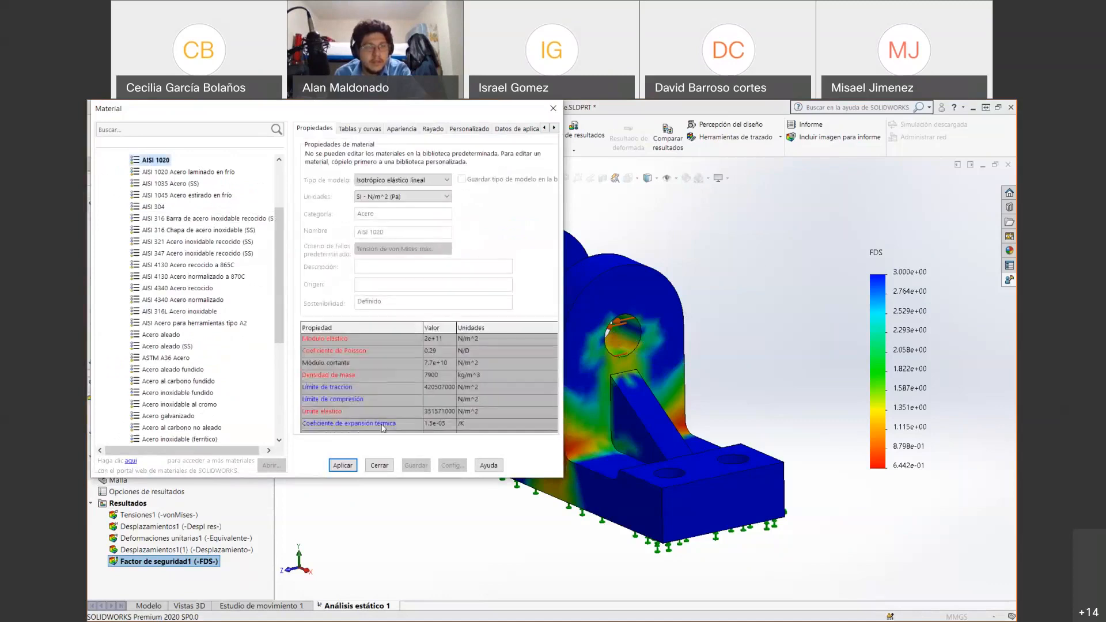
left_click(342, 467)
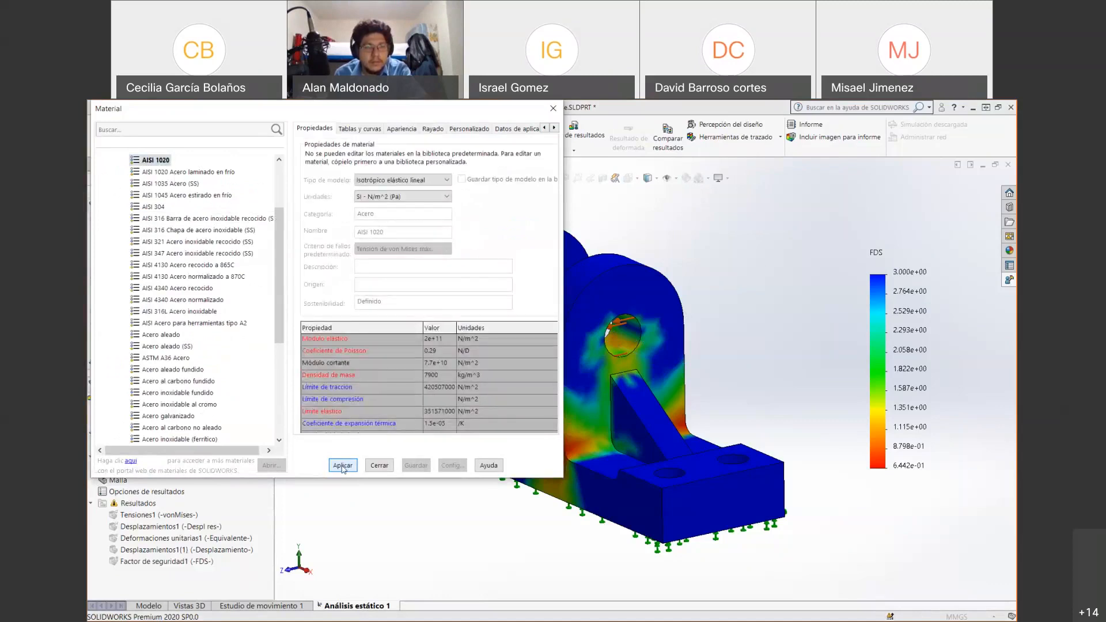
left_click(379, 466)
Rerun the static study with AISI 1020 and show the Factor de seguridad1 plot
left_click(502, 133)
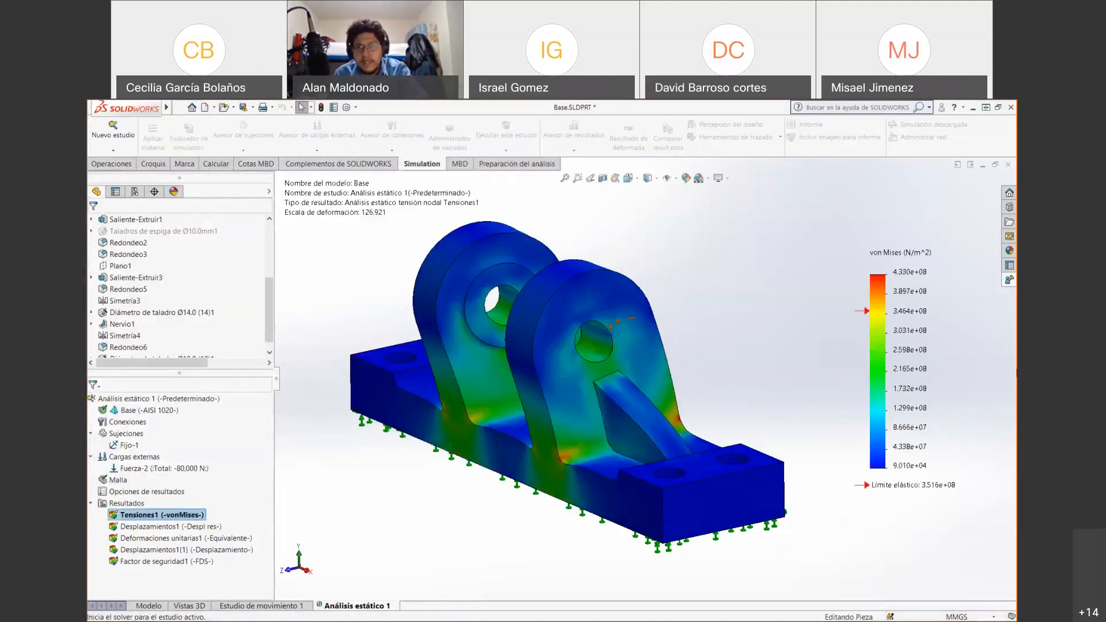
double_click(141, 550)
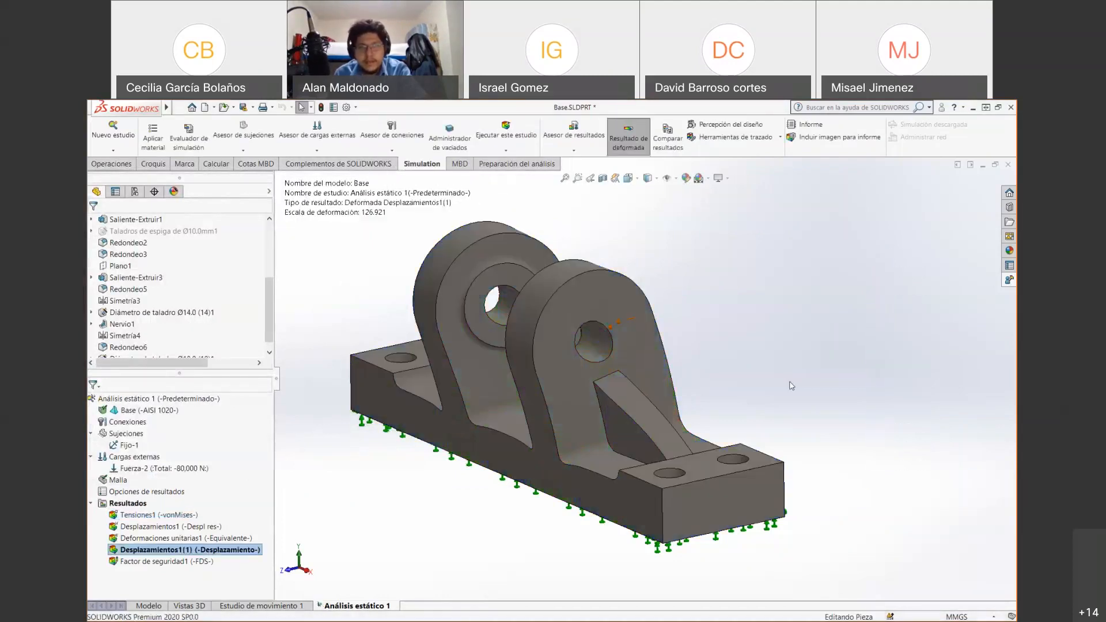
right_click(137, 559)
left_click(186, 481)
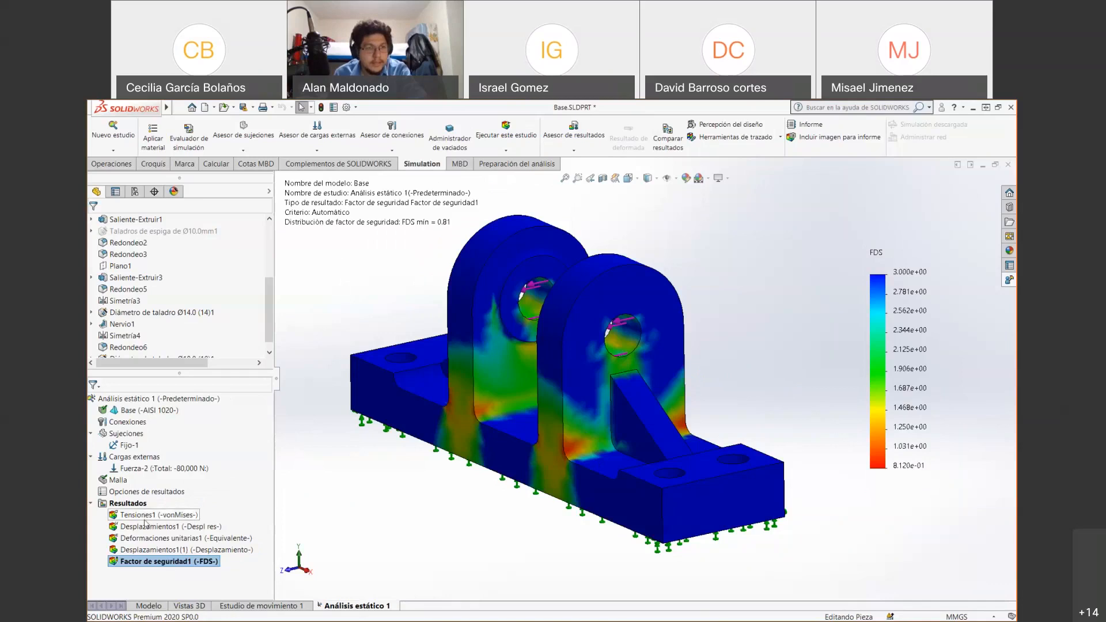
Show the Tensiones1 stress plot to compare it with the elastic limit, and return to the Factor de seguridad1 plot
right_click(179, 517)
left_click(172, 526)
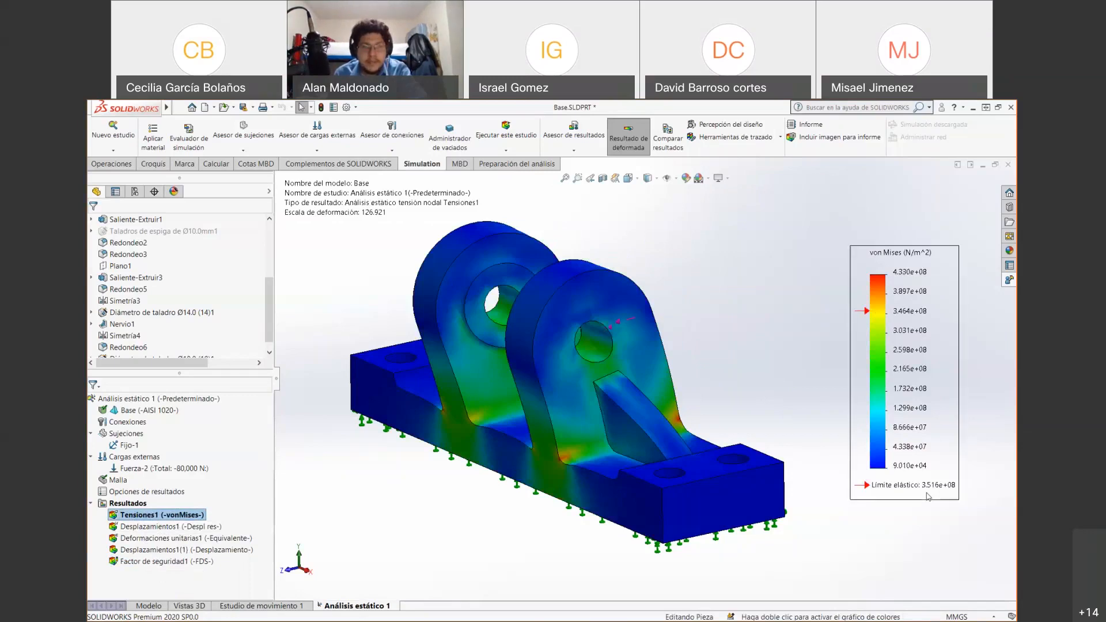
left_click(150, 561)
right_click(171, 563)
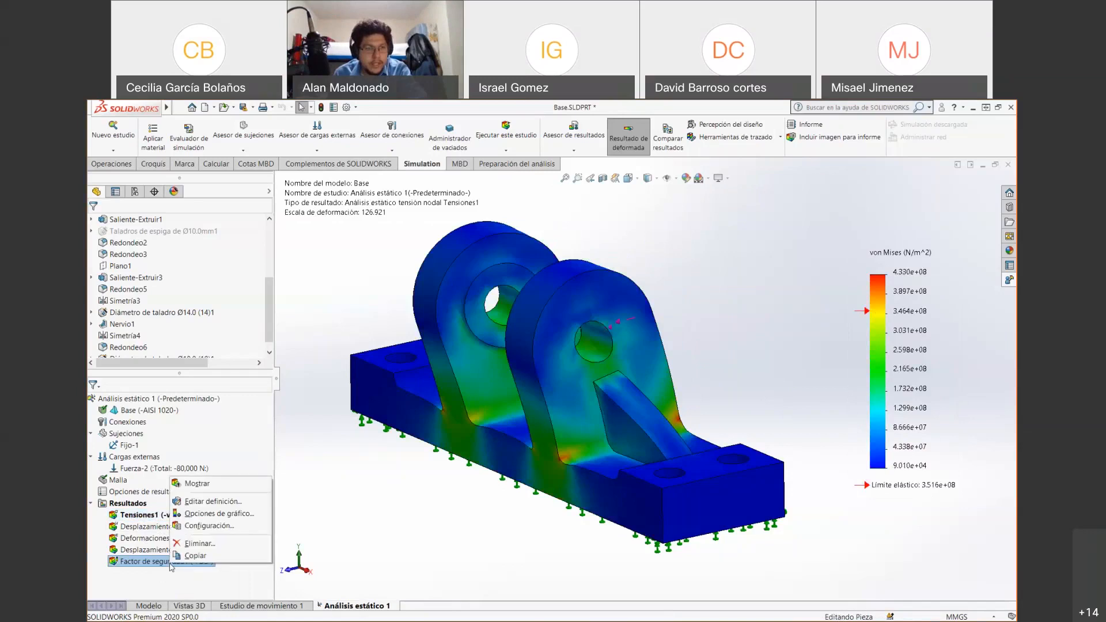
left_click(189, 486)
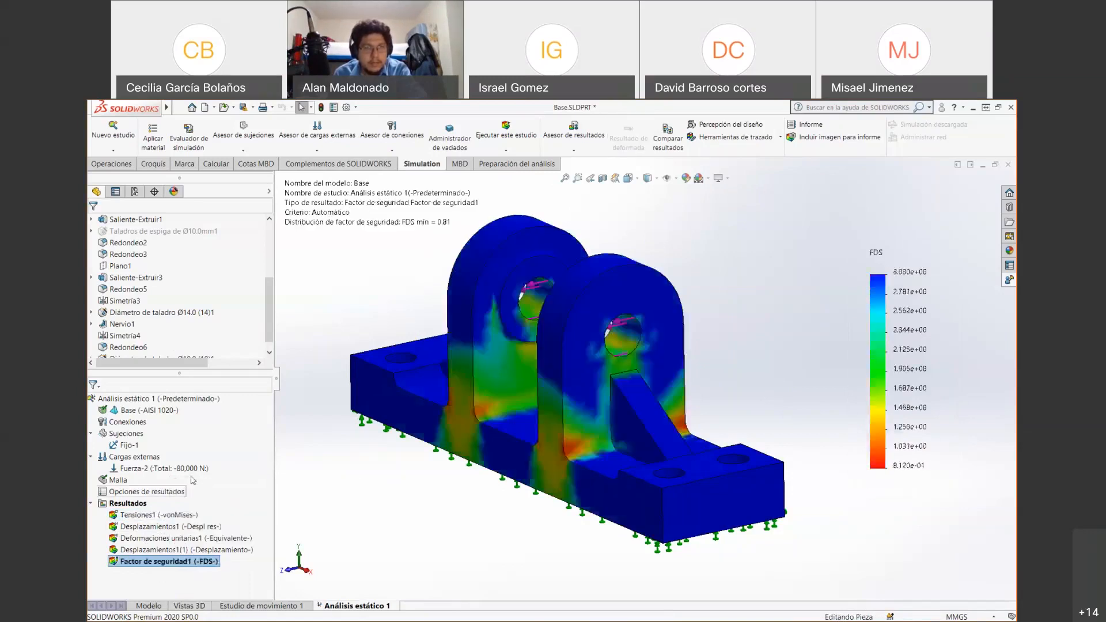
Set the total force of the Fuerza-2 load back to 40000 N
left_click(164, 468)
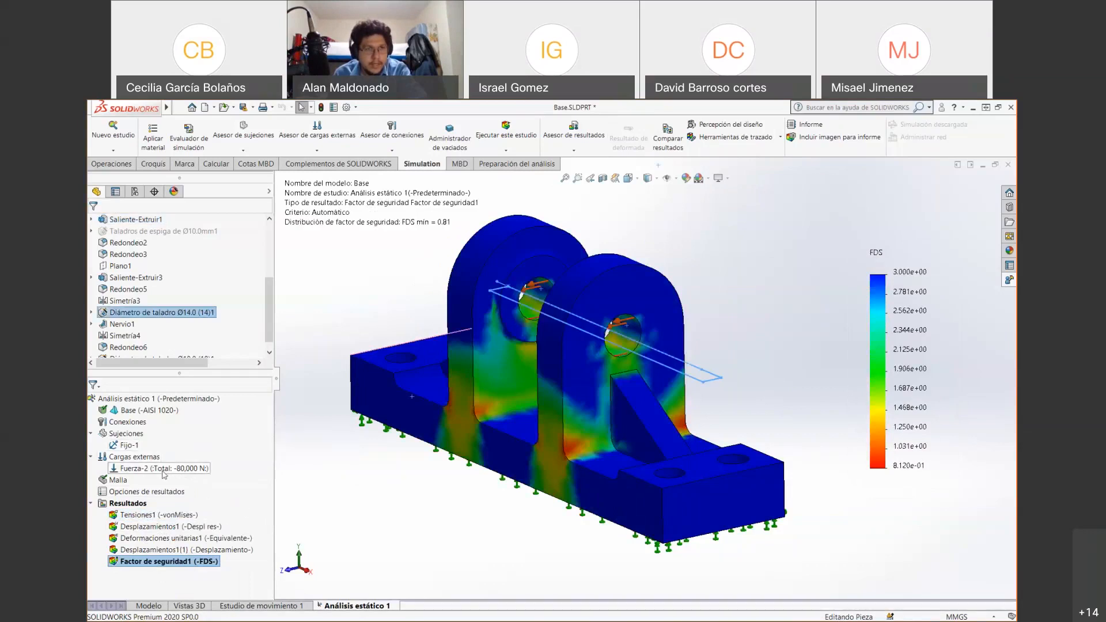
right_click(165, 468)
left_click(193, 478)
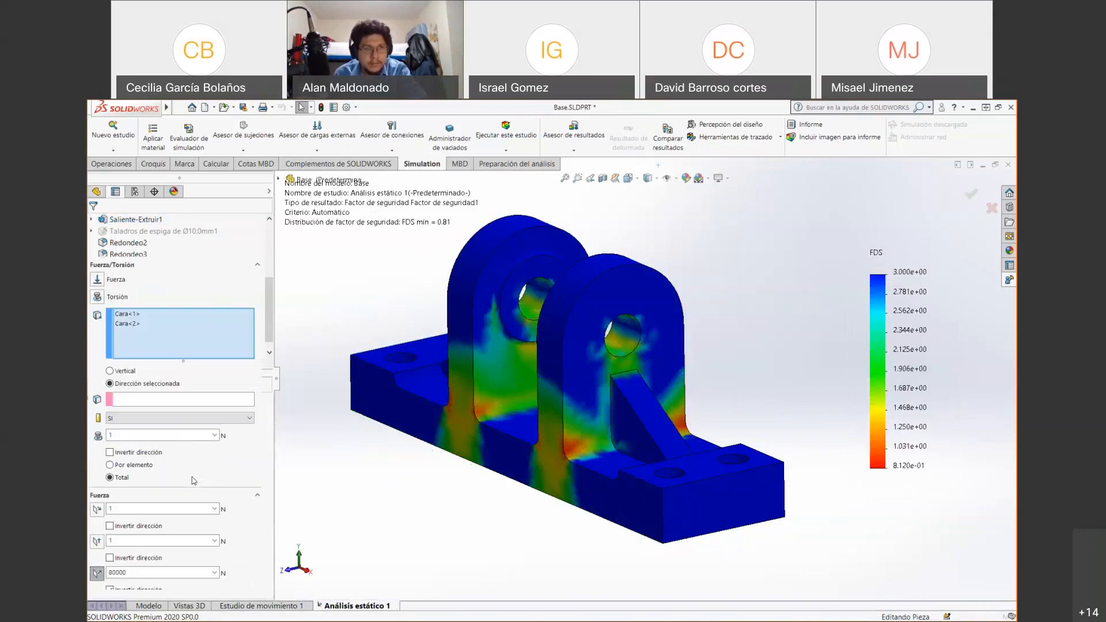
double_click(155, 493)
type("40000")
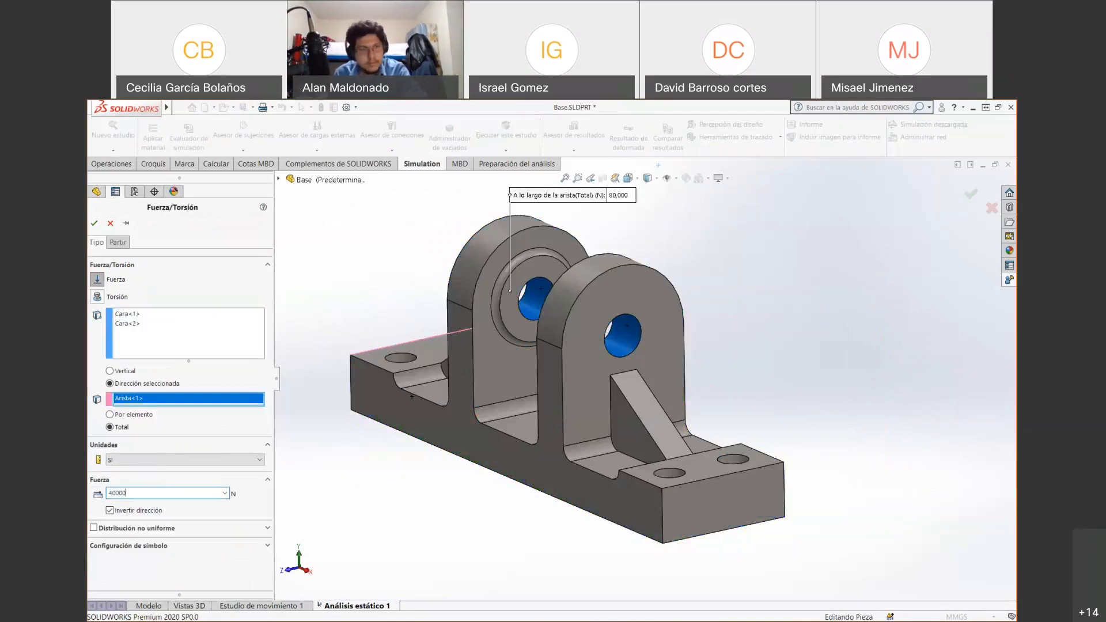
left_click(95, 224)
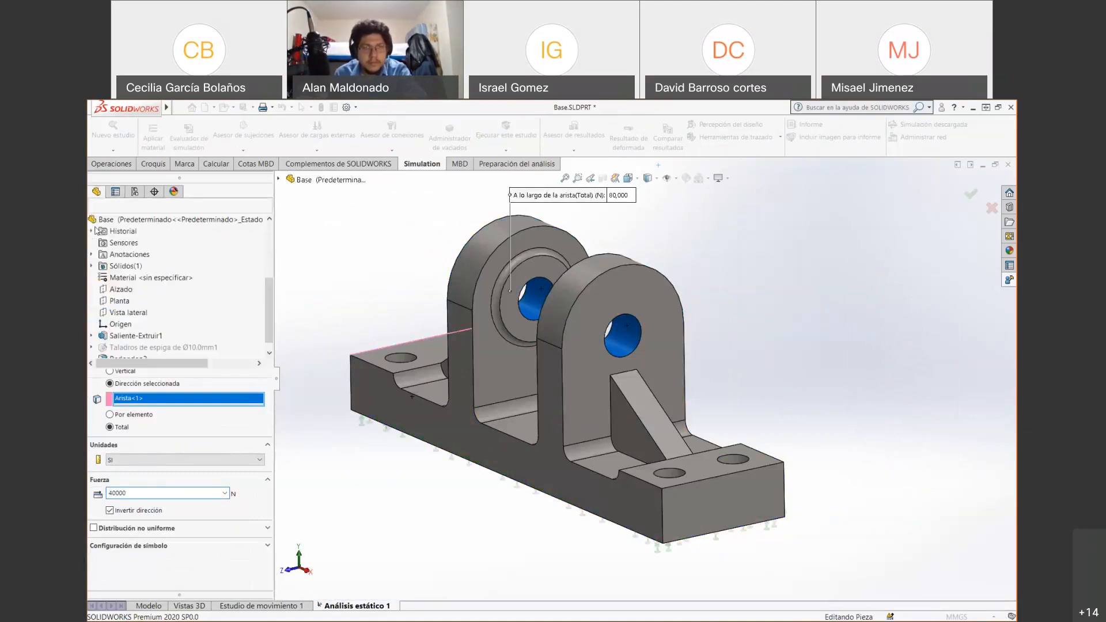
Rerun the static study with AISI 1020 under 40000 N and show the Factor de seguridad1 plot
left_click(518, 131)
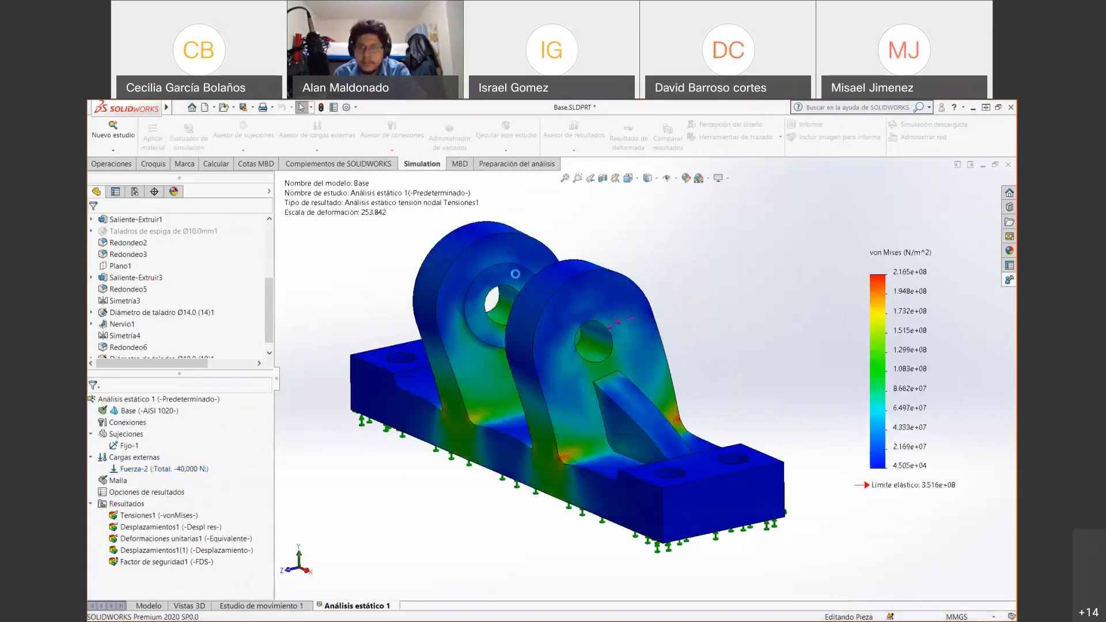
left_click(149, 561)
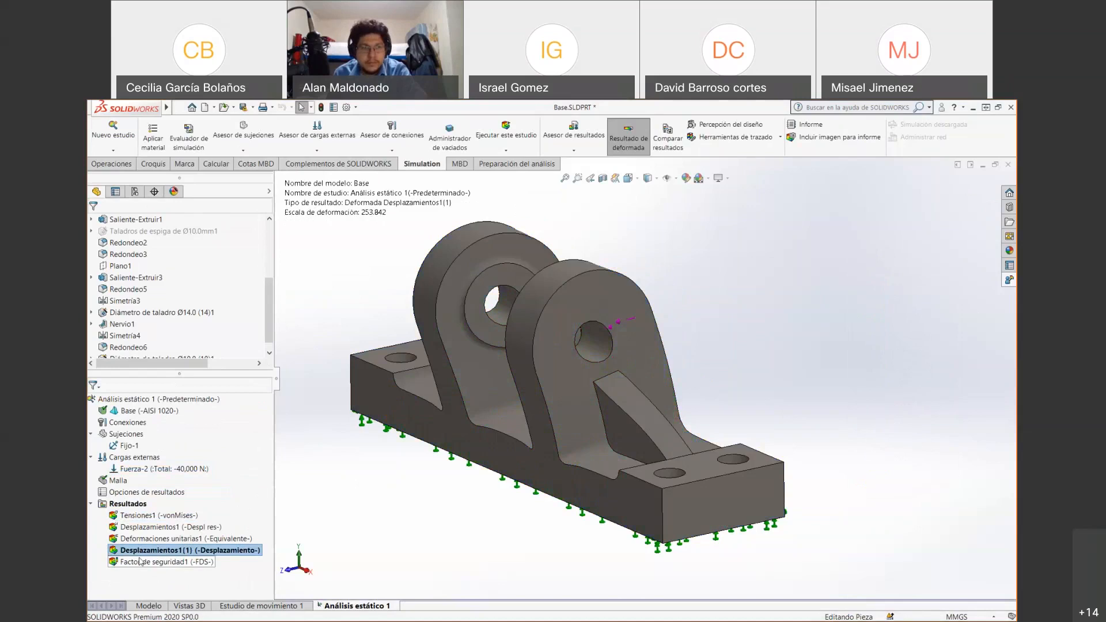
Display the Factor de seguridad1 plot of the static study
right_click(148, 562)
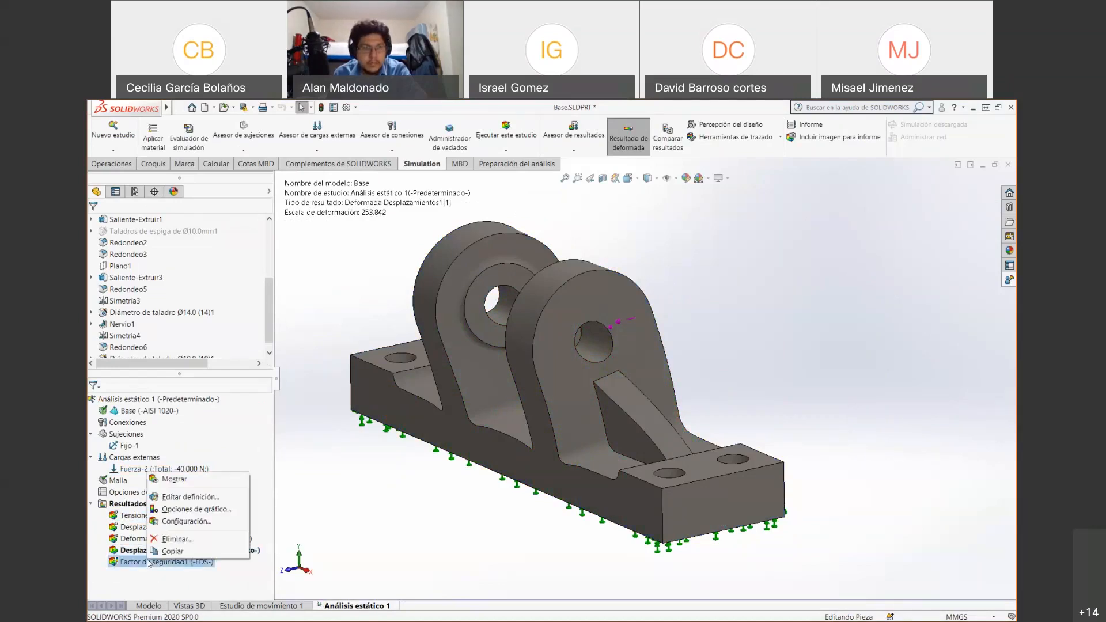
left_click(170, 481)
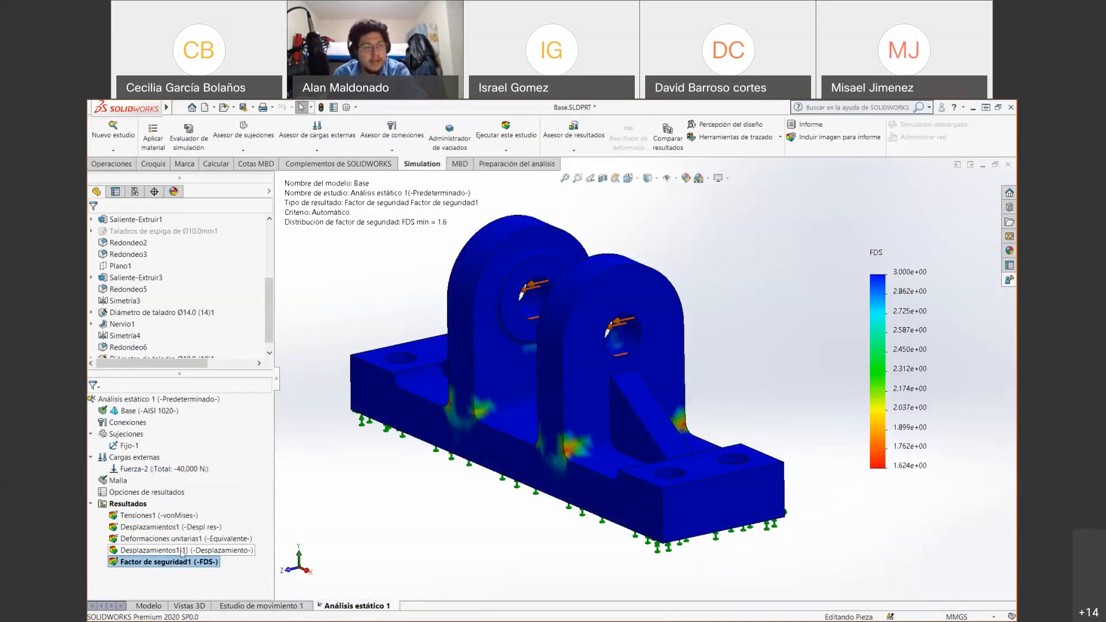
right_click(162, 567)
left_click(194, 364)
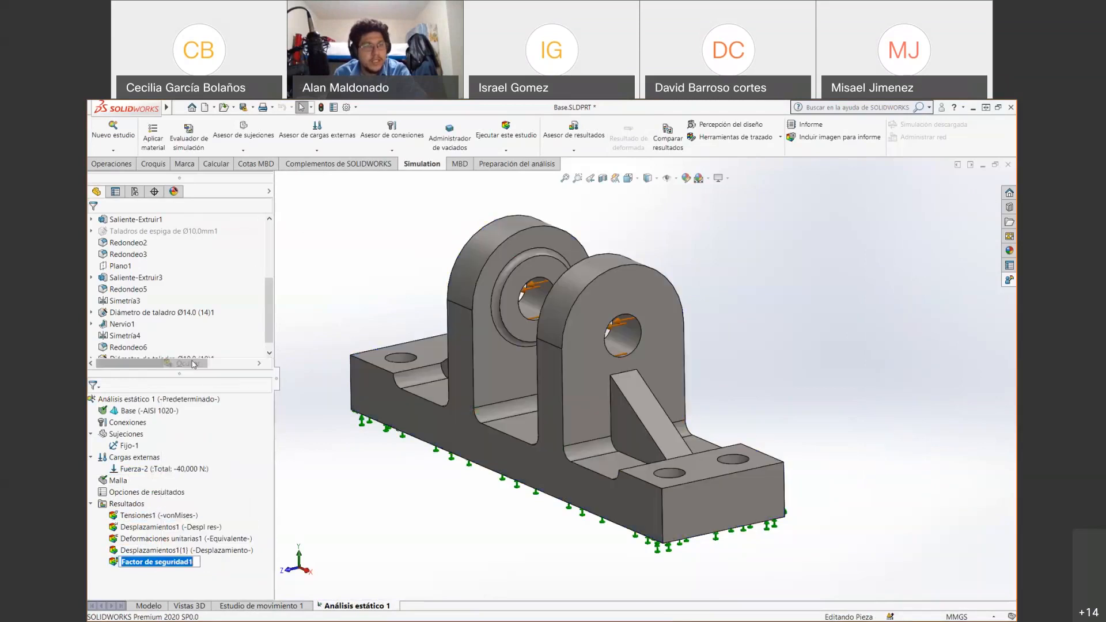
left_click(113, 562)
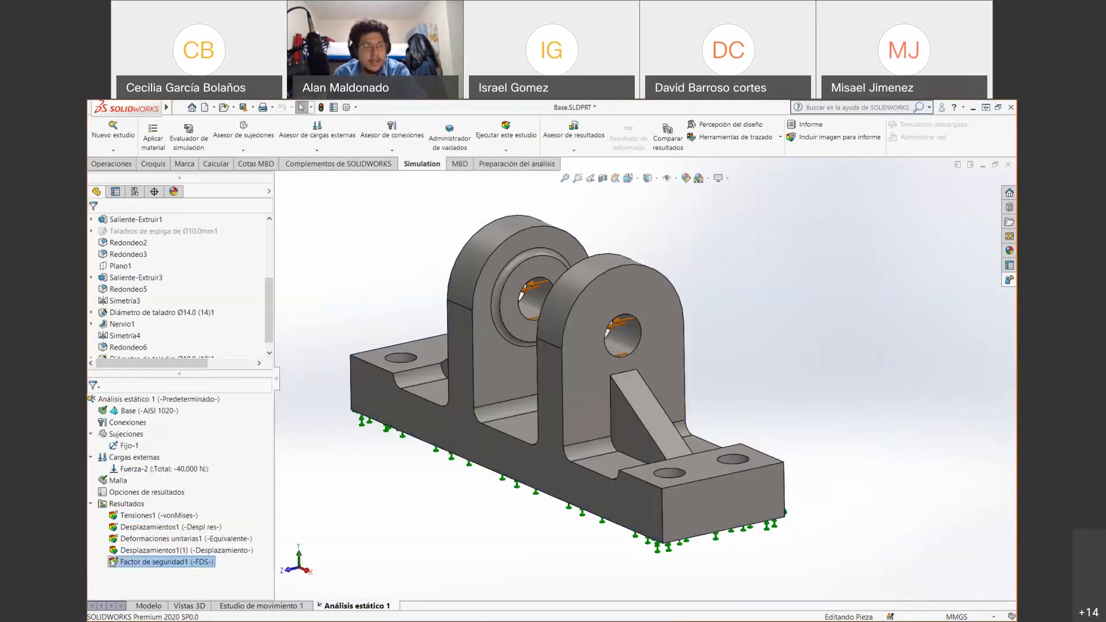
right_click(113, 561)
left_click(146, 485)
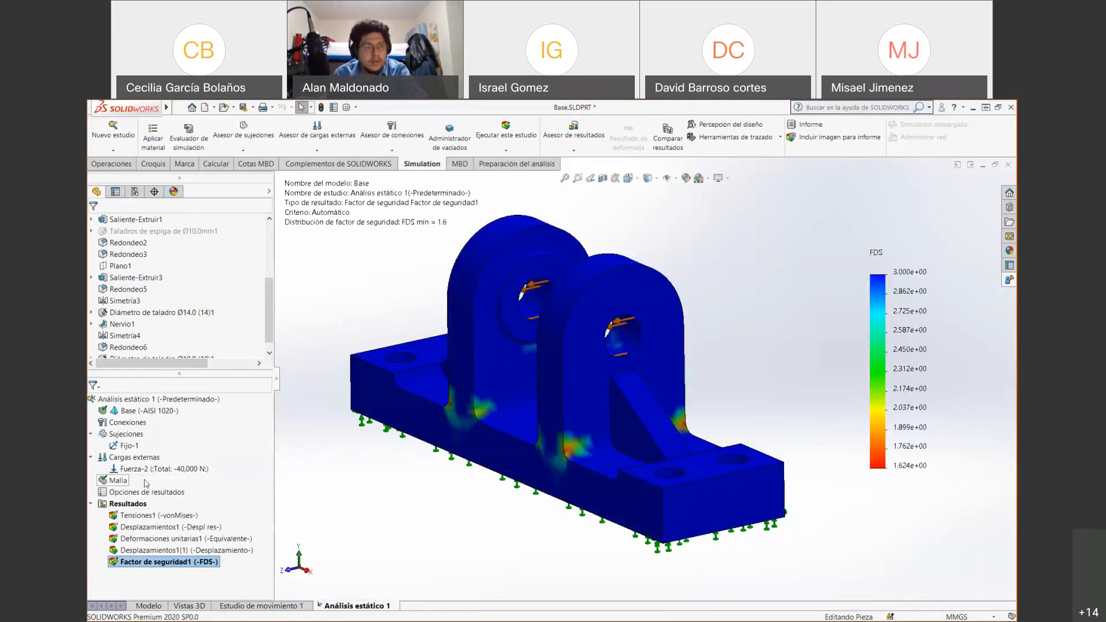
Edit the Factor de seguridad1 plot definition to set the upper limit for the factor of safety to 2
right_click(116, 564)
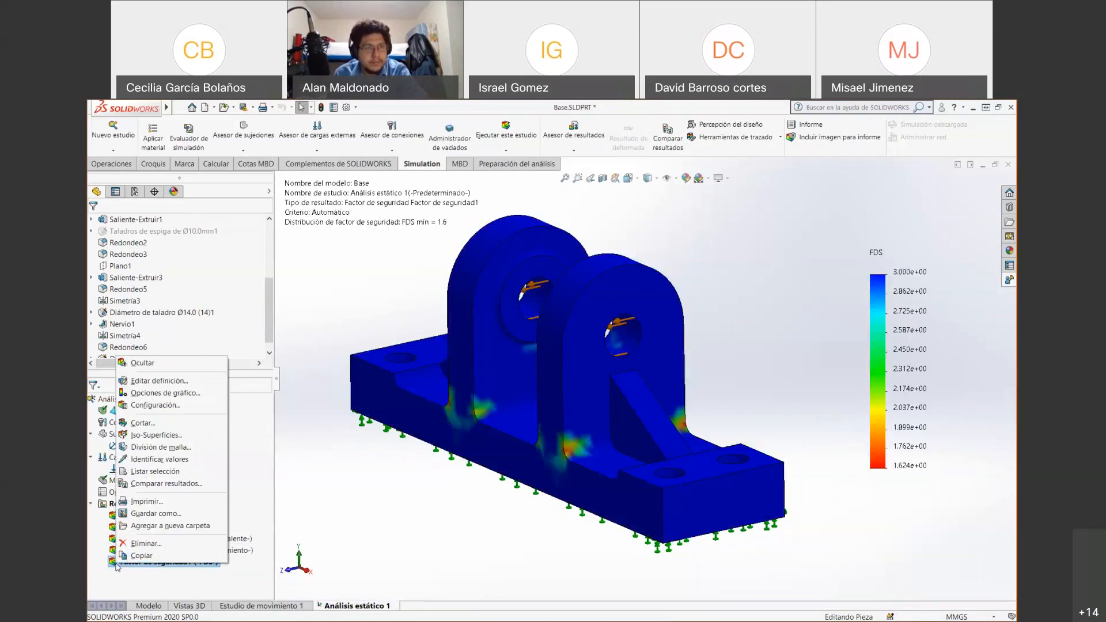
left_click(147, 382)
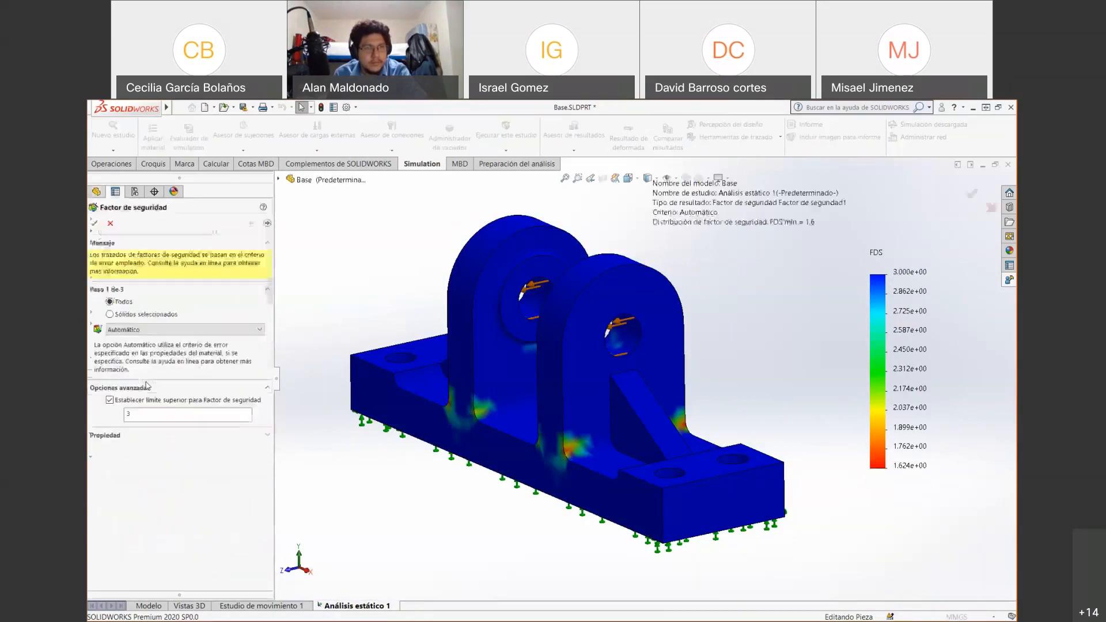
double_click(127, 414)
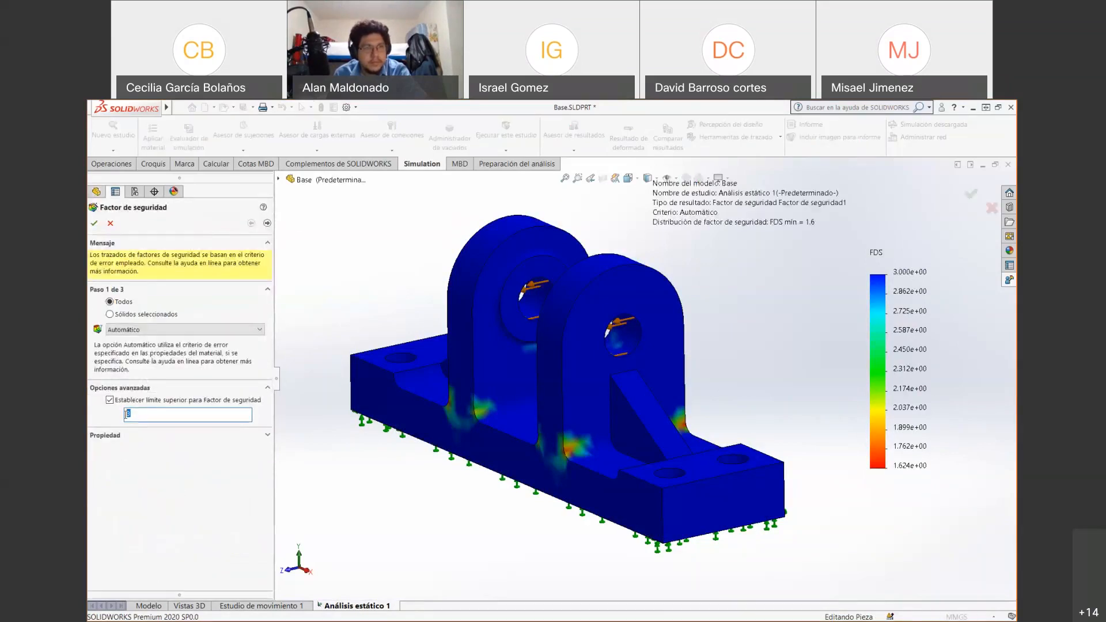
type("2")
left_click(94, 224)
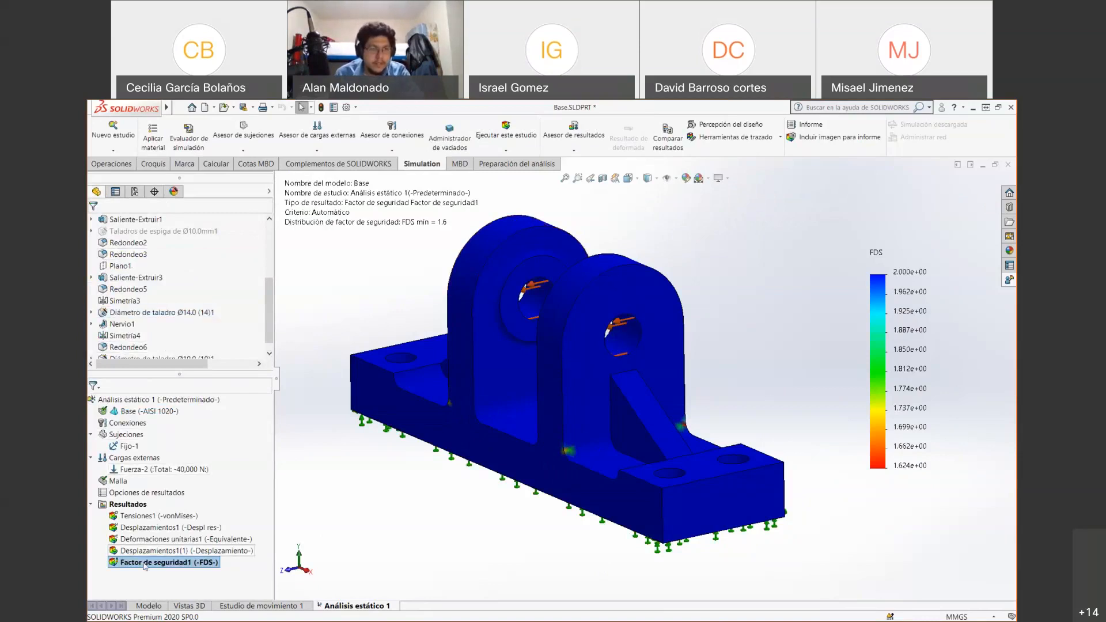
right_click(115, 563)
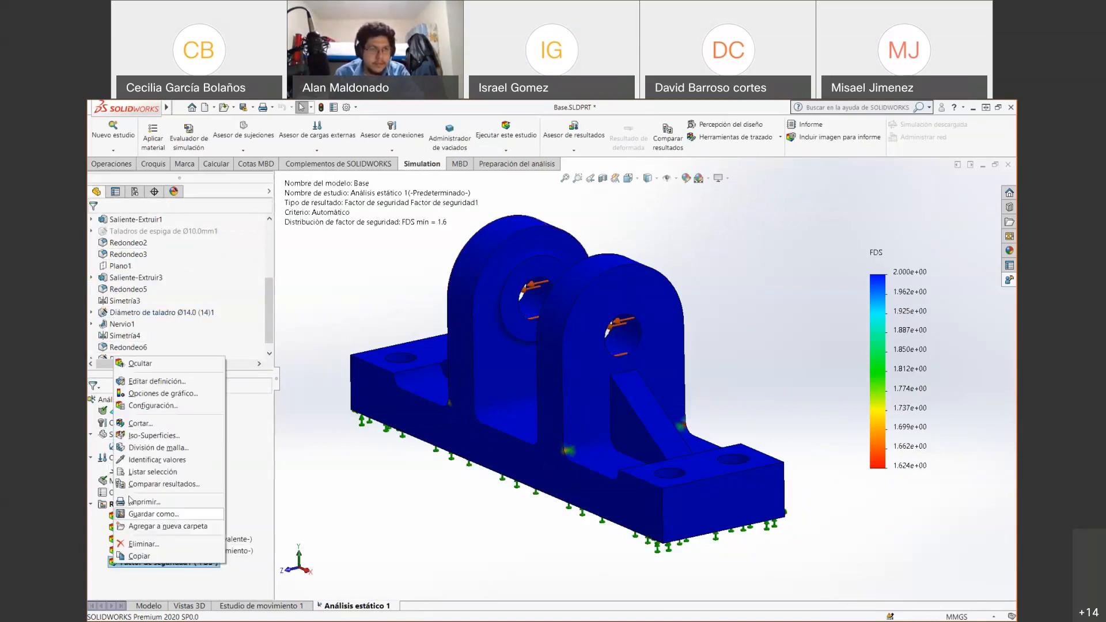
left_click(151, 383)
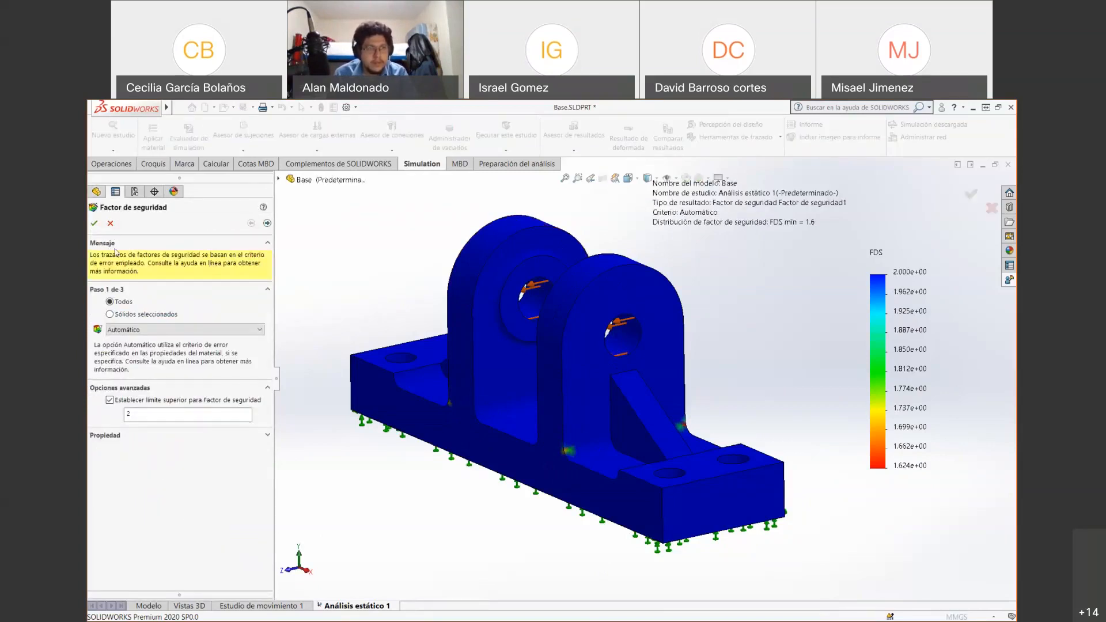
right_click(114, 564)
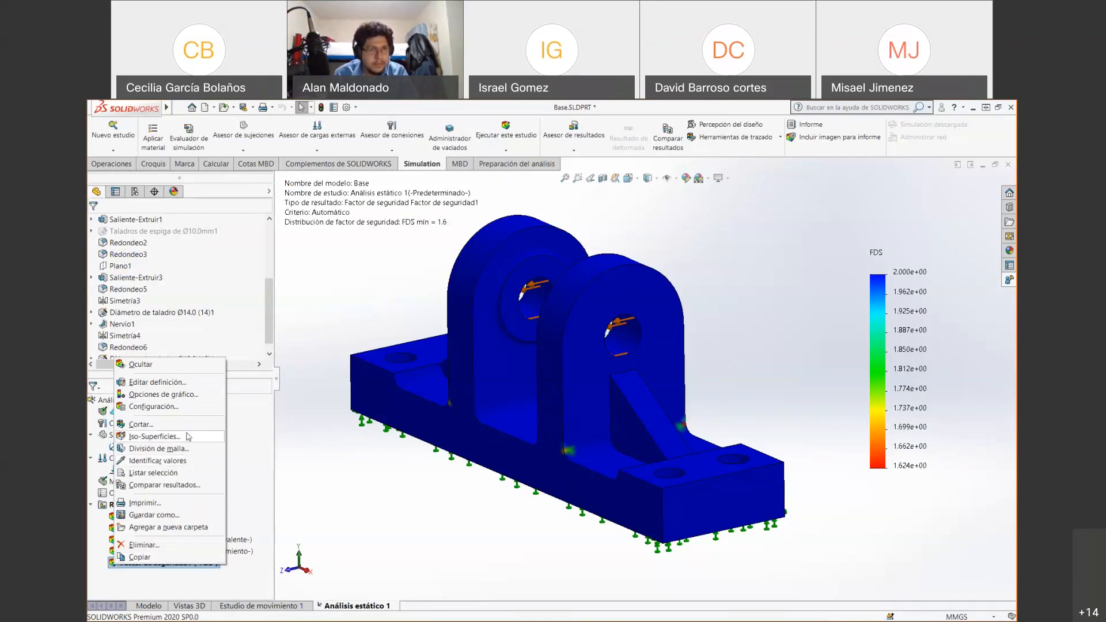
left_click(232, 431)
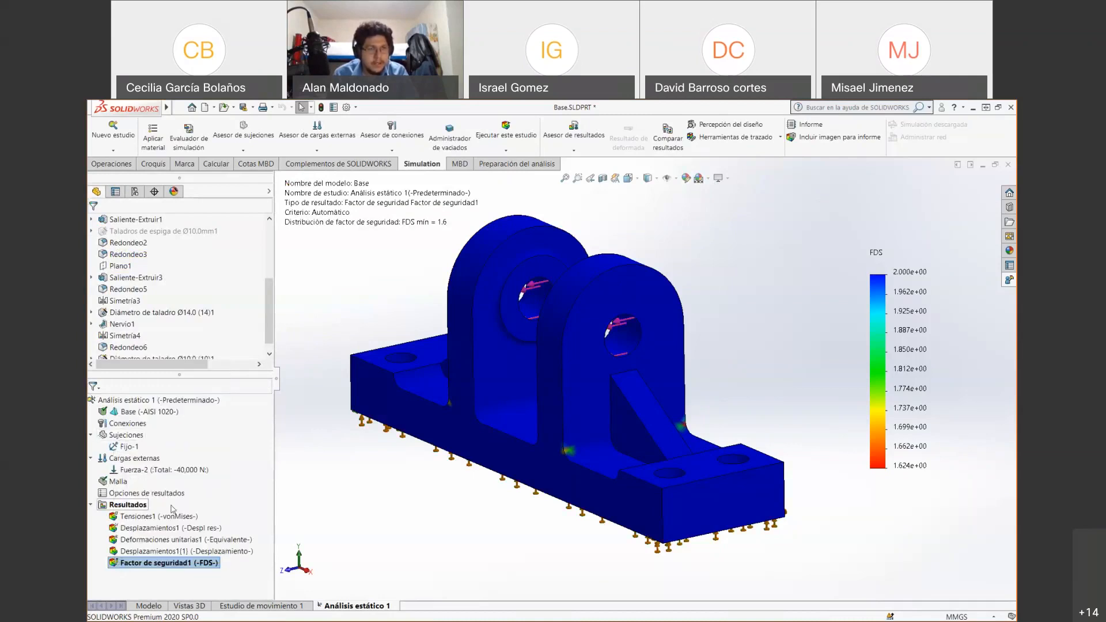
Display the von Mises stress plot Tensiones1 on the undeformed shape of the part
right_click(149, 516)
left_click(172, 523)
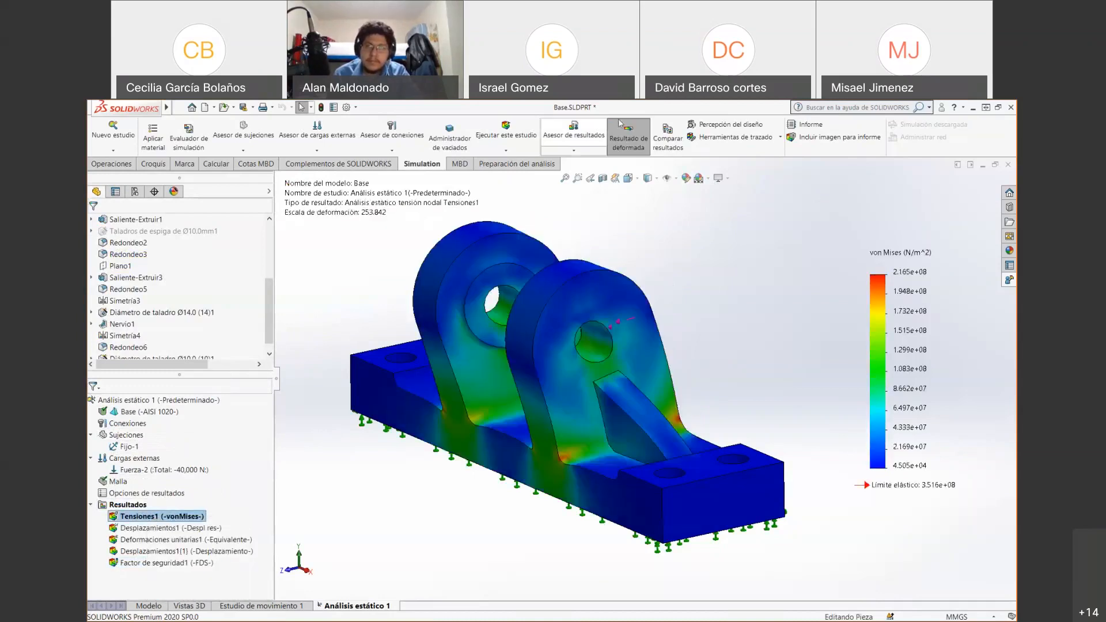
left_click(628, 134)
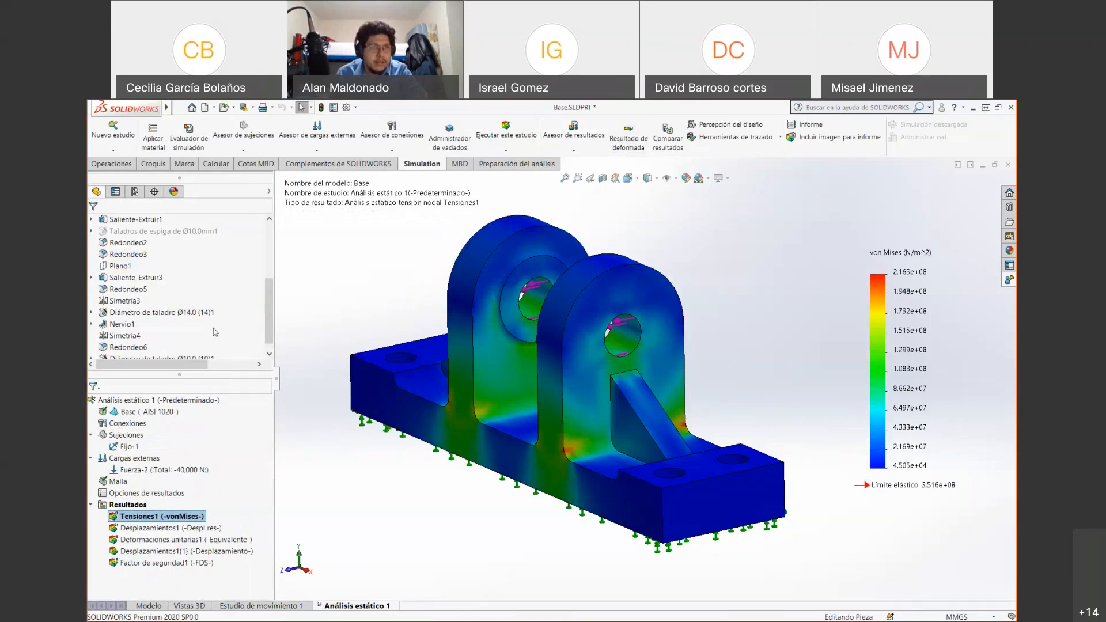
Apply the PVC Rígido material from the Plásticos category to the Base part in the study
scroll(215, 332, "up", 3)
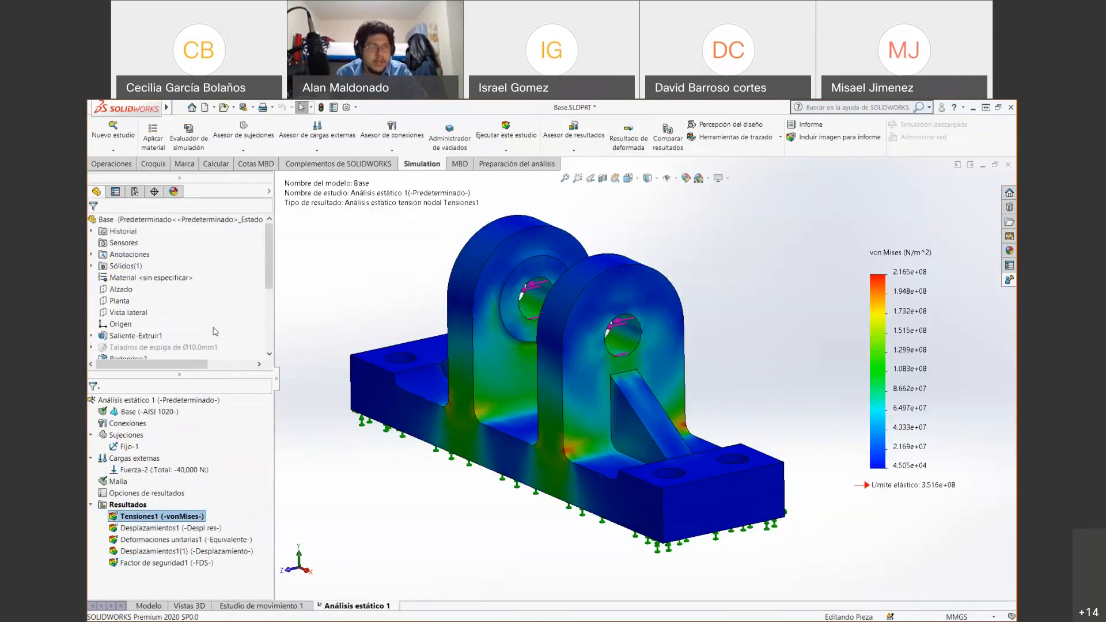
left_click(147, 143)
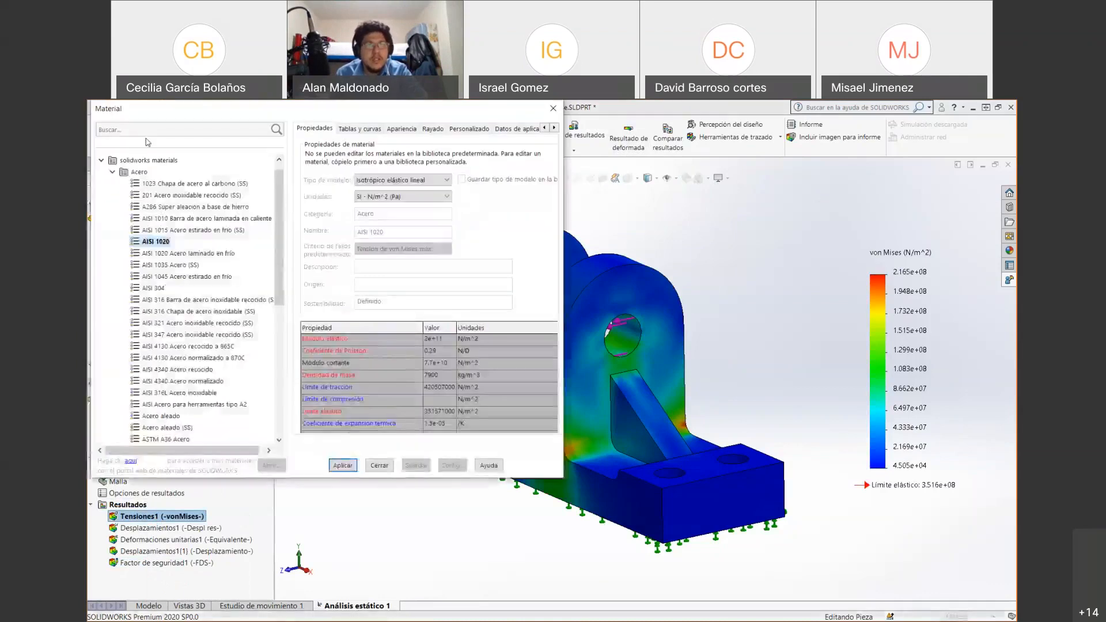
left_click(114, 180)
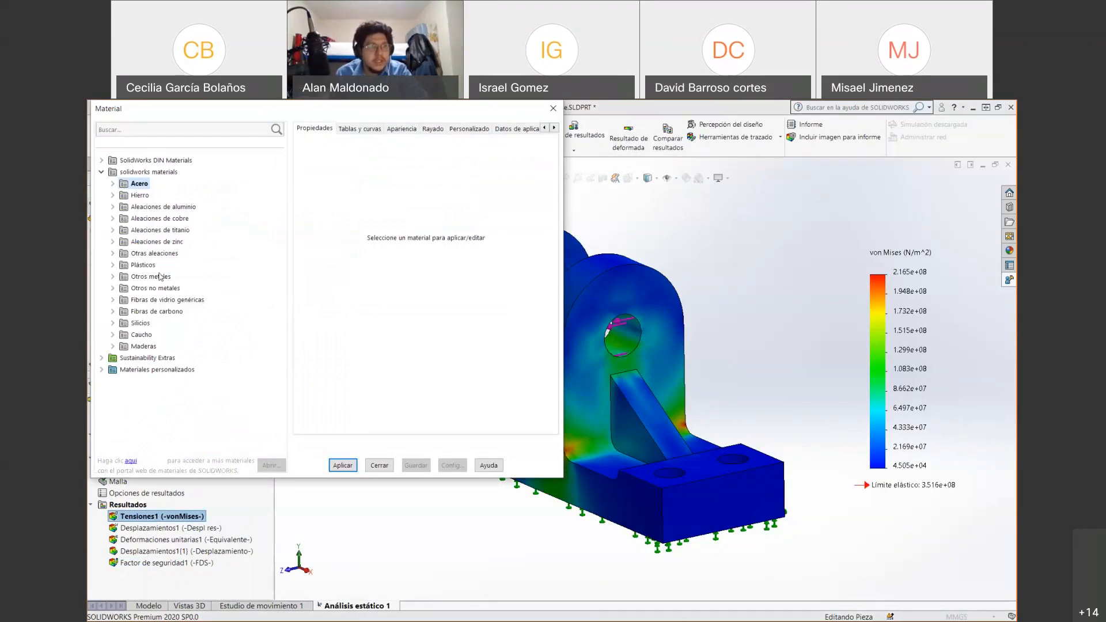
left_click(112, 266)
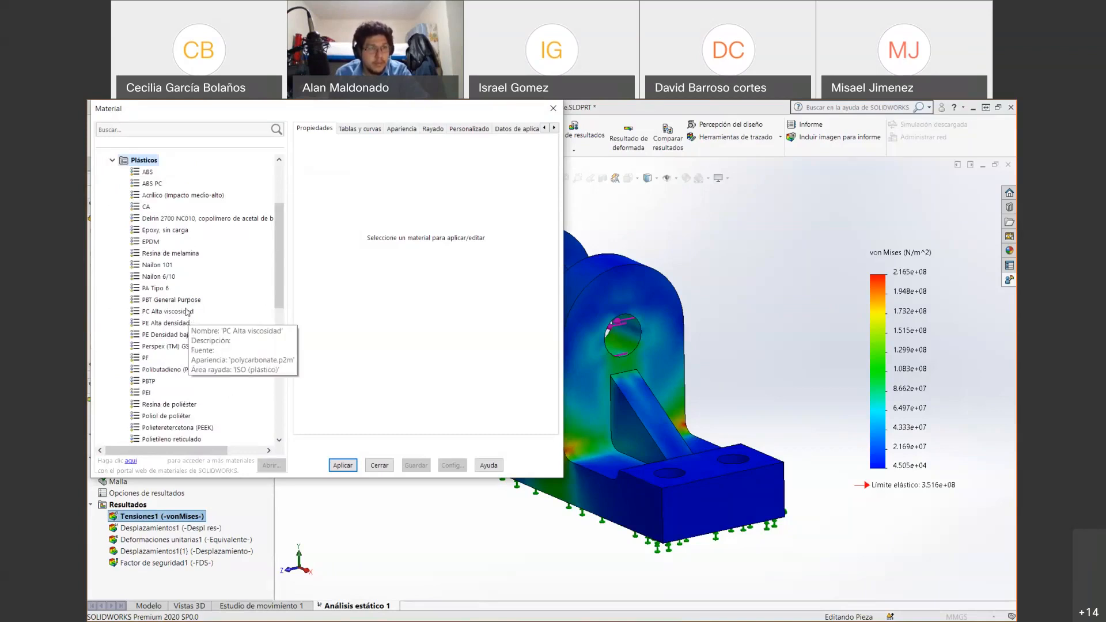
left_click(164, 266)
scroll(205, 291, "down", 1)
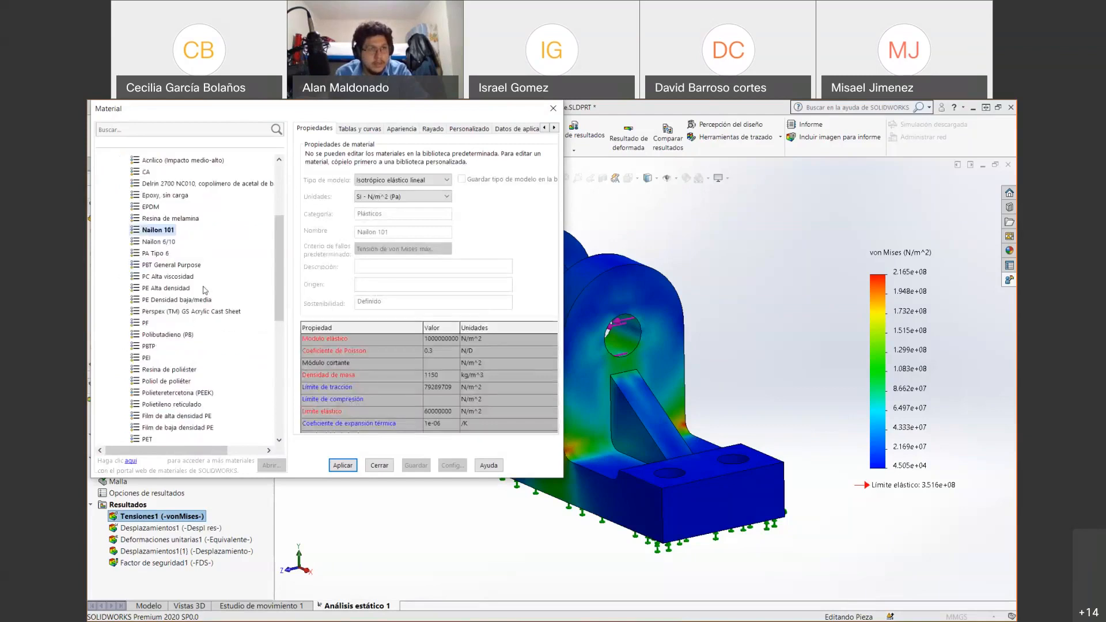
scroll(205, 290, "down", 4)
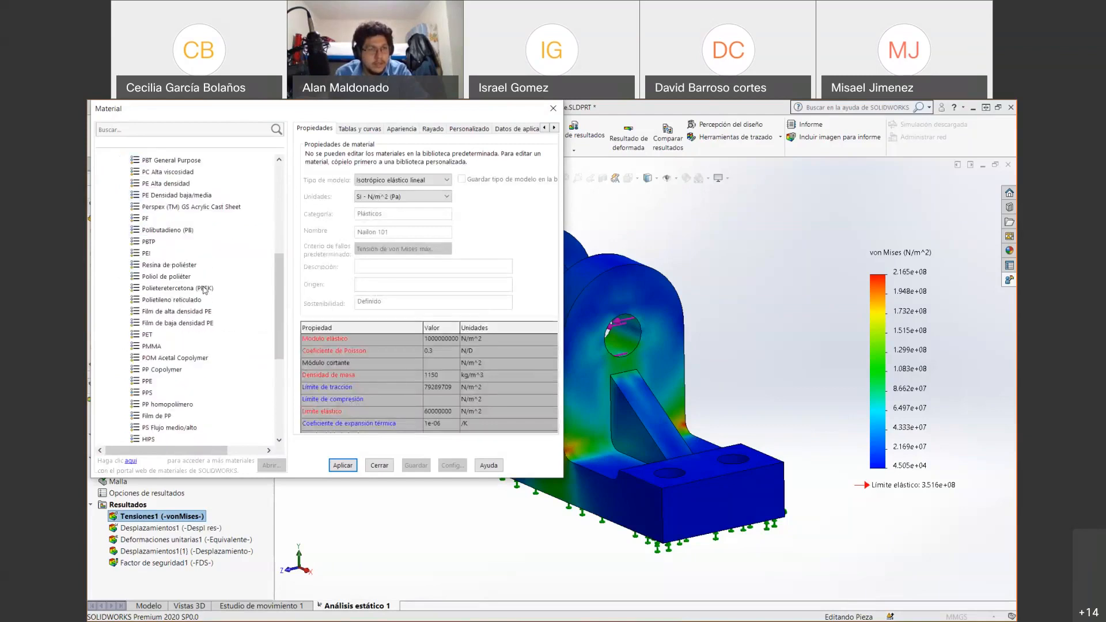
scroll(205, 290, "down", 3)
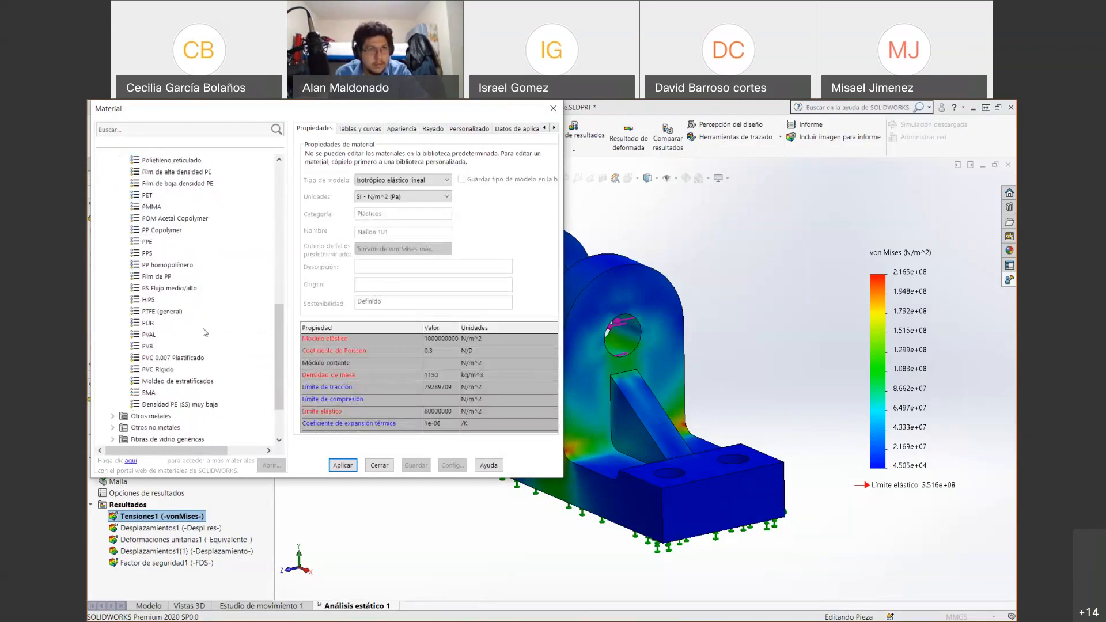
left_click(159, 369)
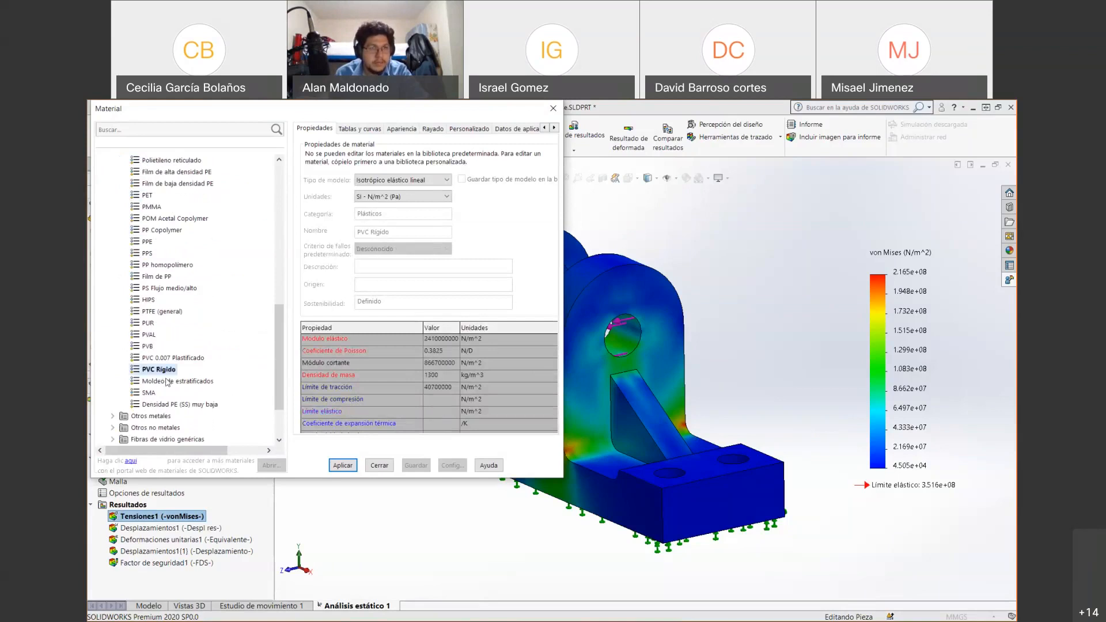
left_click(342, 465)
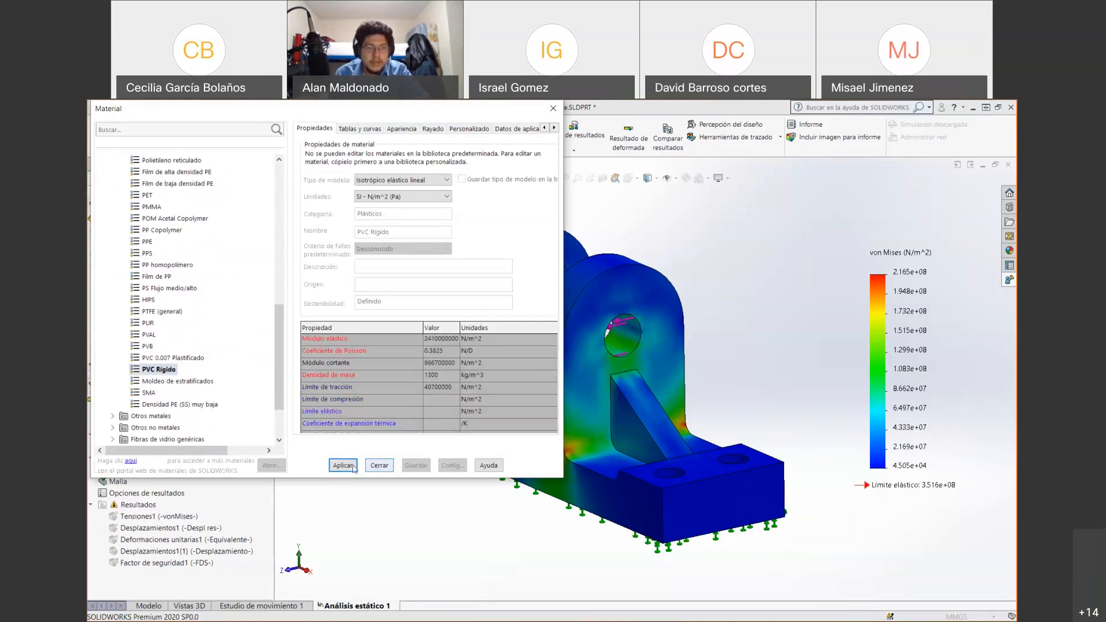
left_click(379, 466)
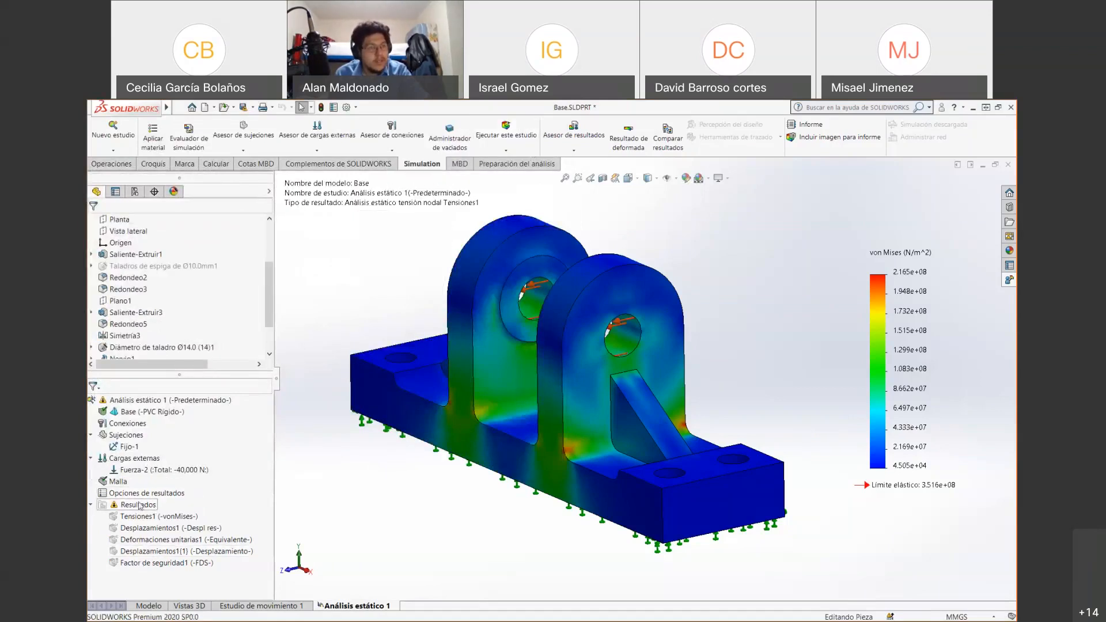
Rerun the static study, accepting the large displacements option
left_click(507, 132)
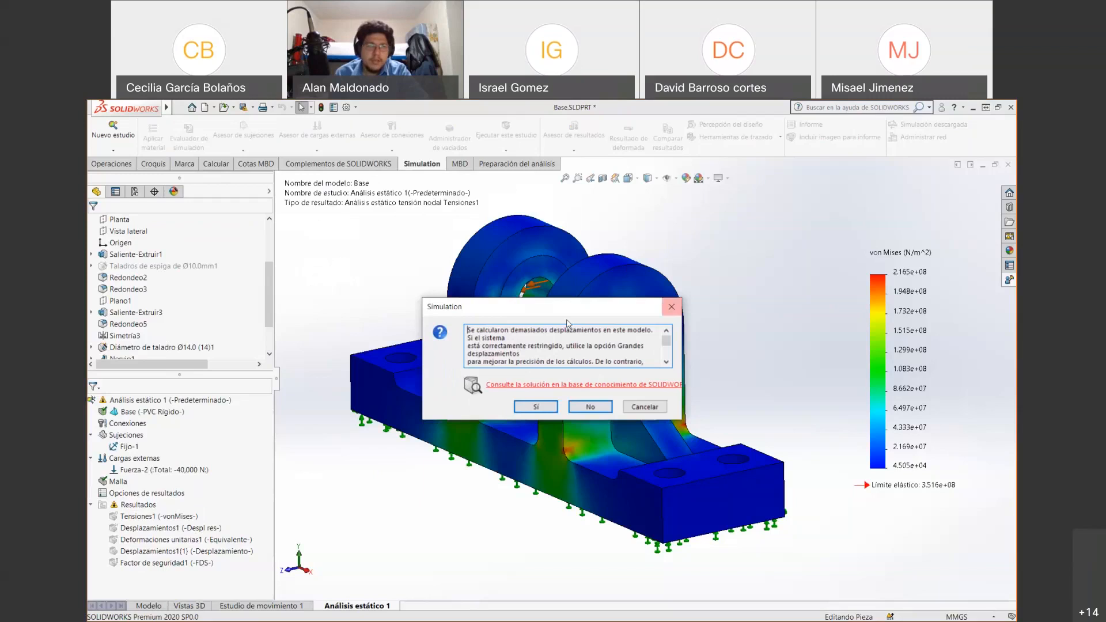
left_click(545, 407)
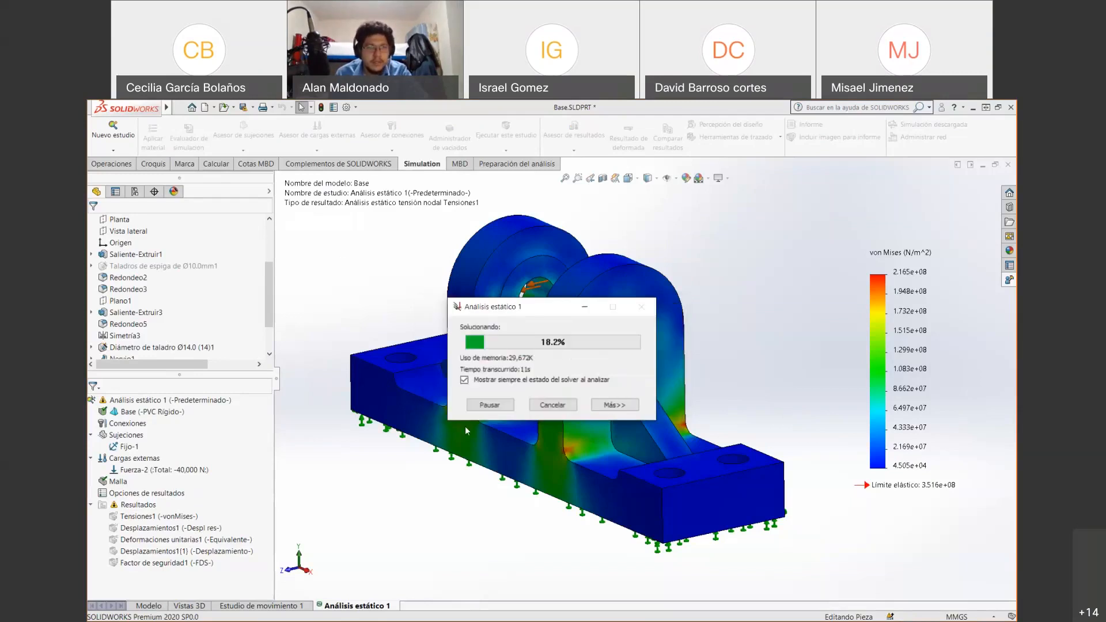
View the Desplazamientos1(1) deformation plot and the von Mises stress plot Tensiones1 of the rerun study
double_click(173, 551)
left_click(170, 471)
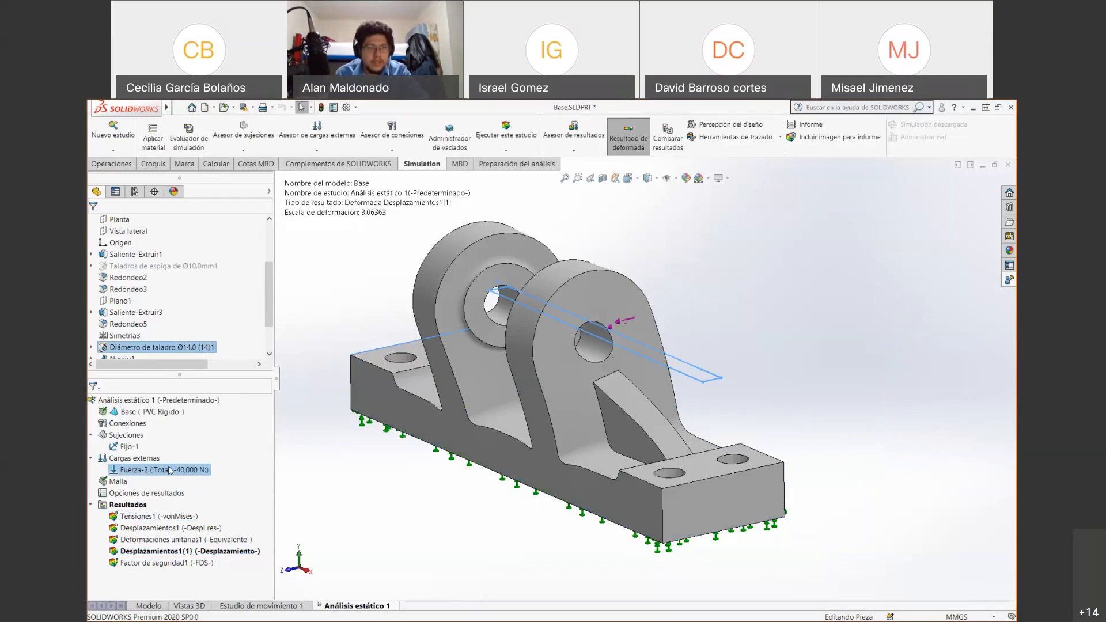
right_click(167, 518)
left_click(190, 528)
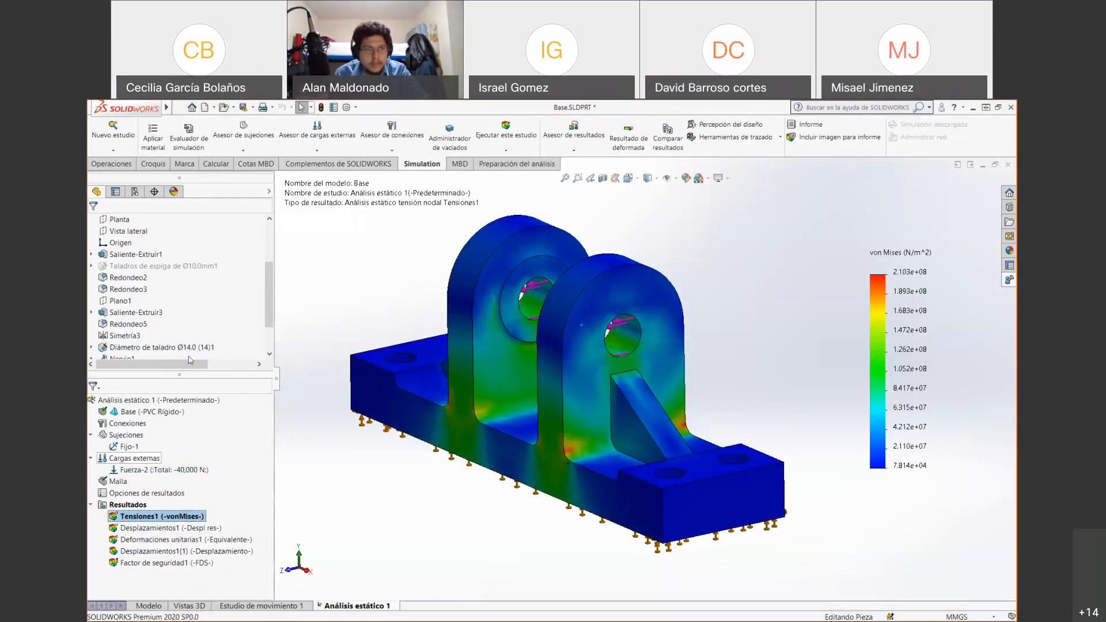
View the resultant displacement plot Desplazamientos1, and return to the Tensiones1 stress plot
right_click(164, 529)
left_click(176, 552)
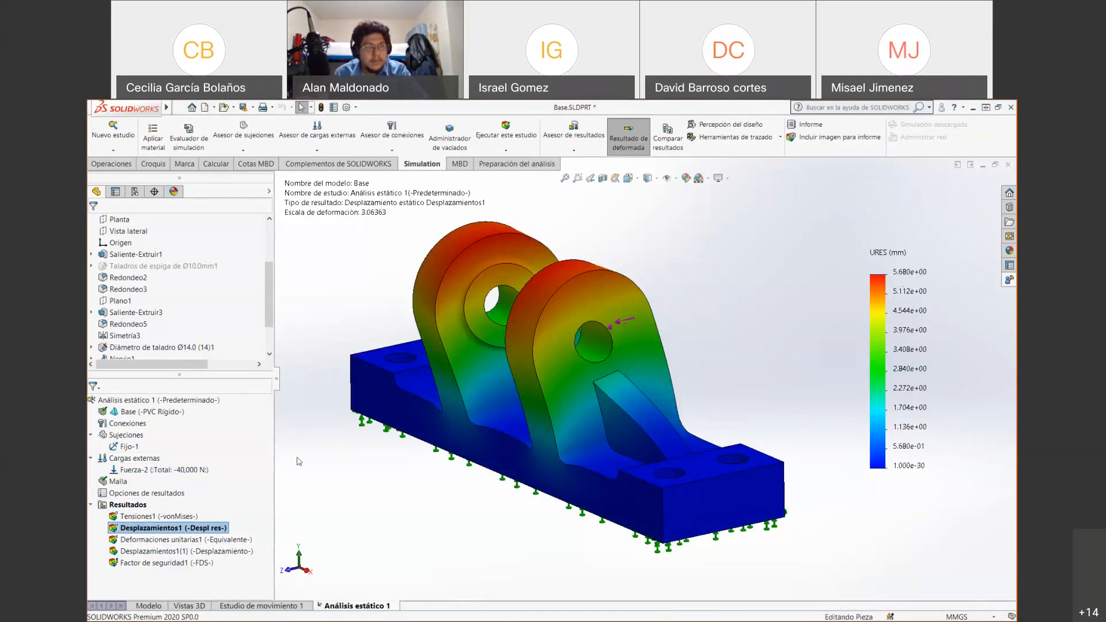
right_click(140, 517)
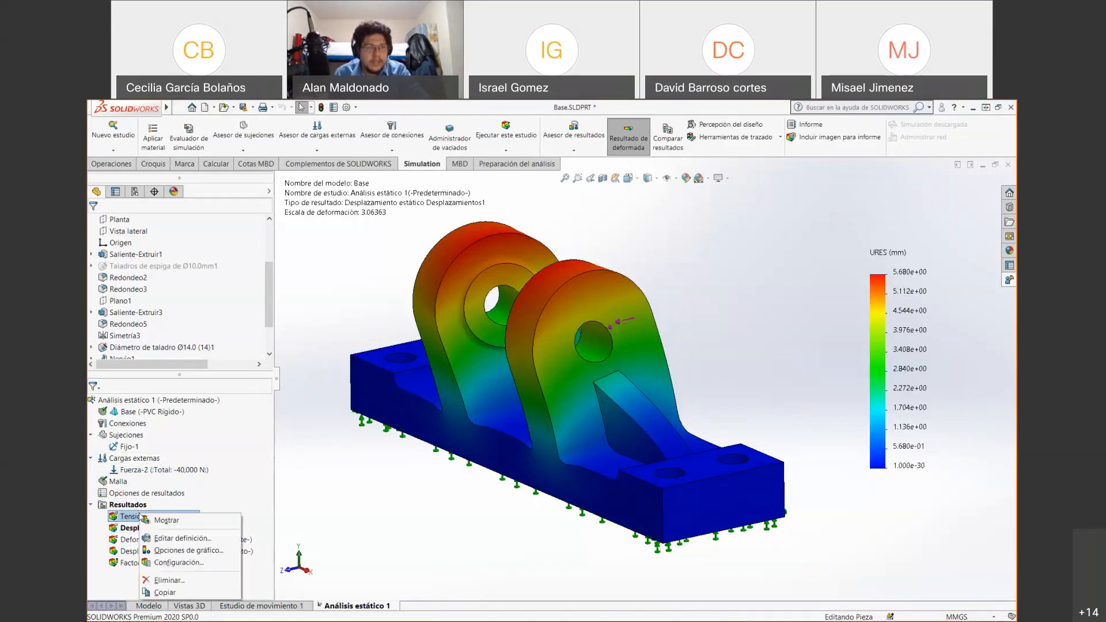
left_click(161, 526)
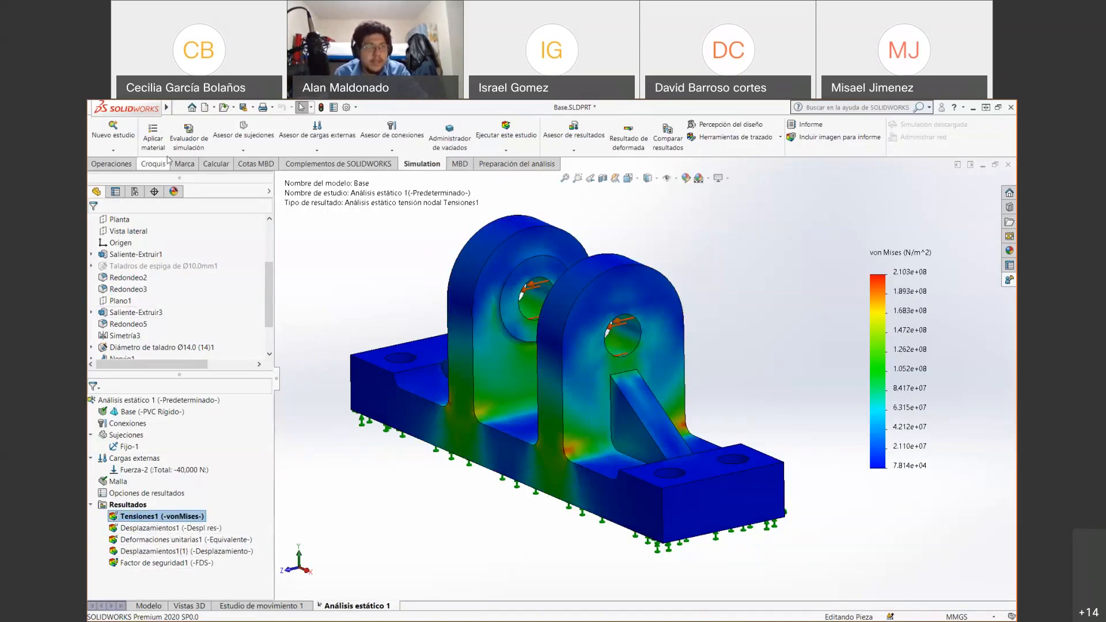
Open the material library for the Base part and collapse the Plásticos category
left_click(162, 139)
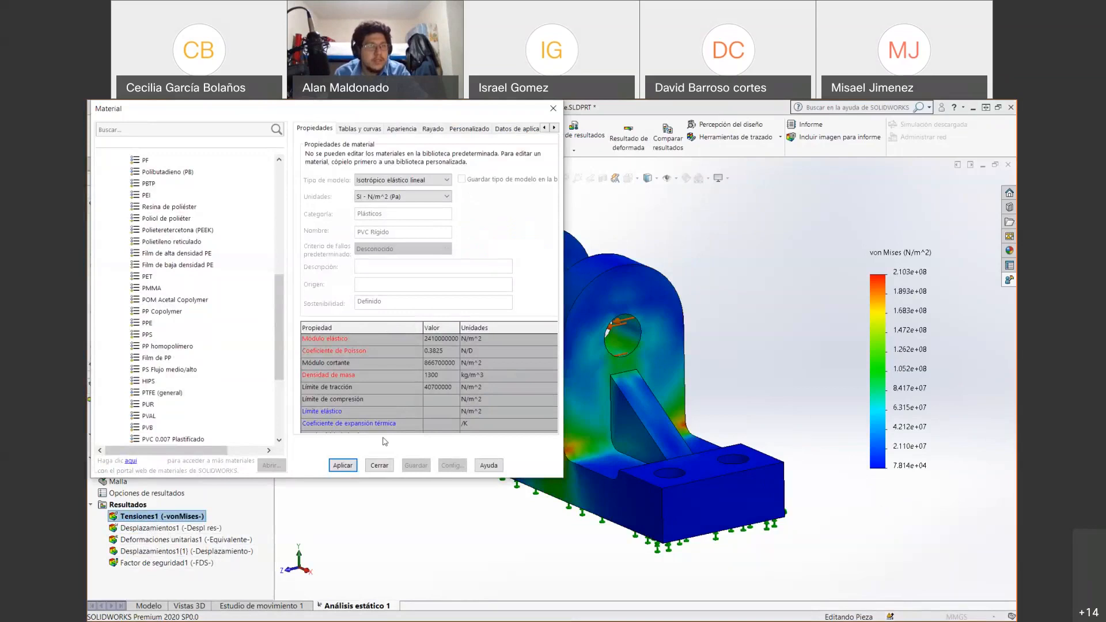
scroll(195, 290, "down", 3)
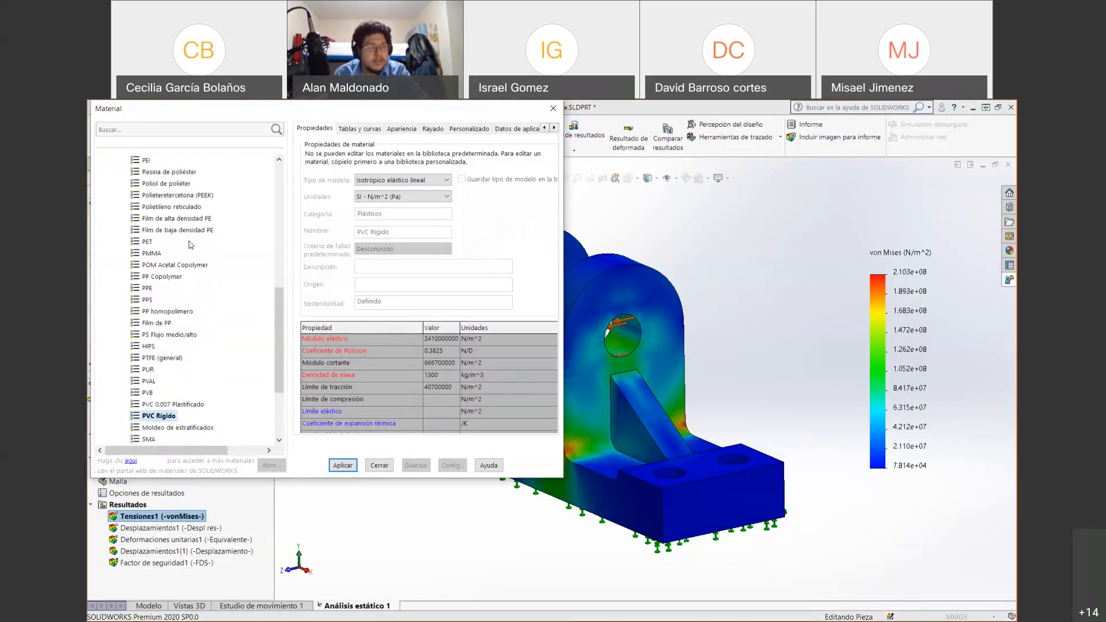
scroll(168, 327, "up", 1)
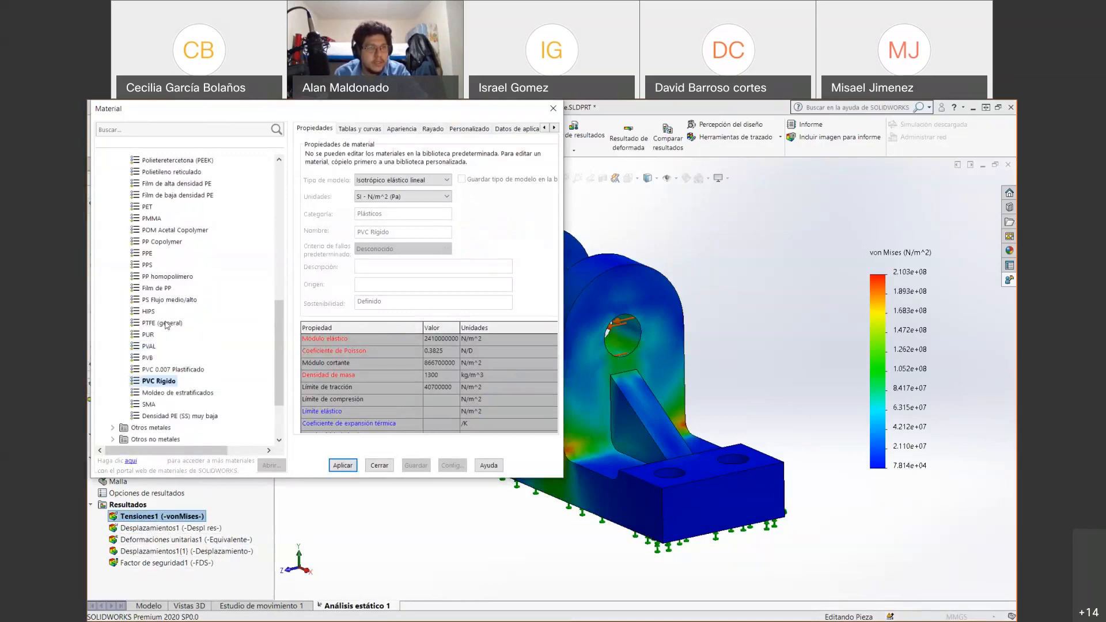
scroll(167, 328, "up", 9)
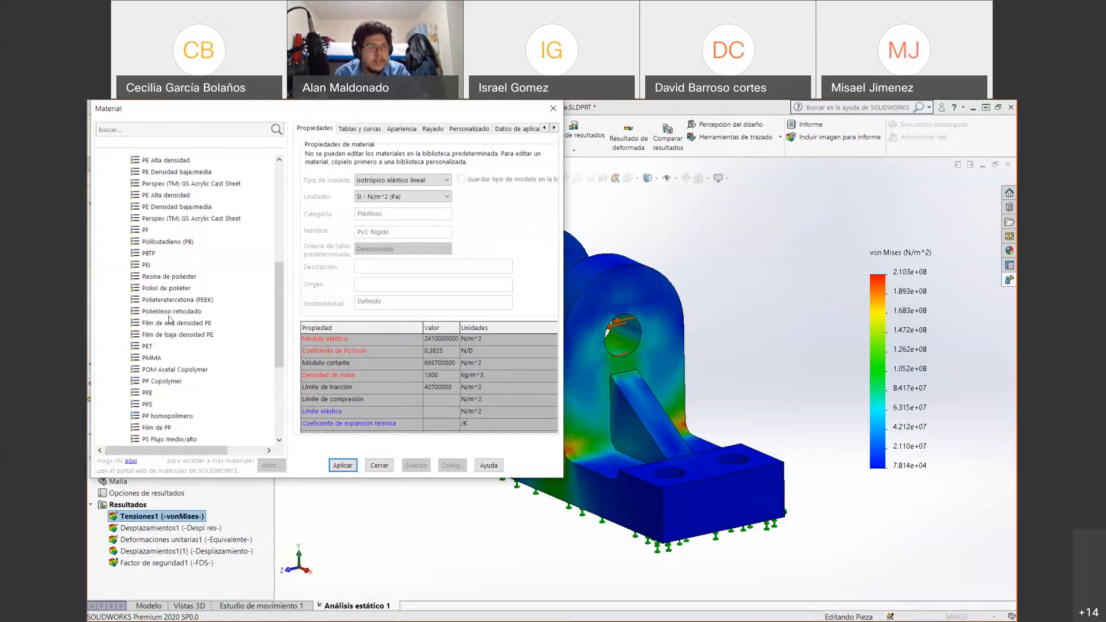
left_click(112, 242)
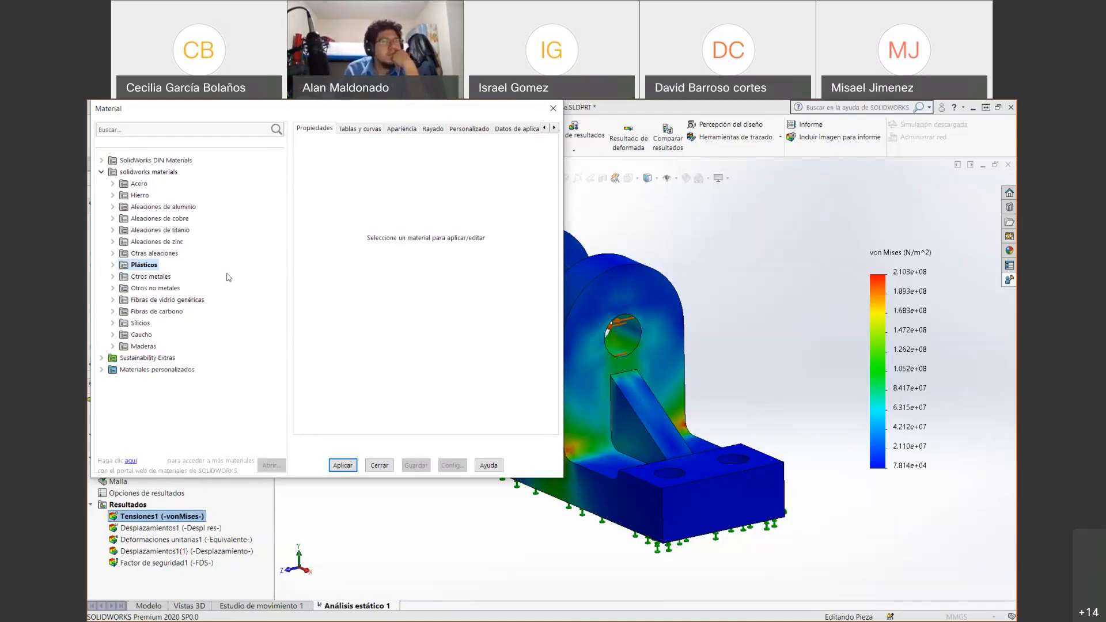
Try to apply the Hexcel AS4C (3000 filamentos) material from the Fibras de carbono category to the Base part
left_click(117, 313)
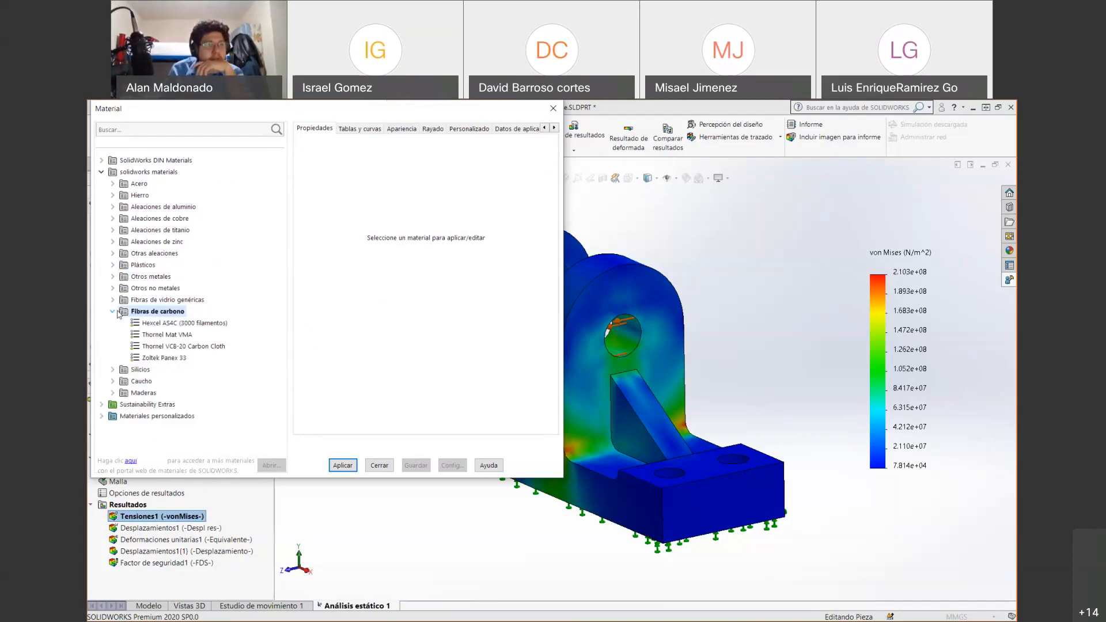
left_click(184, 324)
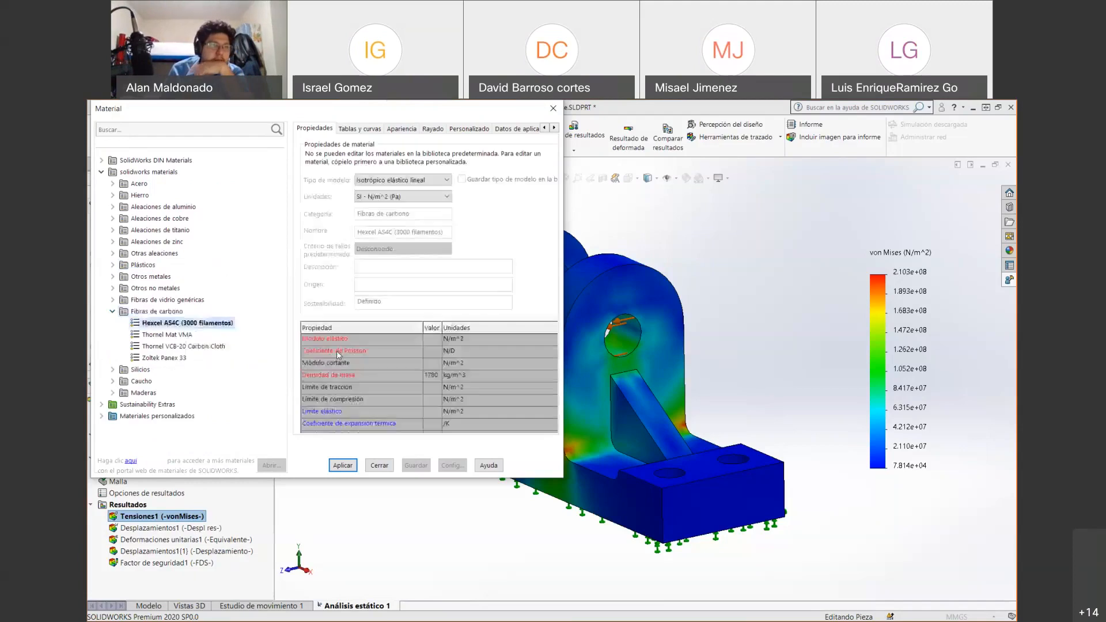
left_click(339, 466)
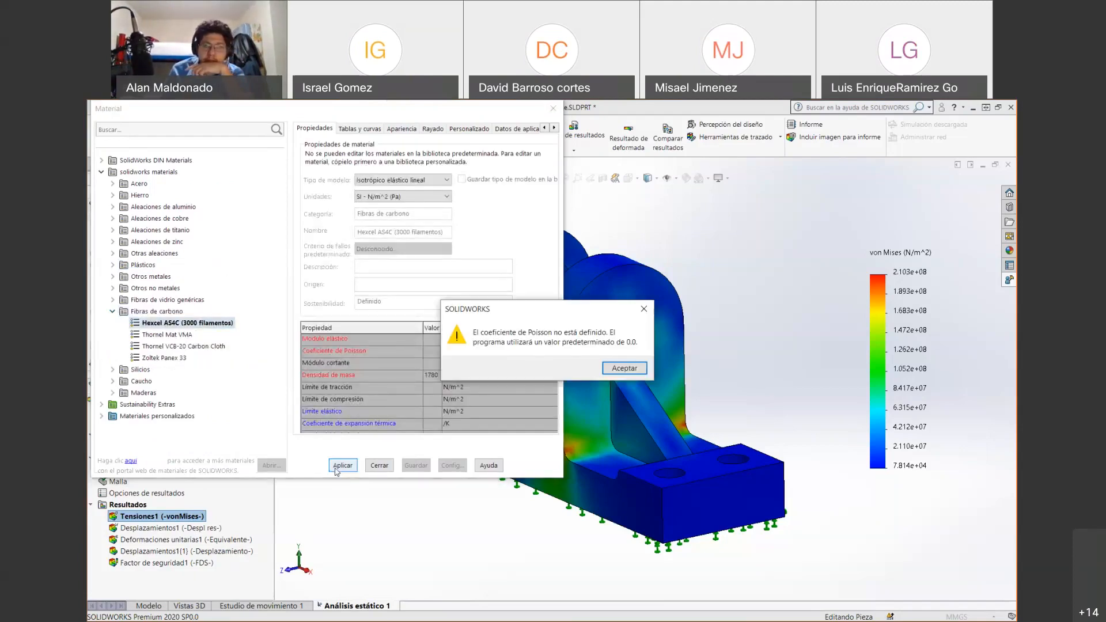
left_click(613, 369)
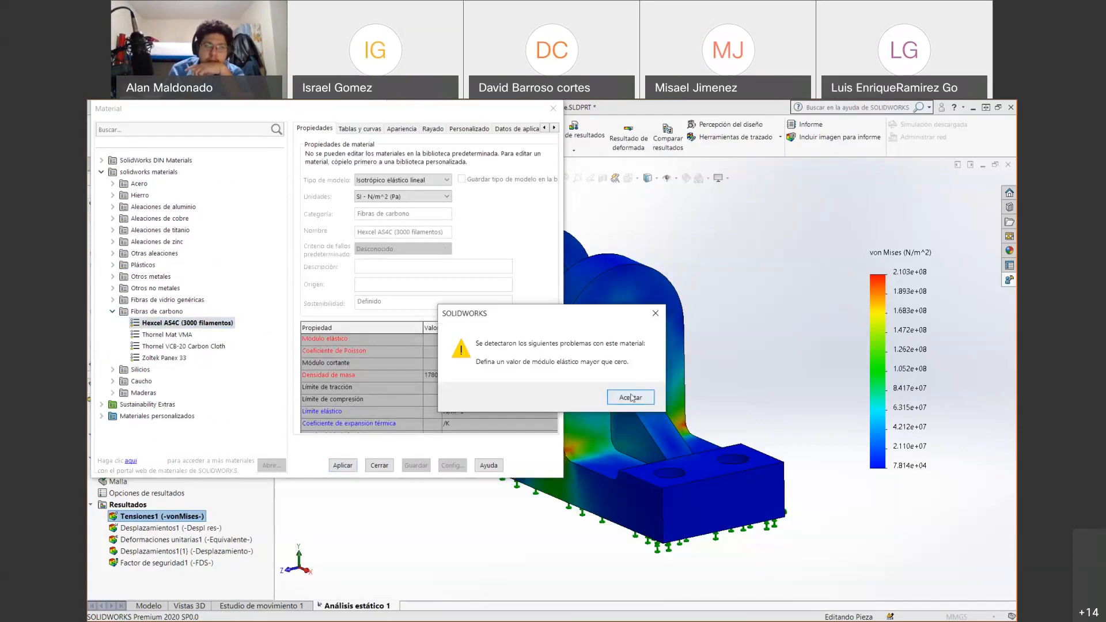
left_click(632, 397)
Check the mechanical properties of the carbon fibres Thornel Mat VMA, Thornel VCB-20 Carbon Cloth, Zoltek Panex 33 and Hexcel AS4C
left_click(154, 335)
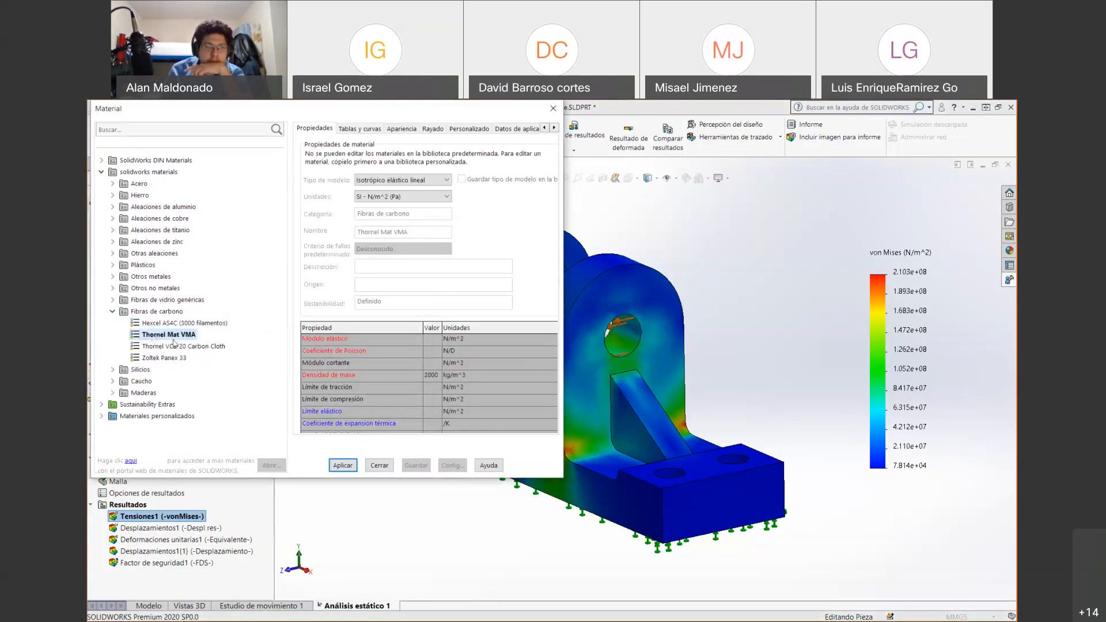
left_click(173, 346)
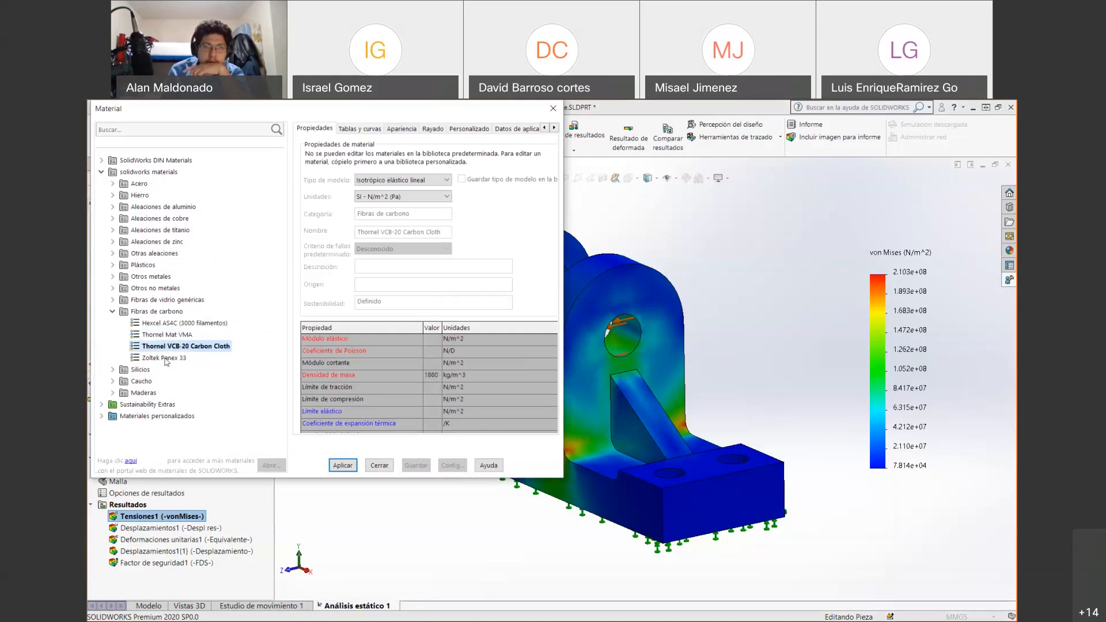
left_click(166, 359)
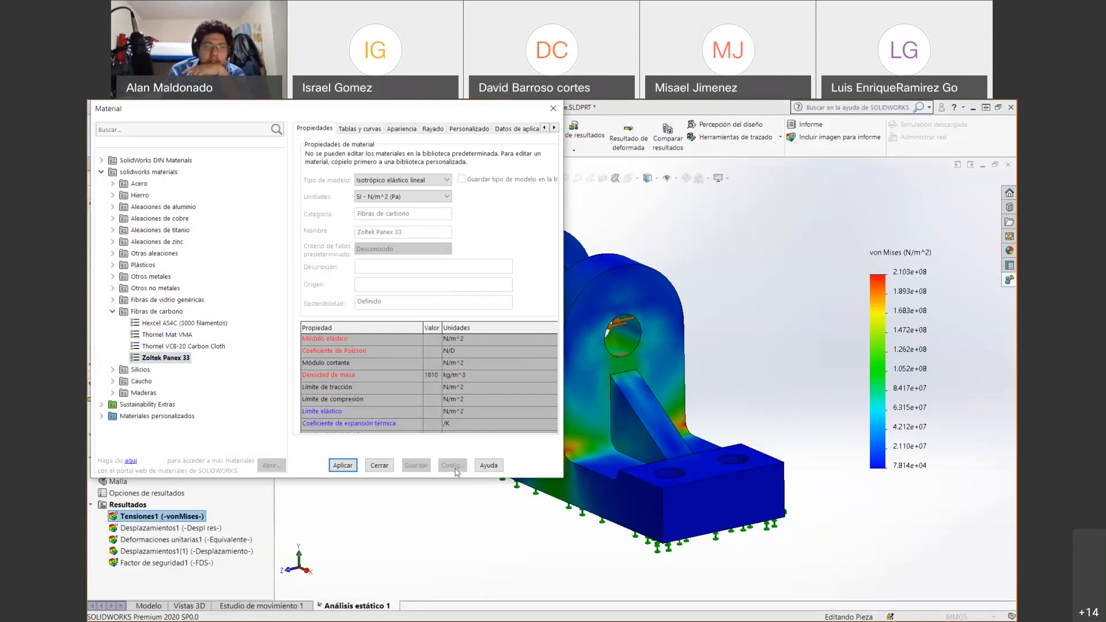
left_click(143, 322)
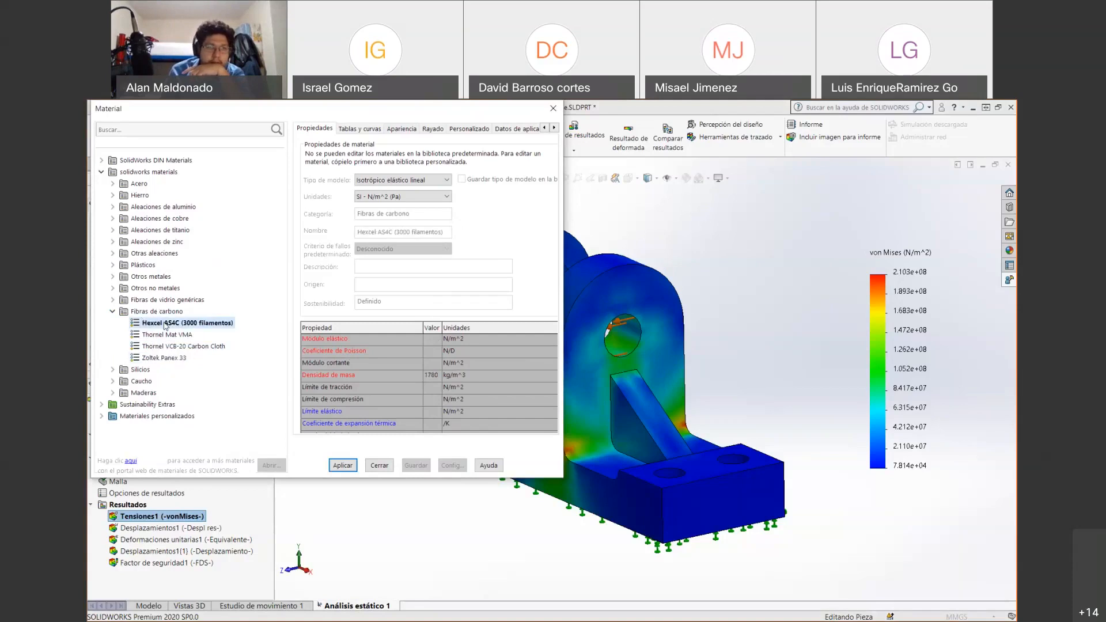
left_click(161, 337)
left_click(161, 347)
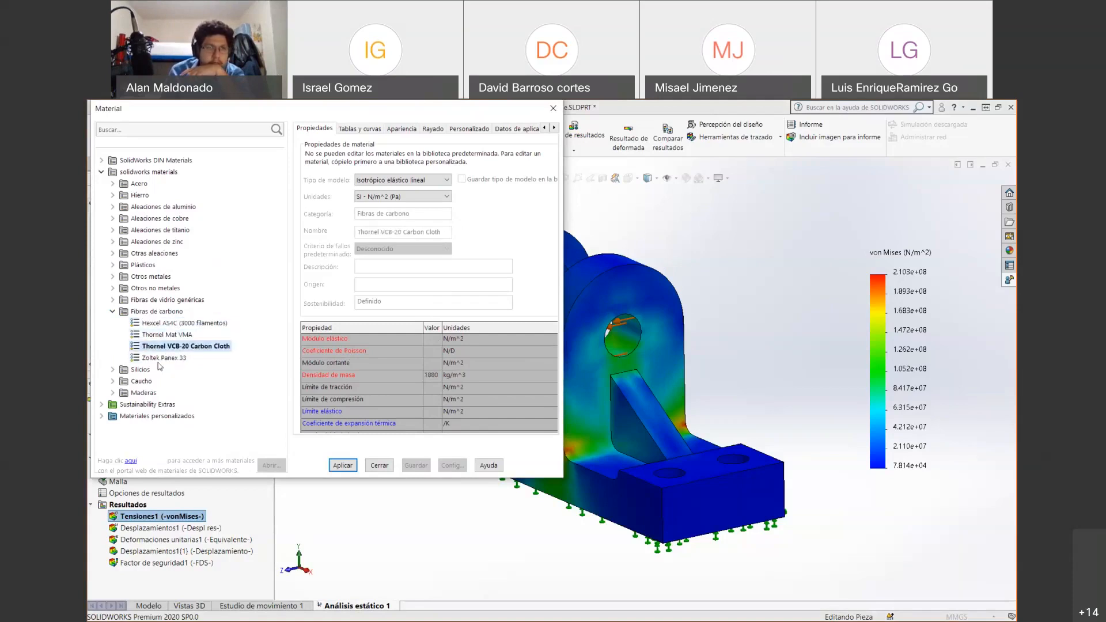
left_click(157, 359)
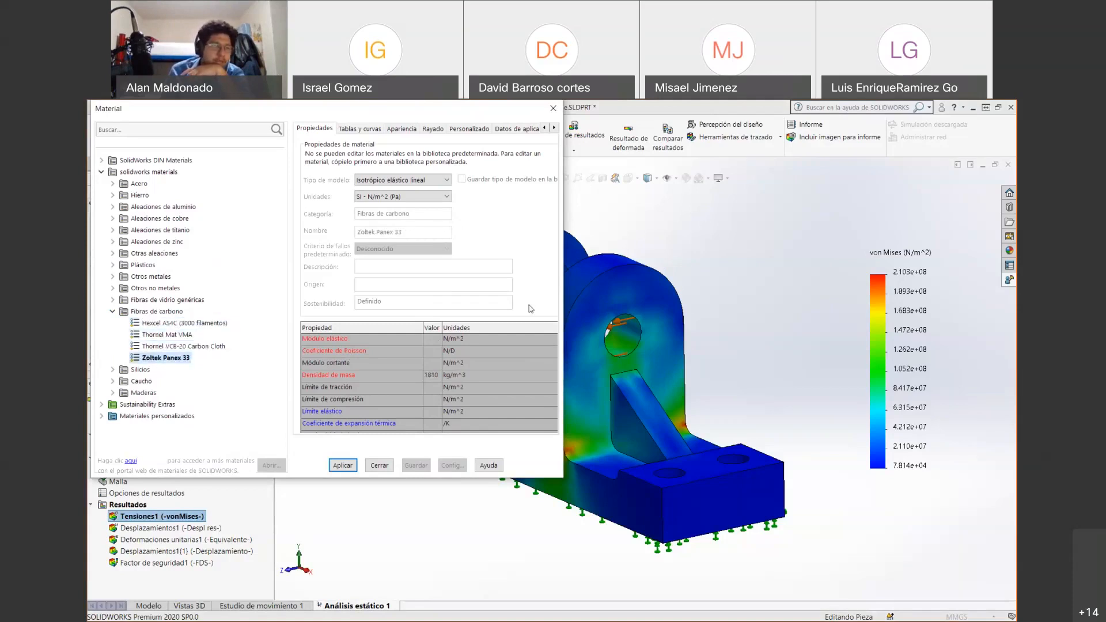
Check the properties of Fibra de vidrio-A in the Fibras de vidrio genéricas category
left_click(112, 312)
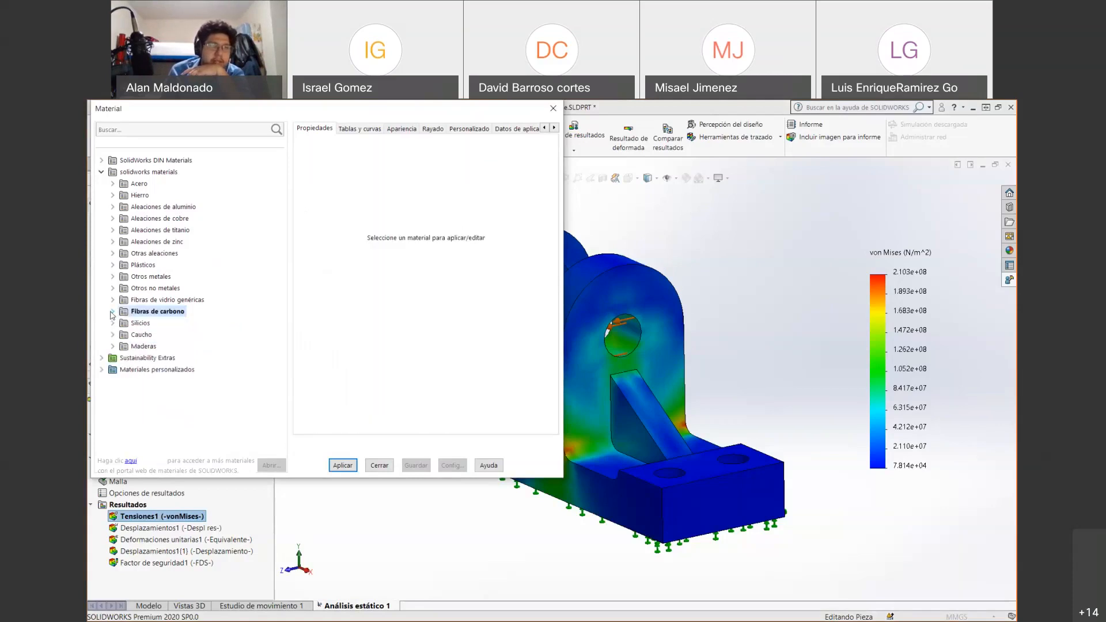
left_click(112, 300)
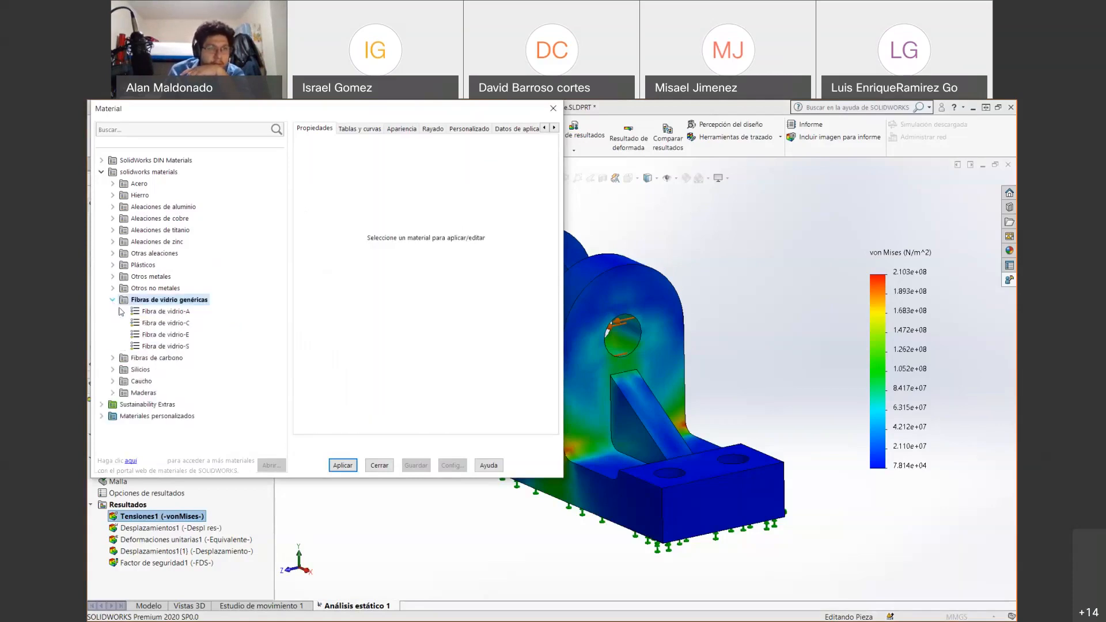
left_click(137, 312)
left_click(113, 301)
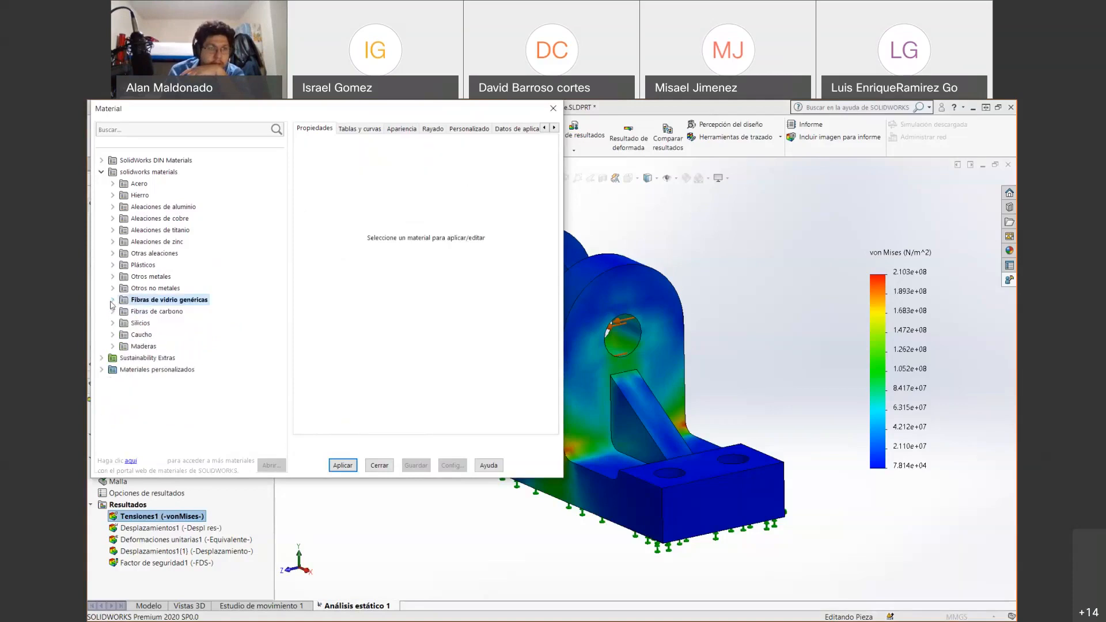
Compare the material properties of the woods in the Maderas category, including Balsa, Haya, Caoba, Arce, Roble, Teca and Pino
left_click(113, 347)
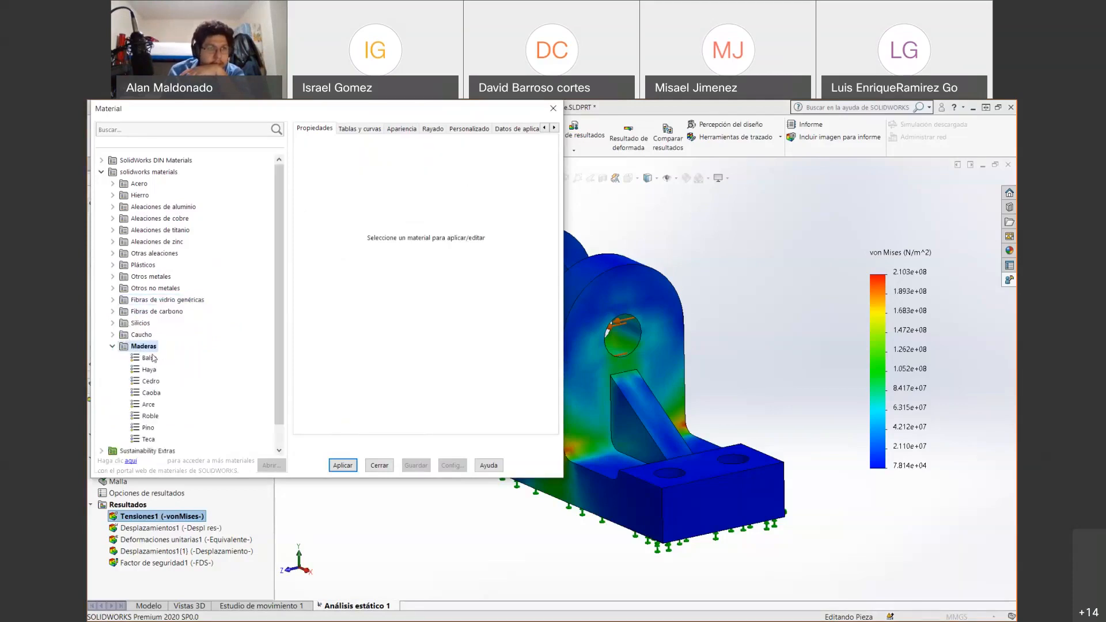
left_click(154, 358)
left_click(151, 370)
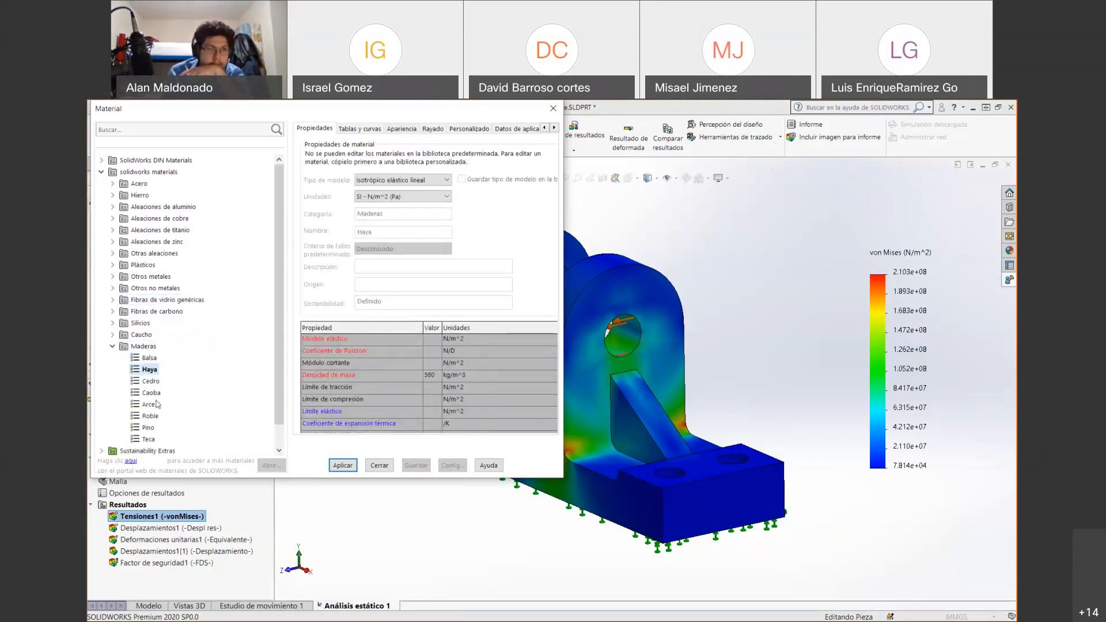
left_click(154, 394)
left_click(151, 405)
left_click(150, 416)
left_click(150, 359)
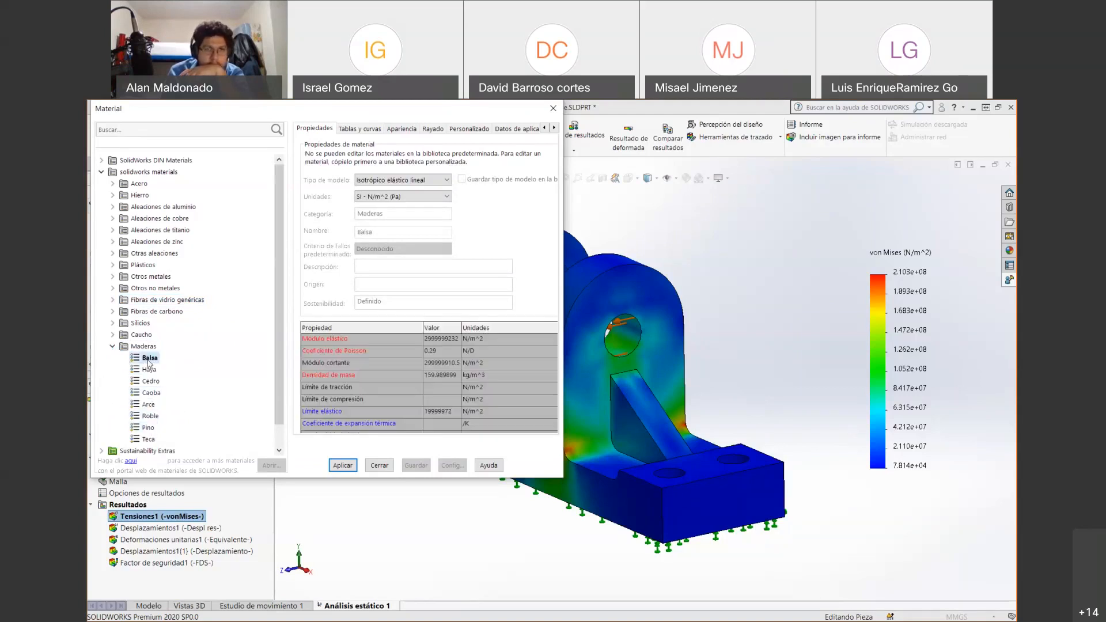
left_click(148, 439)
left_click(149, 428)
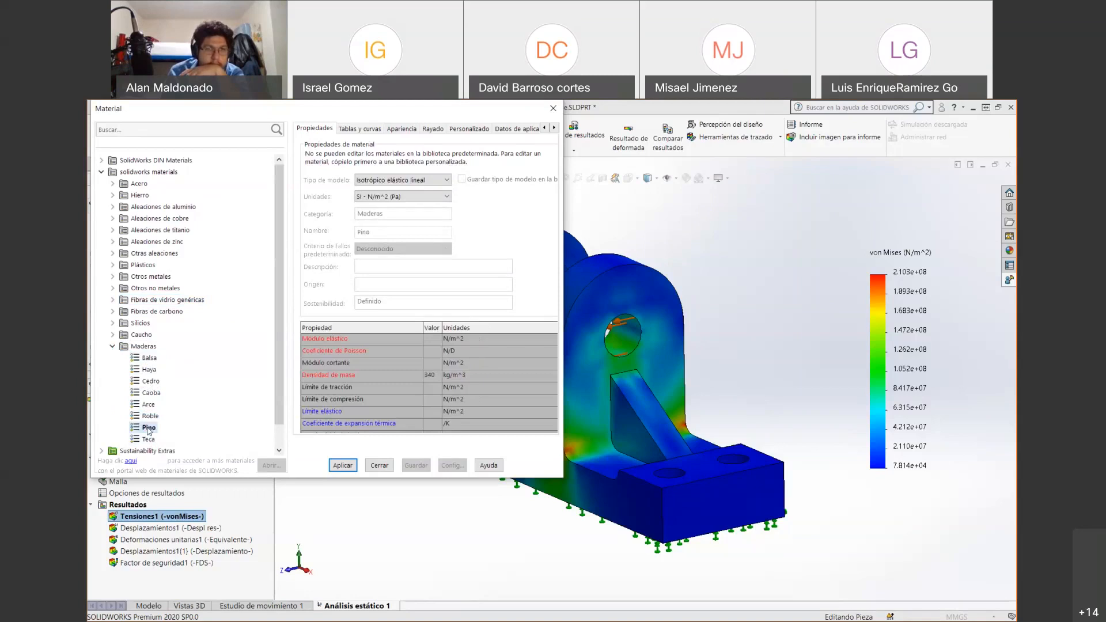
left_click(113, 346)
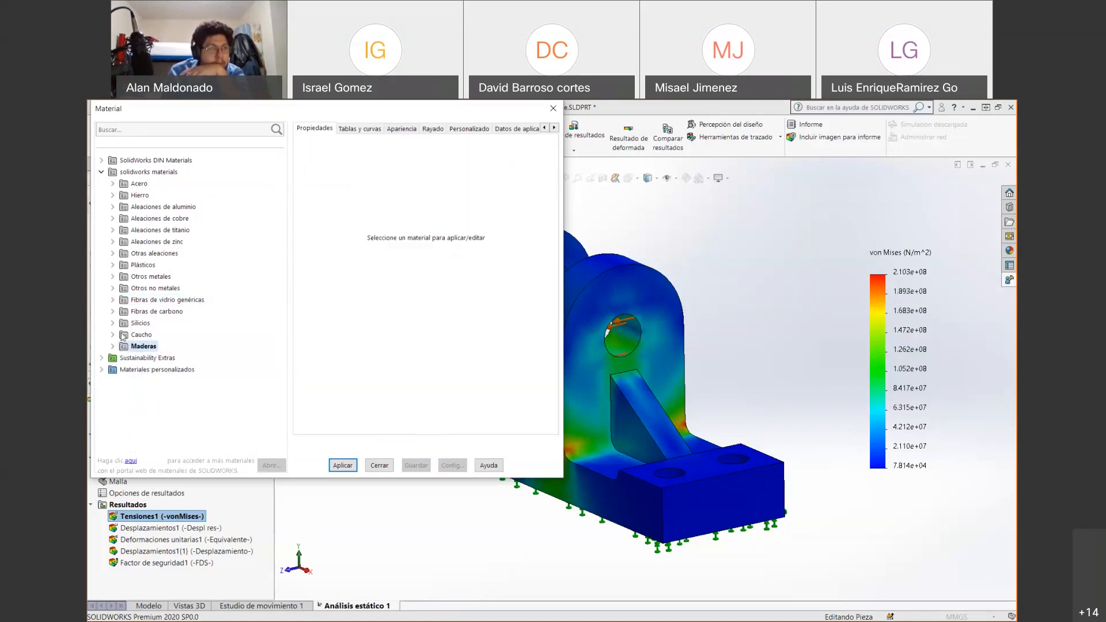
Review Porcelana in the Otros no metales category and try to apply Vidrio to the Base part
left_click(117, 290)
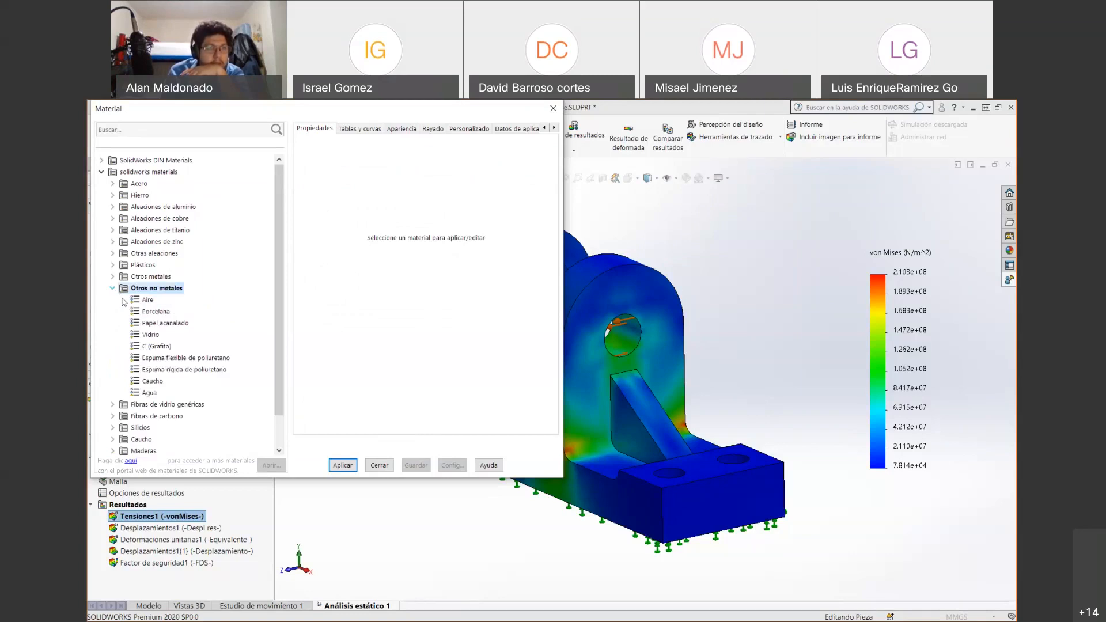
left_click(156, 312)
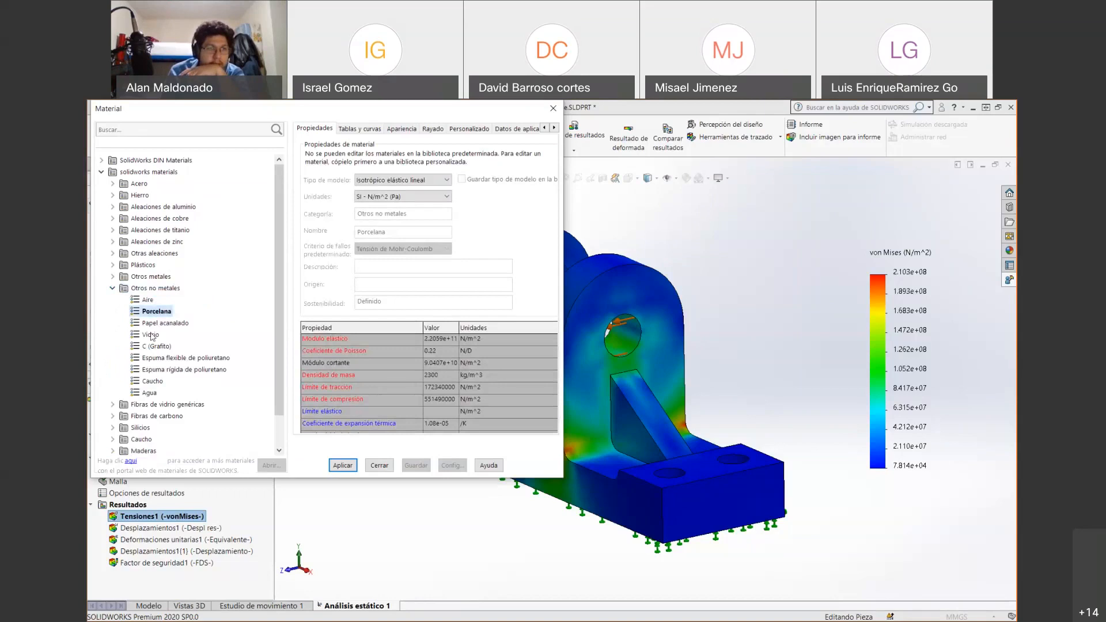
left_click(151, 335)
left_click(351, 467)
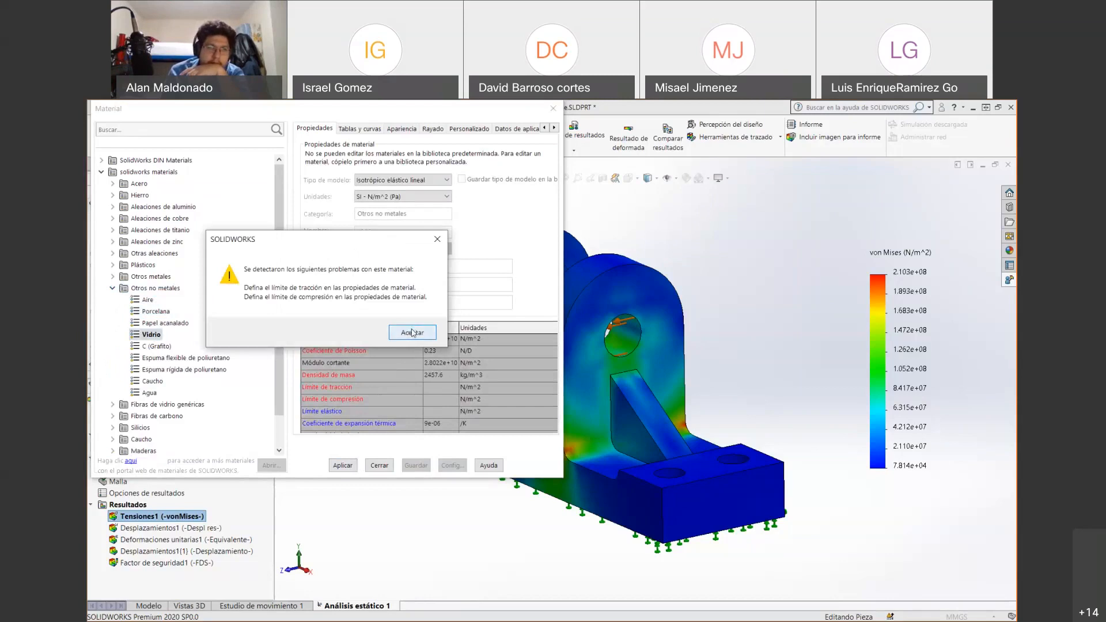
left_click(410, 332)
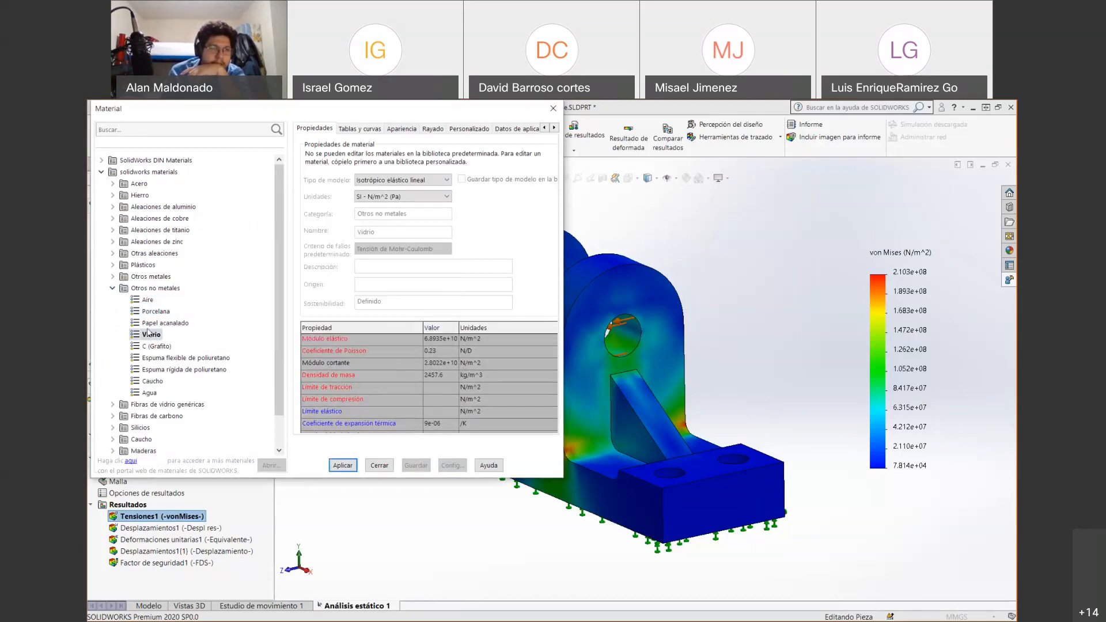
Apply the Porcelana material from the Otros no metales category to the Base part and close the material library
left_click(154, 311)
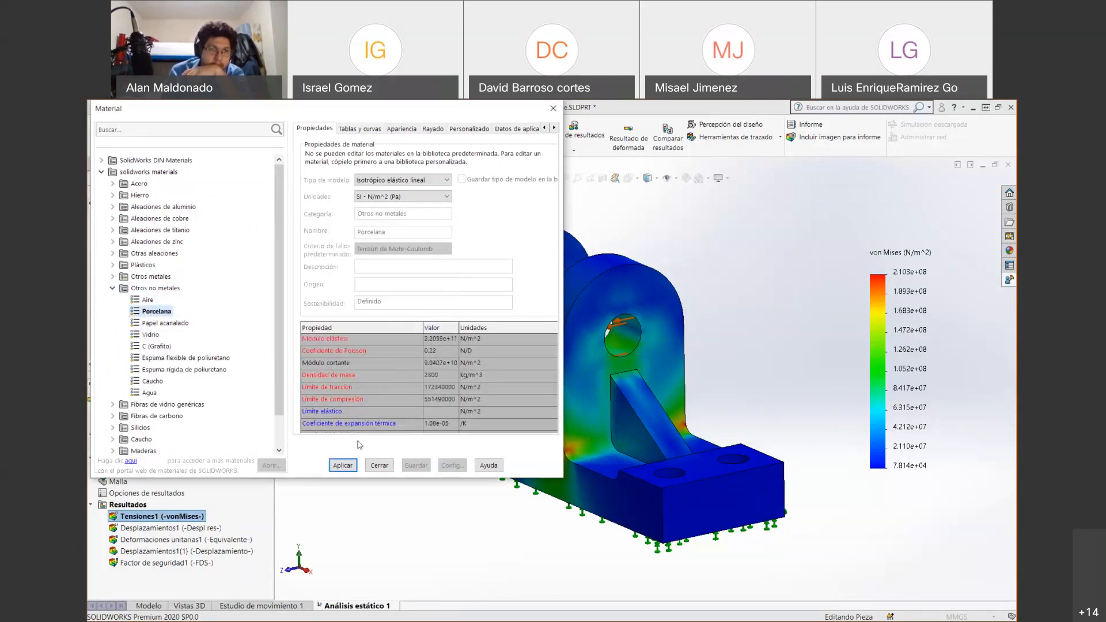
left_click(349, 464)
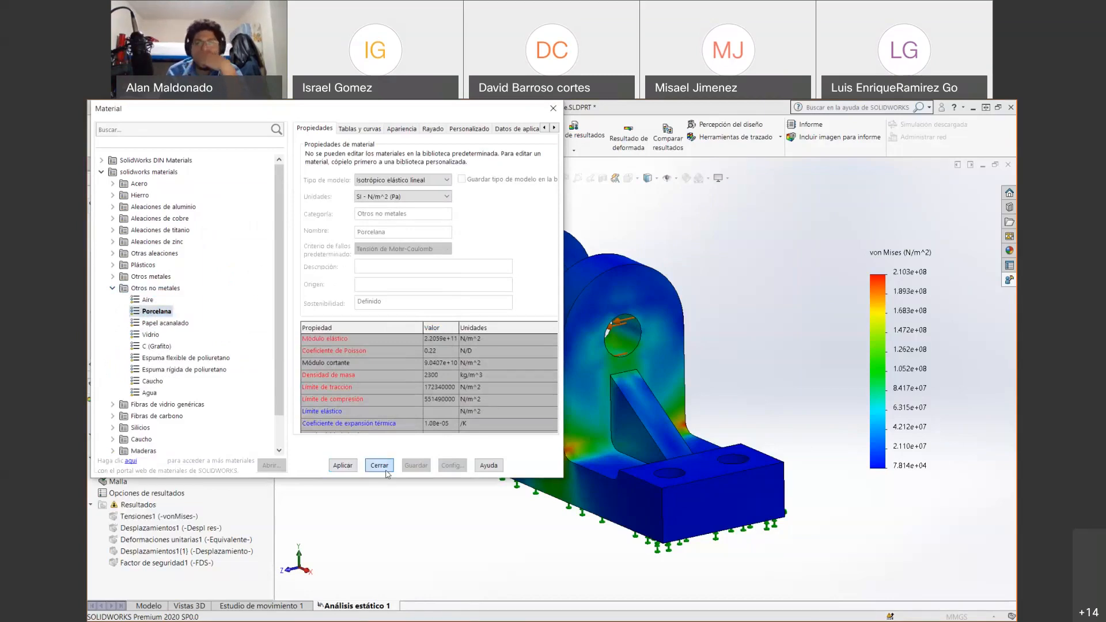
left_click(385, 468)
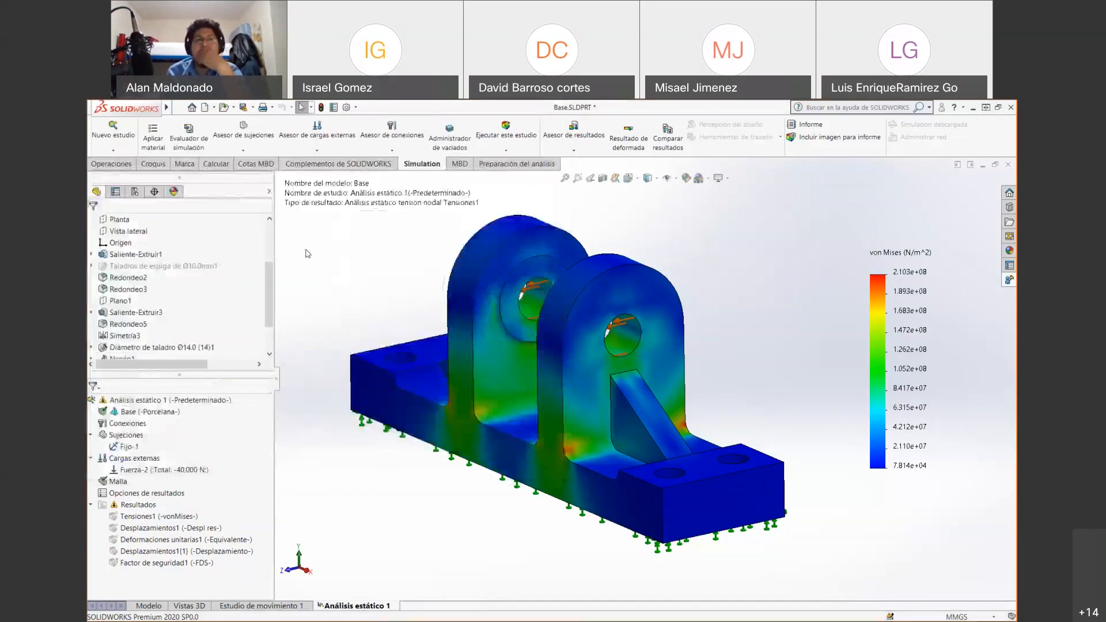
Rerun the static study with the porcelain material and show the von Mises stress plot Tensiones1
left_click(510, 131)
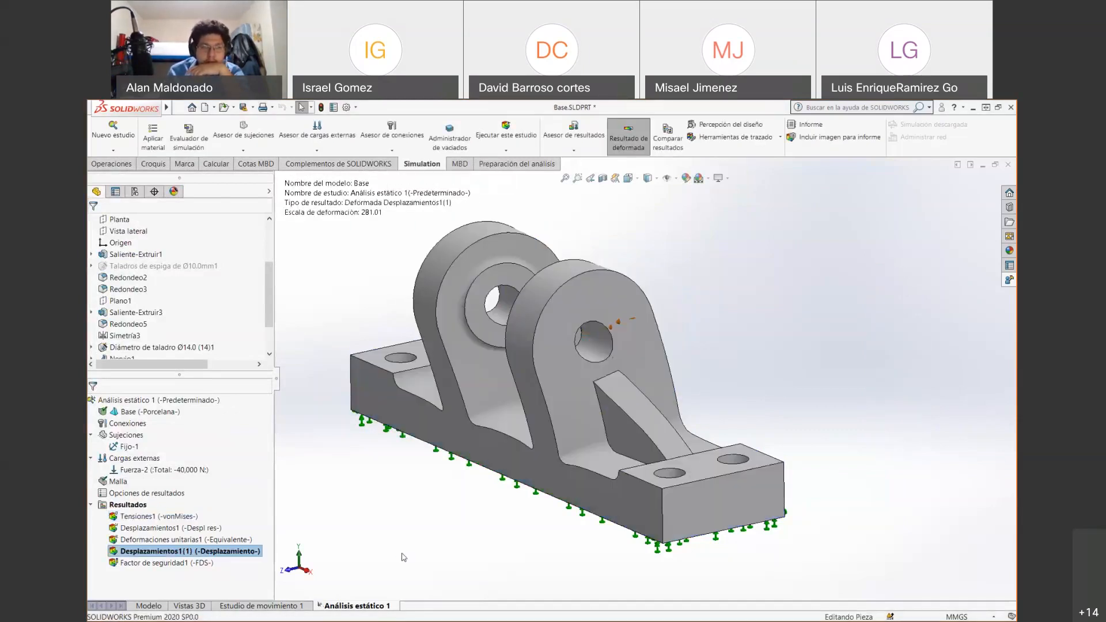
right_click(174, 518)
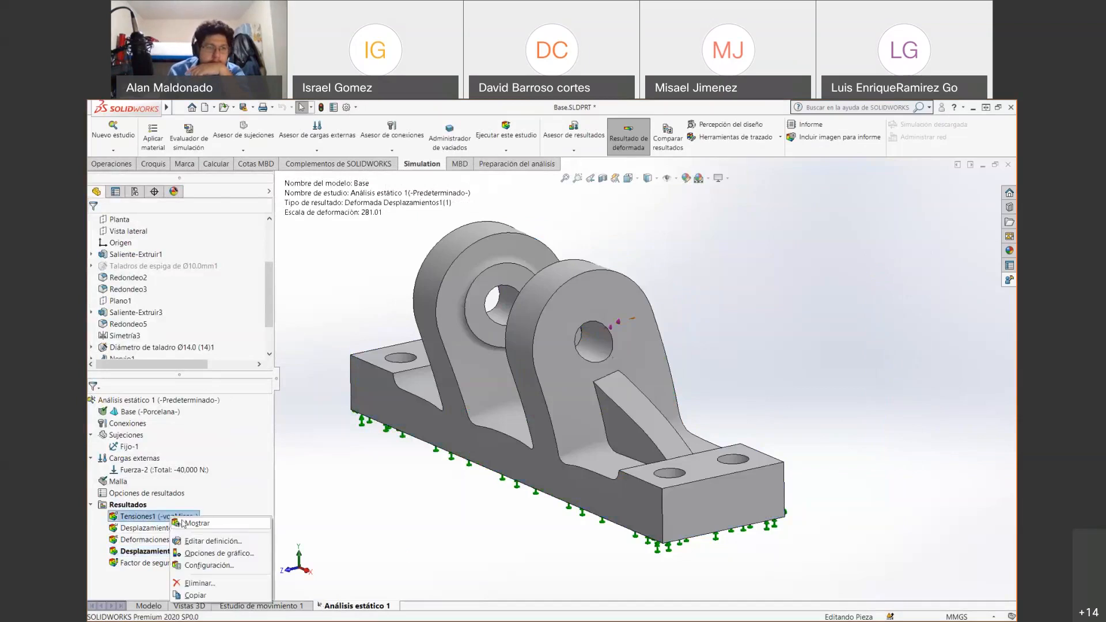
left_click(183, 523)
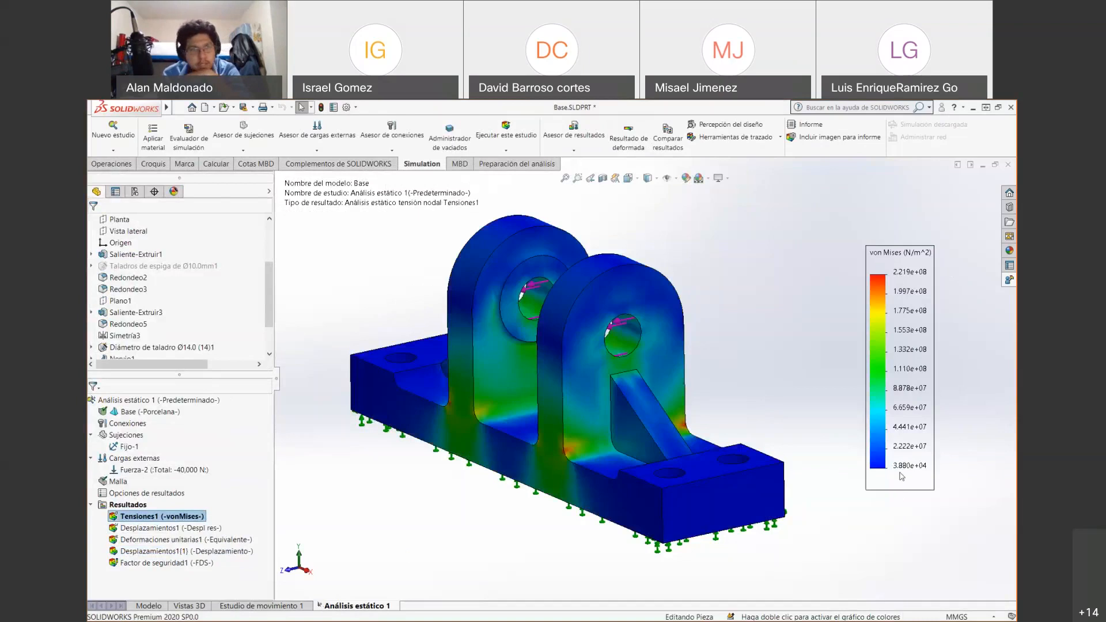
Review the definition of the Tensiones1 von Mises plot, including its advanced options, deformed shape and property settings
right_click(155, 517)
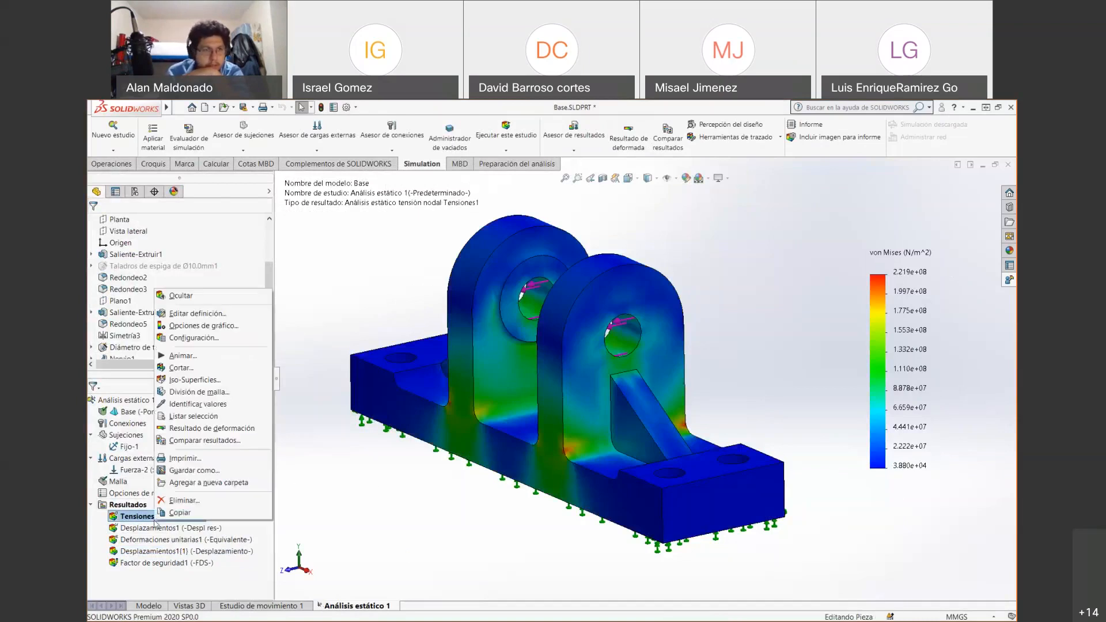
left_click(181, 315)
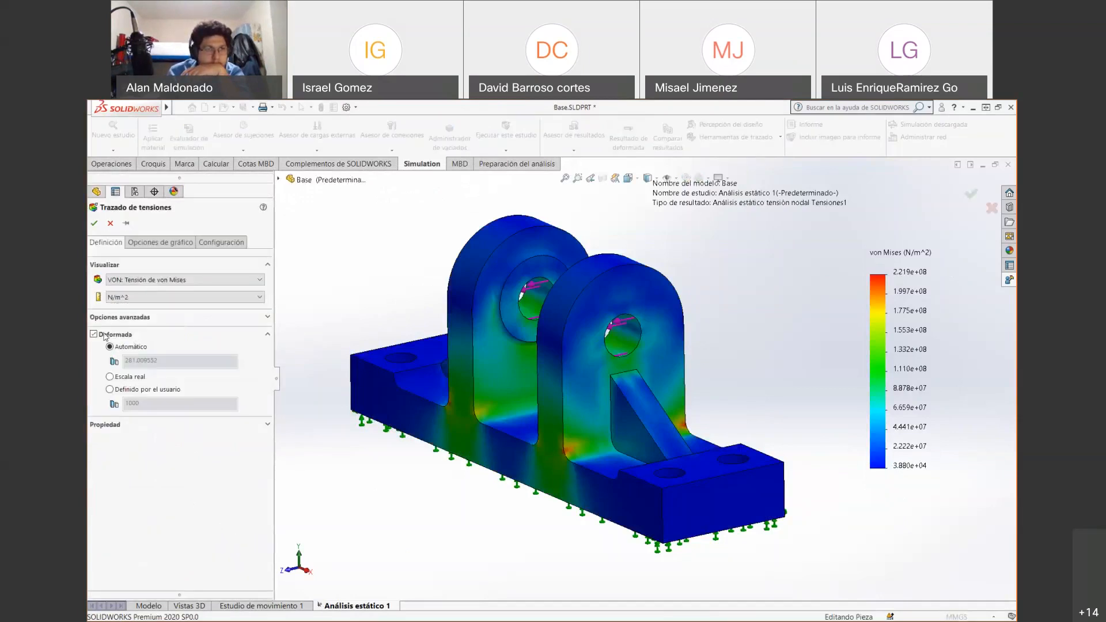
left_click(266, 317)
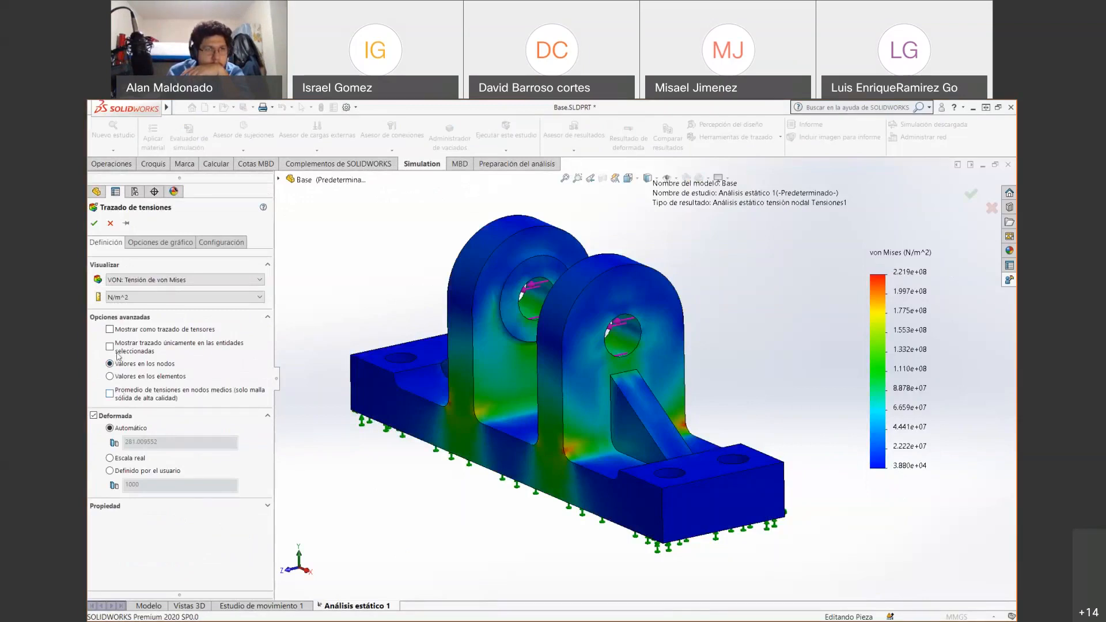
left_click(267, 316)
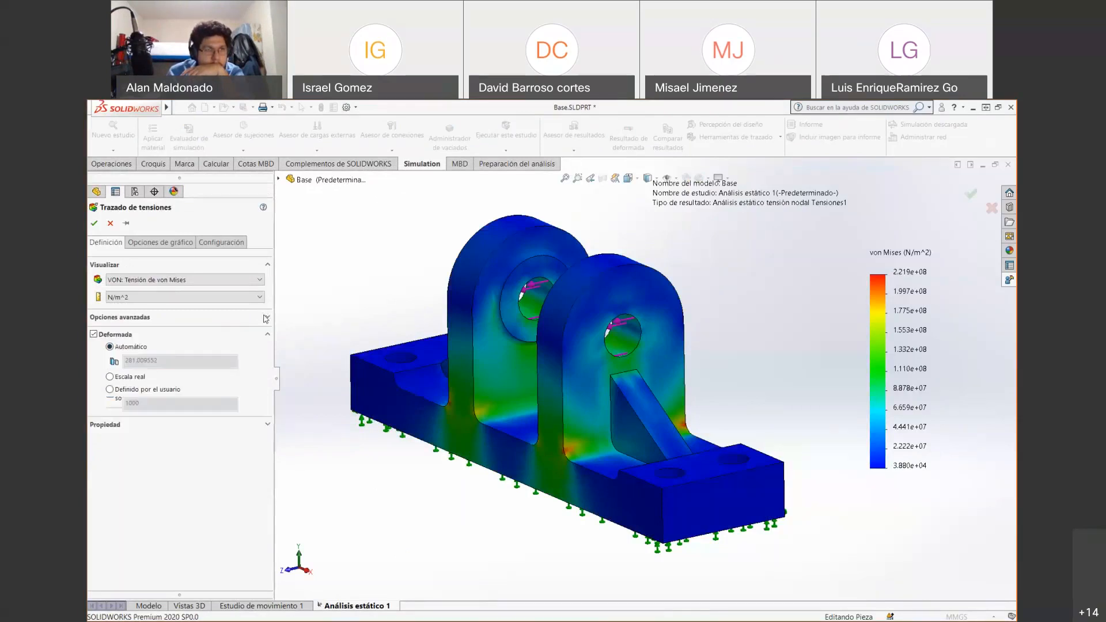
left_click(248, 425)
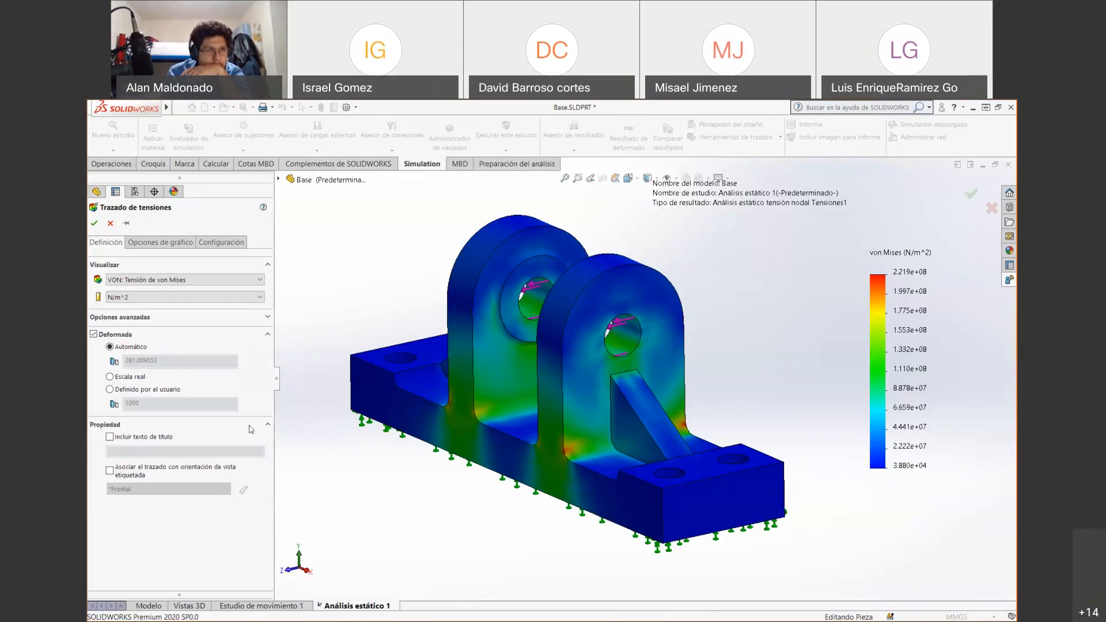
Review the stress plot's chart options and settings, trying the Definido por el usuario colour scheme and restoring Predeterminado
left_click(168, 243)
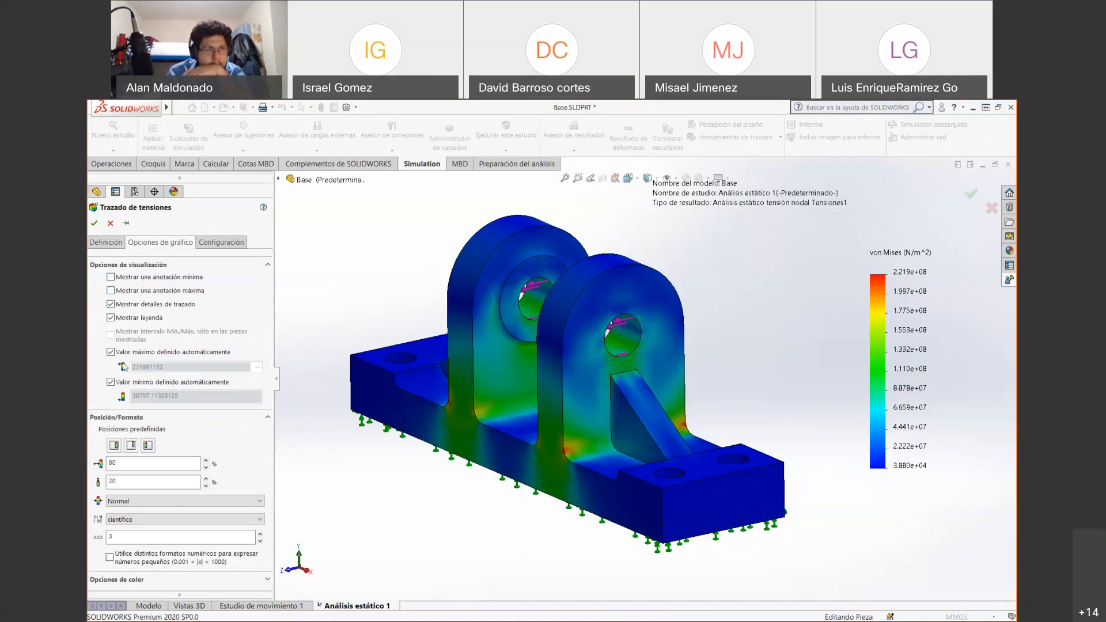
left_click(256, 582)
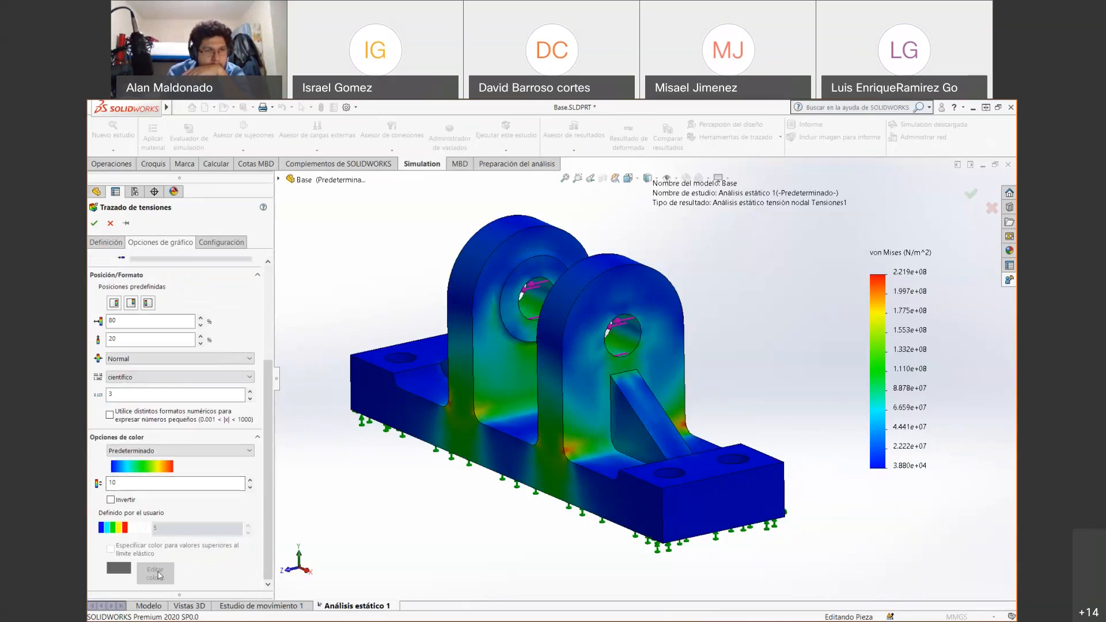
left_click(178, 454)
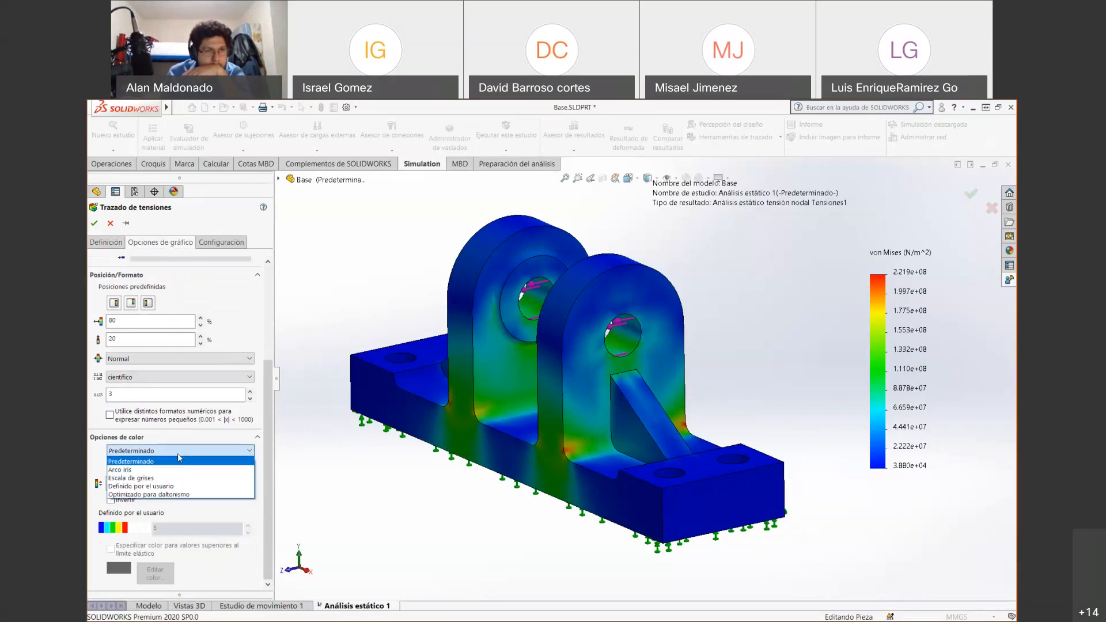
left_click(168, 488)
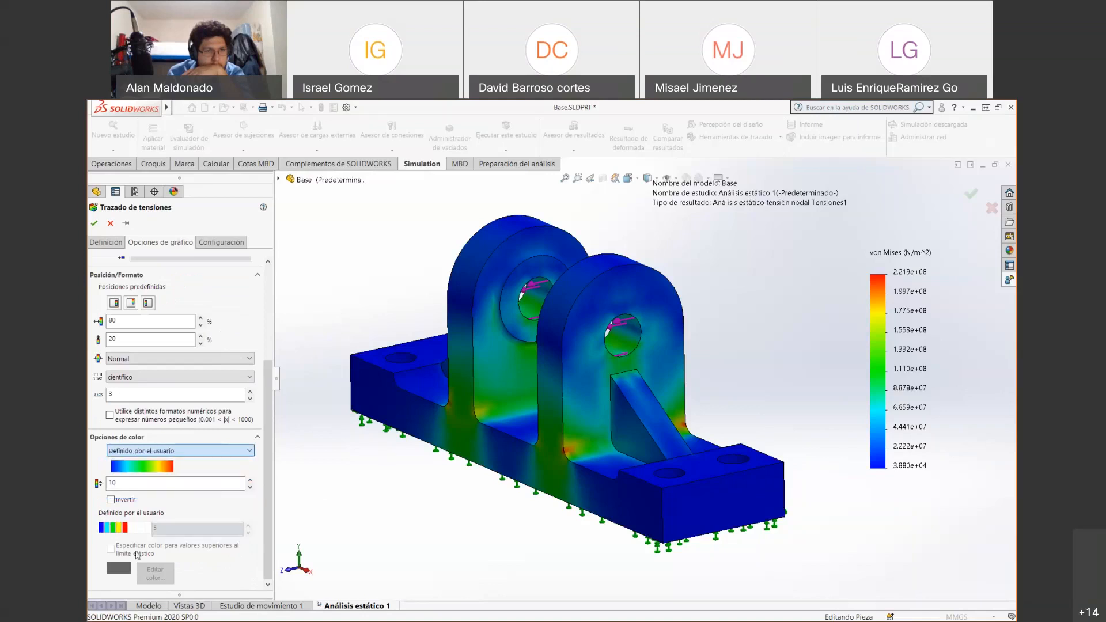
left_click(196, 451)
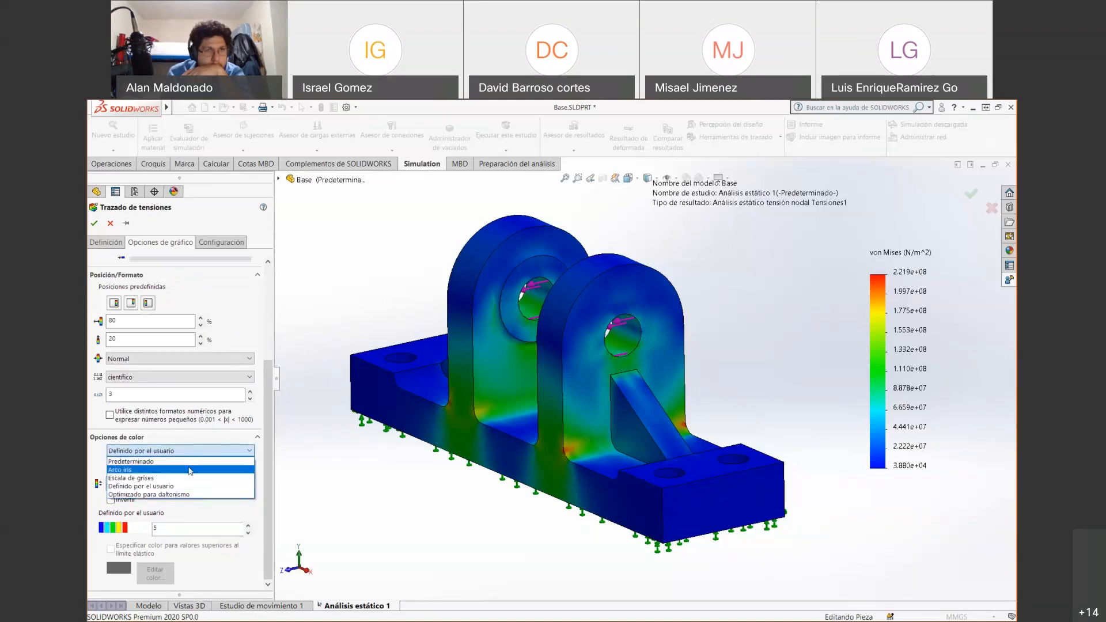
left_click(190, 460)
left_click(235, 241)
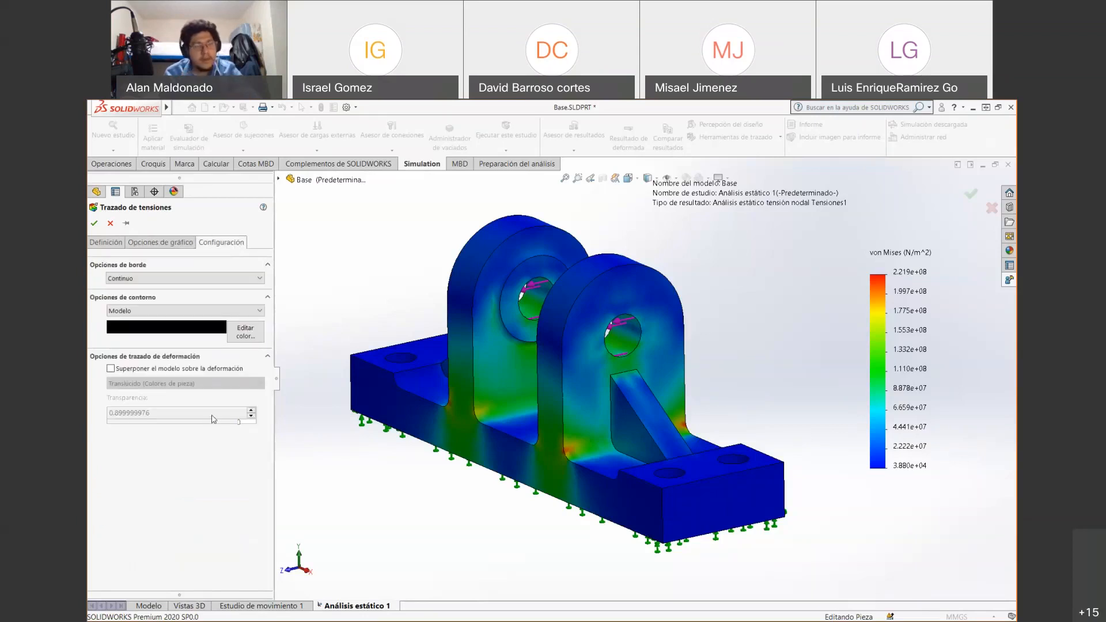
scroll(218, 346, "down", 3)
Show the Factor de seguridad1 plot for the porcelain part and review its definition without changing it
left_click(159, 563)
right_click(158, 563)
left_click(214, 487)
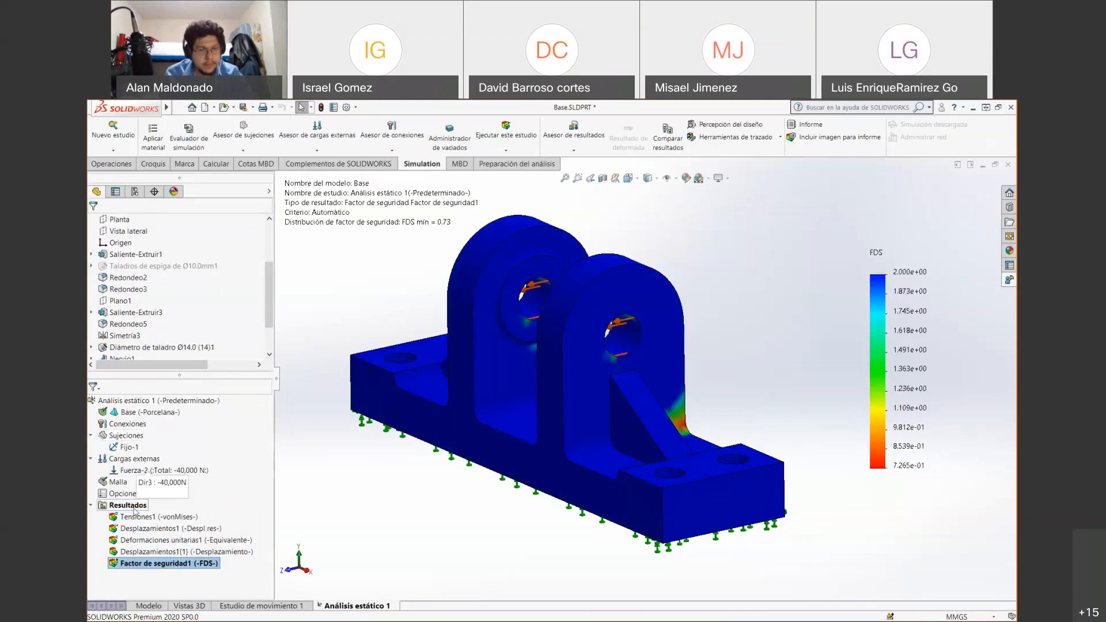
left_click(134, 516)
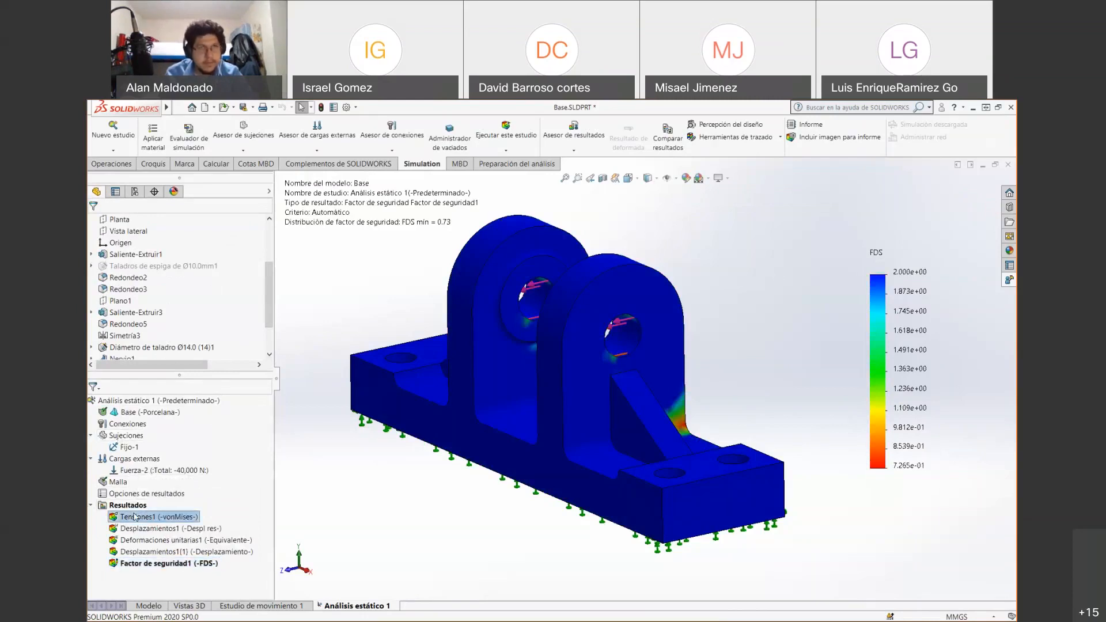
right_click(914, 358)
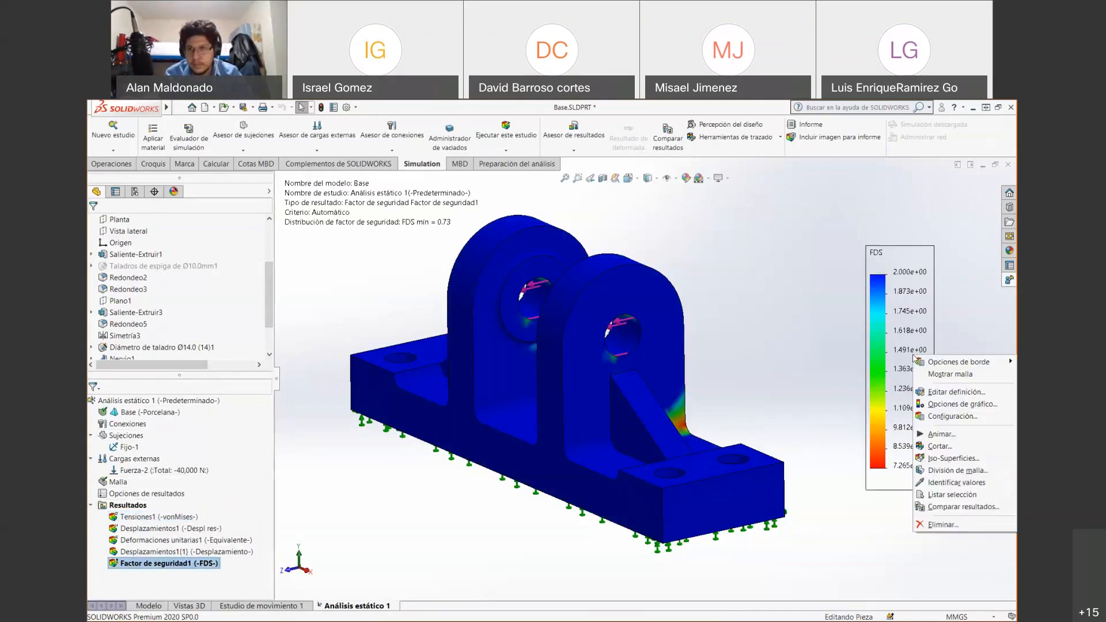
left_click(956, 393)
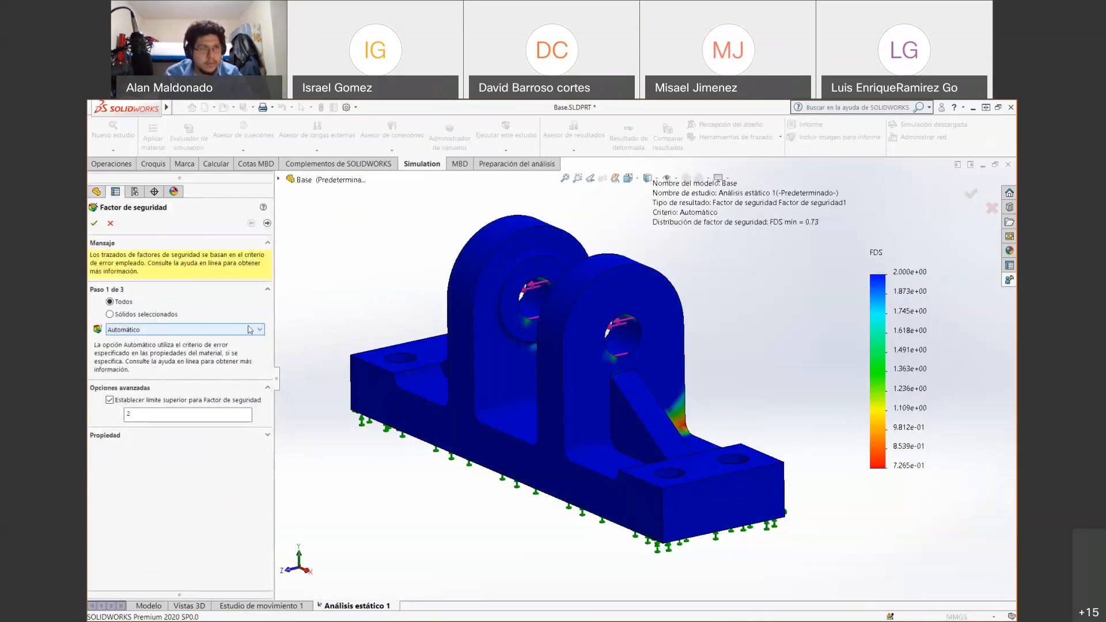
key("Escape")
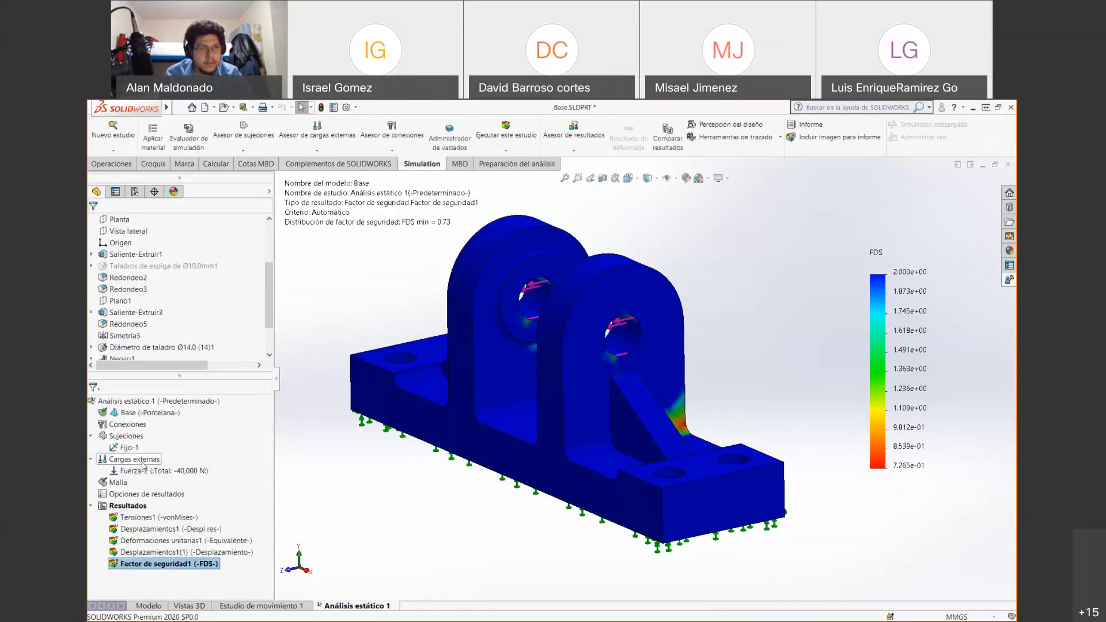
Show the Tensiones1 von Mises plot again and review its chart options without changing them
left_click(137, 518)
right_click(136, 520)
left_click(154, 526)
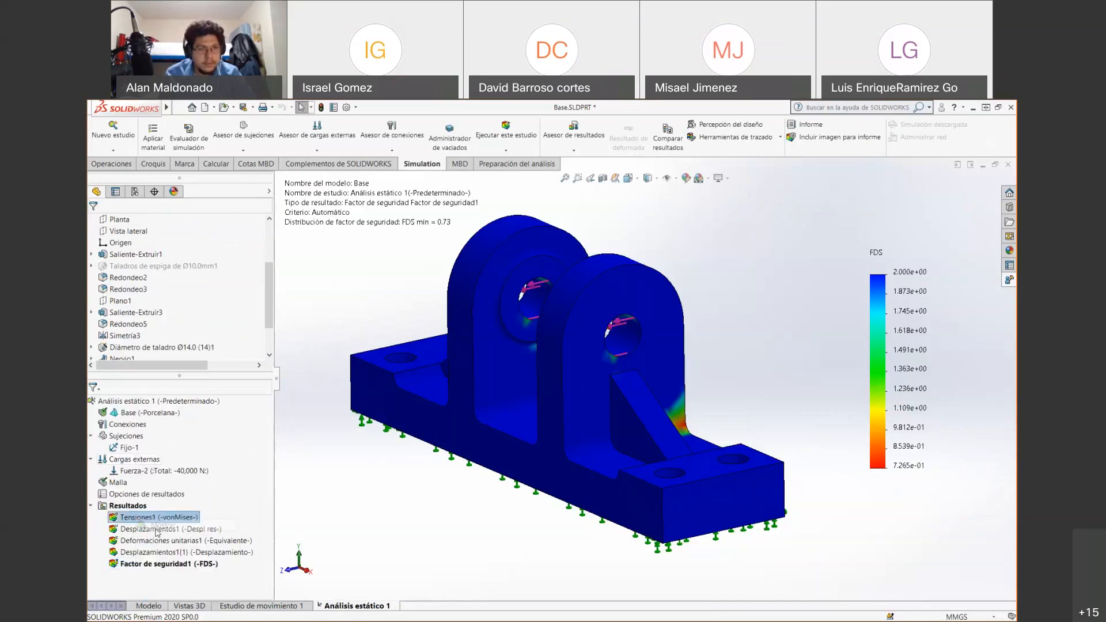
right_click(156, 525)
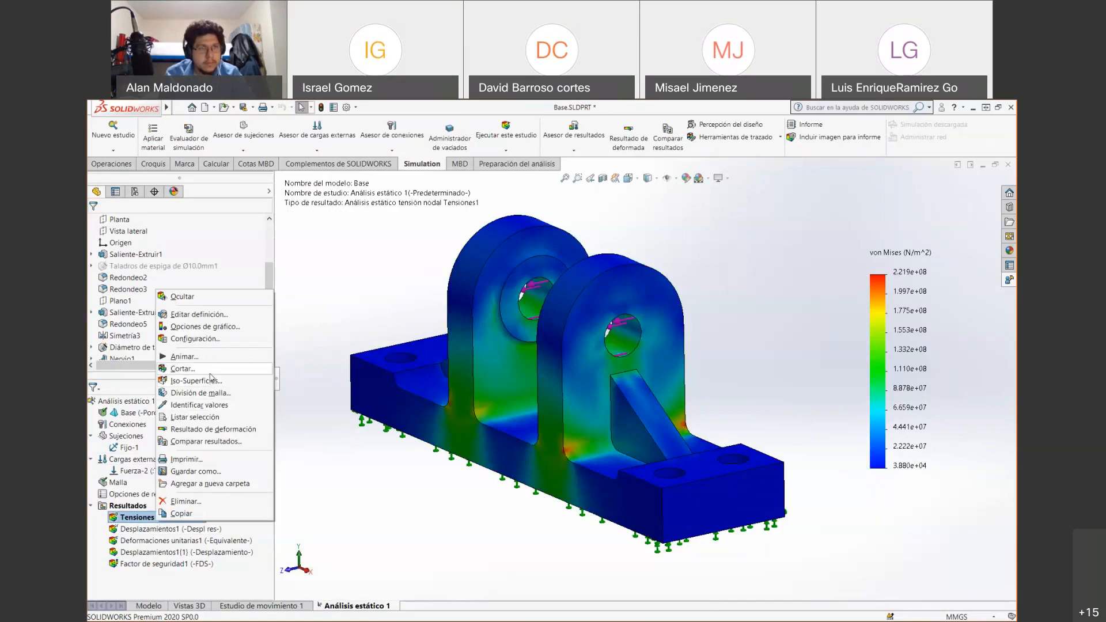
left_click(213, 329)
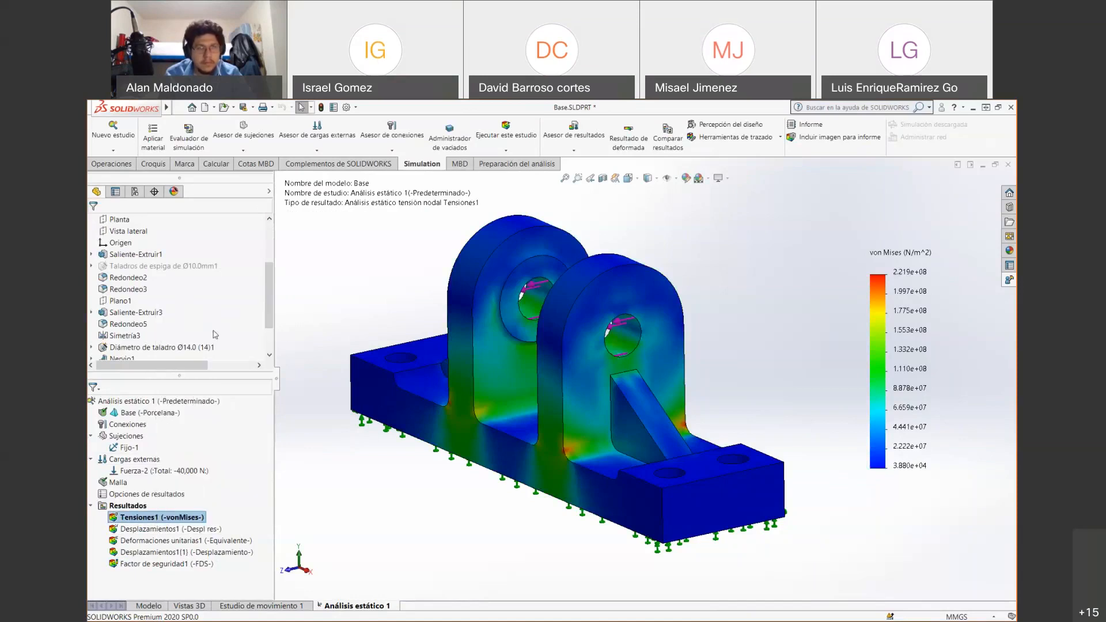
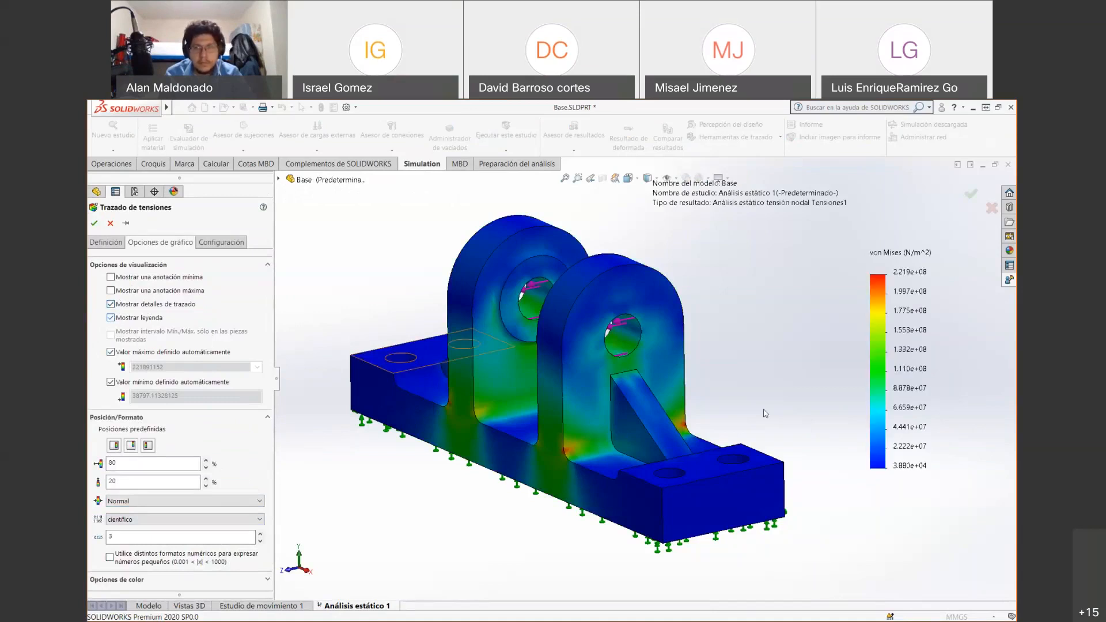
key("Escape")
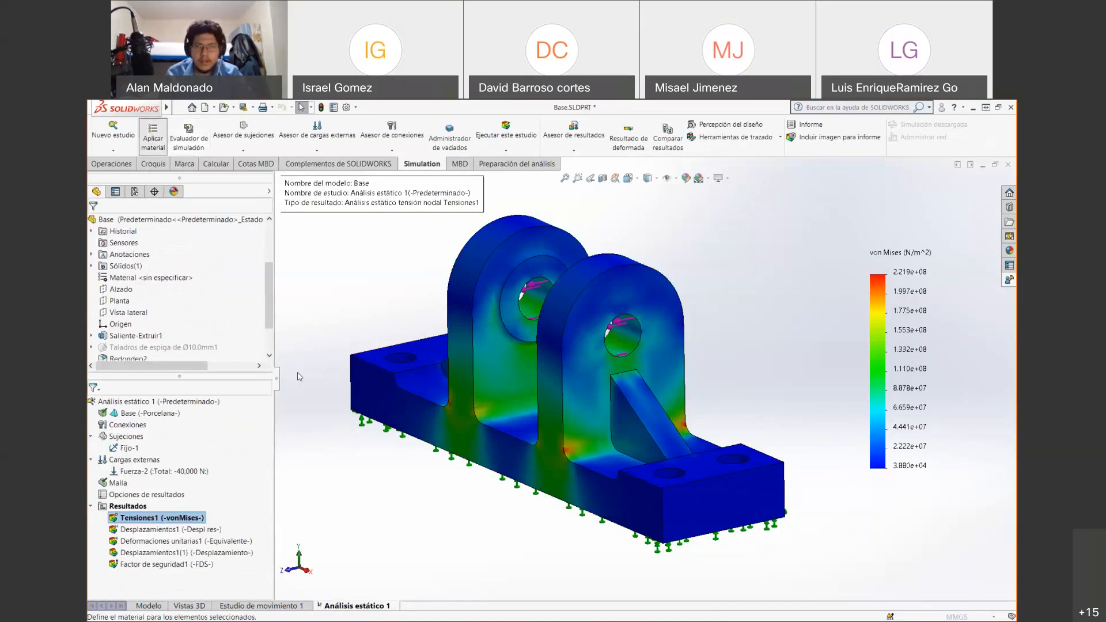
Apply the AISI 1020 material from the Acero category to the Base part and close the material library
left_click(153, 136)
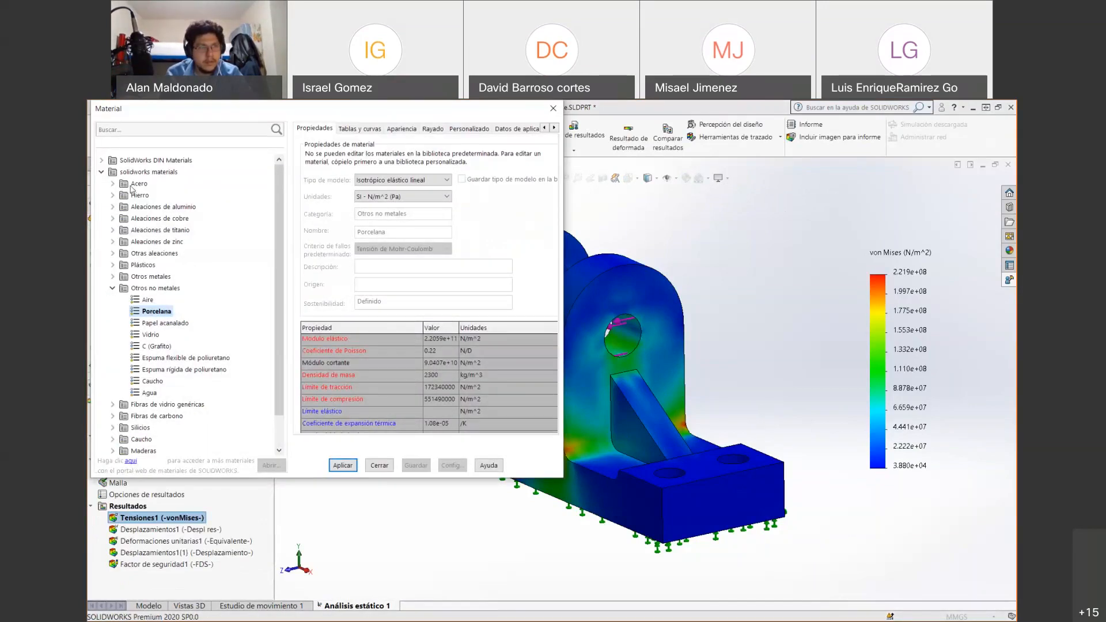
left_click(114, 183)
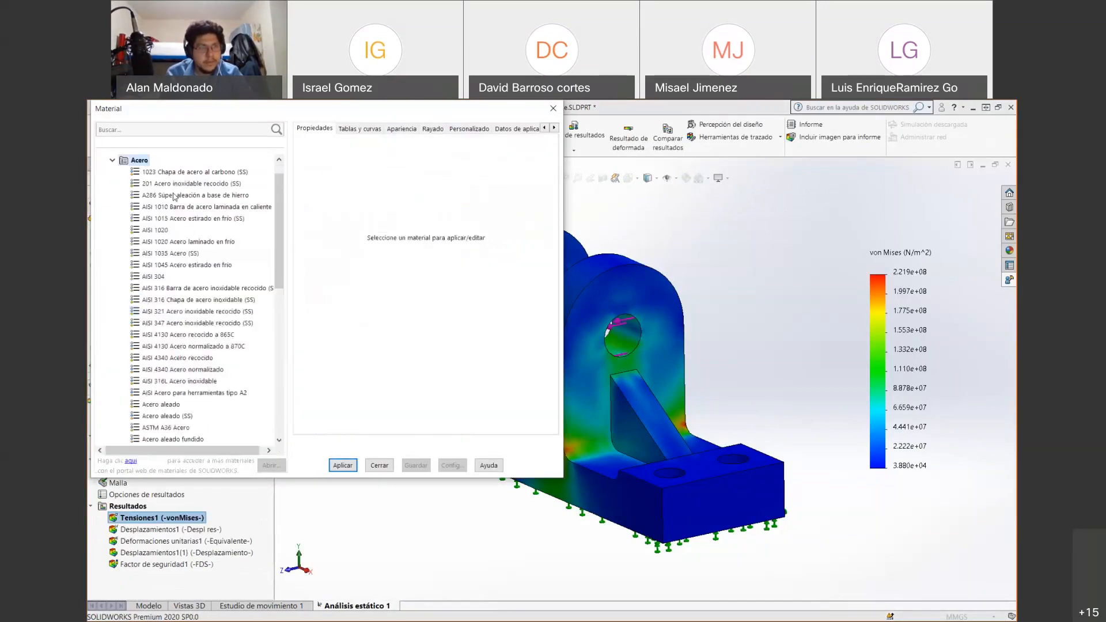
left_click(155, 230)
left_click(346, 467)
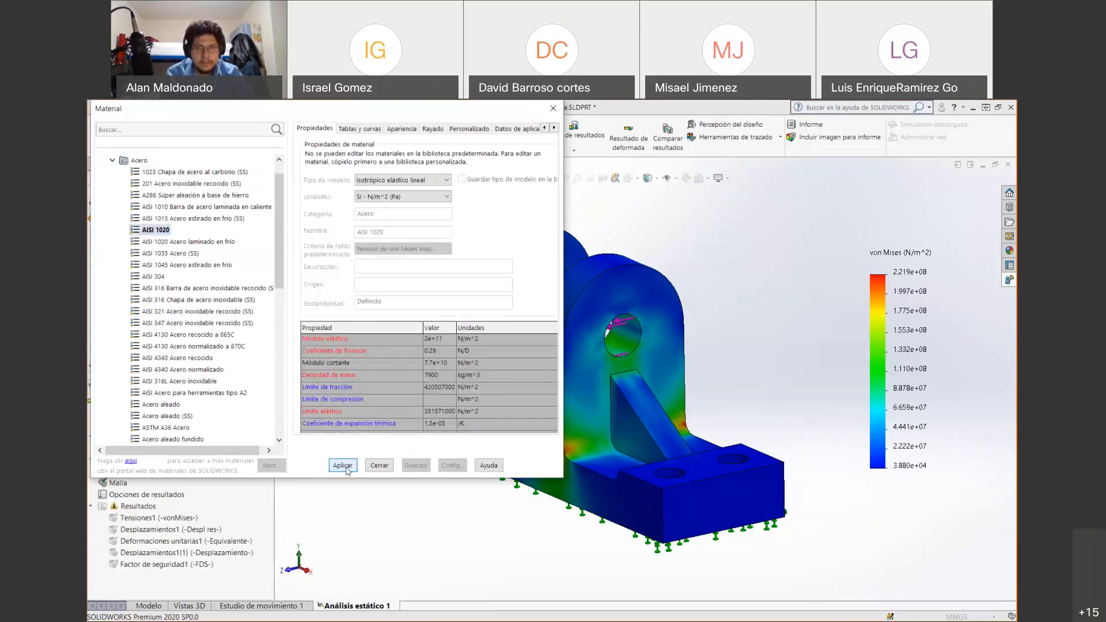
left_click(379, 465)
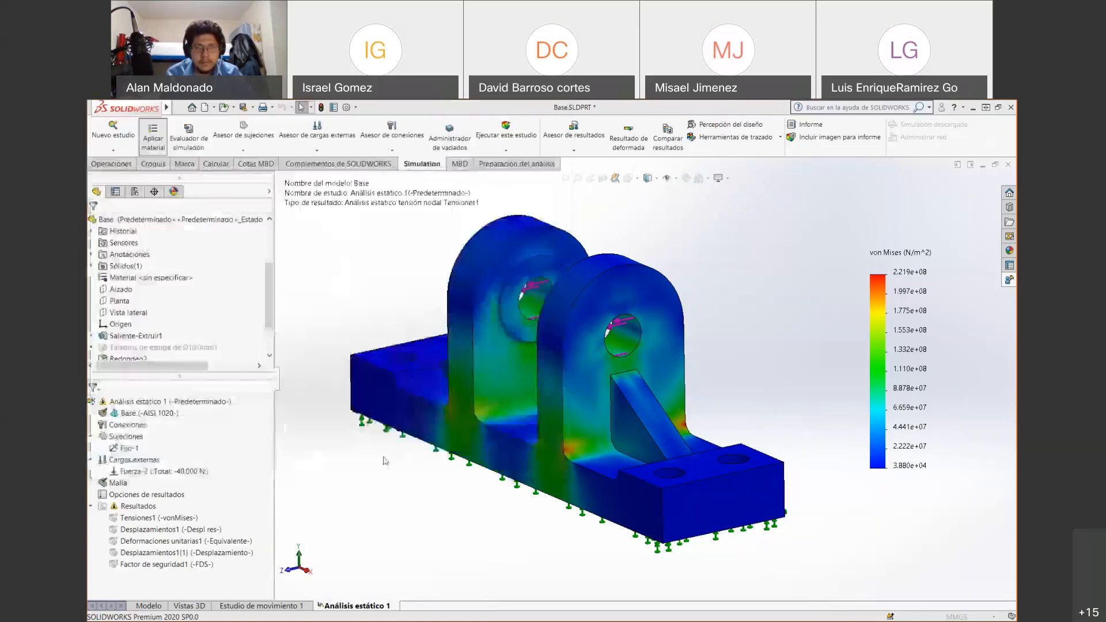
Rerun the static study with the AISI 1020 steel and show the von Mises stress plot Tensiones1
left_click(507, 125)
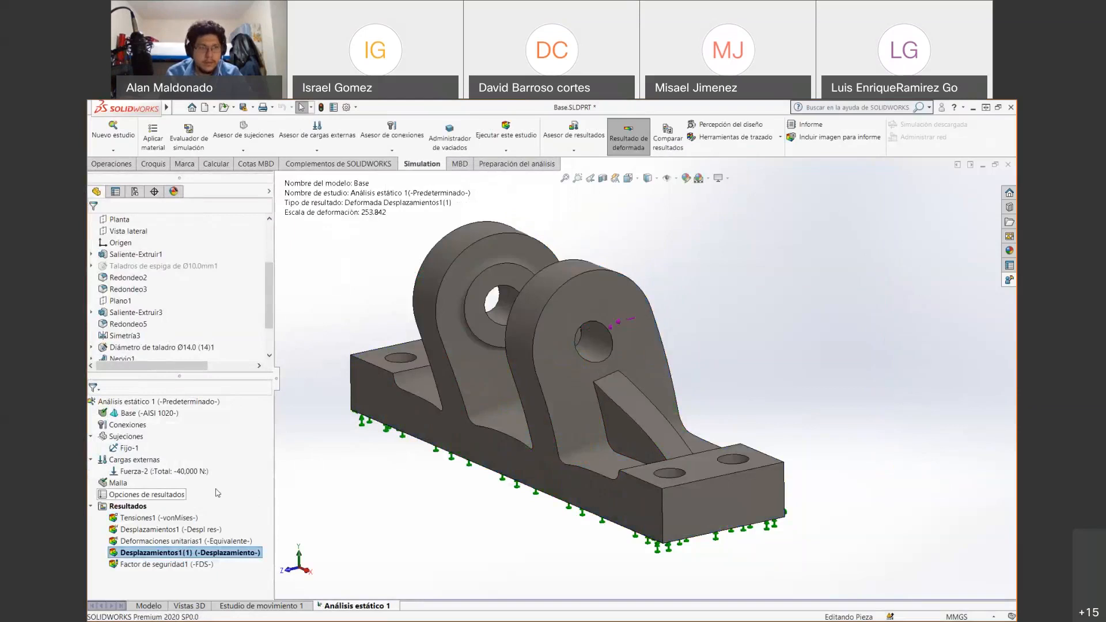
left_click(151, 518)
right_click(151, 520)
left_click(173, 526)
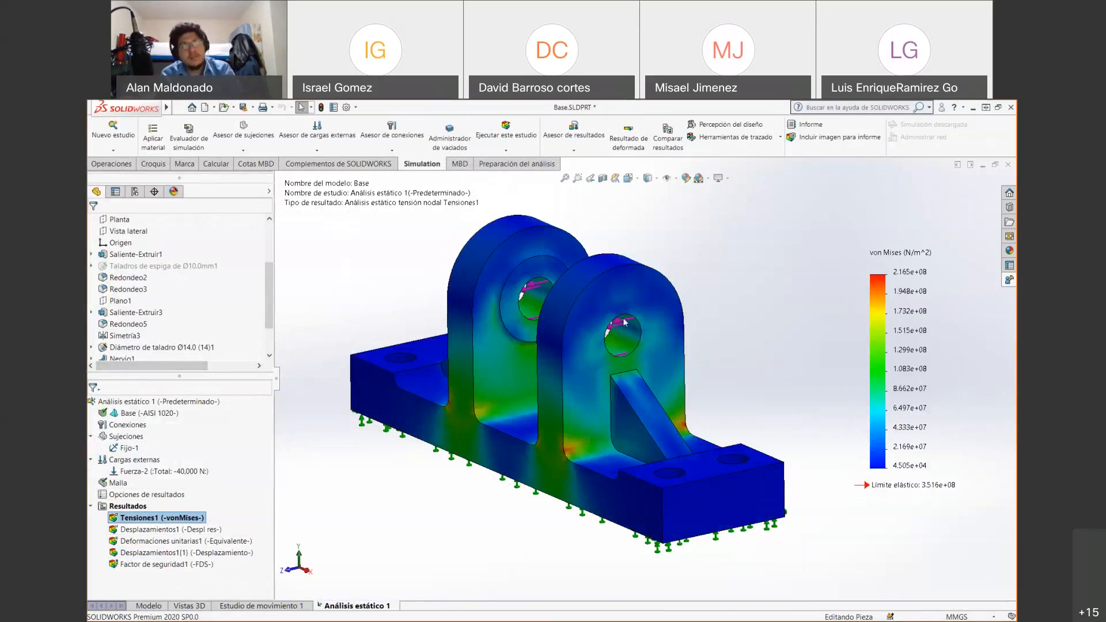
Look up Porcelana under Otros no metales in the material library, review its properties and close the library without applying it
left_click(153, 135)
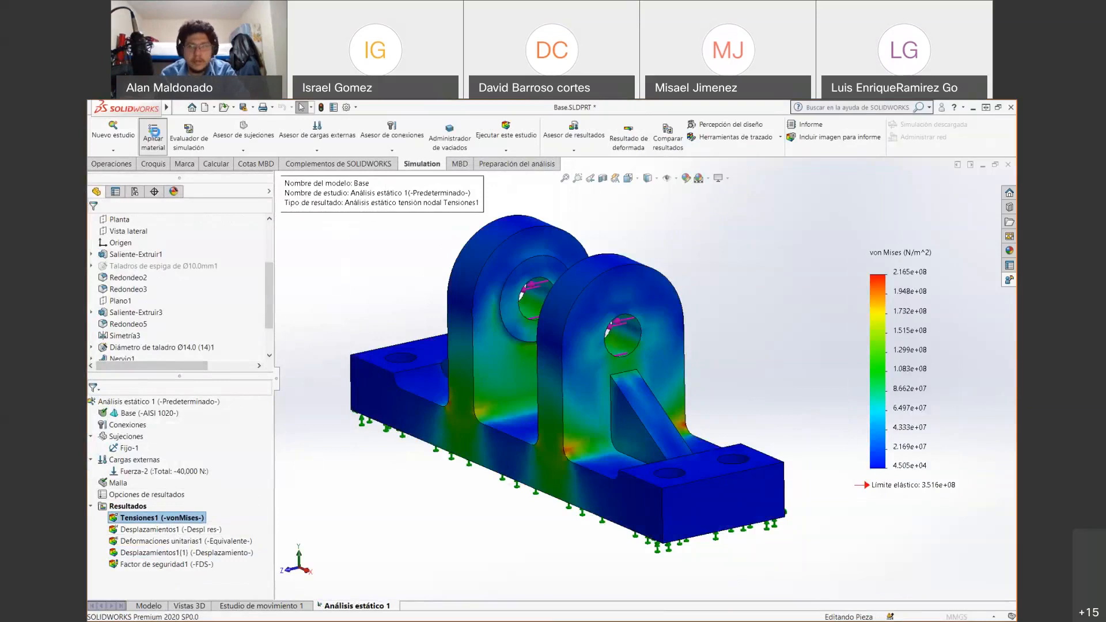
left_click_drag(281, 240, 283, 299)
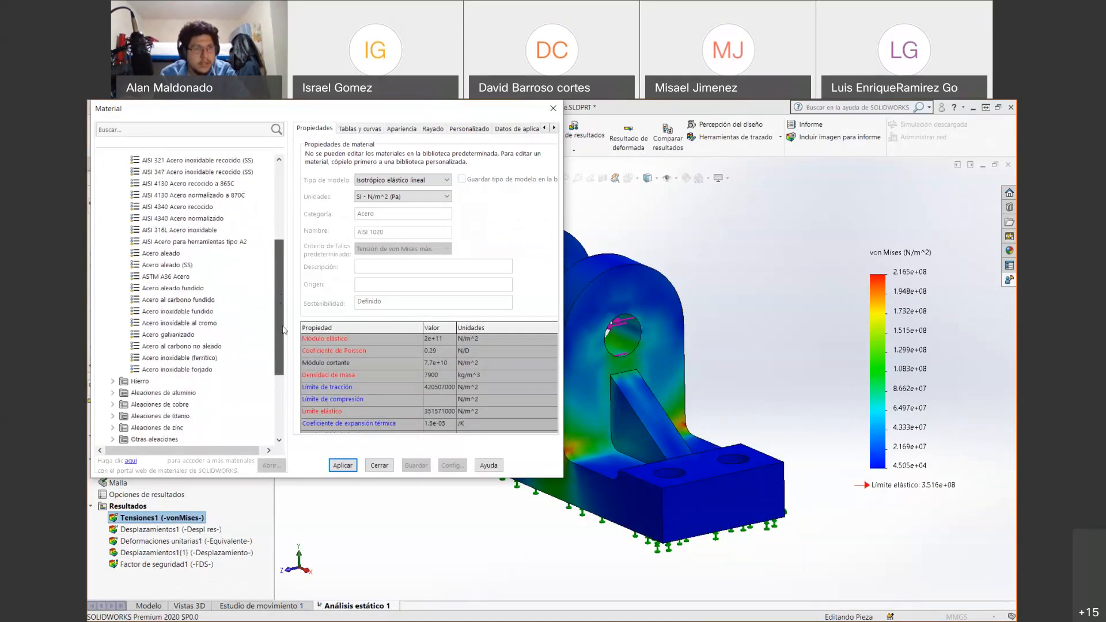
left_click_drag(282, 299, 282, 376)
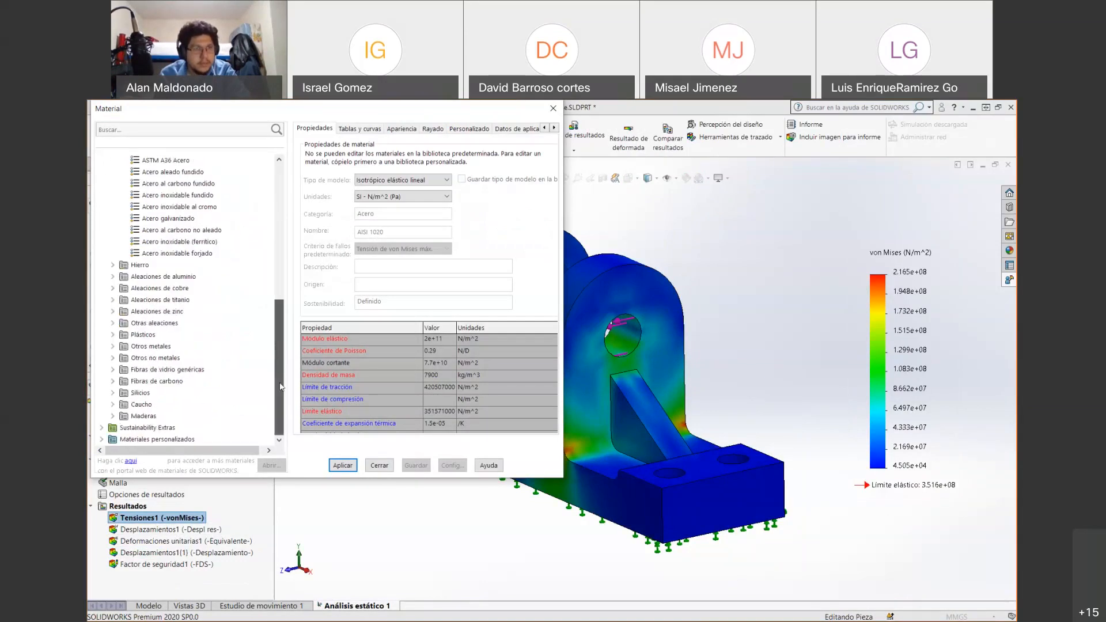
left_click(112, 335)
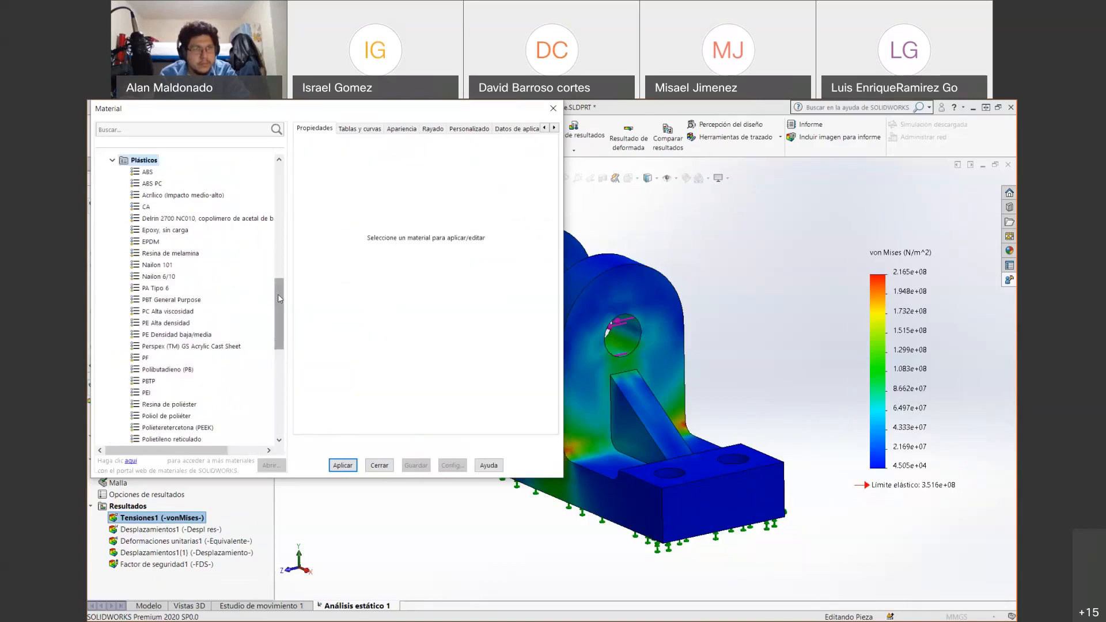
left_click_drag(277, 294, 277, 276)
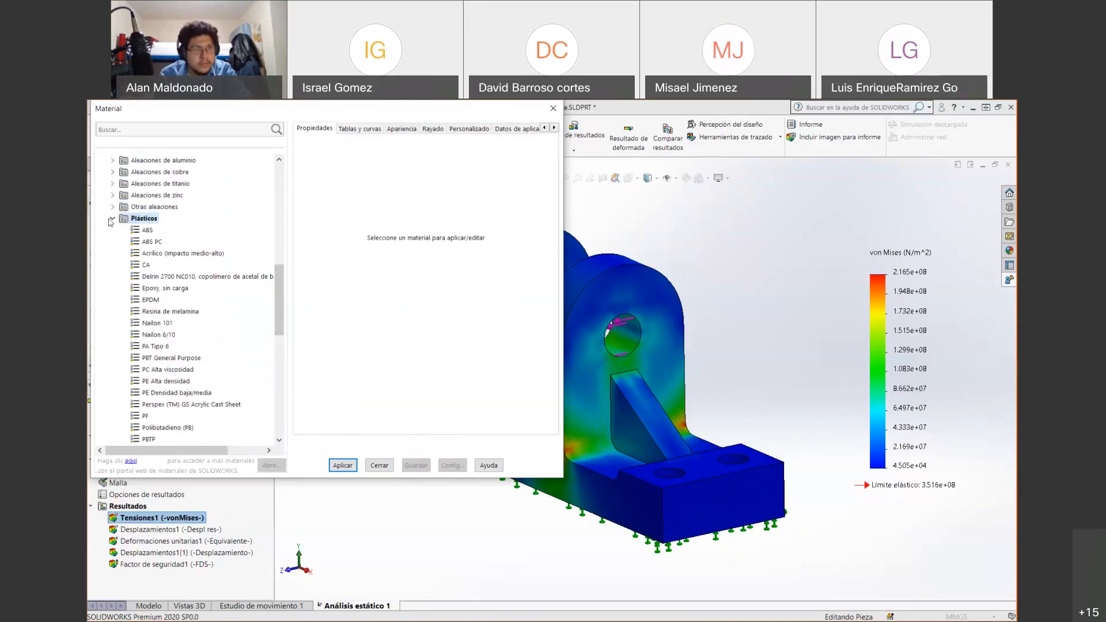
left_click(112, 218)
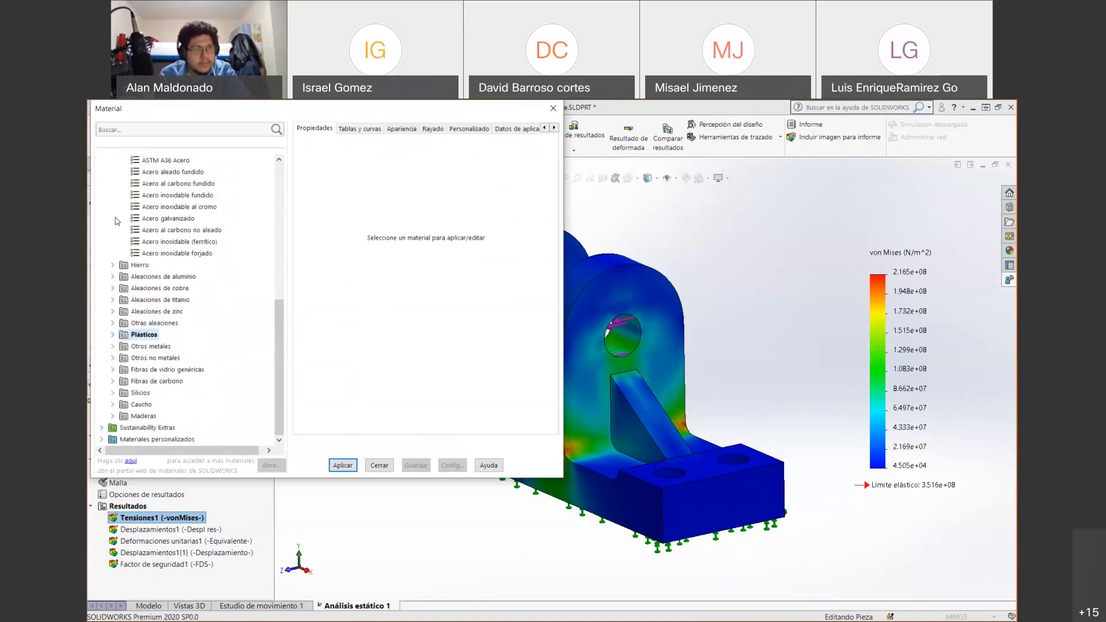
left_click(113, 346)
left_click(113, 347)
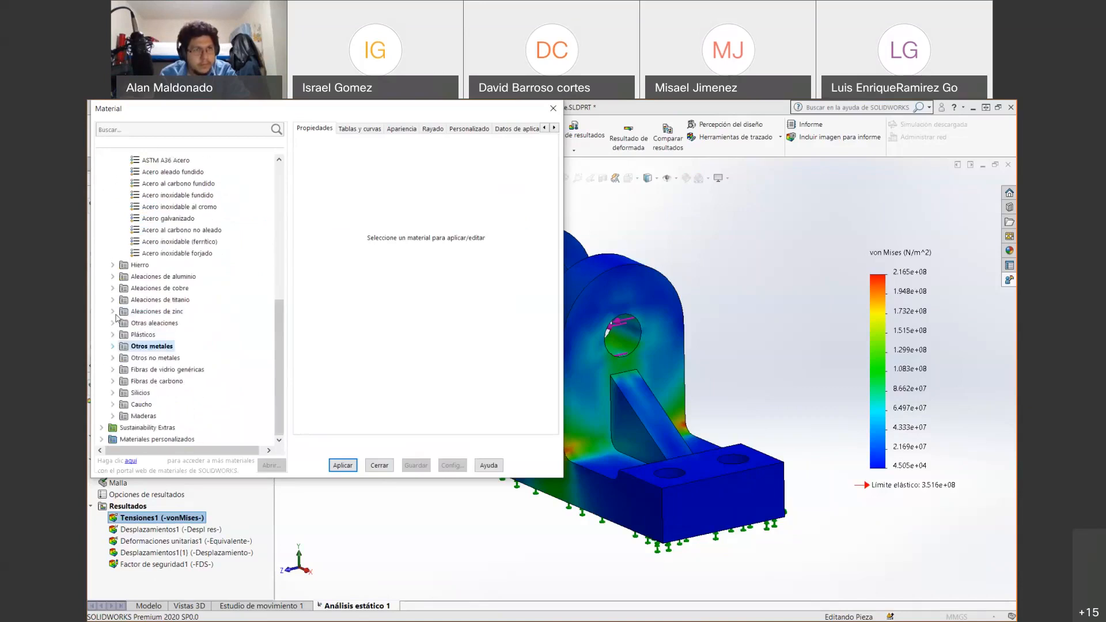
left_click(113, 358)
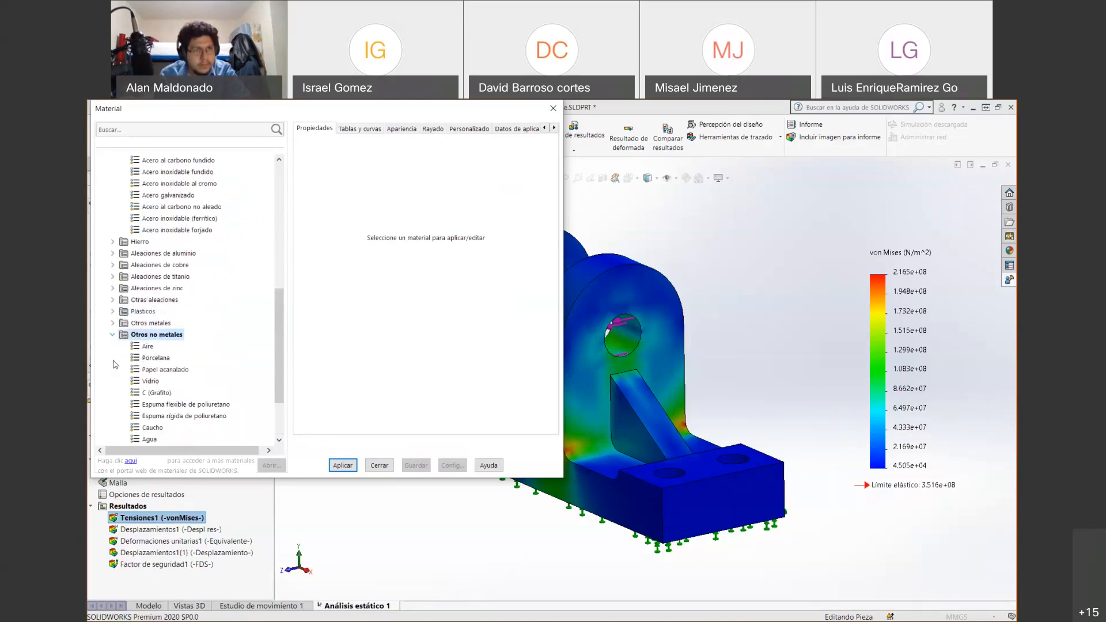
left_click(156, 358)
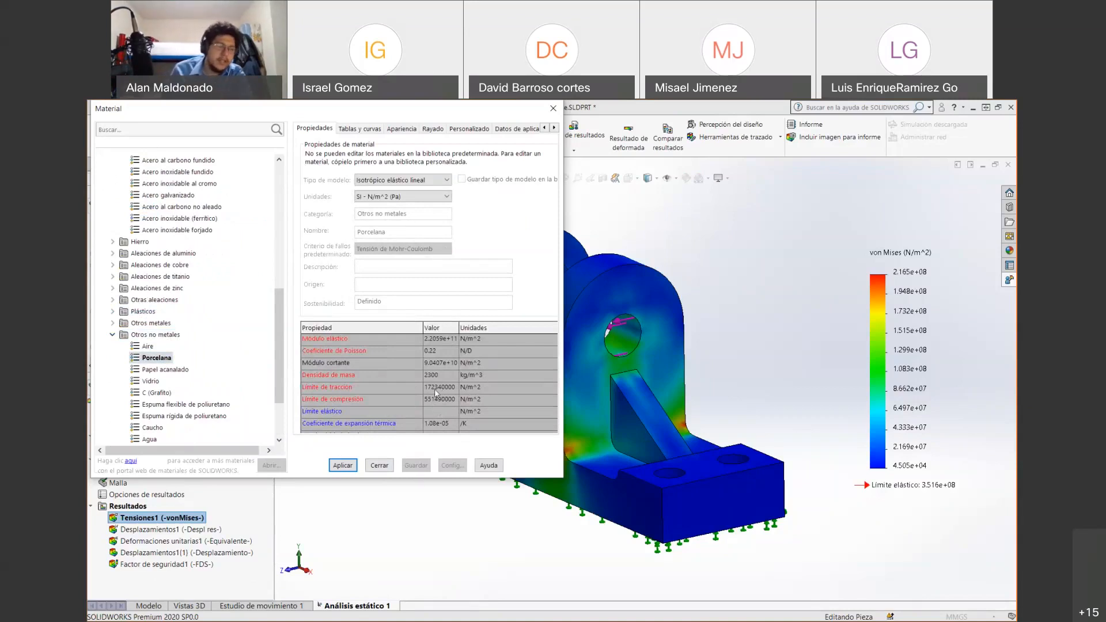
left_click(379, 466)
Review the border and contour settings of the von Mises plot and leave them without changing anything
right_click(886, 404)
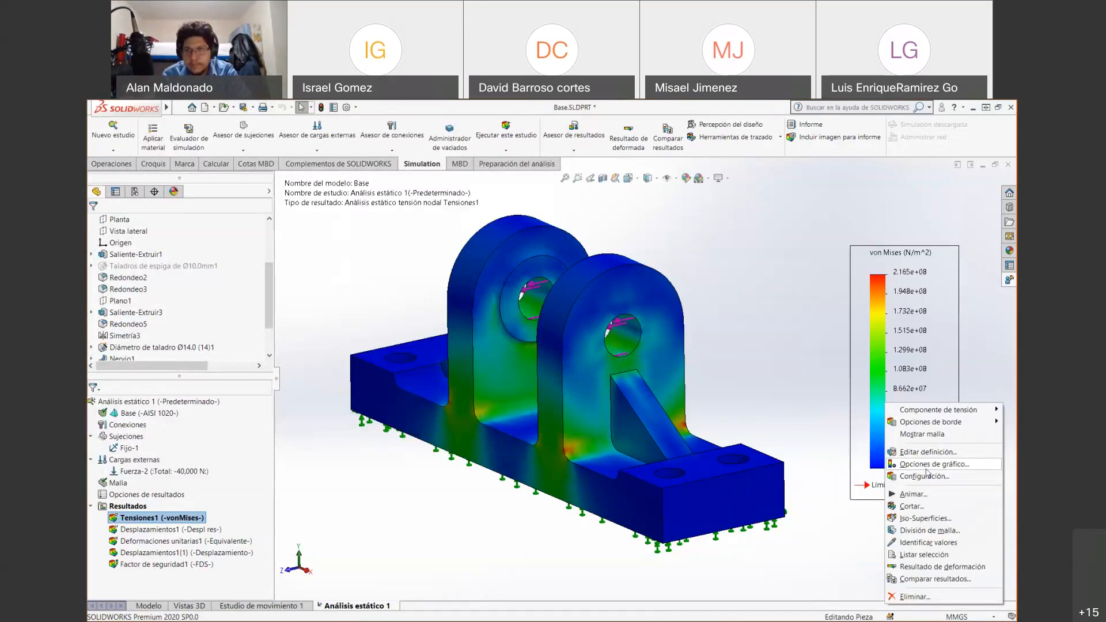
mouse_move(935, 415)
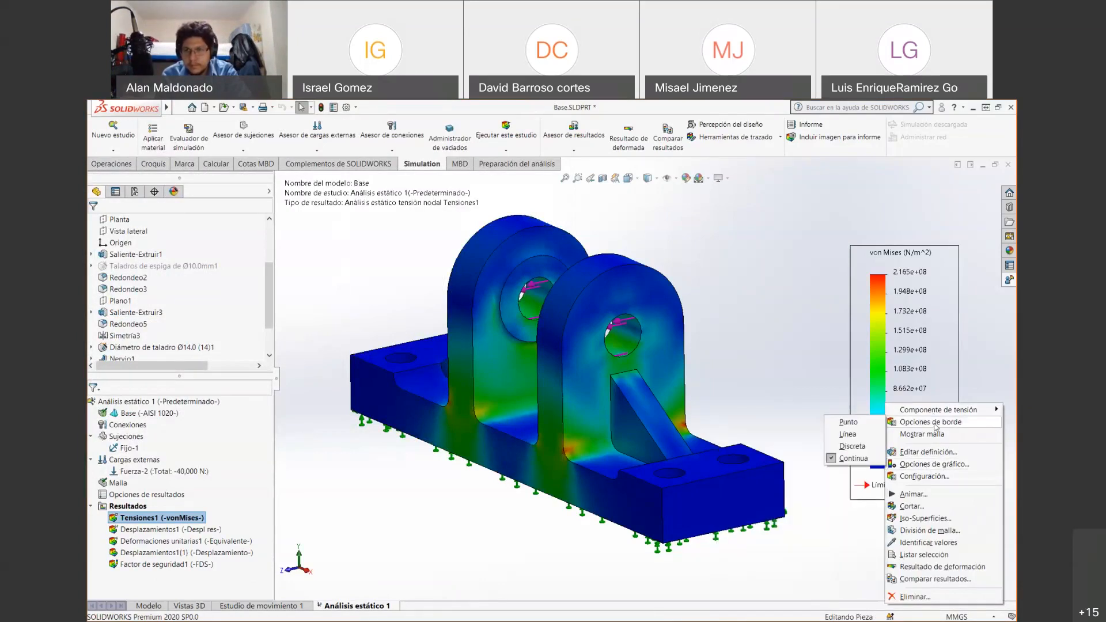
left_click(936, 435)
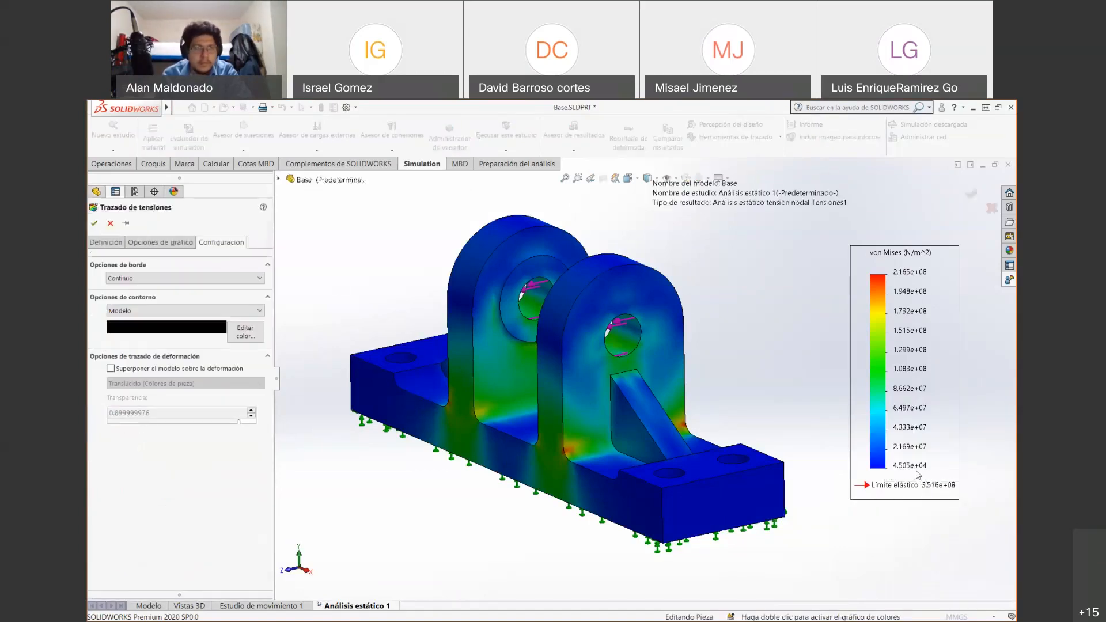
left_click(186, 280)
left_click(186, 281)
left_click(188, 315)
left_click(187, 328)
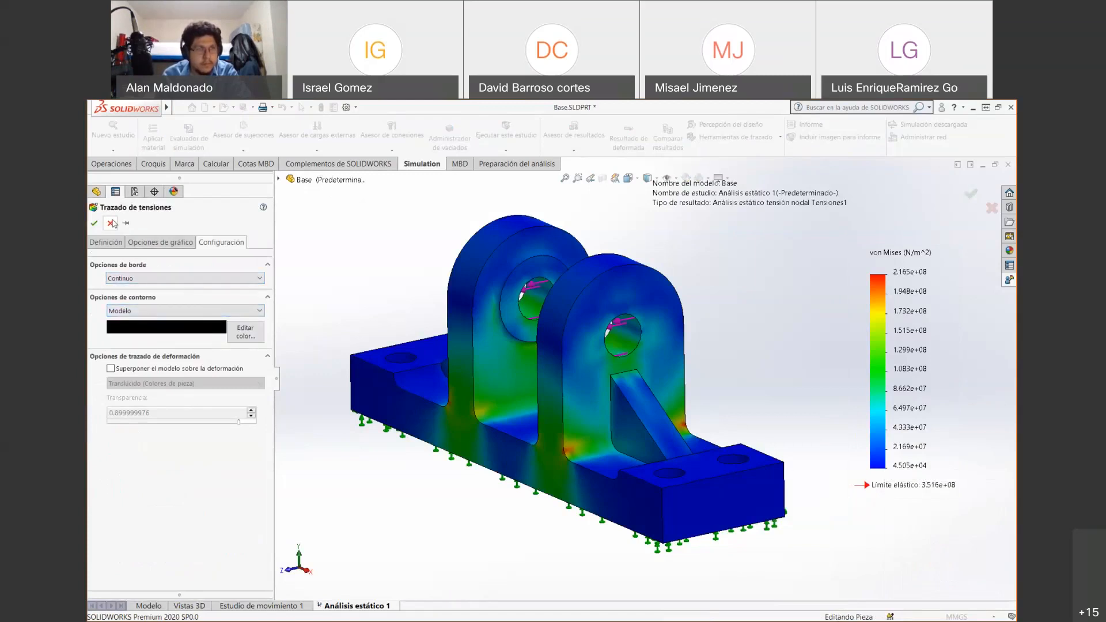
key("Escape")
Examine the highest-stress zone on the fillet at the foot of the front lug against the von Mises legend
right_click(899, 326)
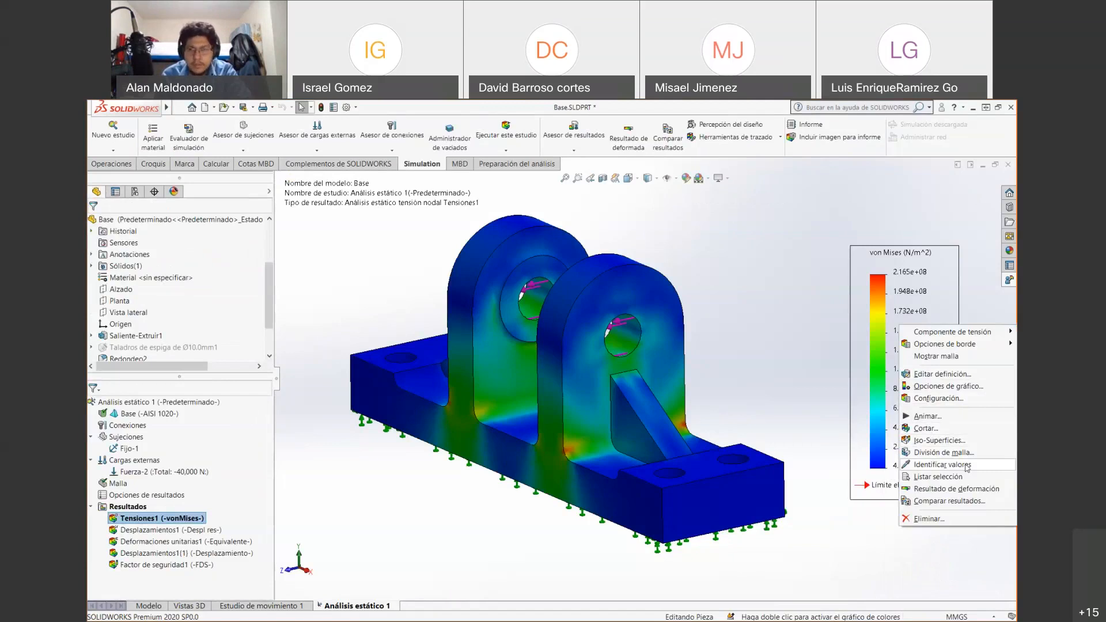
left_click(728, 560)
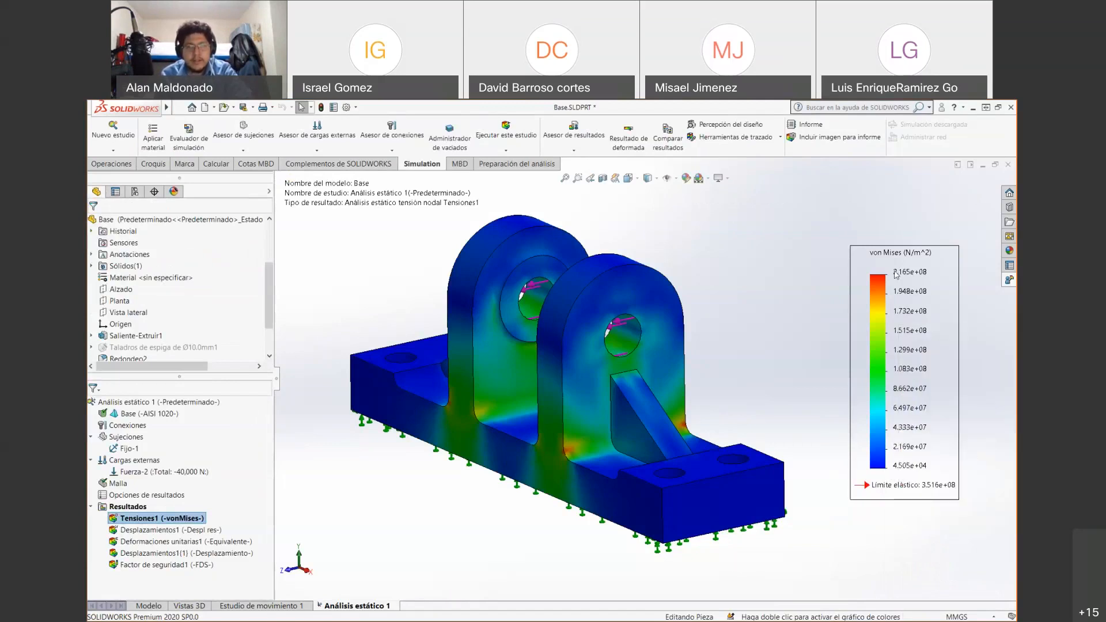
scroll(562, 458, "down", 3)
scroll(594, 404, "up", 6)
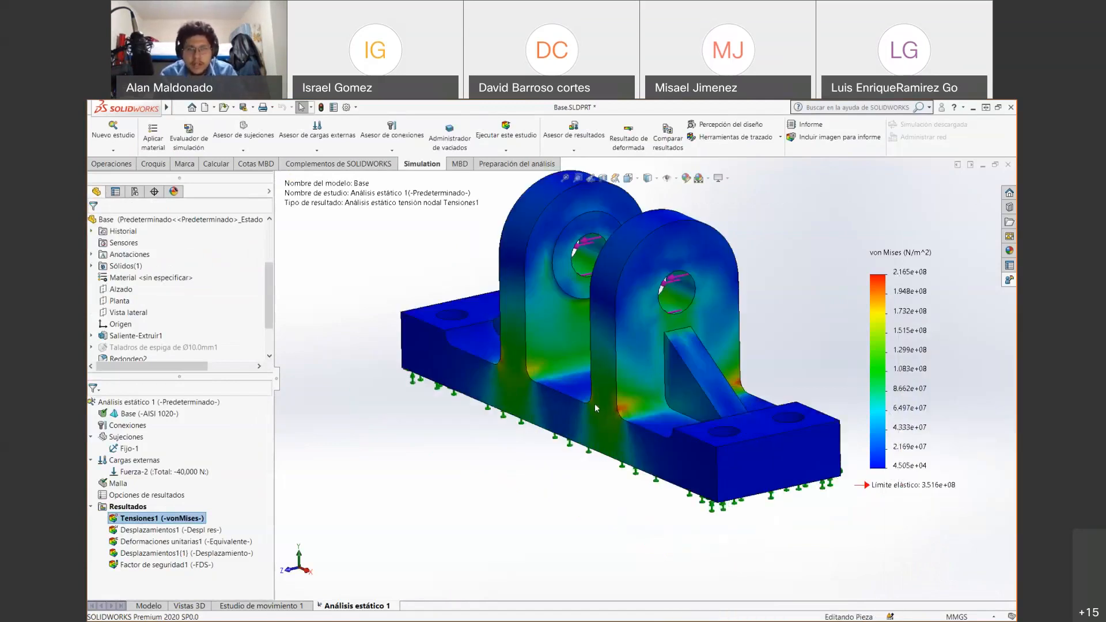
scroll(646, 407, "up", 4)
scroll(645, 402, "down", 4)
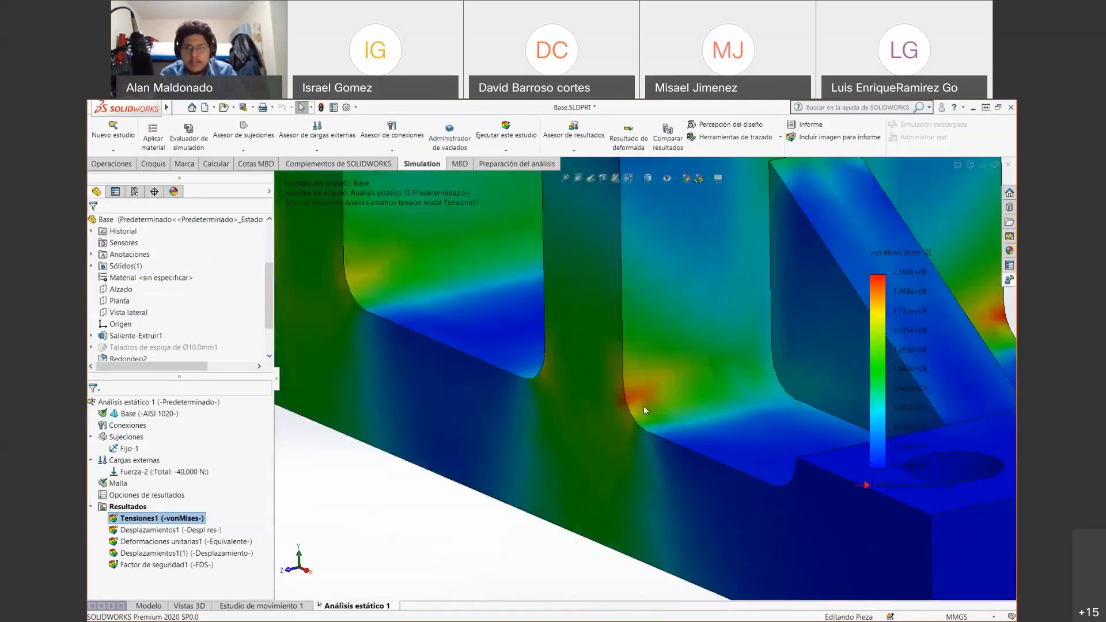
key("f")
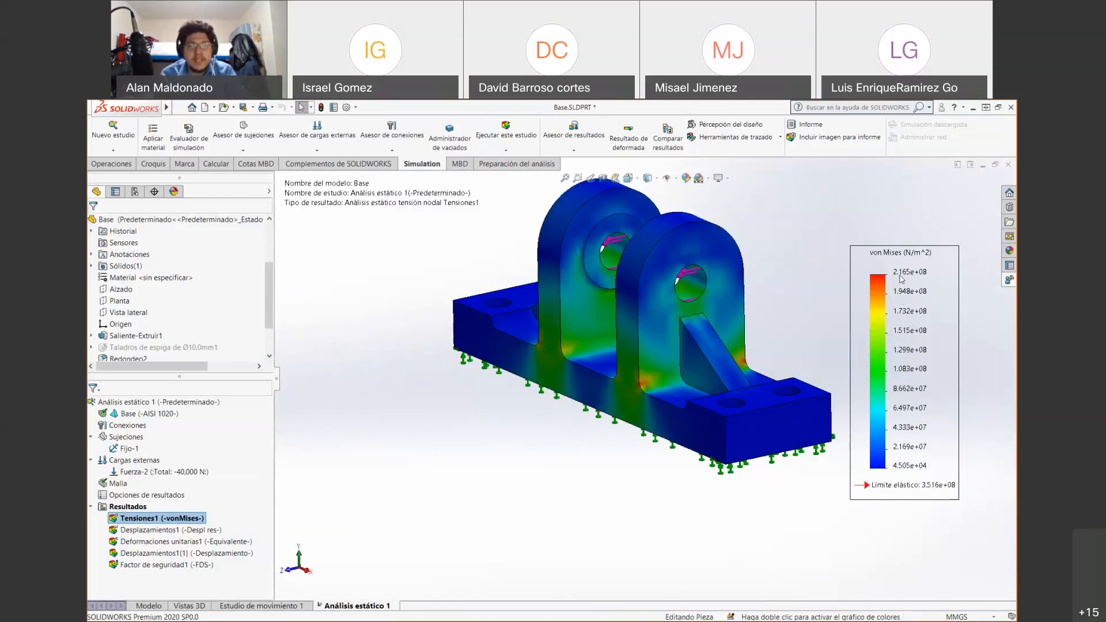
scroll(655, 376, "down", 5)
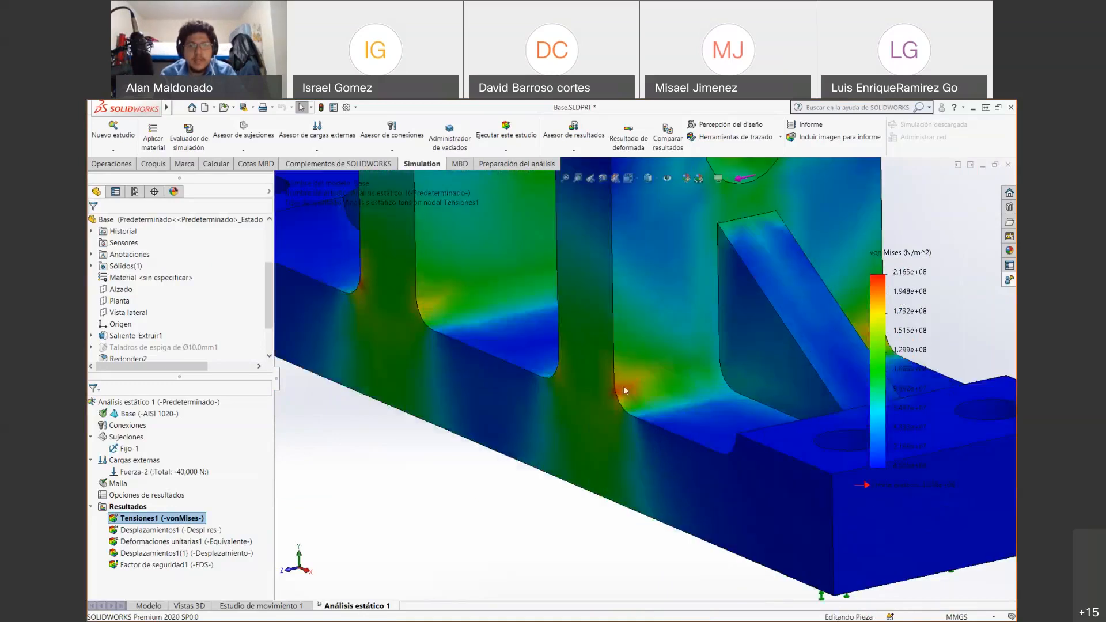
scroll(629, 390, "up", 5)
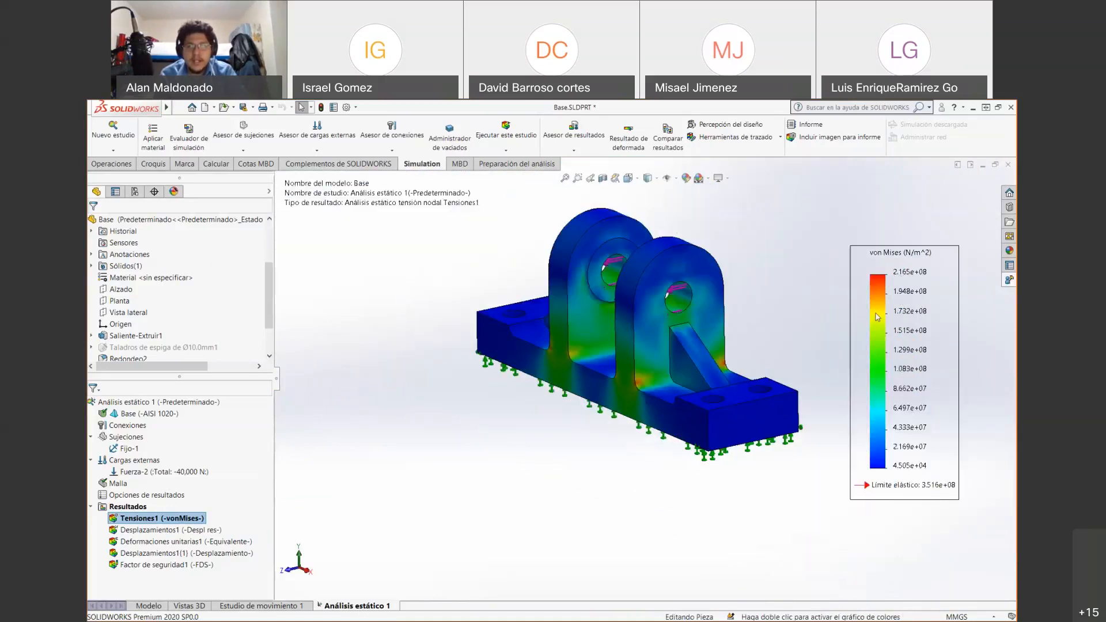
Probe the von Mises stress at three locations around the front lug's base fillet, and close the probe without saving it
right_click(880, 314)
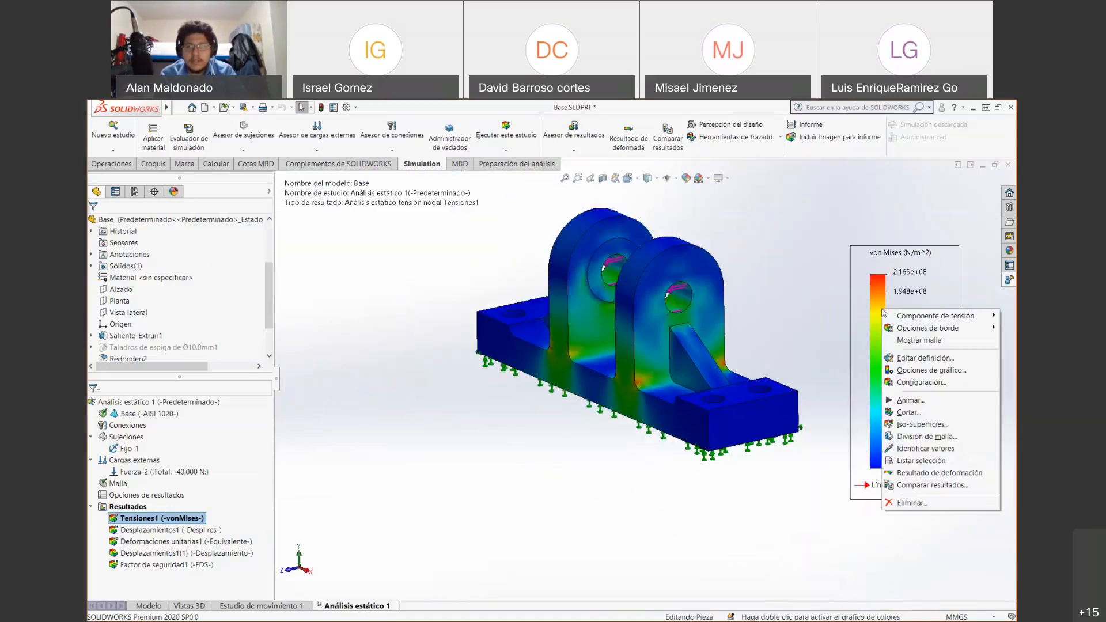
left_click(926, 449)
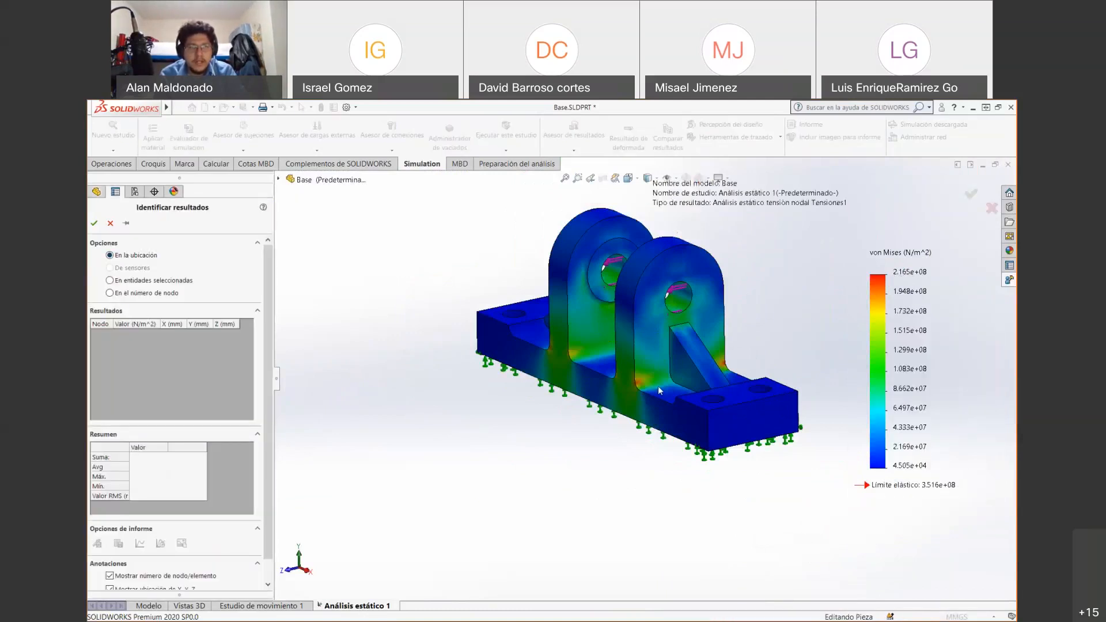
scroll(658, 386, "down", 8)
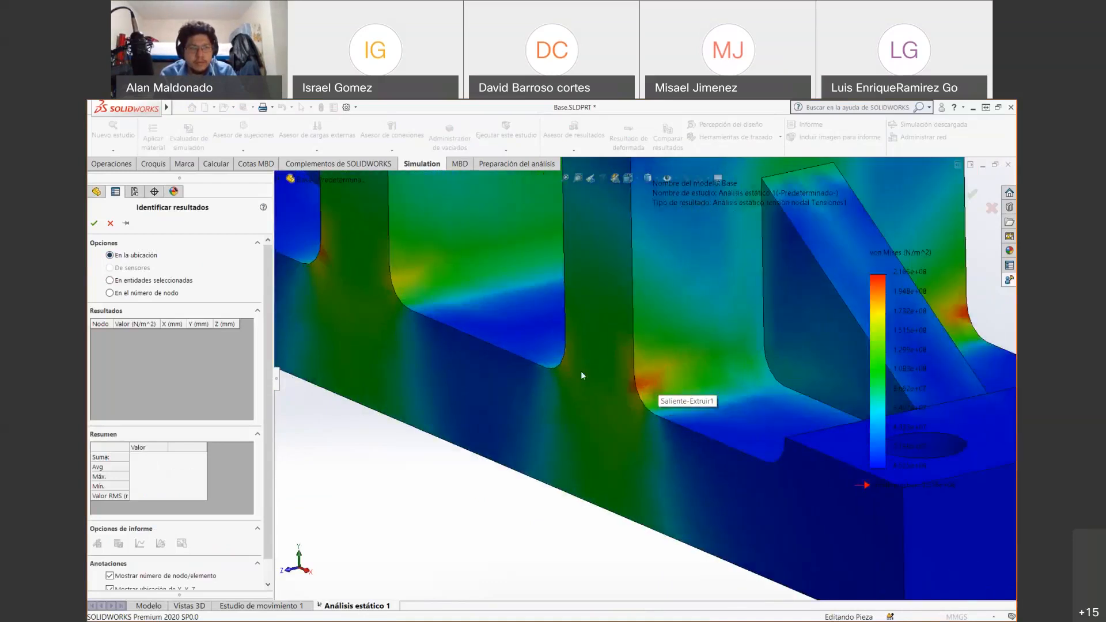
scroll(581, 375, "down", 3)
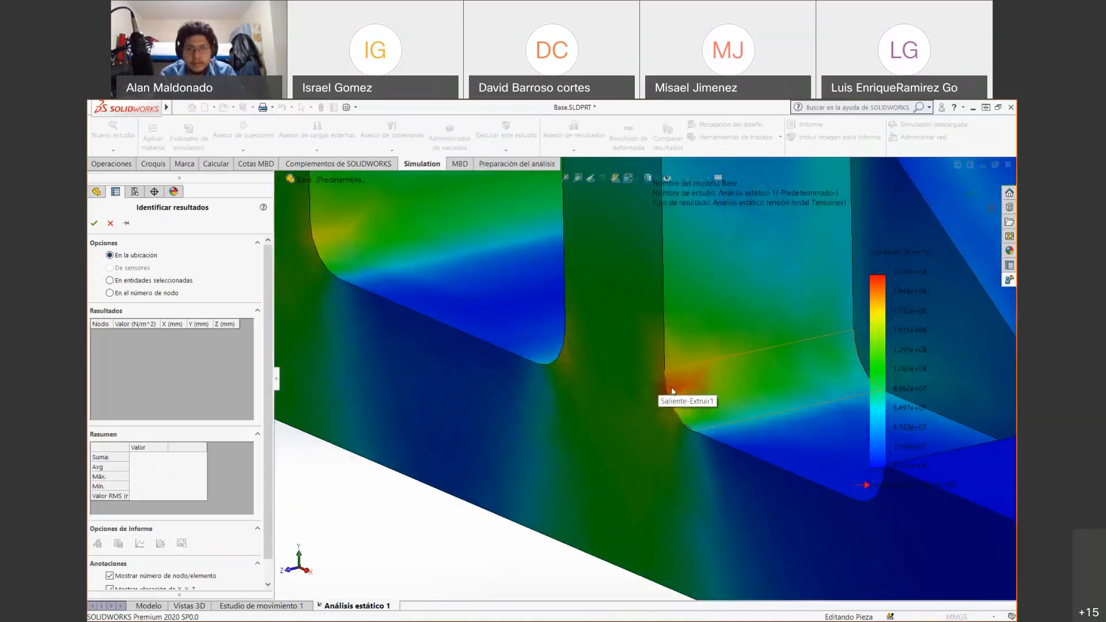
left_click(668, 390)
left_click_drag(665, 453, 423, 469)
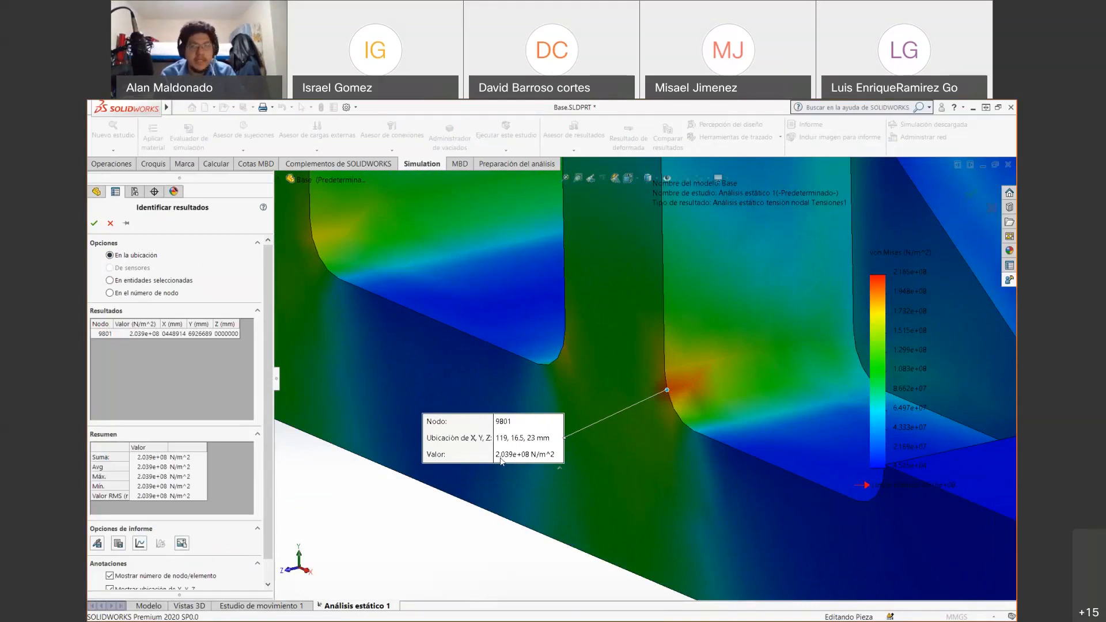
left_click(699, 381)
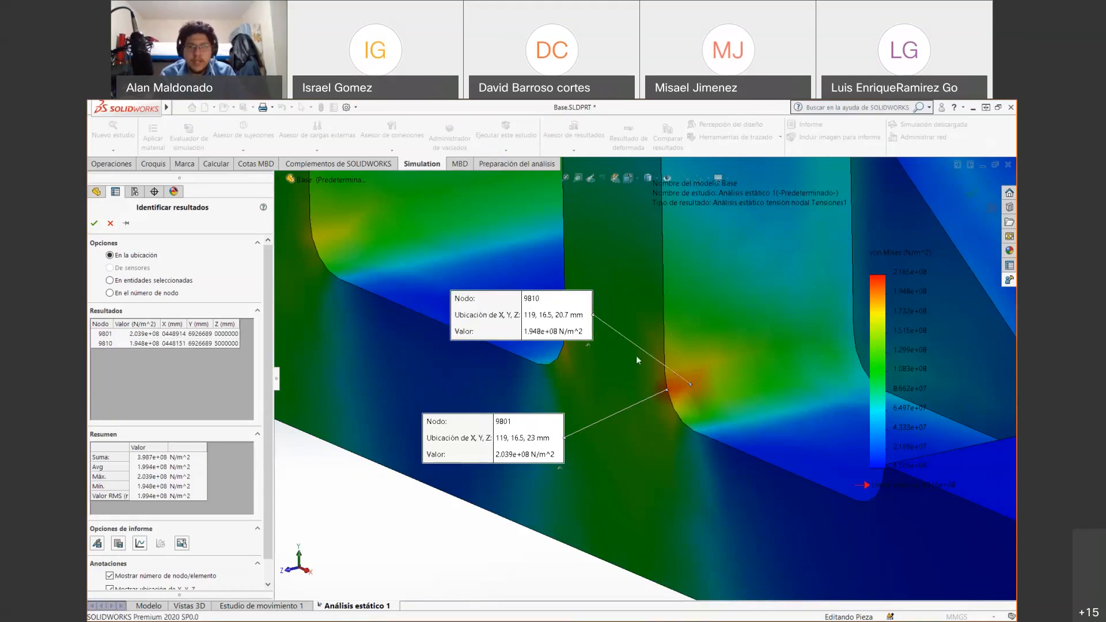
left_click(648, 385)
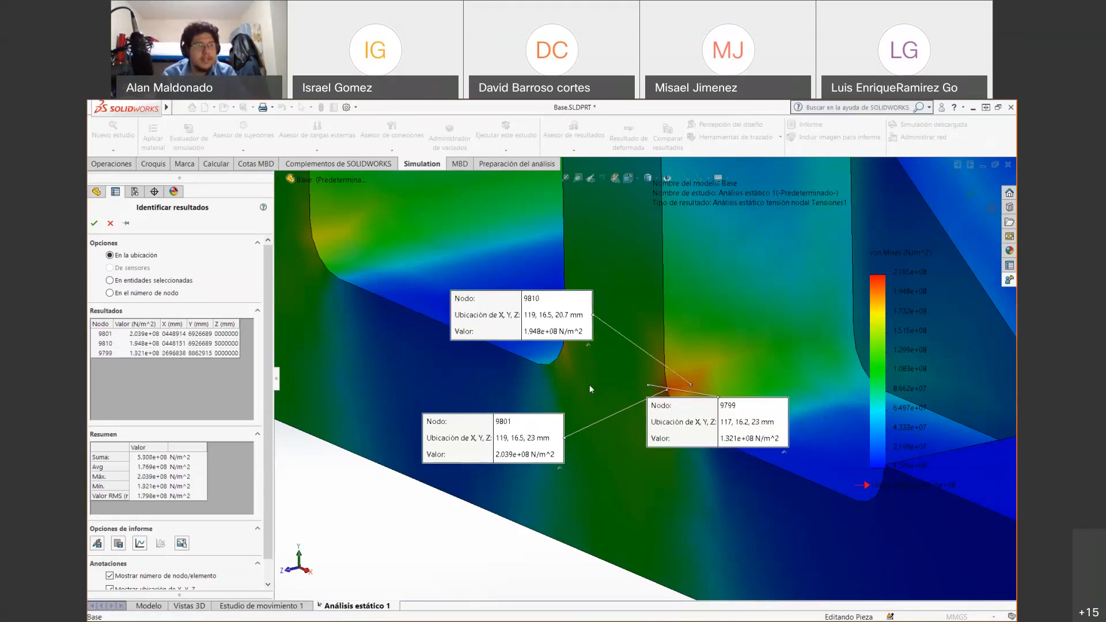
left_click(110, 223)
Show the resultant displacement plot Desplazamientos1 for the whole AISI 1020 part
scroll(796, 396, "up", 5)
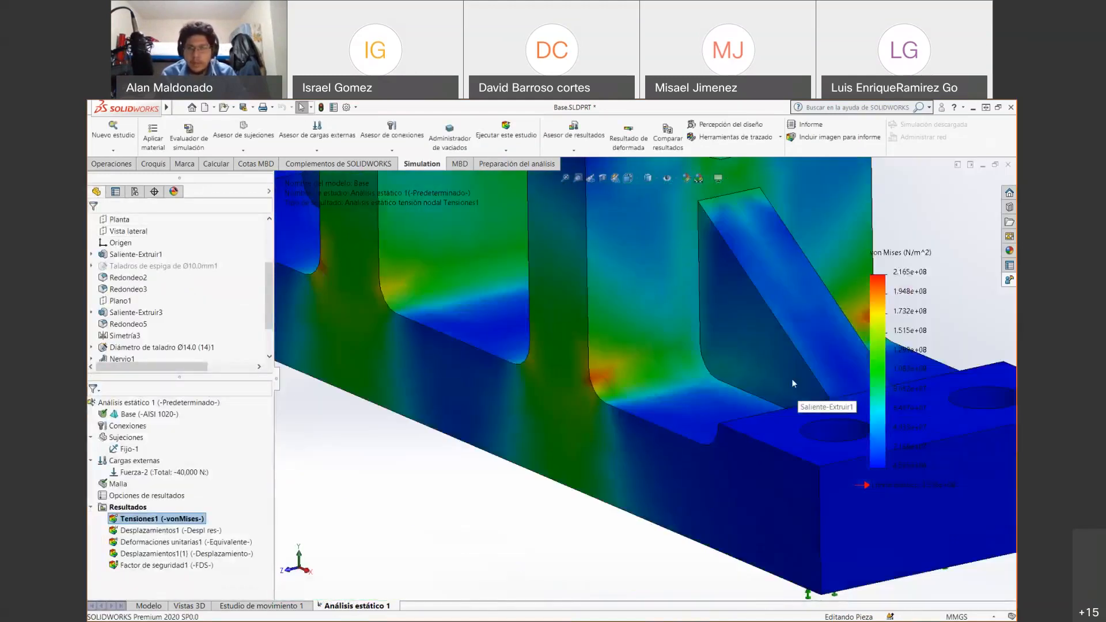
scroll(793, 384, "up", 6)
middle_click_drag(786, 334, 763, 369)
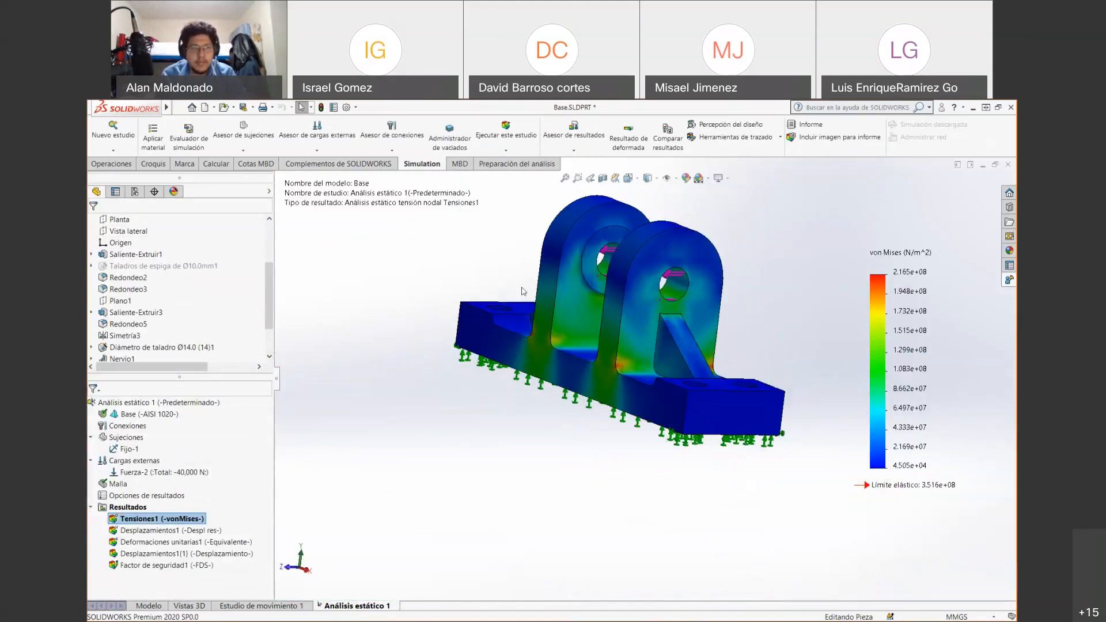
left_click(160, 531)
right_click(164, 531)
key("Escape")
double_click(169, 531)
Open the definition of Desplazamientos1 and review the available displacement and reaction force components, keeping URES: Desplazamientos resultantes
right_click(169, 531)
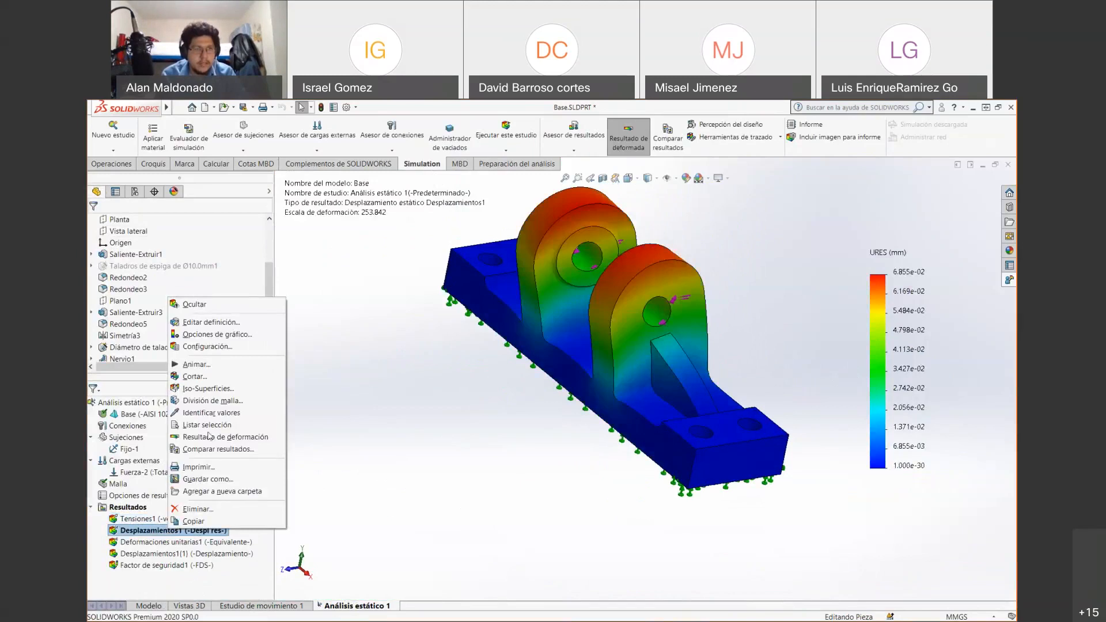
left_click(209, 322)
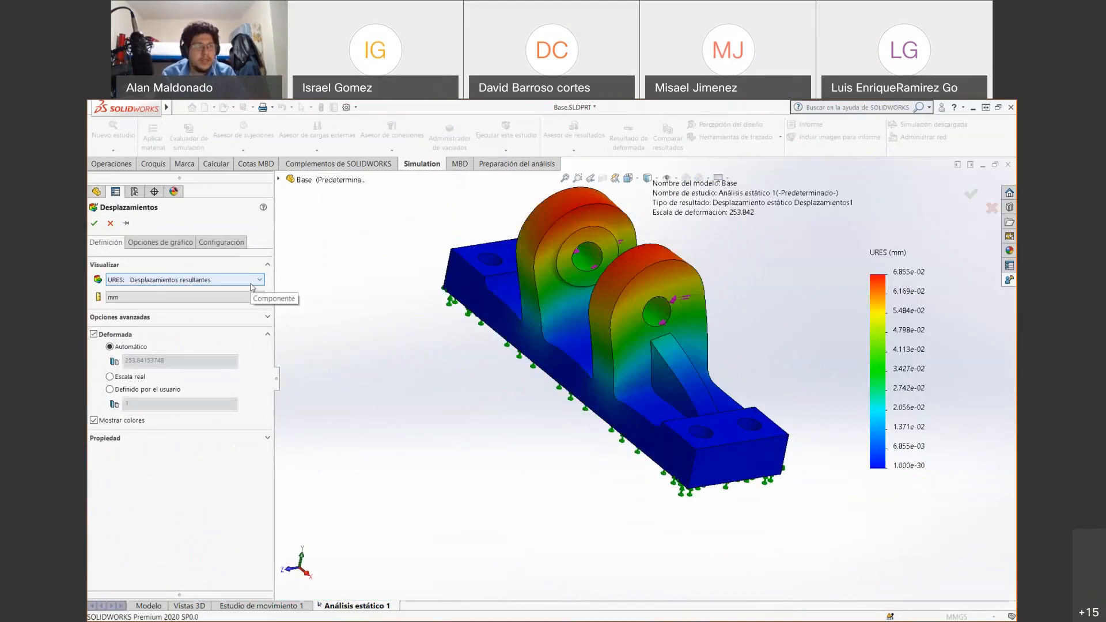
left_click(252, 284)
left_click(252, 285)
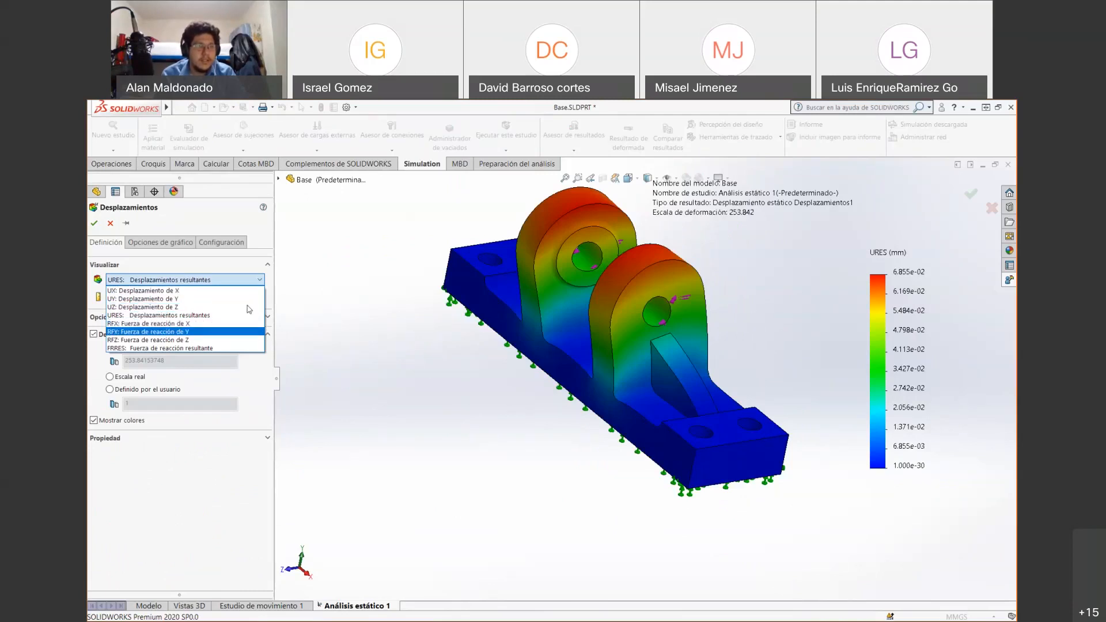
left_click(248, 272)
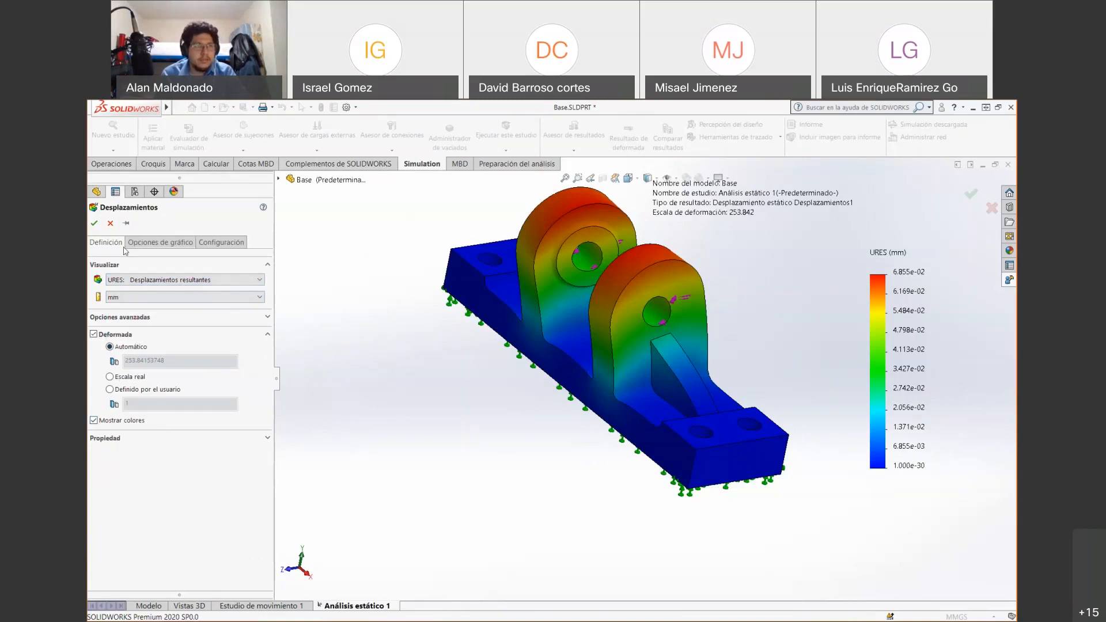
Try the minimum and maximum annotations on the Desplazamientos1 plot, and close its settings without keeping any change
left_click(160, 243)
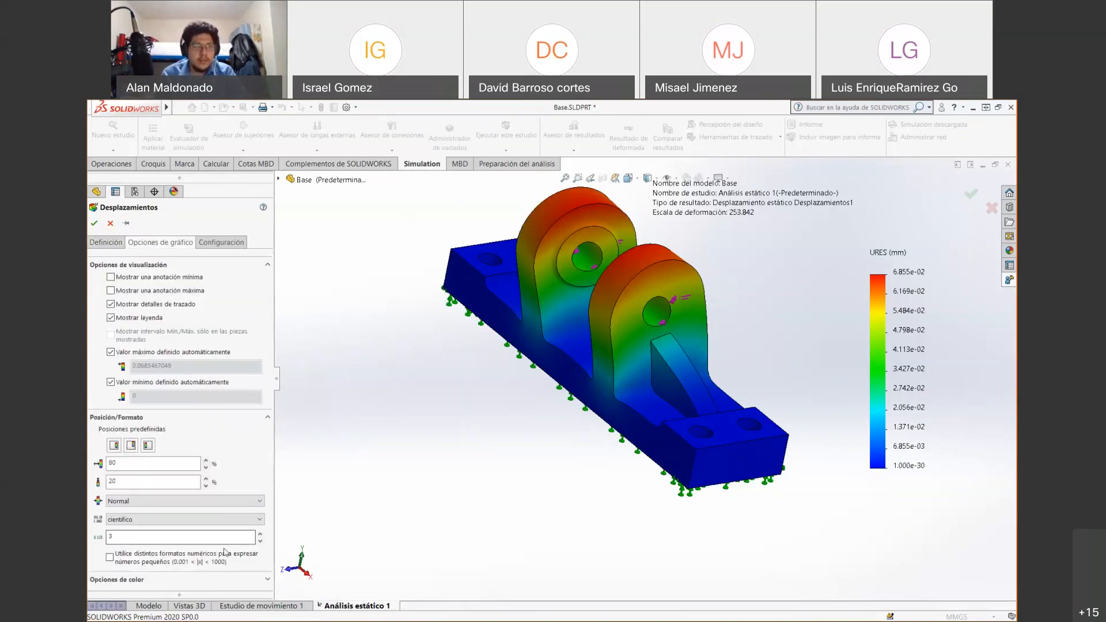
left_click(162, 283)
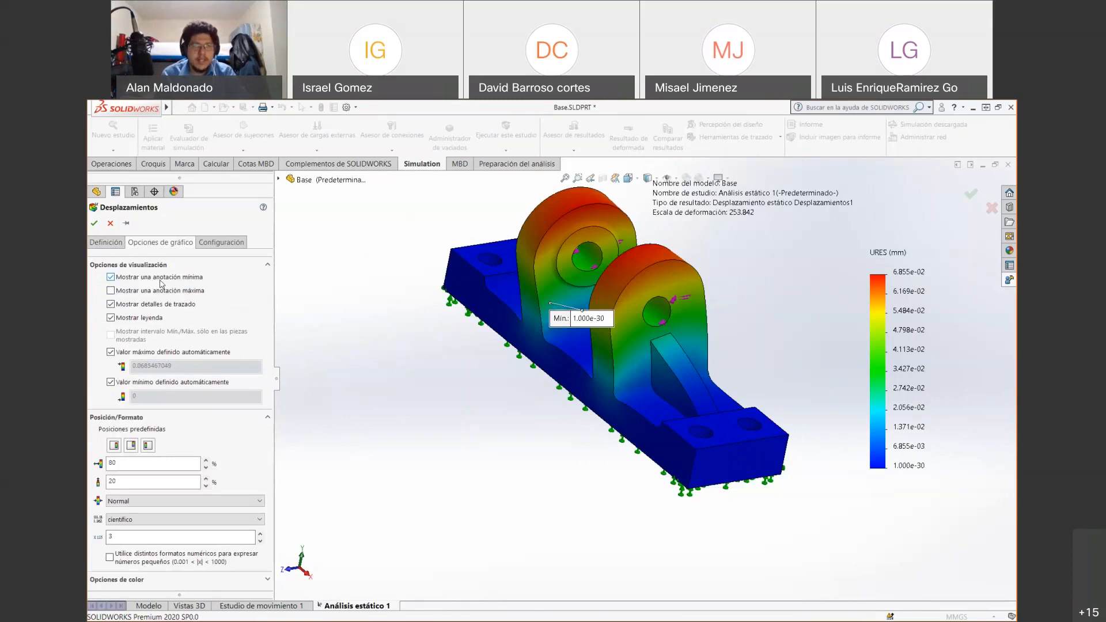
left_click(162, 281)
left_click(142, 293)
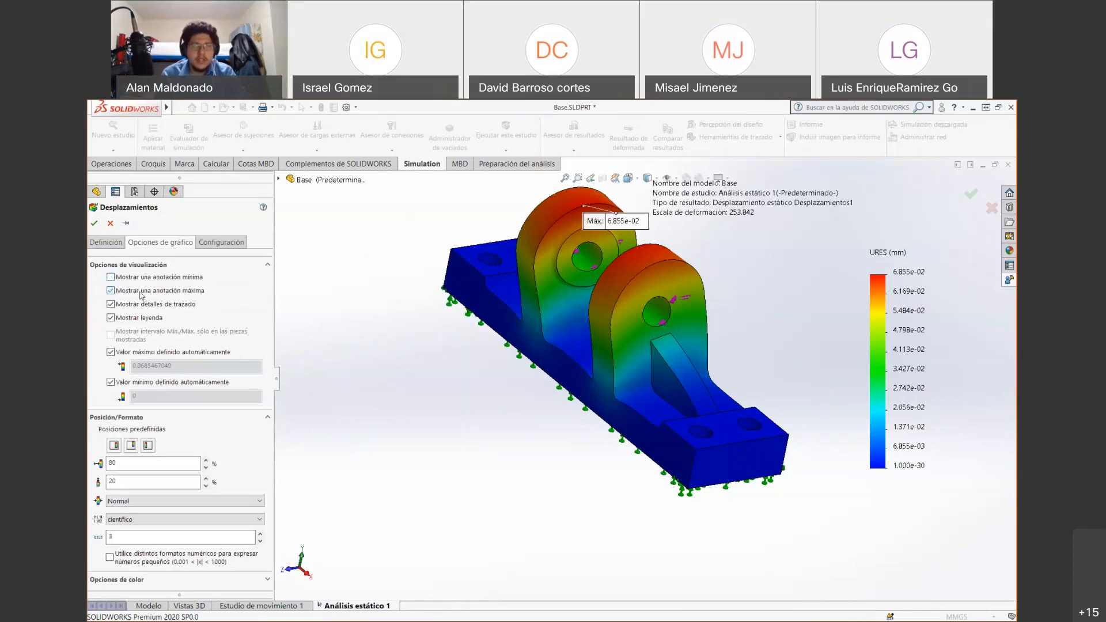
left_click(141, 296)
left_click(222, 242)
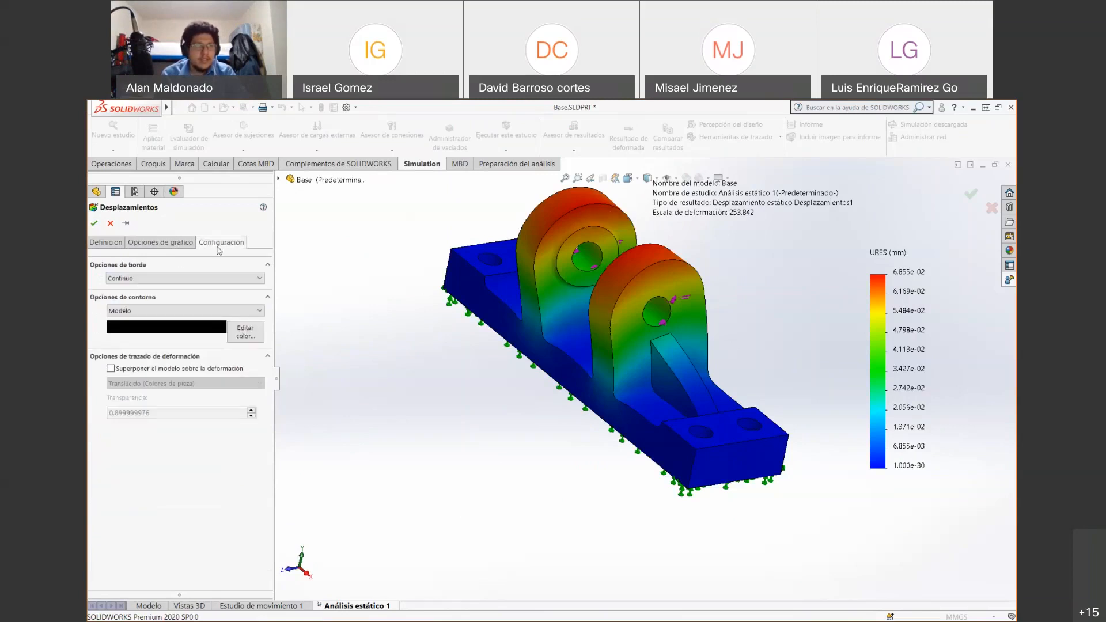
key("Escape")
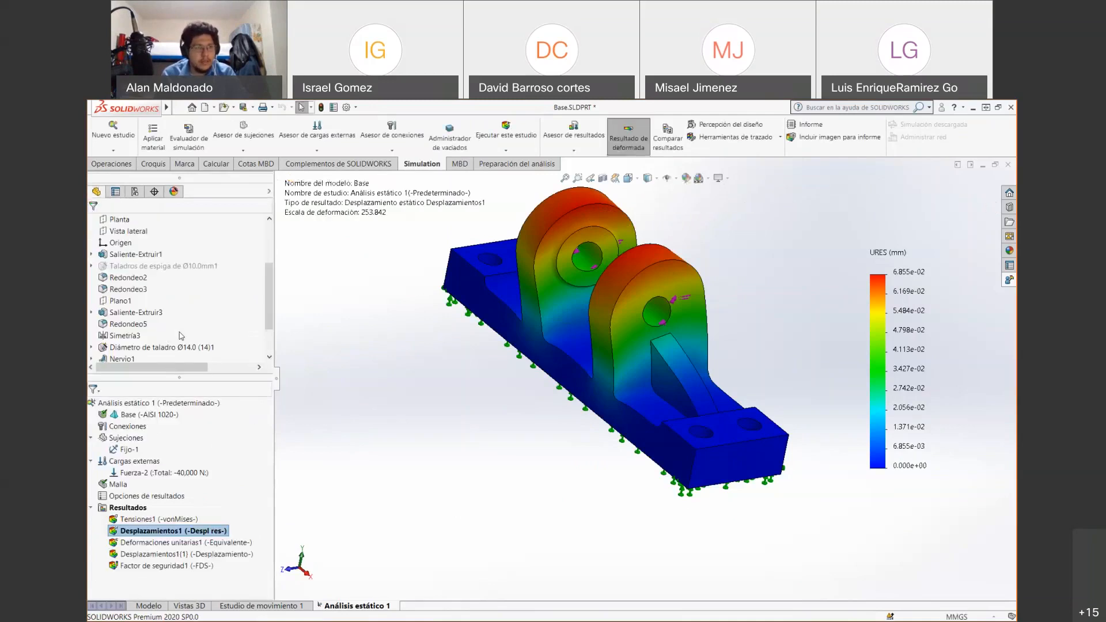
Edit the definition of the safety factor plot Factor de seguridad1 to remove the upper limit for the safety factor
left_click(171, 544)
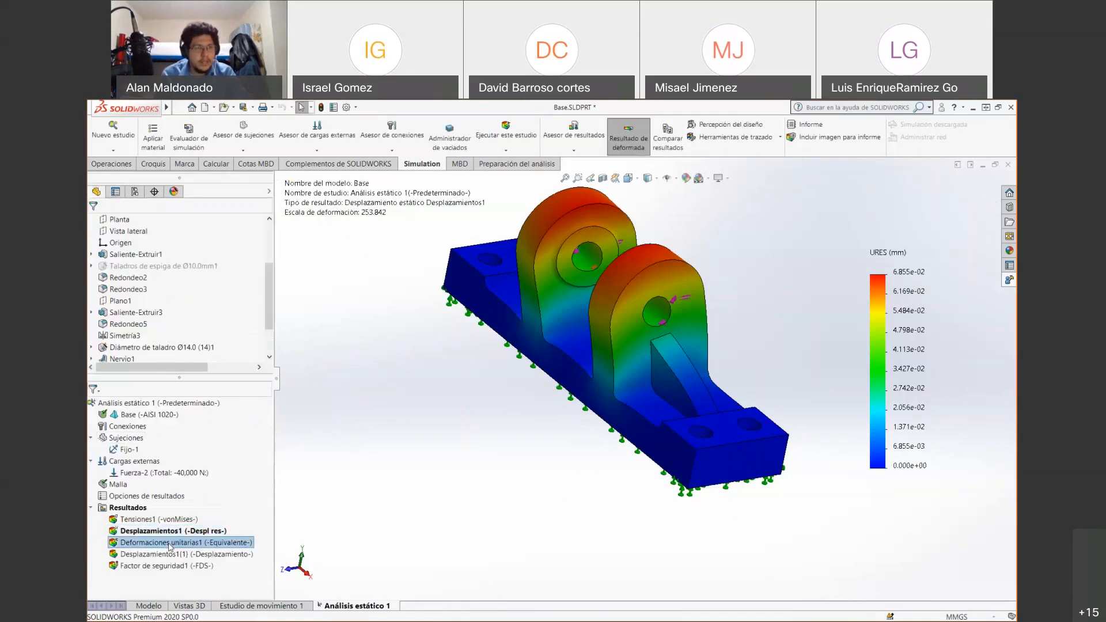
right_click(165, 567)
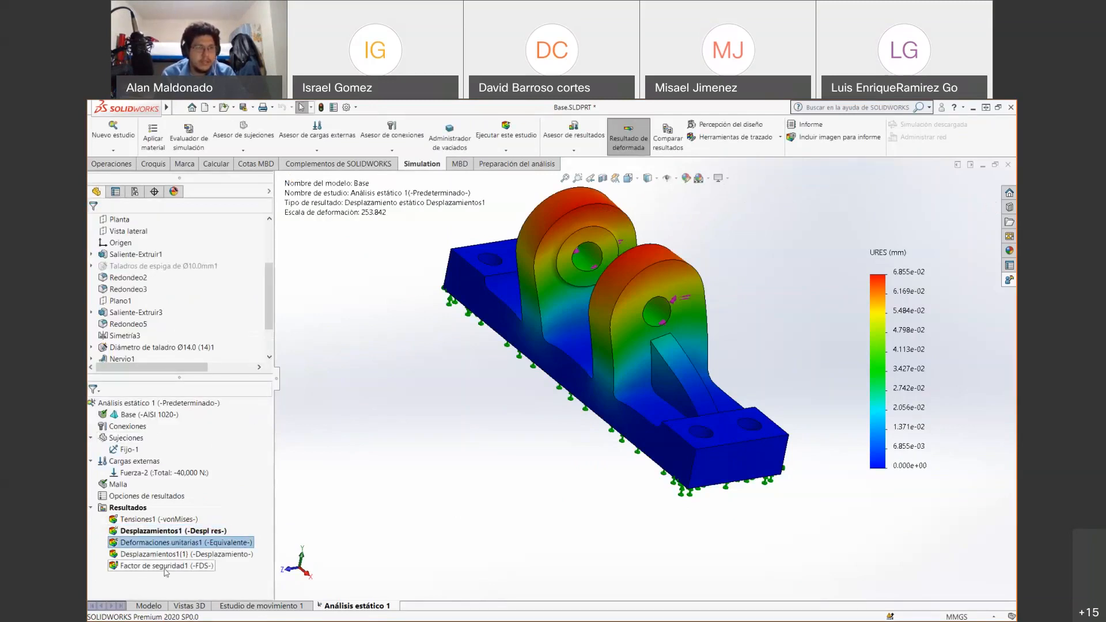
left_click(199, 507)
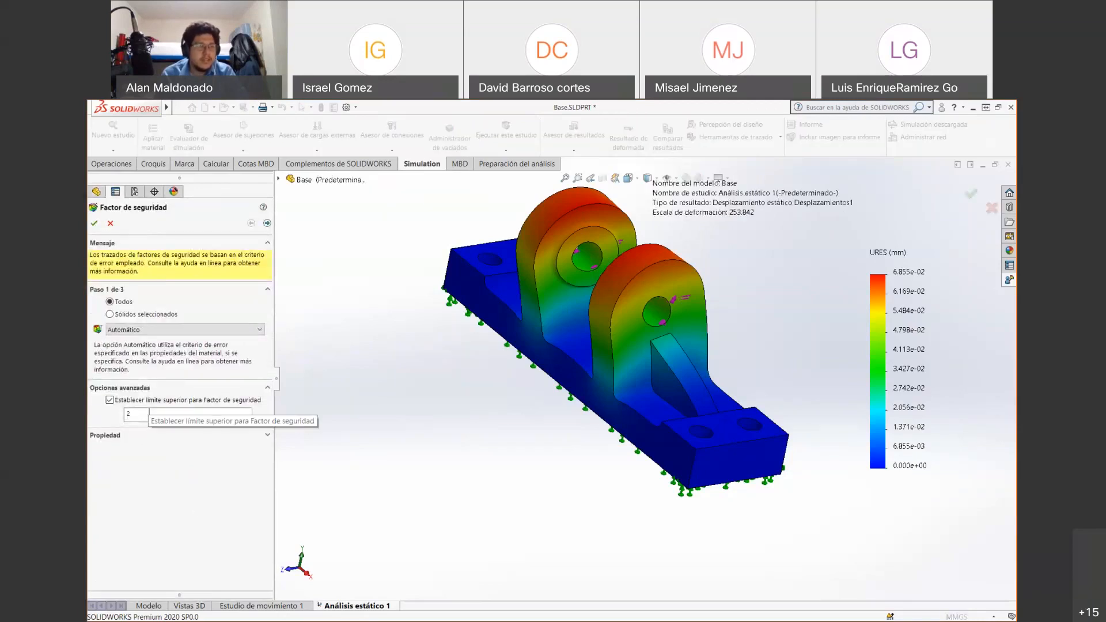
left_click(110, 400)
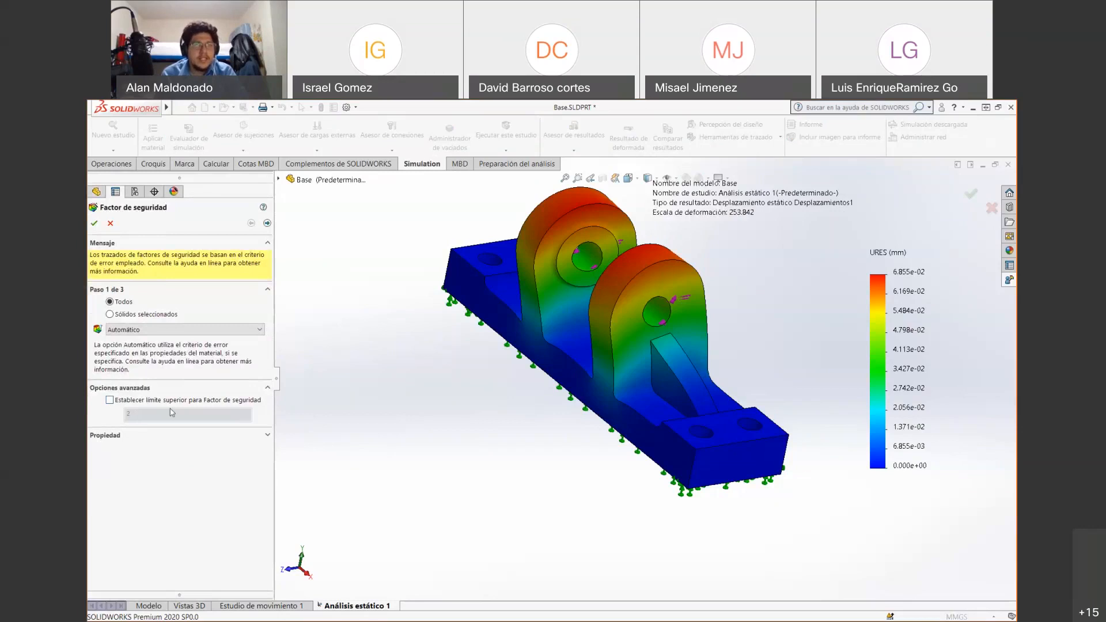
left_click(94, 224)
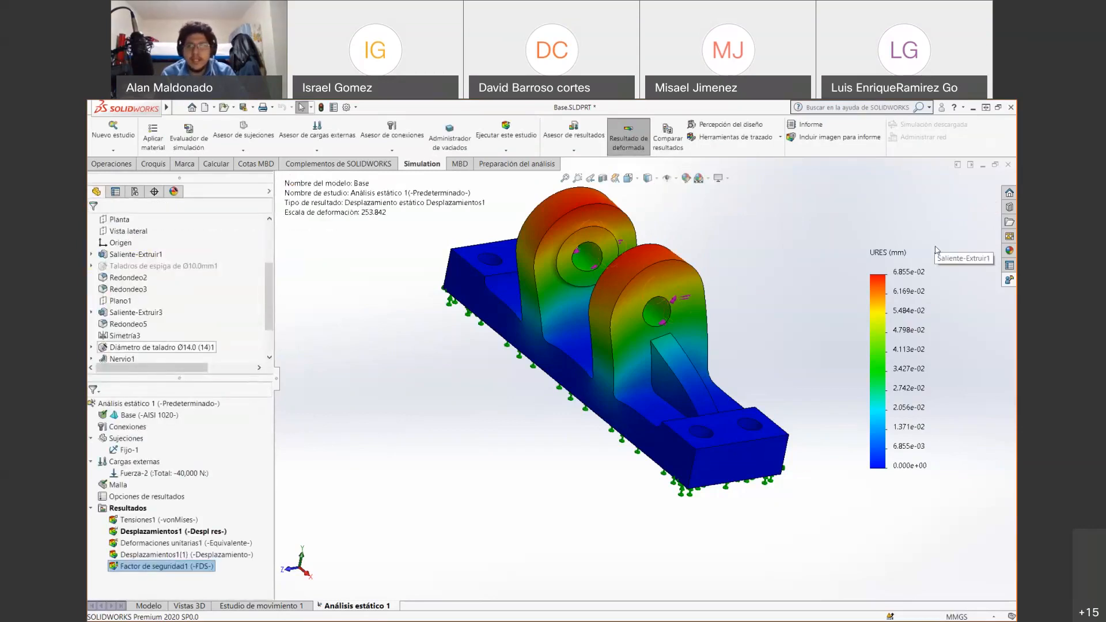
Show the Factor de seguridad1 plot and examine the safety factor distribution over the whole bracket
right_click(170, 570)
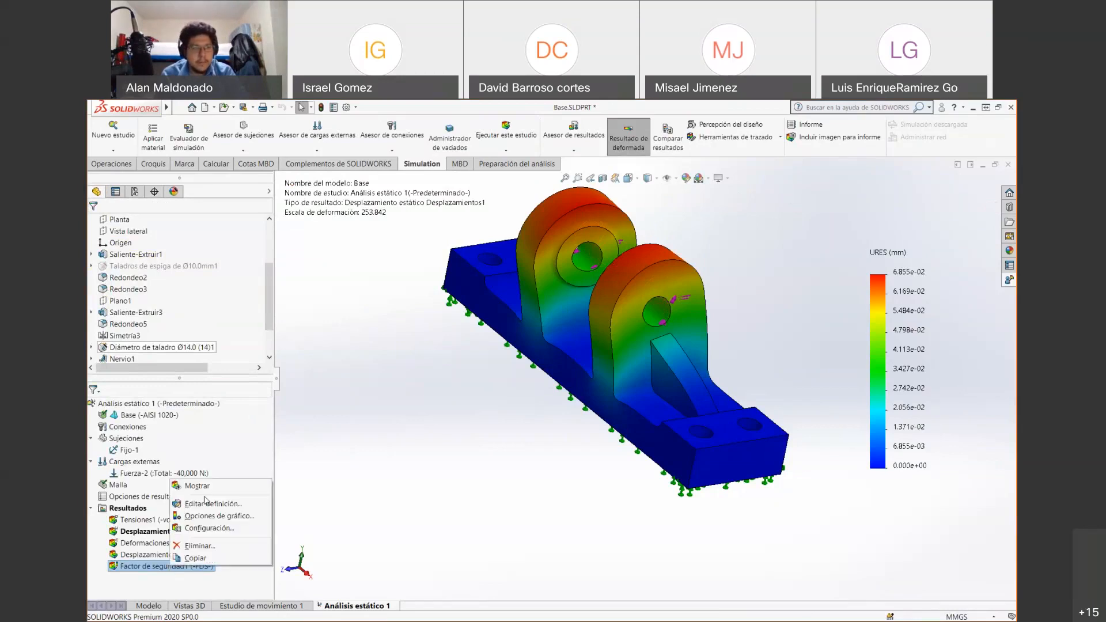
left_click(237, 487)
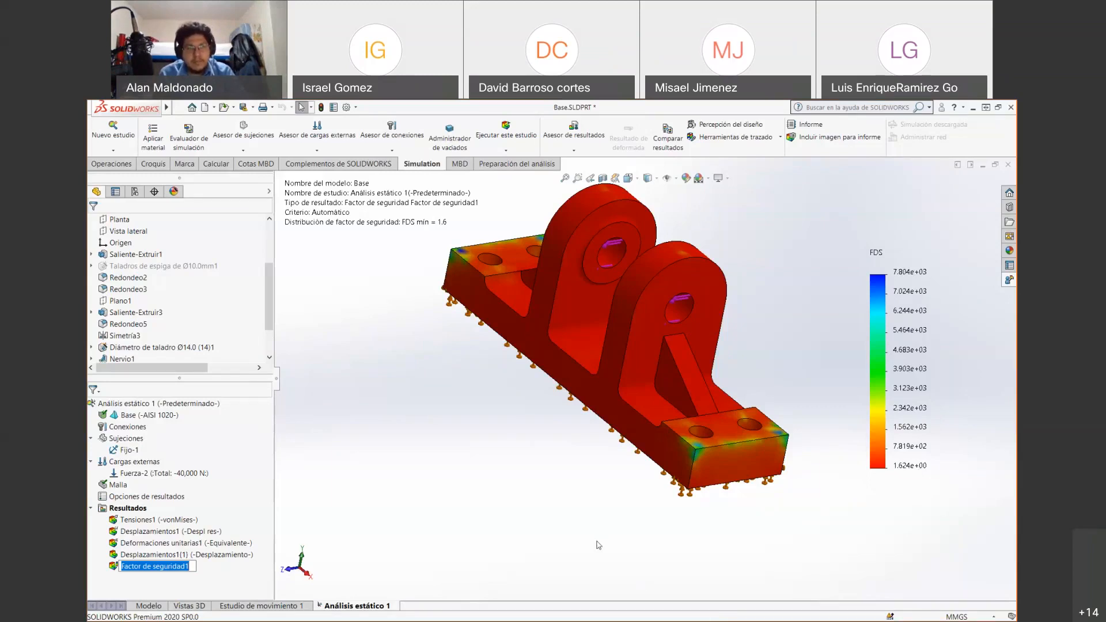
left_click(243, 511)
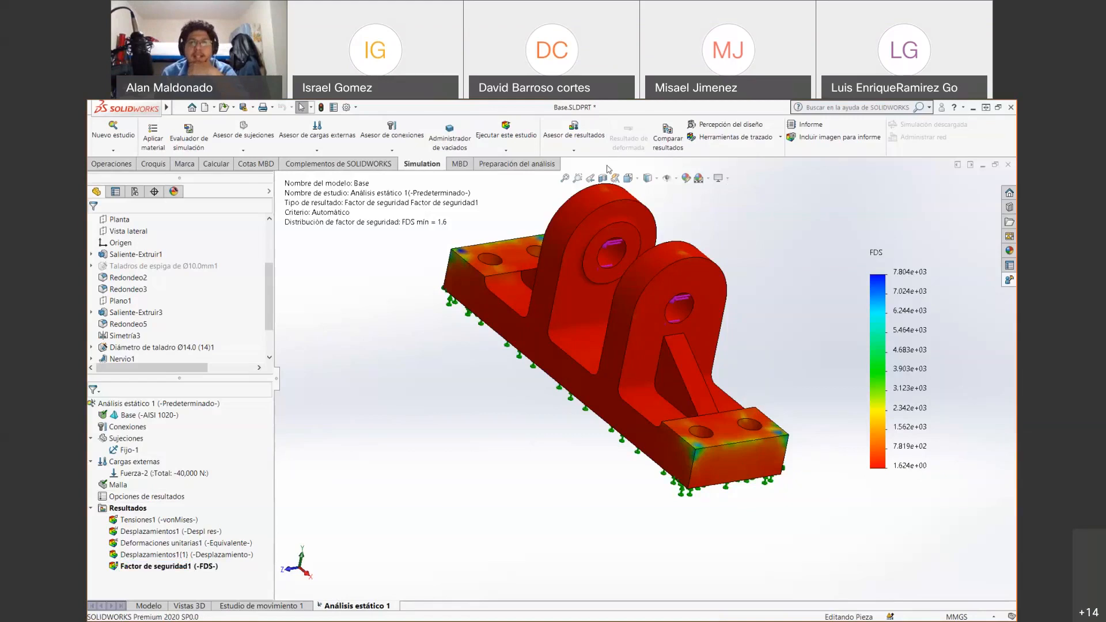
scroll(657, 363, "down", 2)
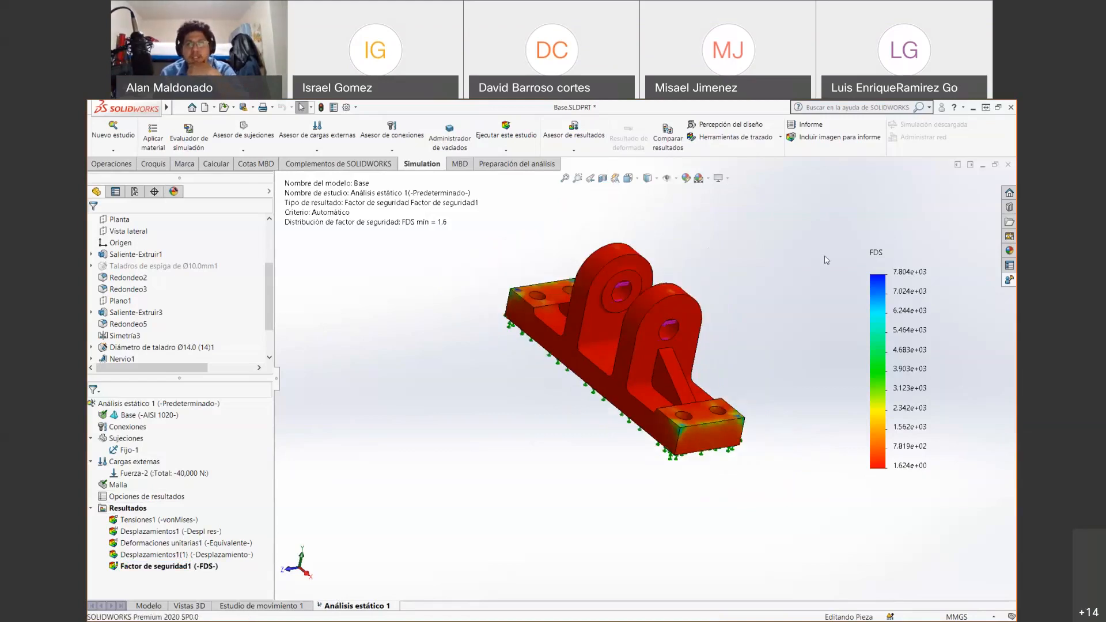
scroll(826, 260, "up", 2)
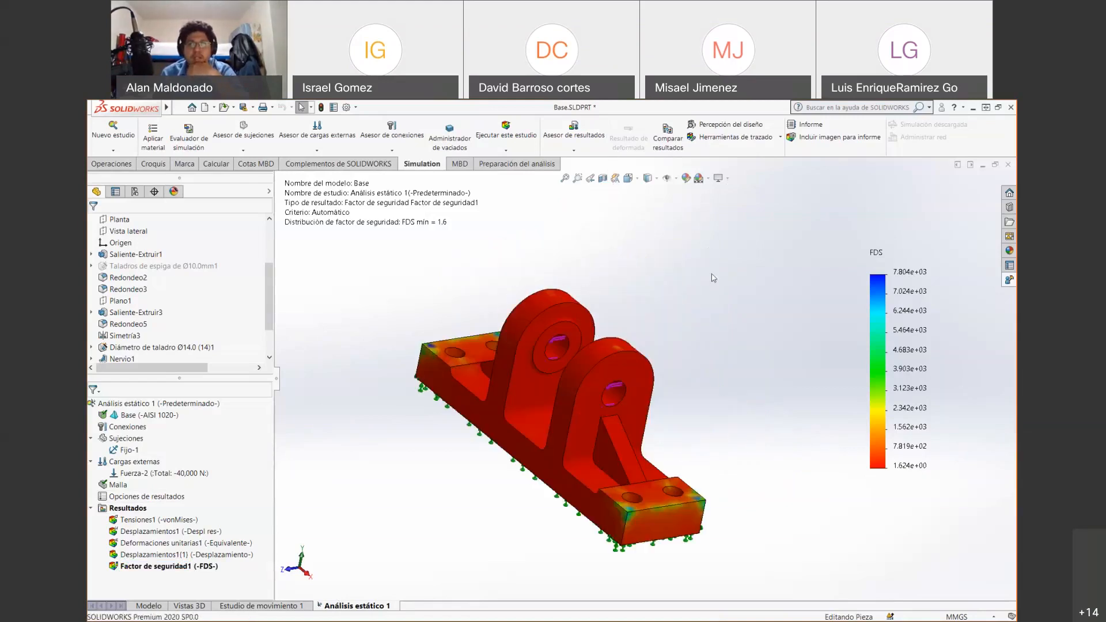
Open the static study's report options and enable comments for the Suposiciones and Información de modelo sections
left_click(814, 130)
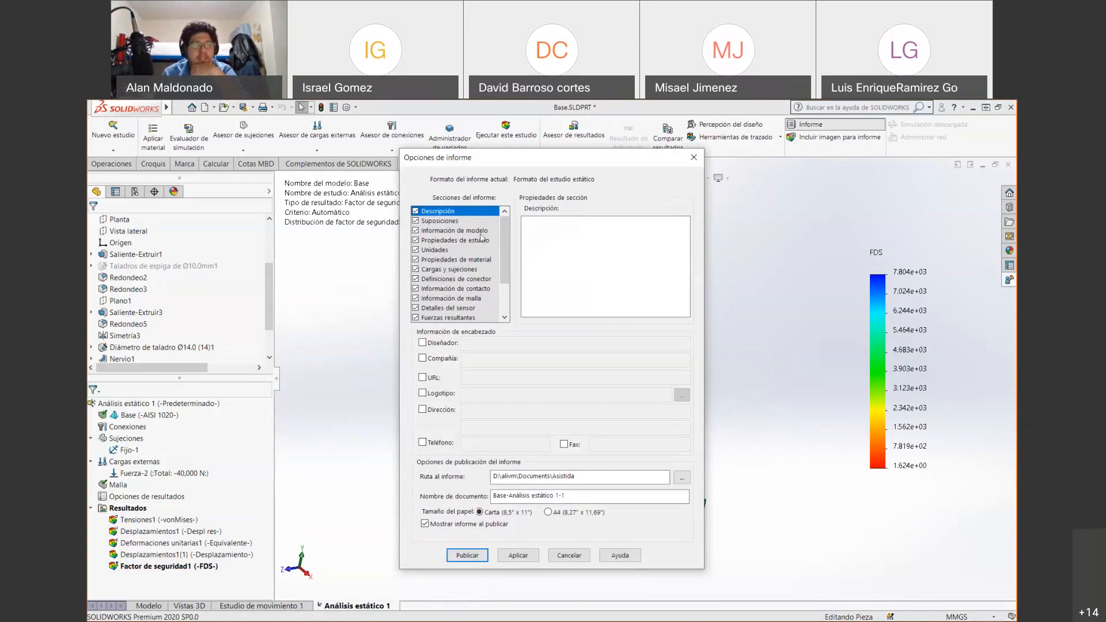
mouse_move(502, 232)
left_mouse_down()
mouse_move(502, 263)
mouse_move(500, 235)
left_mouse_up()
left_click(548, 242)
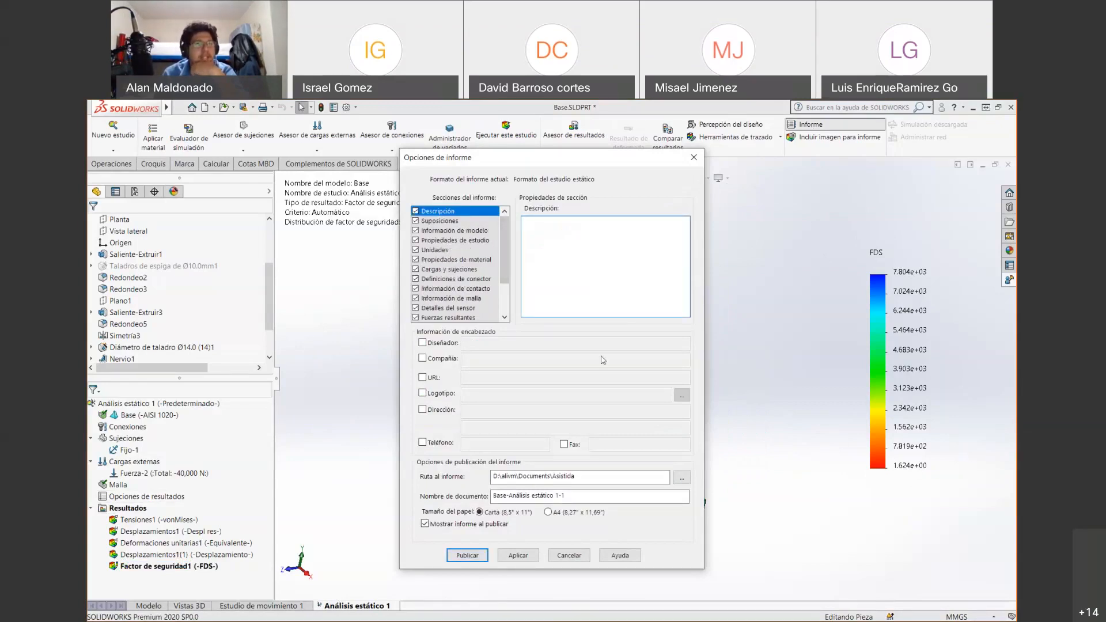
left_click(450, 225)
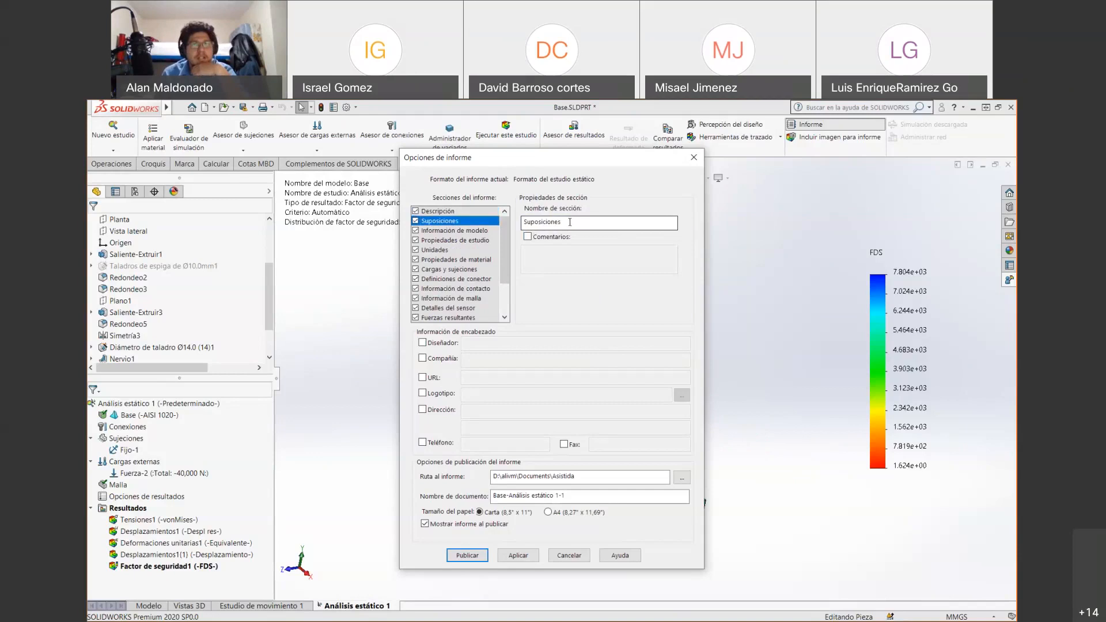
left_click(527, 236)
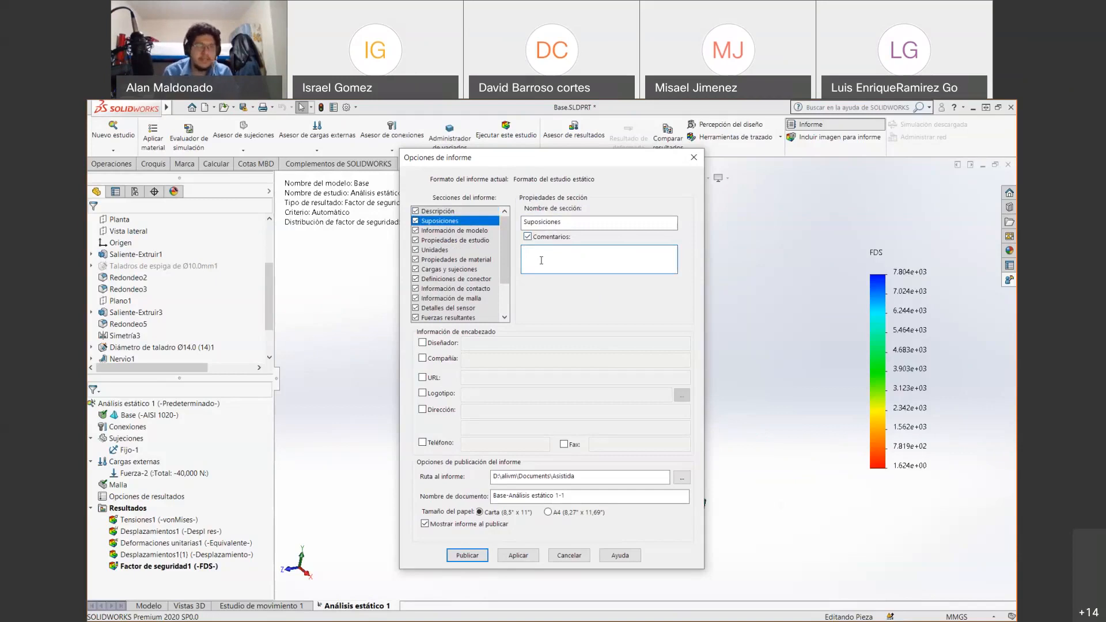
left_click(467, 231)
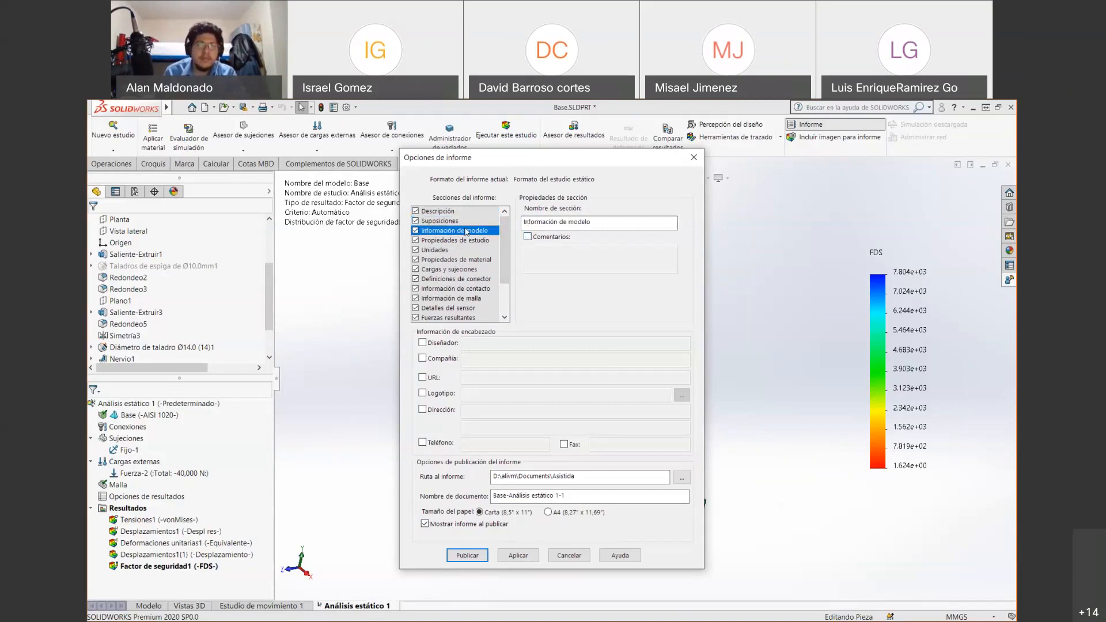
left_click(528, 236)
left_click(539, 252)
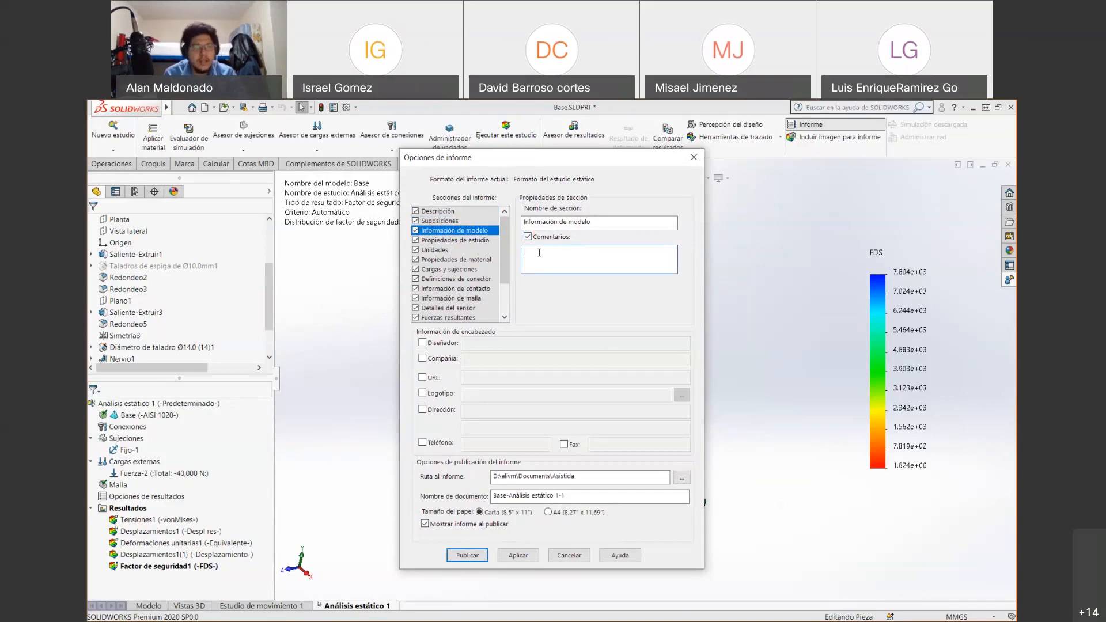
Review the study properties, units and material properties sections, and publish the report as Base-Análisis estático 1-1 in Carta paper size
left_click(488, 241)
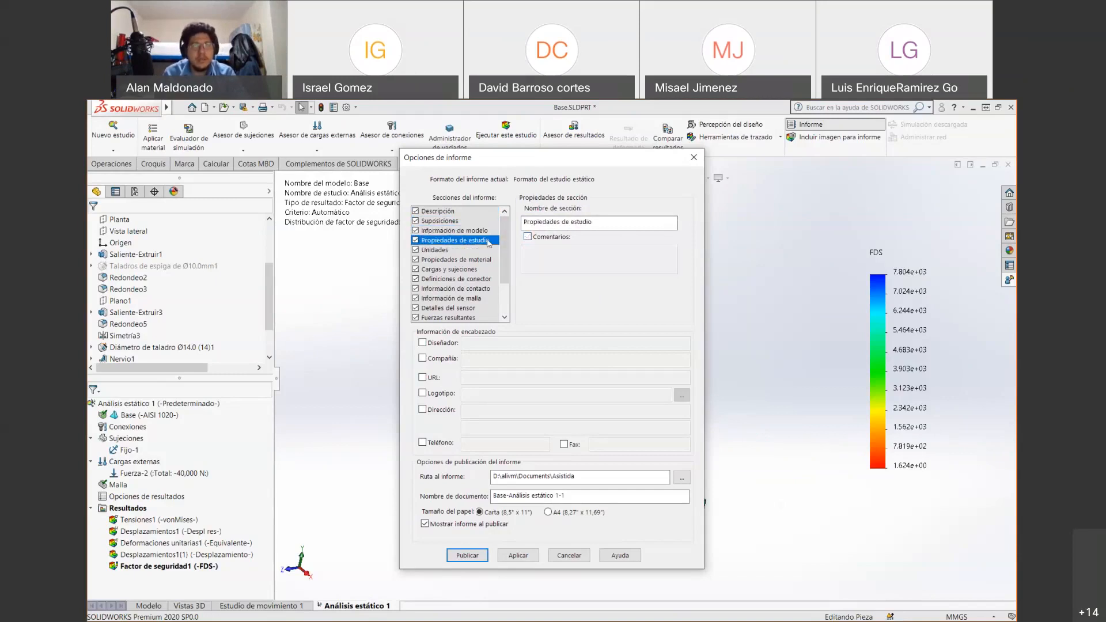
left_click(438, 251, "ctrl")
left_click(438, 253)
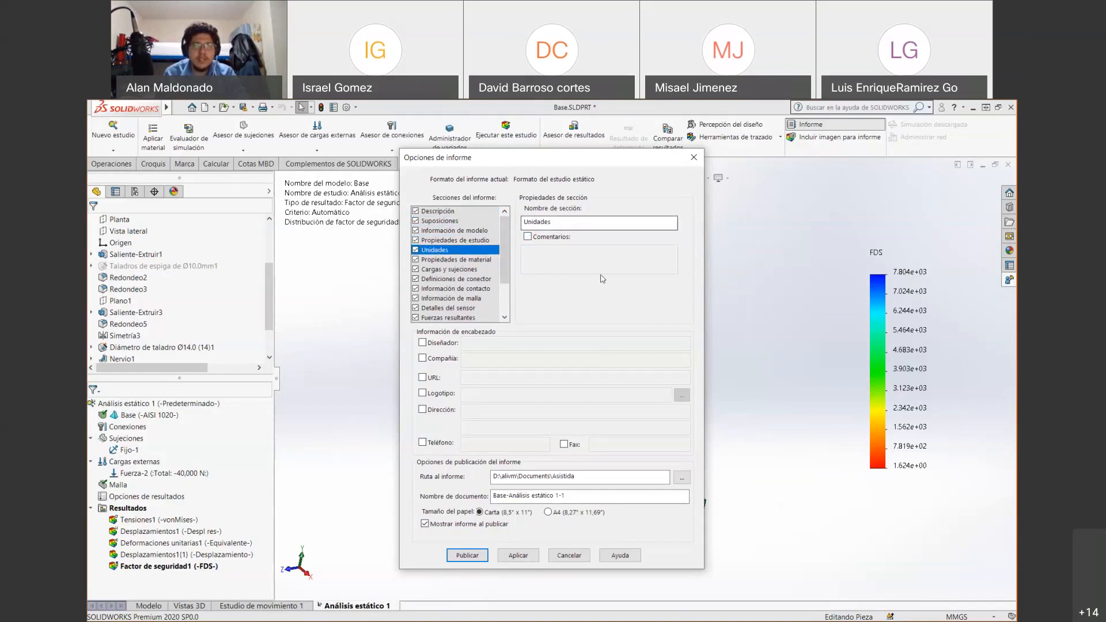
left_click(454, 260)
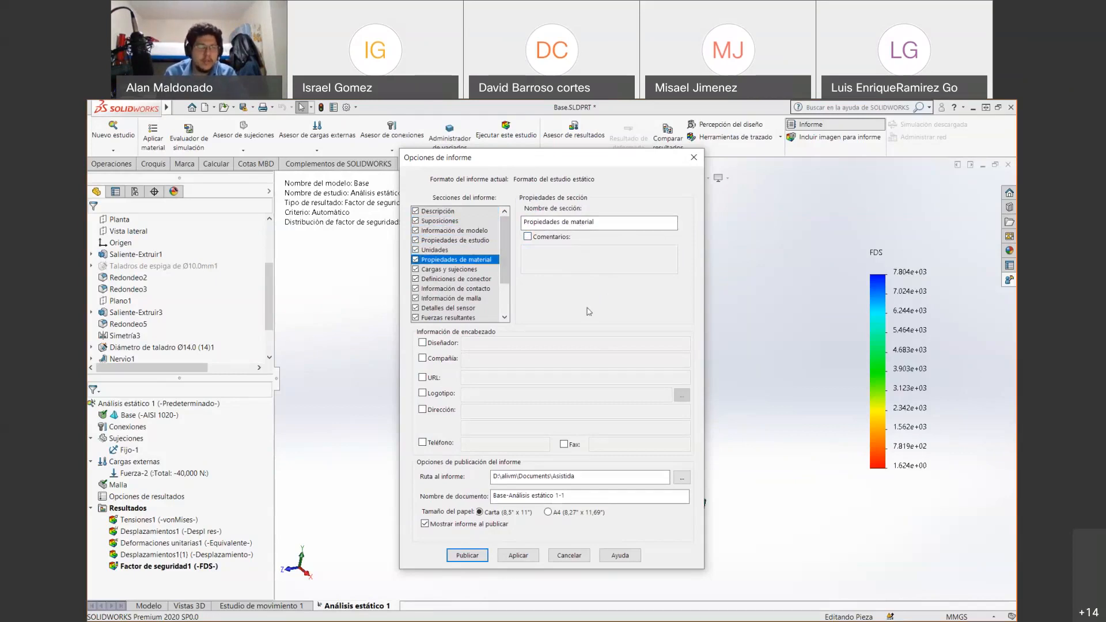
mouse_move(506, 261)
left_mouse_down()
mouse_move(506, 289)
mouse_move(506, 258)
left_mouse_up()
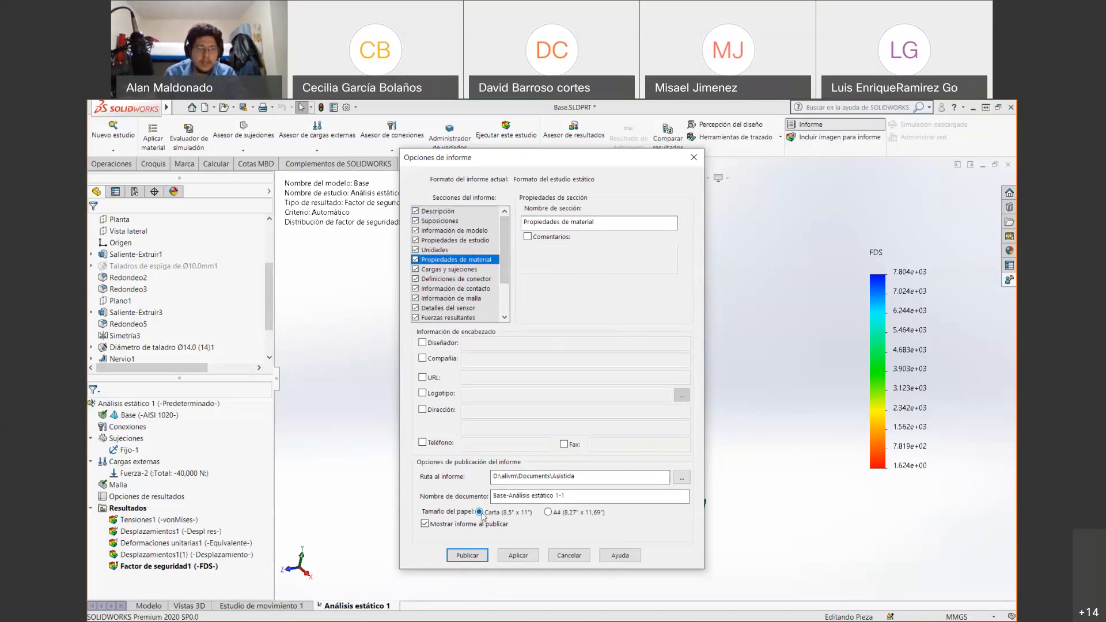
left_click(577, 497)
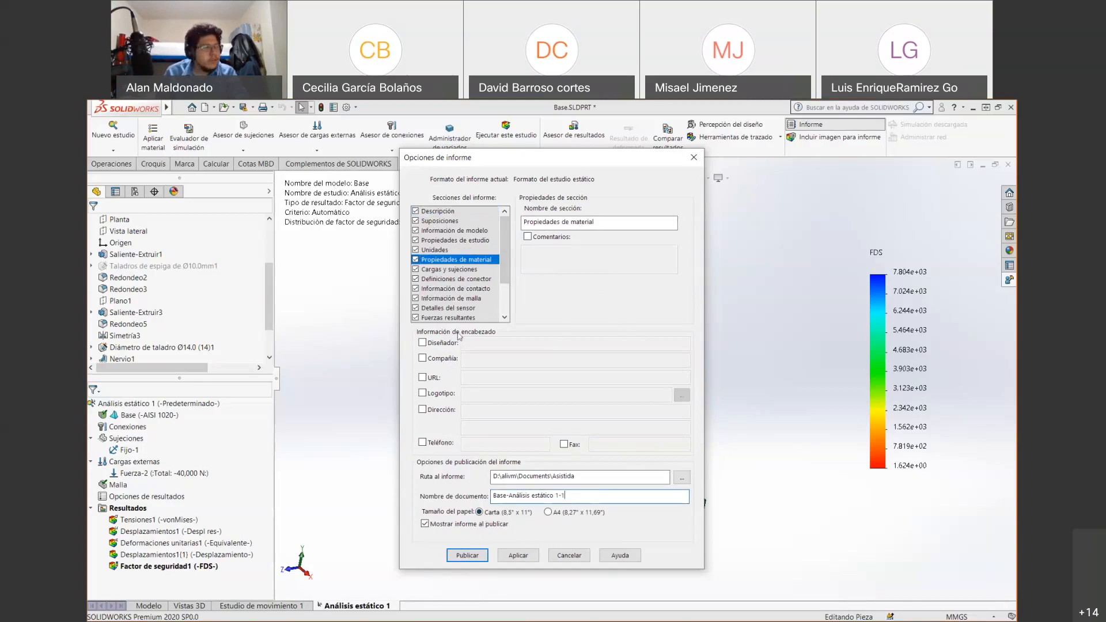
left_click(468, 556)
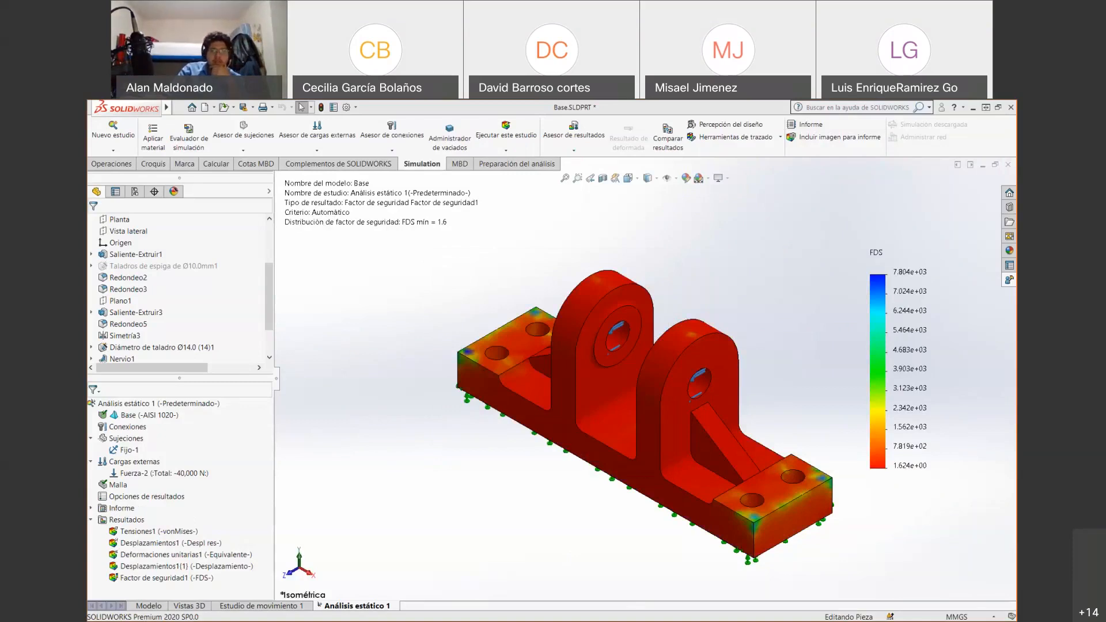
Switch to the published Word report, close the navigation pane, and review the model information with the solid's volumetric properties
key("alt+Tab")
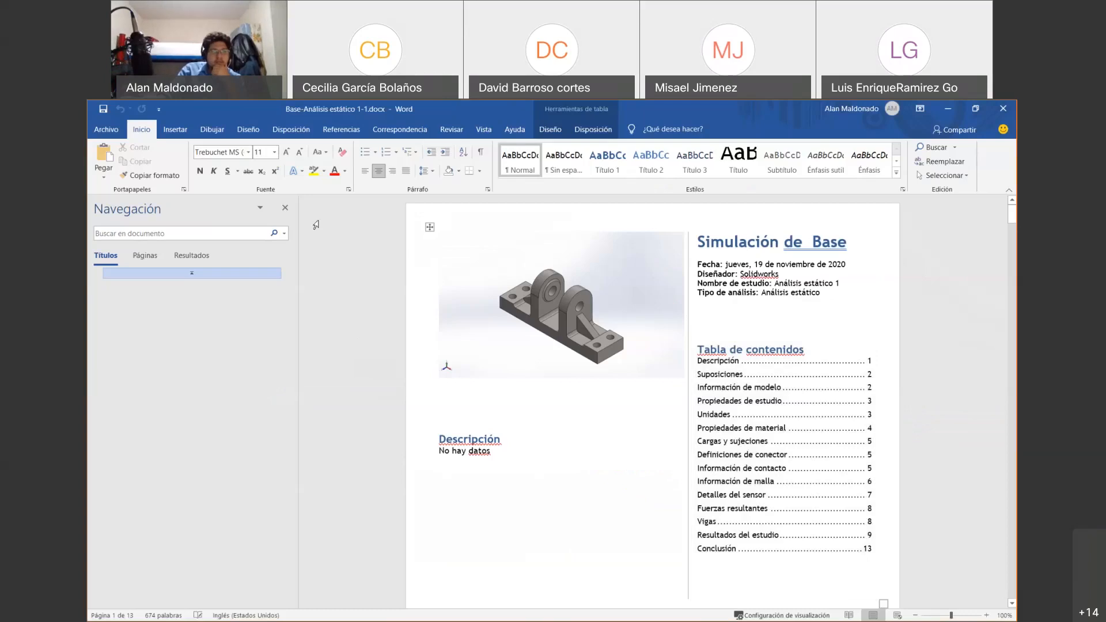
left_click(285, 207)
scroll(542, 365, "down", 20)
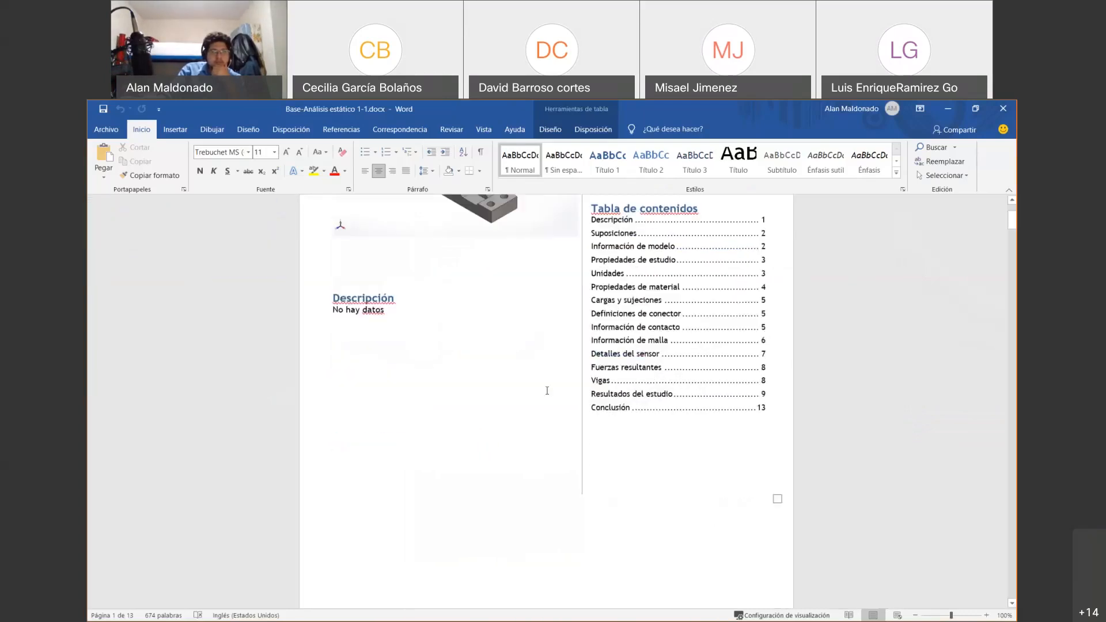
scroll(547, 392, "down", 3)
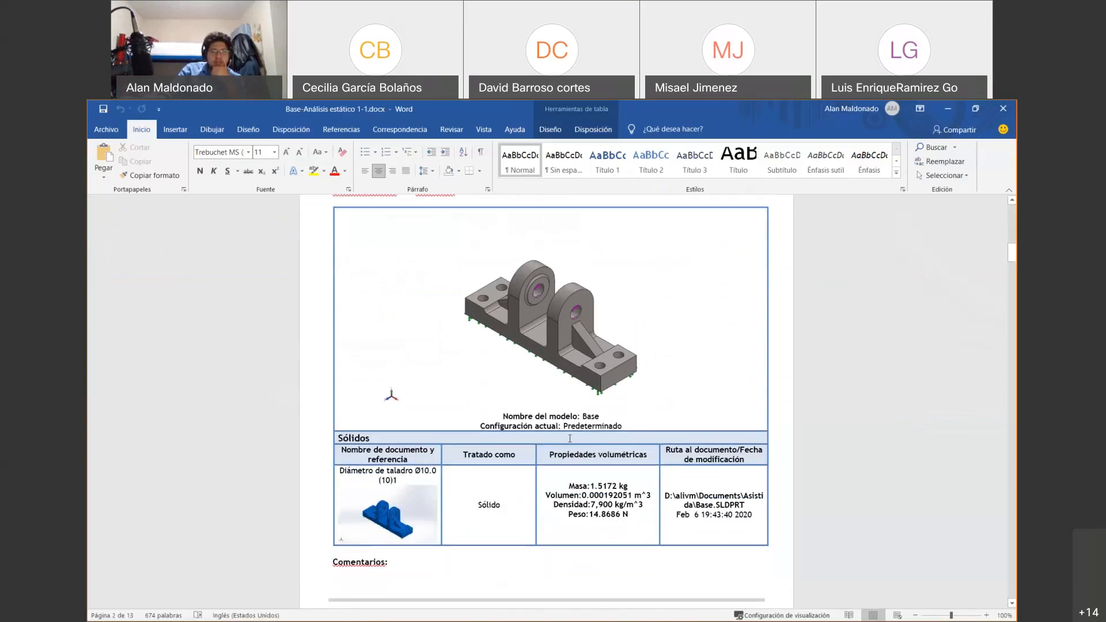
scroll(653, 431, "down", 2)
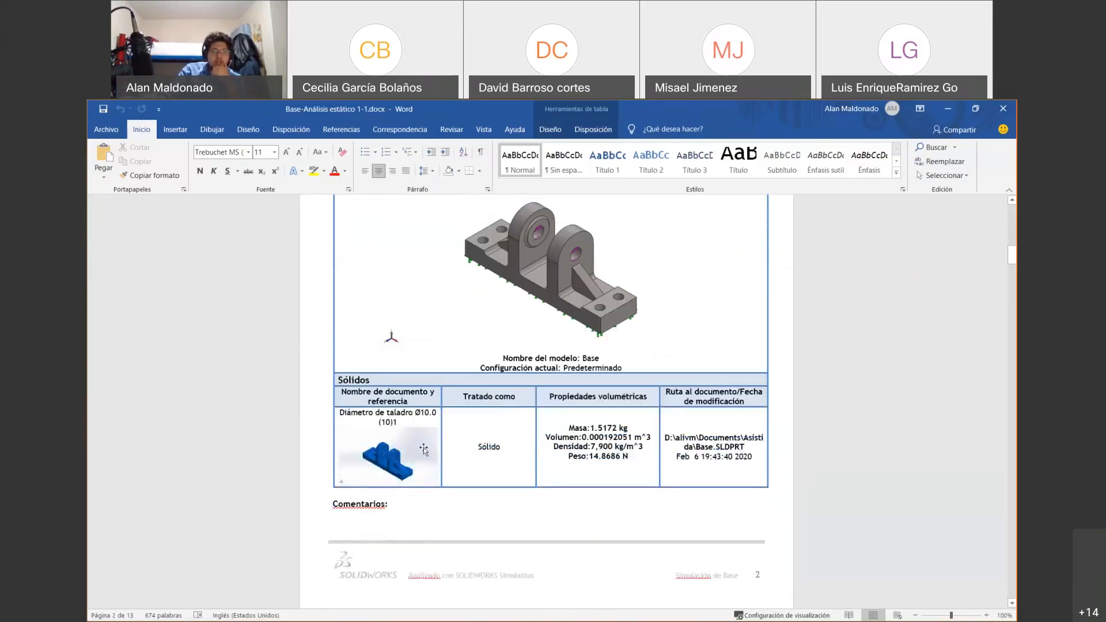
scroll(403, 434, "down", 2)
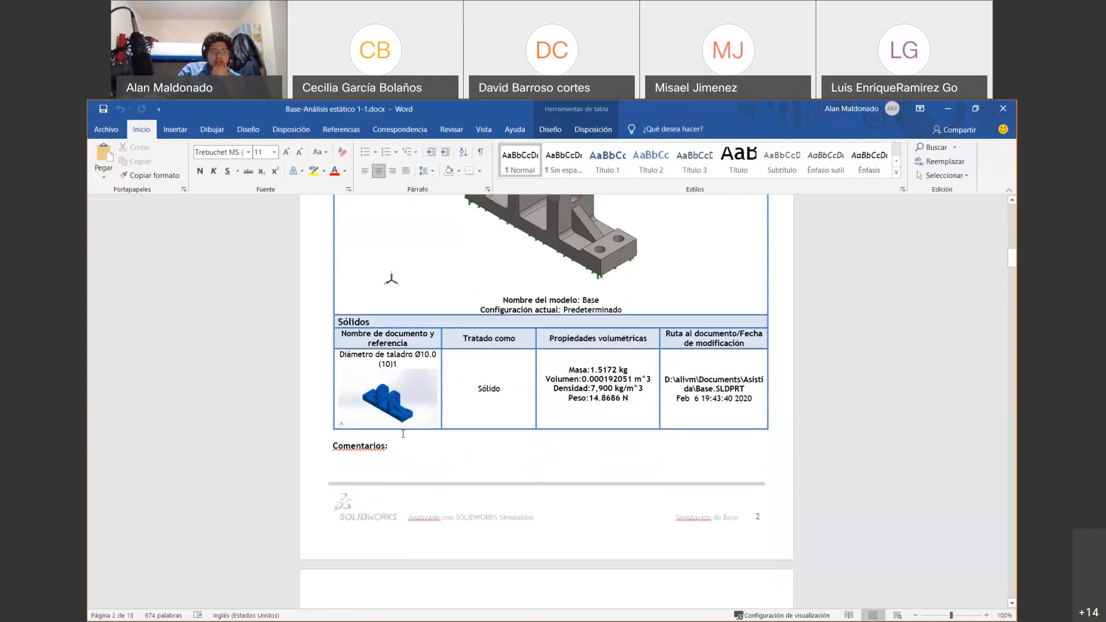
scroll(404, 433, "down", 1)
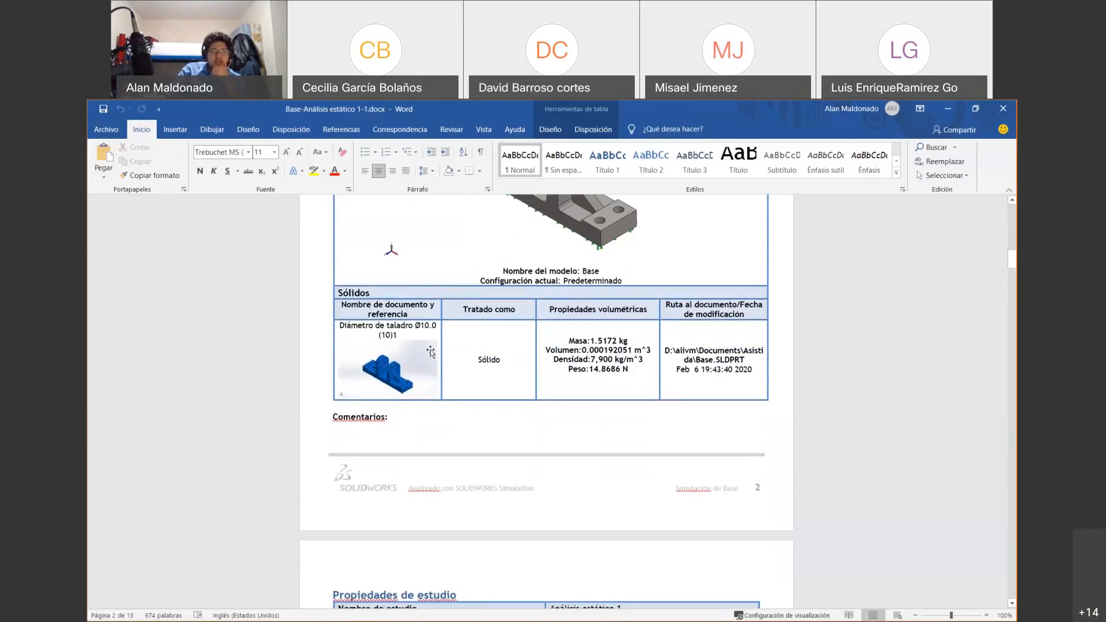
scroll(452, 397, "down", 3)
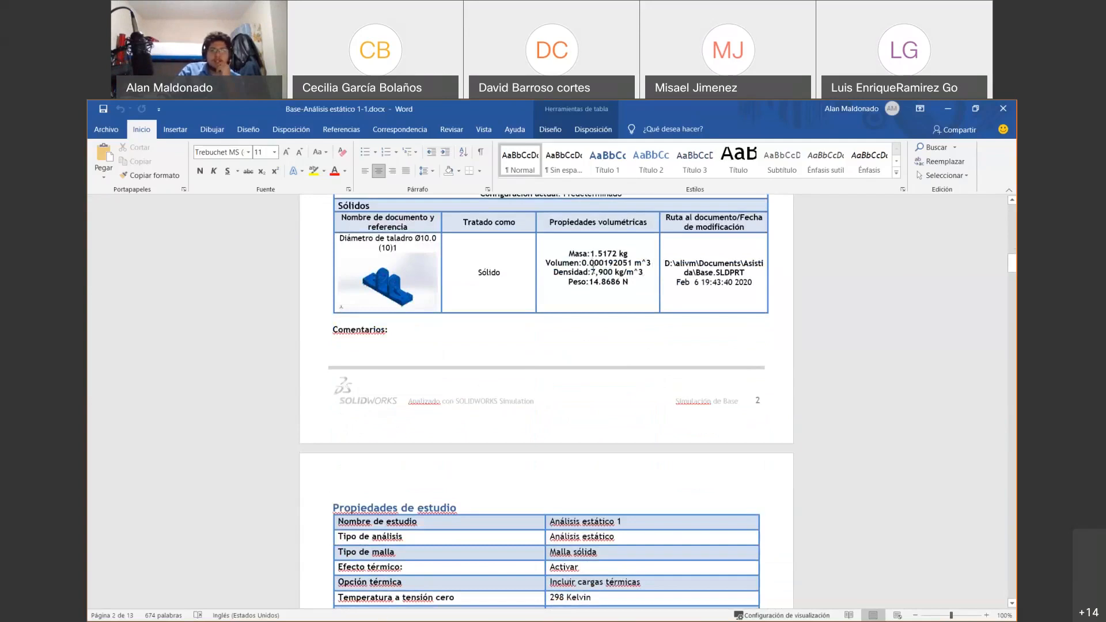
left_click(633, 281)
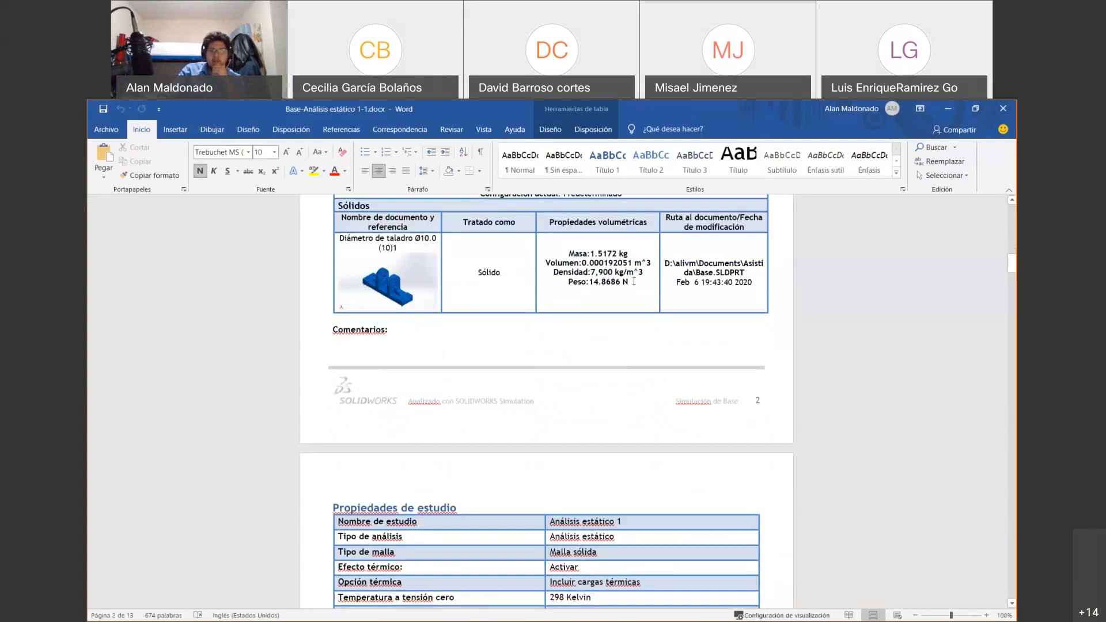
Examine the Propiedades de estudio table, including the analysis type, mesh type, thermal effect, thermal option and zero-strain temperature
scroll(634, 282, "down", 5)
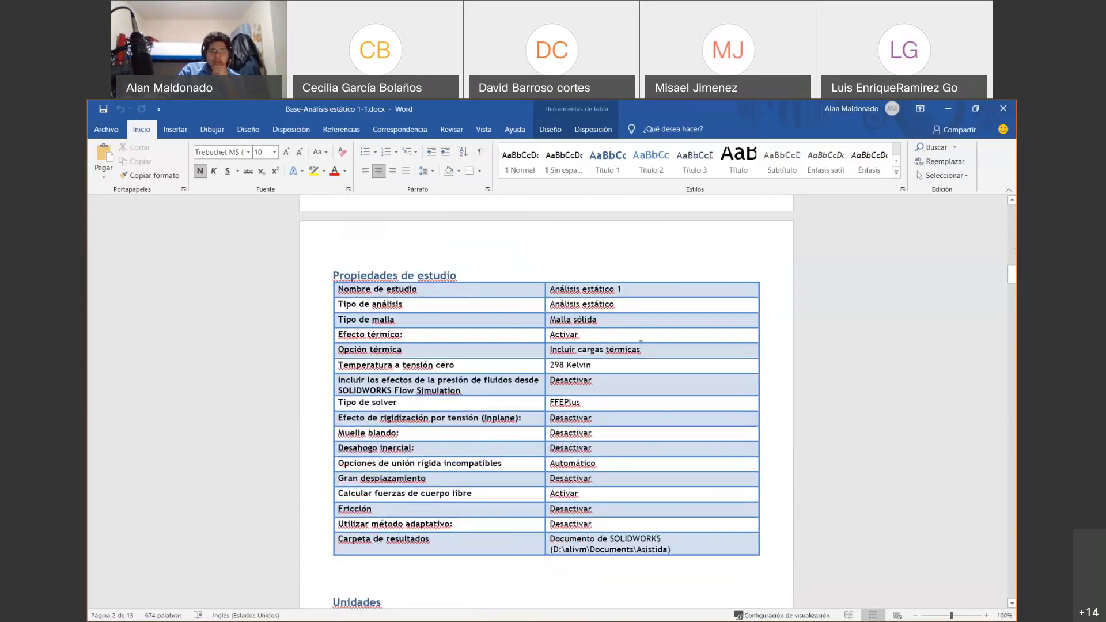
left_click(621, 305)
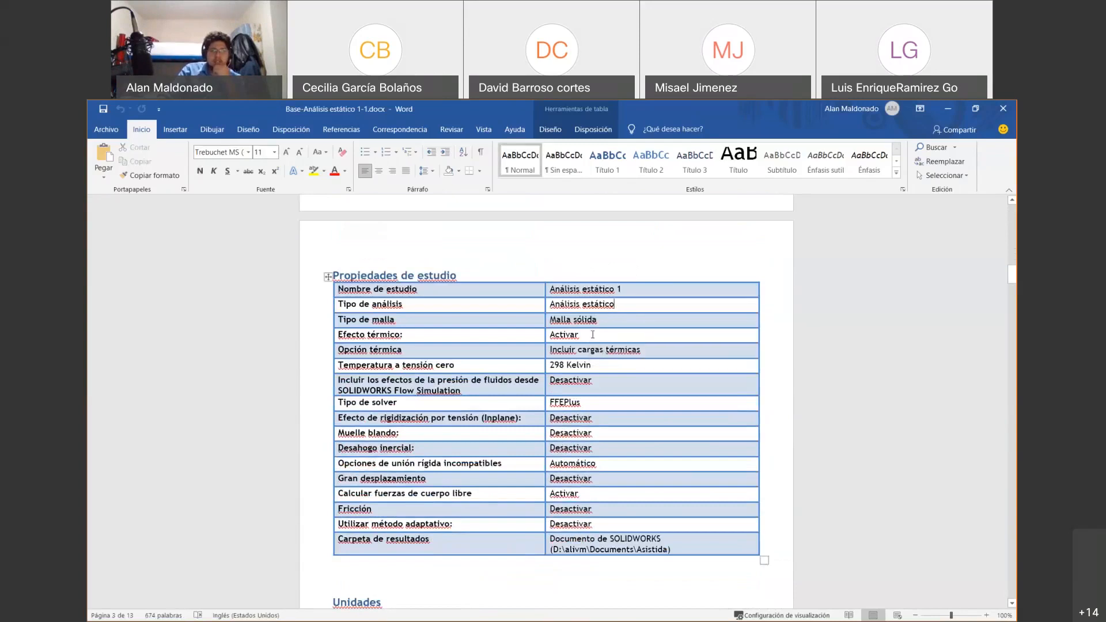
left_click(591, 335)
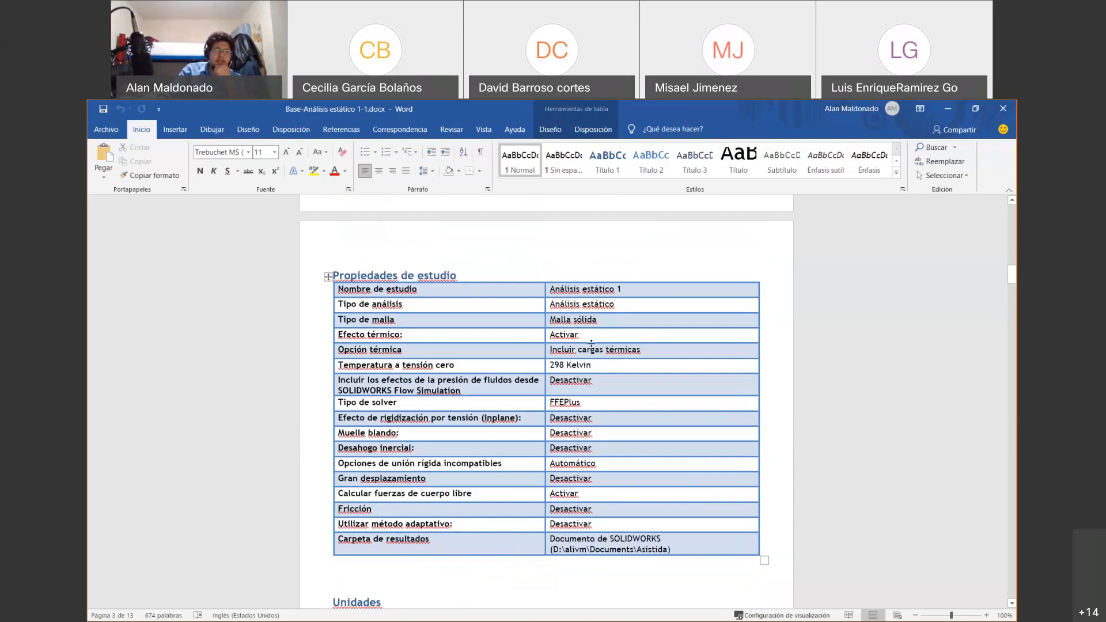
scroll(593, 345, "down", 1)
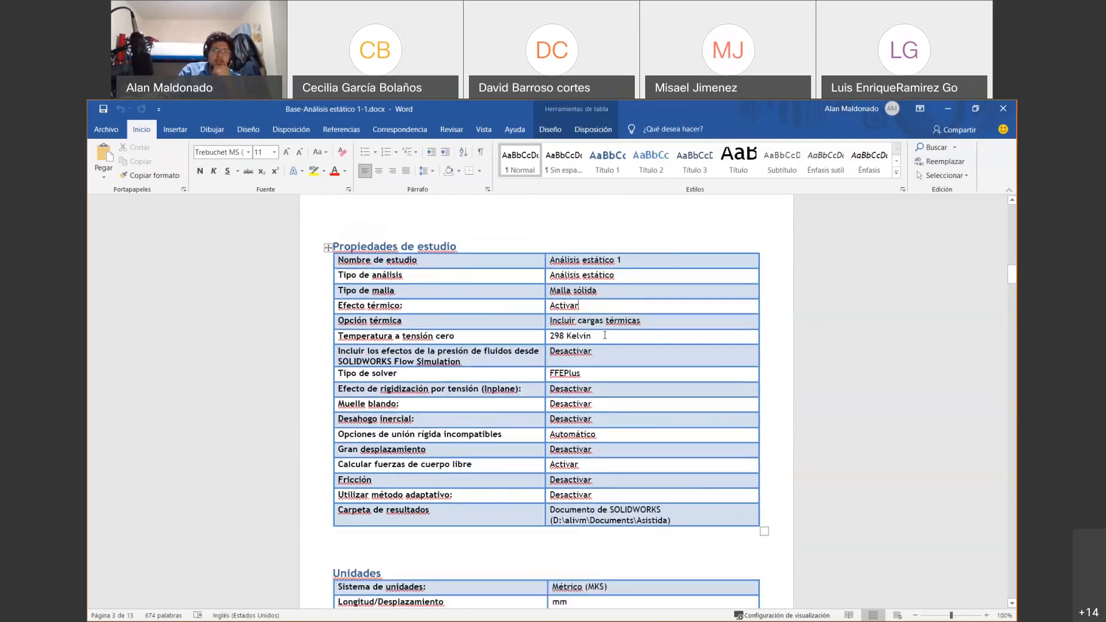
left_click_drag(642, 321, 578, 321)
left_click(608, 339)
scroll(609, 300, "down", 3)
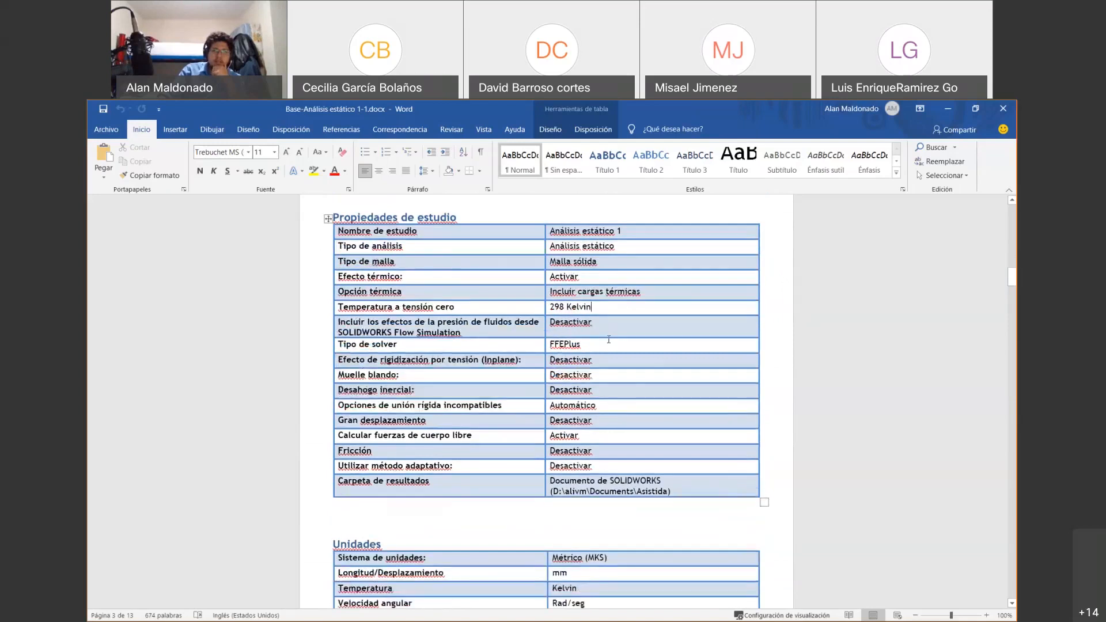
Review the remaining study properties, the Unidades table and the Propiedades de material section of the report
scroll(610, 253, "down", 2)
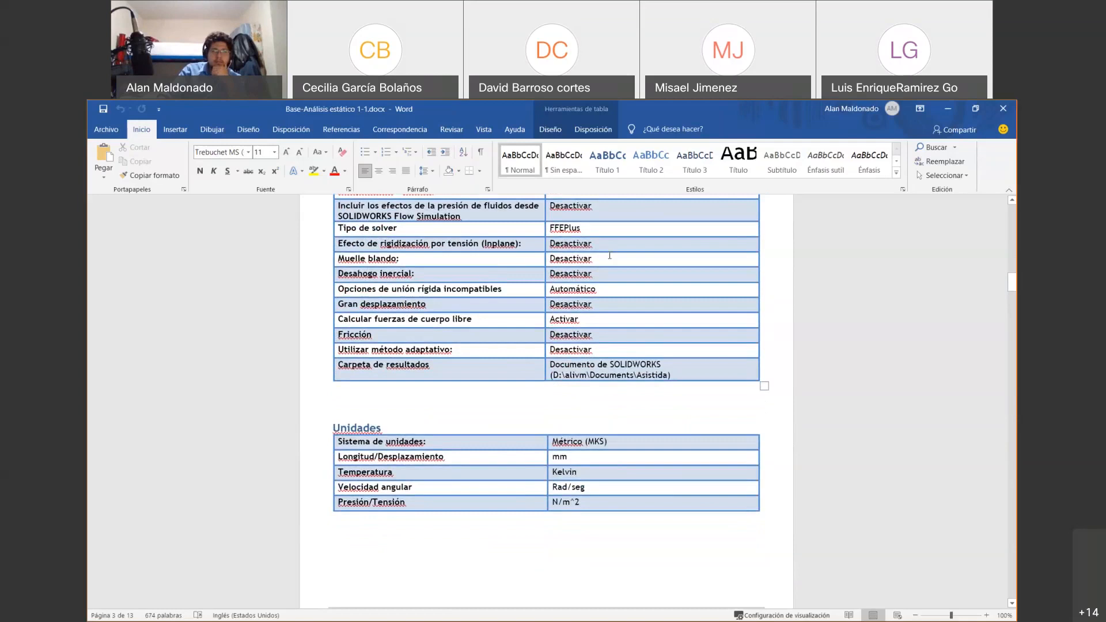
scroll(609, 255, "down", 2)
scroll(609, 254, "down", 3)
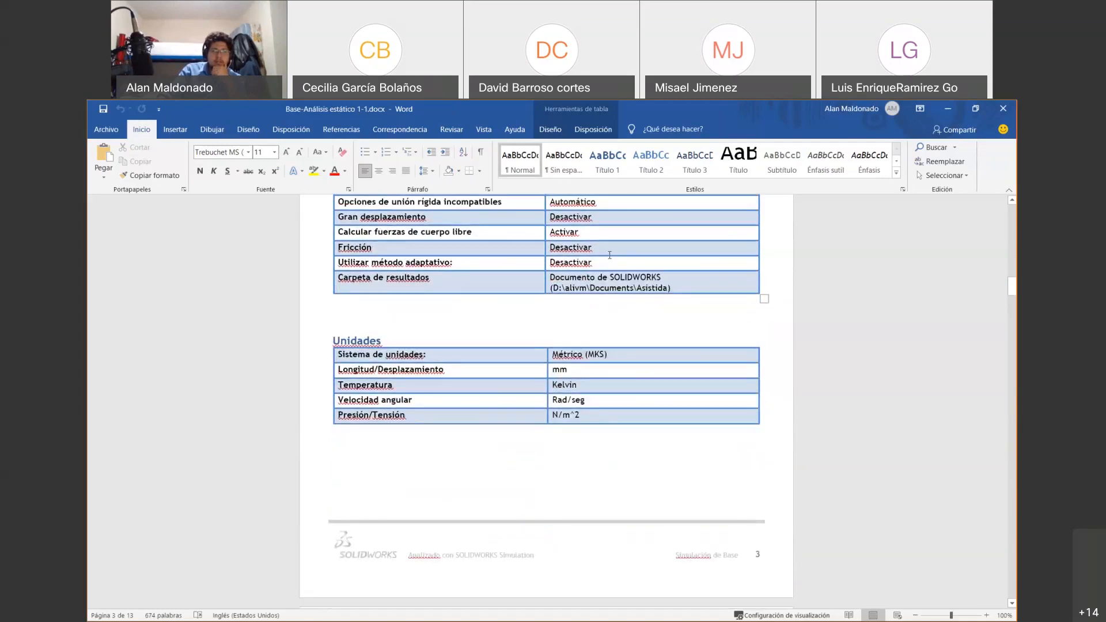
scroll(610, 255, "down", 3)
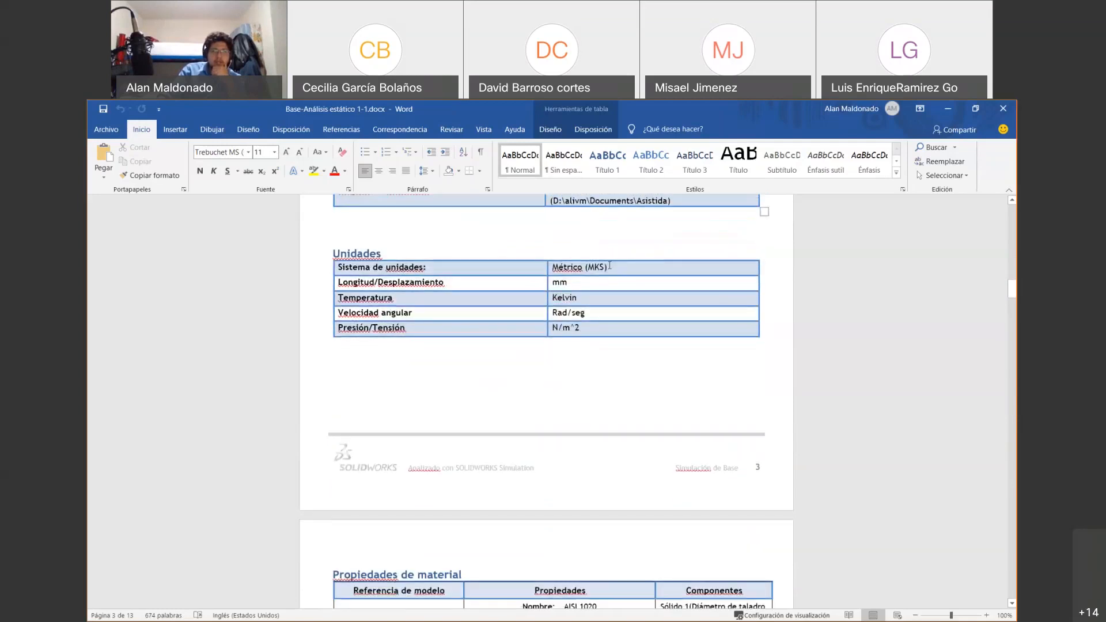
scroll(601, 233, "down", 1)
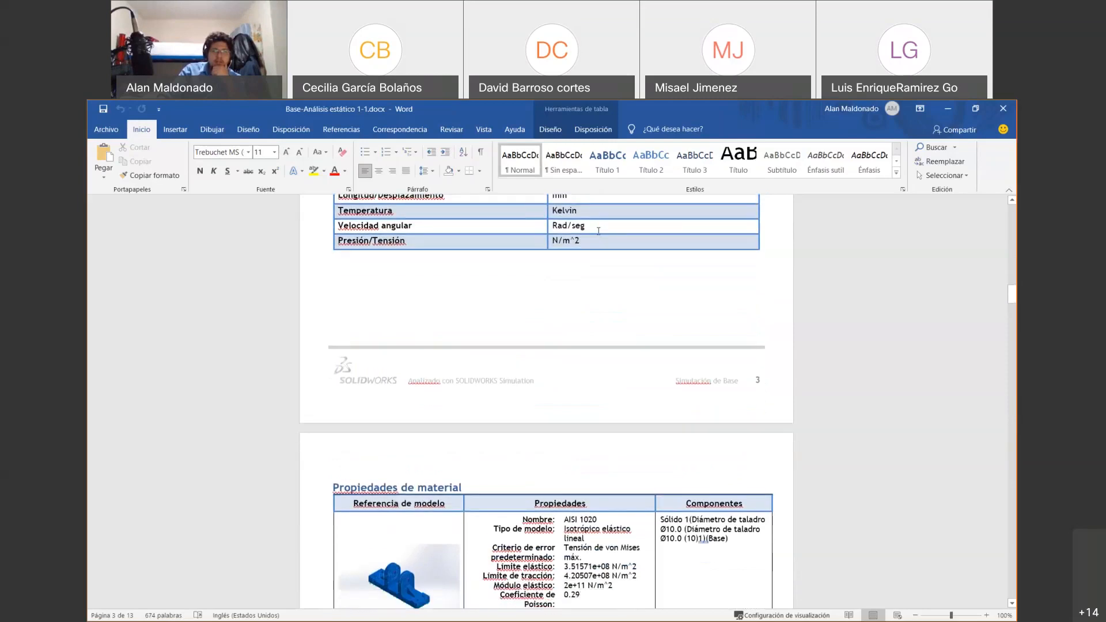
scroll(599, 231, "down", 8)
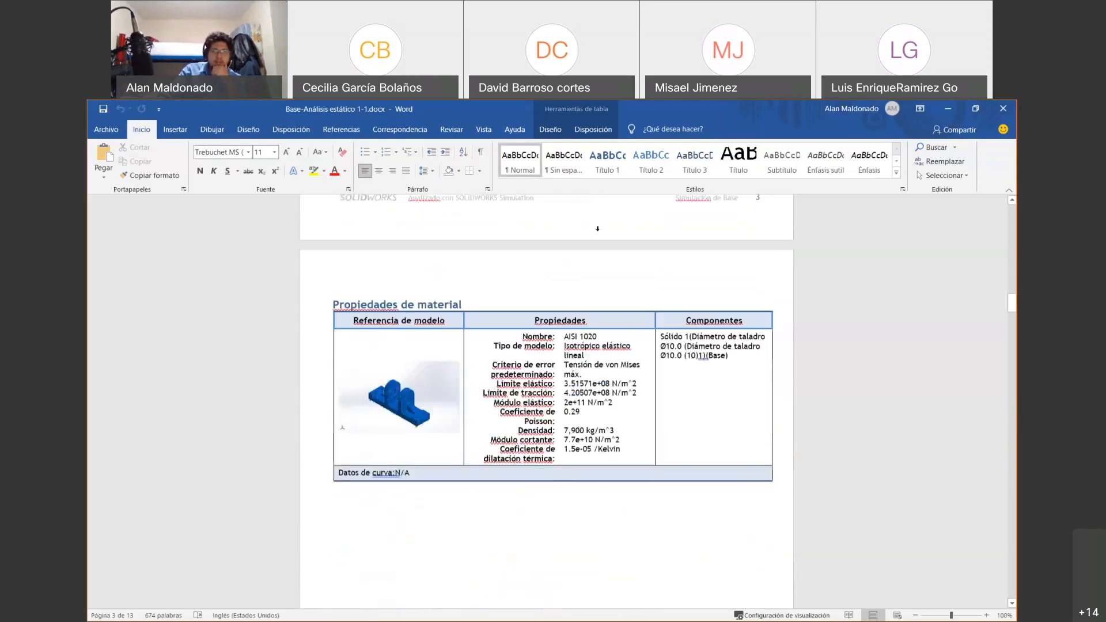
scroll(599, 231, "down", 3)
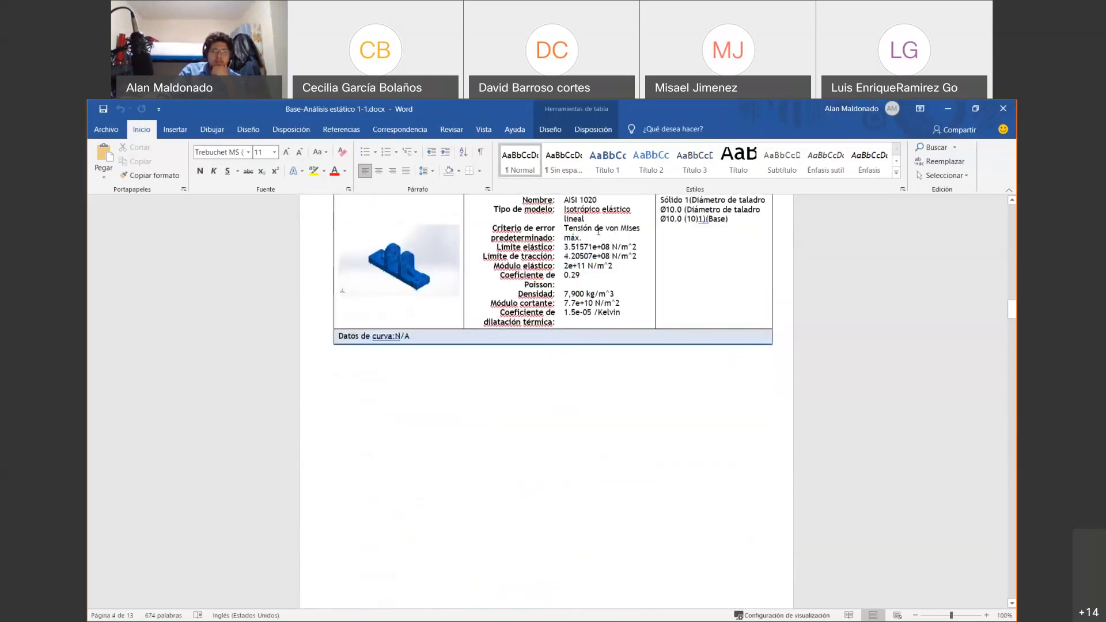
scroll(599, 231, "up", 1)
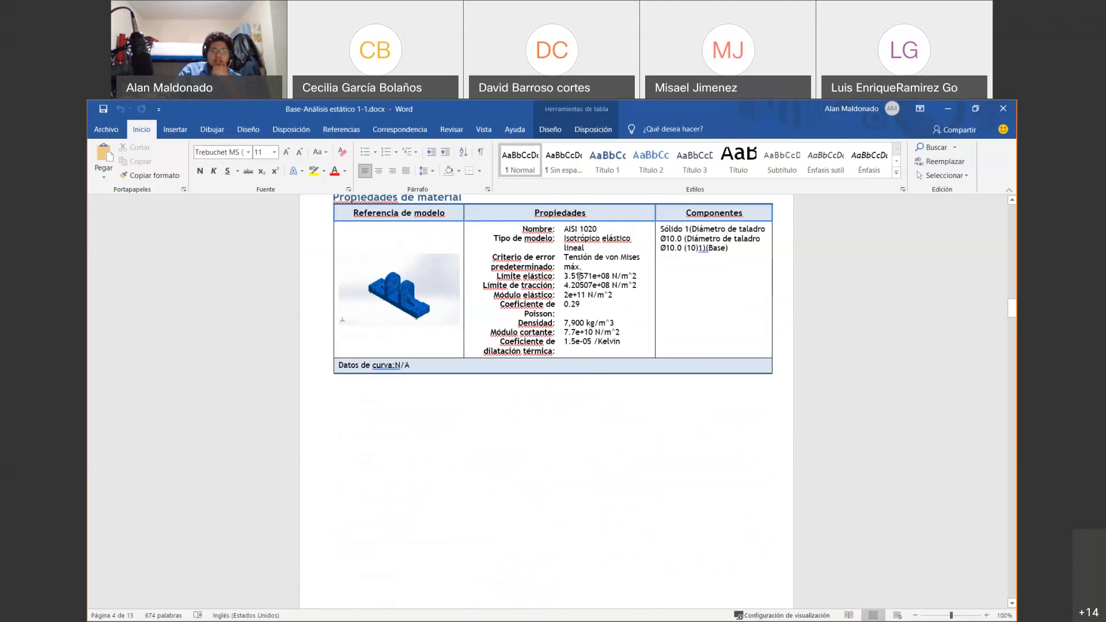
Examine the Cargas y sujeciones section, including the Fijo-1 fixture, its reaction forces and the Fuerza-2 load details
scroll(638, 286, "down", 20)
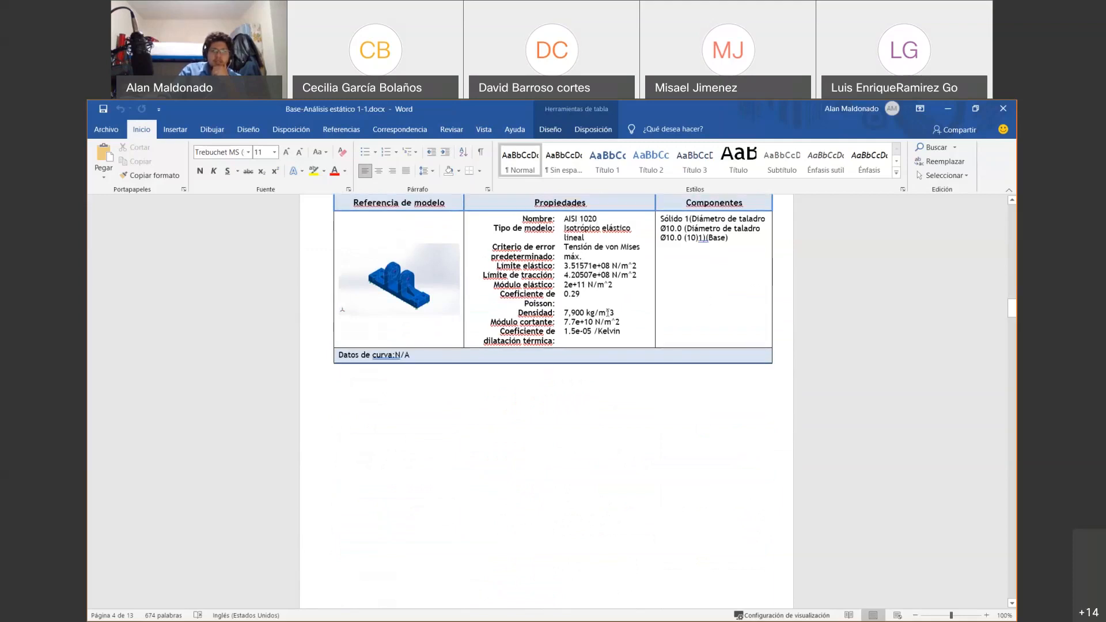
scroll(608, 313, "up", 3)
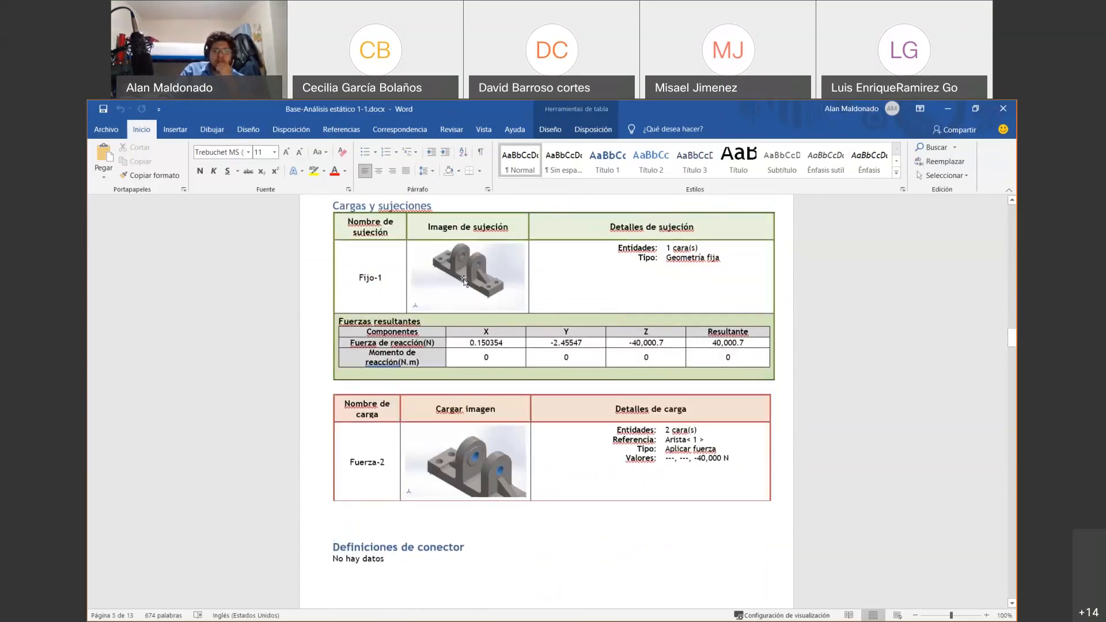
scroll(628, 265, "down", 1)
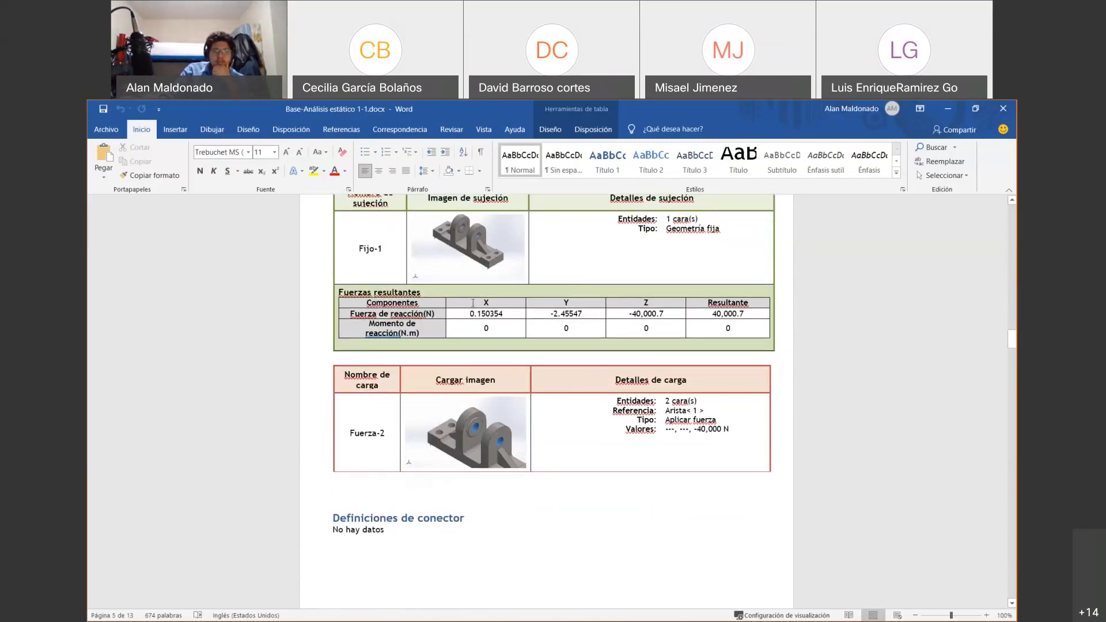
scroll(473, 318, "down", 1)
scroll(722, 290, "down", 4)
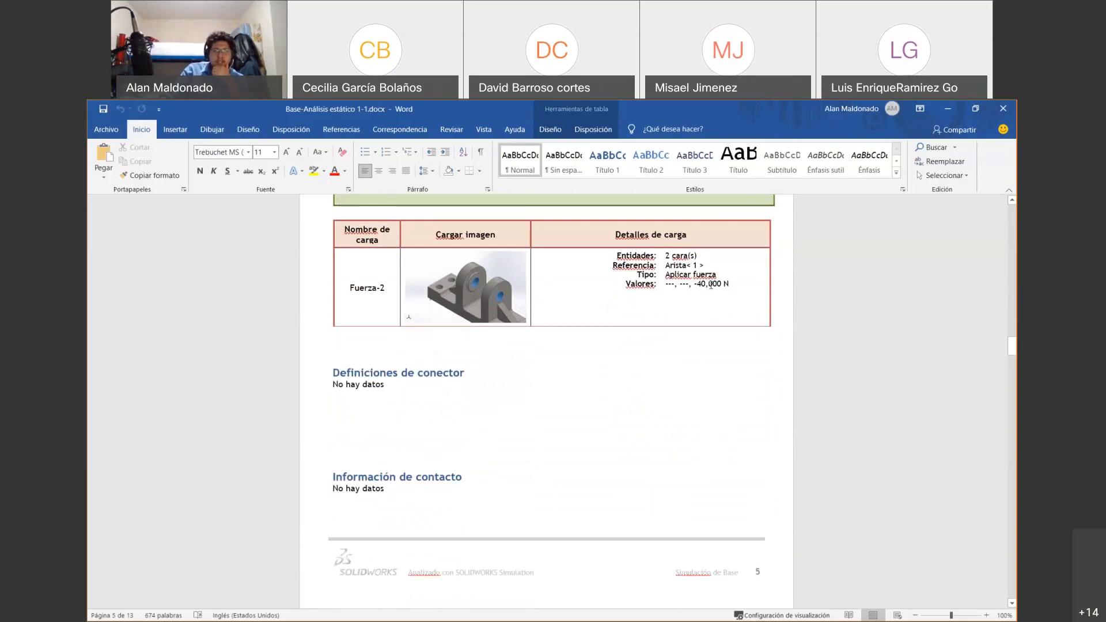
scroll(673, 294, "down", 1)
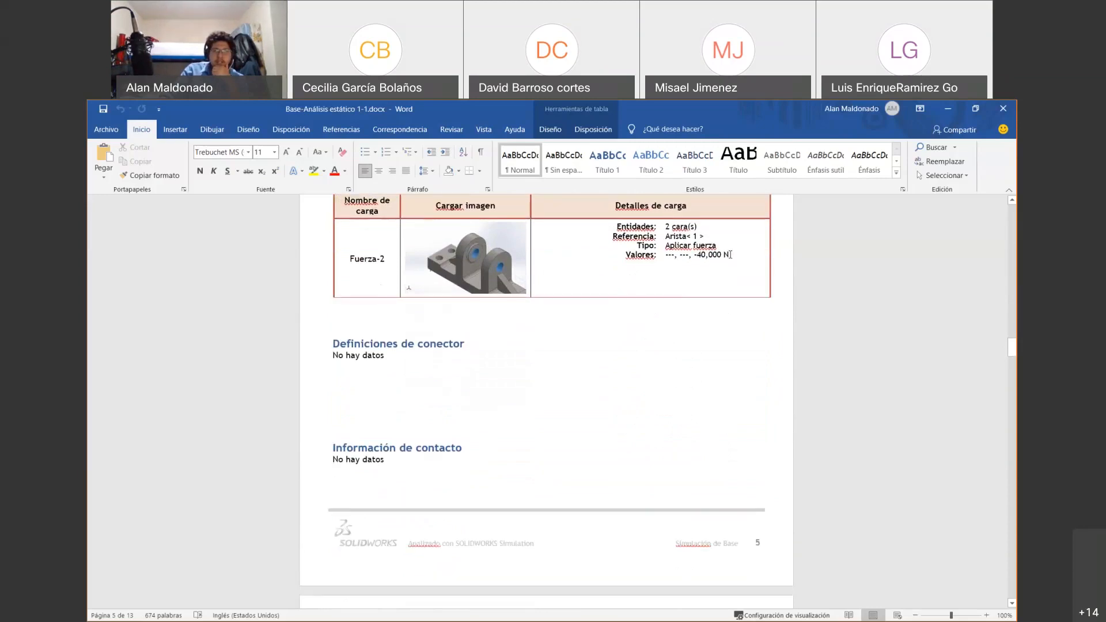
Review the Información de malla section, including element size, tolerance, mesh quality and the node and element details
scroll(635, 306, "down", 5)
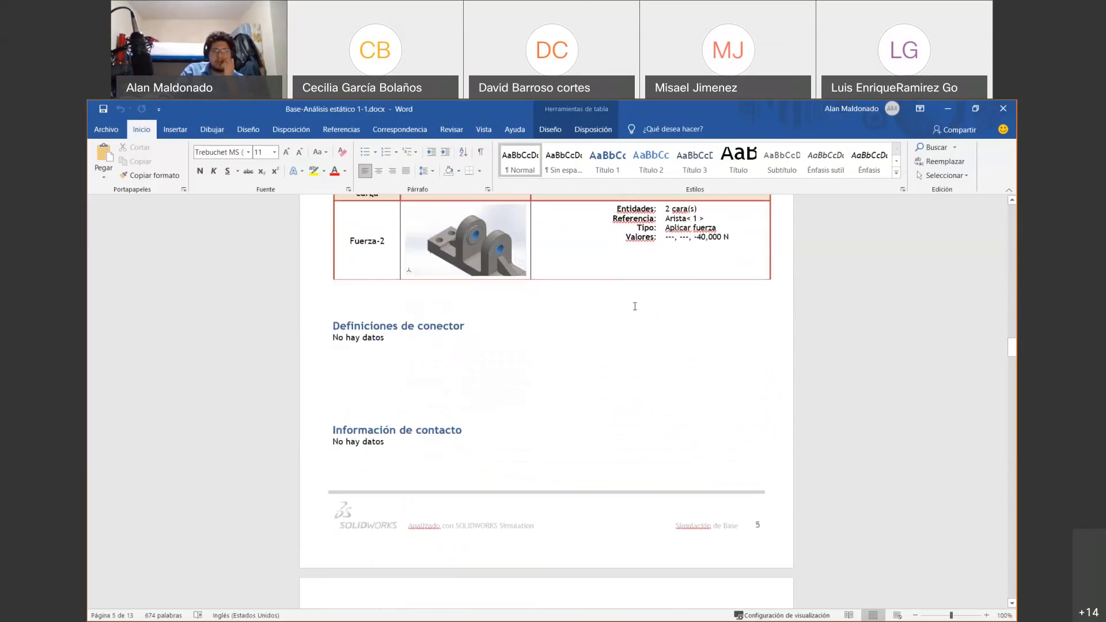
scroll(635, 306, "down", 11)
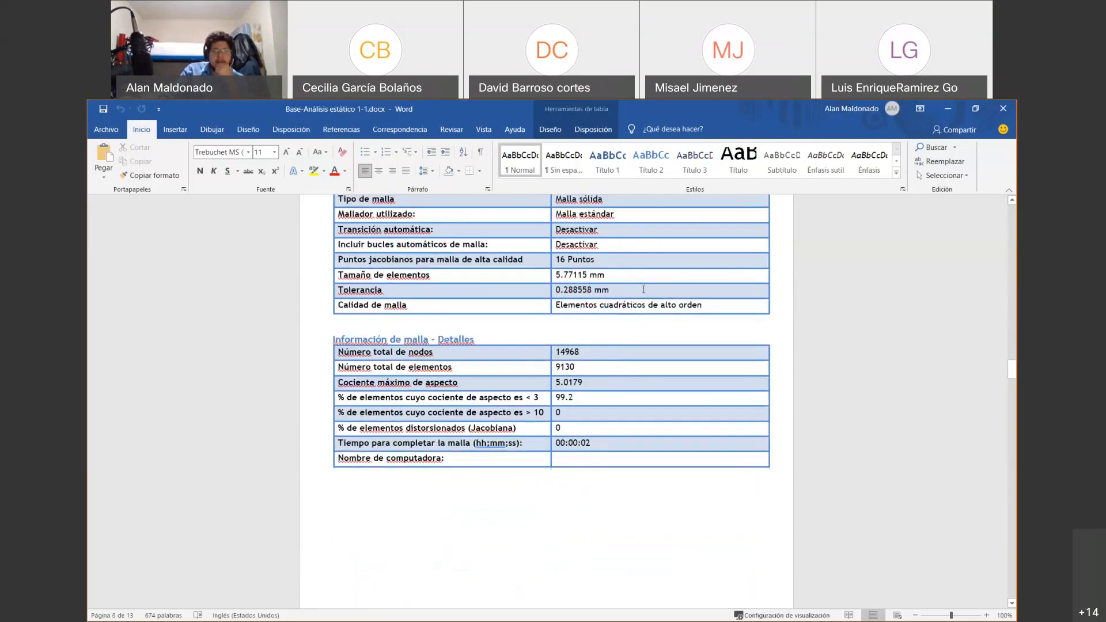
scroll(635, 306, "down", 2)
scroll(642, 315, "up", 1)
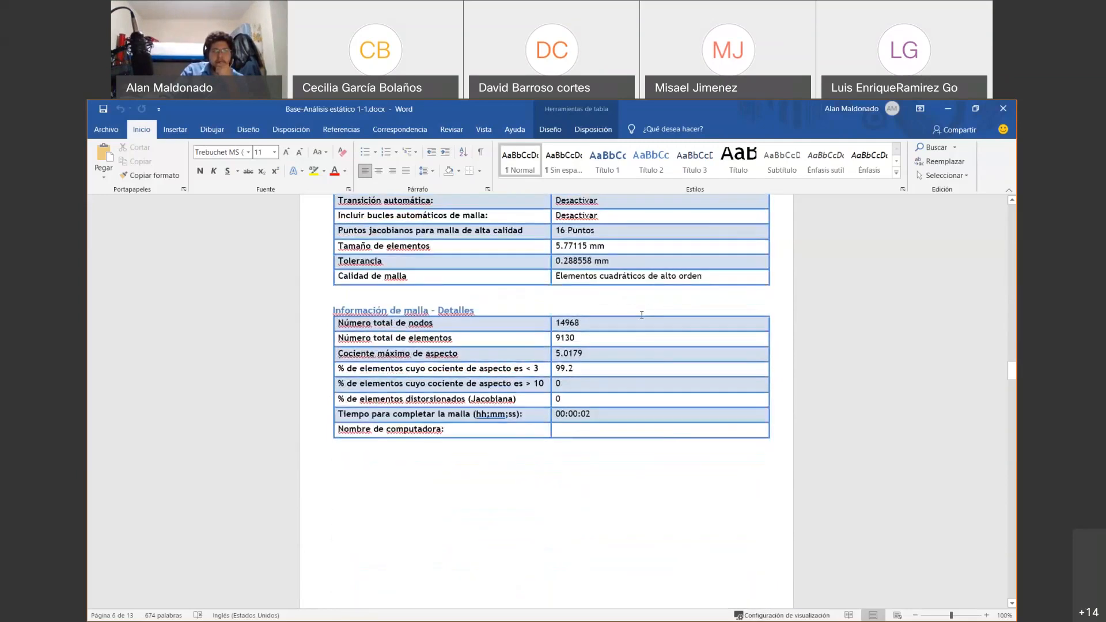
scroll(642, 315, "down", 4)
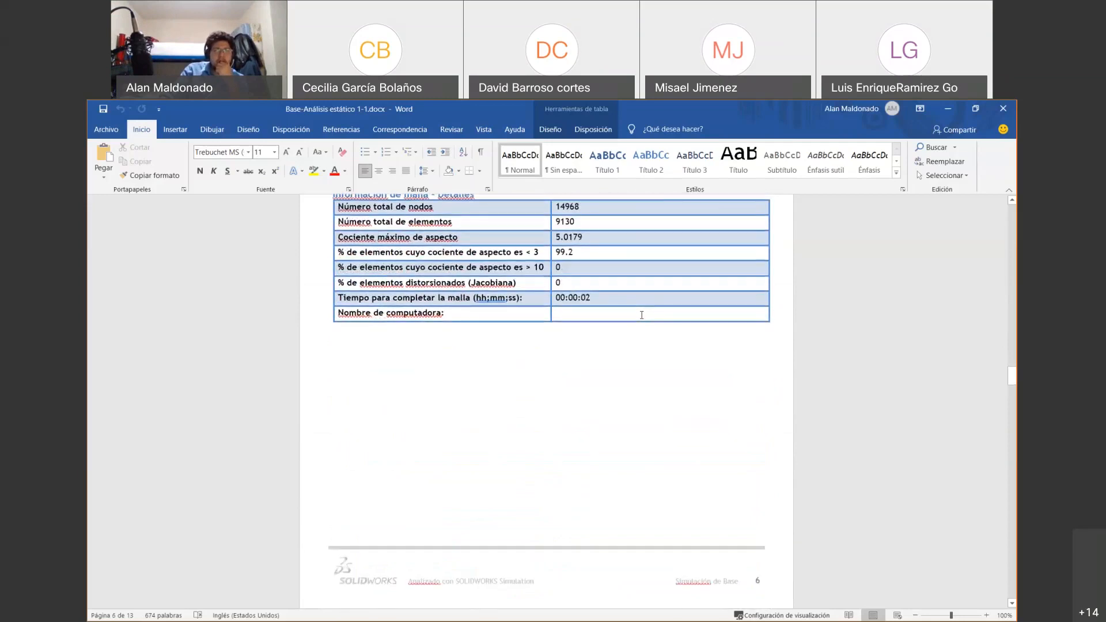
Review the Fuerzas resultantes tables and the Tensiones1 von Mises stress result in the Resultados del estudio section
scroll(589, 216, "down", 20)
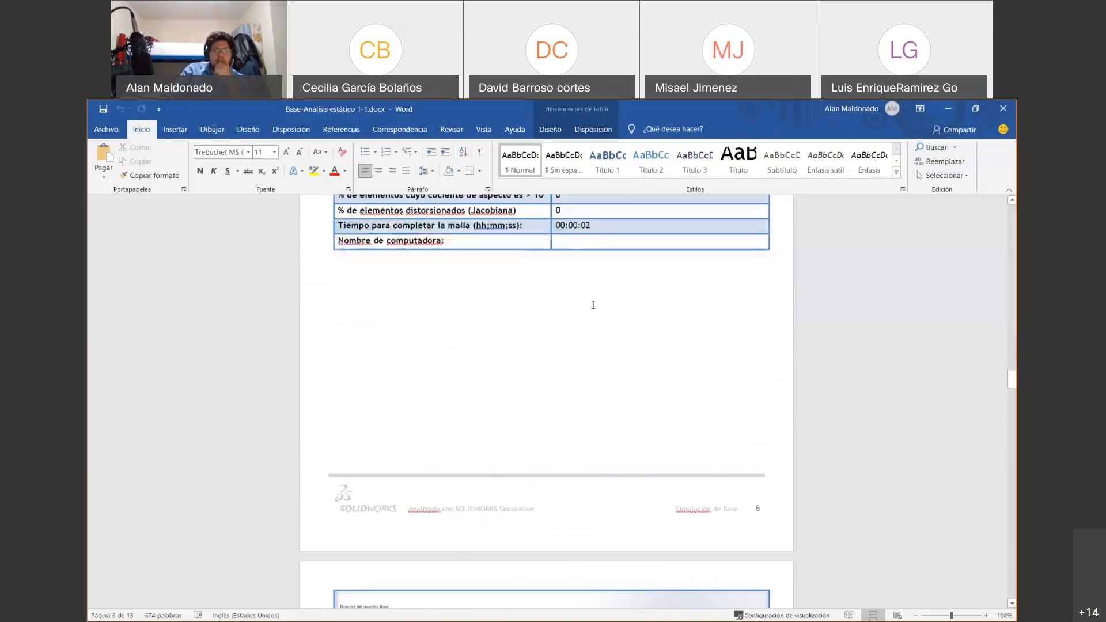
scroll(528, 316, "down", 15)
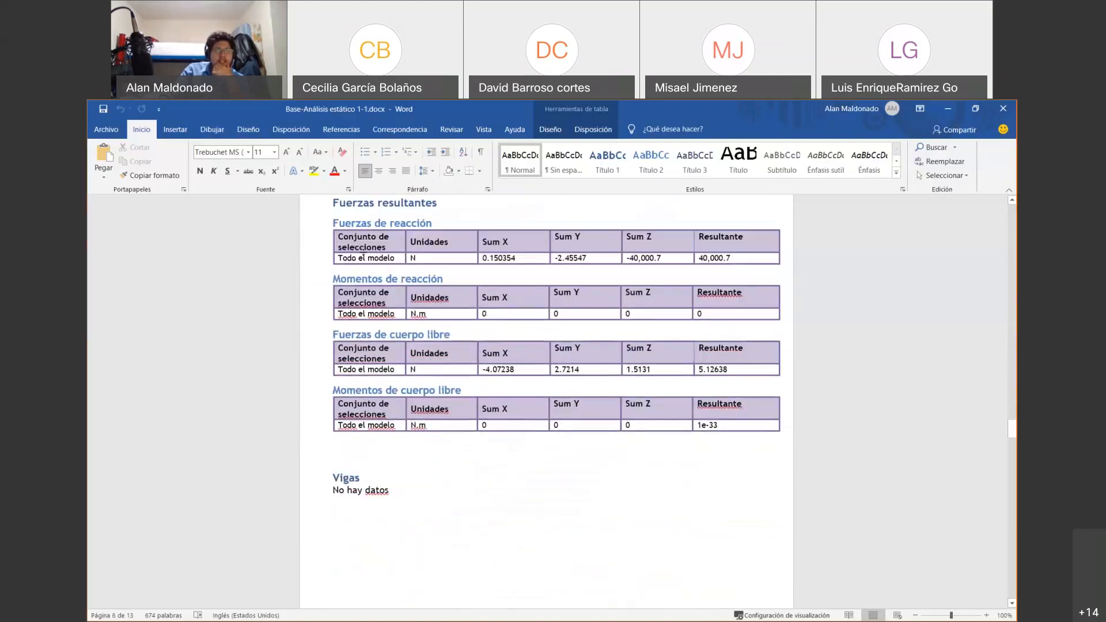
scroll(365, 258, "down", 1)
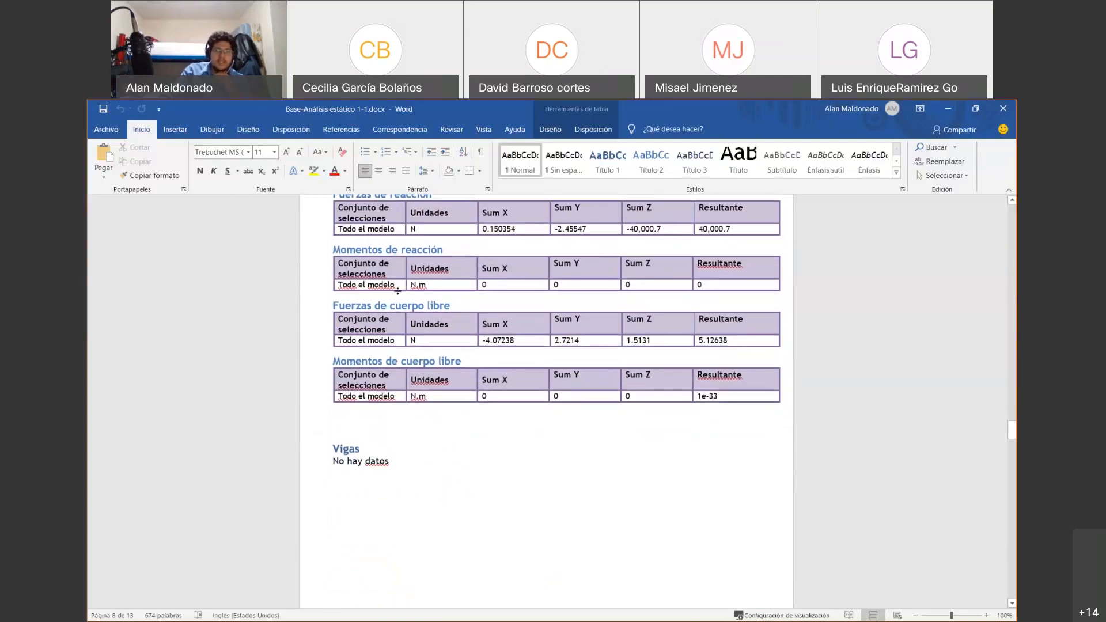
scroll(397, 290, "down", 1)
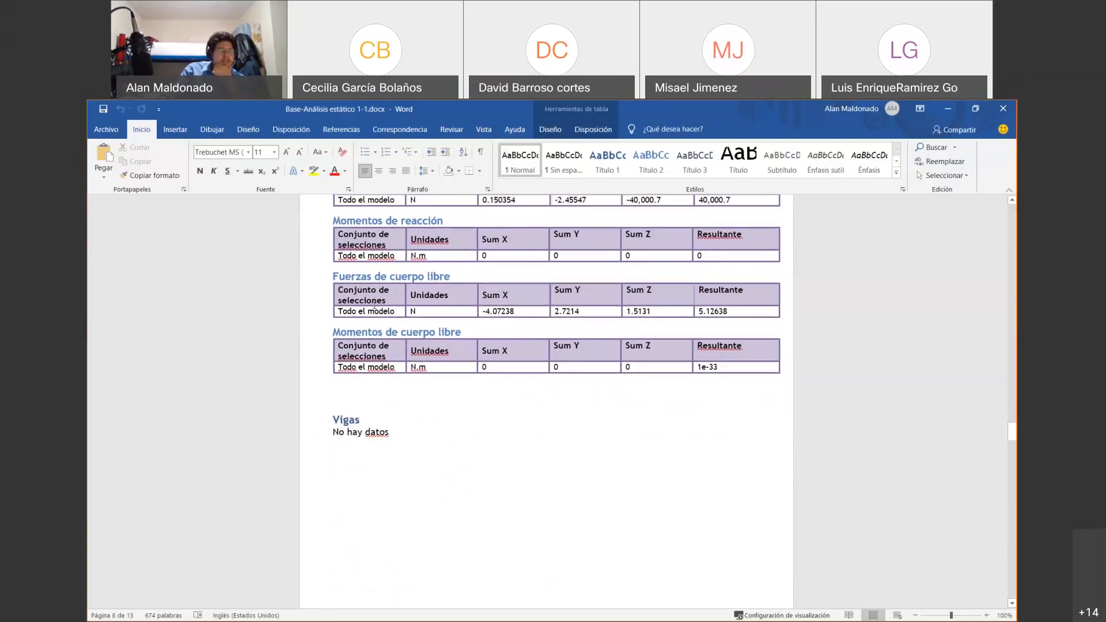
scroll(399, 291, "down", 4)
scroll(373, 304, "down", 12)
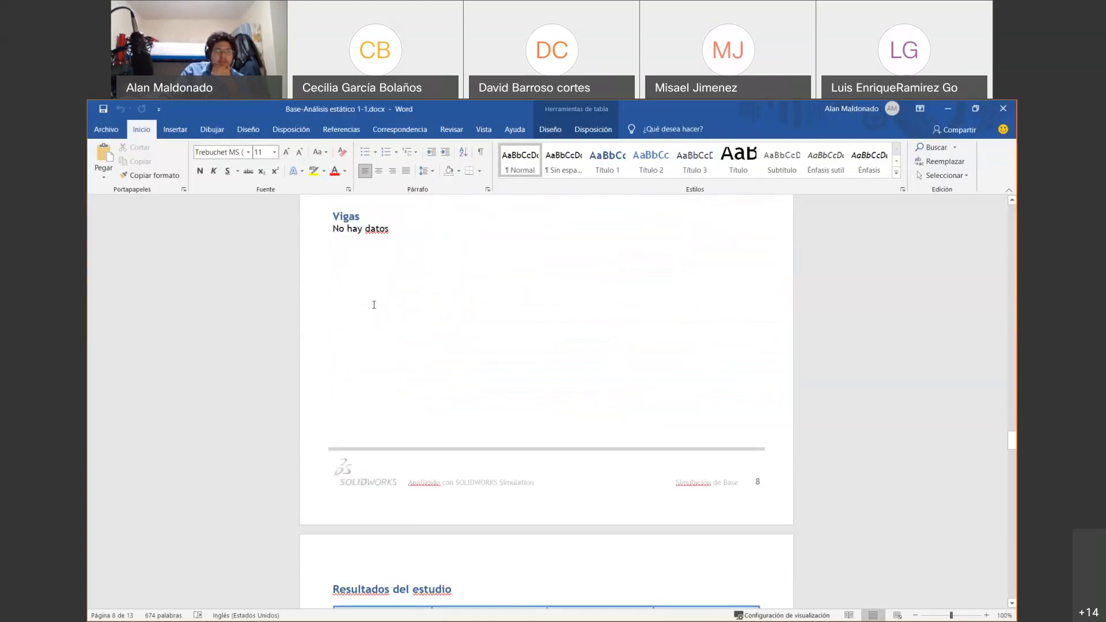
scroll(374, 305, "down", 4)
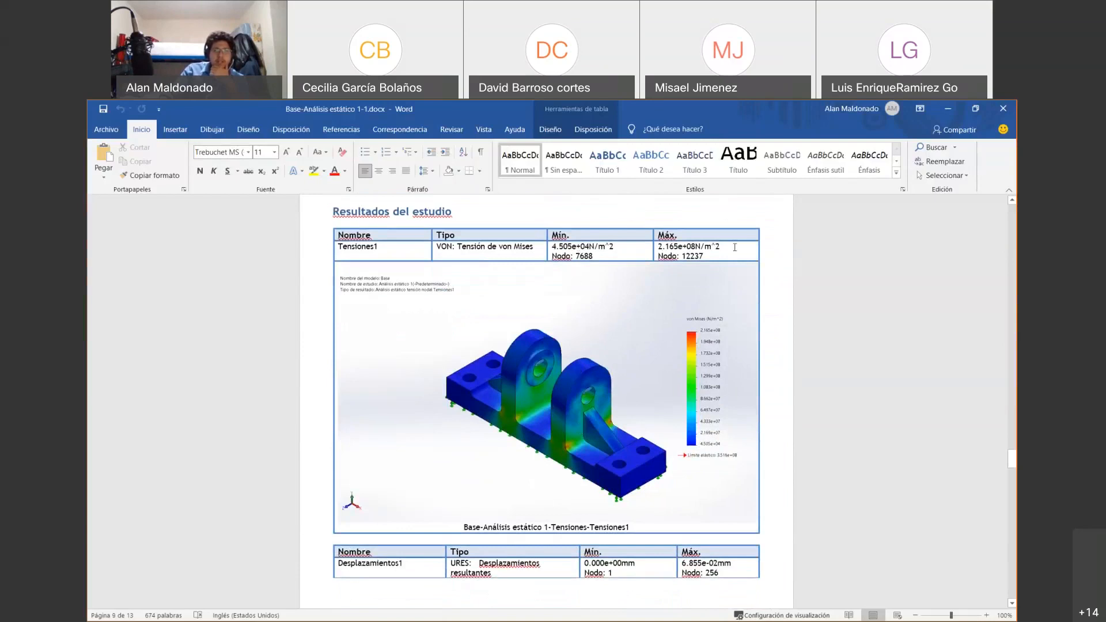
Review the Desplazamientos1 and Deformaciones unitarias1 tables and plots in the report's Resultados del estudio section
scroll(453, 477, "down", 5)
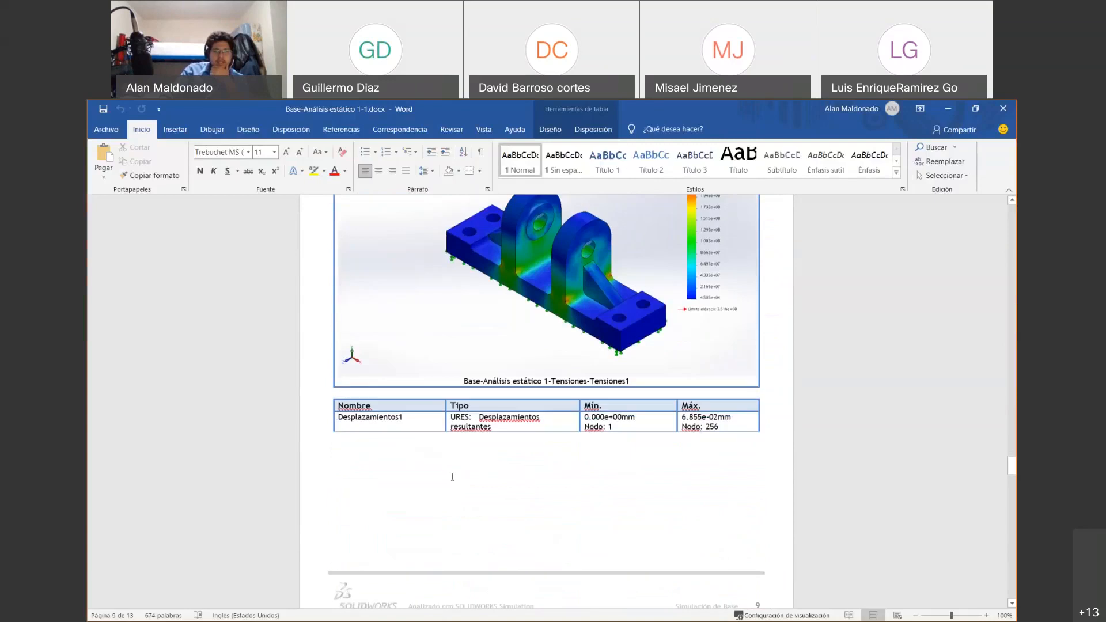
scroll(452, 476, "down", 2)
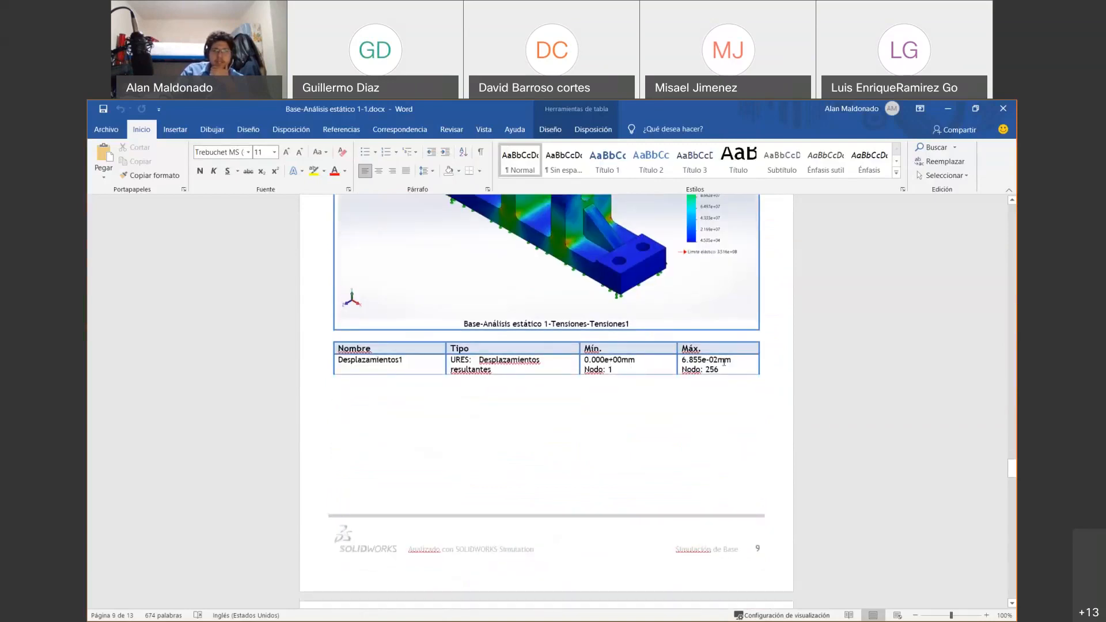
scroll(587, 389, "down", 8)
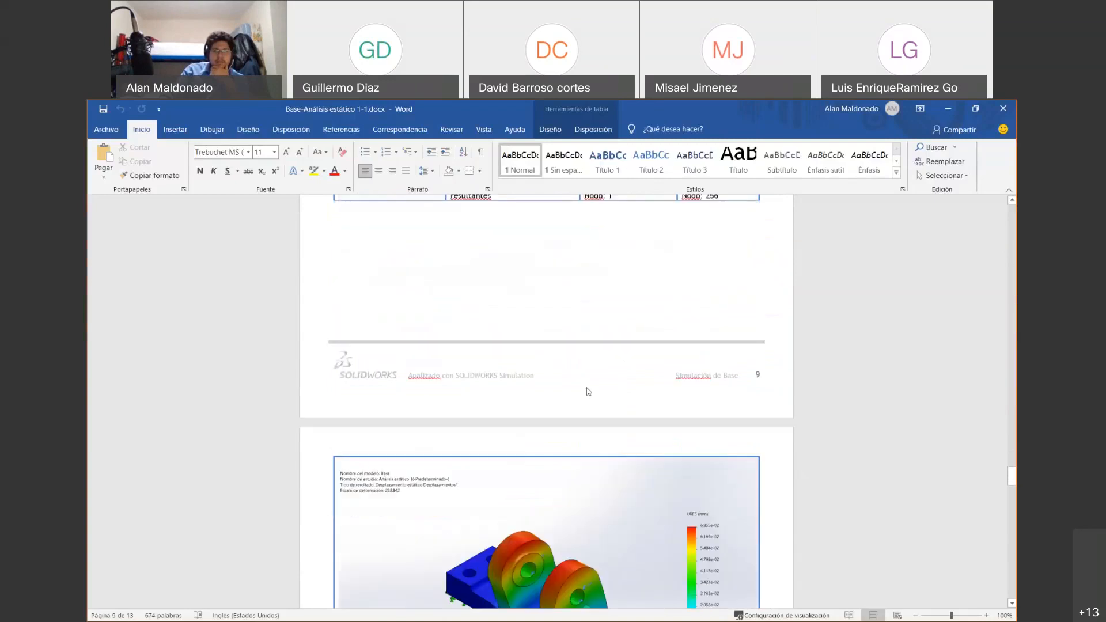
scroll(587, 389, "down", 18)
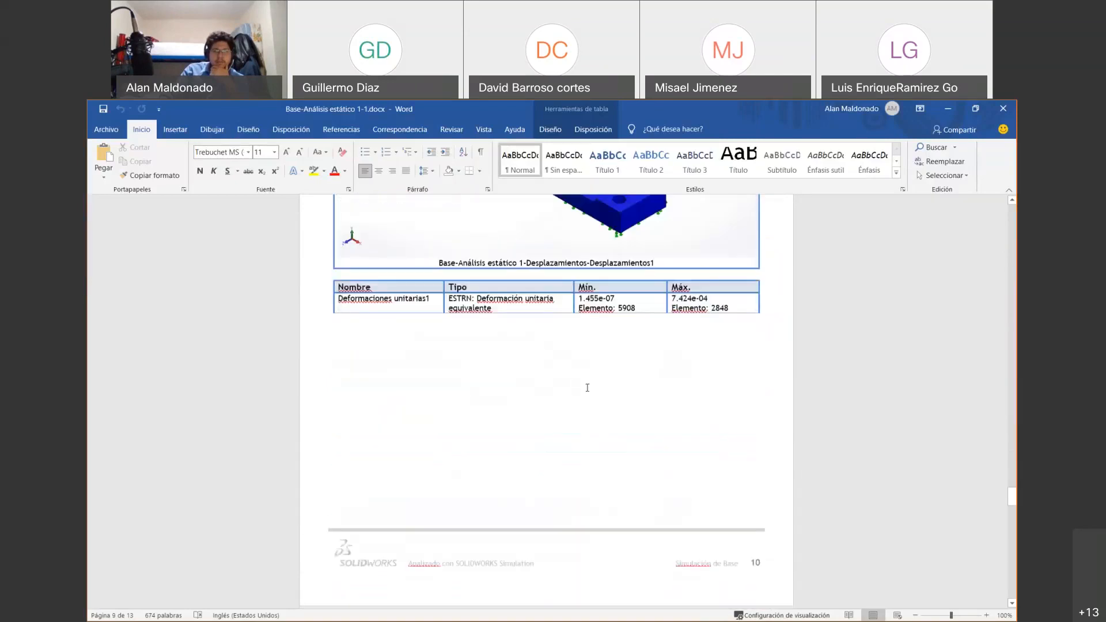
scroll(589, 391, "down", 12)
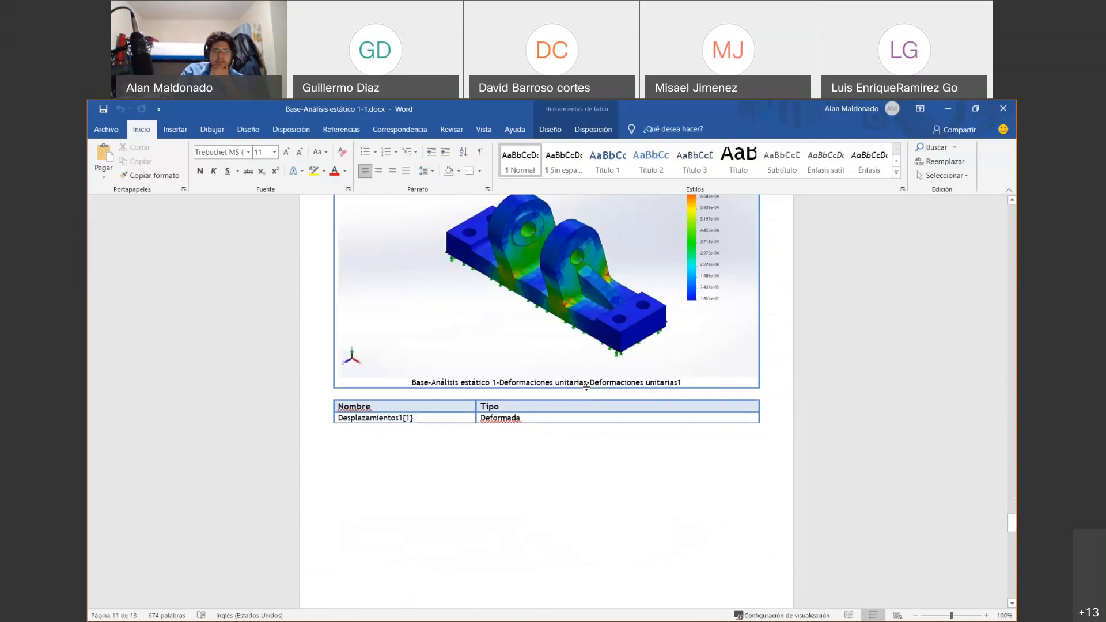
Examine the deformed shape plot, the Factor de seguridad1 table and plot, and the Conclusión section of the report
scroll(530, 391, "down", 20)
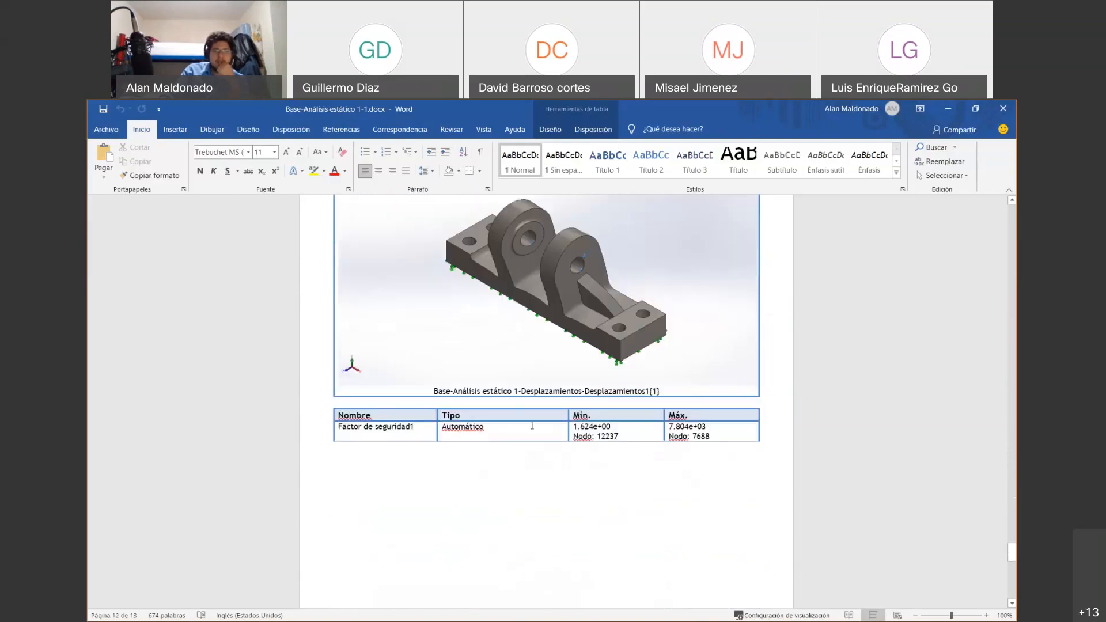
scroll(626, 428, "down", 20)
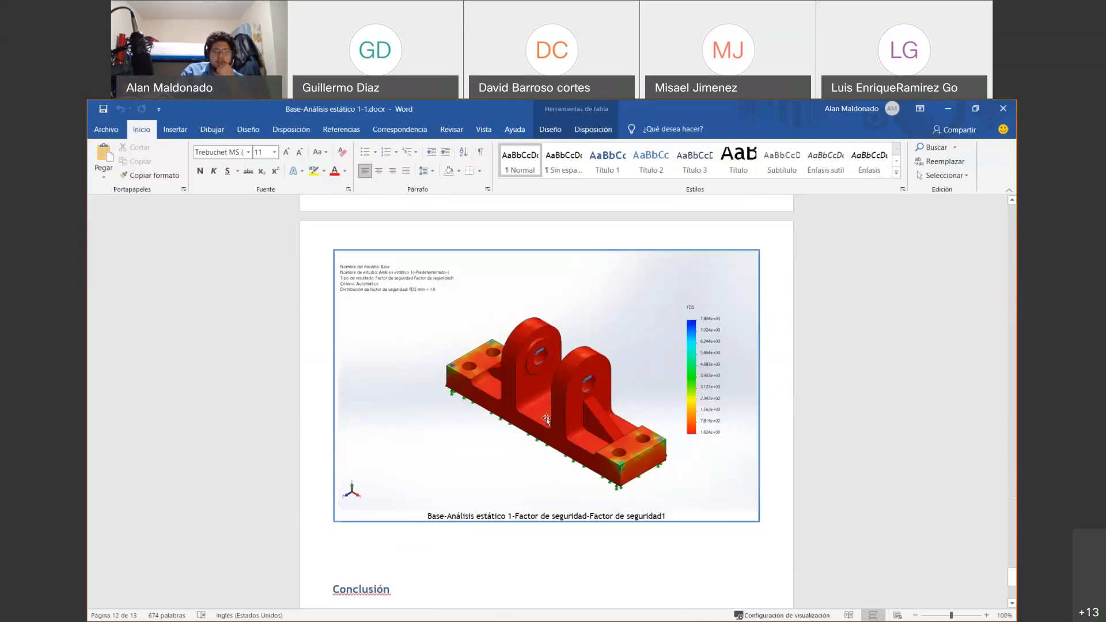
scroll(622, 403, "down", 4)
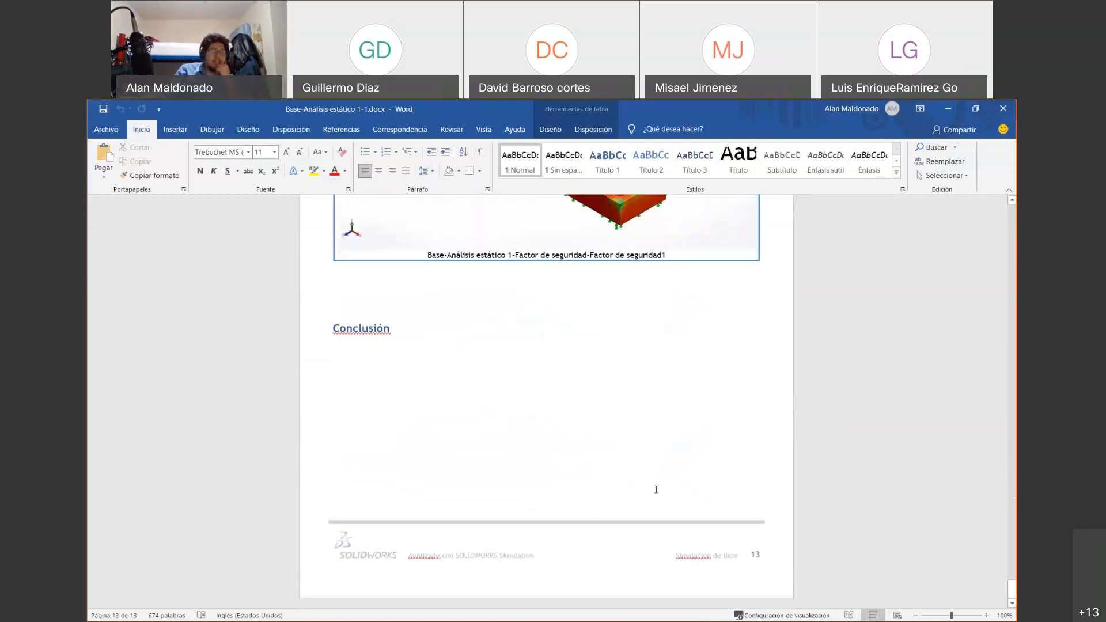
scroll(600, 361, "up", 5)
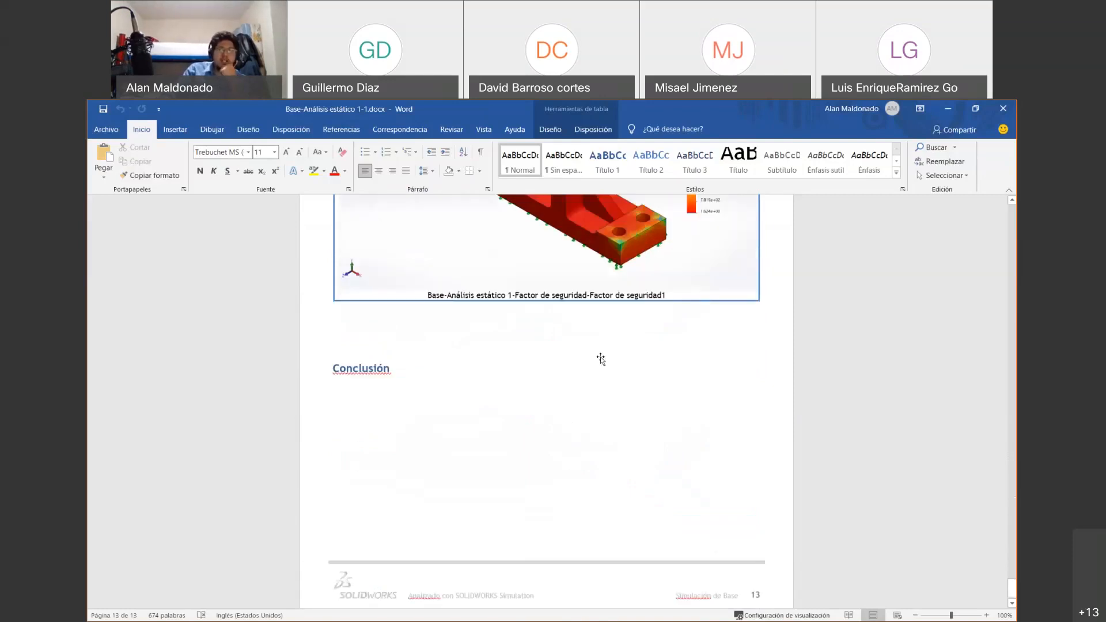
left_click(601, 321)
Recheck the Factor de seguridad1 table, return to the report's first page with the table of contents, and switch back to SOLIDWORKS
scroll(569, 341, "up", 8)
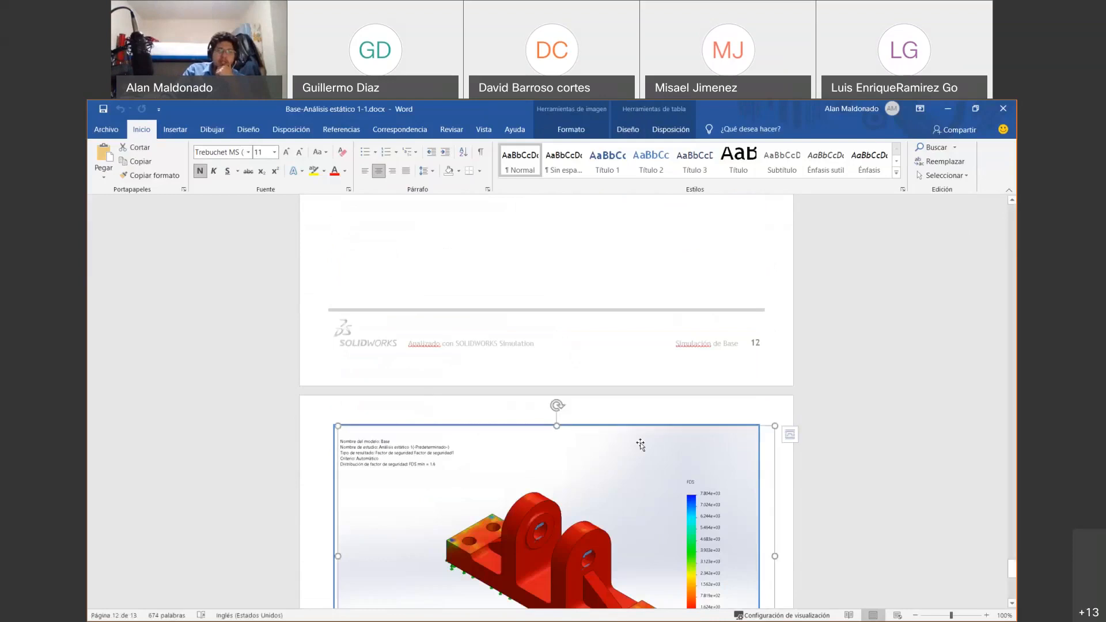
scroll(616, 478, "down", 1)
scroll(590, 545, "up", 10)
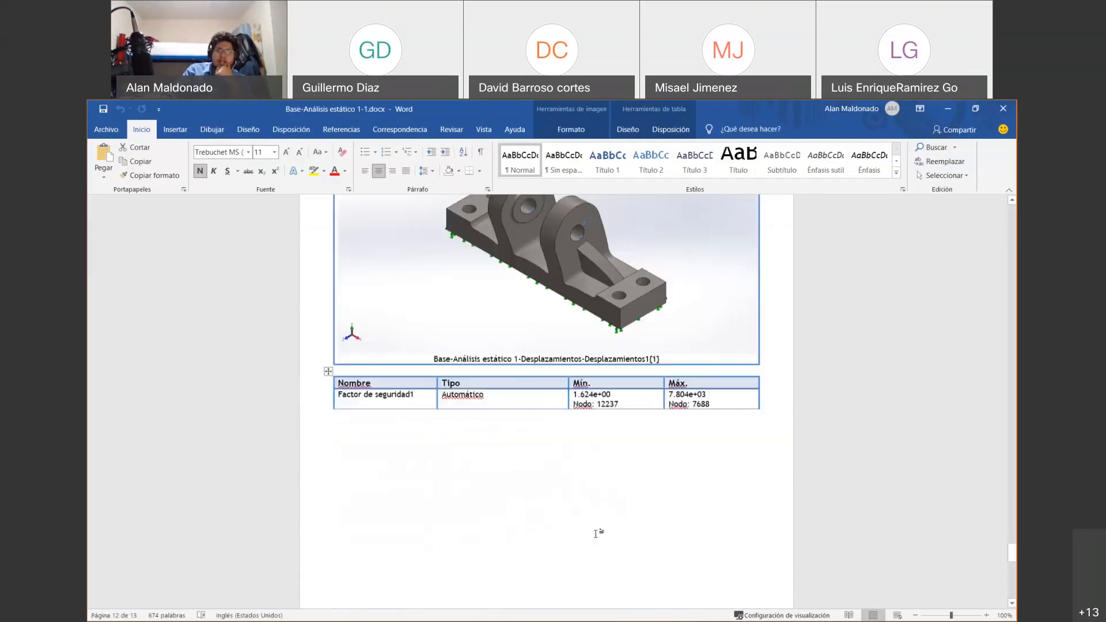
scroll(731, 334, "up", 15)
left_click_drag(1013, 502, 1013, 109)
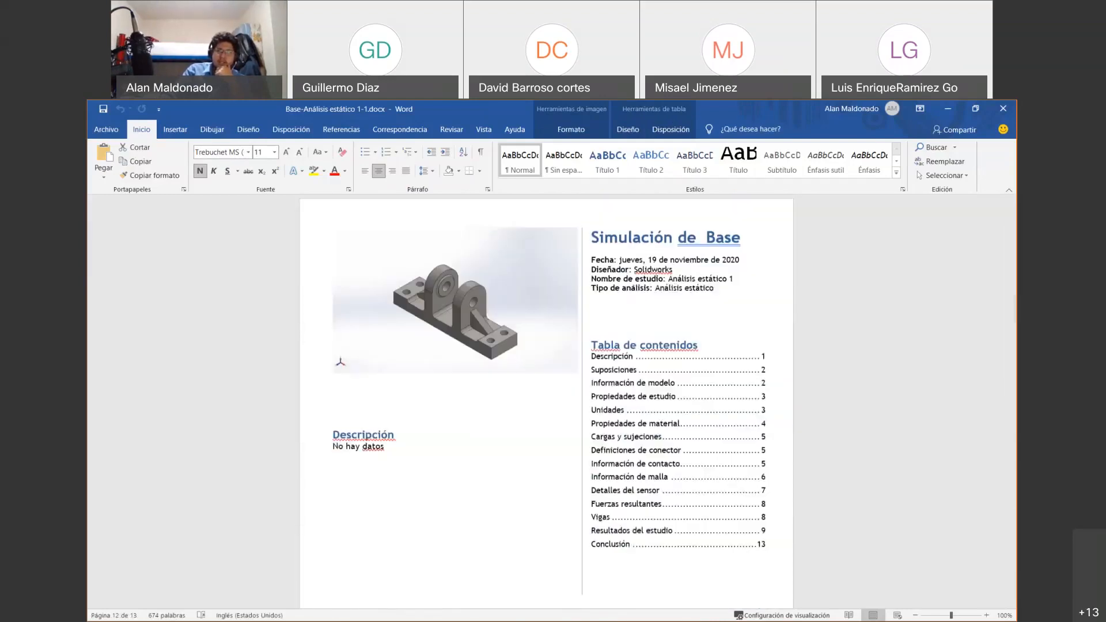
left_click(1012, 110)
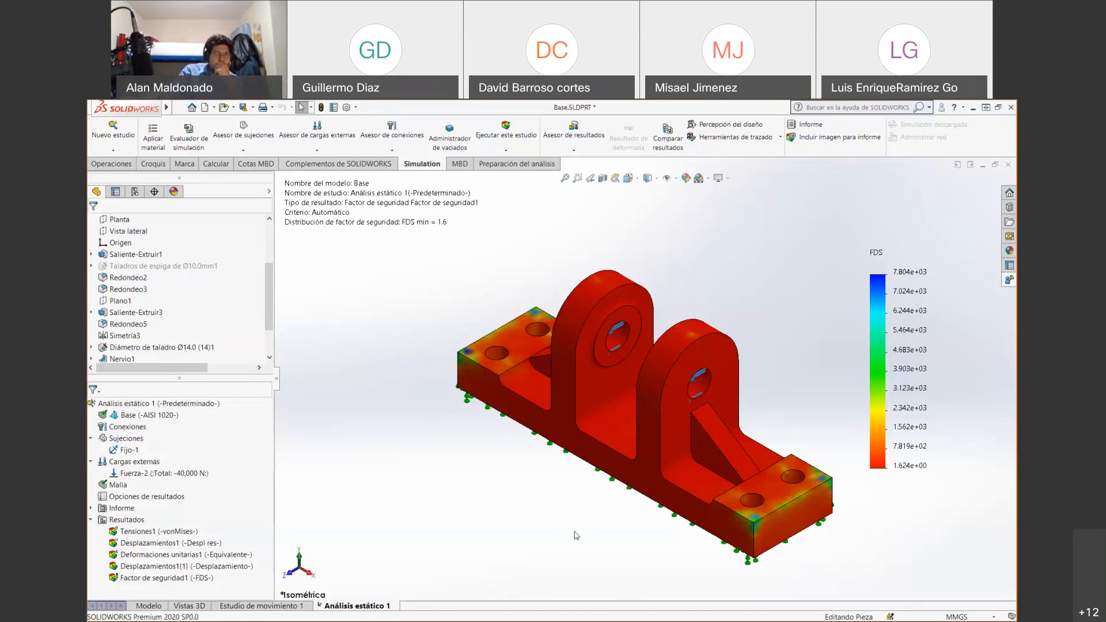
Close the Base part without saving and open Ensamblaje1.SLDASM from the Ensamblaje 1 folder inside Actividades
left_click(1008, 165)
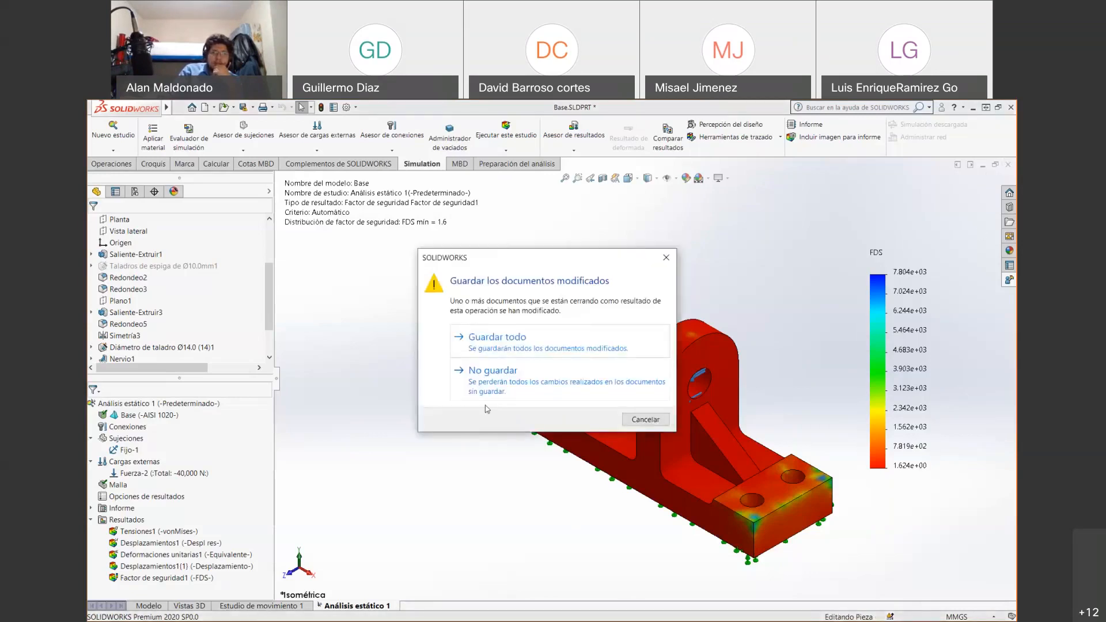
left_click(493, 373)
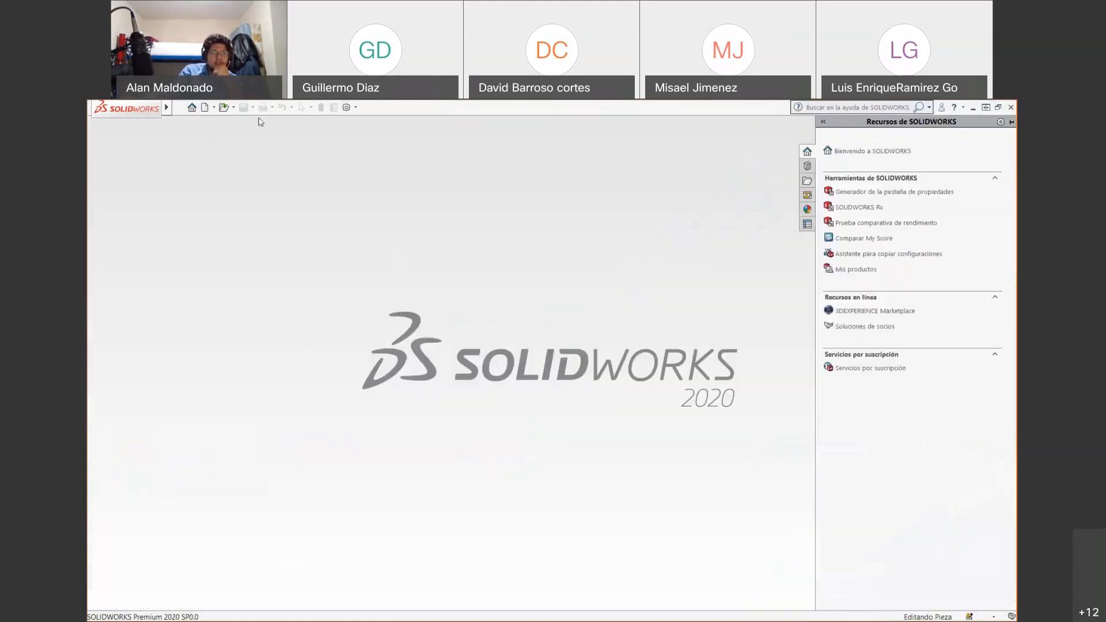
left_click(224, 108)
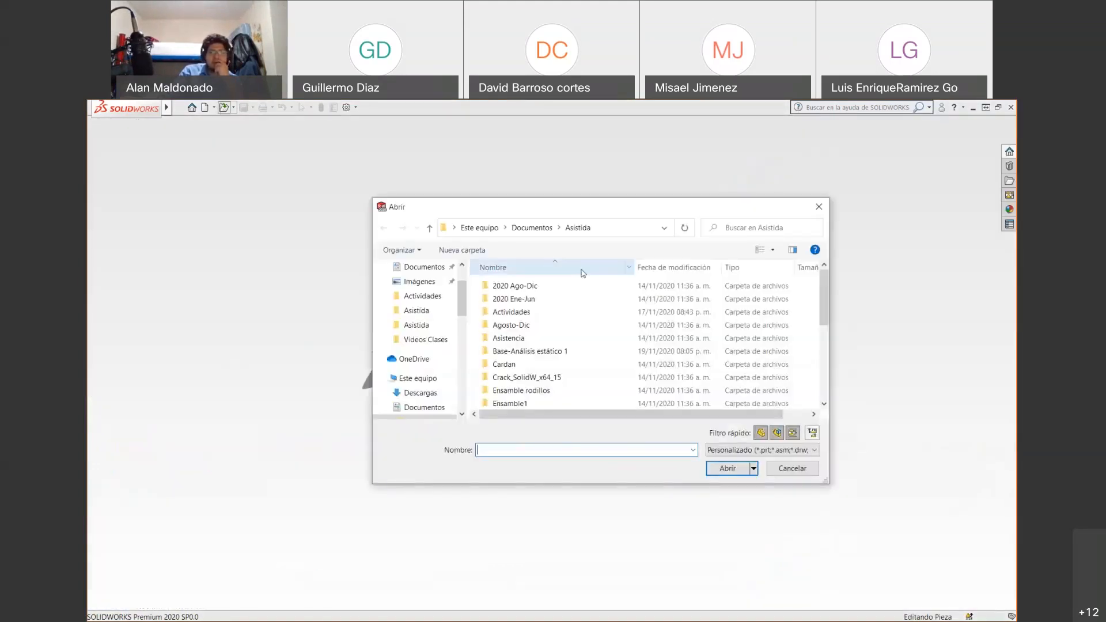
double_click(532, 312)
double_click(513, 287)
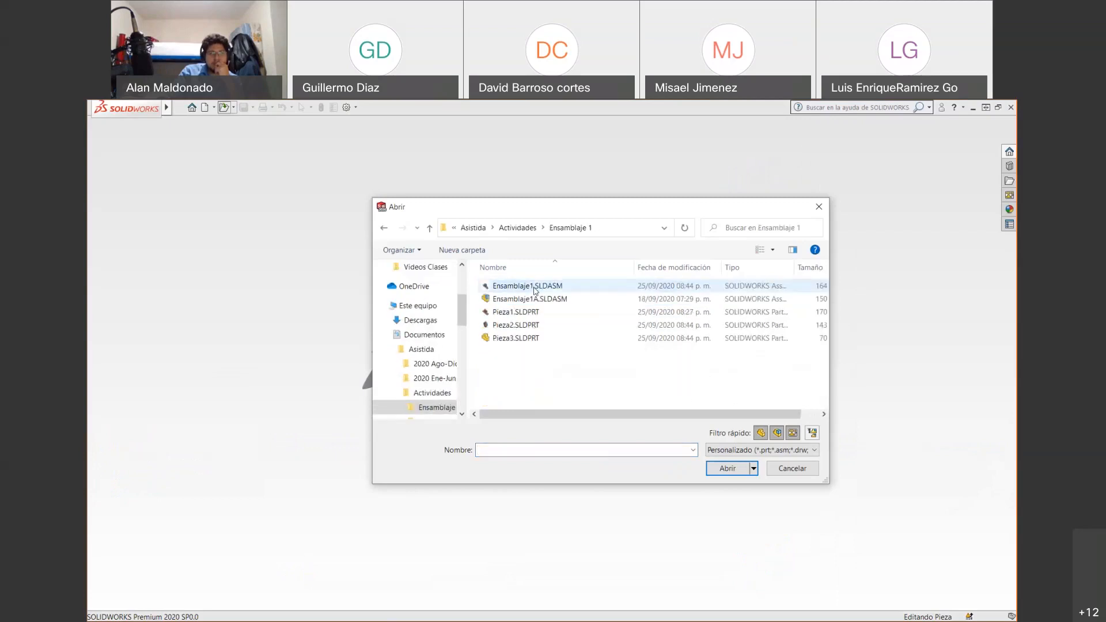
left_click(533, 300)
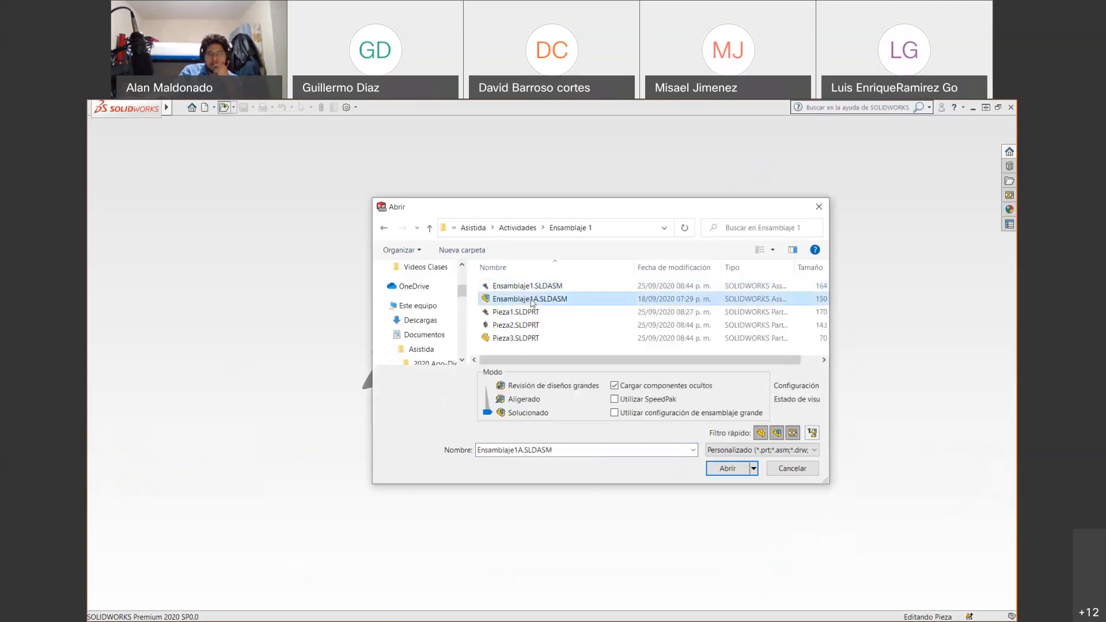
left_click(534, 292)
double_click(533, 291)
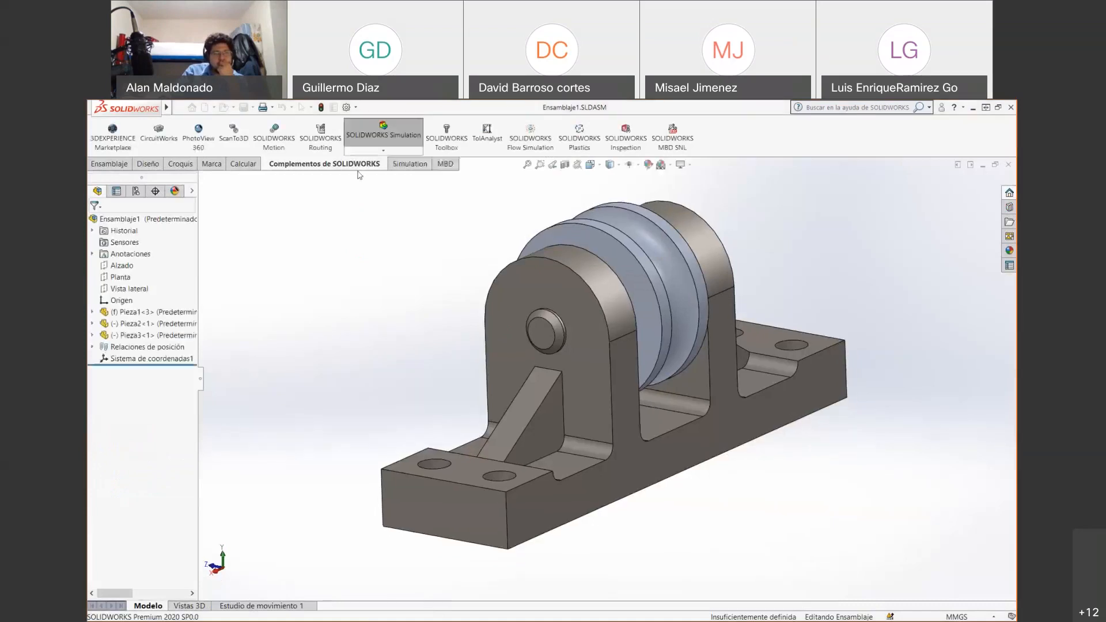
Create a new static simulation study for the pulley assembly, named Análisis estático 1
left_click(406, 164)
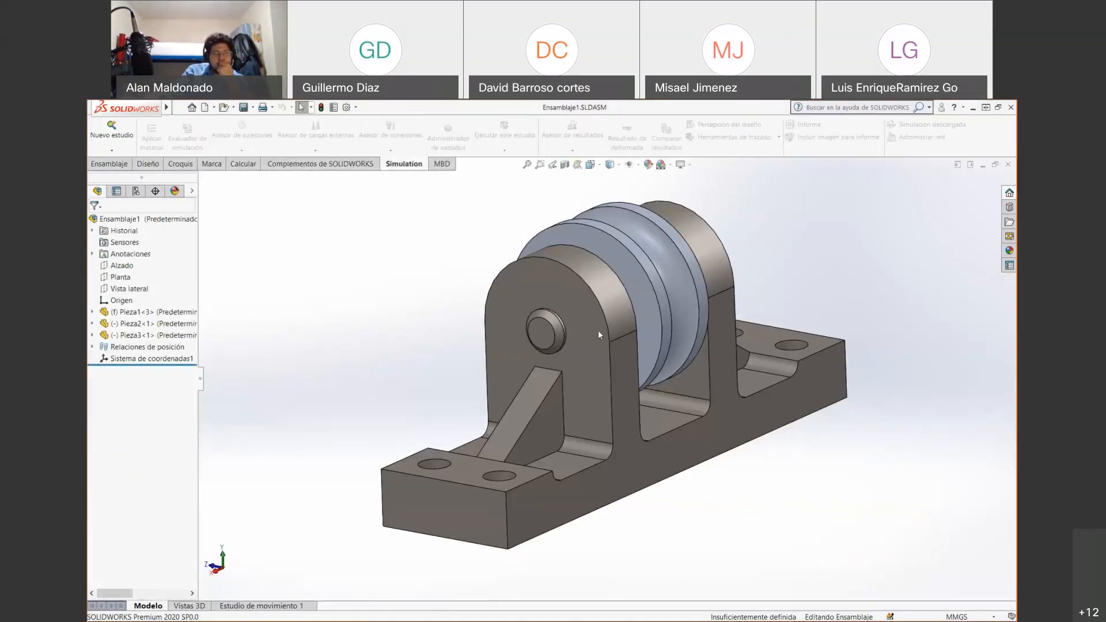
scroll(749, 484, "up", 2)
scroll(606, 457, "down", 4)
middle_click_drag(606, 457, 610, 347)
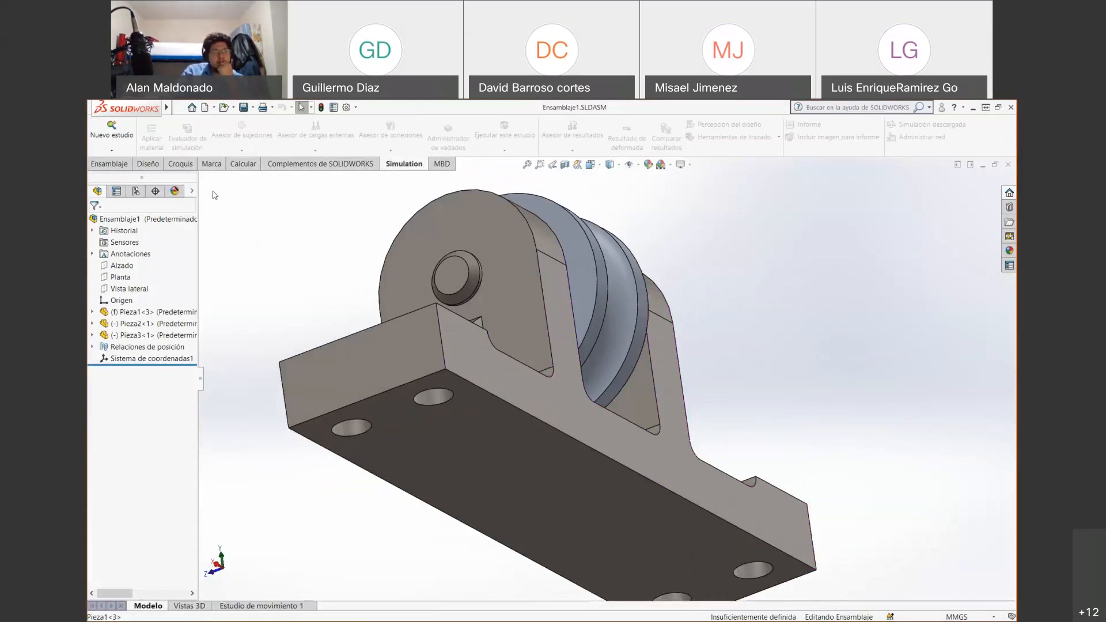
left_click(112, 129)
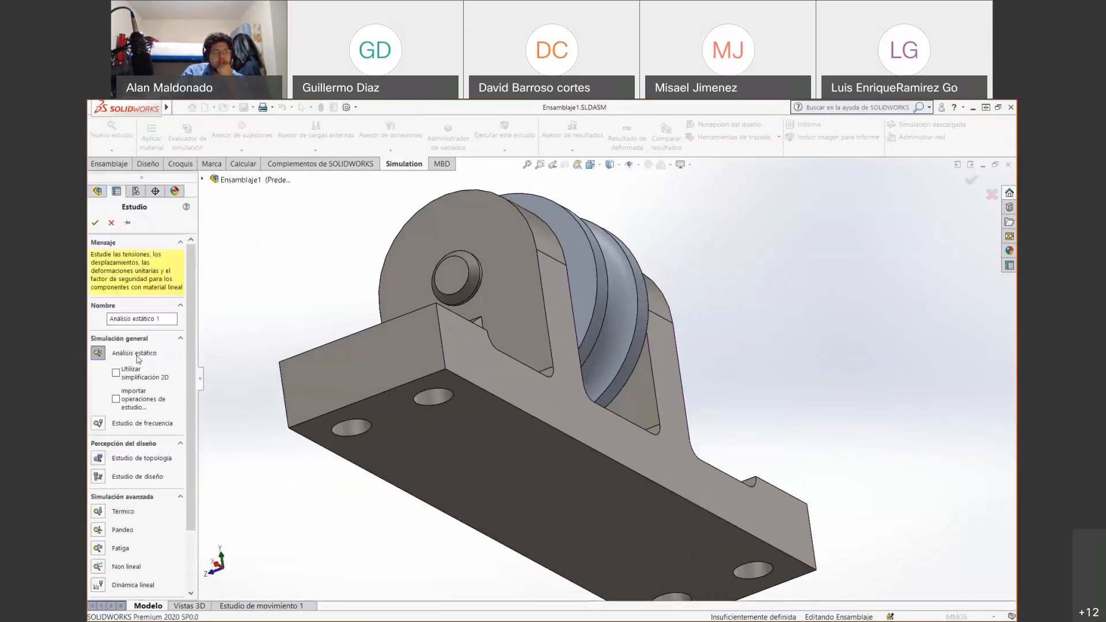
left_click(101, 223)
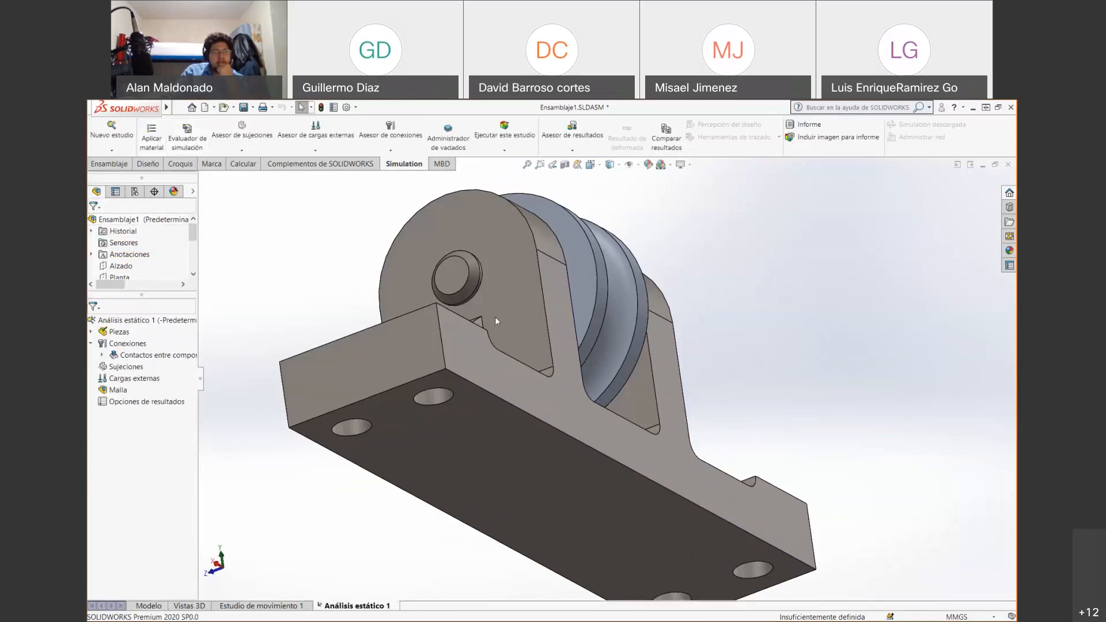
Expand Pieza1 in the assembly tree and look through its material and features
middle_click_drag(495, 317, 493, 375)
left_click_drag(190, 236, 193, 259)
mouse_move(122, 286)
left_mouse_down()
mouse_move(170, 290)
mouse_move(123, 290)
left_mouse_up()
left_click(92, 243)
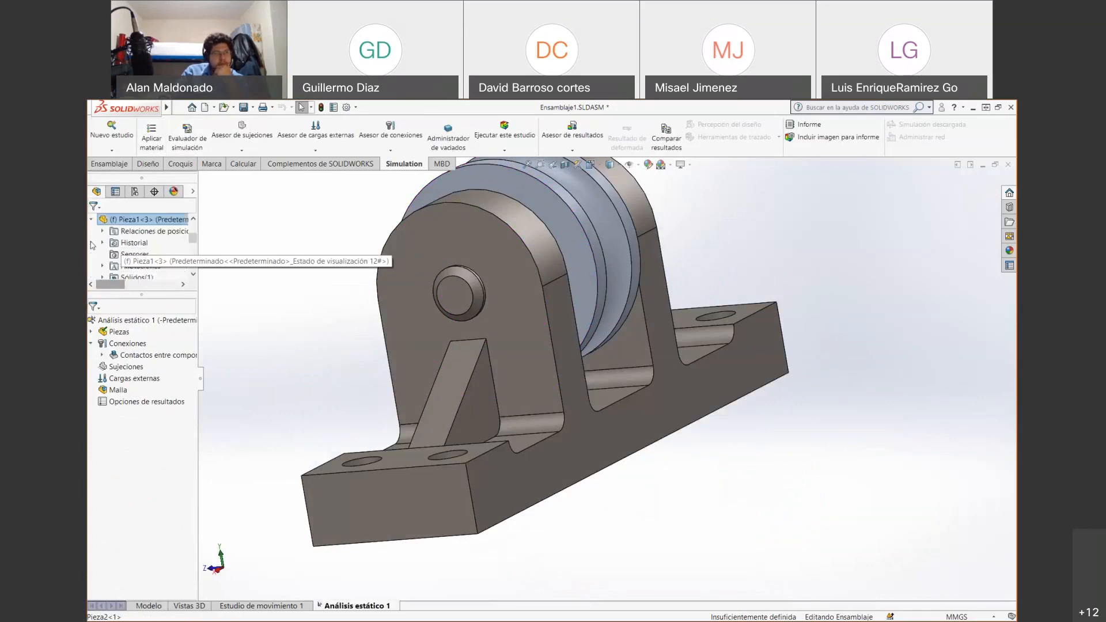
scroll(167, 248, "down", 3)
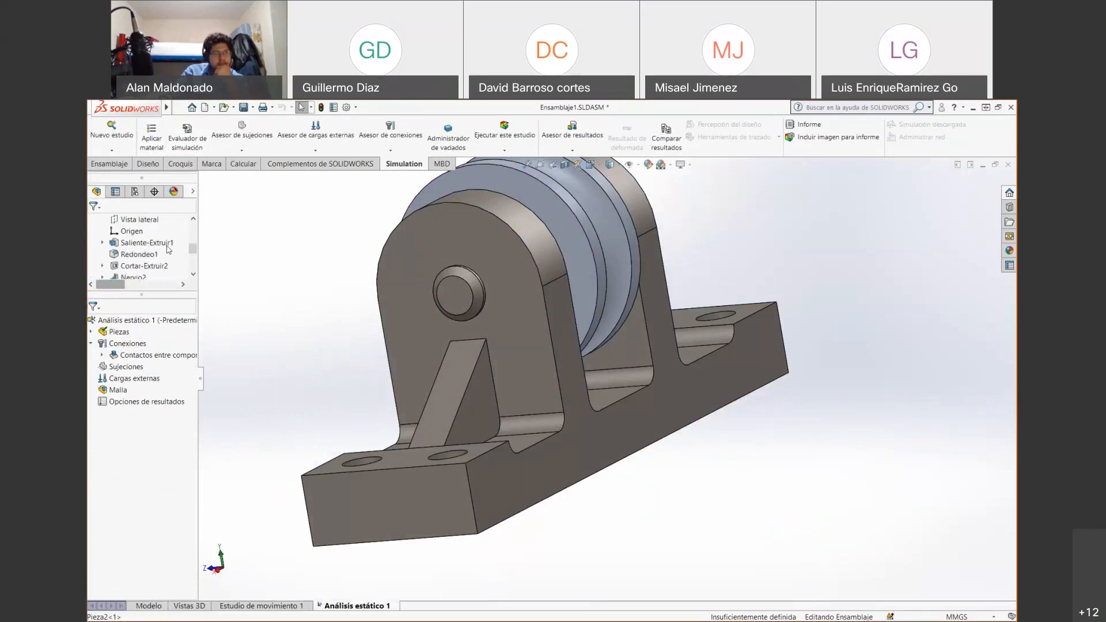
scroll(139, 252, "down", 5)
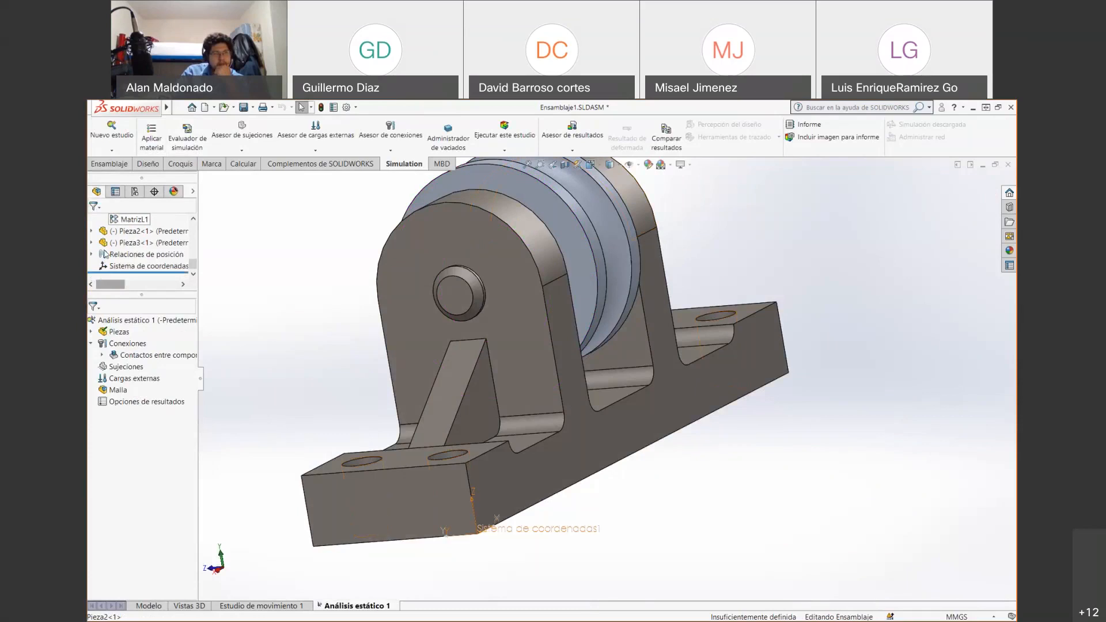
Expand Pieza2 and Pieza3 in the assembly tree to check the material assigned to each part
left_click(91, 243)
scroll(158, 239, "down", 2)
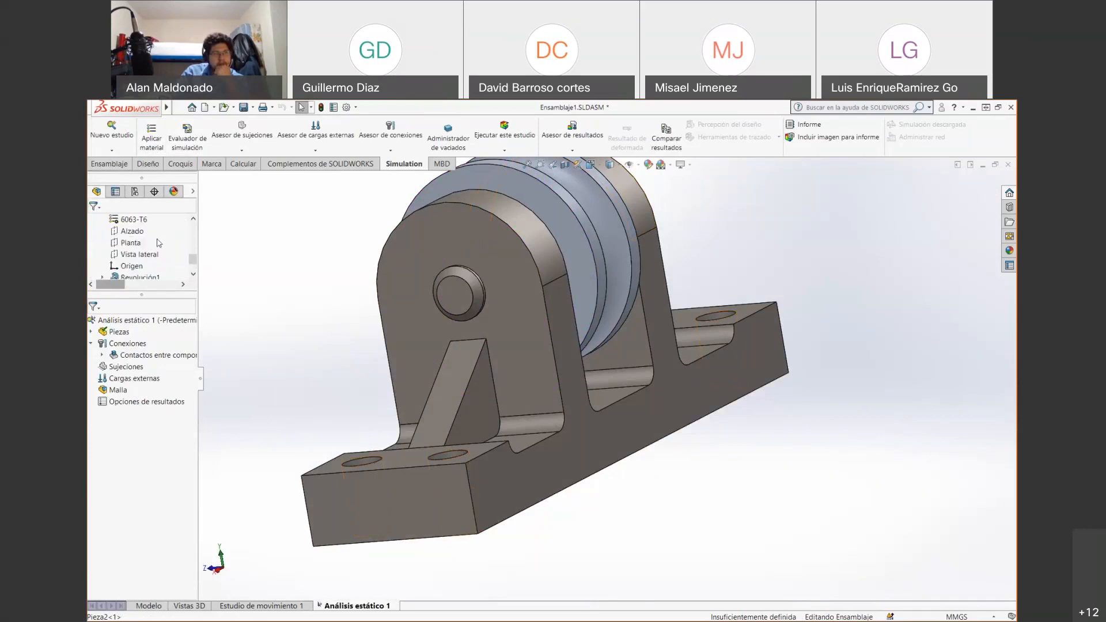
scroll(159, 243, "down", 1)
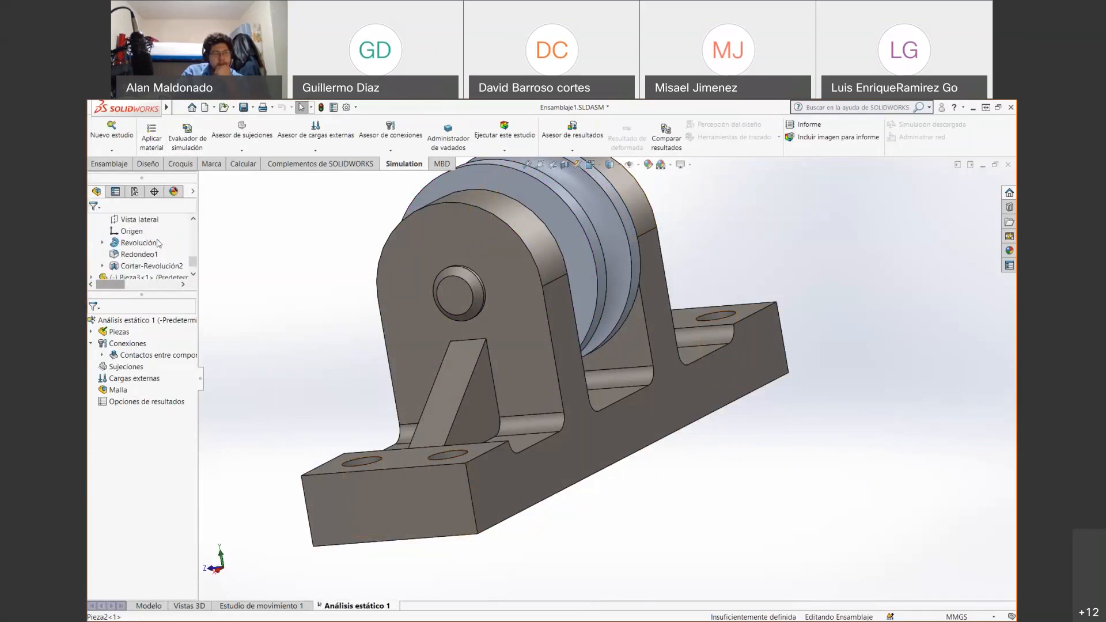
scroll(112, 240, "down", 1)
left_click(91, 242)
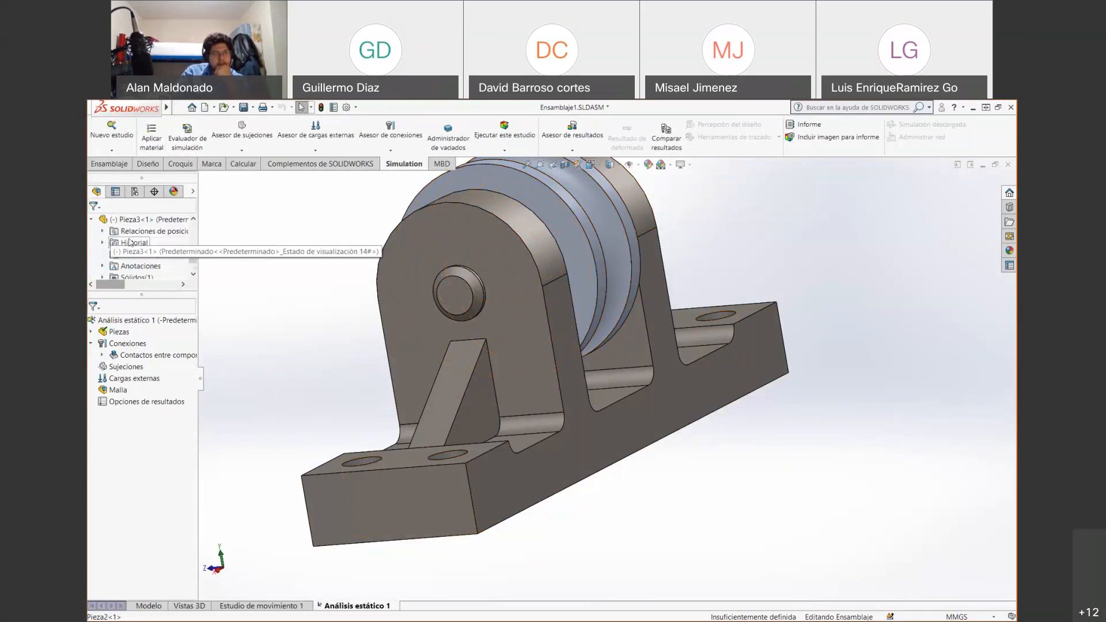
scroll(159, 239, "down", 1)
scroll(166, 254, "down", 2)
Inspect the study's component contacts under Conexiones, including the global contact entry
scroll(168, 260, "up", 6)
scroll(229, 315, "up", 7)
scroll(700, 328, "down", 2)
scroll(528, 467, "down", 4)
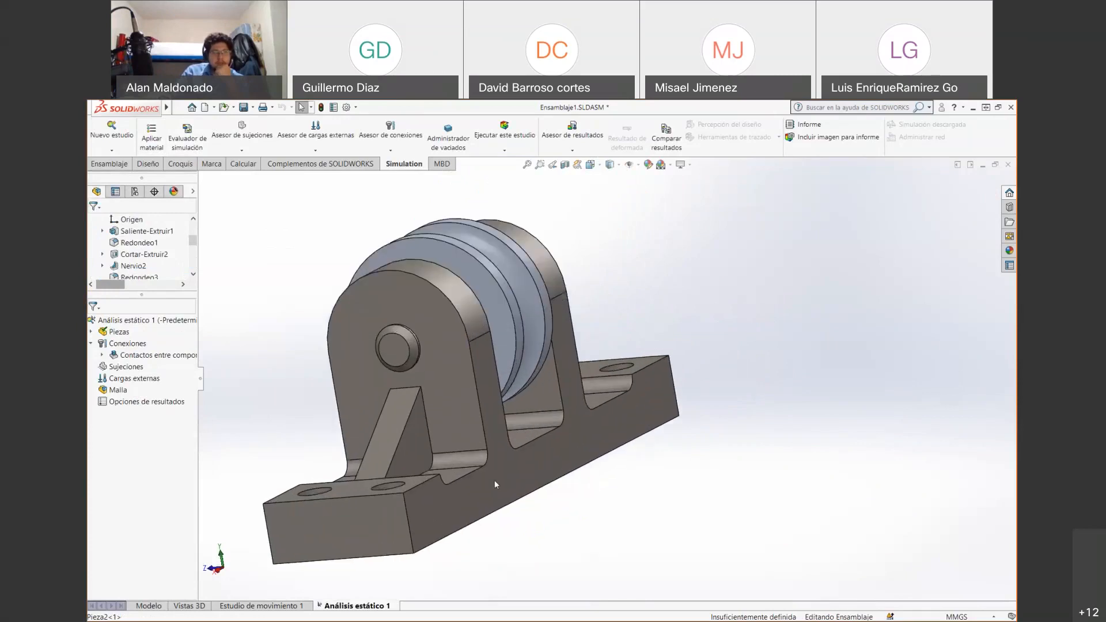
left_click(101, 355)
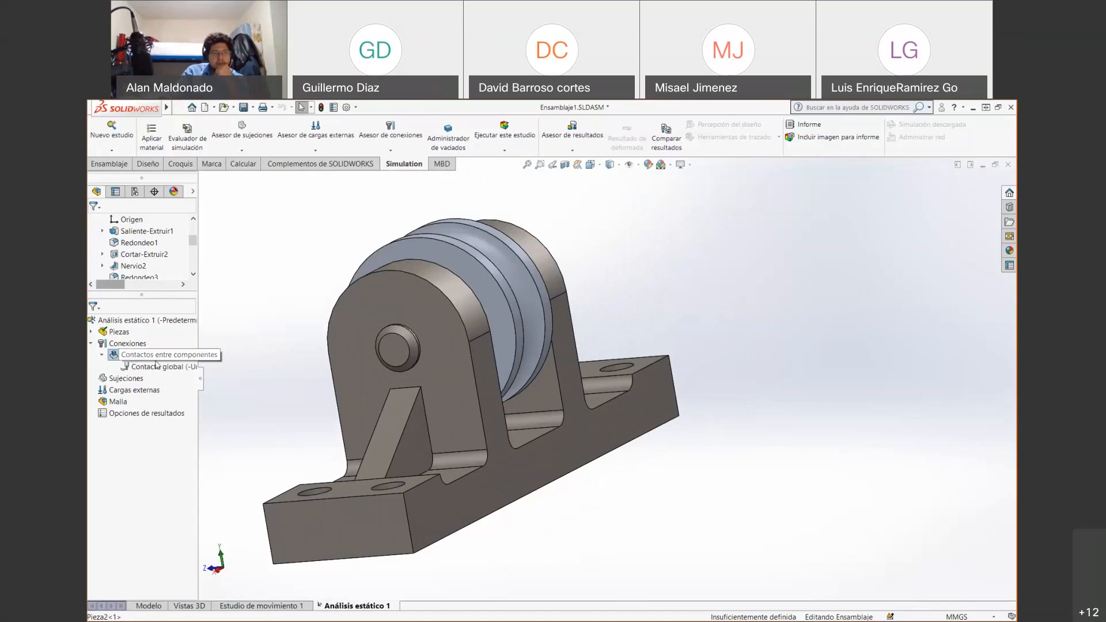
left_click(102, 356)
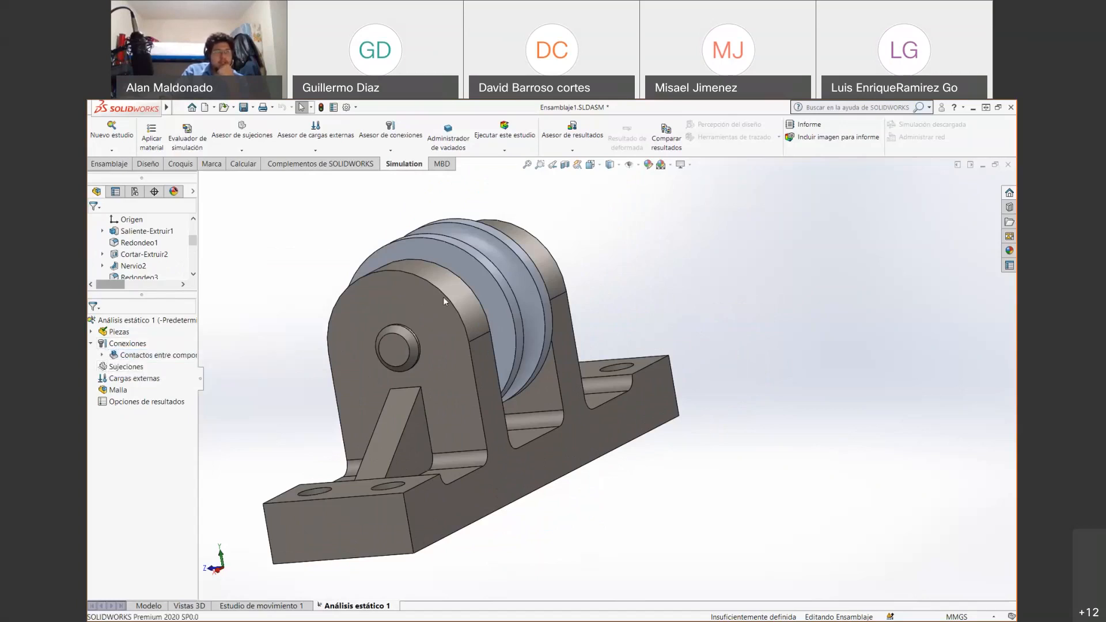
Select the flat side face of the Pieza2 pulley and view the commands available for that component
left_click(483, 279)
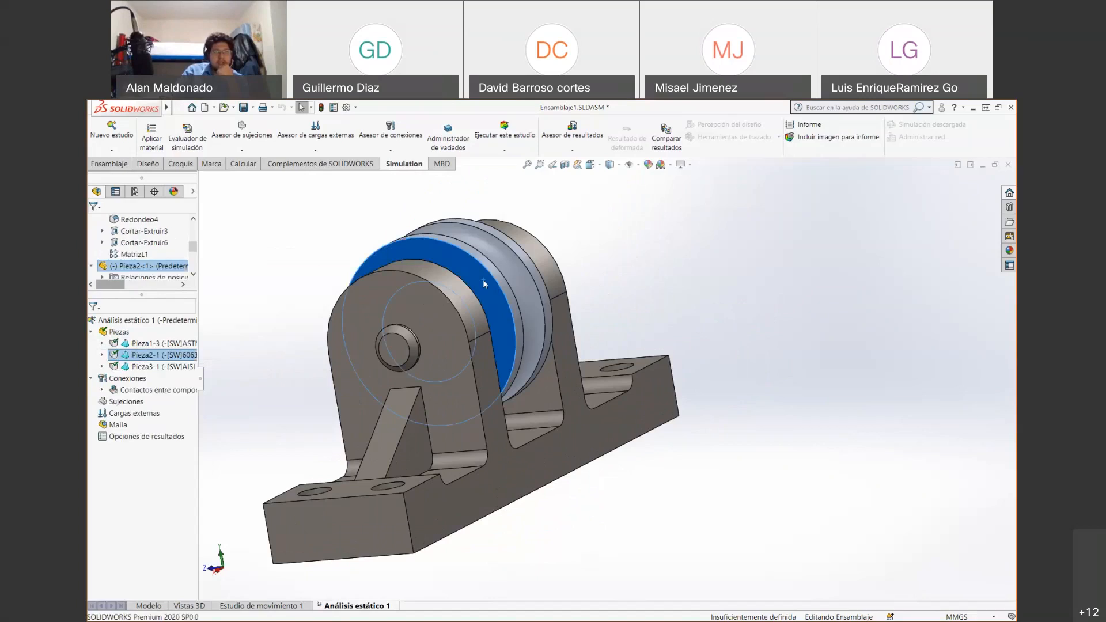
right_click(483, 279)
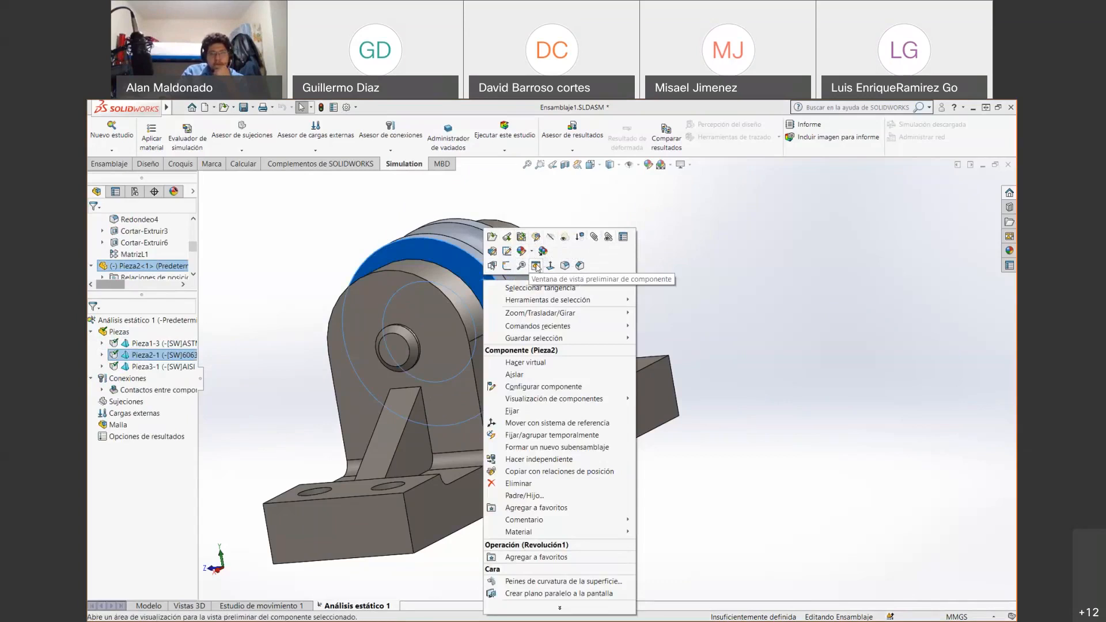
left_click(377, 218)
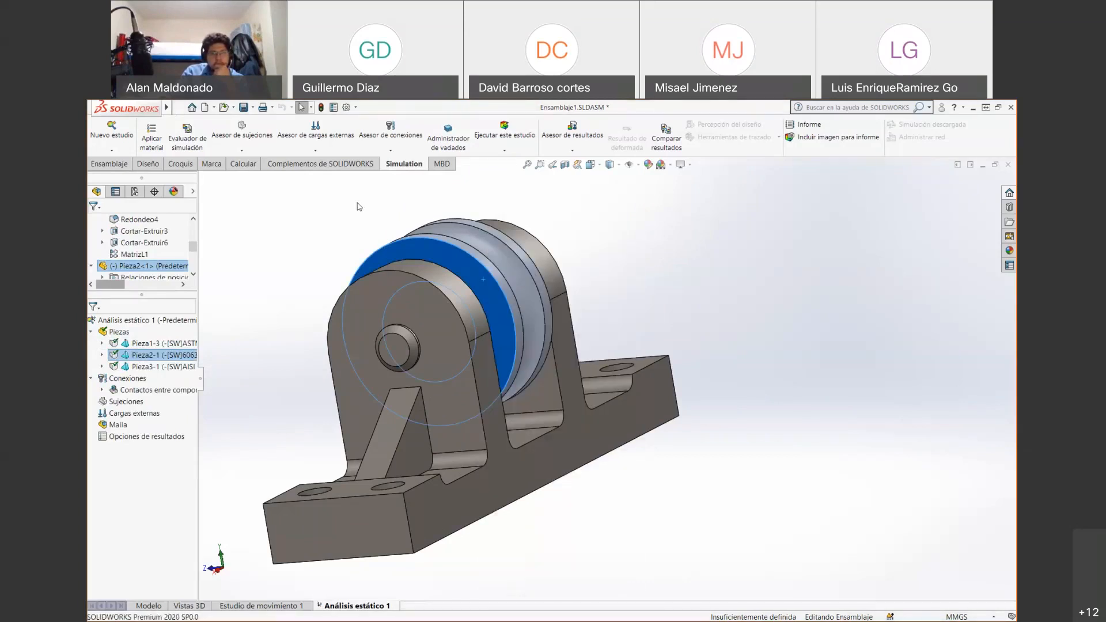
Add a fixed-geometry fixture to the flat bottom face of the Pieza1 base
middle_click_drag(686, 250, 684, 258)
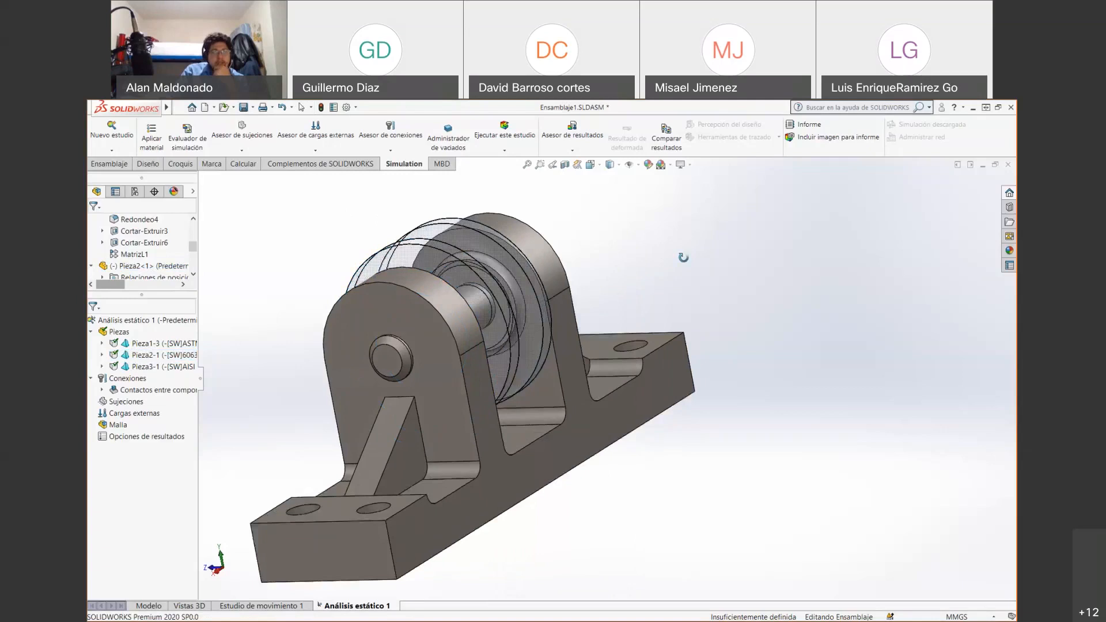
middle_click_drag(353, 462, 590, 358)
left_click(242, 134)
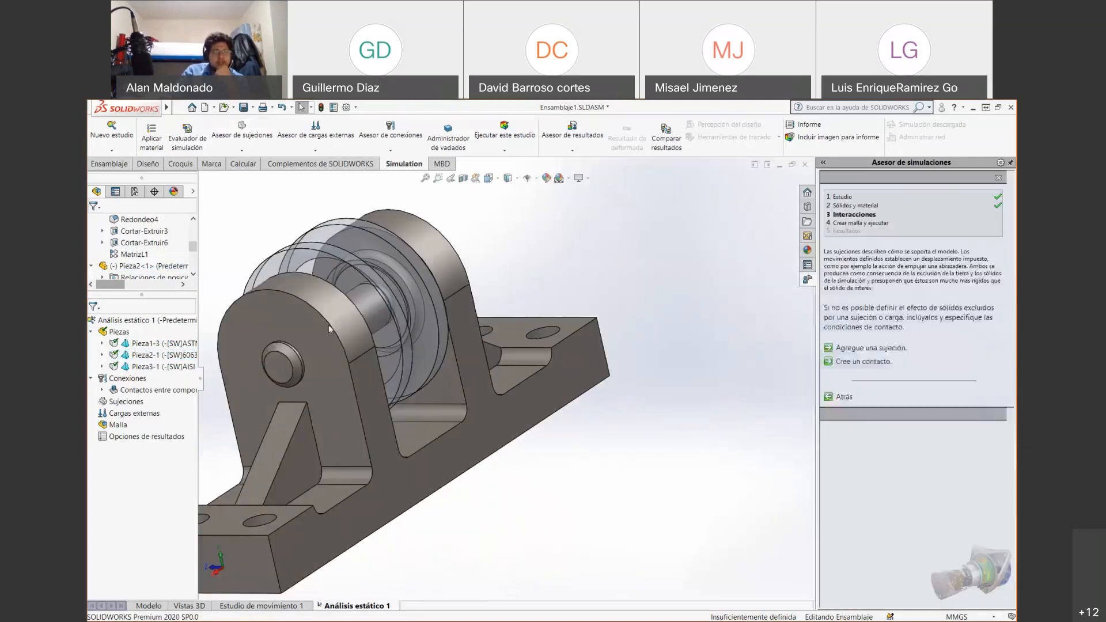
scroll(328, 324, "up", 3)
middle_click_drag(499, 401, 438, 392)
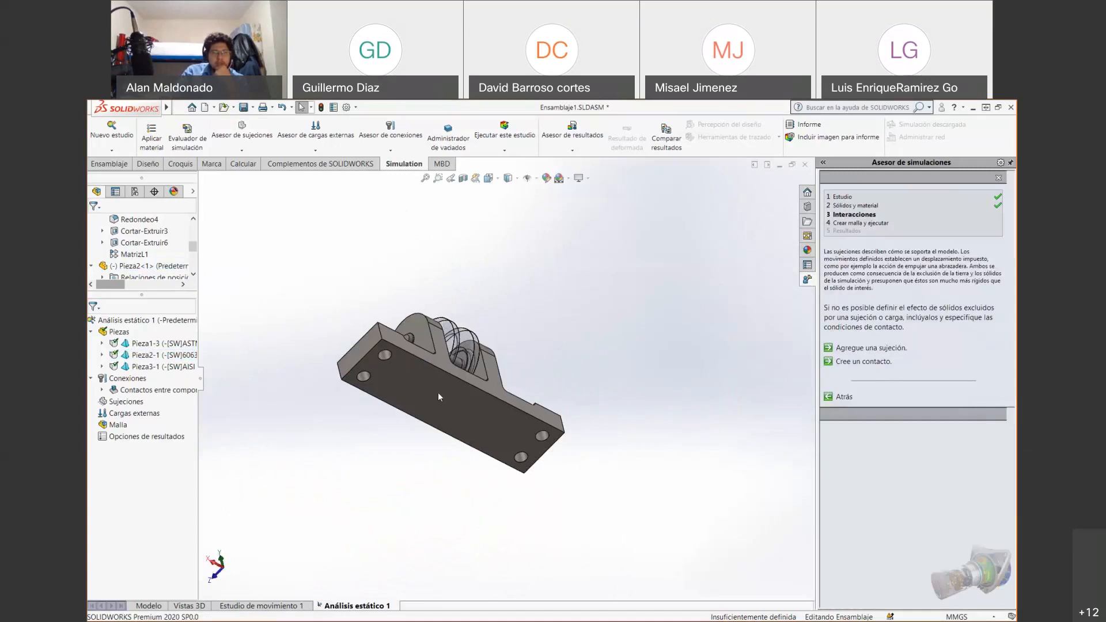
left_click(882, 348)
left_click(441, 398)
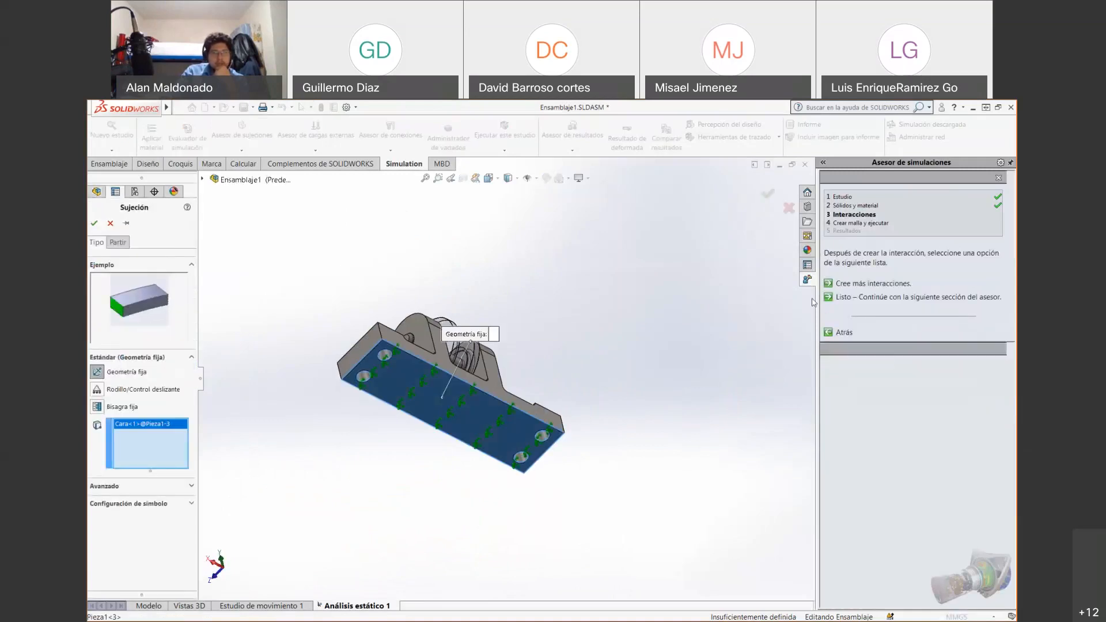
key("Return")
Define a bonded (Unión rígida) component contact with incompatible mesh between the Pieza3 shaft and the Pieza1 base
middle_click_drag(570, 267, 569, 392)
middle_click_drag(628, 284, 640, 324)
middle_click_drag(390, 428, 598, 342)
scroll(495, 371, "up", 2)
scroll(495, 369, "down", 5)
scroll(423, 404, "down", 5)
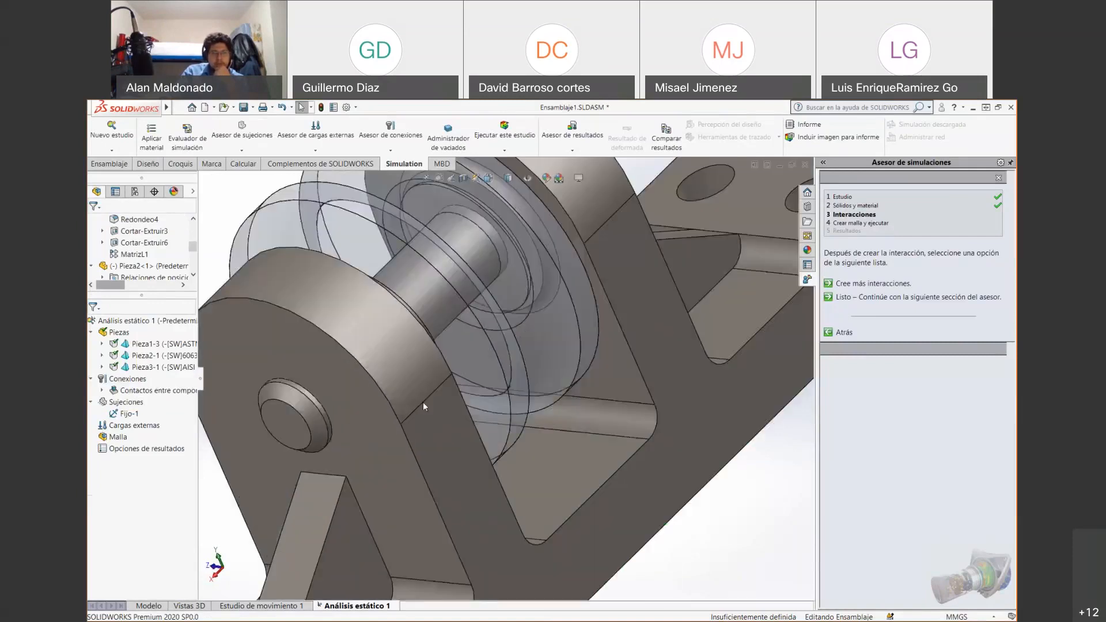
scroll(422, 402, "up", 5)
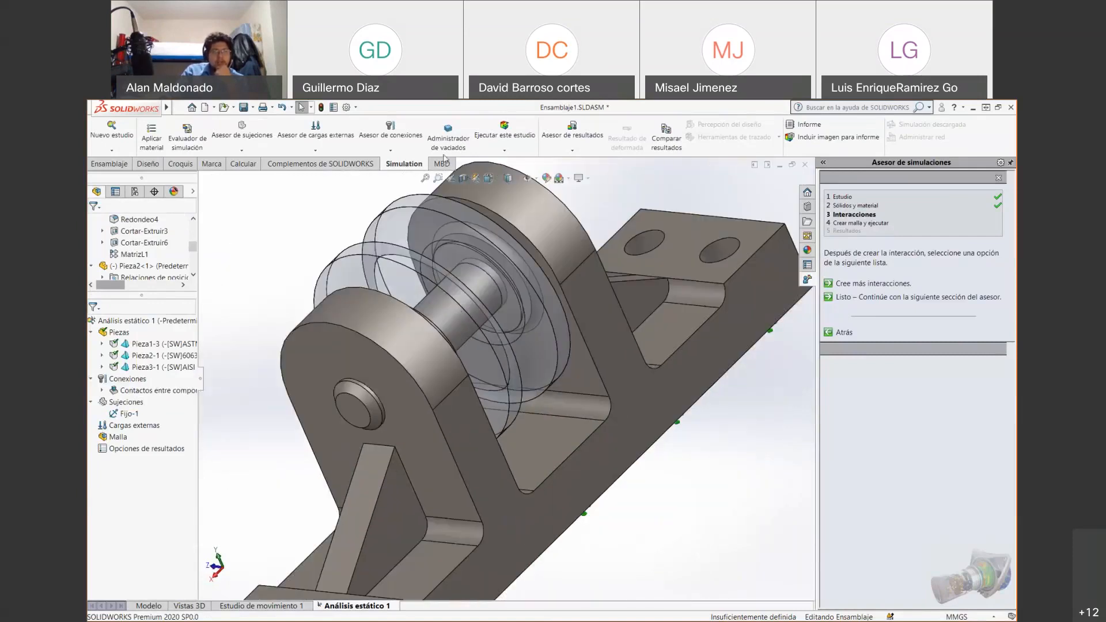
left_click(391, 151)
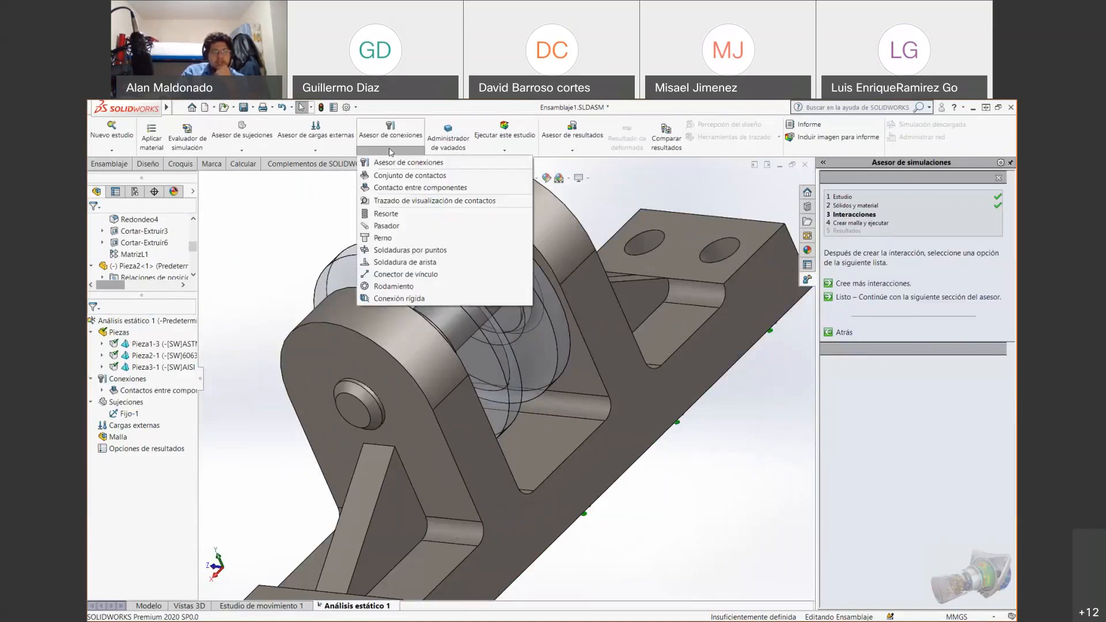
left_click(431, 188)
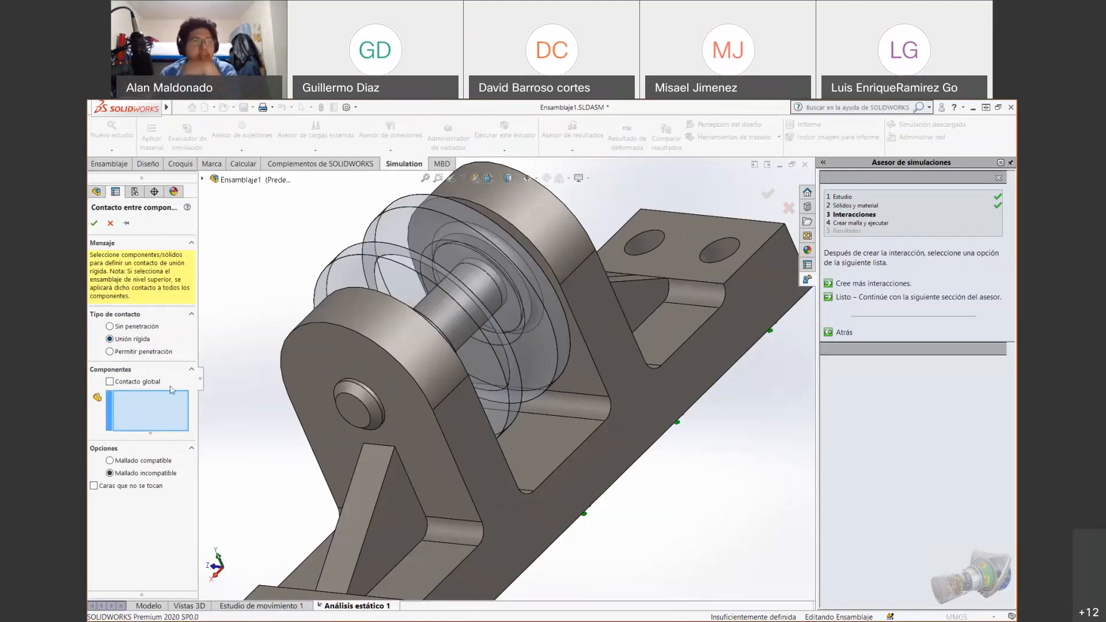
left_click(109, 382)
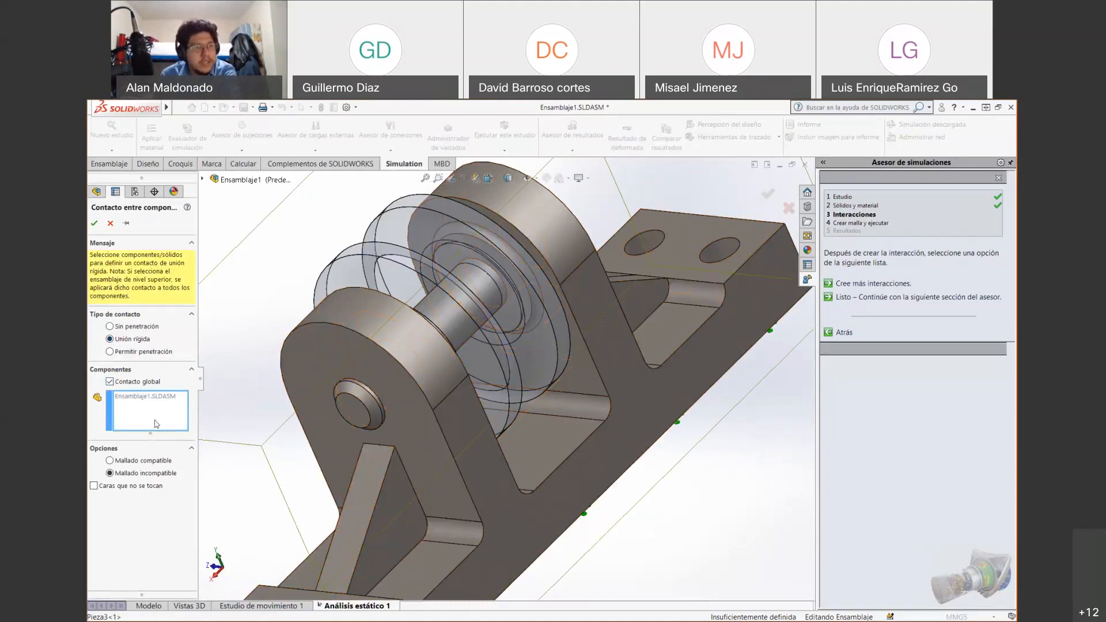
left_click(109, 381)
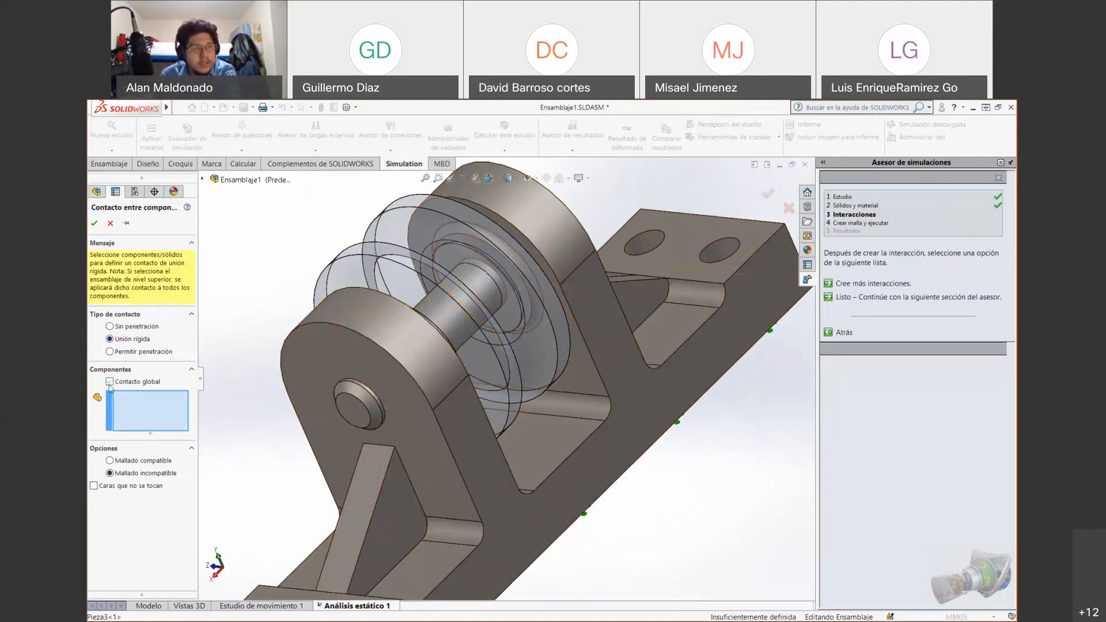
left_click(446, 316)
left_click(413, 428)
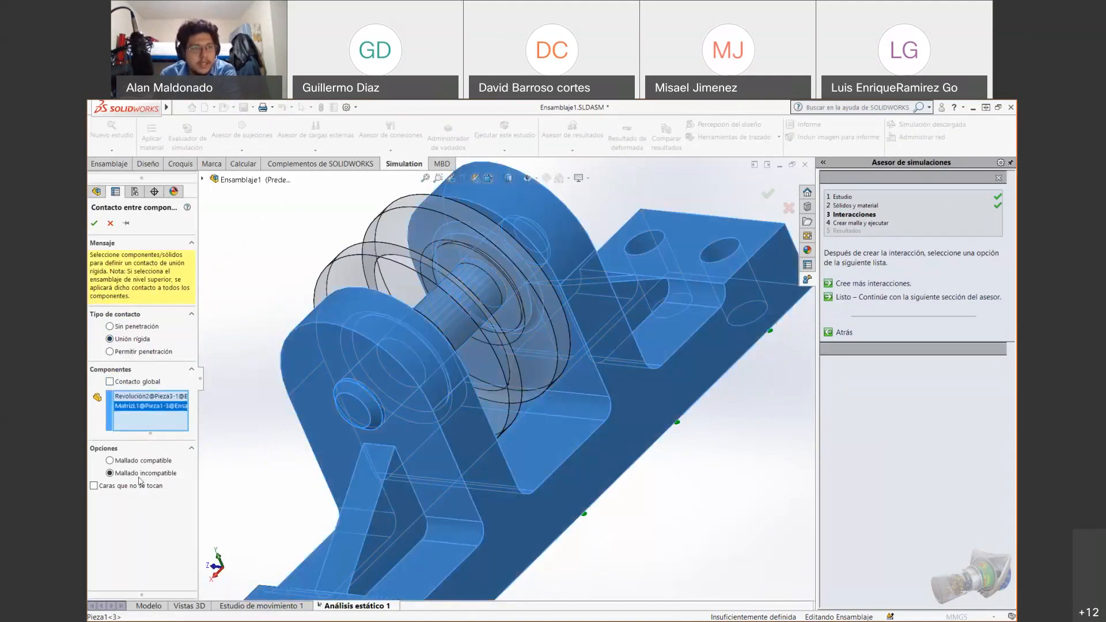
left_click(95, 224)
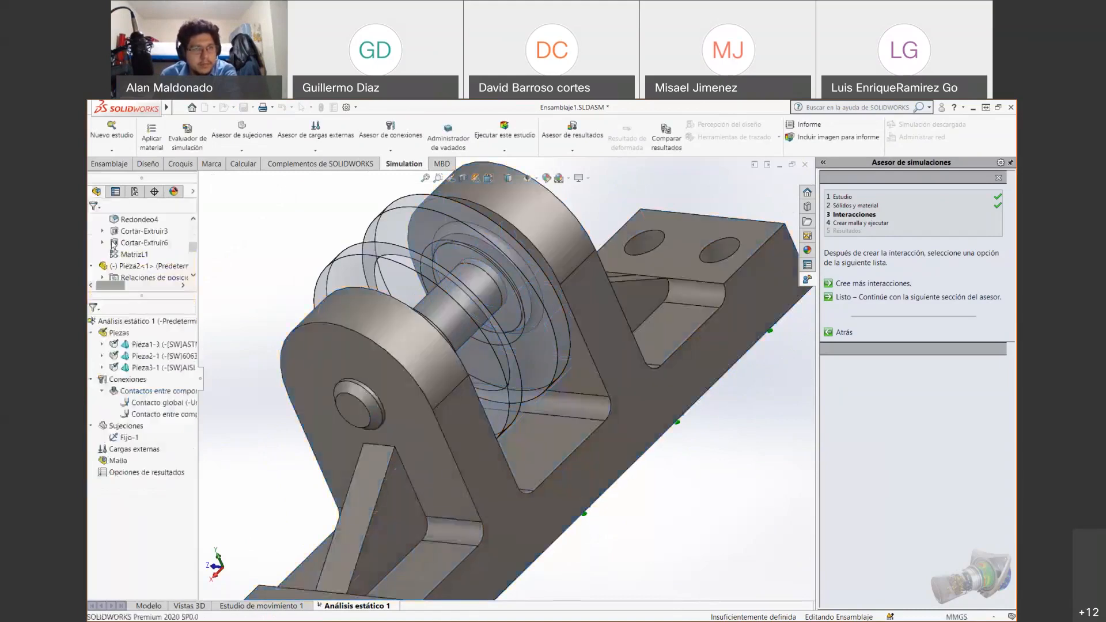
Suppress the global contact in the study's component contacts
left_click(164, 415)
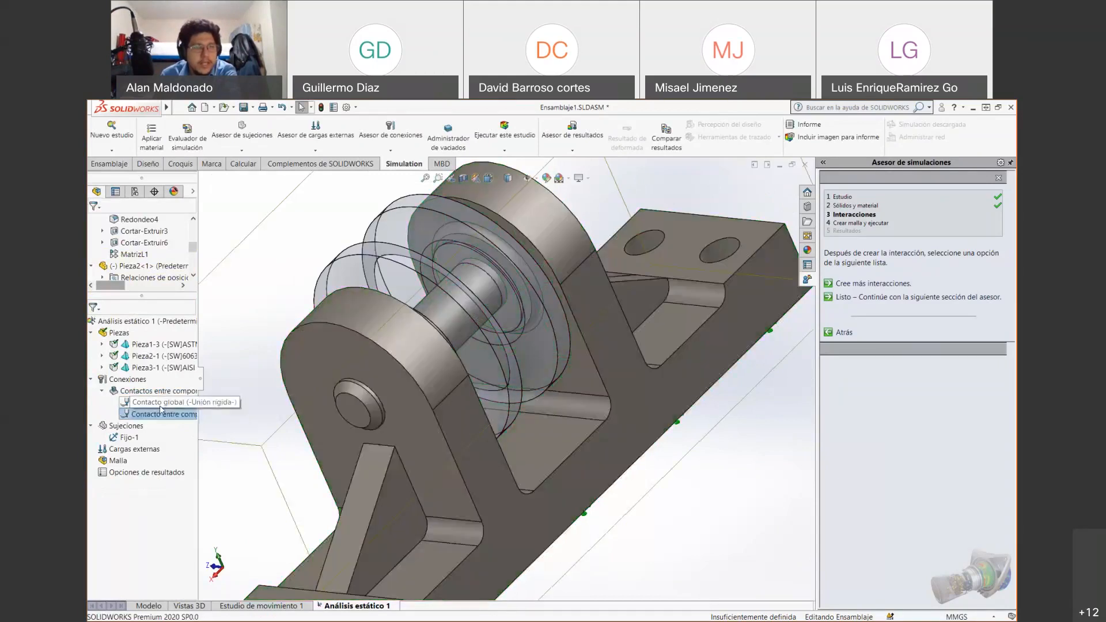
left_click(160, 408)
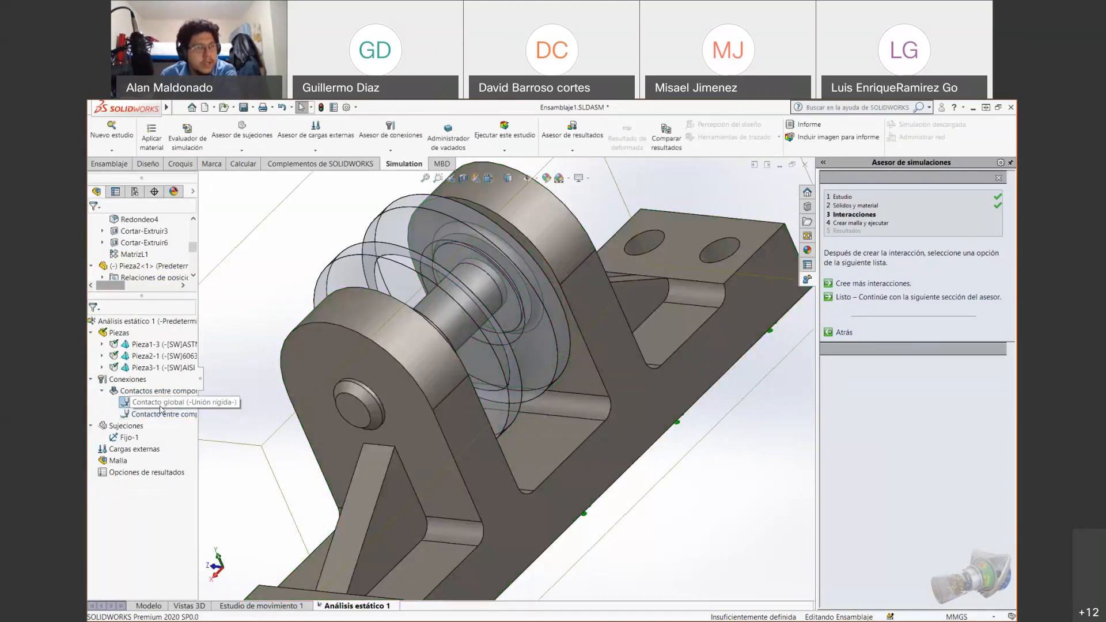
right_click(161, 408)
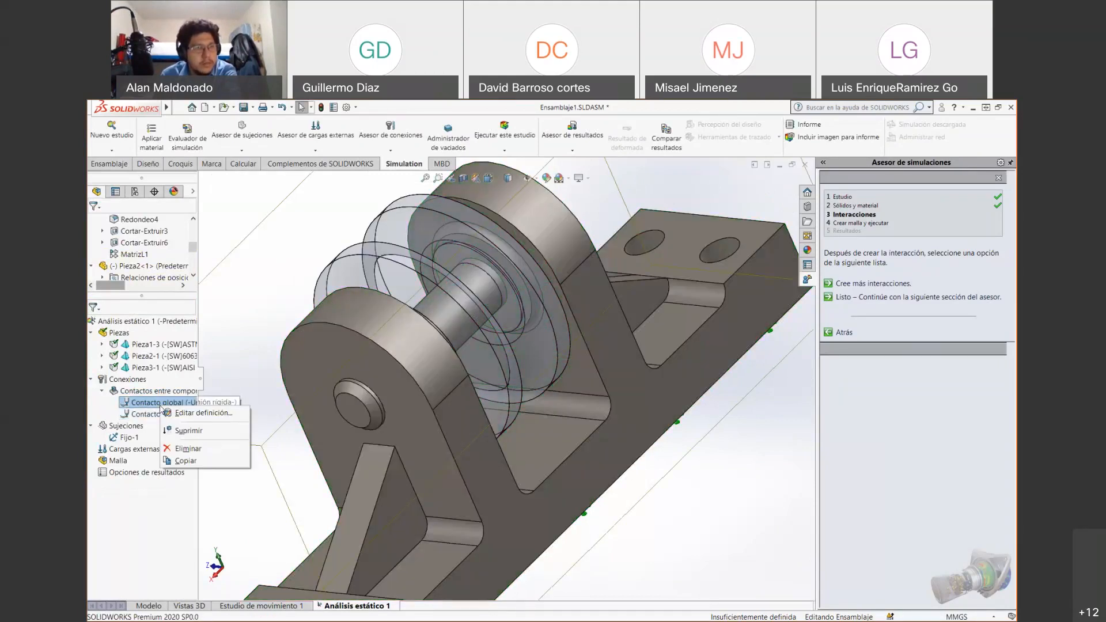
left_click(189, 432)
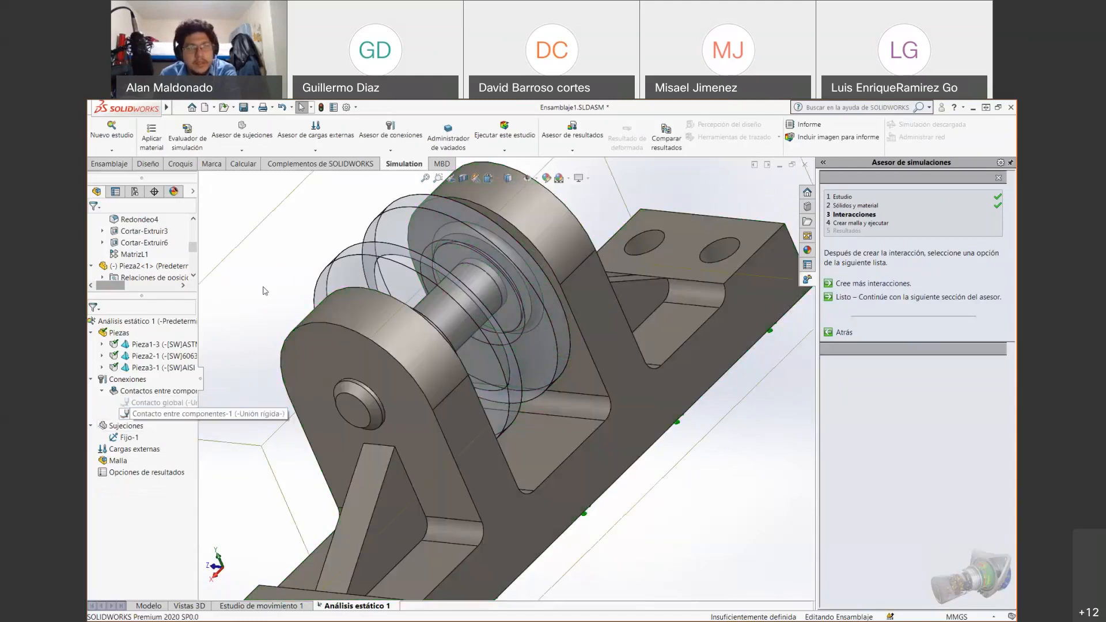
Start a force load on the Pieza3 shaft's cylindrical face, directed along the short upper end edge of the Pieza1 base
scroll(501, 317, "up", 4)
scroll(682, 301, "down", 2)
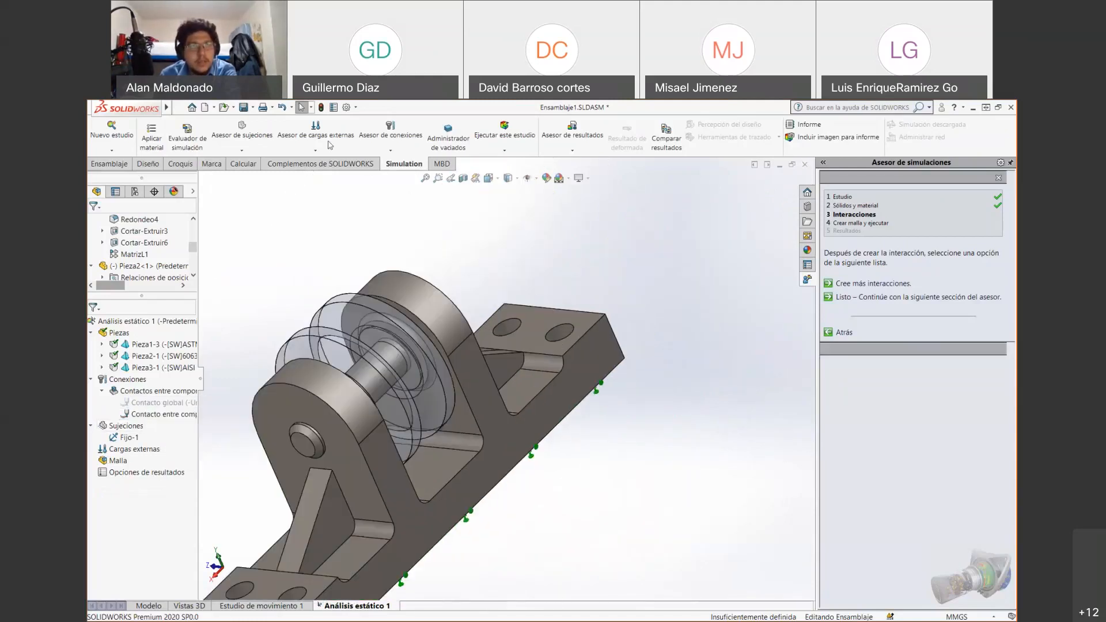
left_click(323, 128)
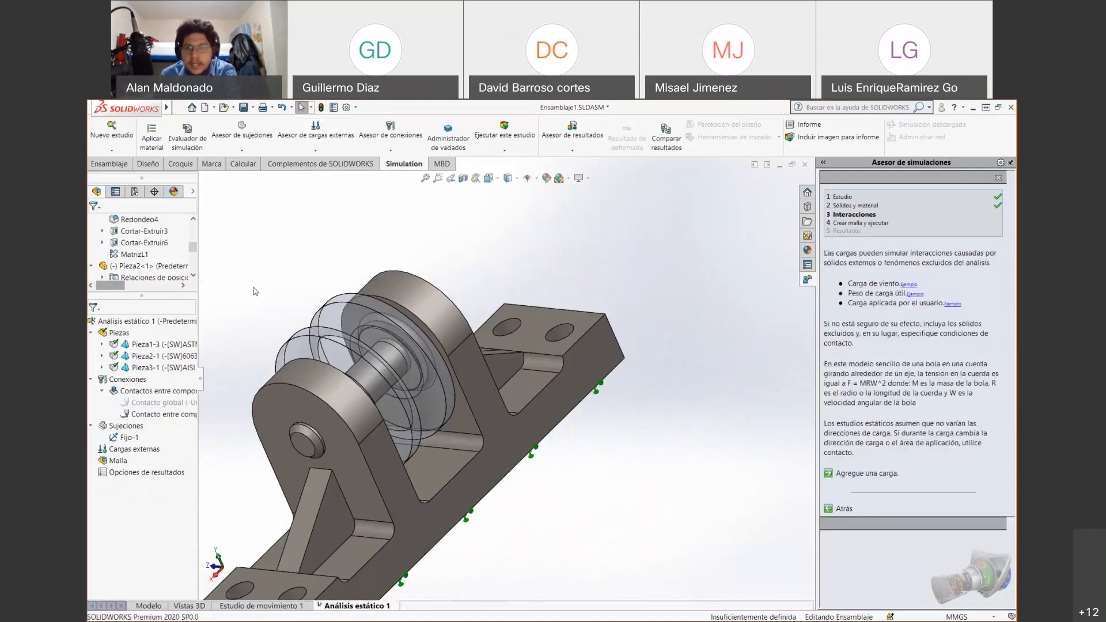
left_click(874, 475)
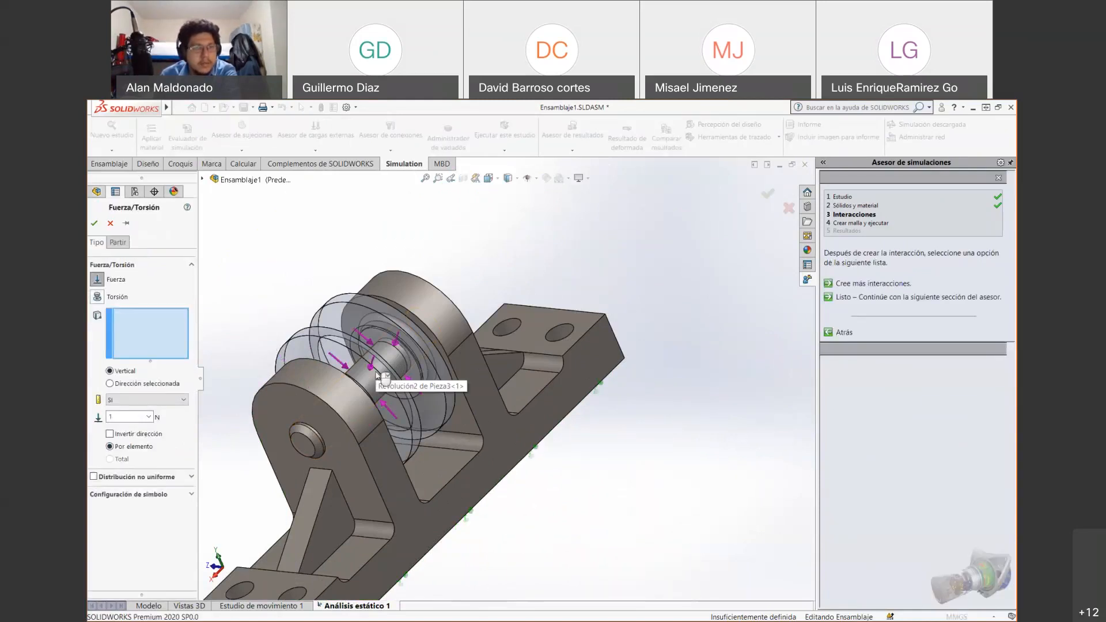
left_click(377, 375)
left_click(110, 384)
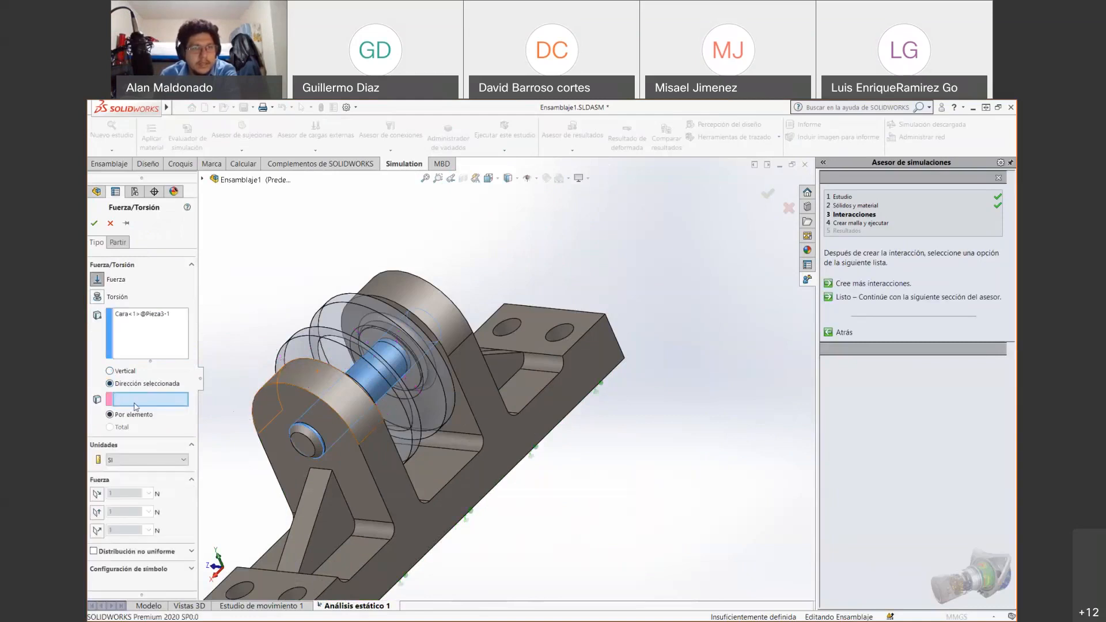
left_click(573, 312)
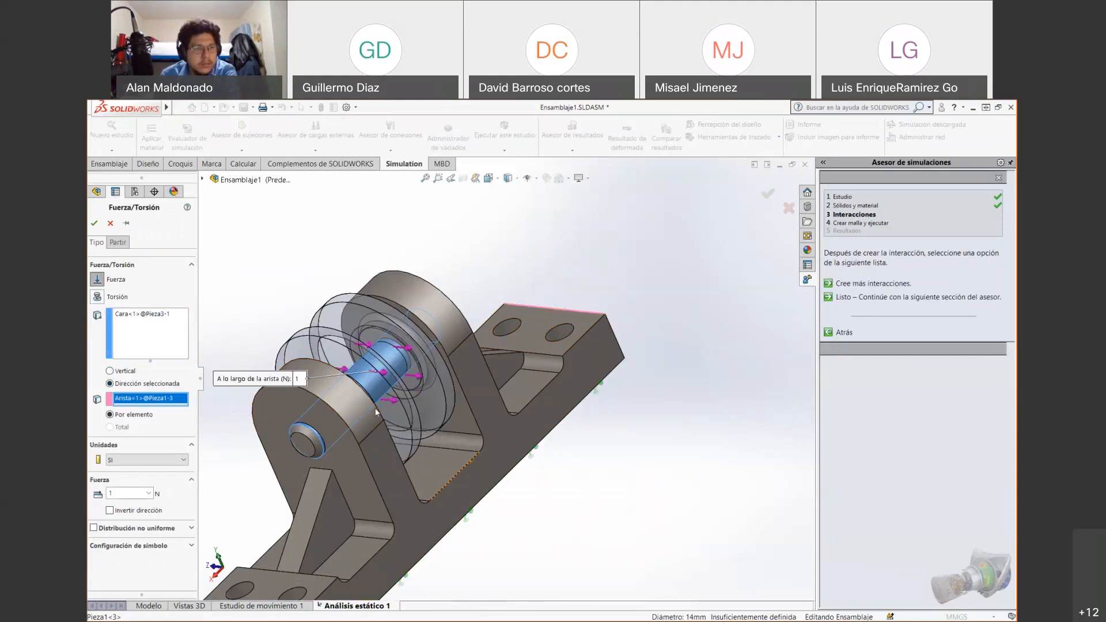
Set the shaft force along the selected edge to 40000 N
middle_click_drag(257, 296, 291, 295)
left_click_drag(140, 492, 108, 490)
type("400")
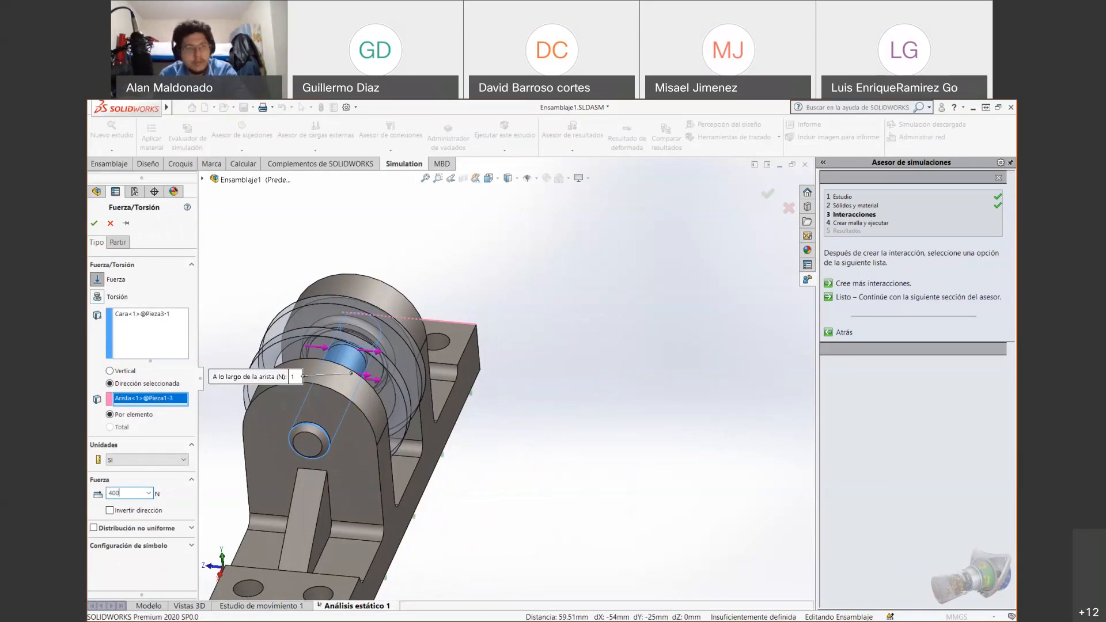
type("00")
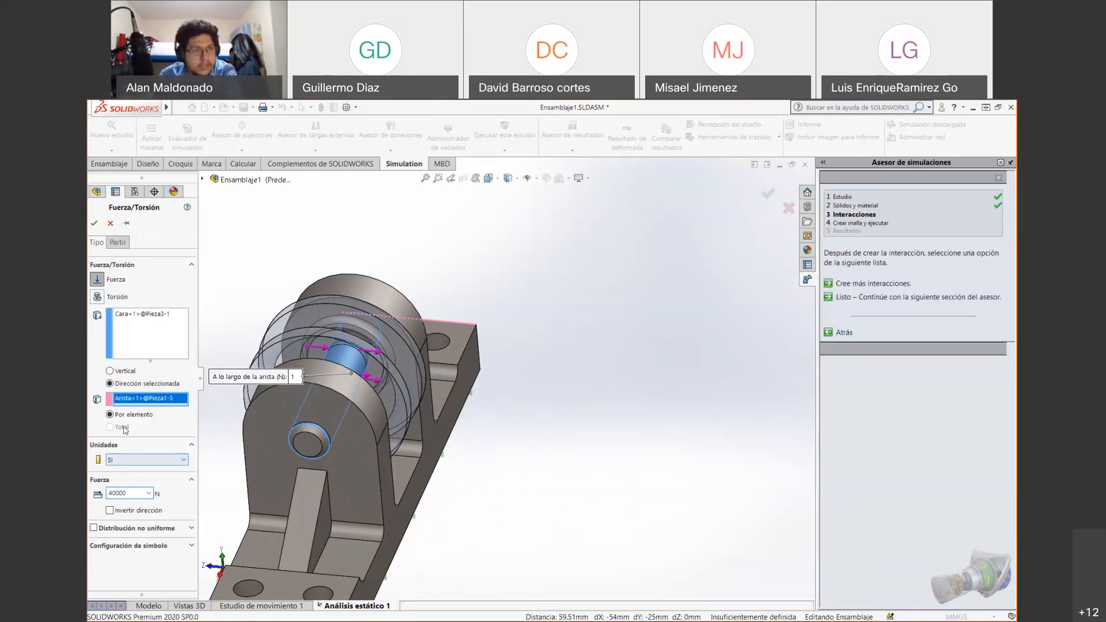
left_click(138, 404)
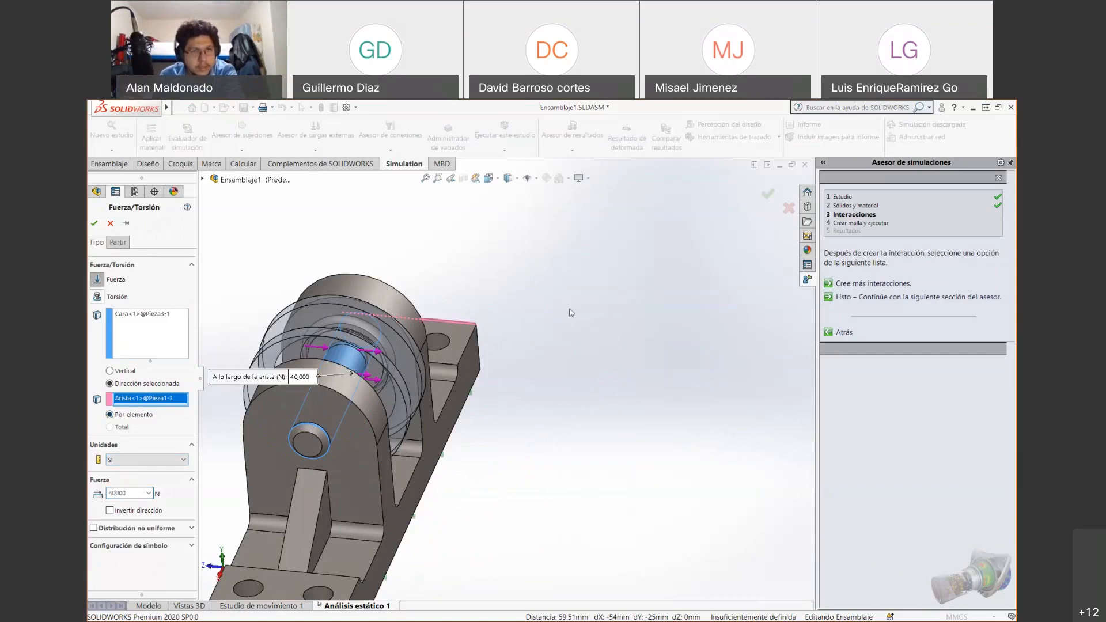
Check the force direction on the shaft, keeping the base edge as its reference, and accept the load
scroll(332, 390, "up", 1)
scroll(332, 391, "down", 2)
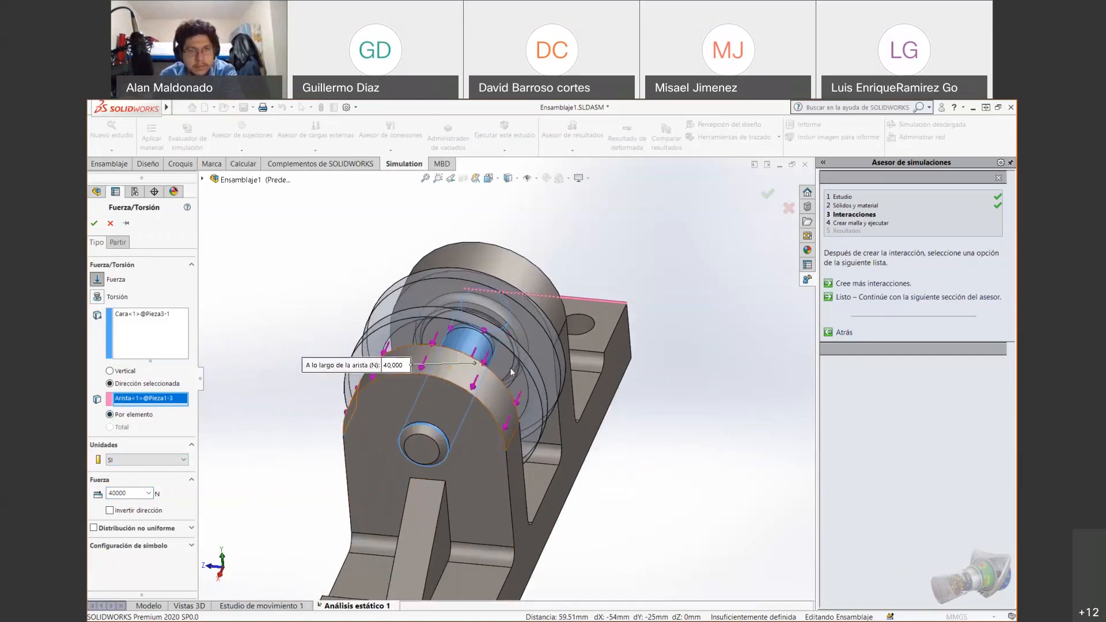
middle_click_drag(511, 372, 456, 398)
scroll(456, 397, "up", 3)
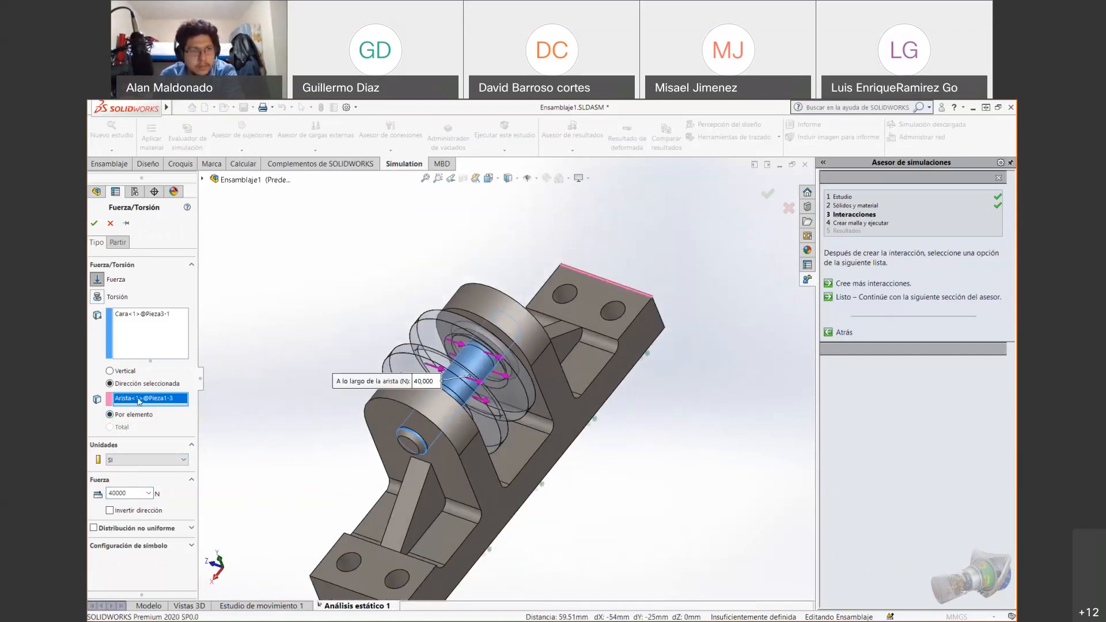
key("Delete")
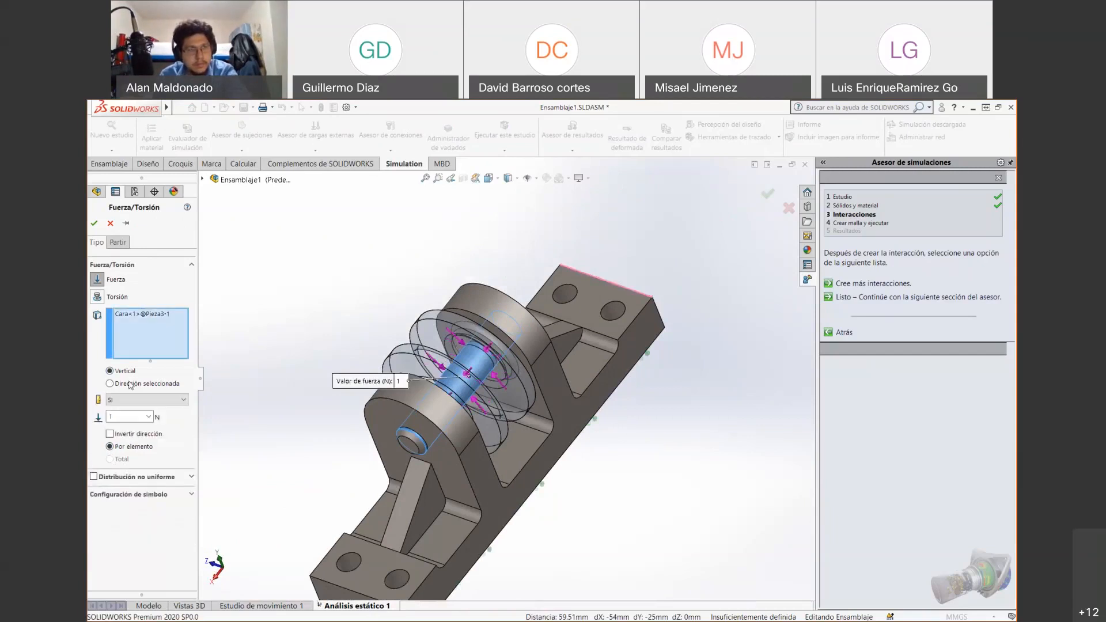
key("ctrl+z")
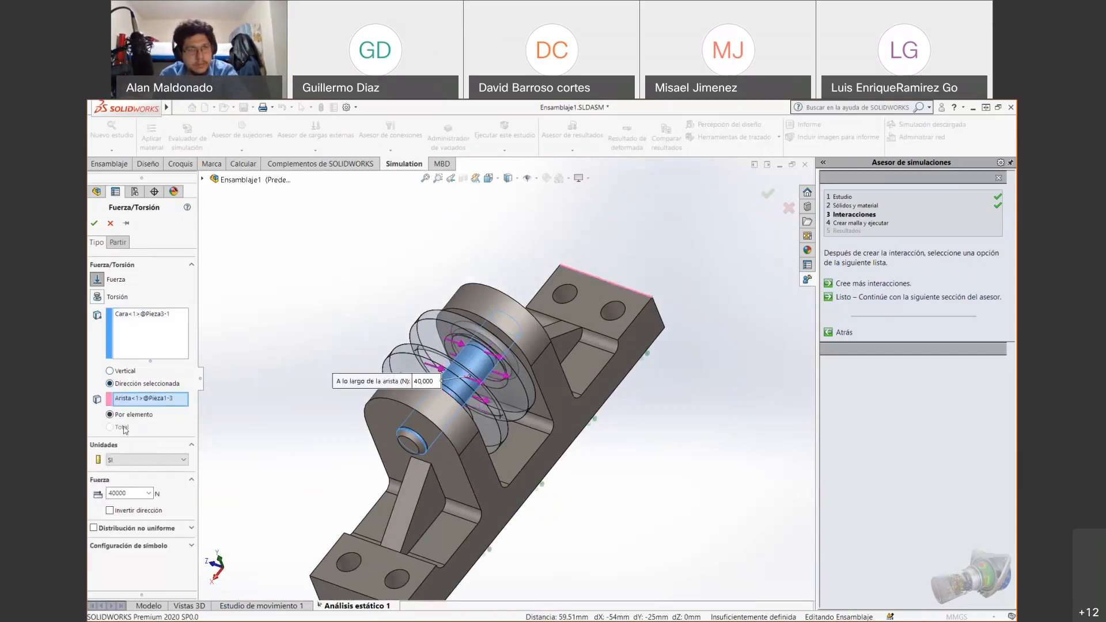
scroll(515, 373, "down", 5)
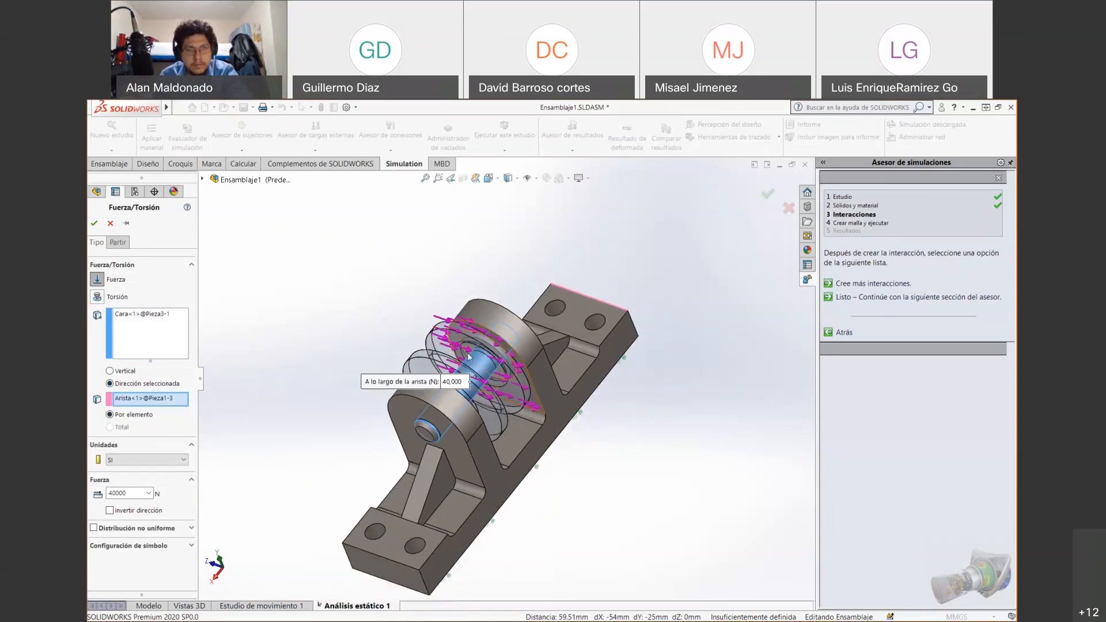
scroll(476, 380, "down", 3)
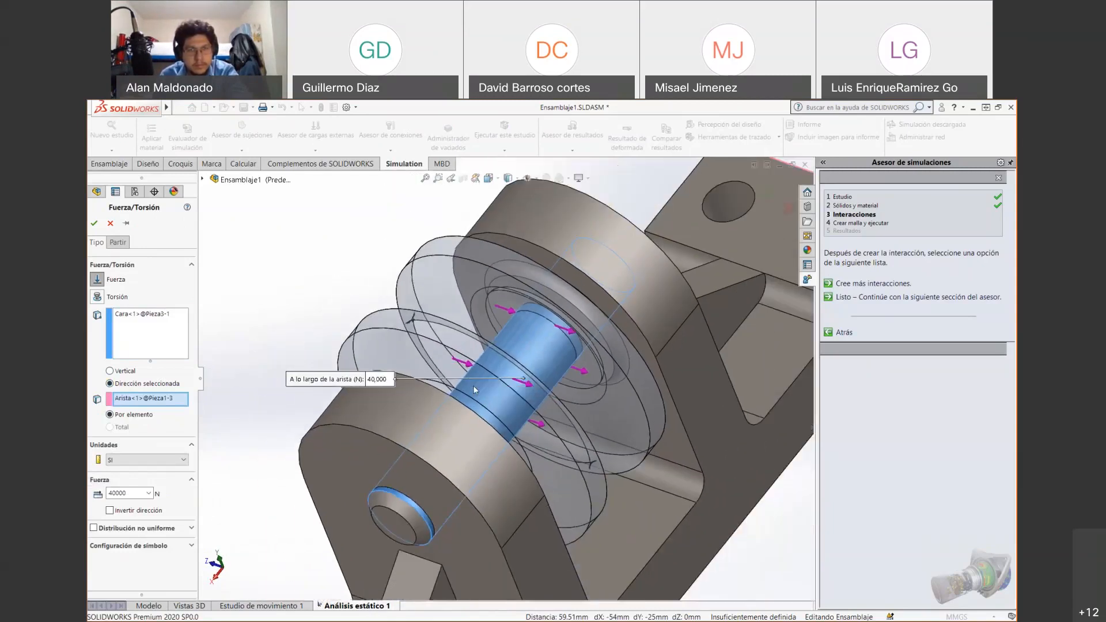
middle_click_drag(476, 380, 456, 424)
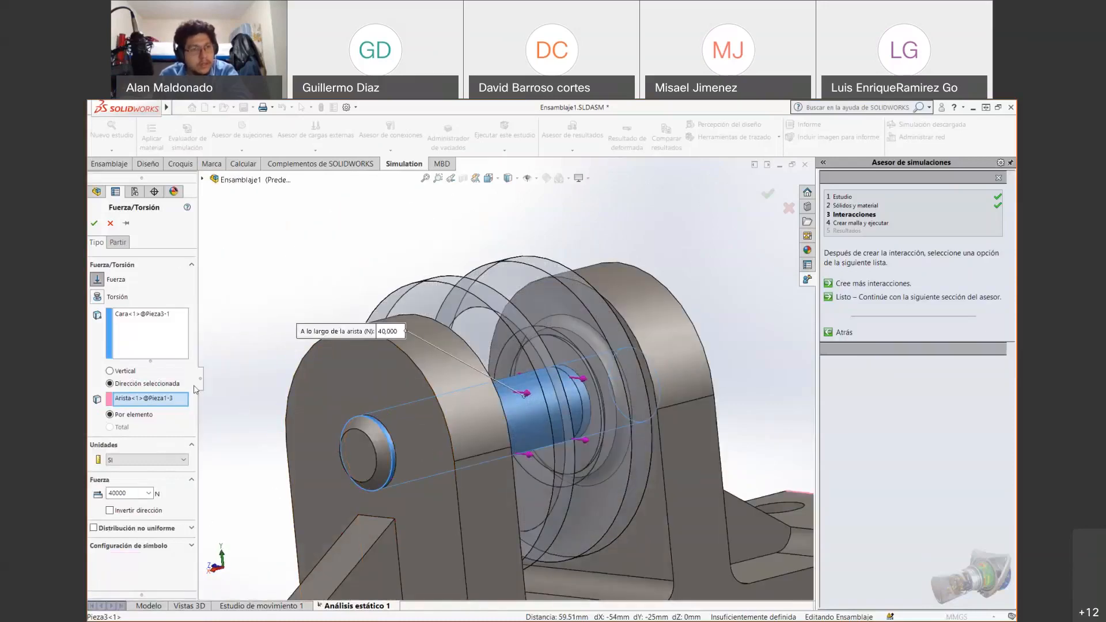
left_click(96, 222)
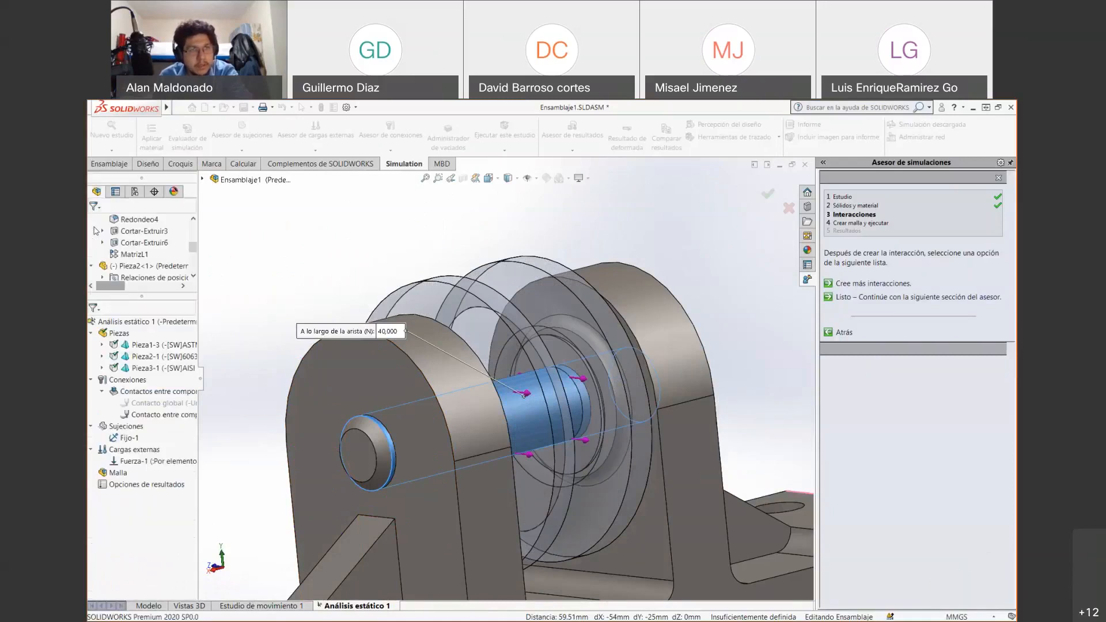
Mesh the pulley assembly using the default mesh density
scroll(603, 383, "up", 5)
scroll(693, 363, "down", 3)
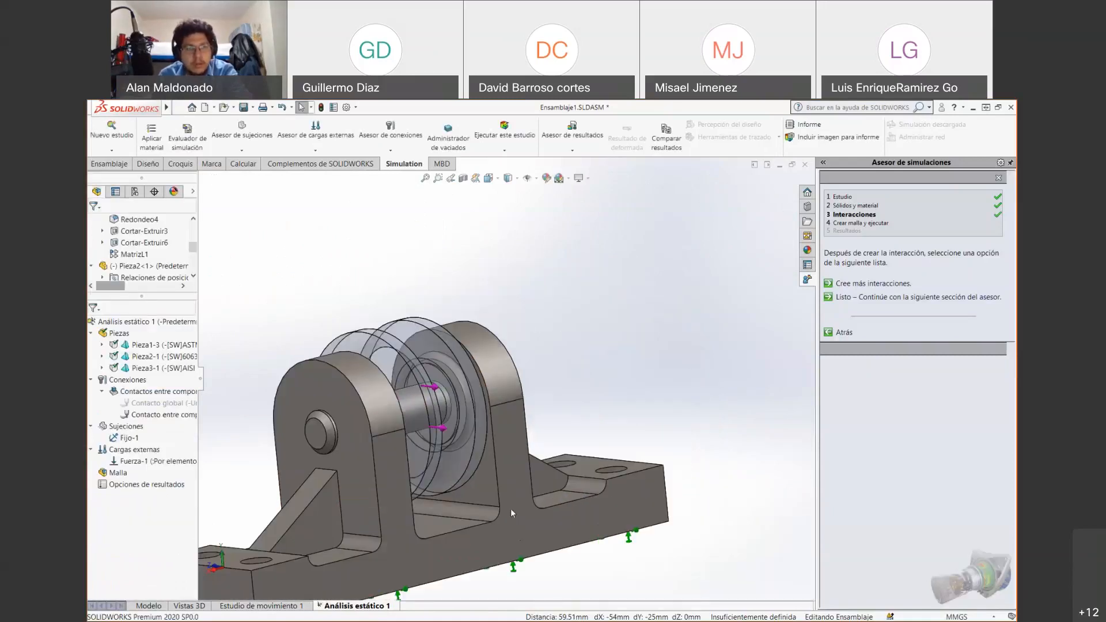
scroll(634, 374, "up", 3)
scroll(555, 392, "down", 2)
middle_click_drag(556, 391, 544, 361)
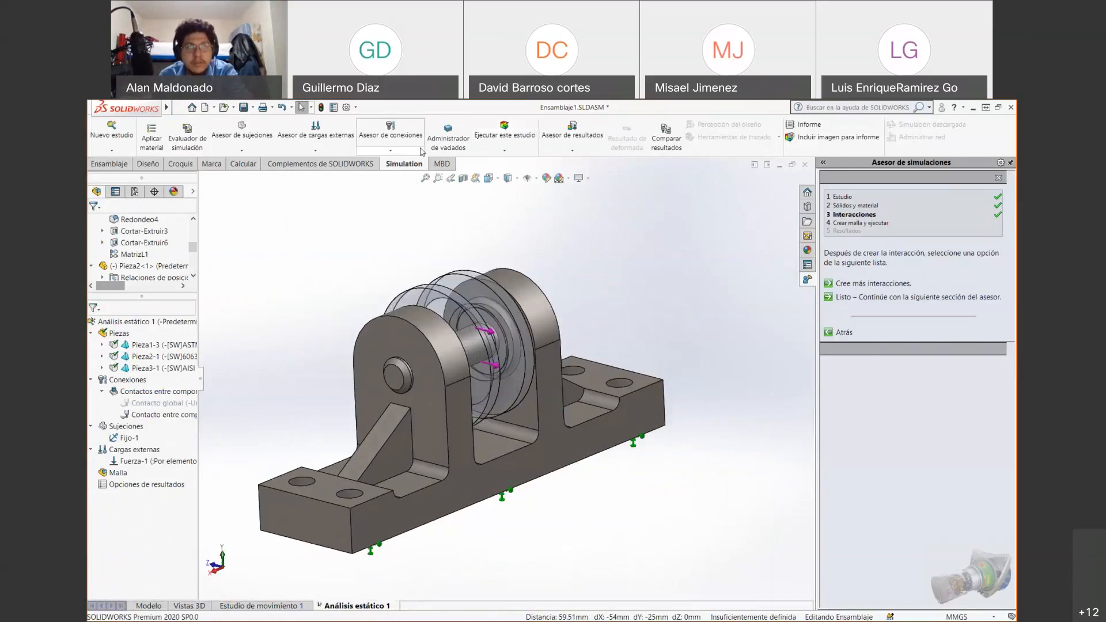
left_click(505, 150)
left_click(510, 159)
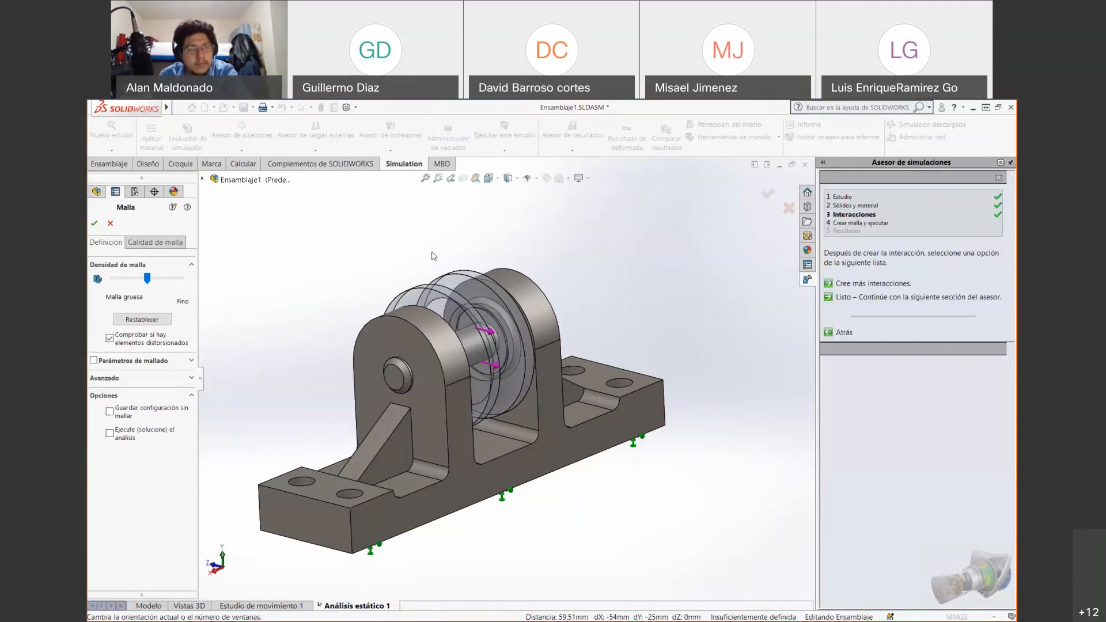
left_click(94, 224)
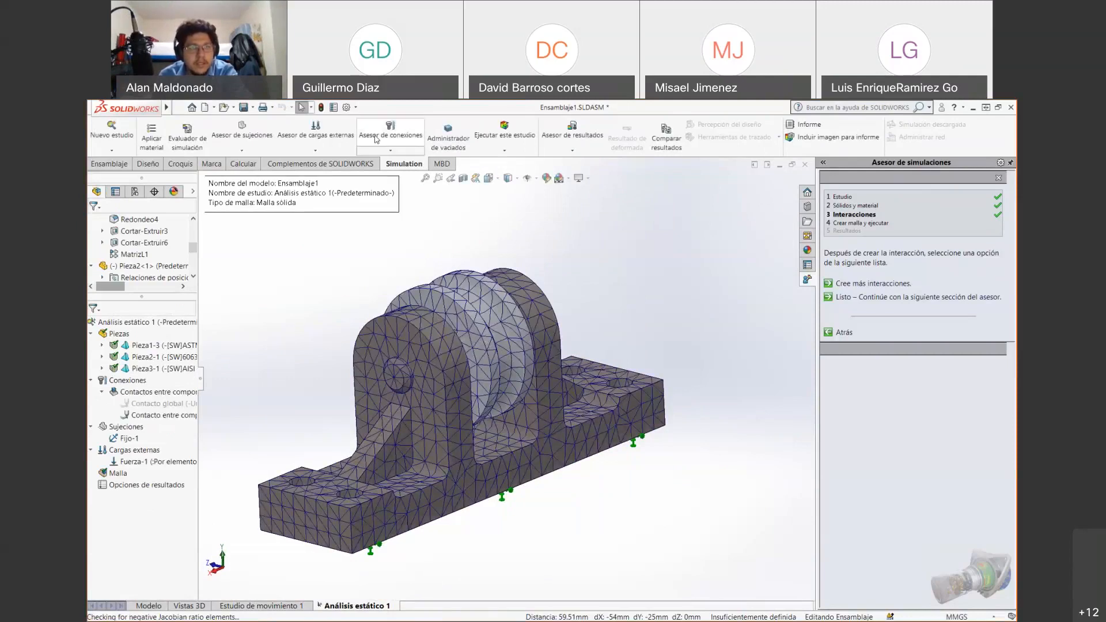
Run the static study, excluding the pulley Pieza2-1 from the analysis
left_click(505, 130)
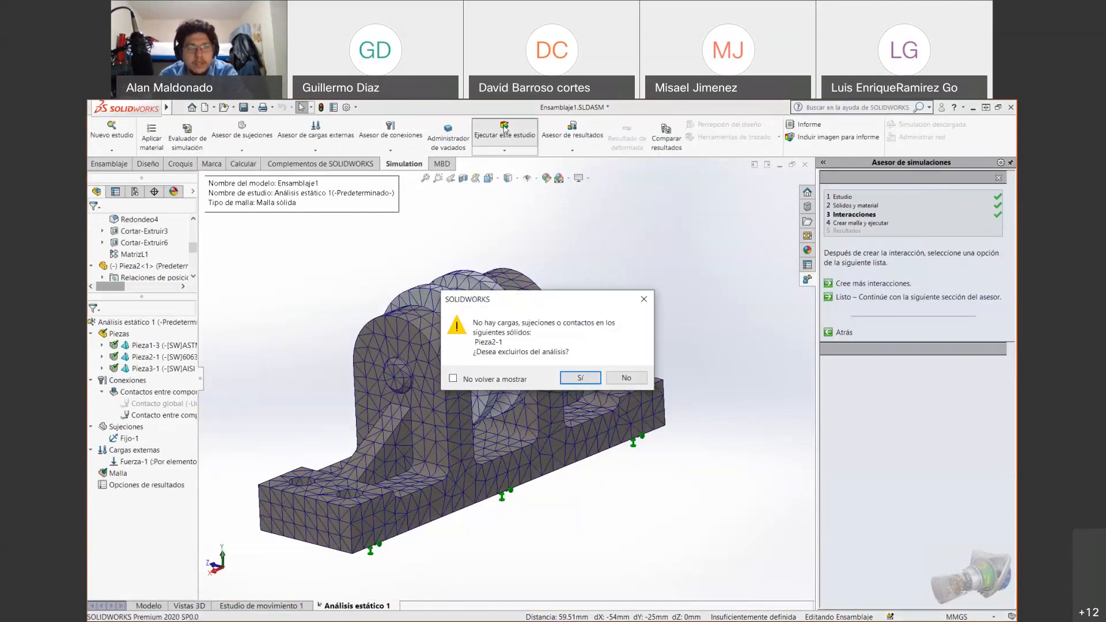
left_click(580, 377)
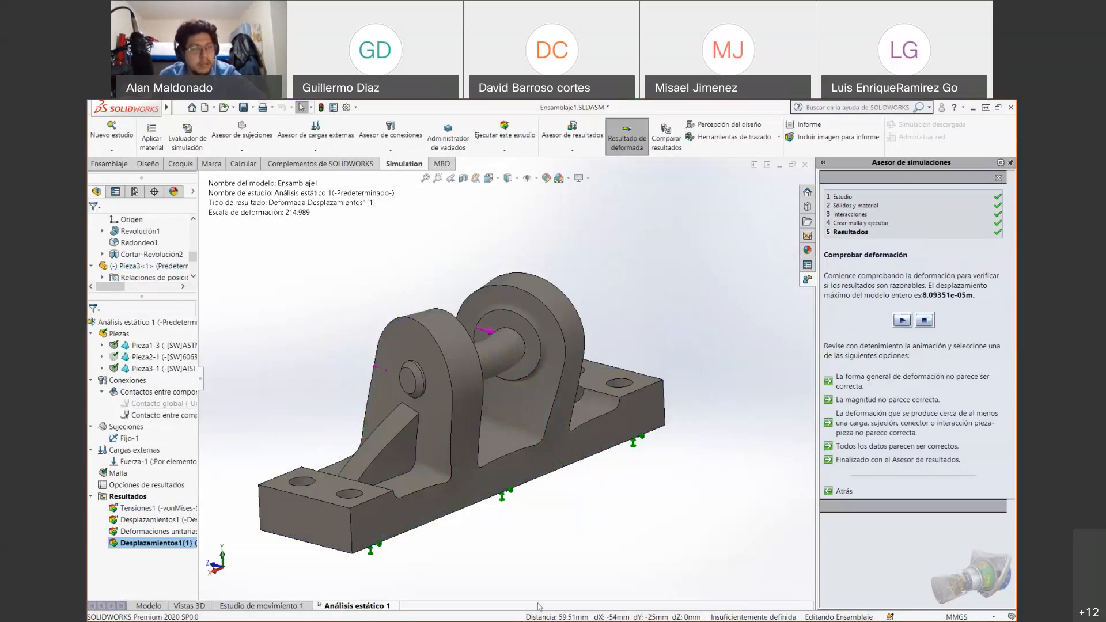
left_click(172, 419)
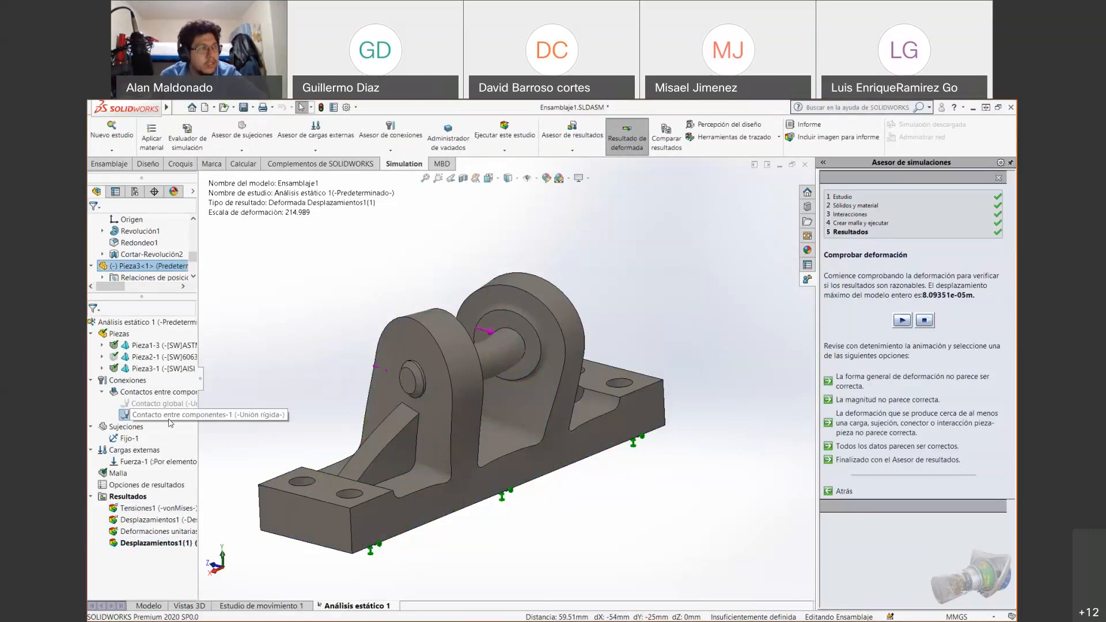
left_click(168, 408)
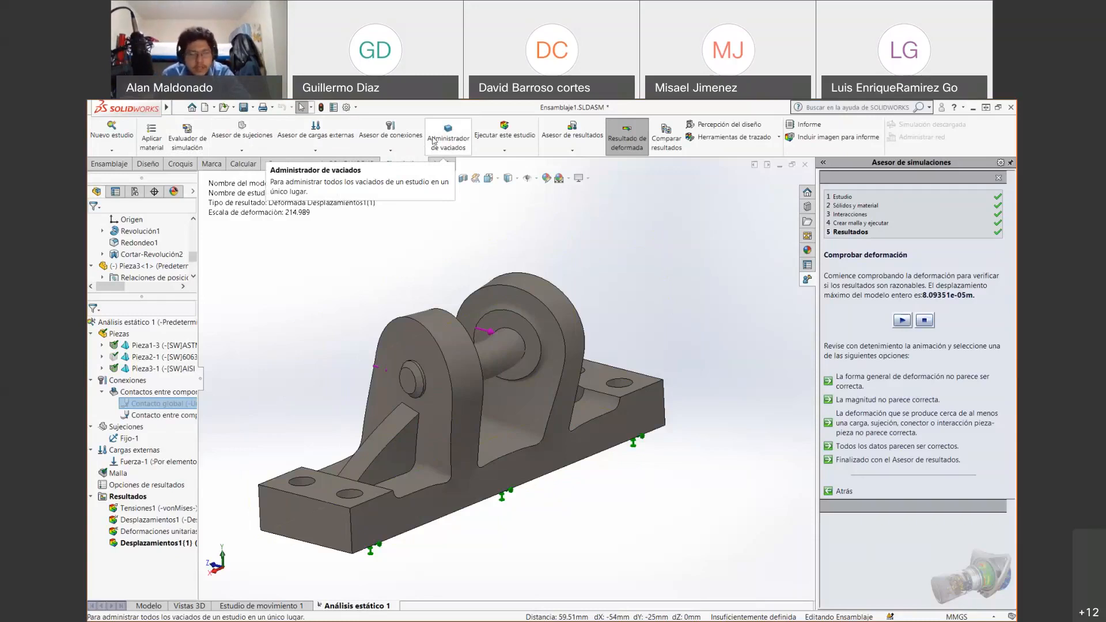
Show the von Mises stress plot Tensiones1 and the displacement plot Desplazamientos1 to examine the study's results
right_click(147, 514)
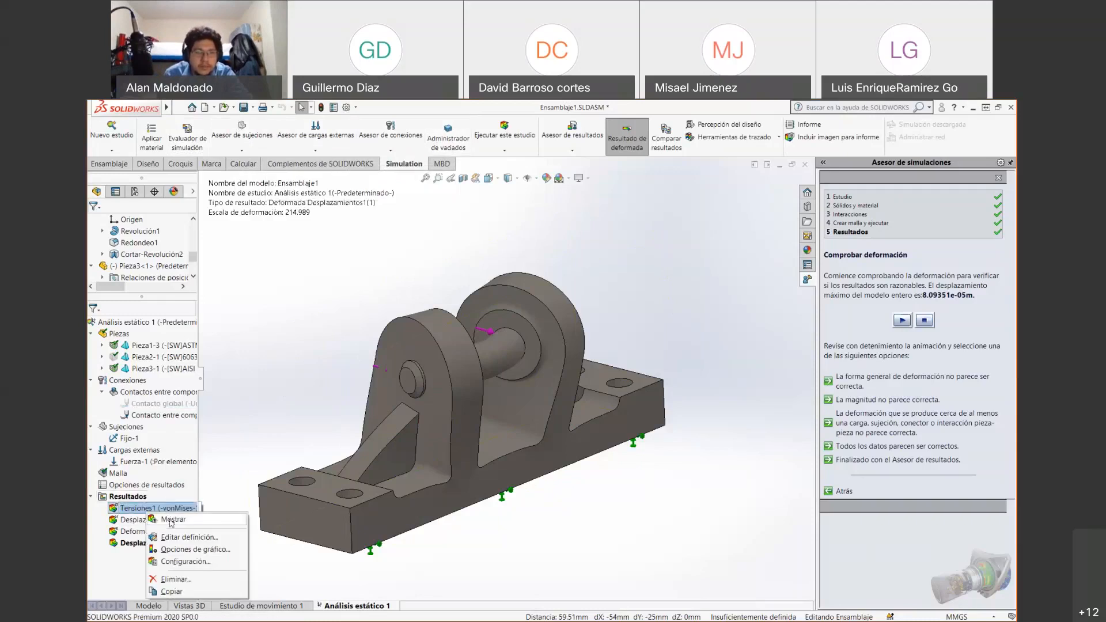
left_click(171, 521)
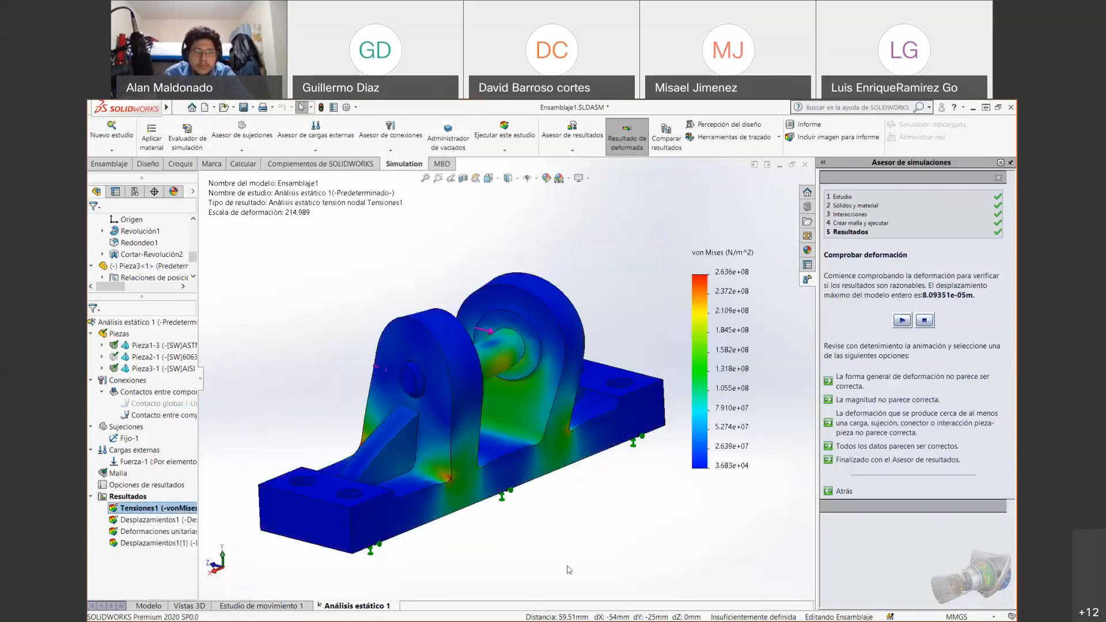
right_click(157, 522)
left_click(179, 529)
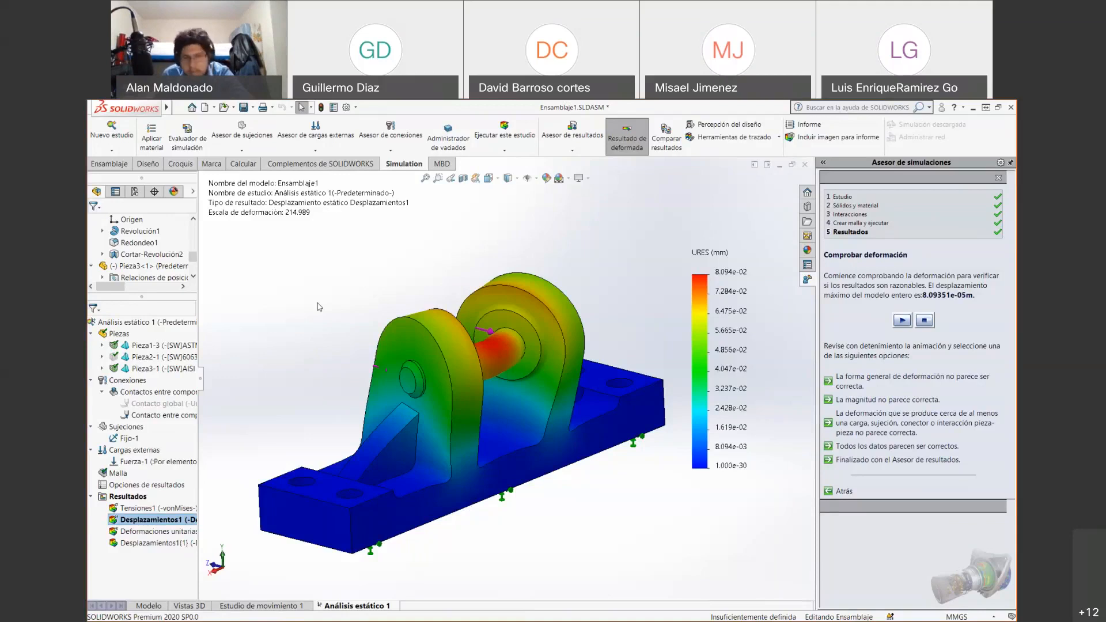
left_click(172, 405)
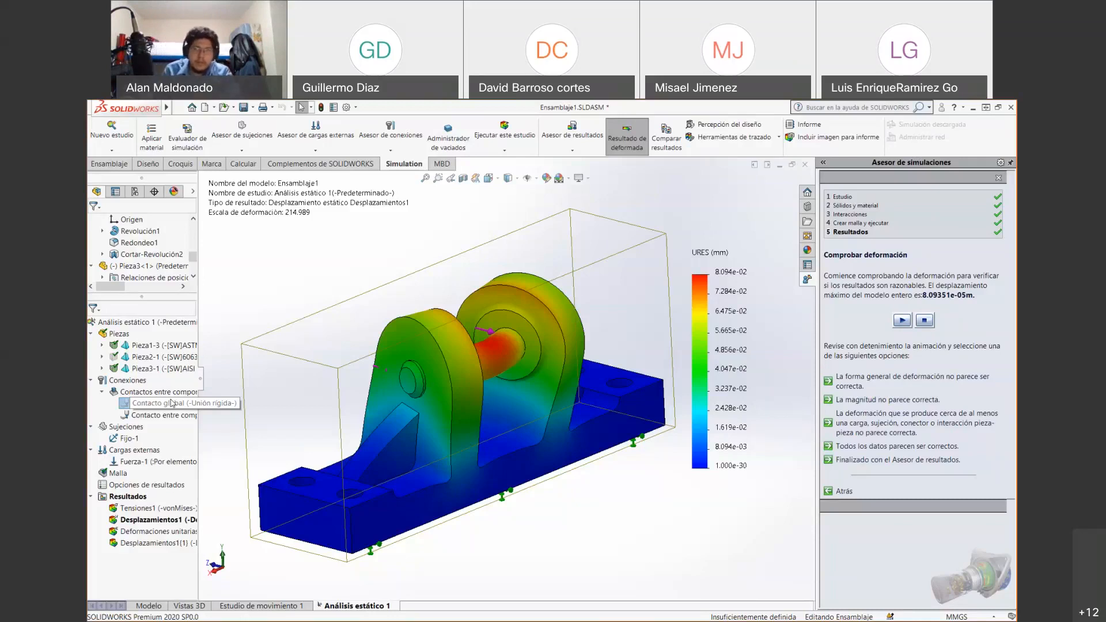
Close the assembly without saving its changes and open the part Pieza1.SLDPRT
left_click(805, 165)
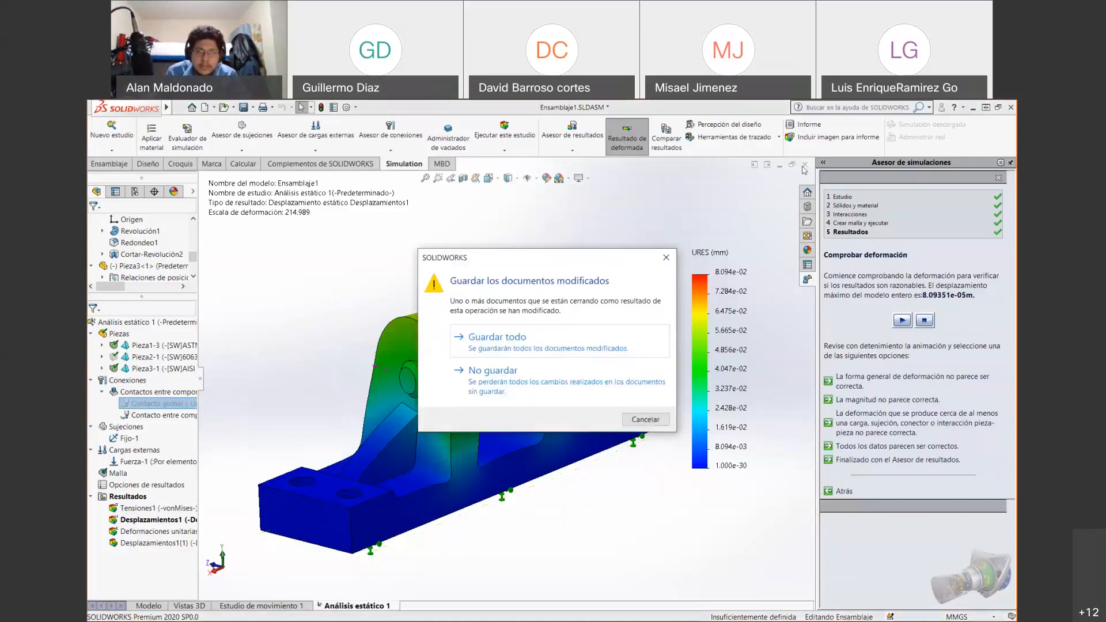
left_click(531, 375)
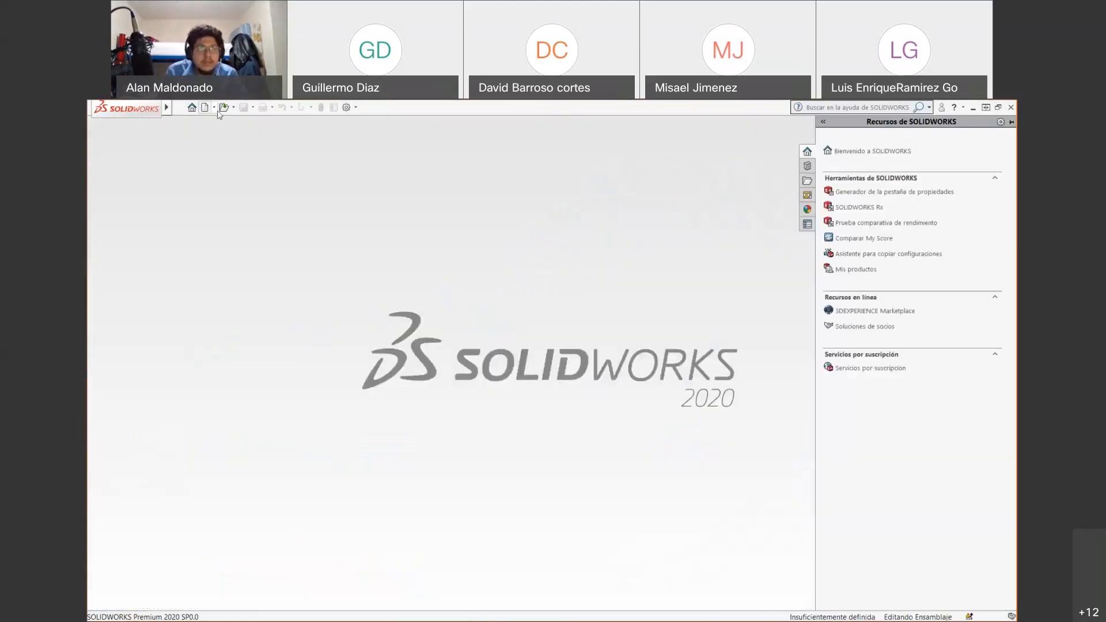
left_click(223, 107)
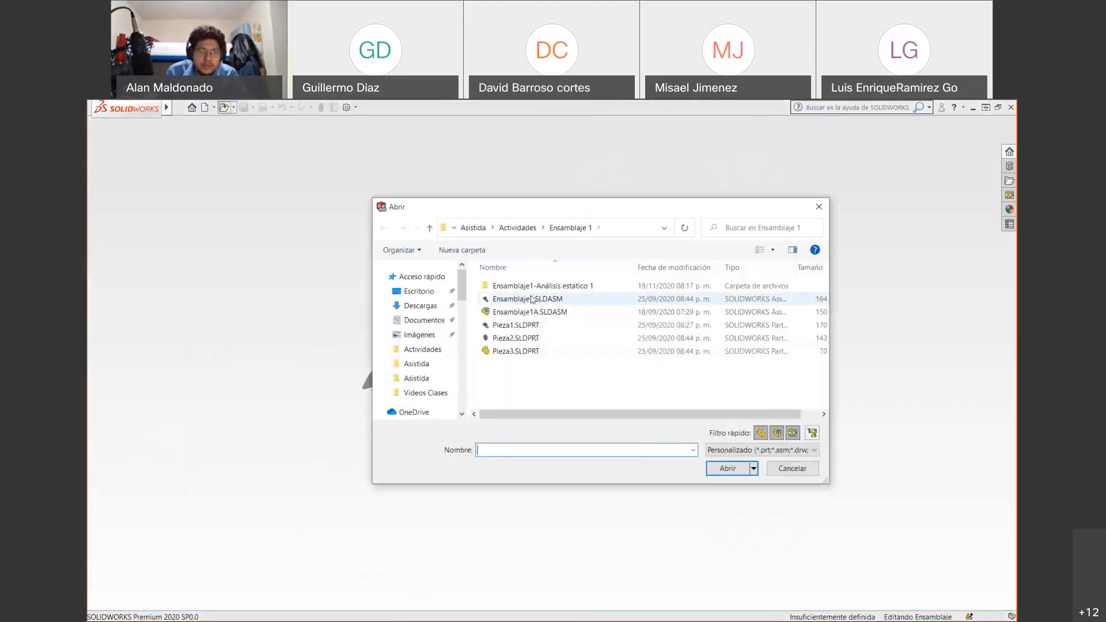
left_click(546, 325)
left_click(725, 468)
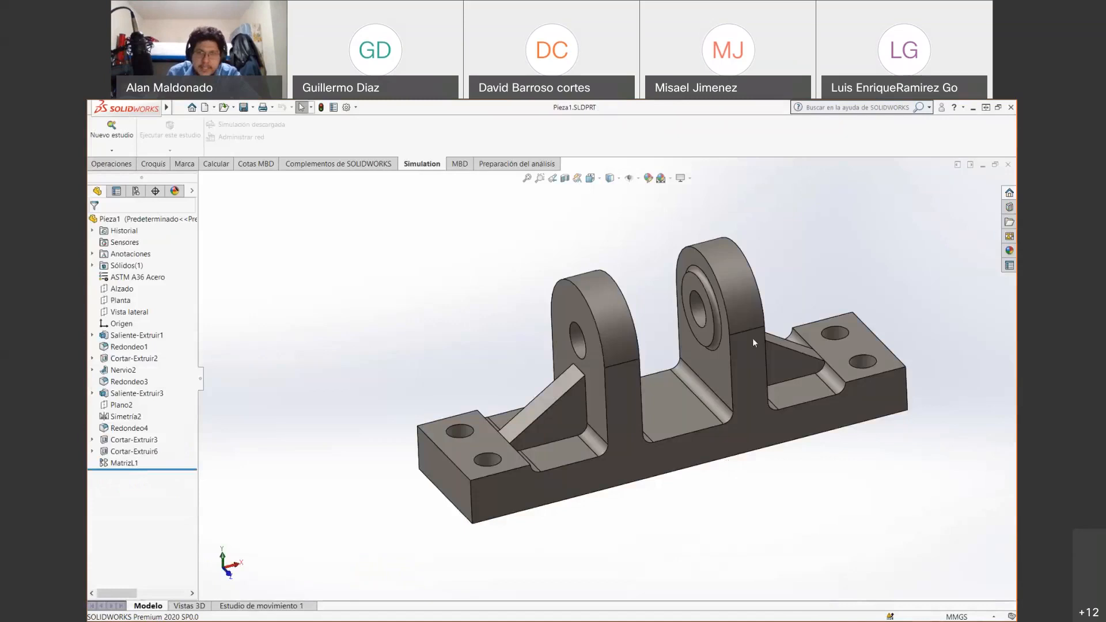
Create a static study named Análisis estático 1 on the Pieza1 base
scroll(583, 376, "down", 5)
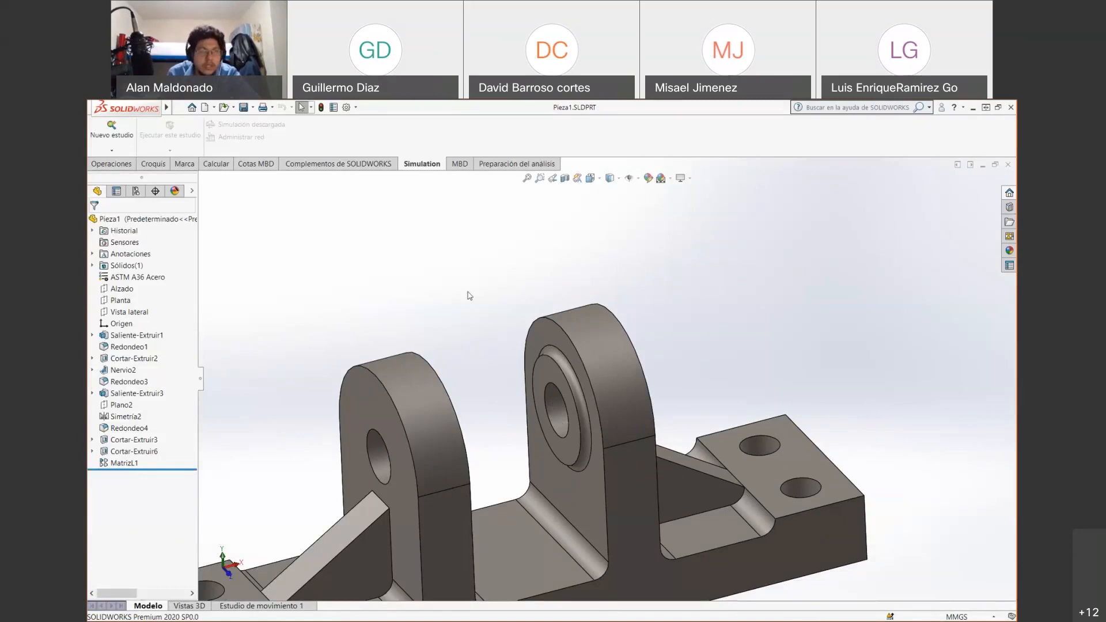
left_click(340, 163)
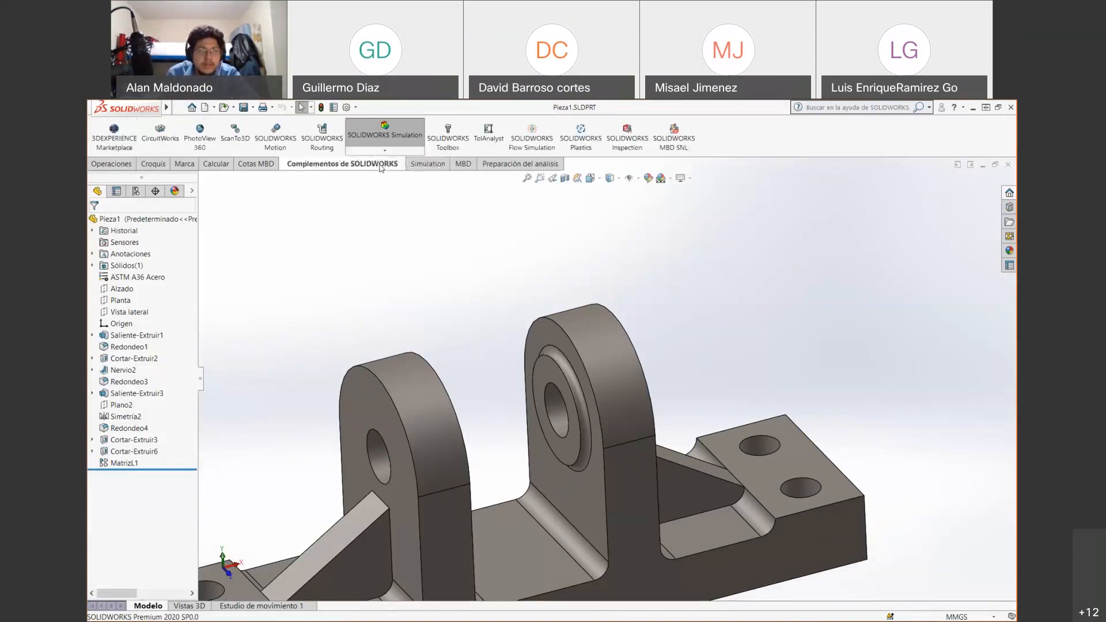
left_click(427, 164)
left_click(111, 128)
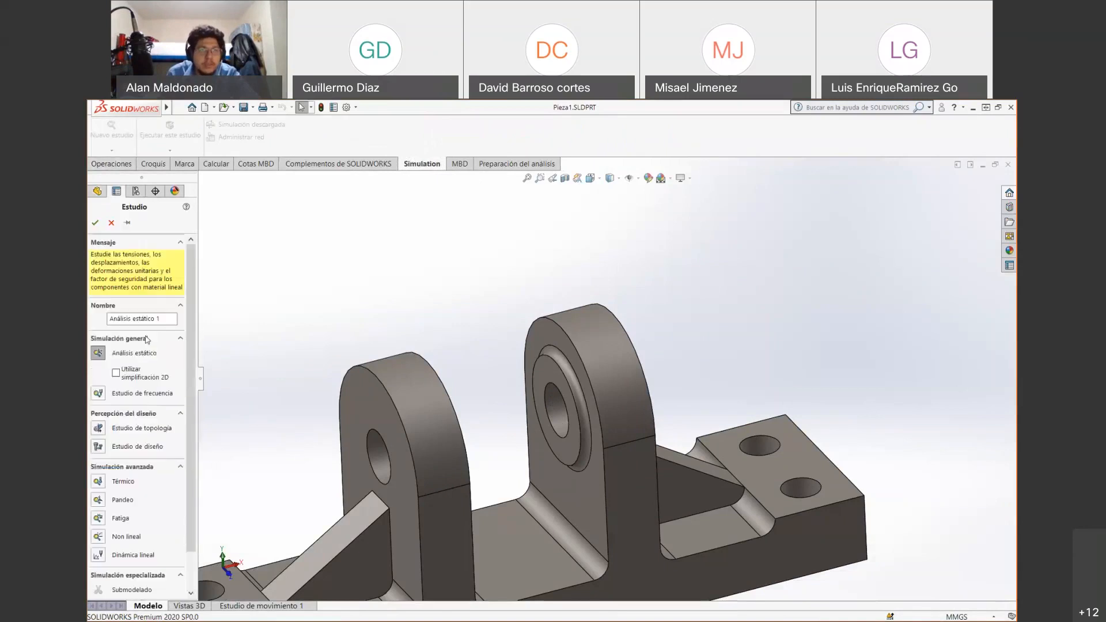
left_click(96, 223)
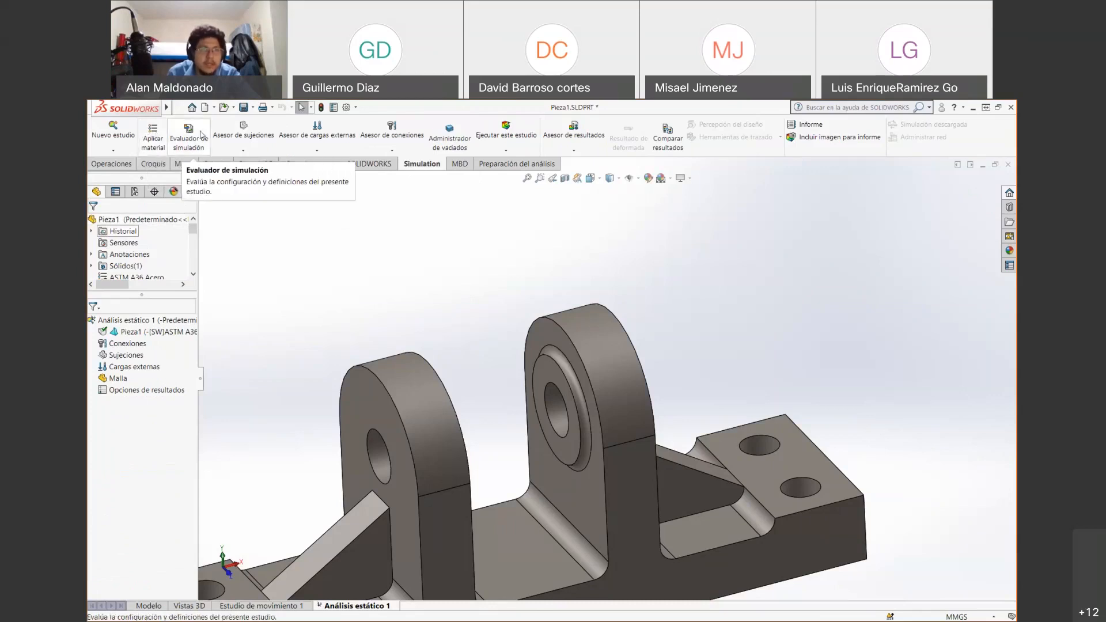
Apply a fixed geometry fixture to the bottom face of the Pieza1 base
left_click(243, 131)
scroll(483, 374, "up", 5)
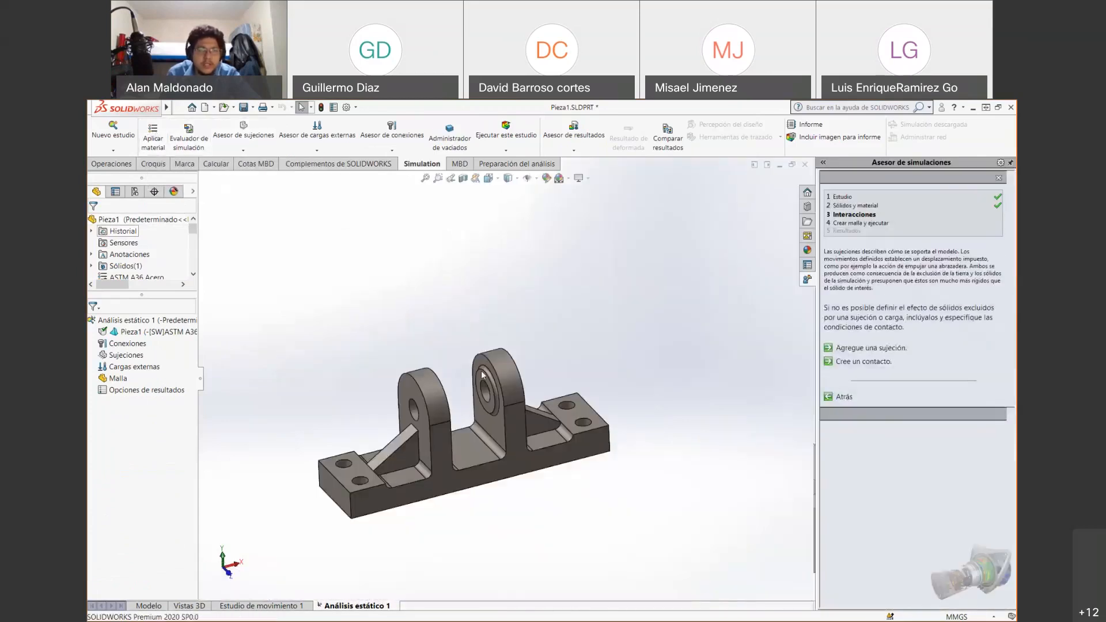
middle_click_drag(430, 516, 455, 443)
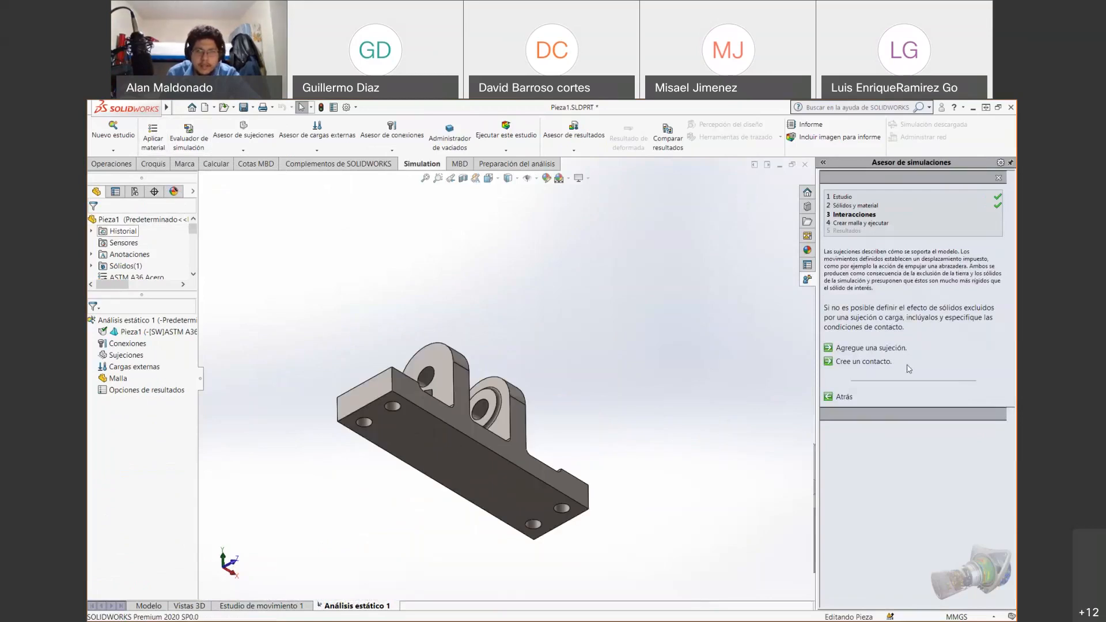
left_click(899, 348)
left_click(471, 469)
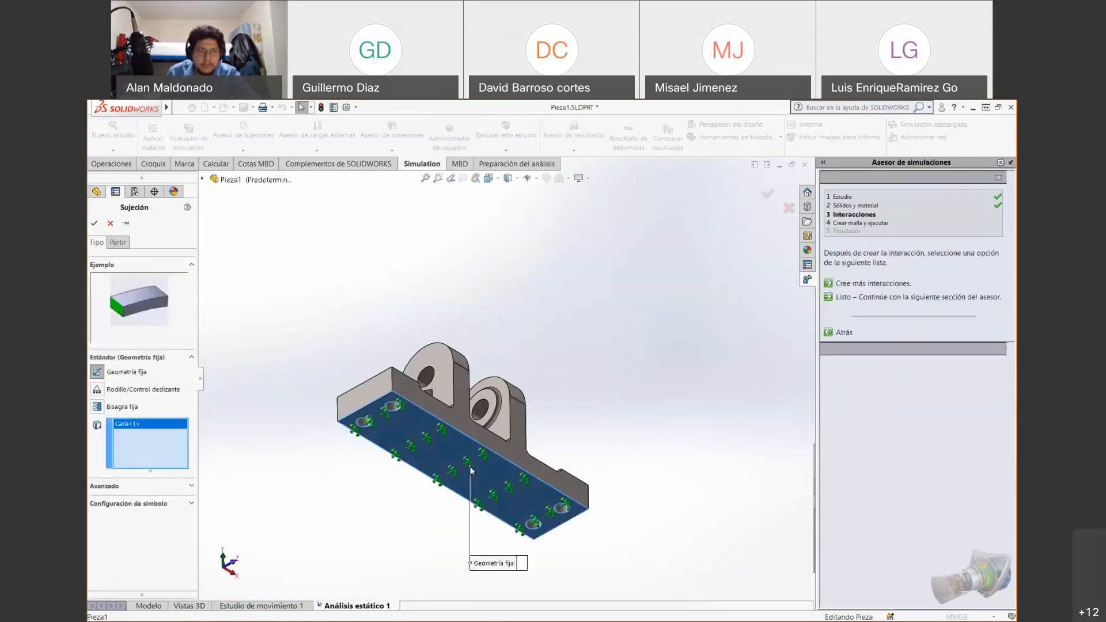
left_click(94, 223)
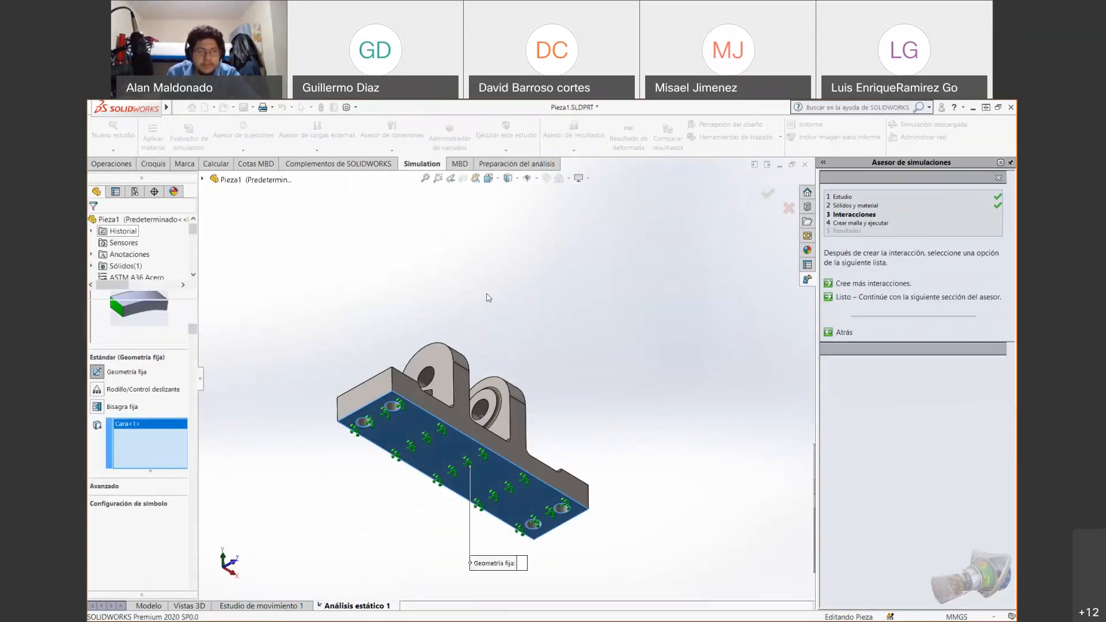
Start a torque load on the cylindrical hole faces of both upright supports of Pieza1
middle_click_drag(488, 297, 513, 370)
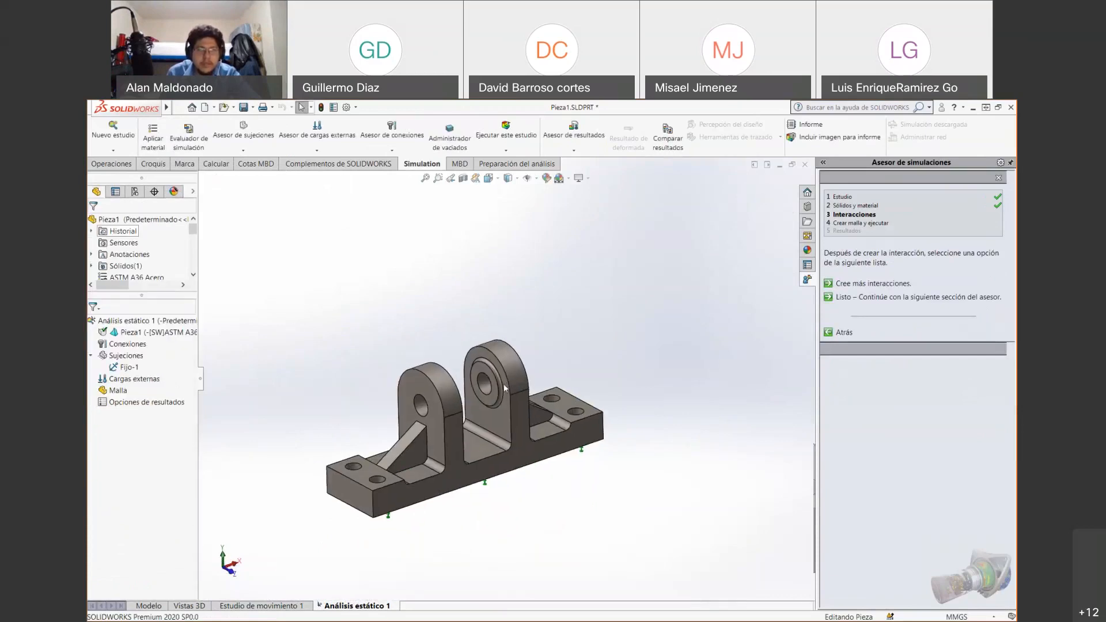
scroll(514, 370, "down", 3)
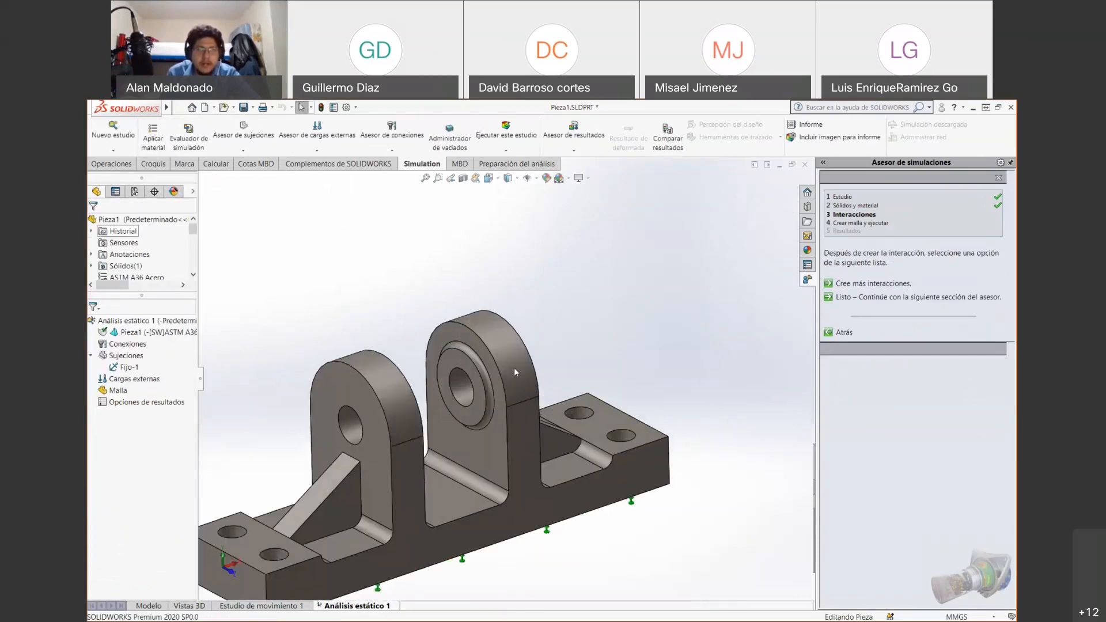
left_click(315, 135)
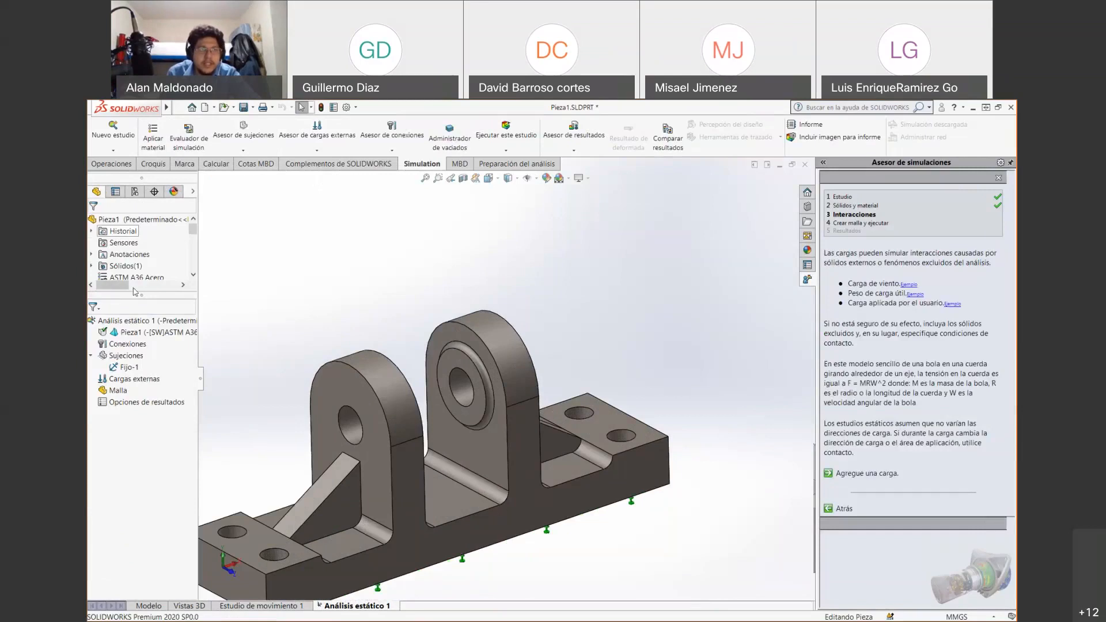
left_click(892, 470)
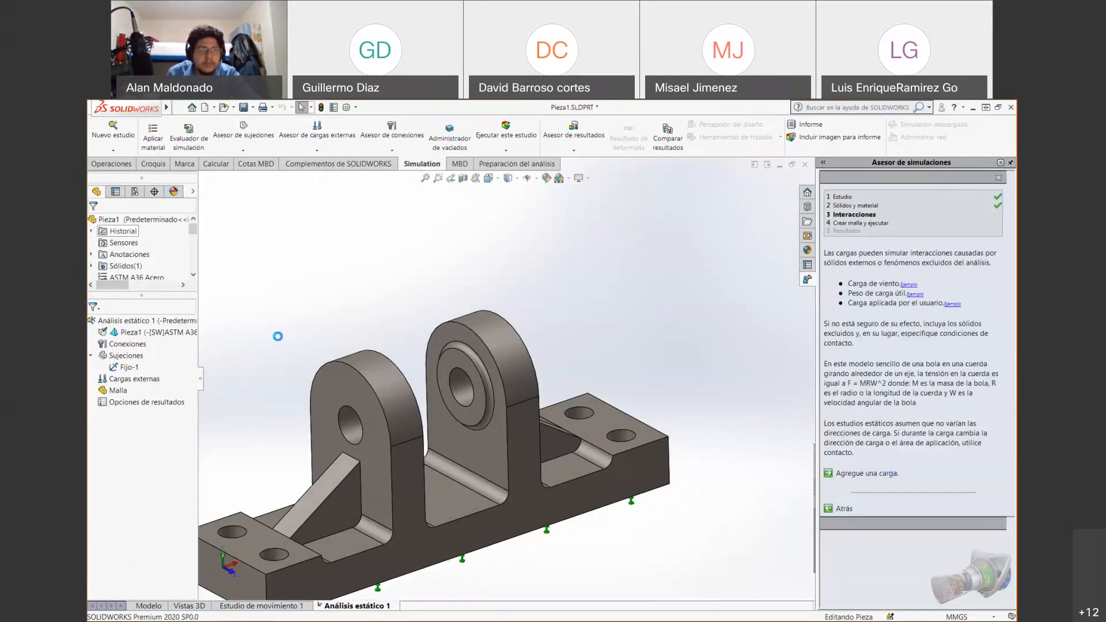
left_click(98, 297)
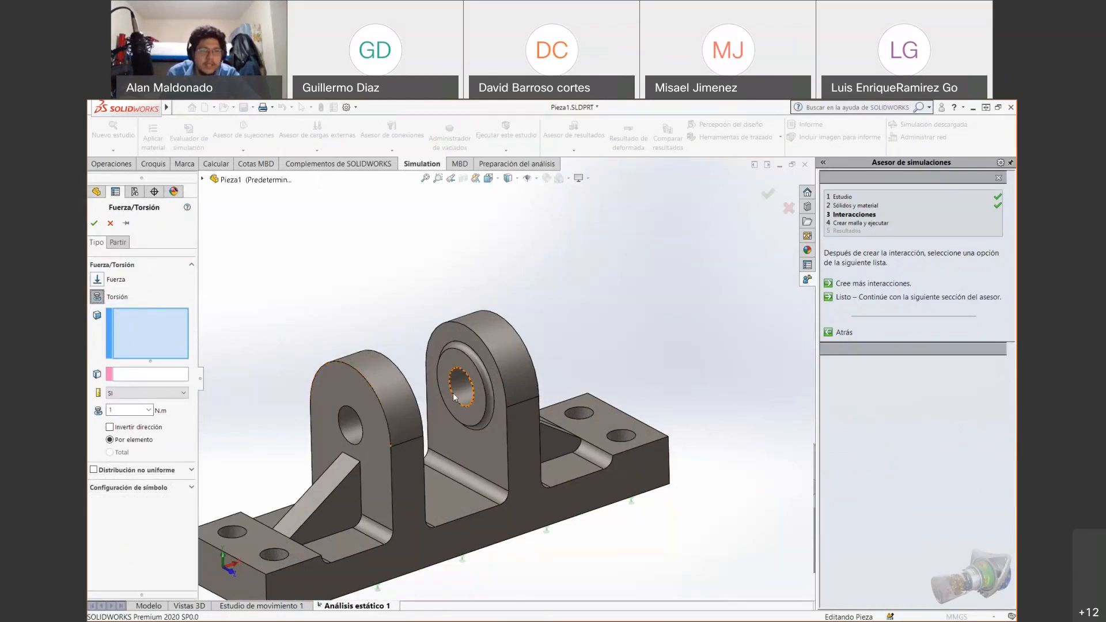
scroll(386, 397, "down", 2)
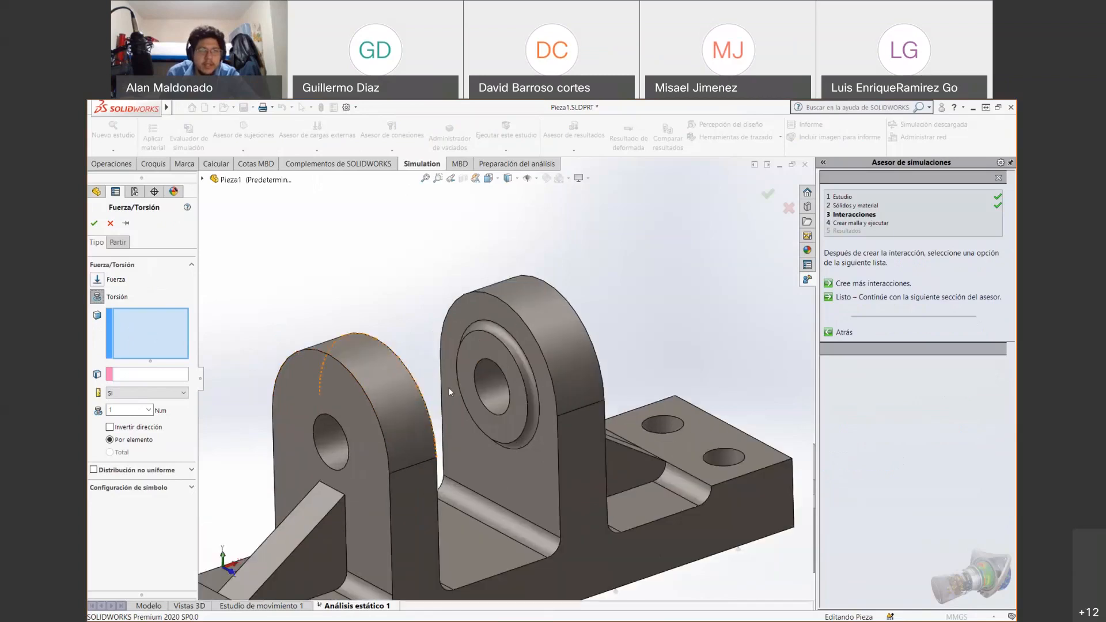
left_click(493, 381)
middle_click_drag(494, 381, 408, 402)
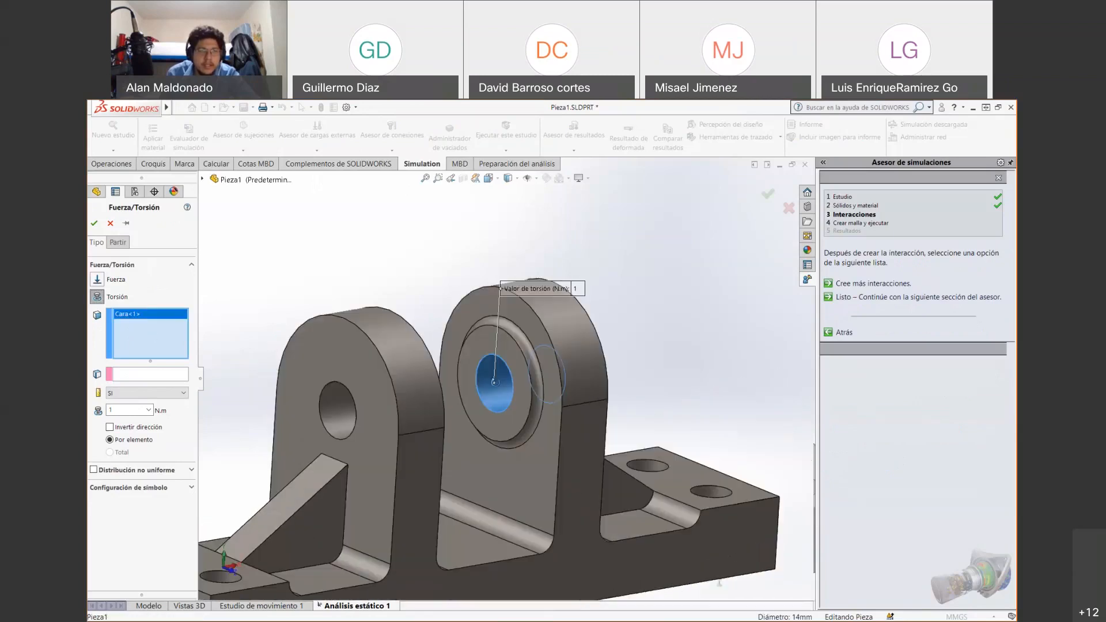
left_click(347, 411)
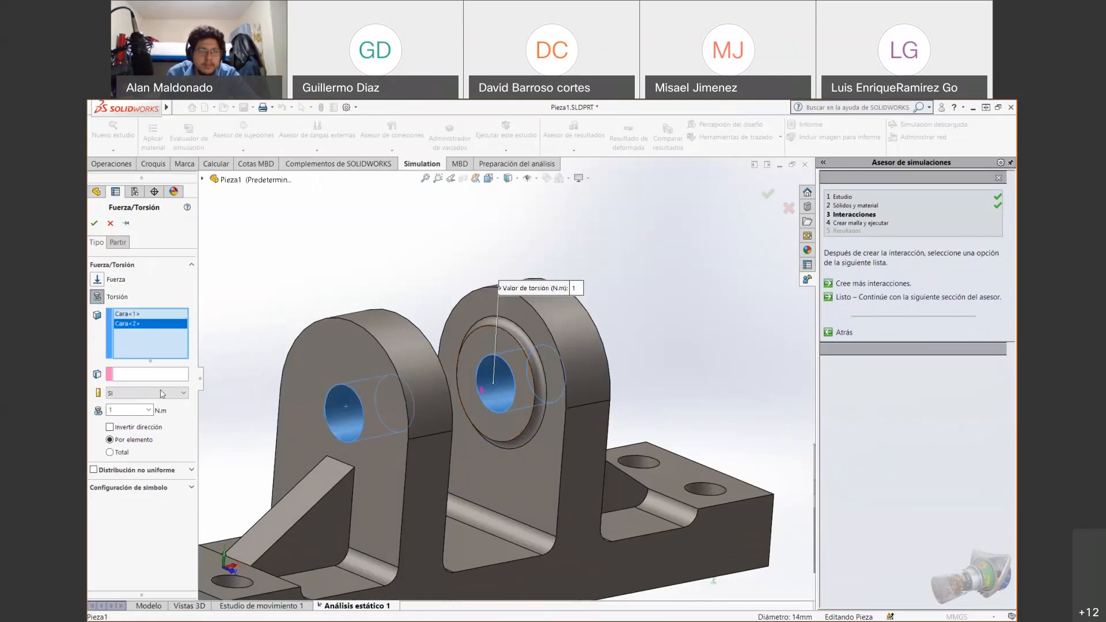
Set the cylindrical hole face of the bossed upright support as the torque's axis reference and check the direction arrows
left_click(144, 376)
left_click(503, 391)
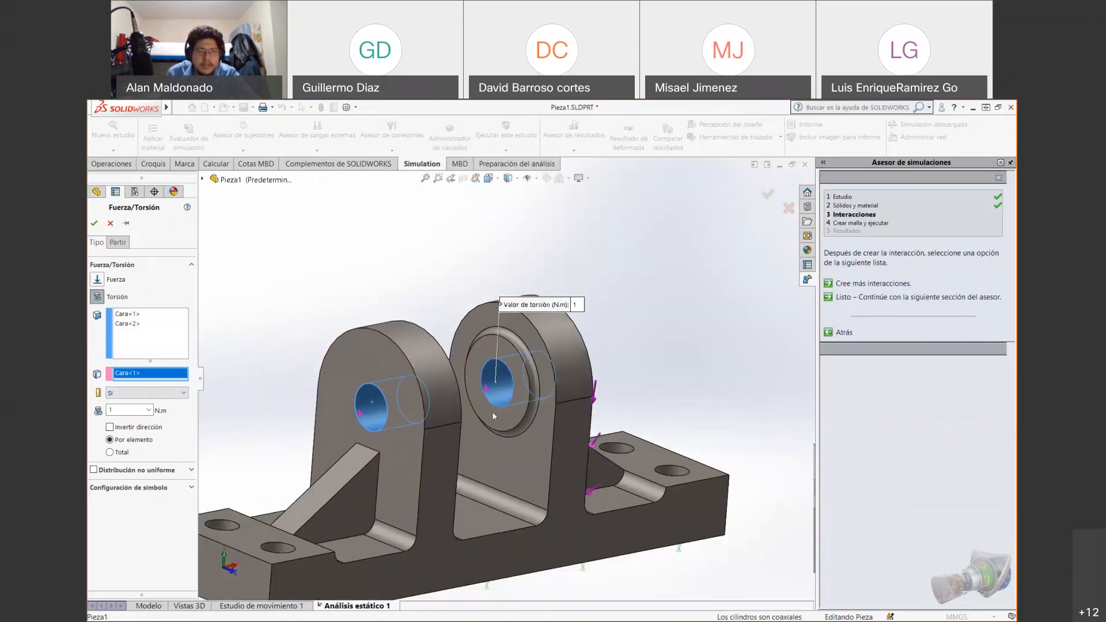
scroll(494, 408, "down", 5)
scroll(412, 346, "up", 3)
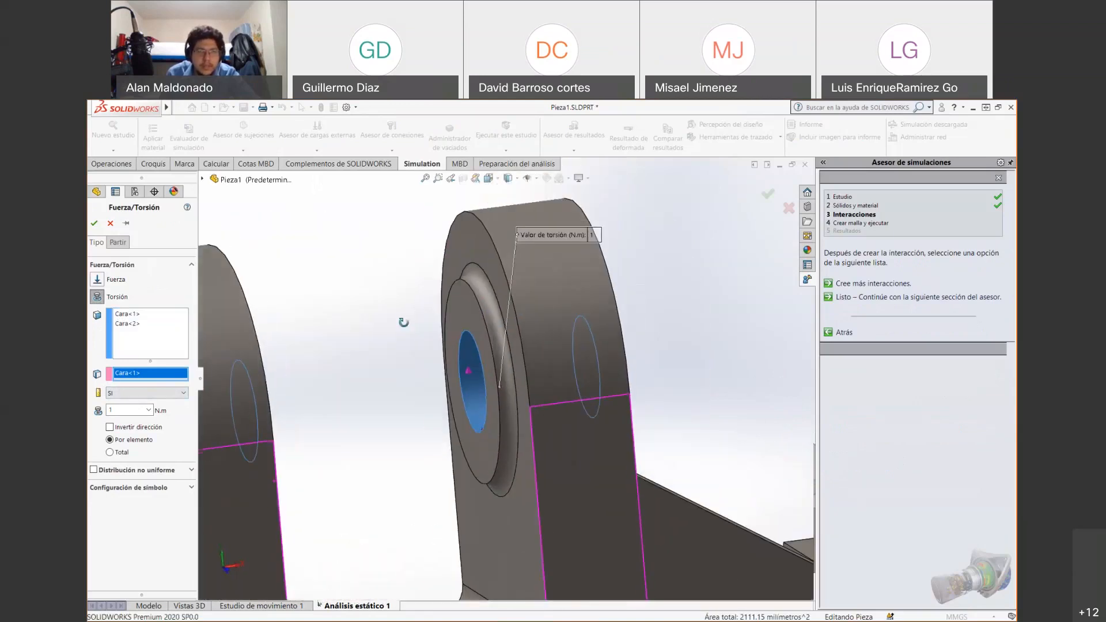
scroll(407, 381, "down", 5)
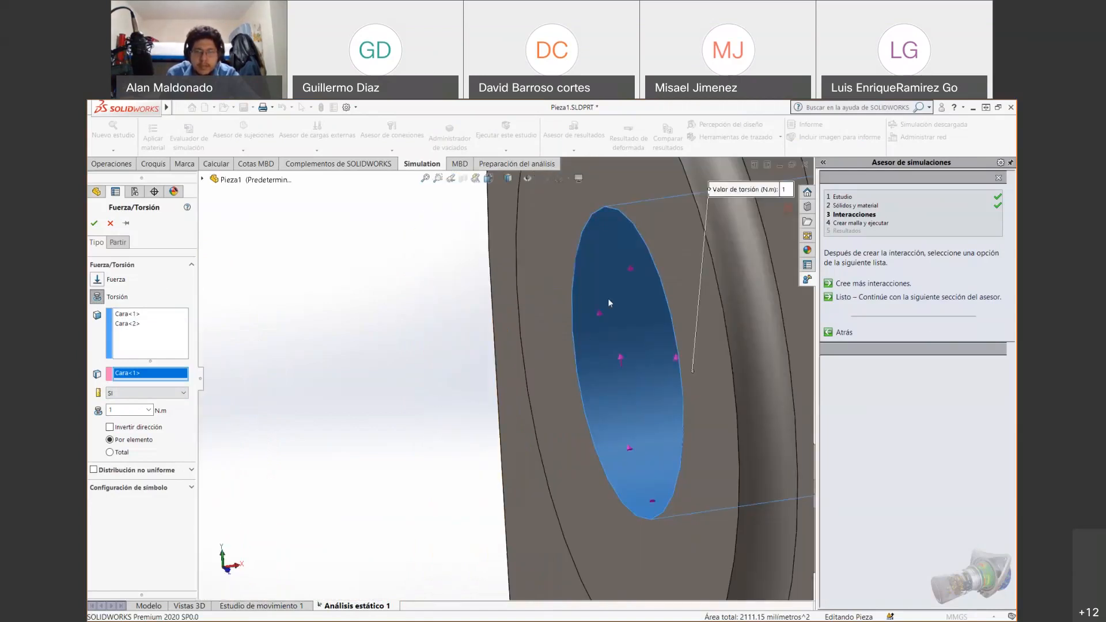
scroll(405, 343, "up", 3)
scroll(371, 414, "up", 6)
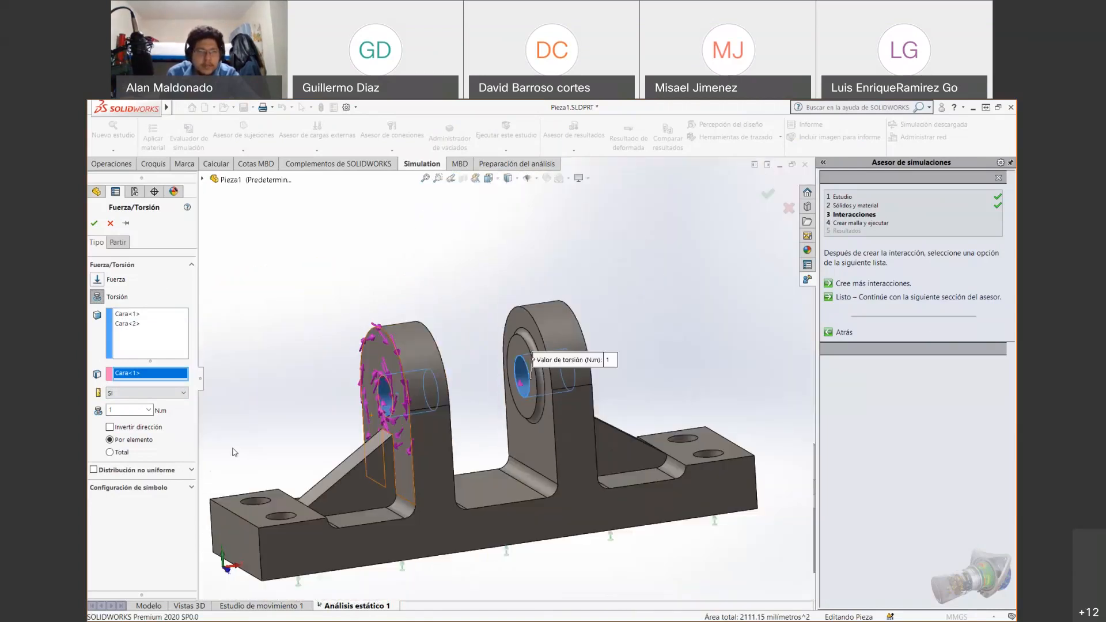
middle_click_drag(260, 416, 306, 425)
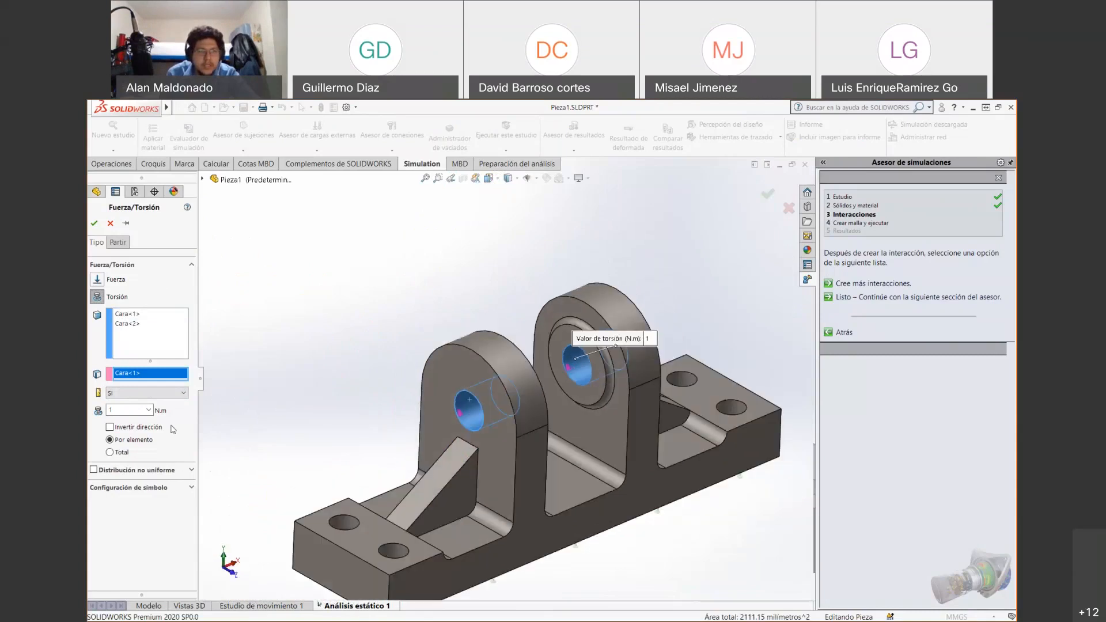
Set the torque to 80 N.m as a total value and apply the load to both support holes
left_click_drag(135, 411, 104, 407)
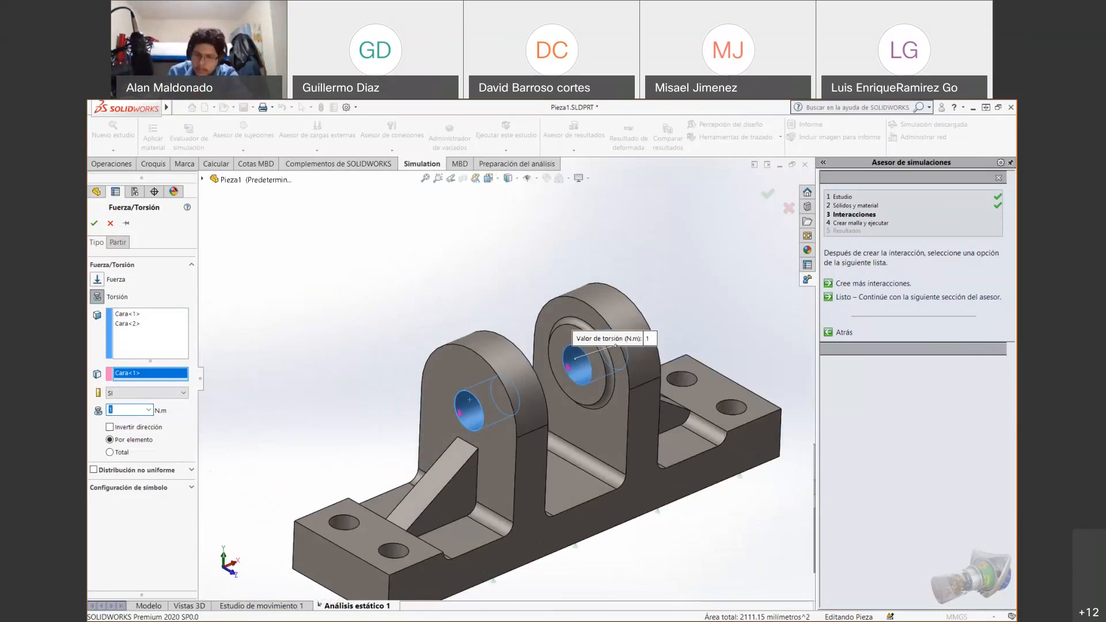
type("80")
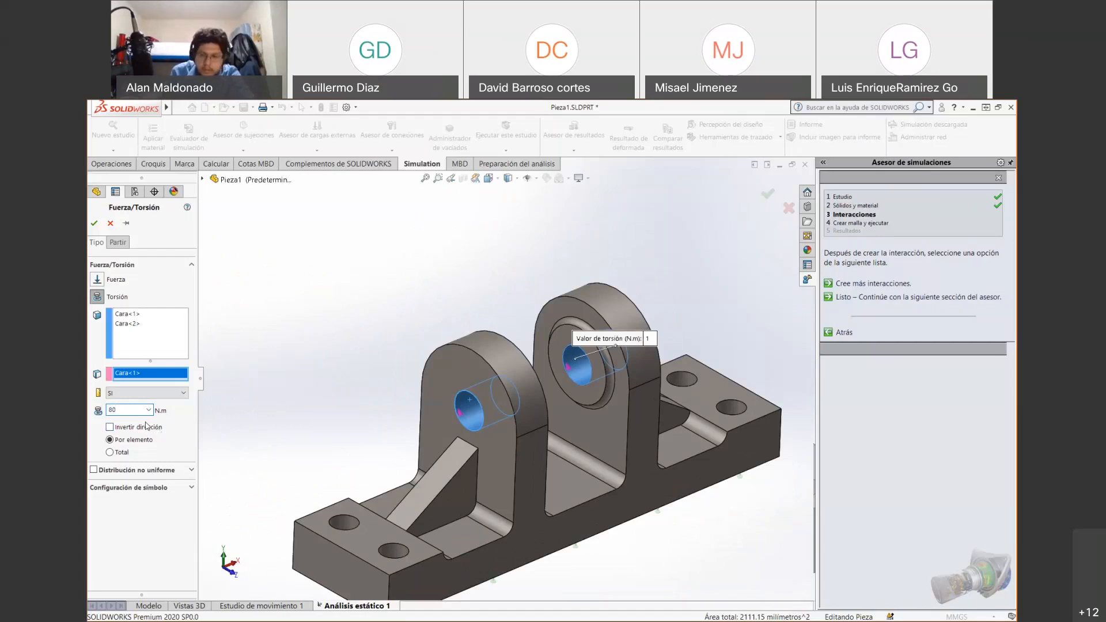
left_click(130, 453)
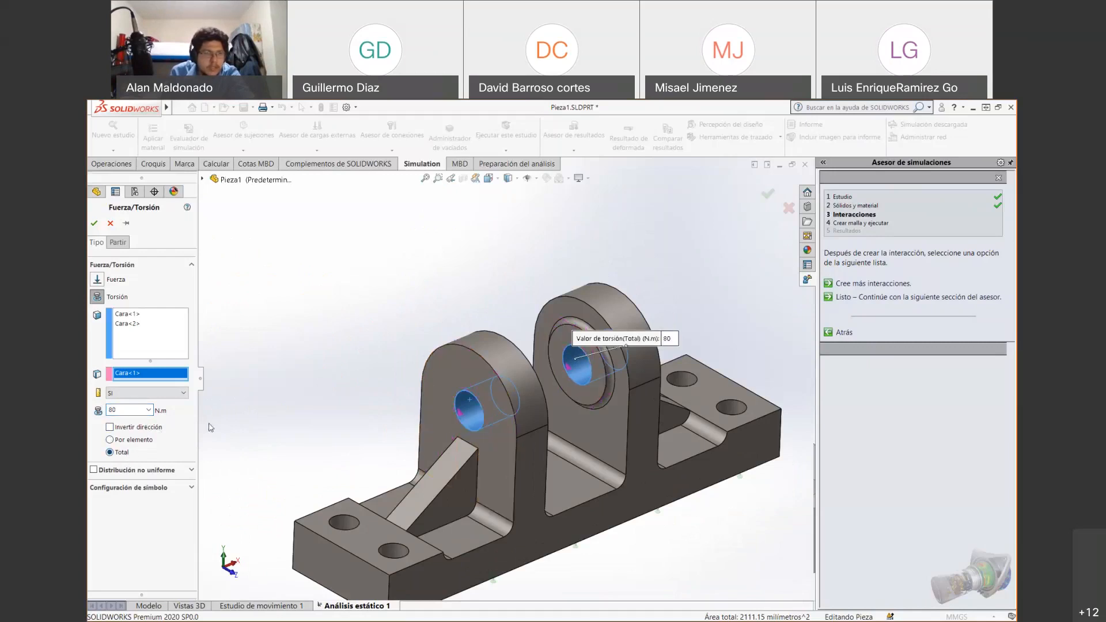
left_click(95, 224)
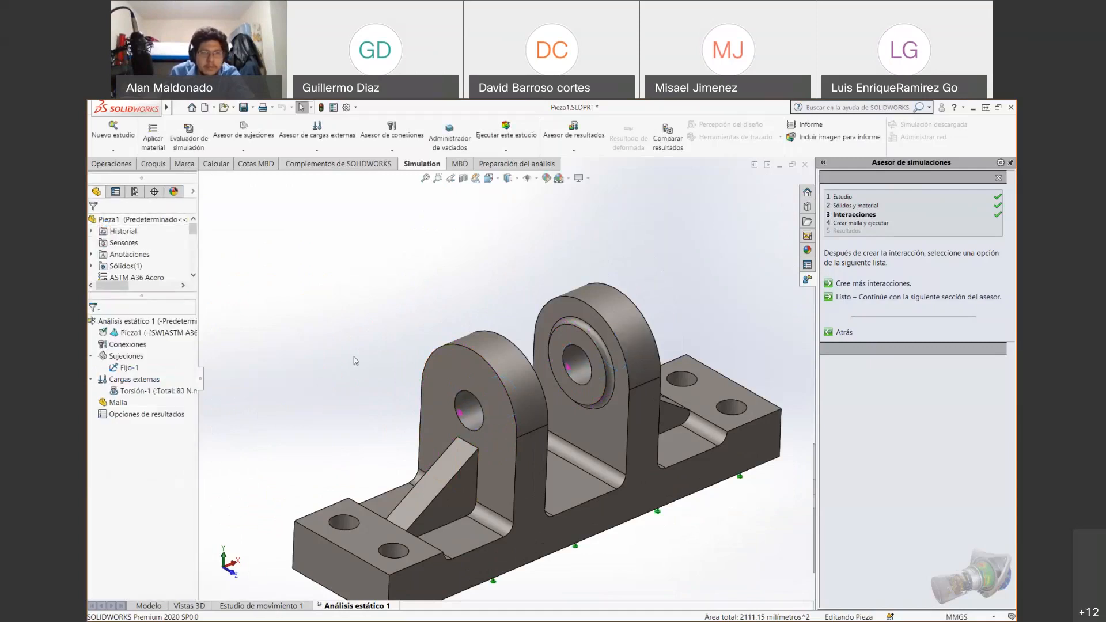
Mesh Pieza1 with the default mesh density and run Análisis estático 1
scroll(662, 316, "up", 1)
scroll(616, 326, "down", 3)
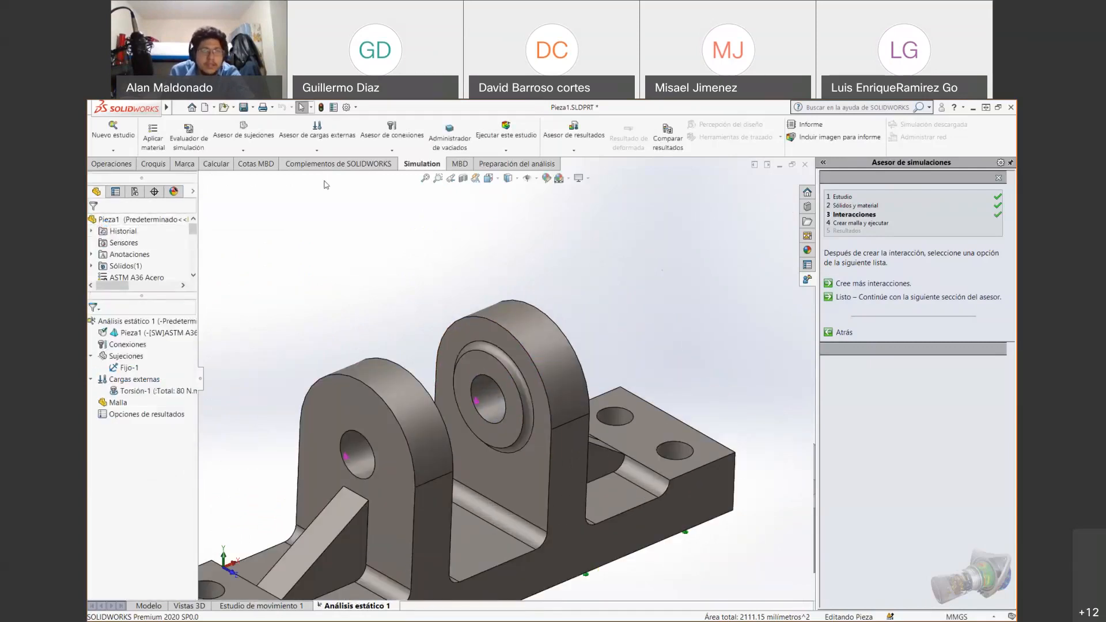
left_click(506, 150)
left_click(501, 176)
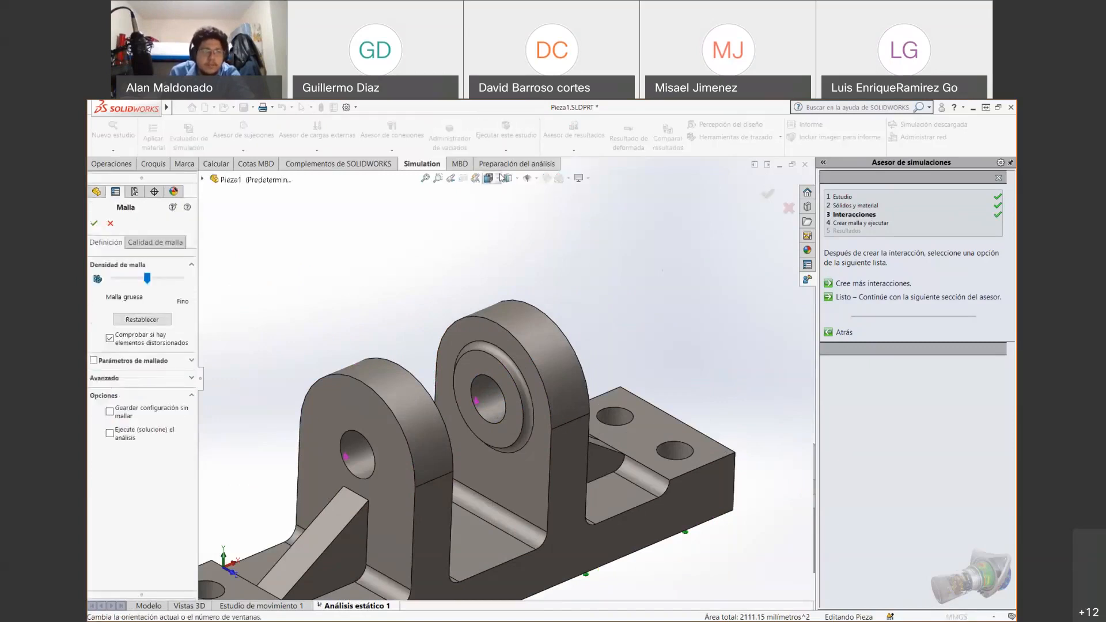
left_click(94, 223)
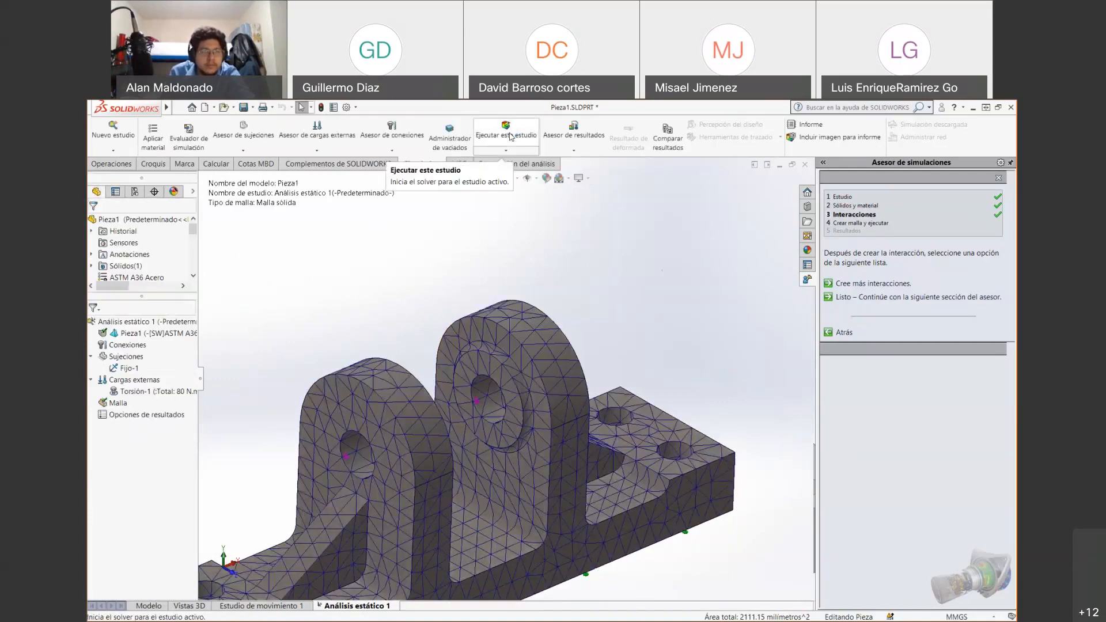
left_click(510, 137)
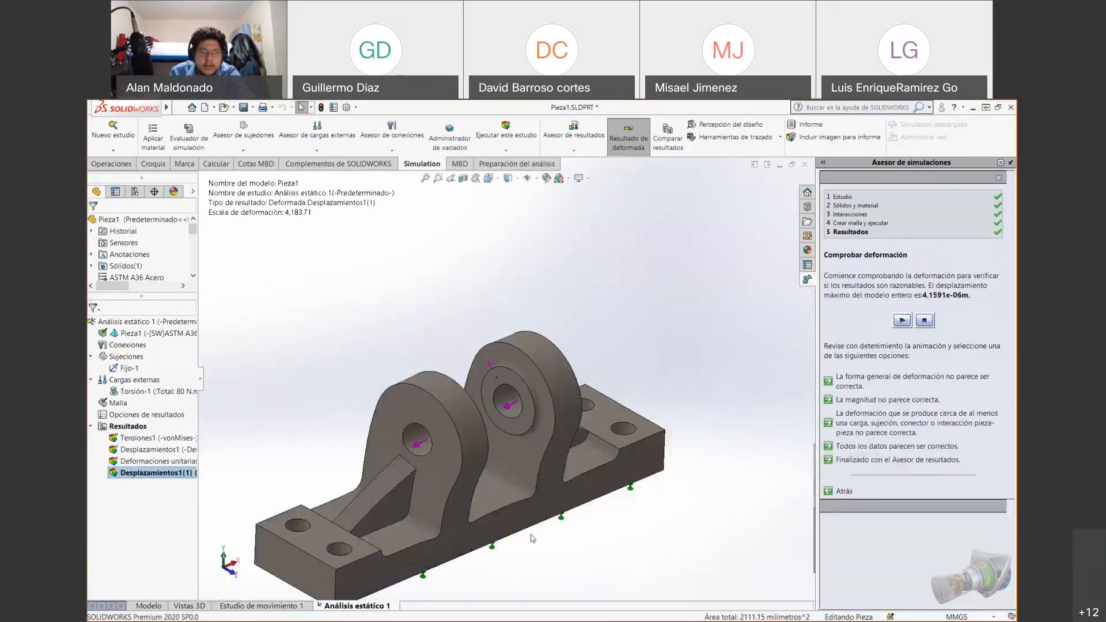
Examine the deformed shape of Pieza1 from several angles and display the von Mises stress plot Tensiones1
middle_click_drag(517, 494, 445, 375)
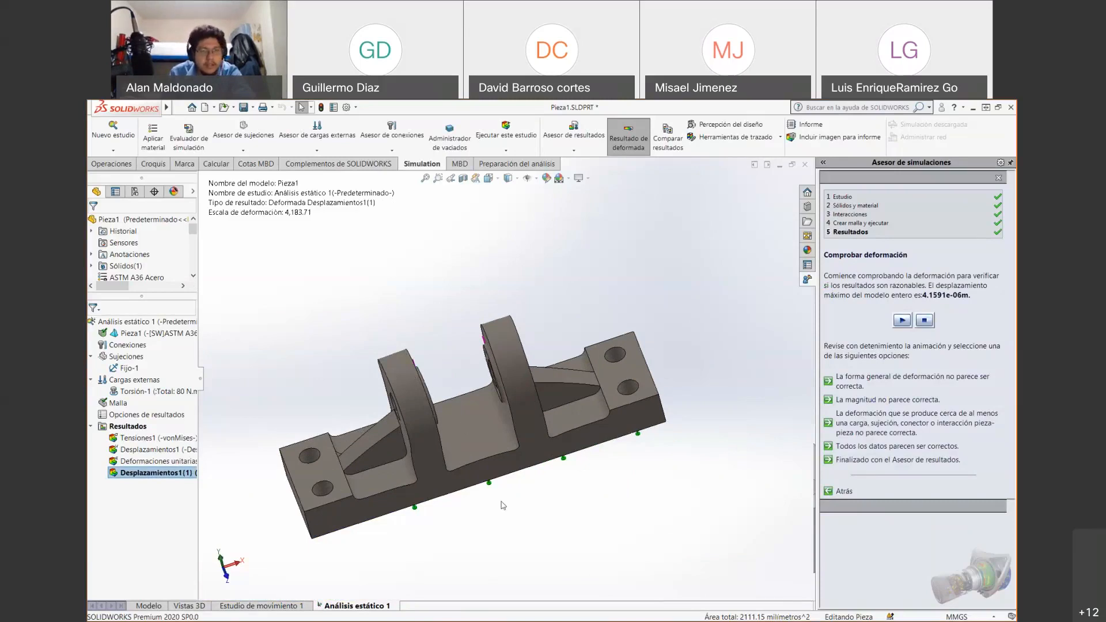
middle_click_drag(460, 423, 493, 430)
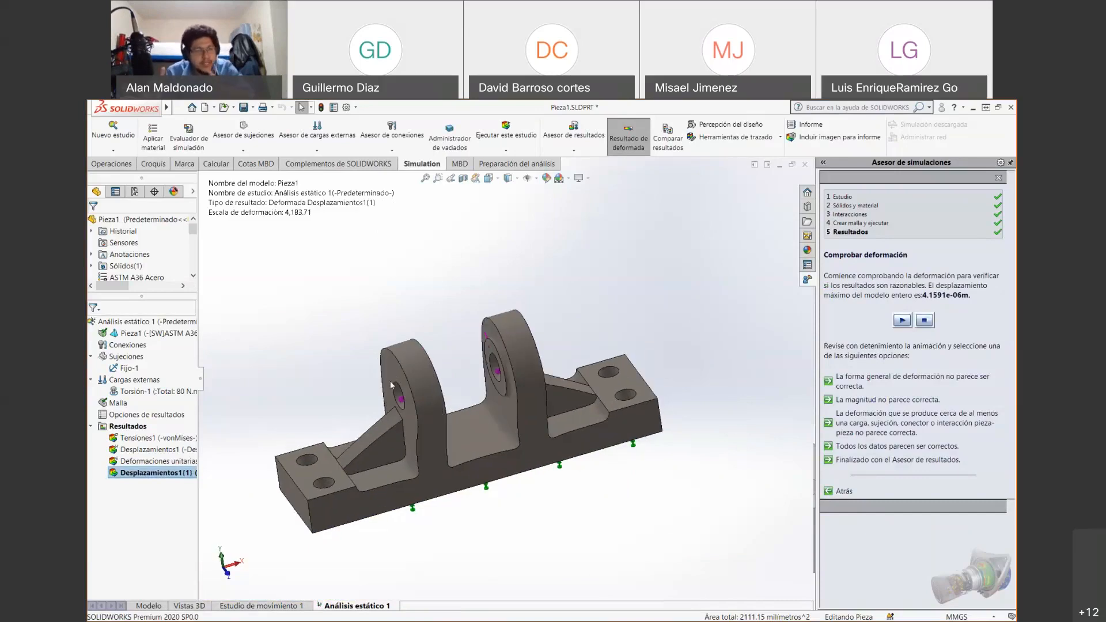
middle_click_drag(506, 441, 434, 351)
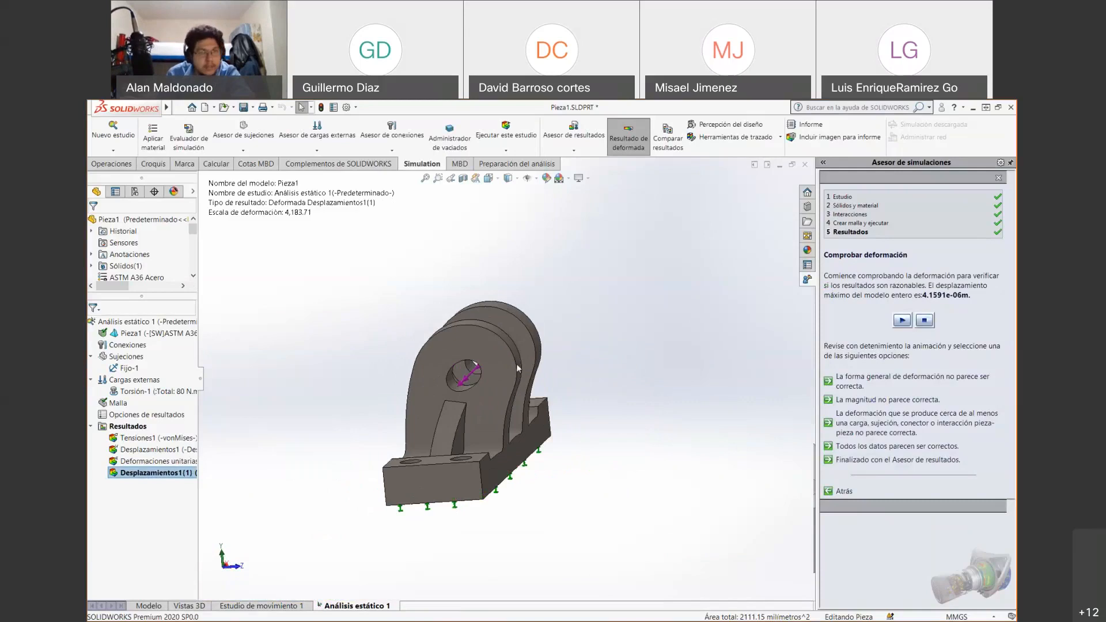
middle_click_drag(630, 304, 646, 292)
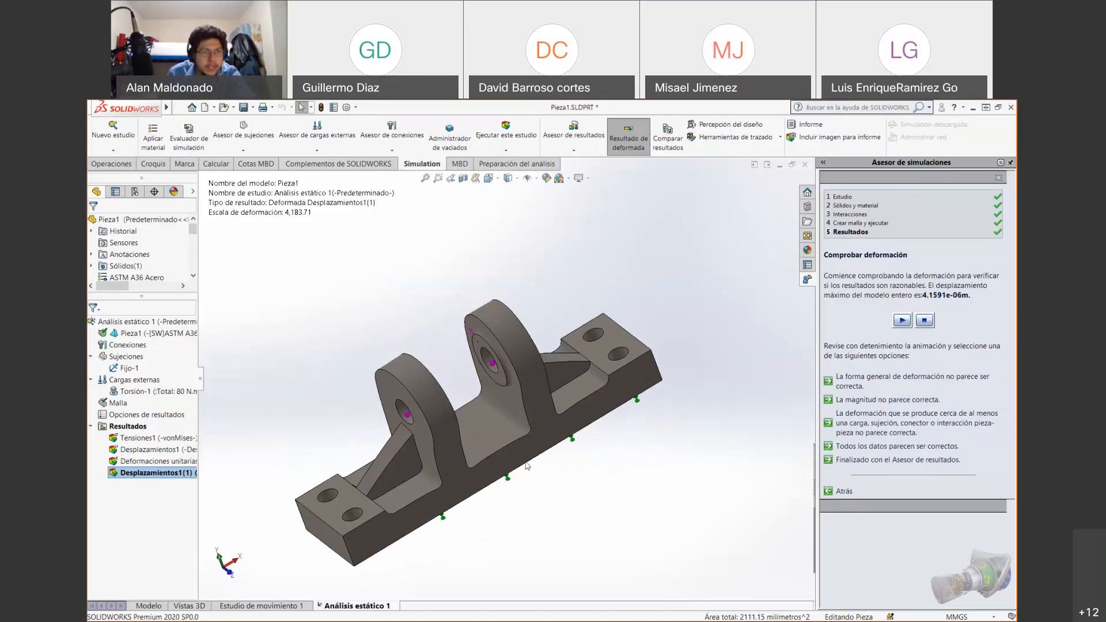
scroll(505, 380, "up", 1)
right_click(149, 439)
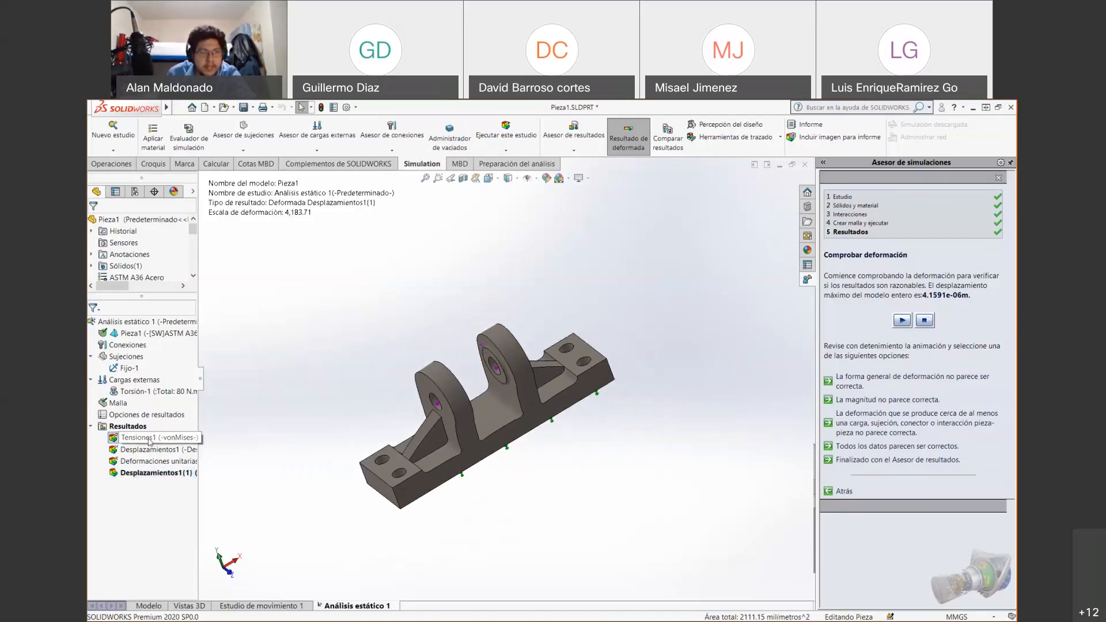
left_click(159, 450)
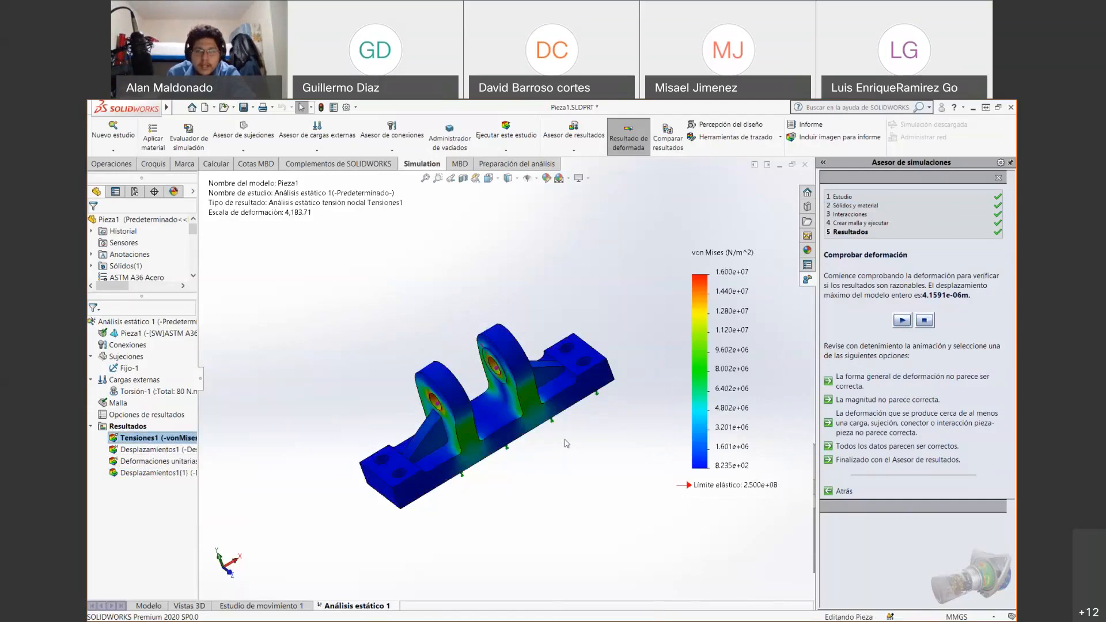
scroll(566, 443, "down", 4)
middle_click_drag(466, 374, 491, 346)
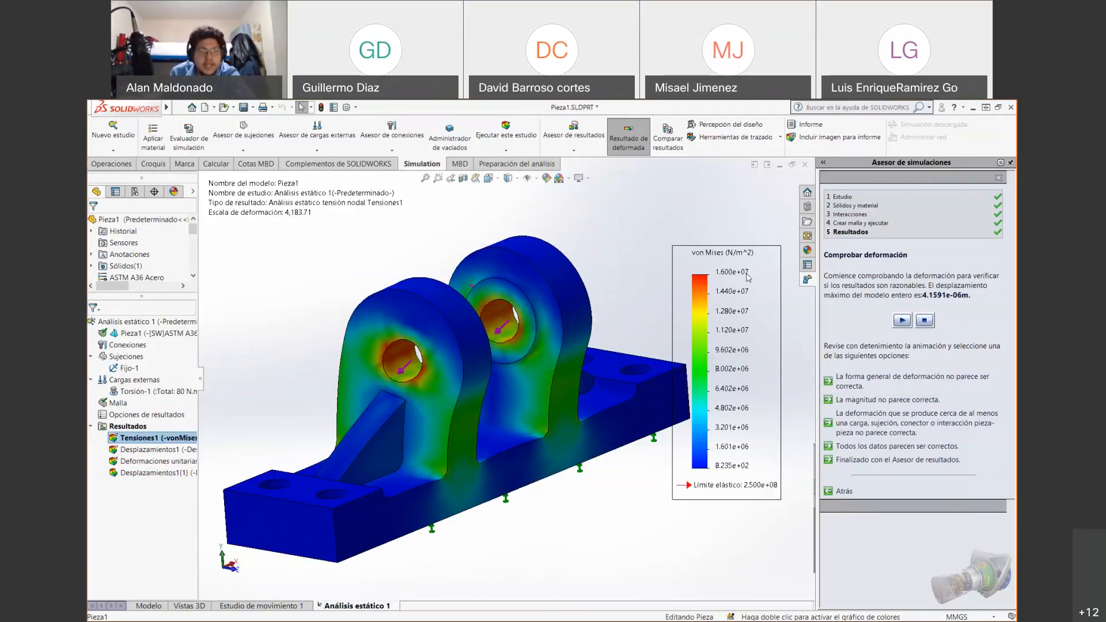
Set the total torque of the load Torsión-1 to 400 N.m and rerun the study
left_click(160, 392)
right_click(159, 394)
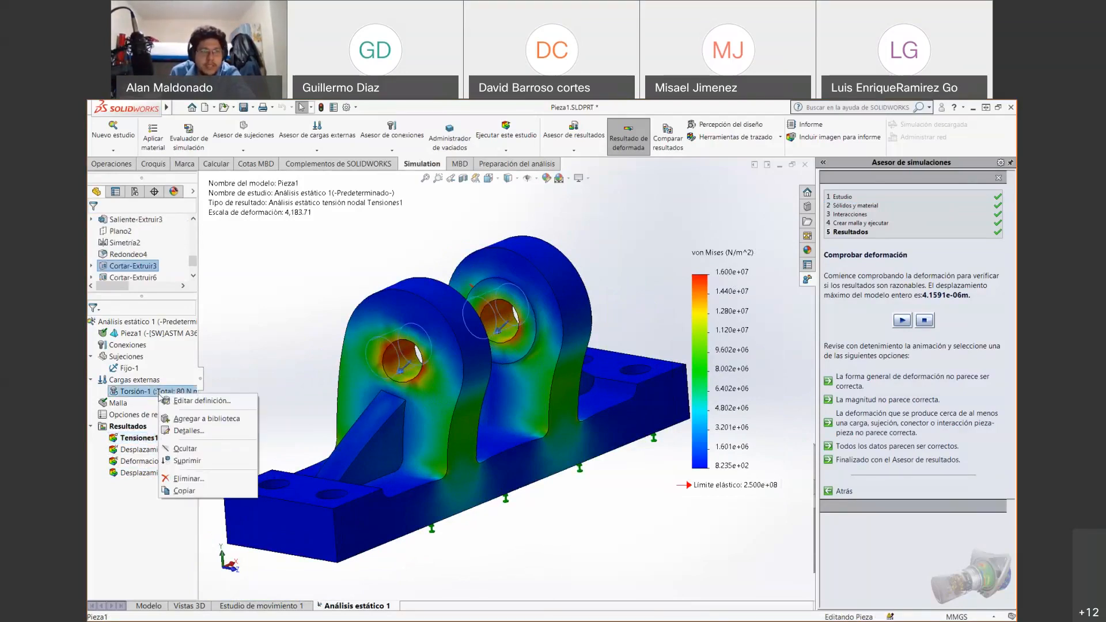
left_click(175, 401)
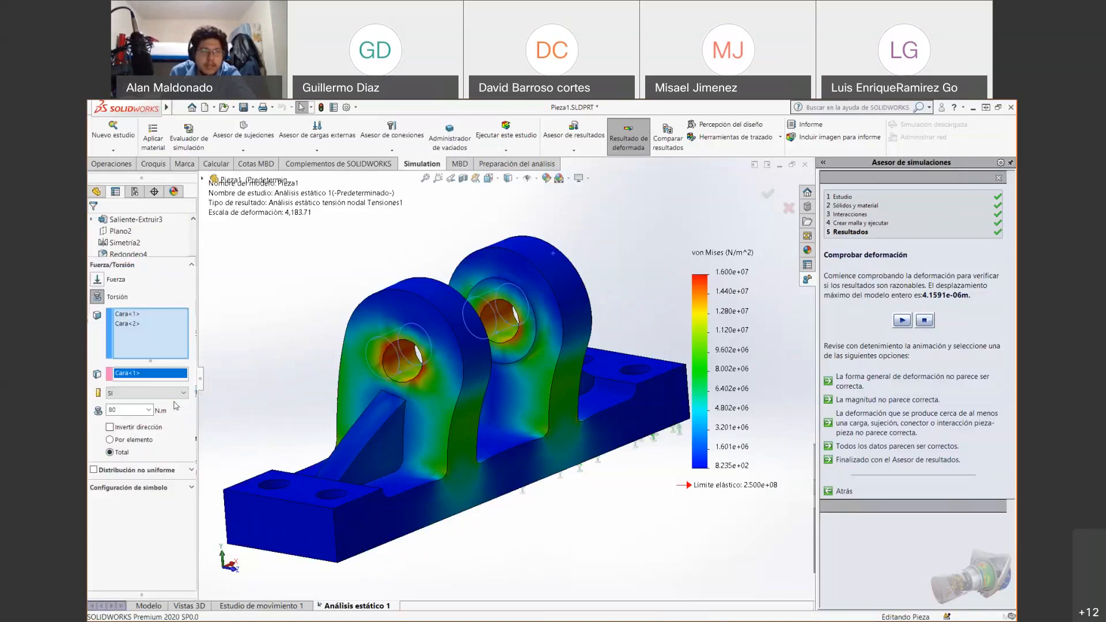
double_click(140, 408)
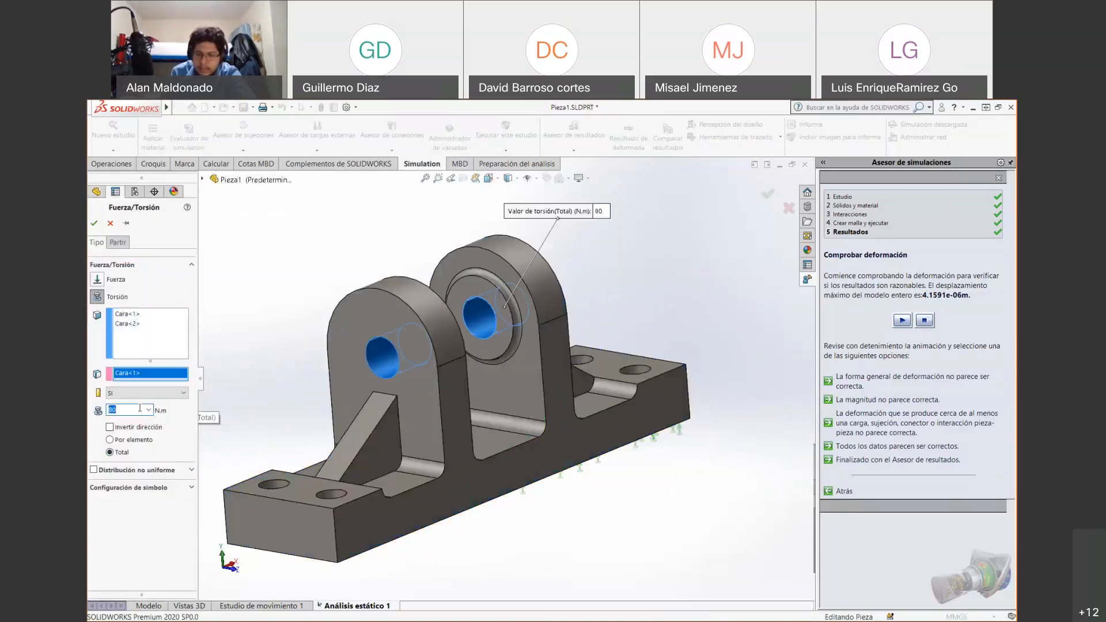
type("400")
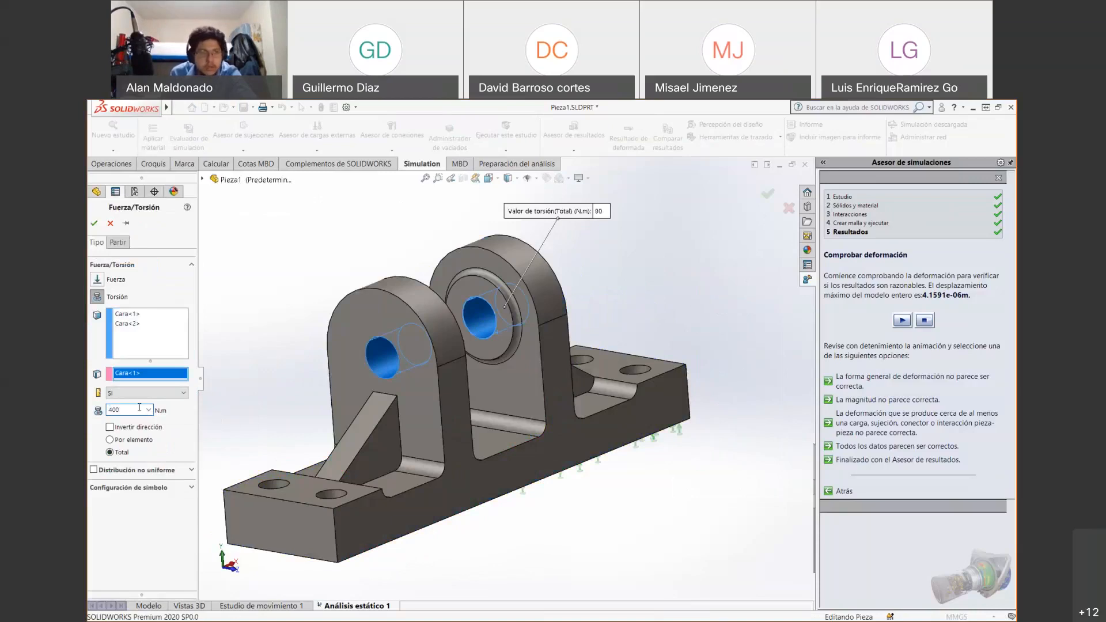
left_click(94, 223)
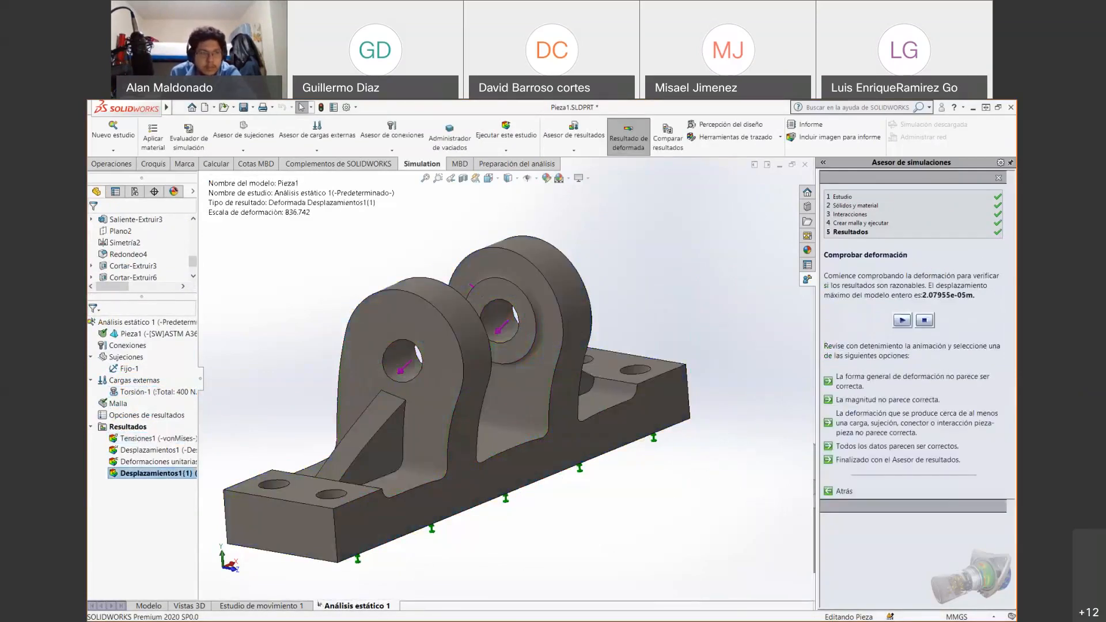
Show the von Mises stress plot Tensiones1 for the 400 N.m torque and examine the whole part
right_click(173, 439)
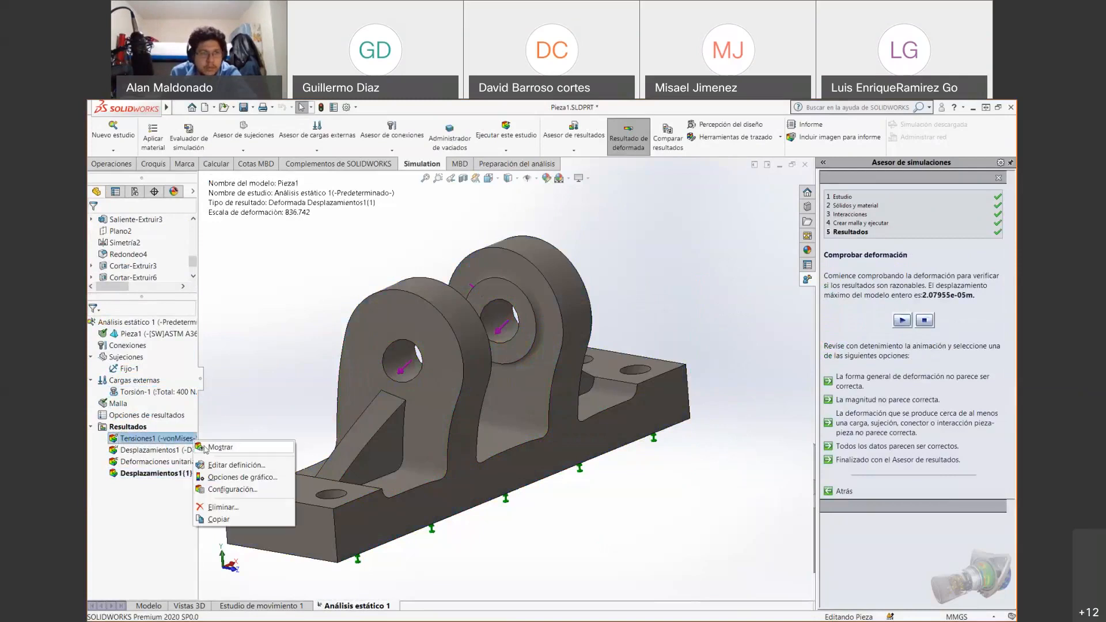
left_click(209, 449)
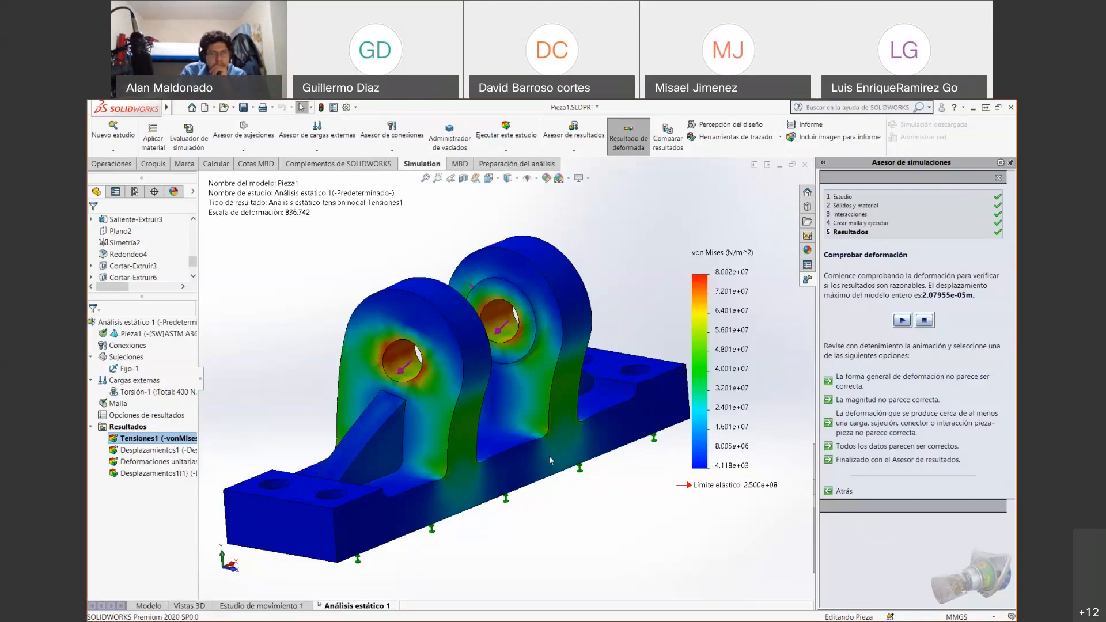
scroll(550, 460, "up", 5)
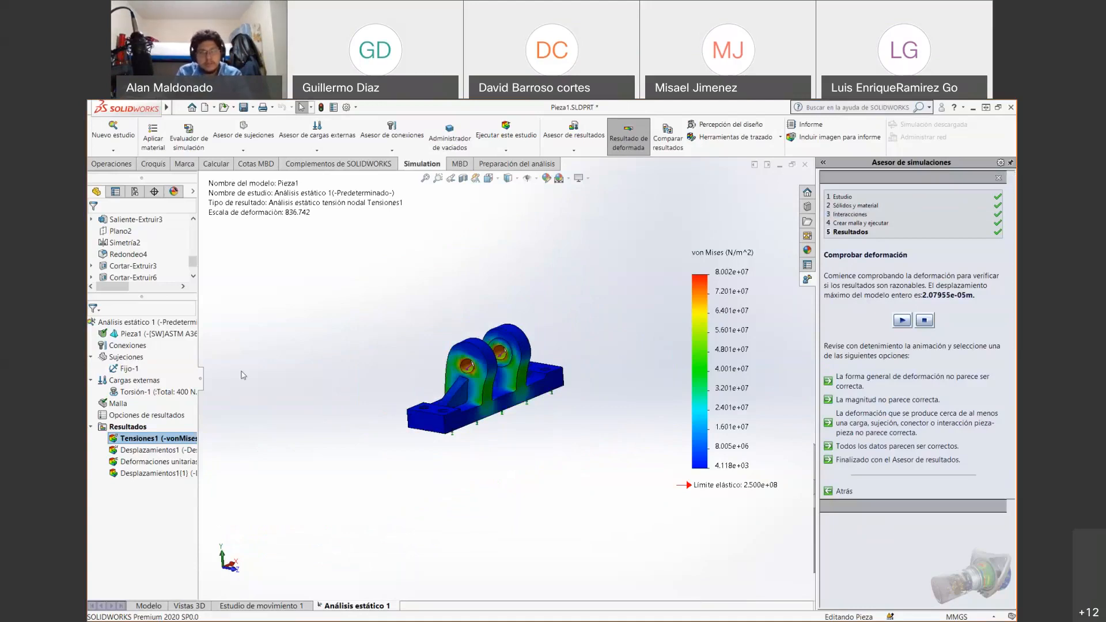
Create a second static study named Análisis estático 2 on Pieza1
left_click(114, 132)
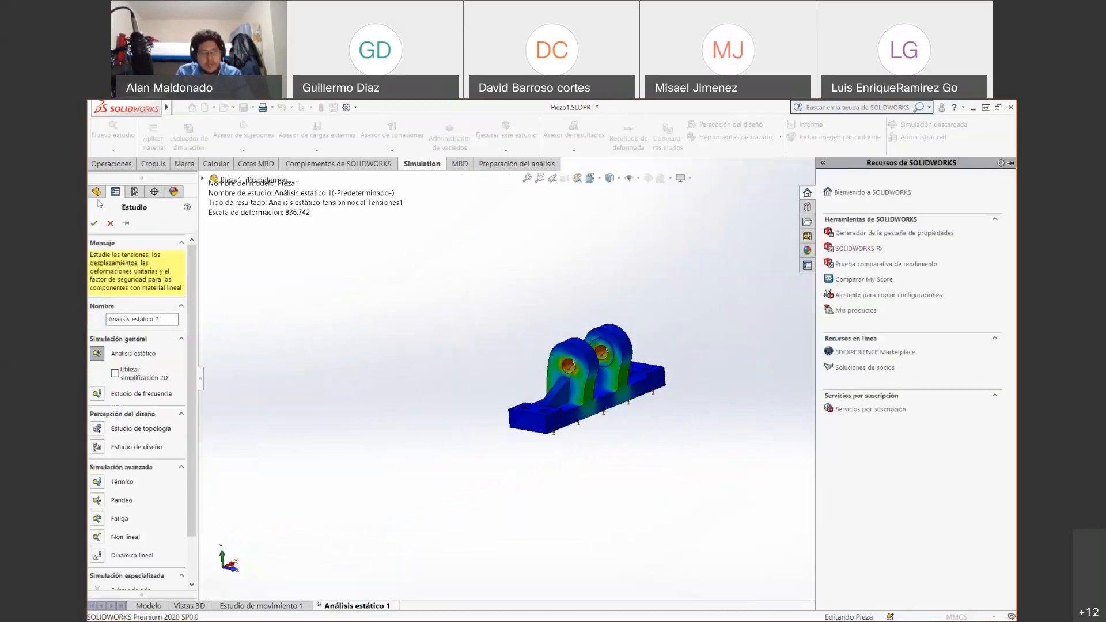
left_click(94, 223)
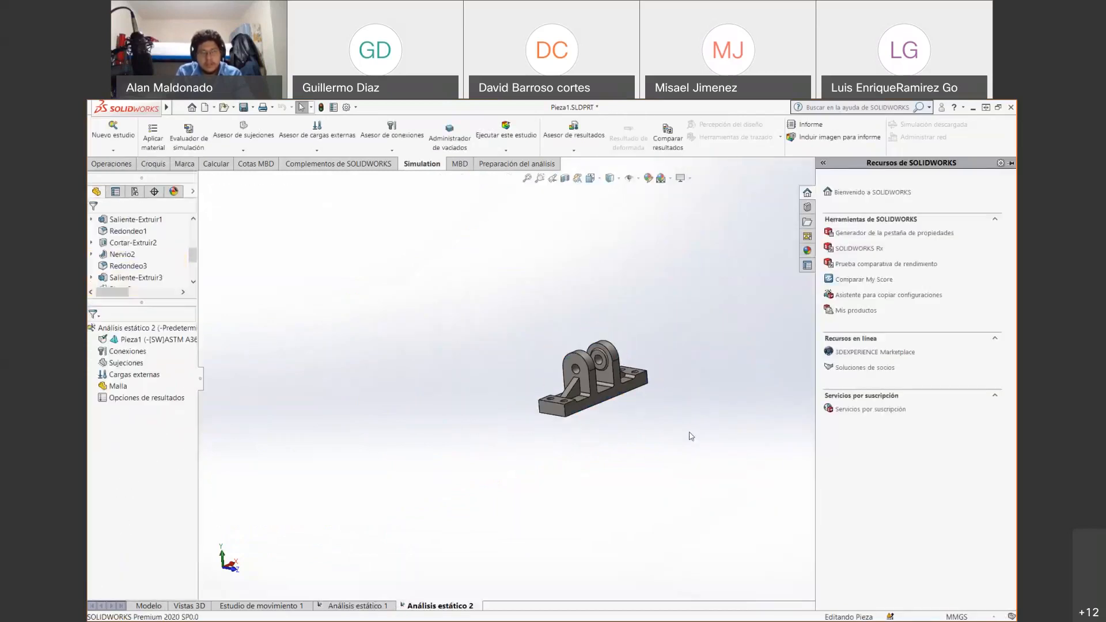
scroll(694, 361, "down", 6)
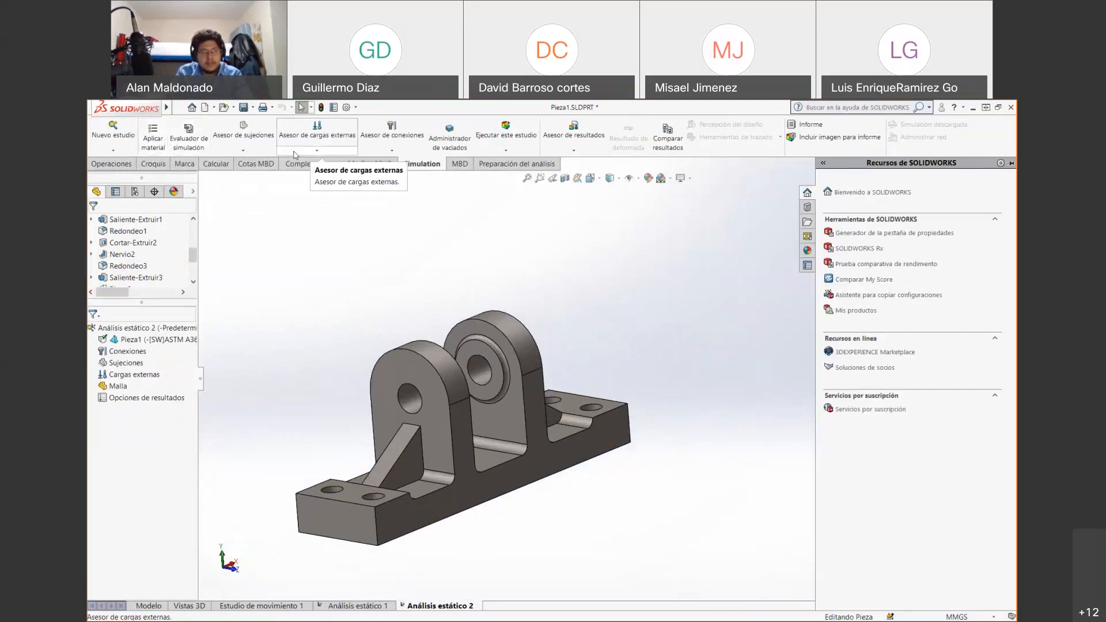
Add a fixed geometry fixture (Geometría fija) on the small end face of the base in Análisis estático 2
left_click(326, 154)
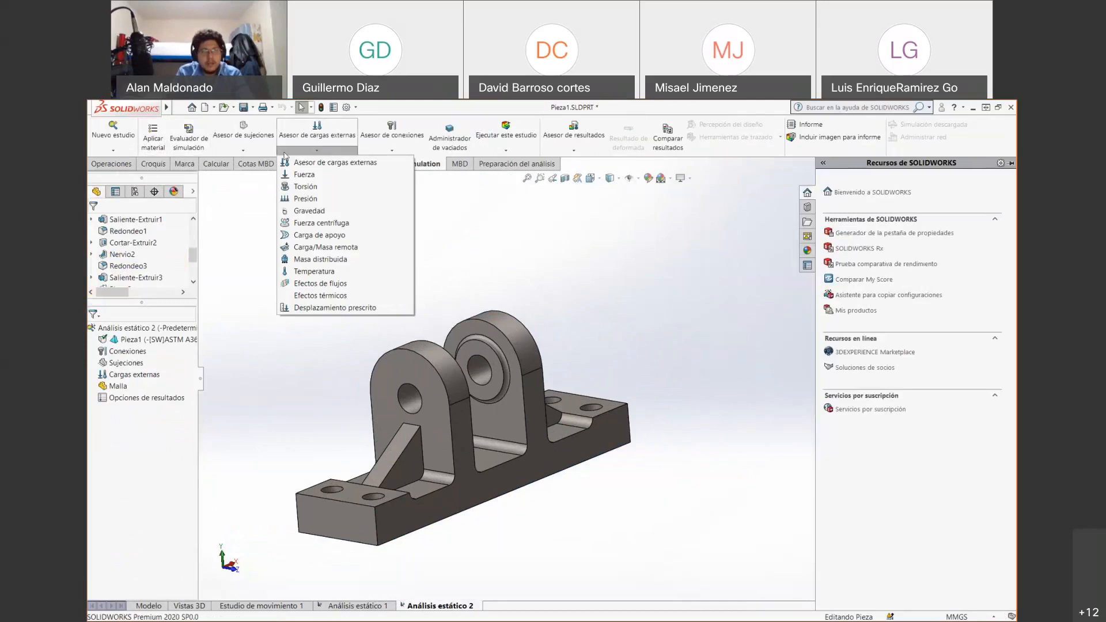
left_click(246, 151)
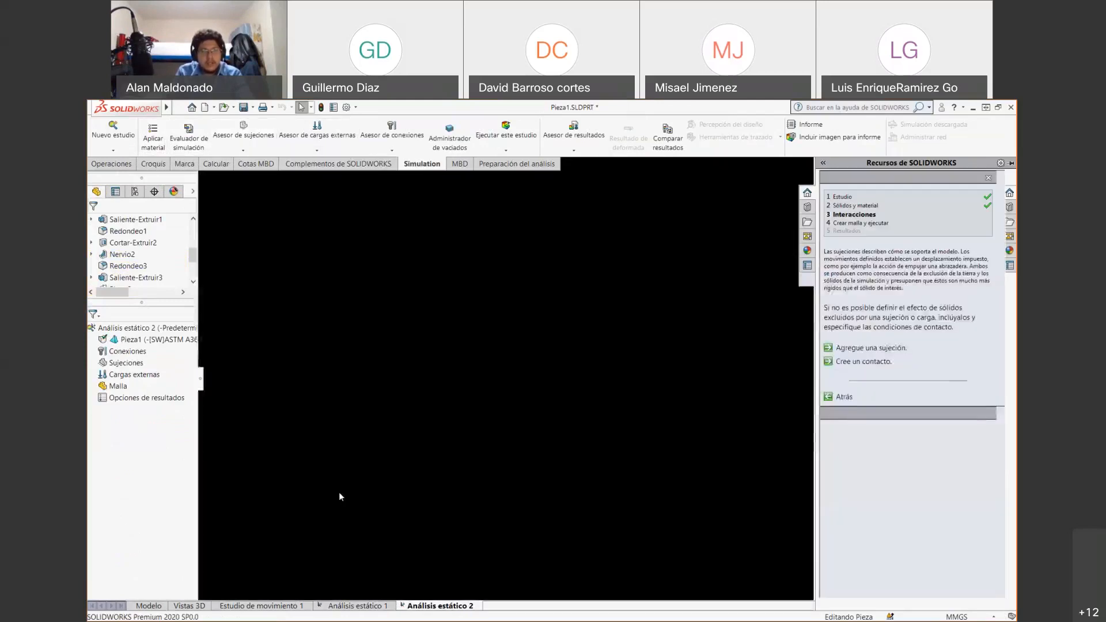
scroll(318, 453, "up", 4)
scroll(513, 365, "down", 2)
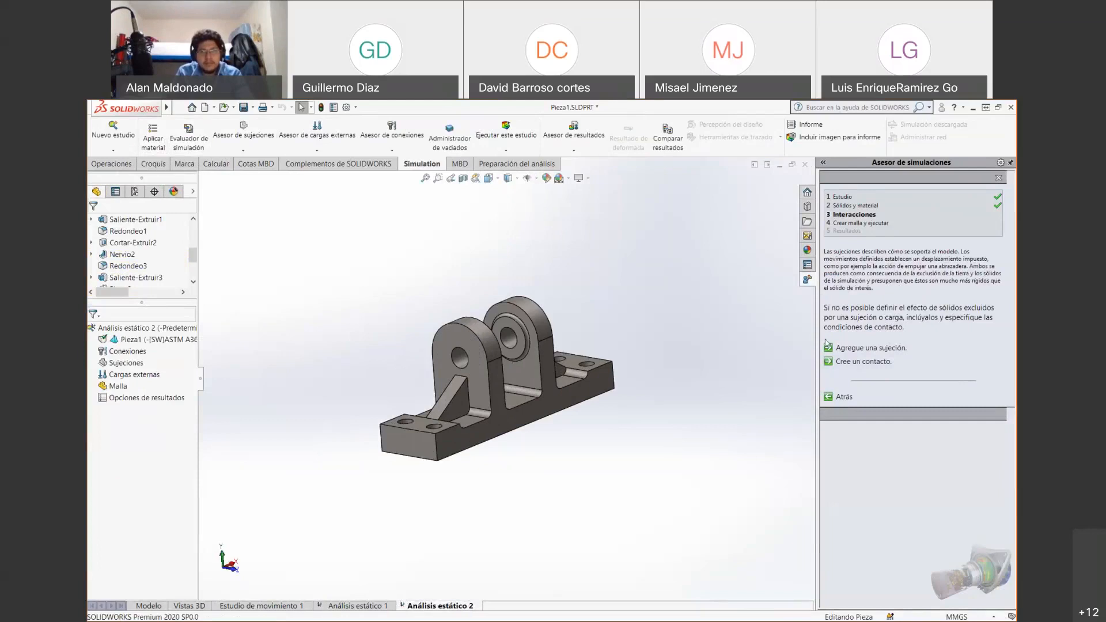
left_click(849, 348)
left_click(387, 426)
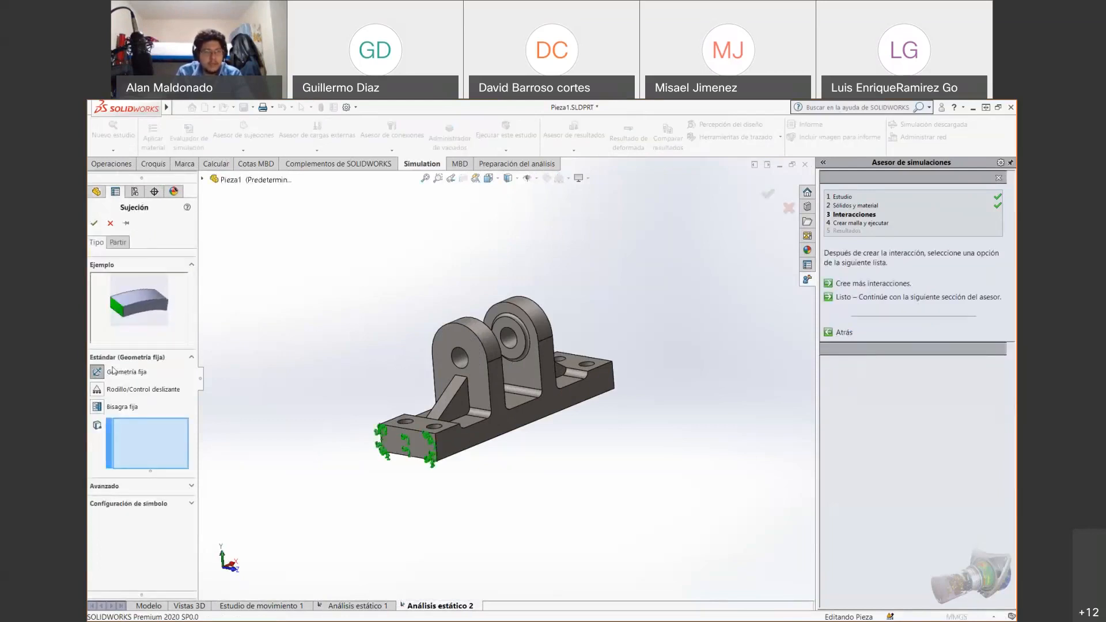
left_click(420, 448)
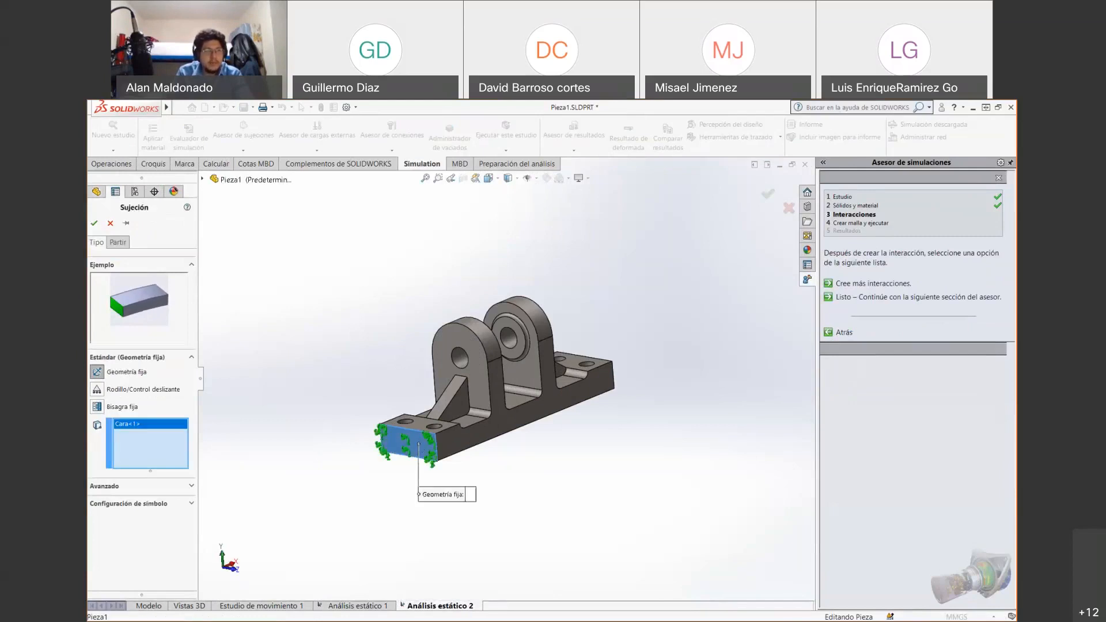
left_click(94, 223)
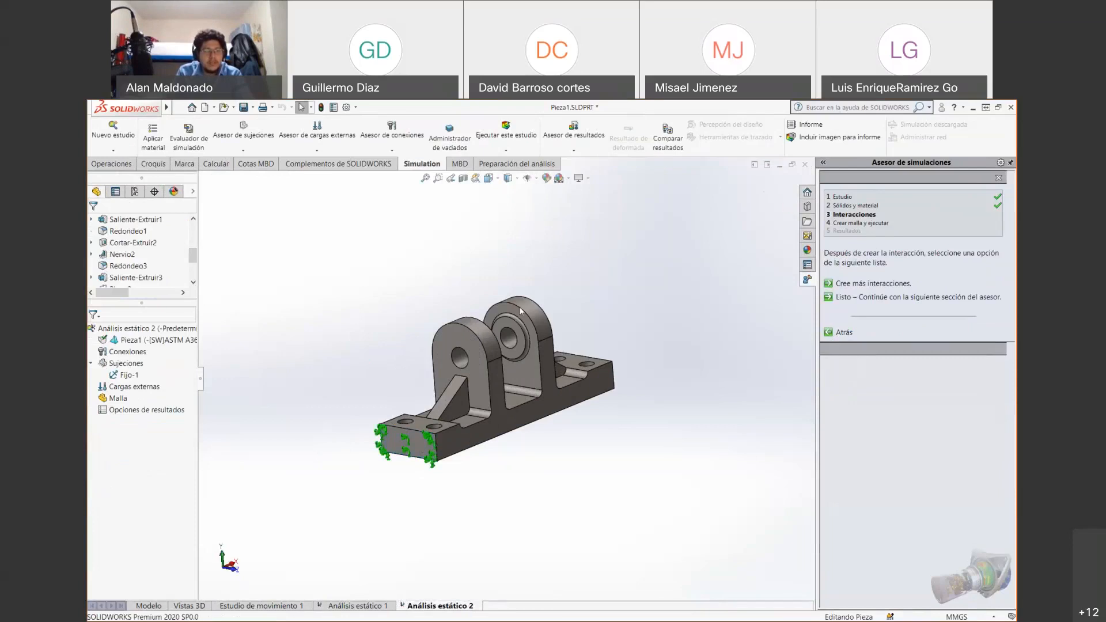
Try to define a force on the upper edge of the base's free end, directed along the end face's vertical edge
left_click(314, 133)
middle_click_drag(638, 366, 566, 440)
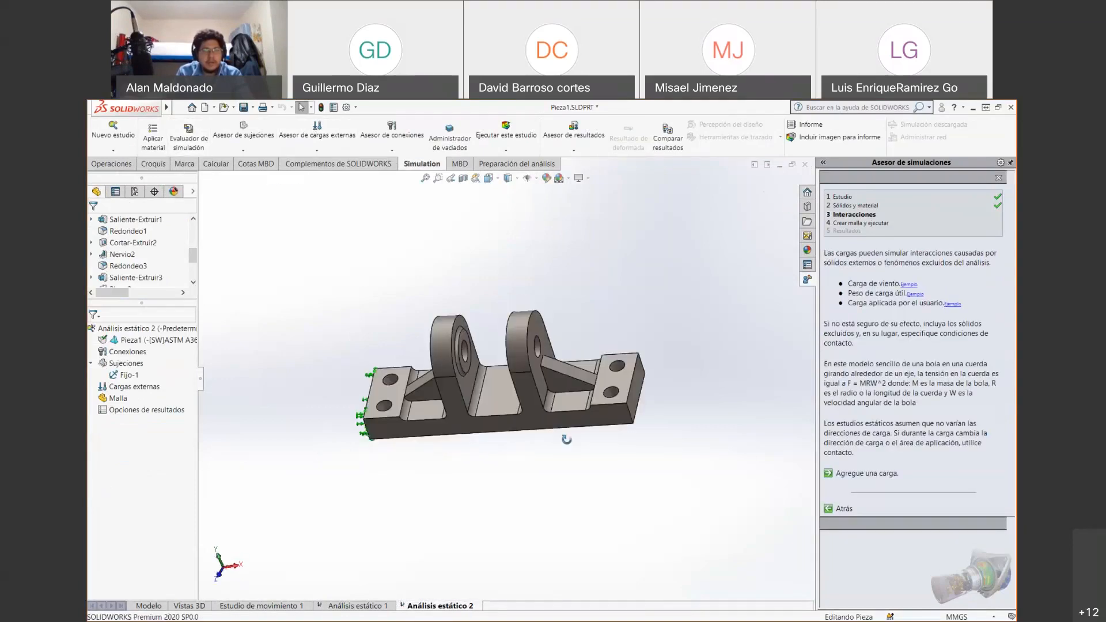
scroll(631, 383, "down", 2)
scroll(578, 385, "down", 3)
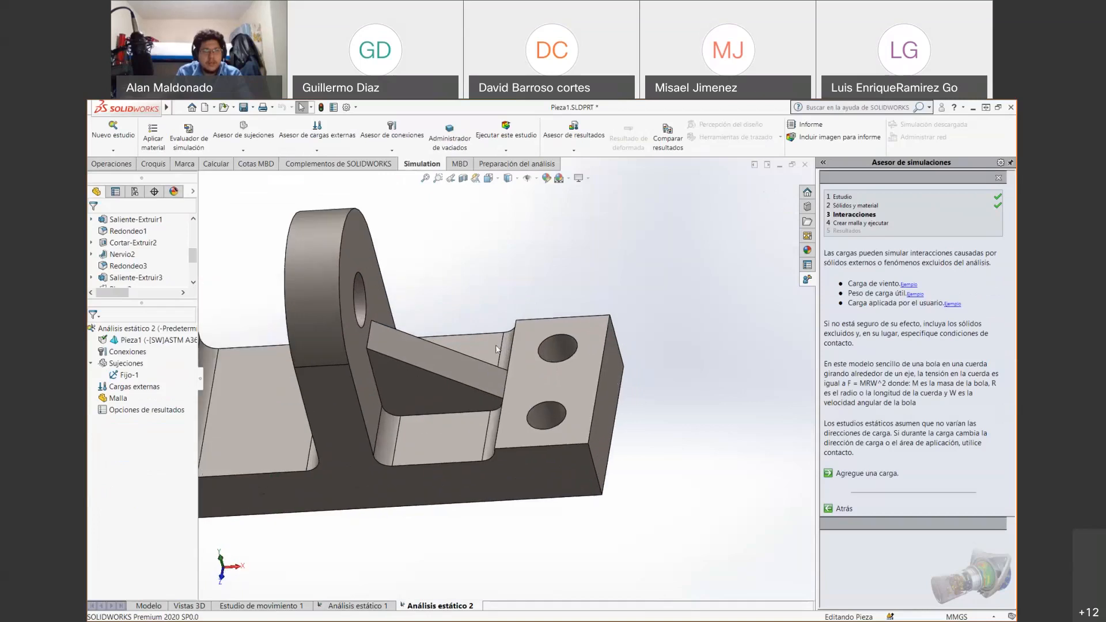
scroll(531, 367, "up", 2)
scroll(532, 367, "down", 1)
left_click(852, 474)
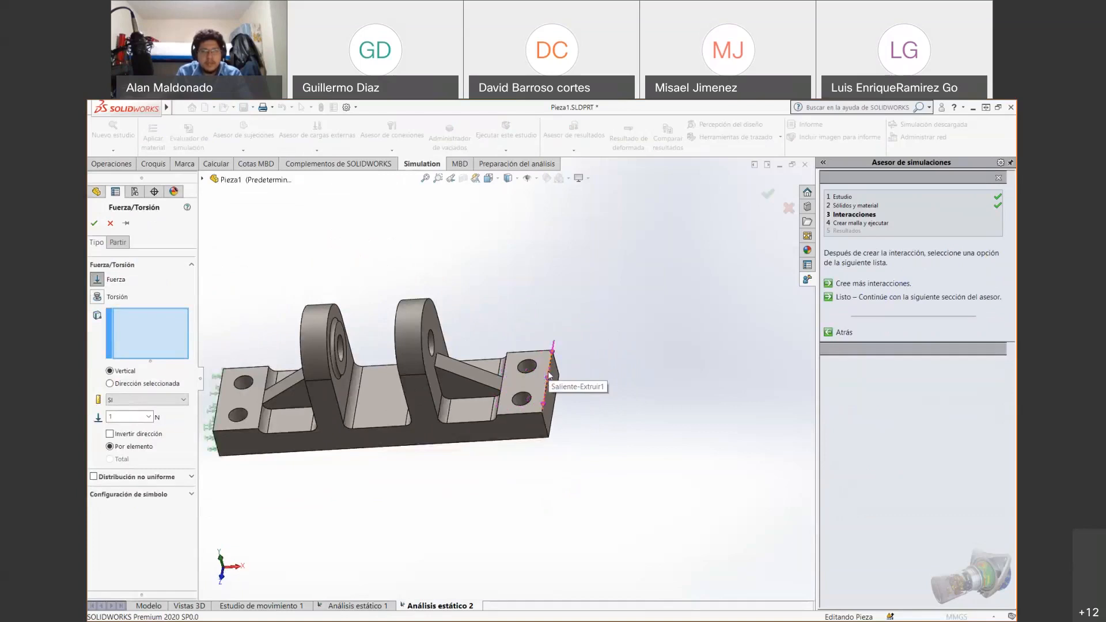
left_click(548, 374)
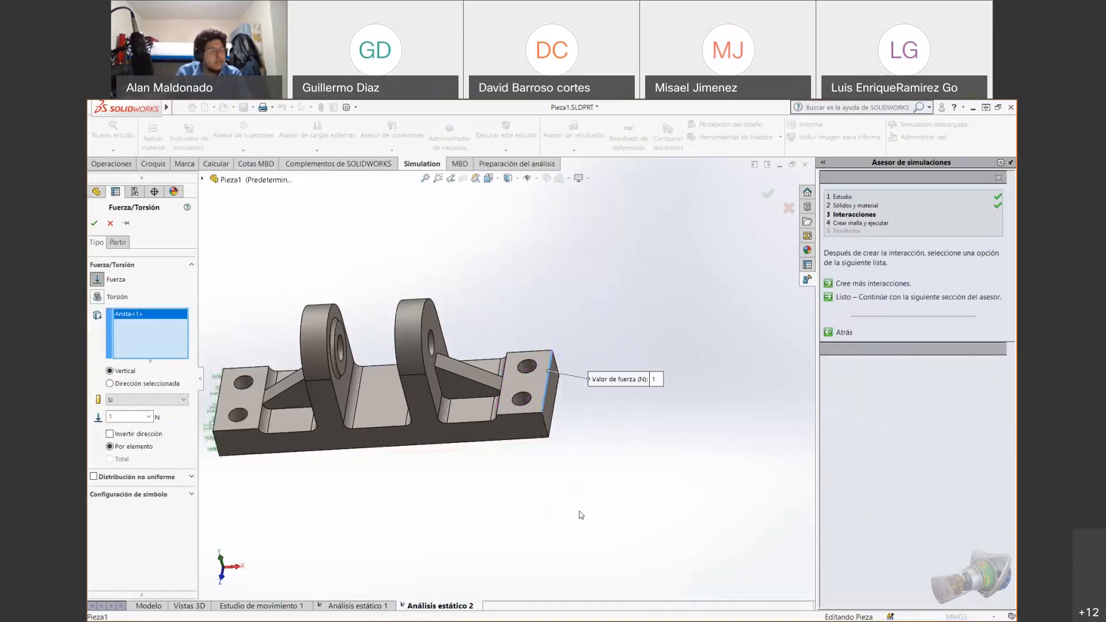
left_click(134, 385)
middle_click_drag(607, 402, 600, 332)
scroll(544, 444, "down", 3)
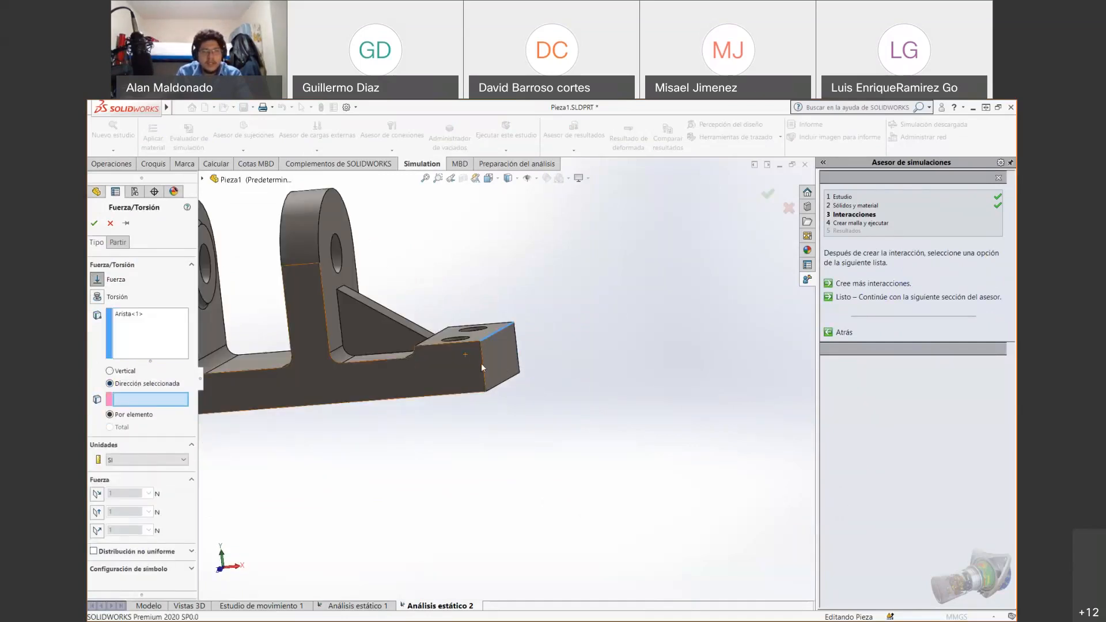
left_click(483, 358)
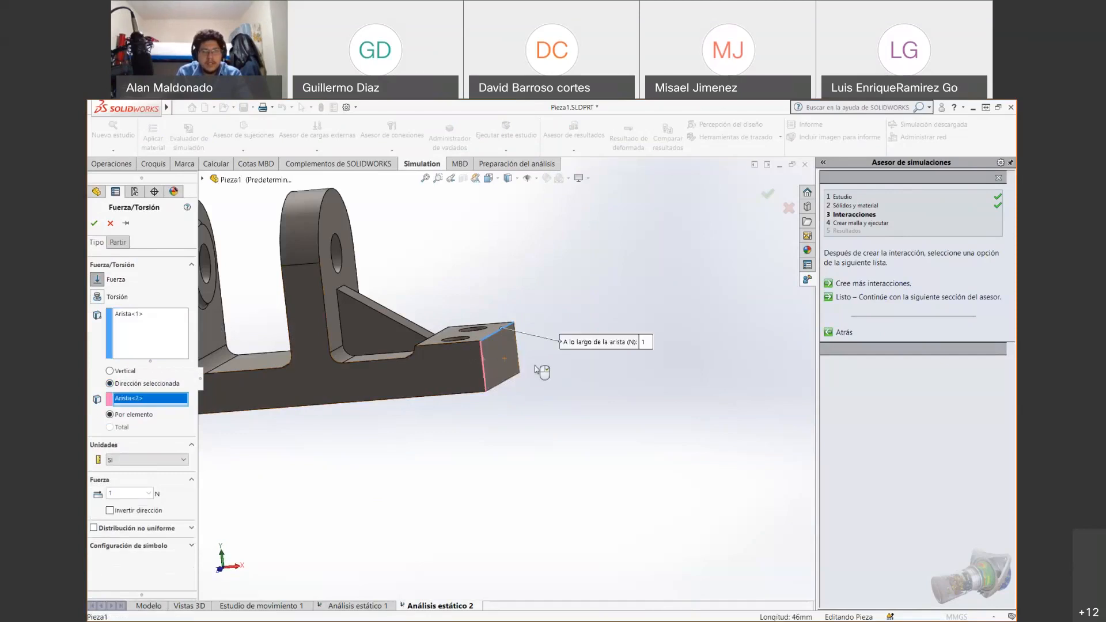
scroll(618, 297, "up", 1)
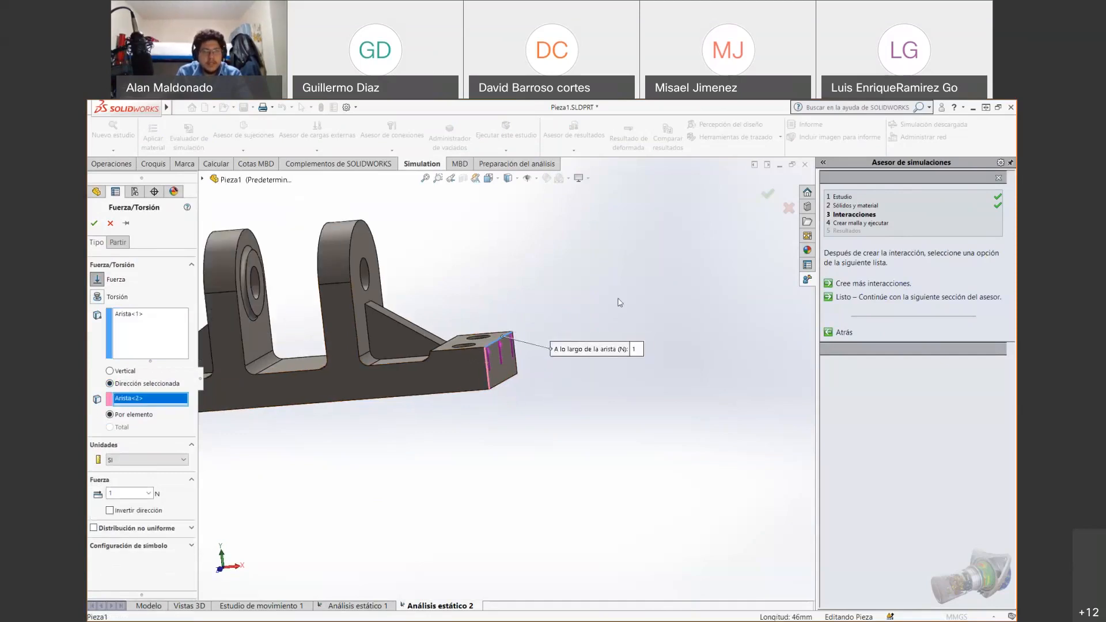
Try a 1000 N force with reversed direction on the selected edge, and discard the load definition
scroll(618, 297, "down", 2)
double_click(142, 492)
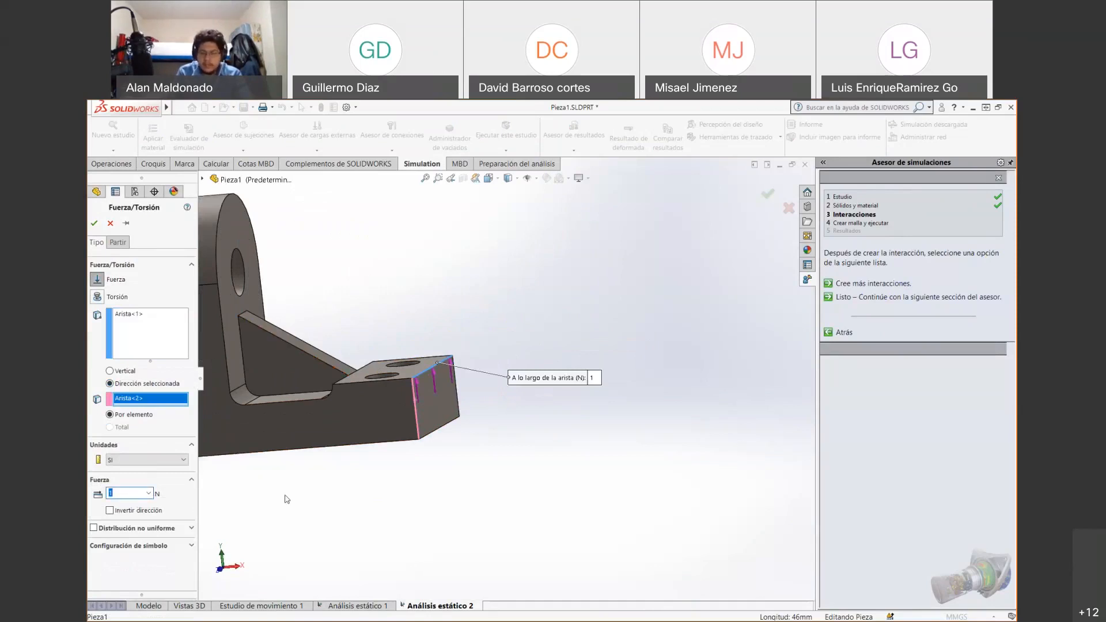
type("1000")
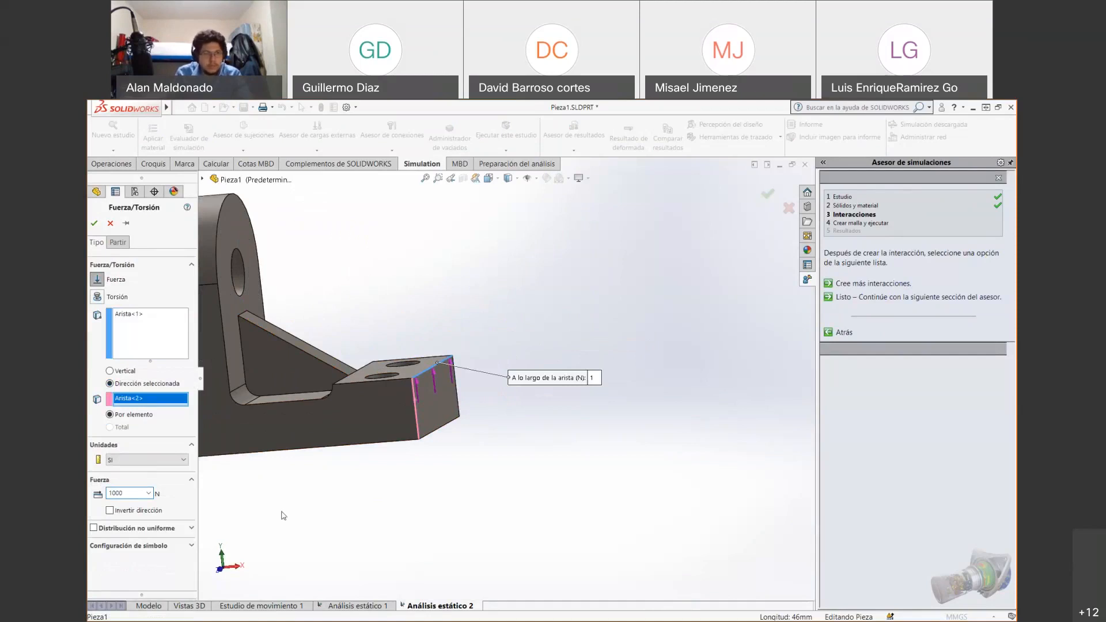
left_click(110, 510)
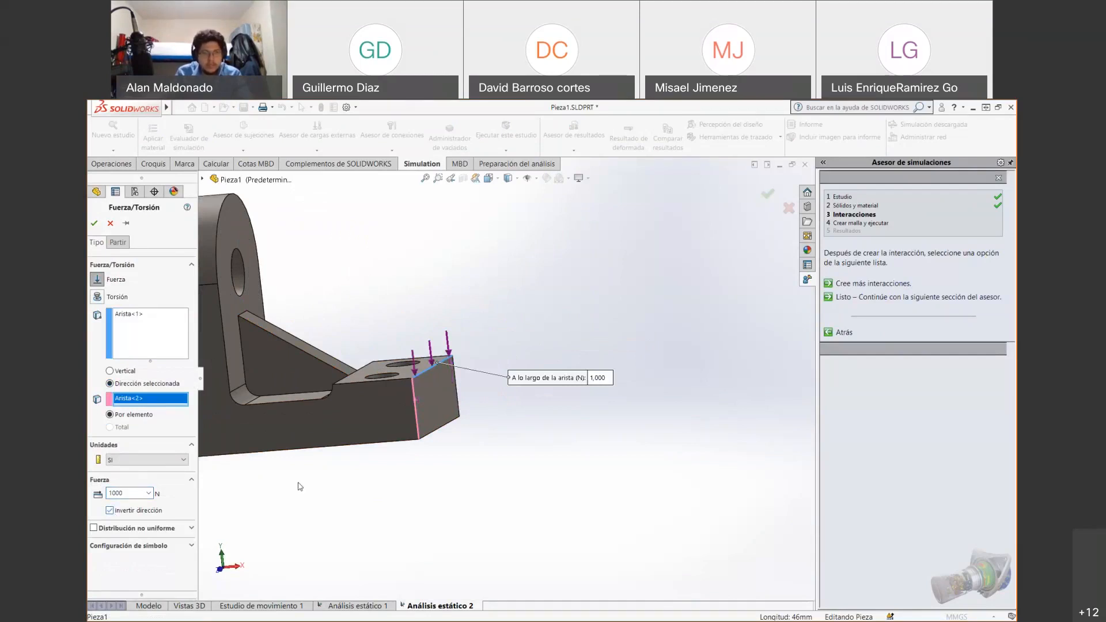
middle_click_drag(578, 261, 542, 357)
scroll(413, 399, "up", 3)
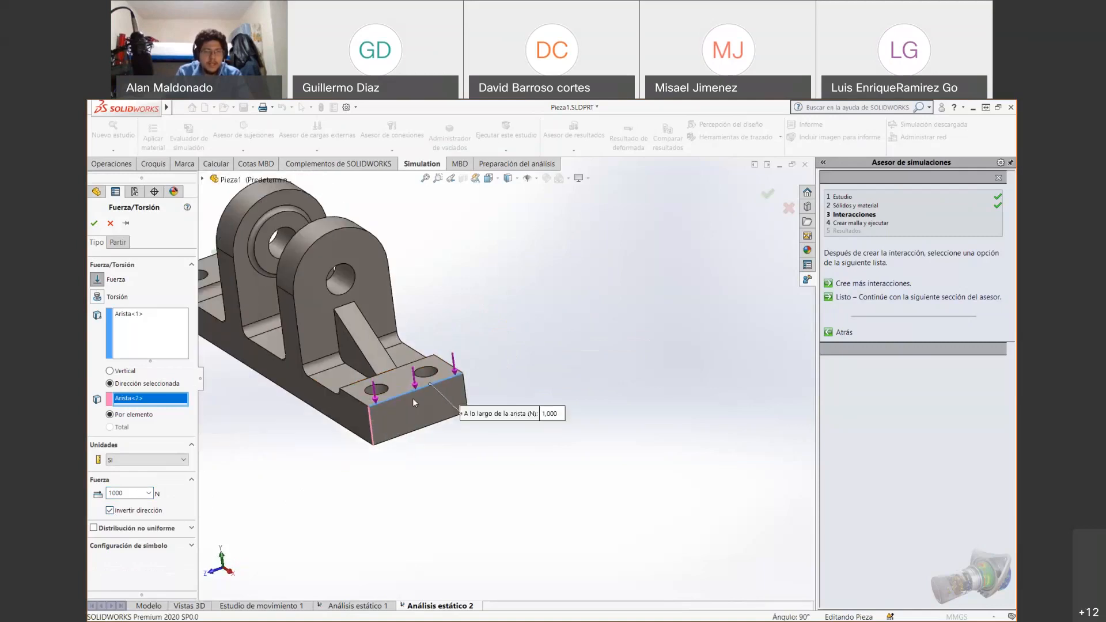
scroll(413, 399, "down", 5)
scroll(440, 388, "down", 3)
key("Escape")
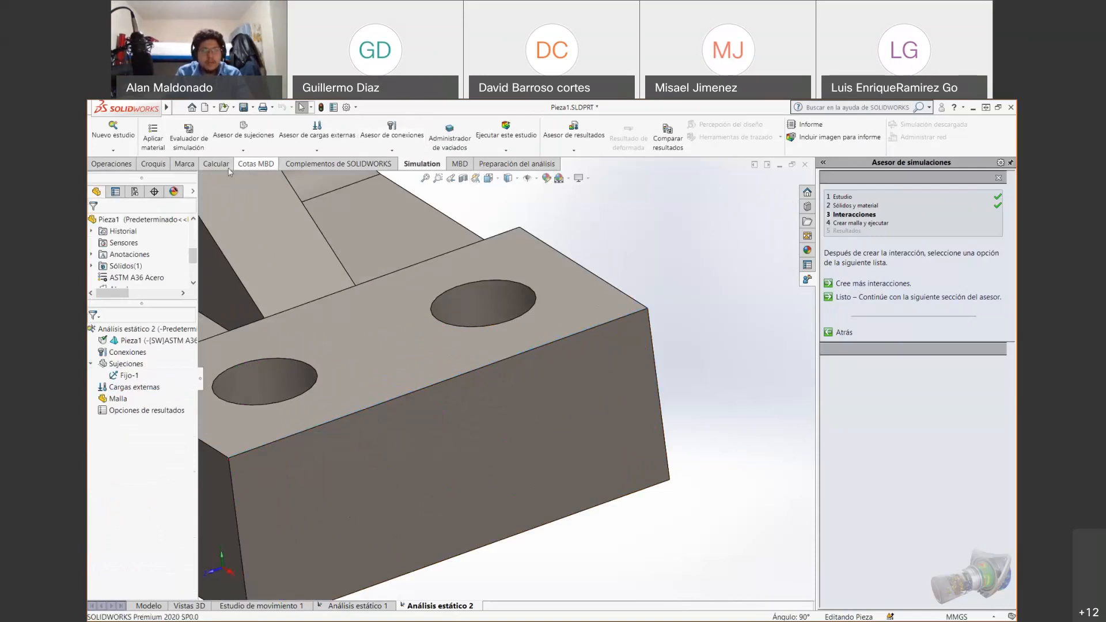
Try to create a reference point with the En punto option at the midpoint of the free end's upper edge
left_click(103, 169)
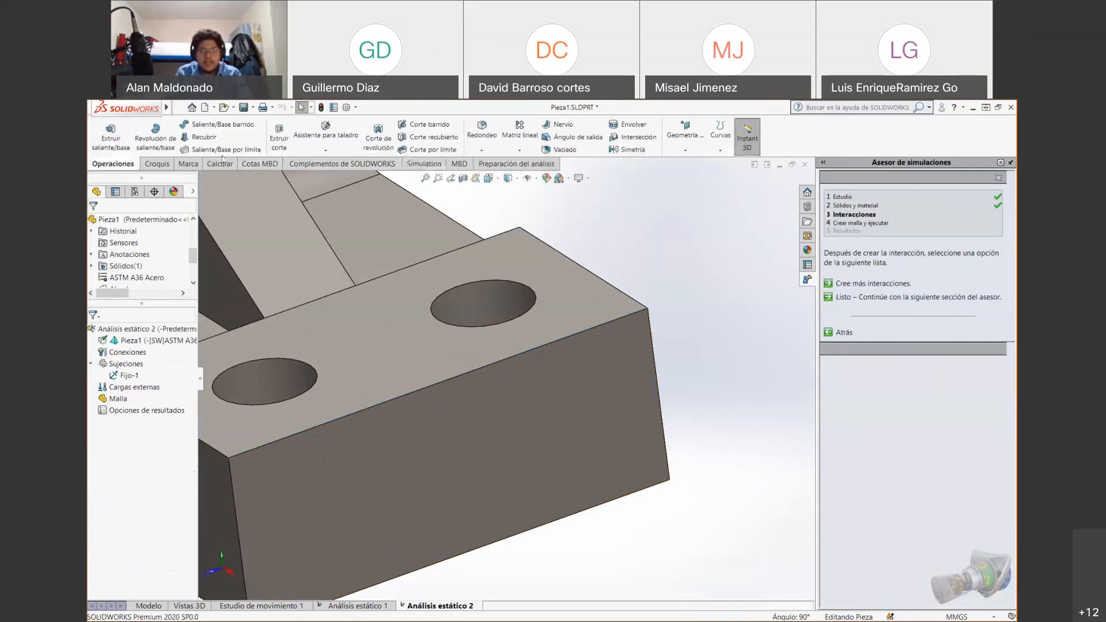
left_click(691, 151)
left_click(689, 198)
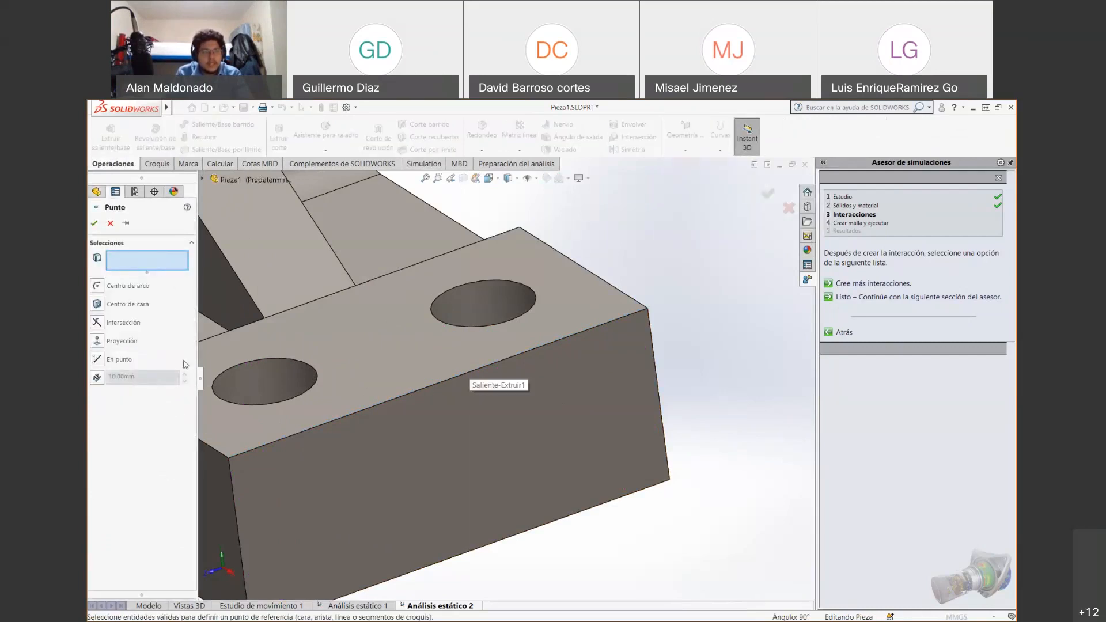
left_click(99, 361)
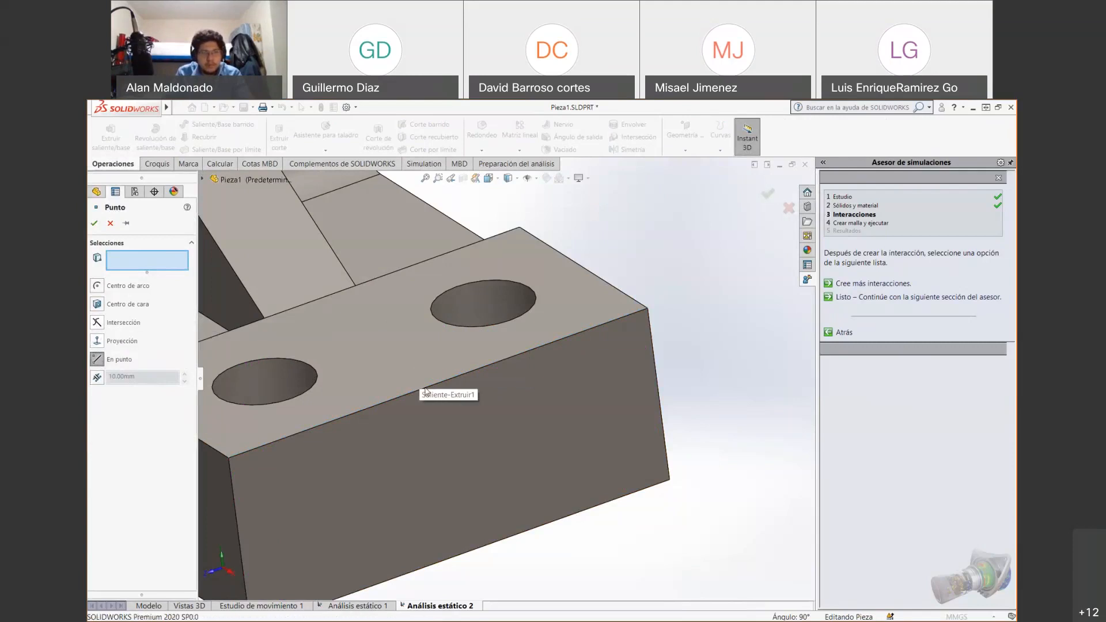
right_click(427, 392)
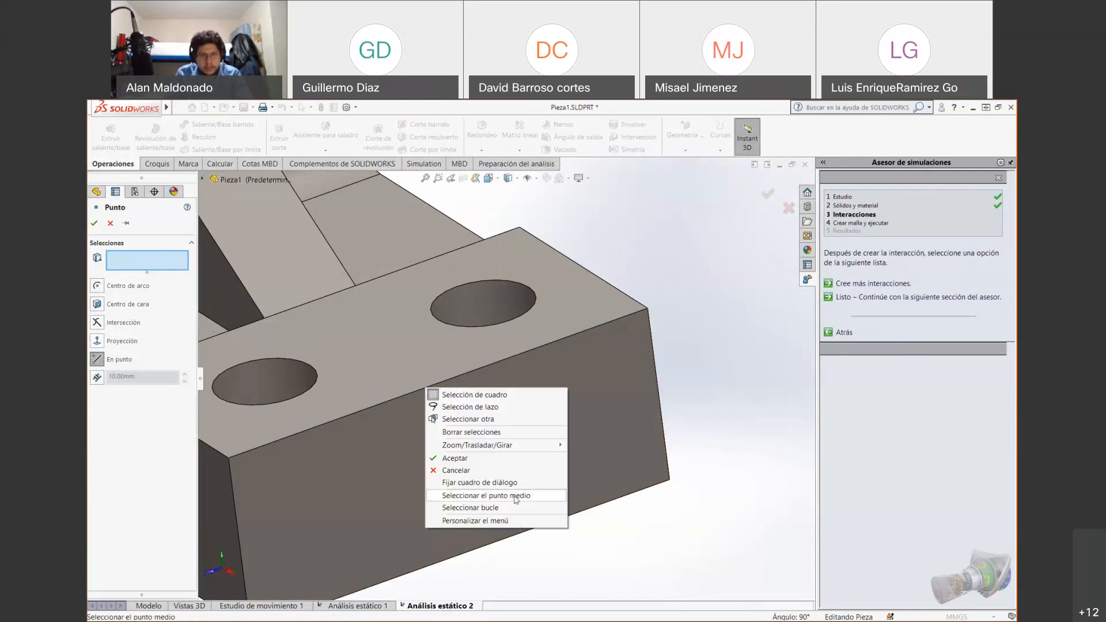
left_click(515, 496)
left_click(95, 225)
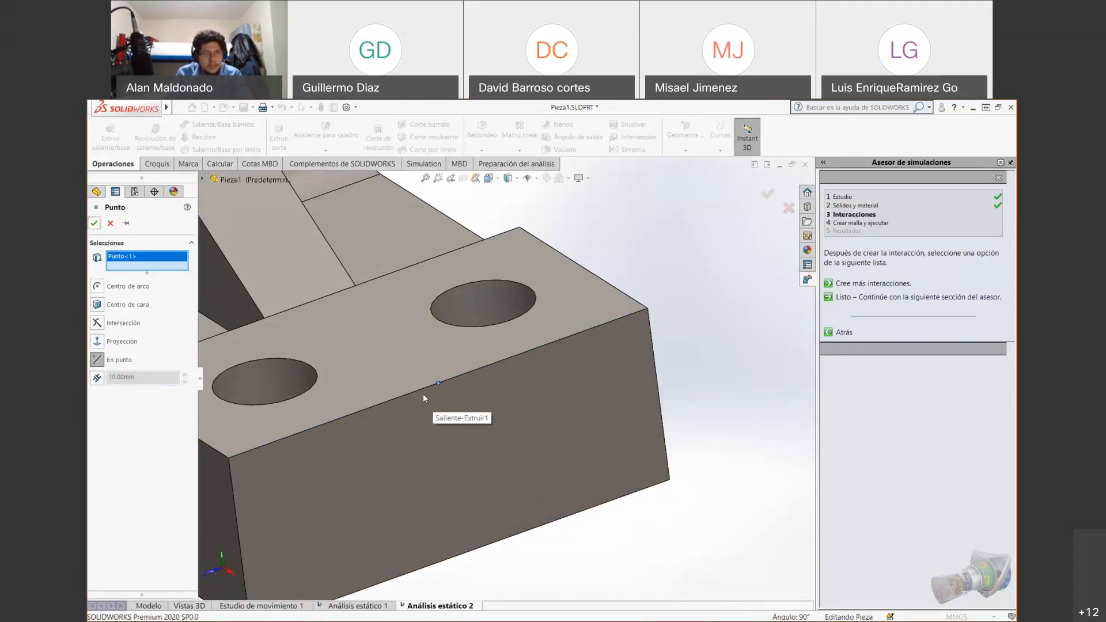
key("Escape")
Try again to create a reference point from the upper edge's midpoint, without choosing a point type, and cancel the command
left_click(687, 153)
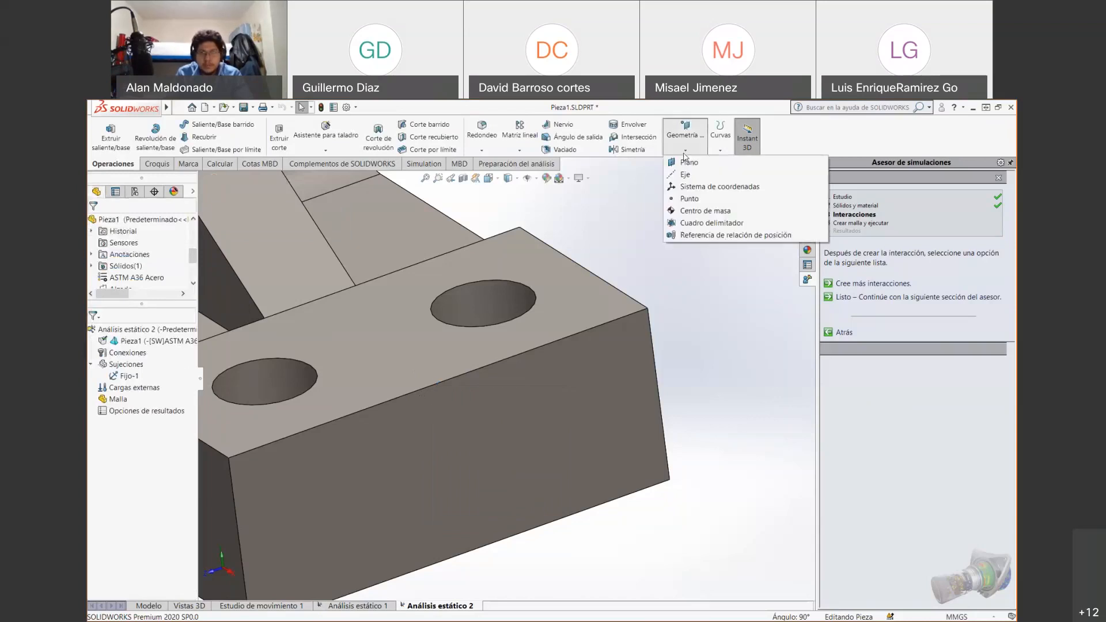
left_click(691, 199)
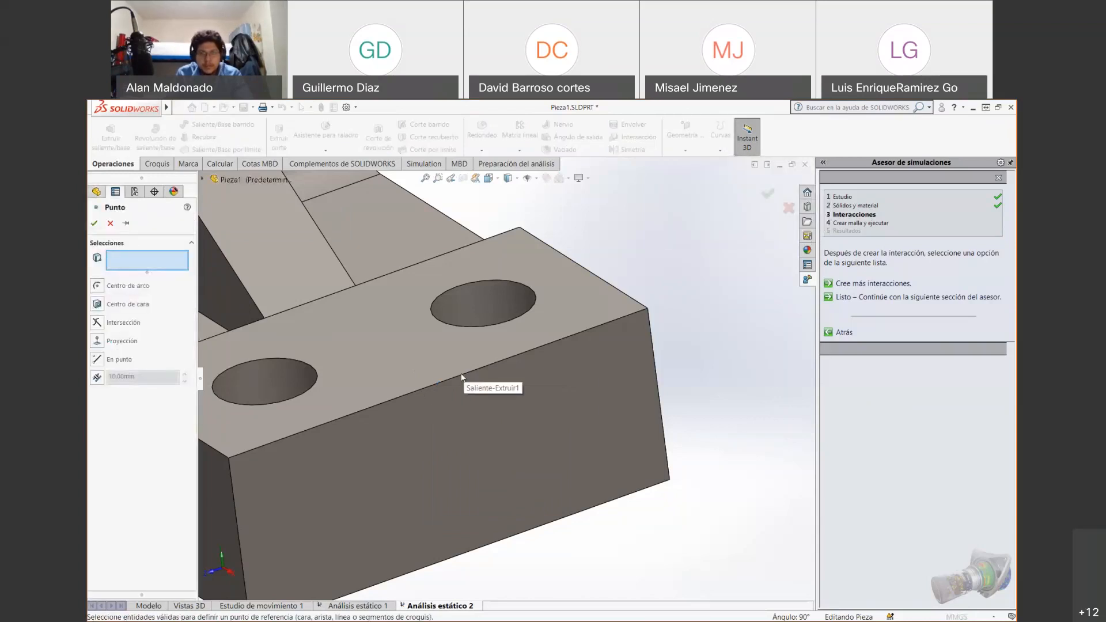
right_click(463, 374)
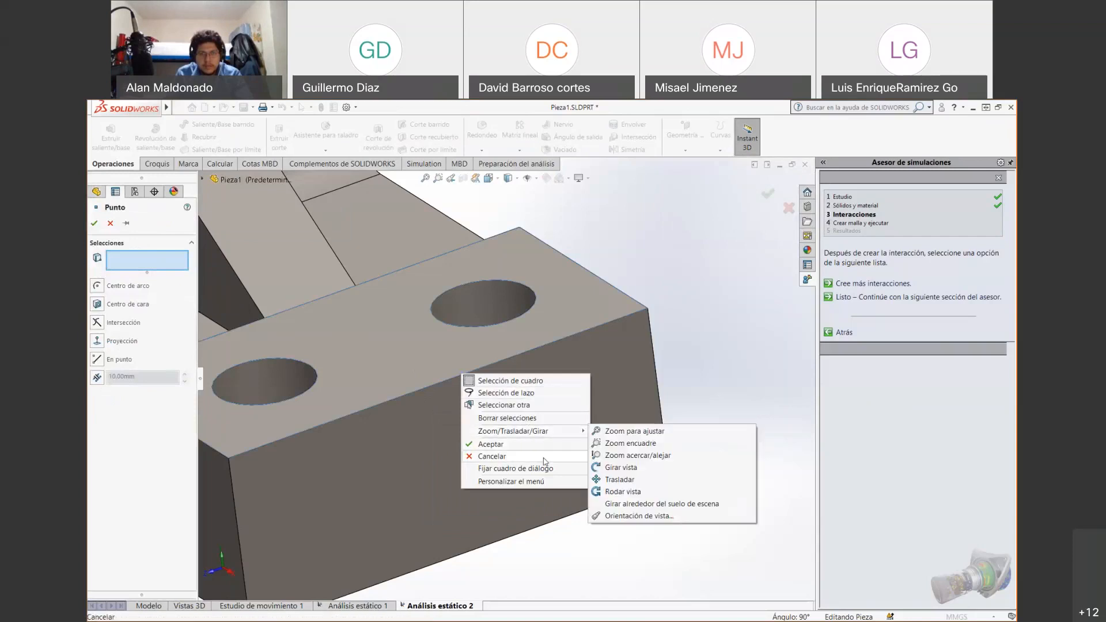
right_click(440, 384)
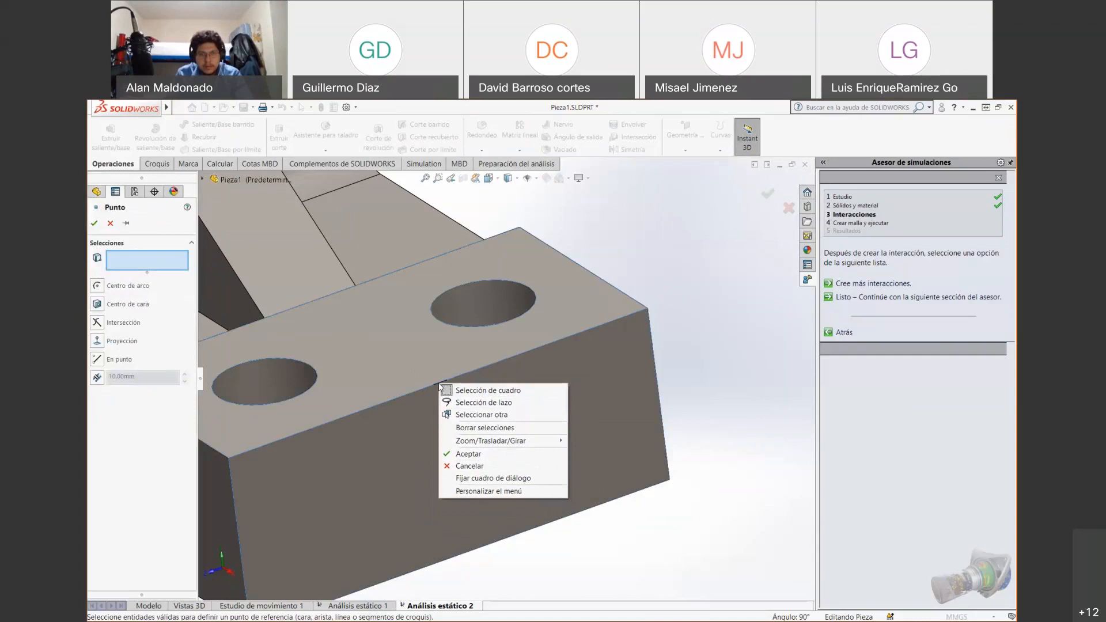
left_click(724, 358)
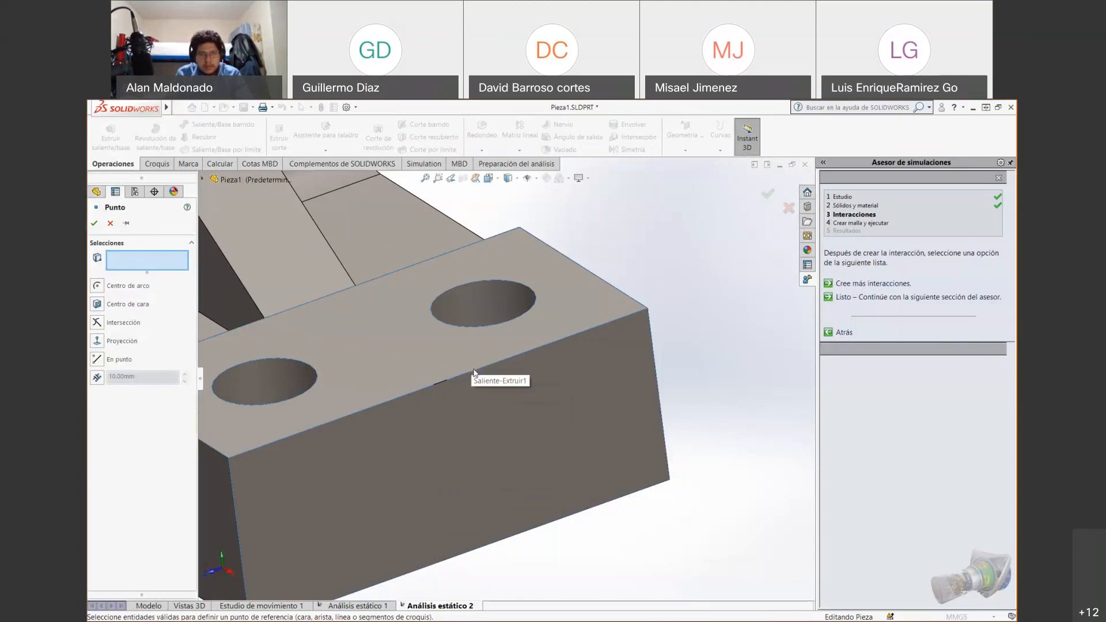
right_click(475, 372)
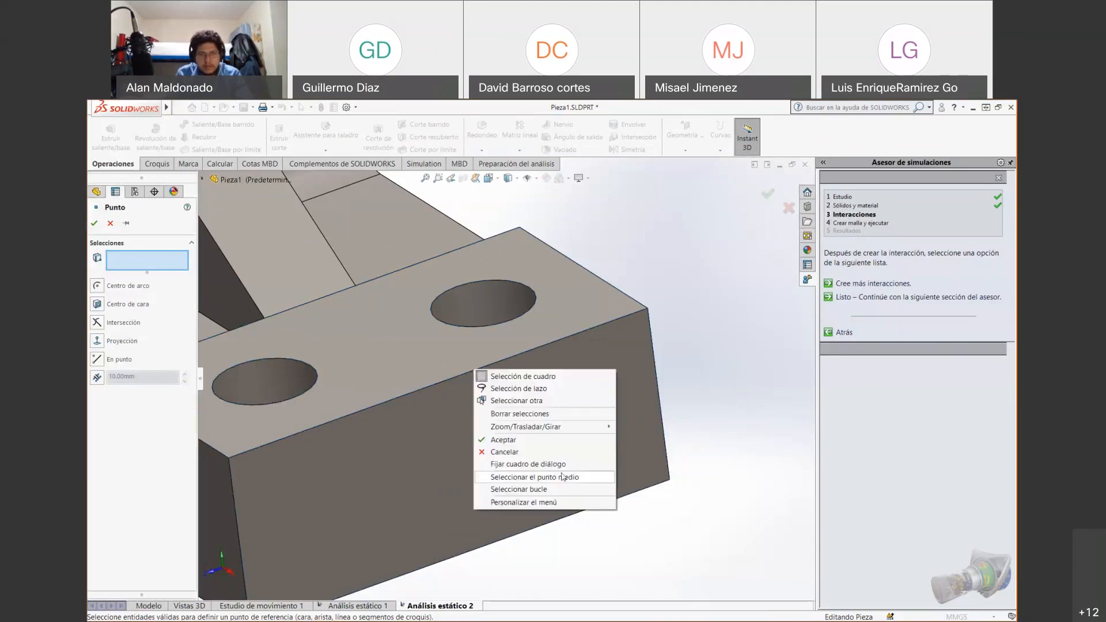
left_click(534, 477)
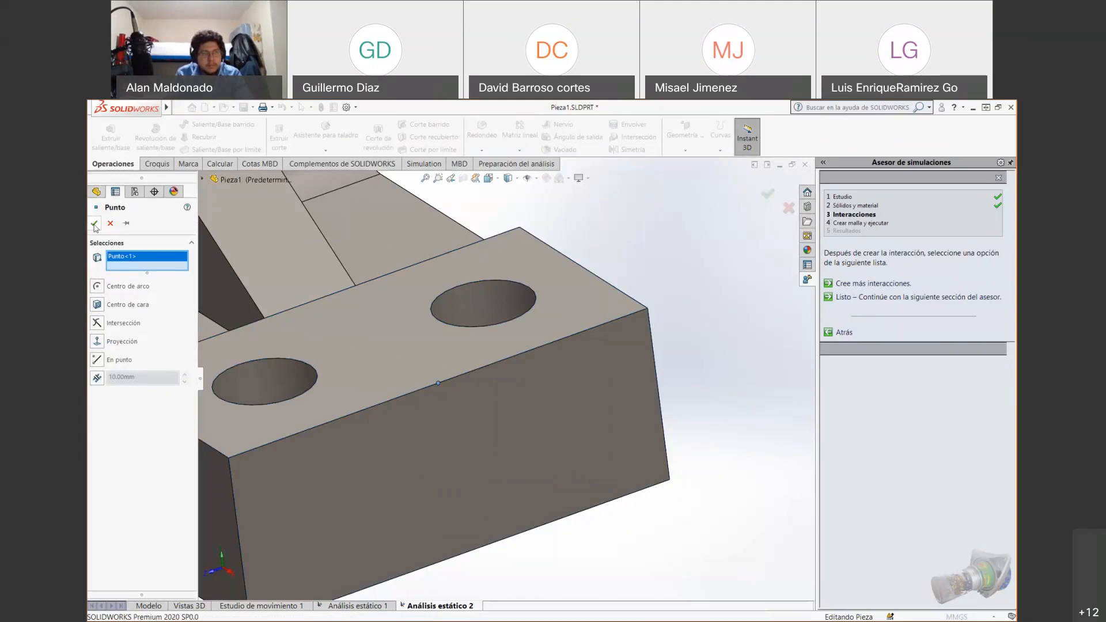
left_click(95, 224)
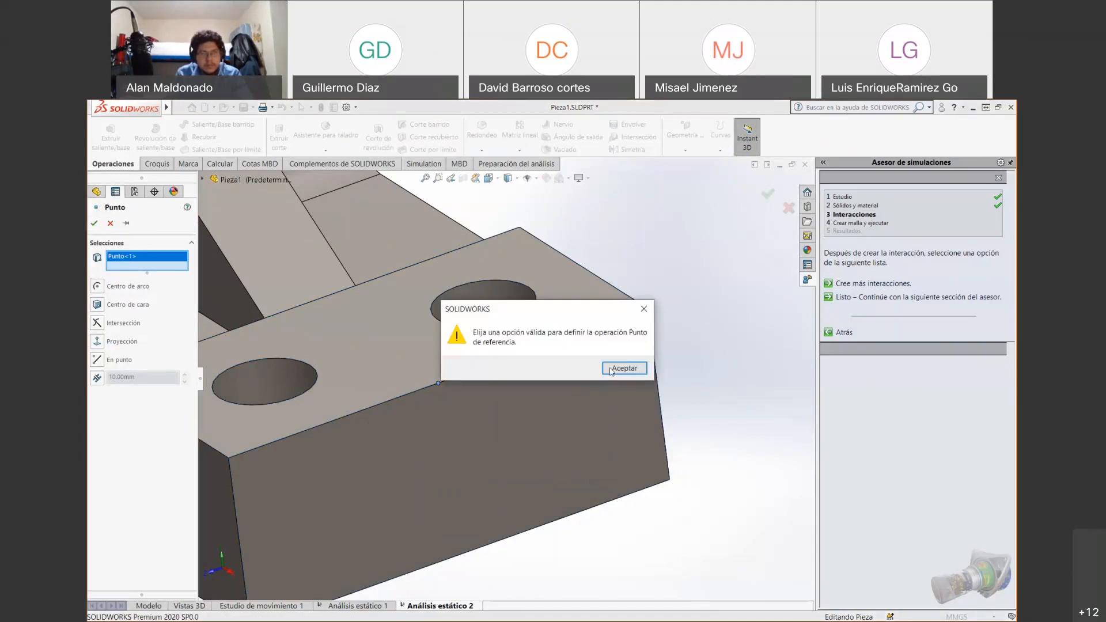
left_click(625, 369)
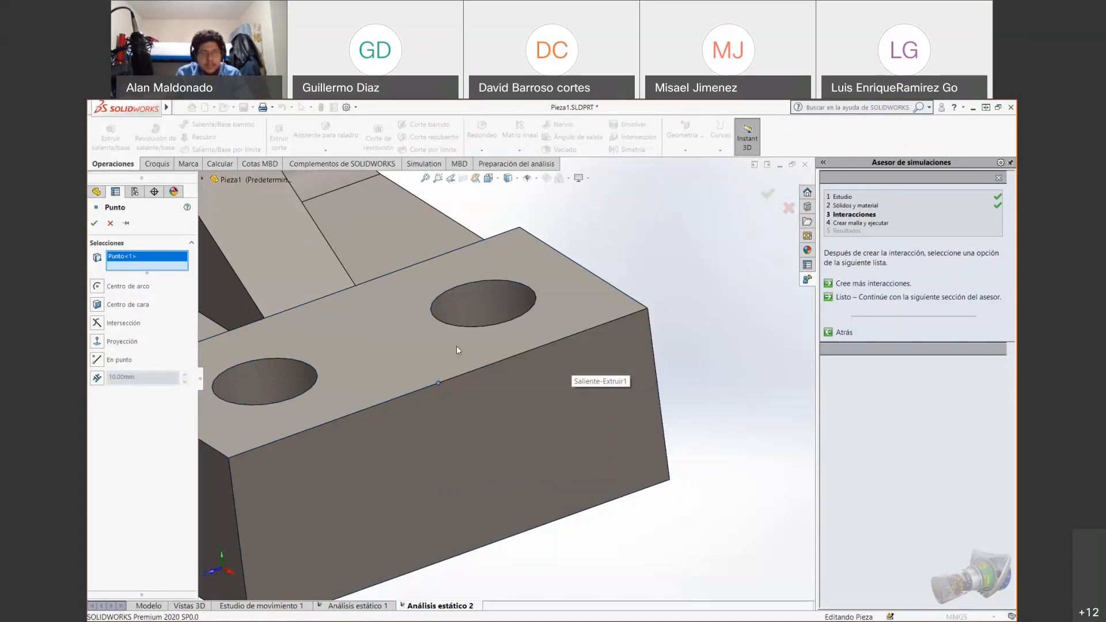
key("Escape")
Create a reference point where the Alzado plane intersects the upper edge of the base's free end face
scroll(506, 349, "up", 5)
scroll(617, 237, "down", 2)
scroll(618, 254, "up", 3)
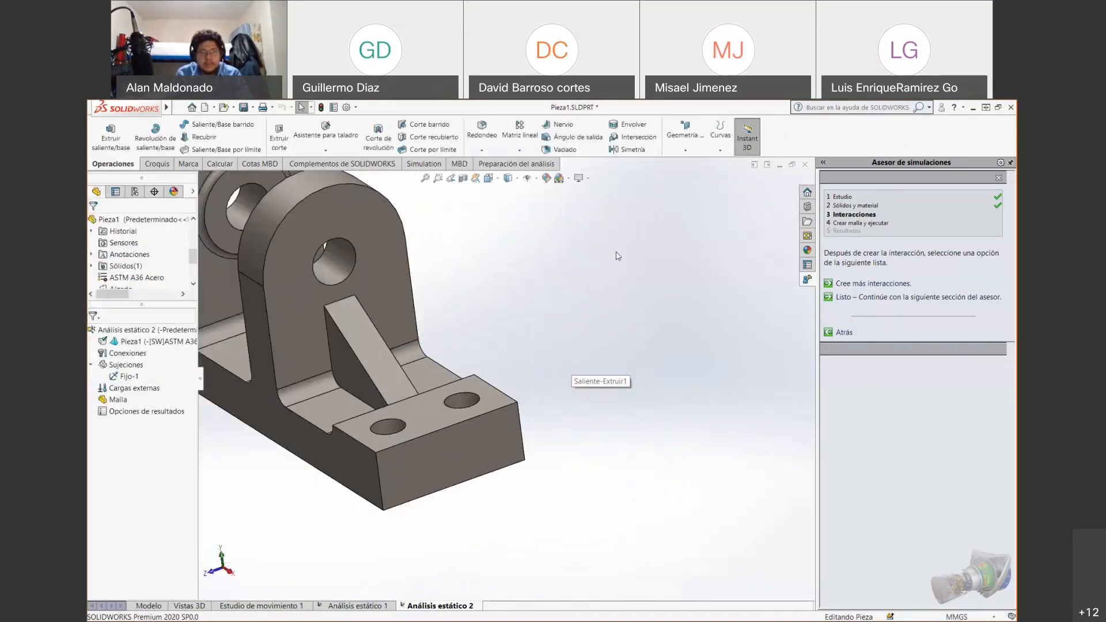
scroll(567, 280, "down", 2)
scroll(558, 288, "down", 1)
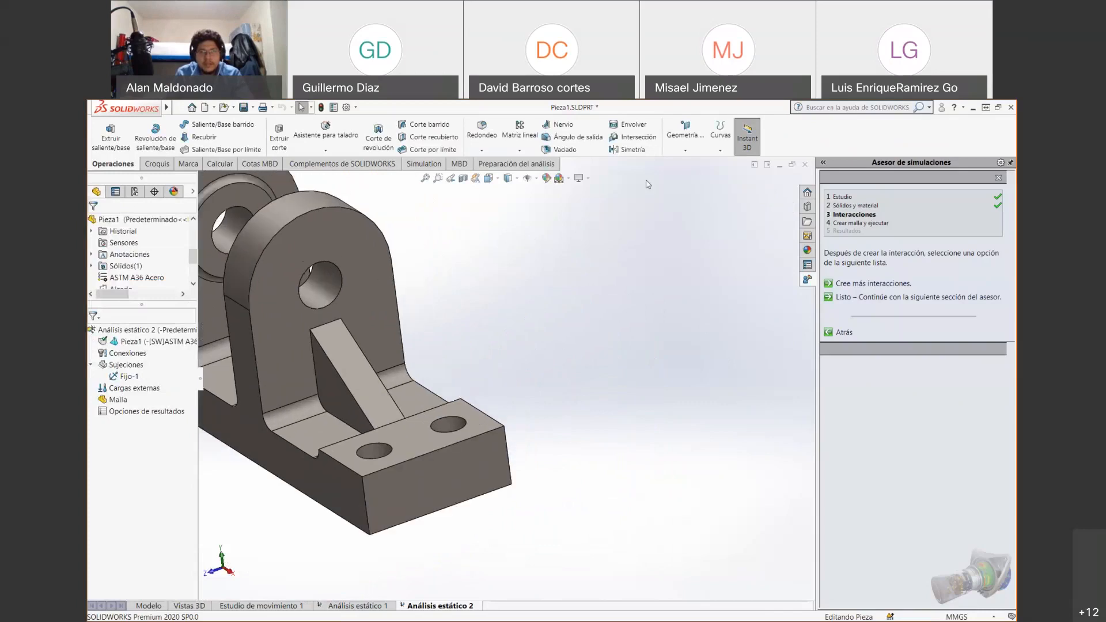
left_click(685, 148)
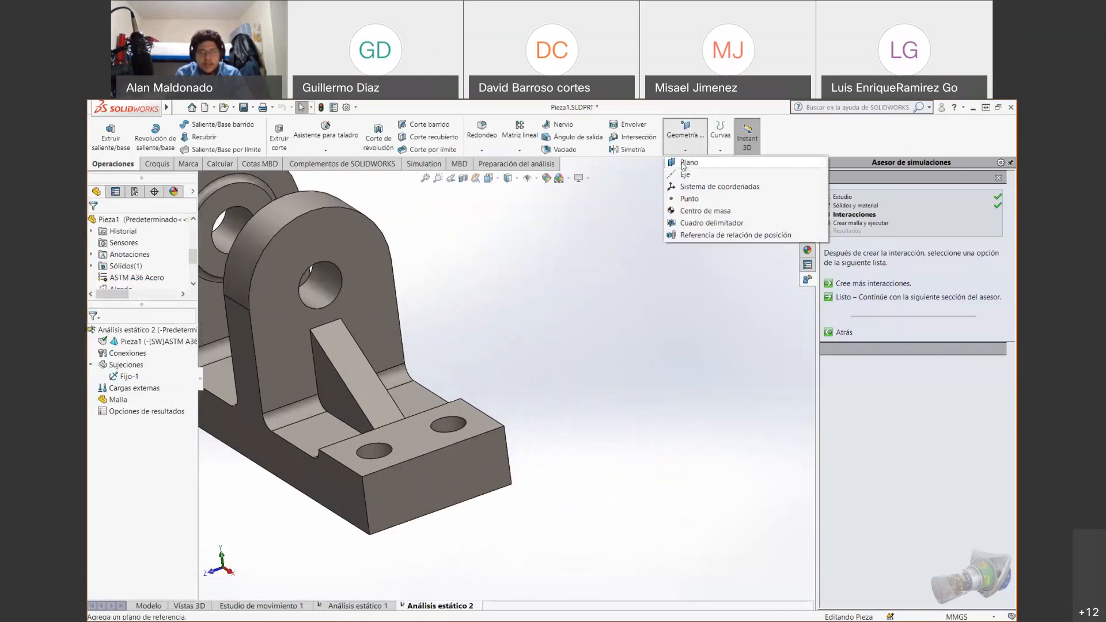
left_click(690, 198)
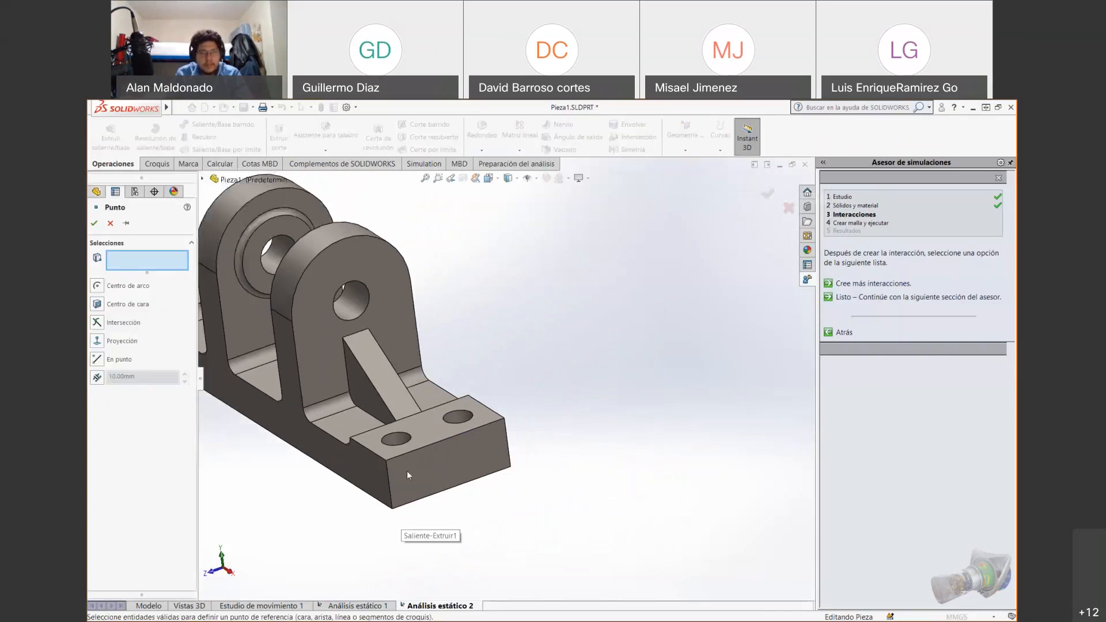
scroll(407, 472, "down", 5)
scroll(424, 437, "up", 2)
scroll(428, 327, "down", 1)
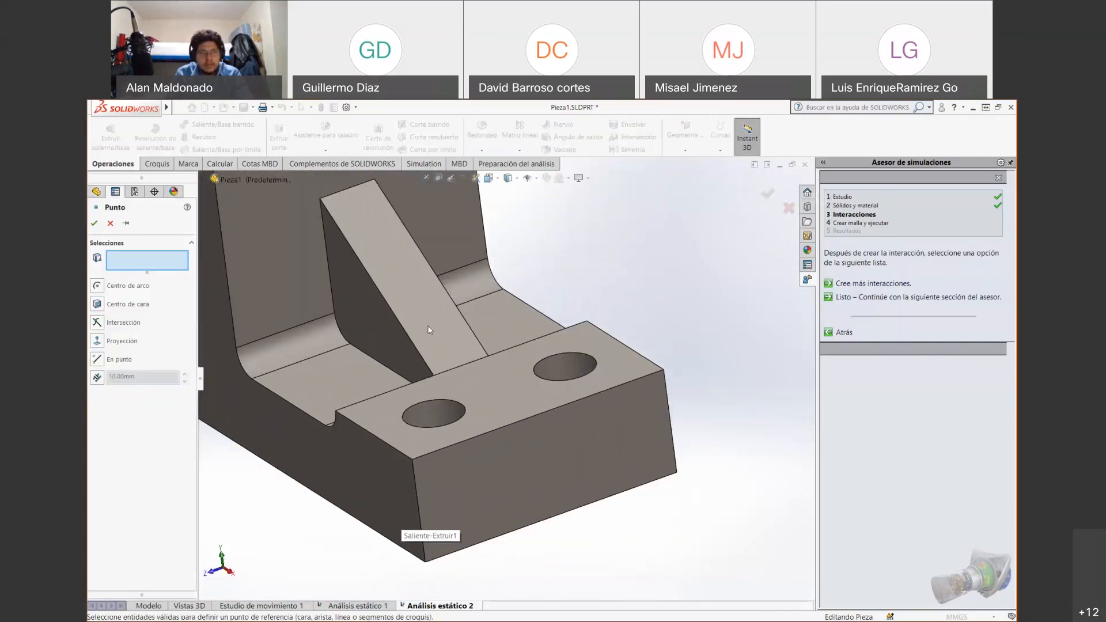
scroll(428, 330, "down", 1)
left_click(204, 178)
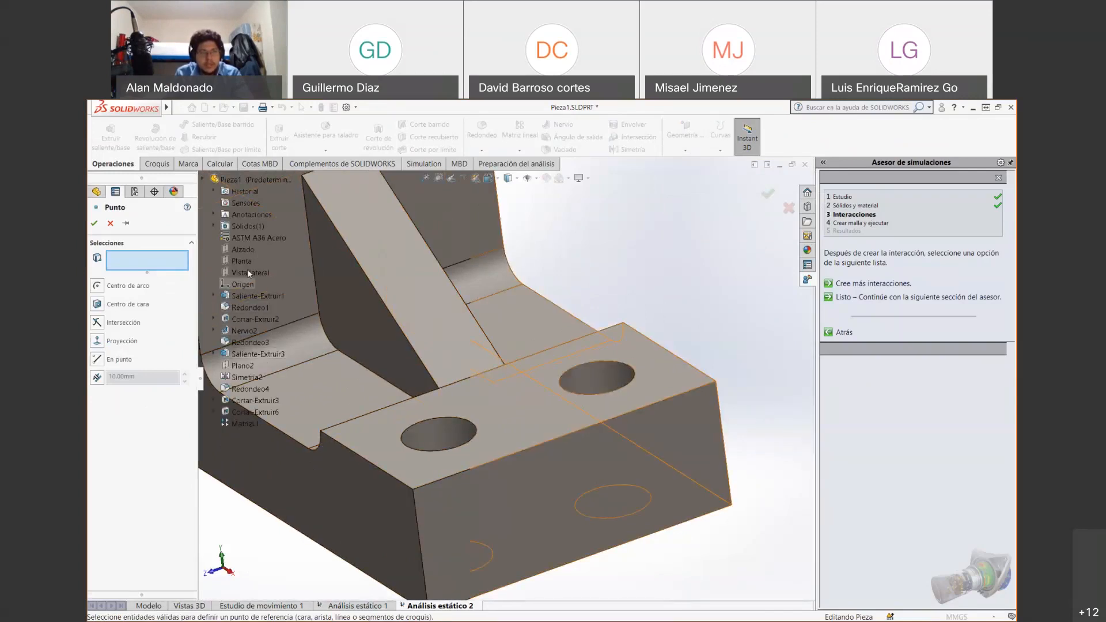
left_click(244, 250)
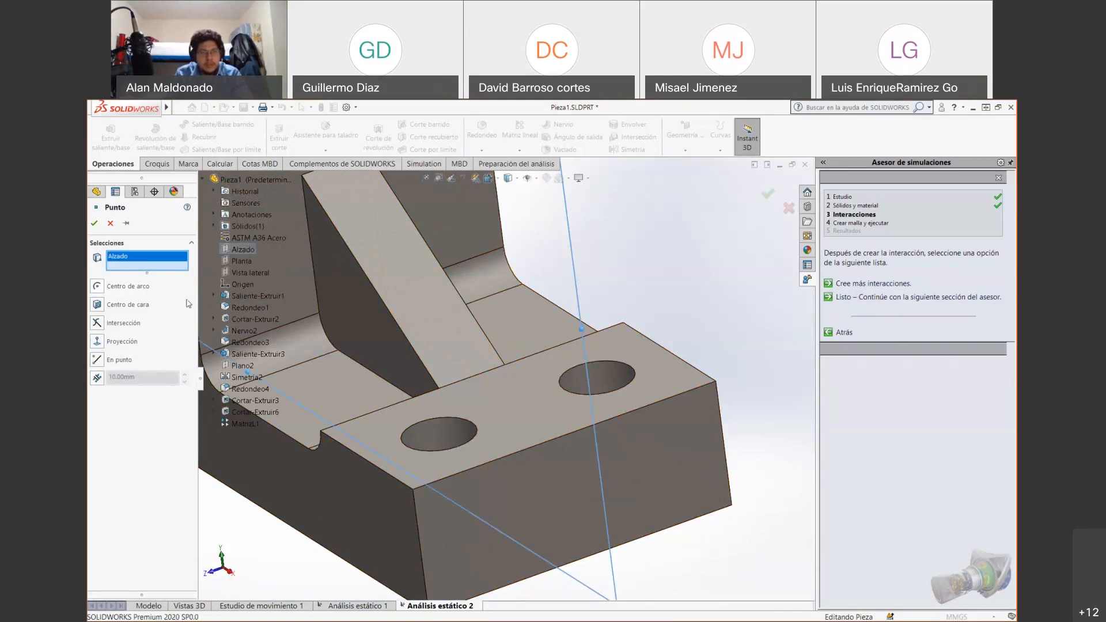
left_click(497, 461)
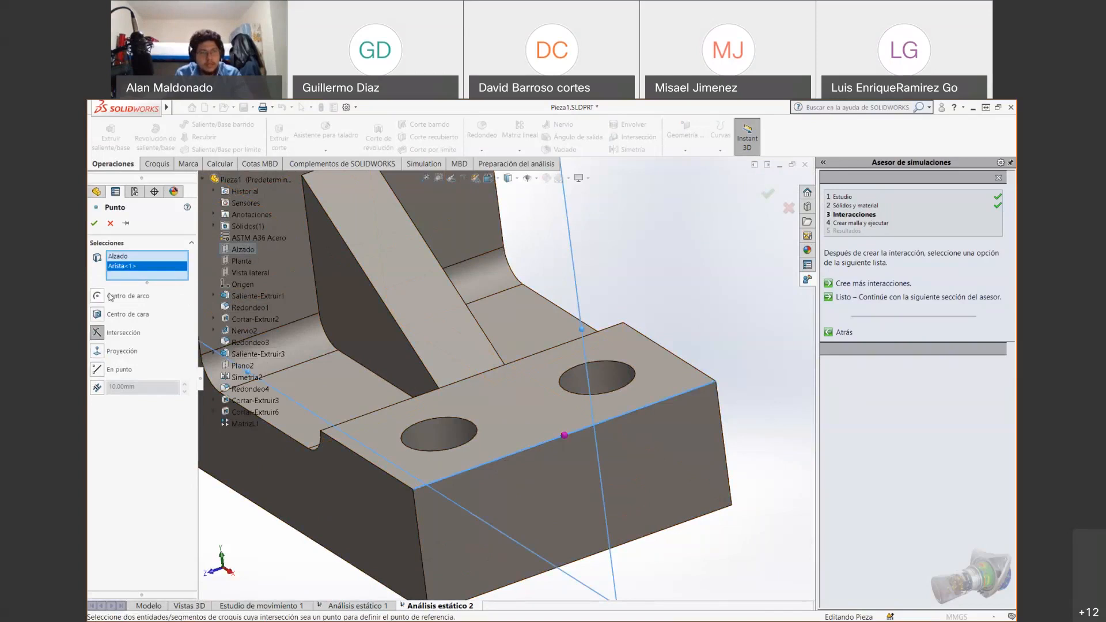
left_click(94, 223)
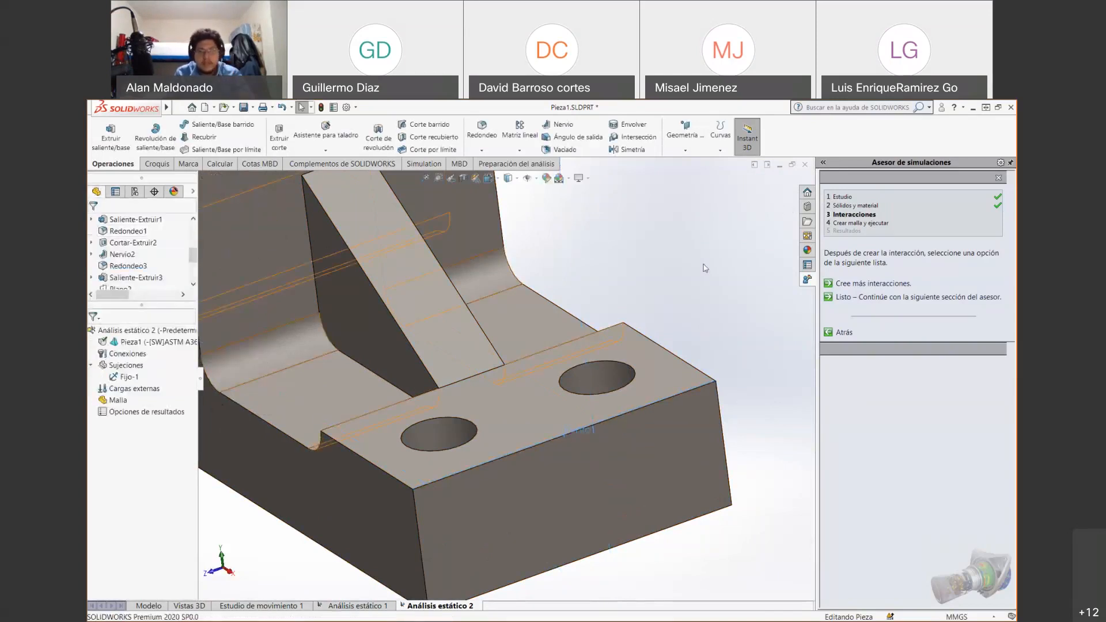
Start a force load on the new reference point, with its direction set along the vertical edge of the free end face
scroll(507, 383, "up", 5)
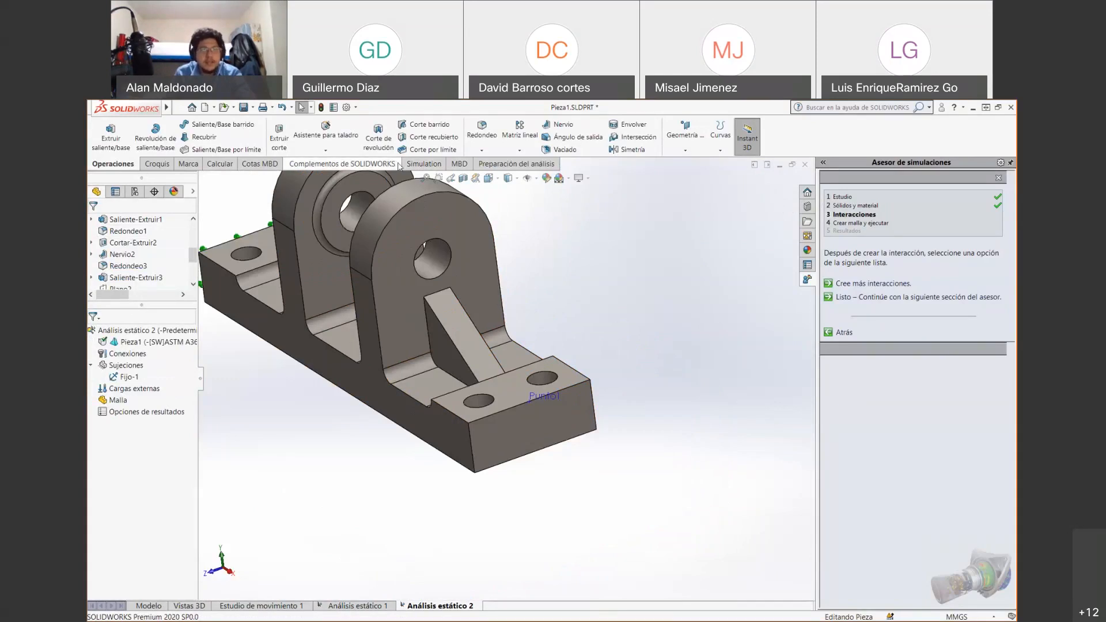
left_click(424, 164)
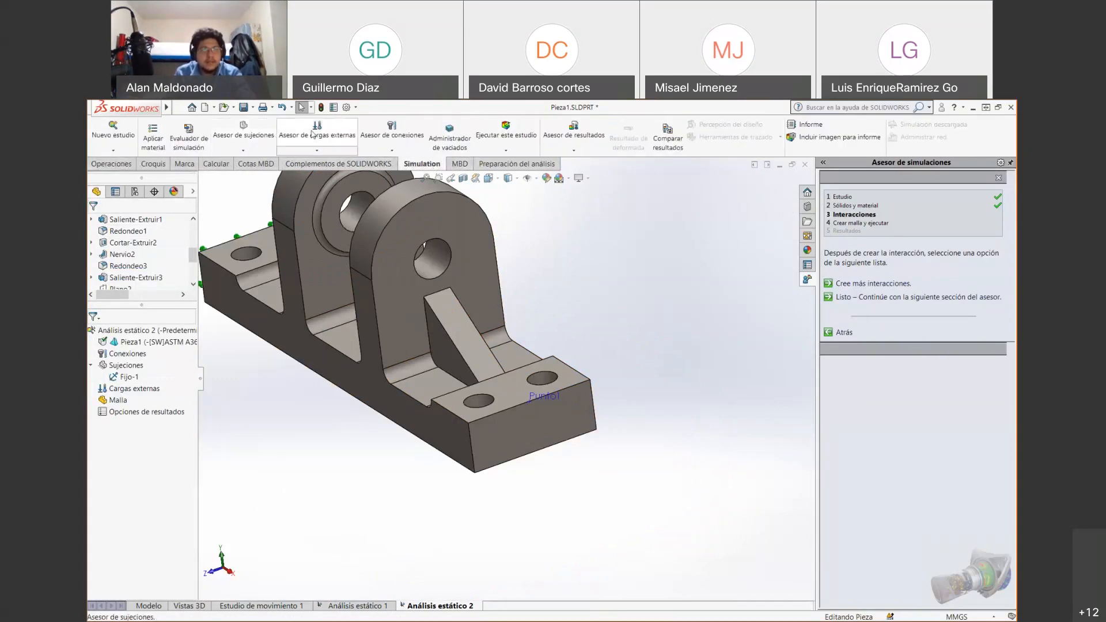
left_click(314, 132)
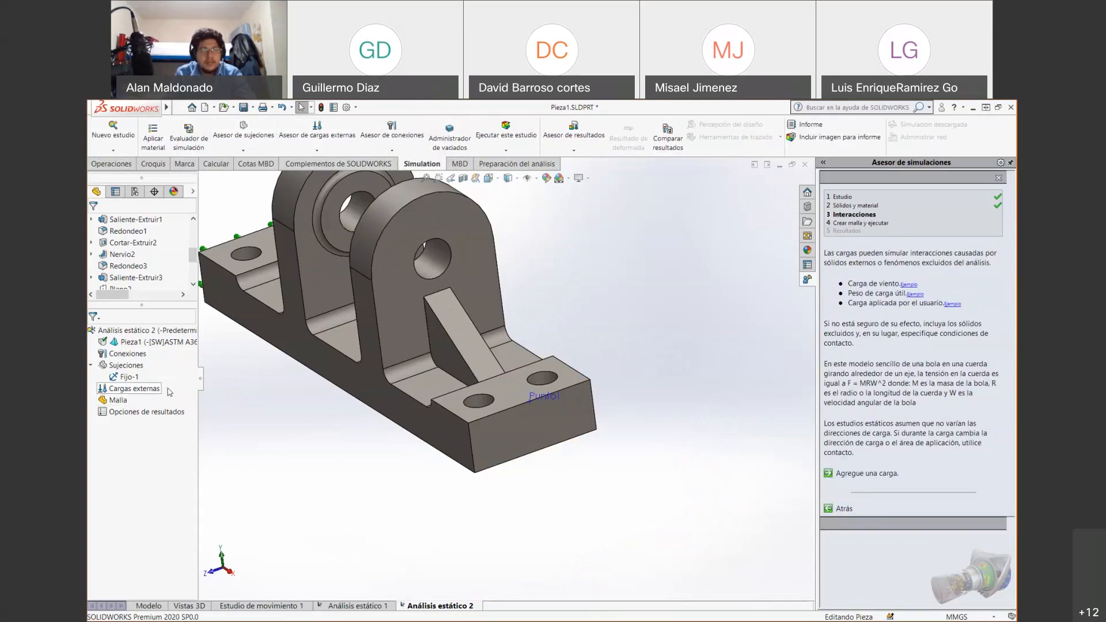
left_click(842, 474)
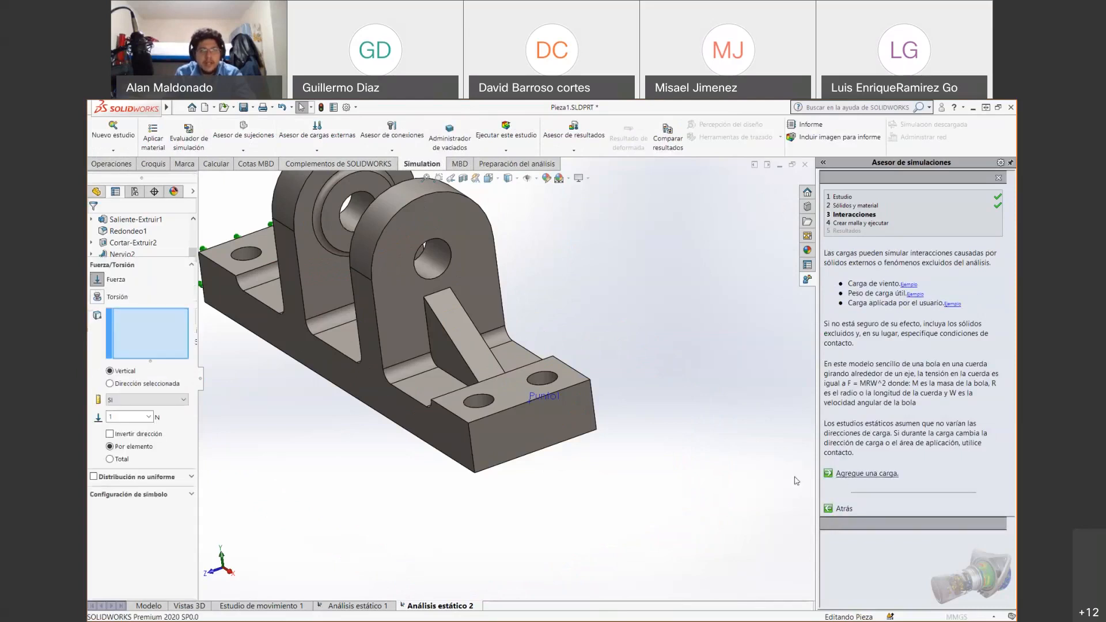
left_click(536, 397)
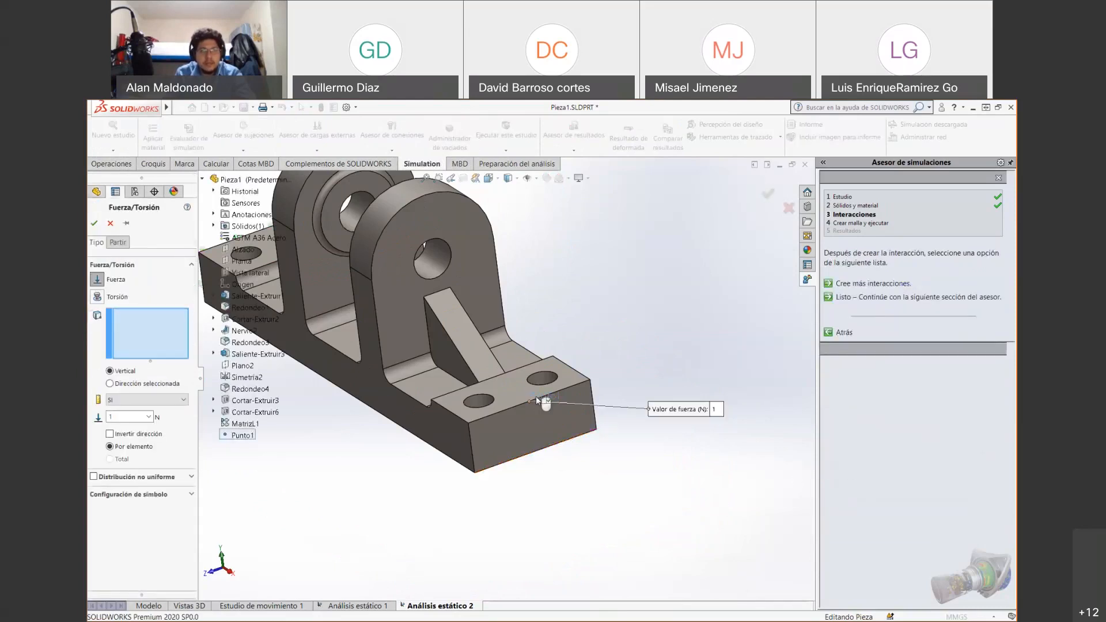
left_click(118, 385)
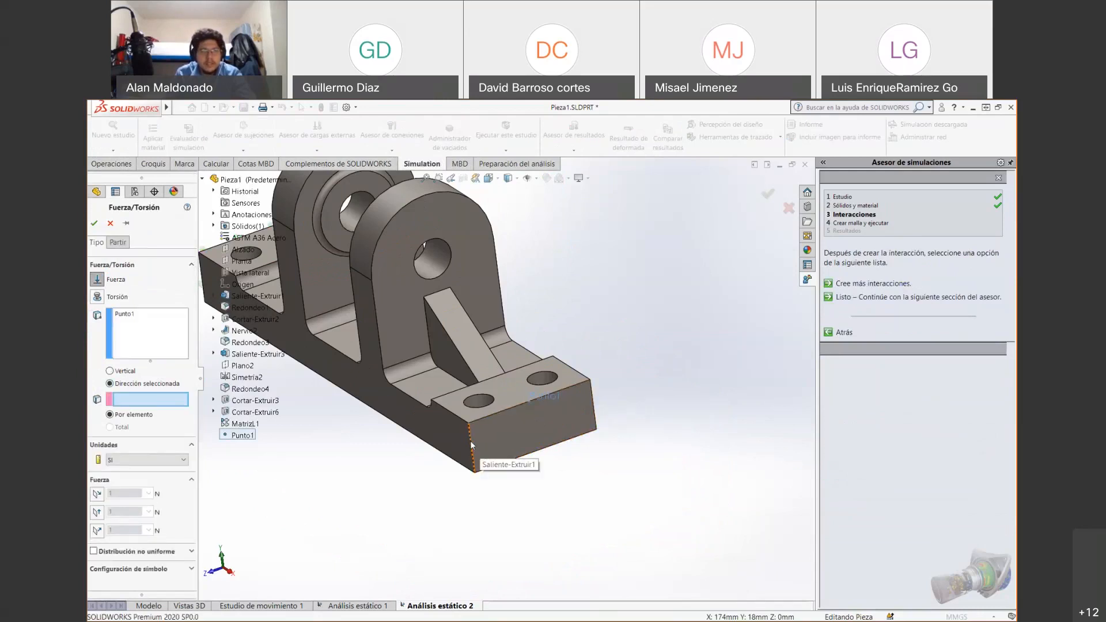
left_click(471, 443)
scroll(534, 395, "down", 3)
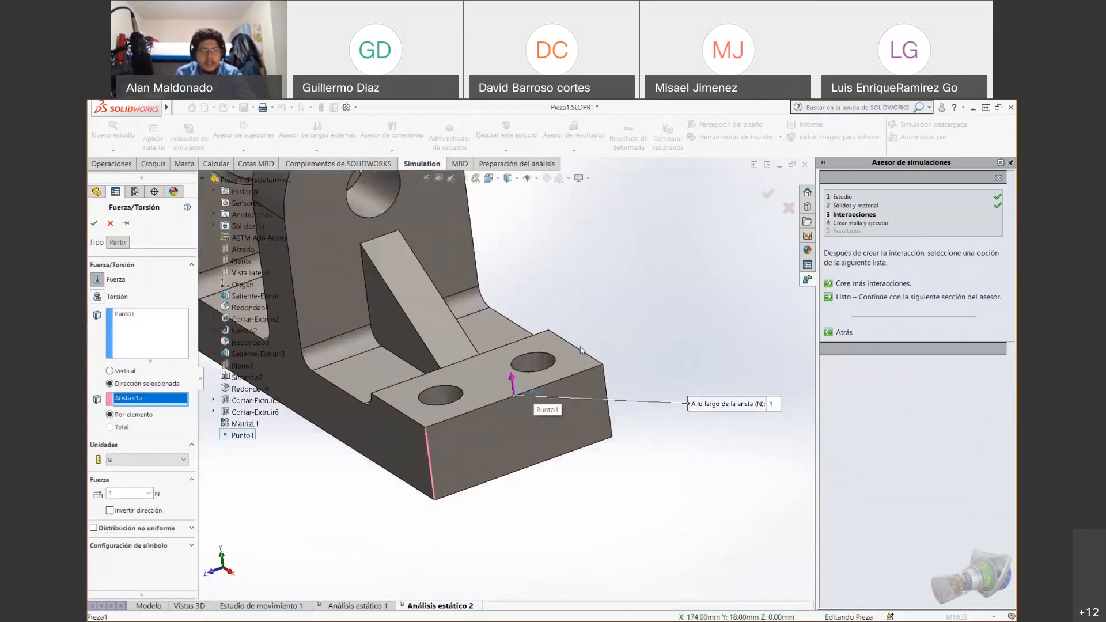
scroll(581, 351, "down", 2)
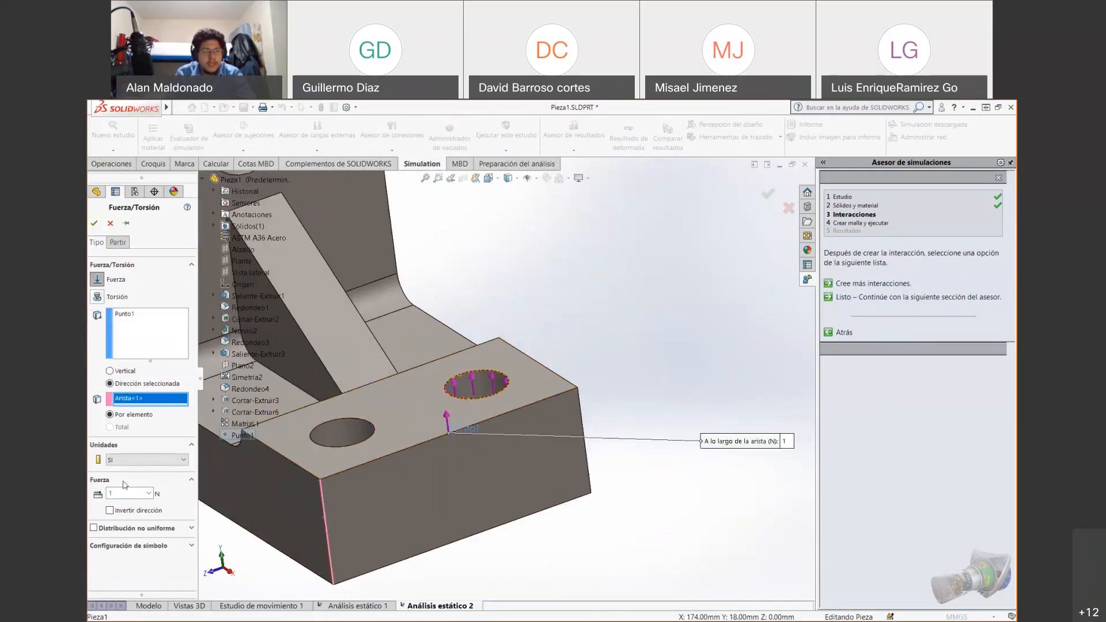
Reverse the force direction, set its value to 1000 N and apply the load
left_click(120, 511)
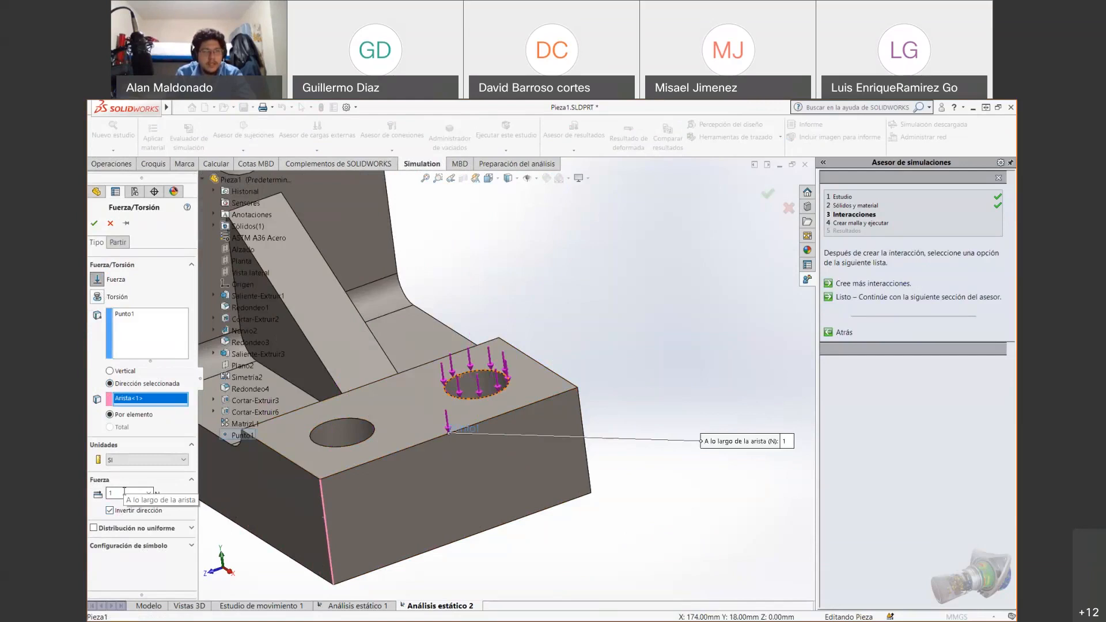
left_click(123, 493)
type("000")
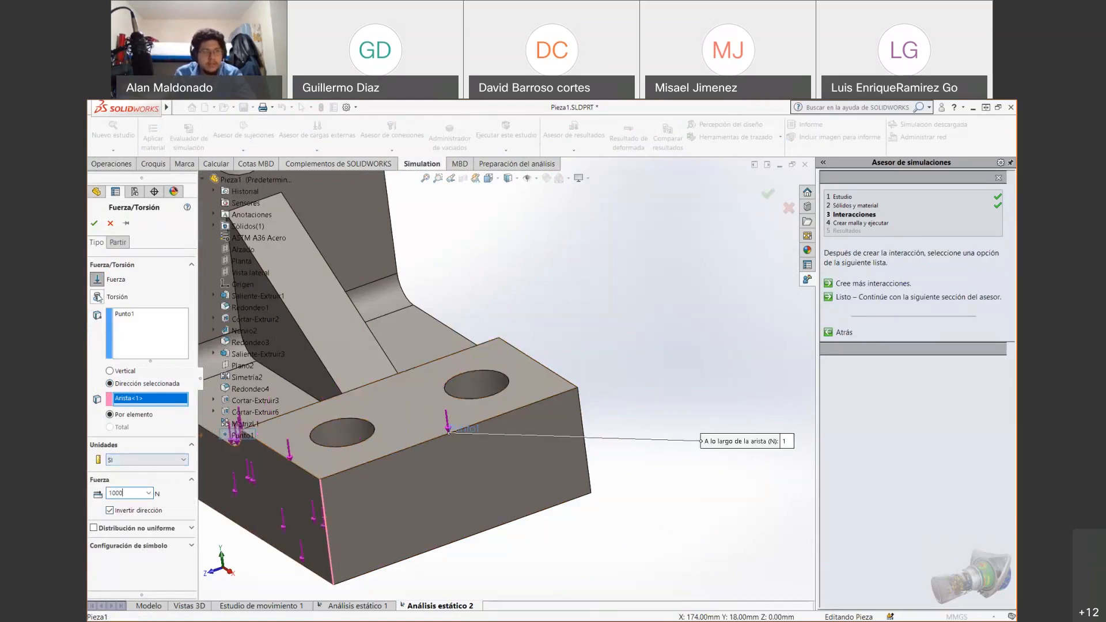
left_click(94, 222)
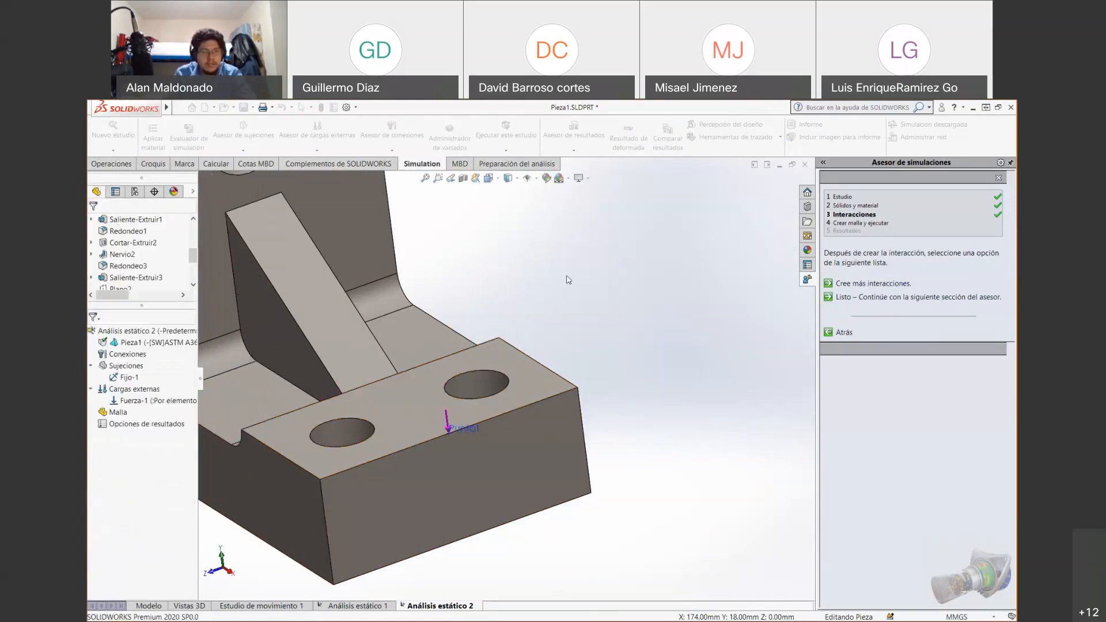
Add a downward gravity load of 9.81 m/s^2 normal to the Planta plane
scroll(568, 280, "up", 5)
scroll(516, 315, "down", 2)
middle_click_drag(516, 315, 612, 382)
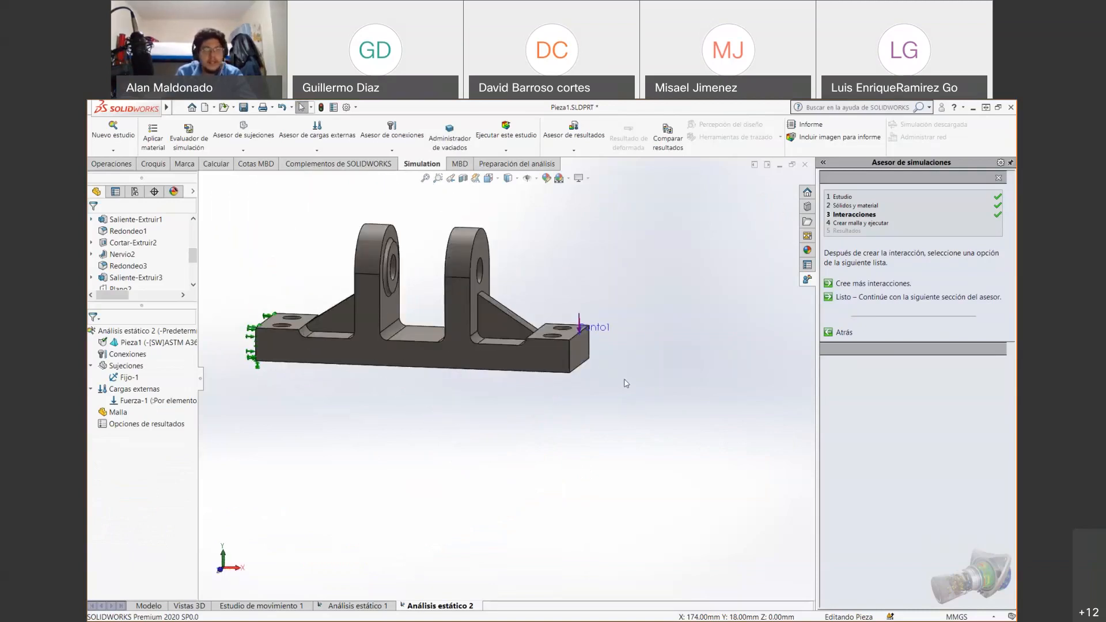
left_click(317, 151)
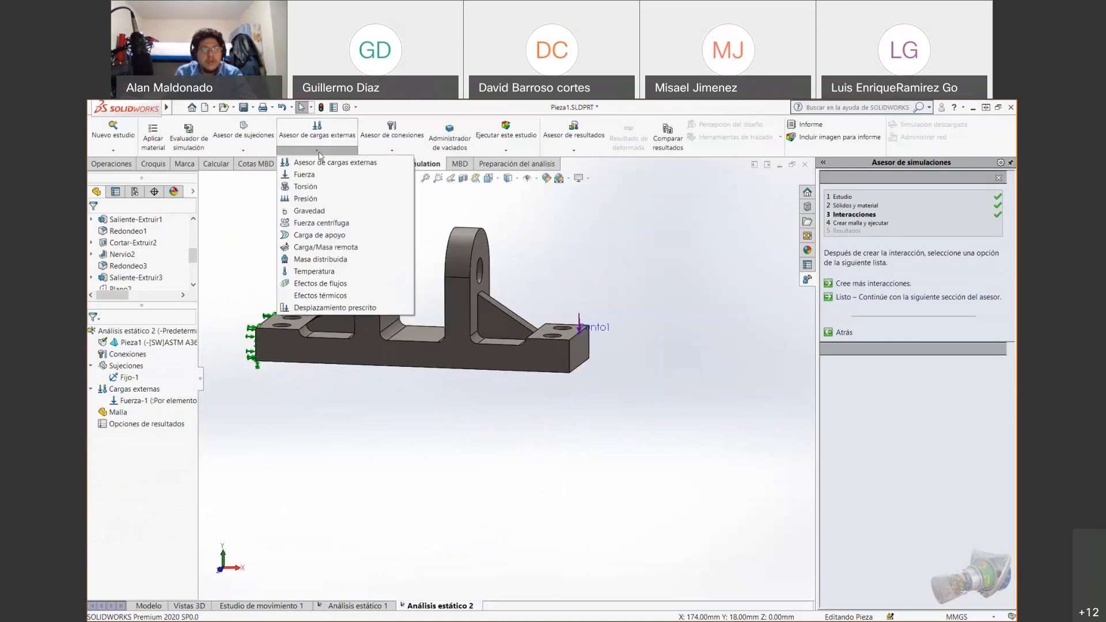
left_click(309, 211)
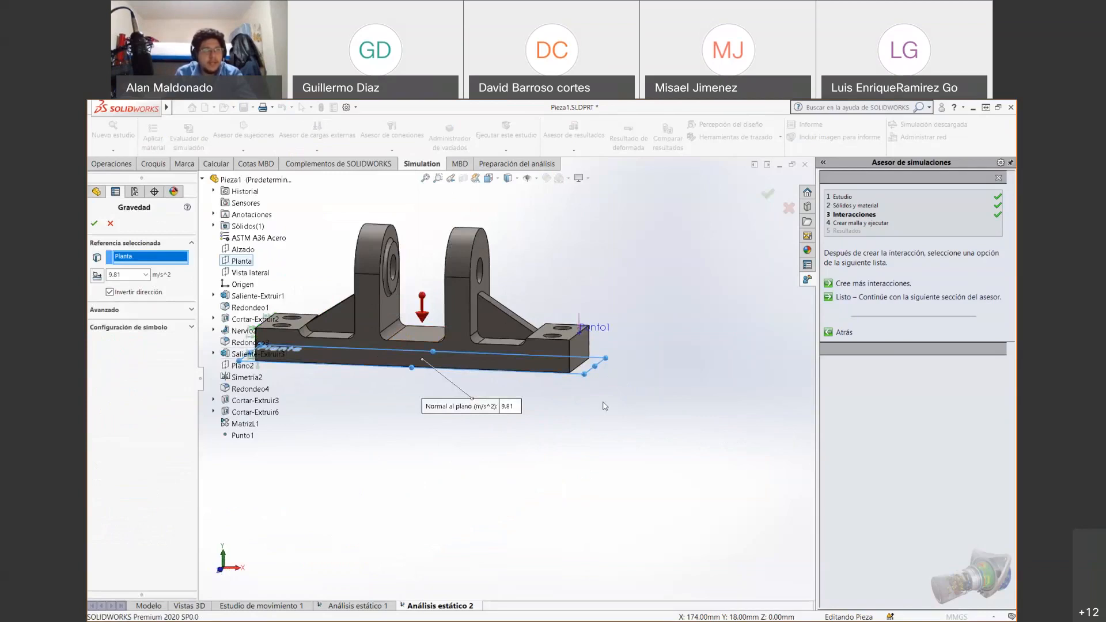
left_click(94, 224)
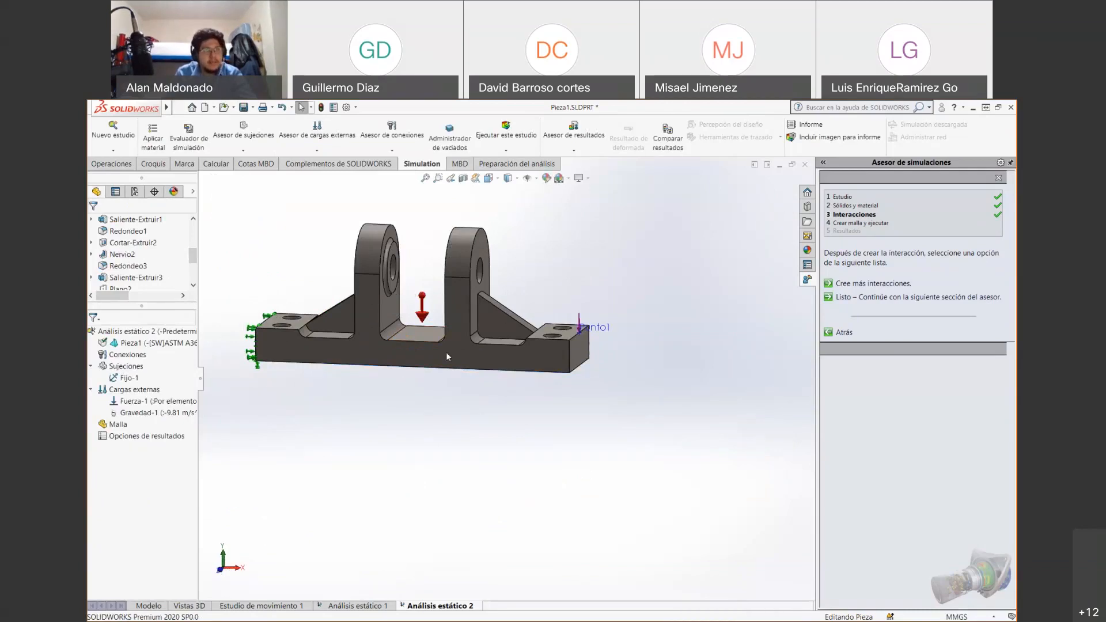
Mesh the part with the default mesh density and run the Análisis estático 2 study
left_click(504, 151)
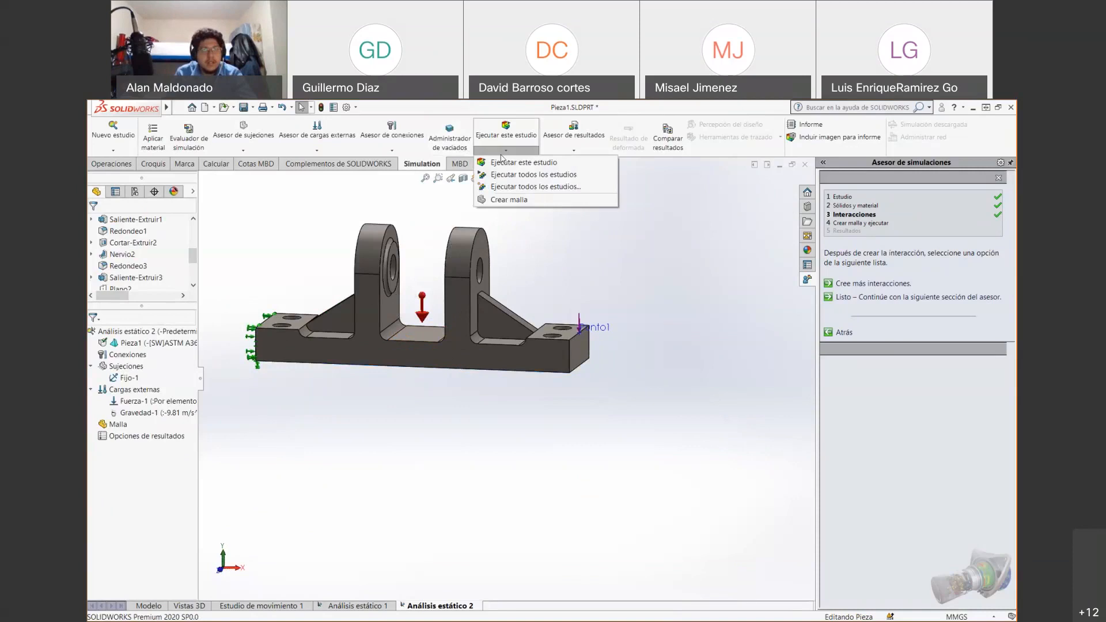
left_click(509, 200)
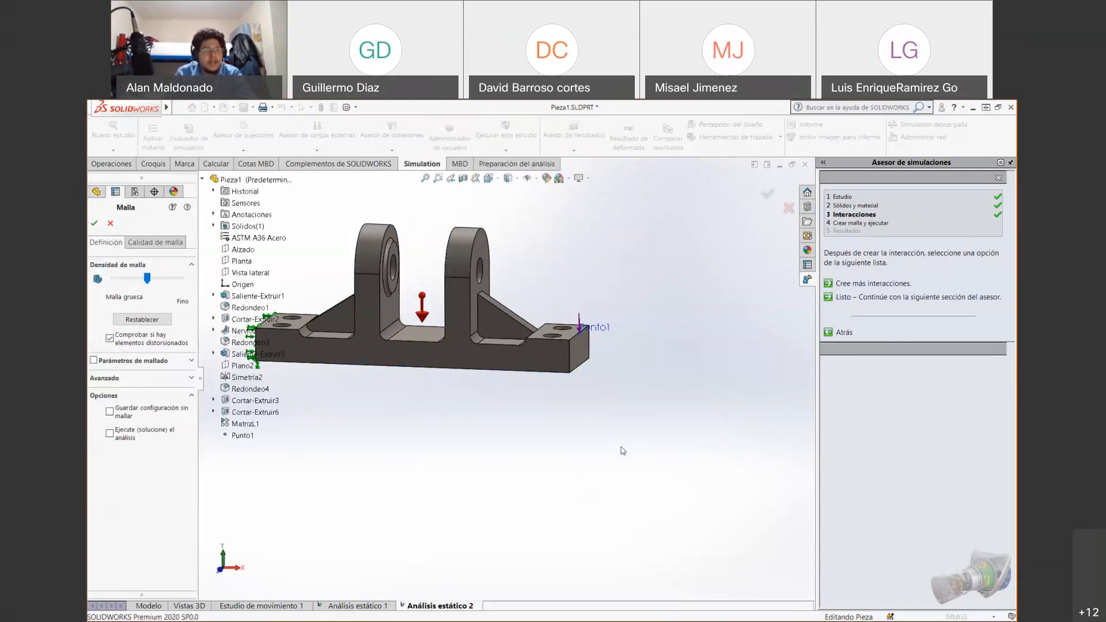
left_click(95, 224)
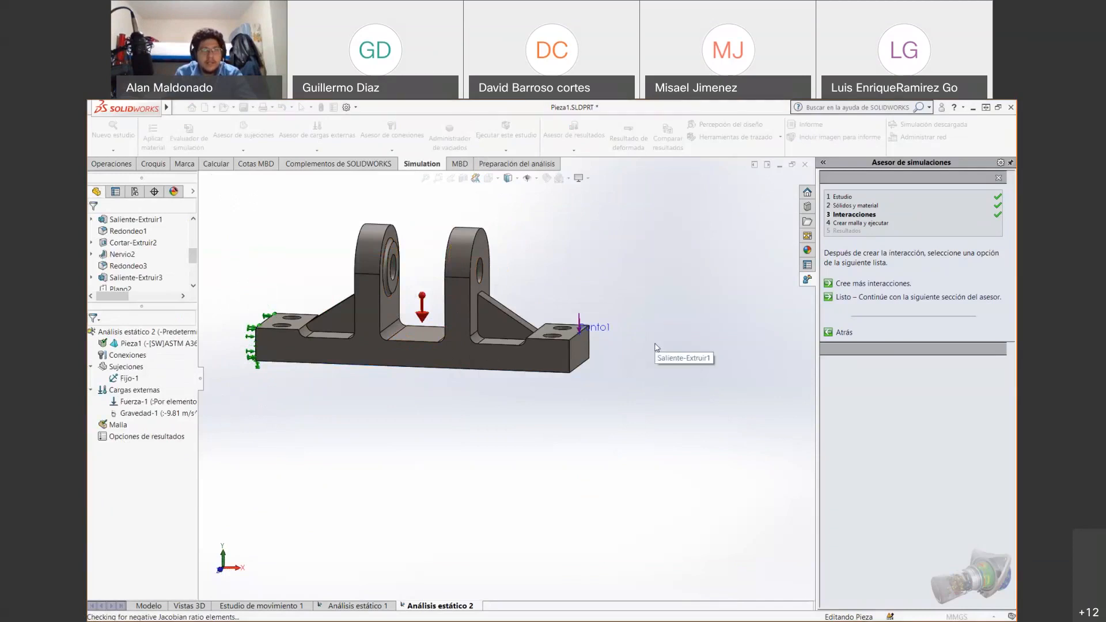
left_click(506, 132)
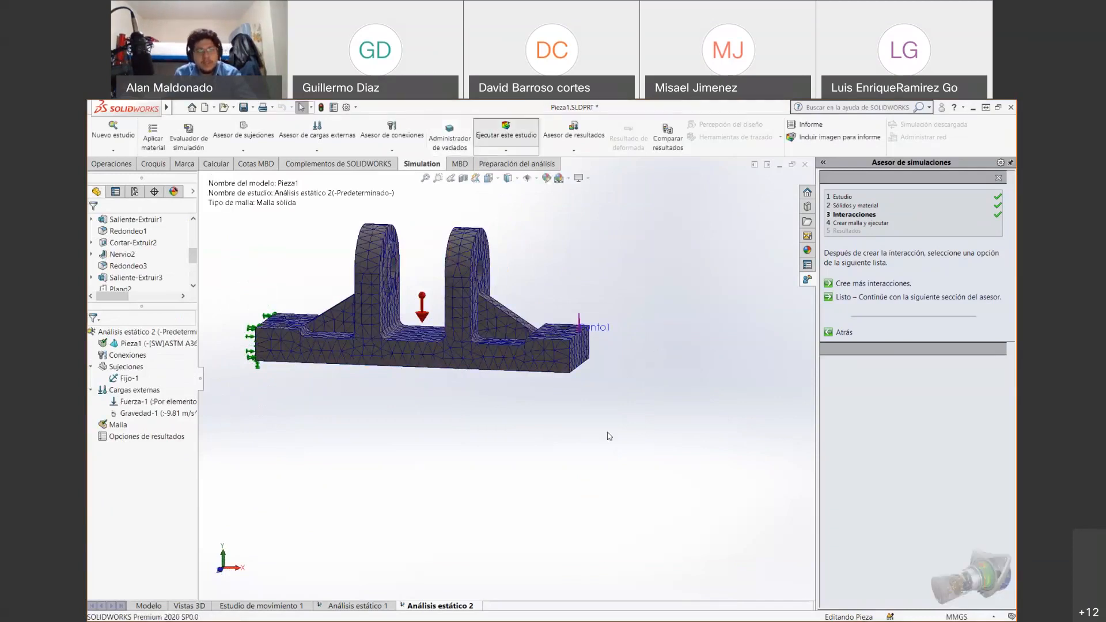